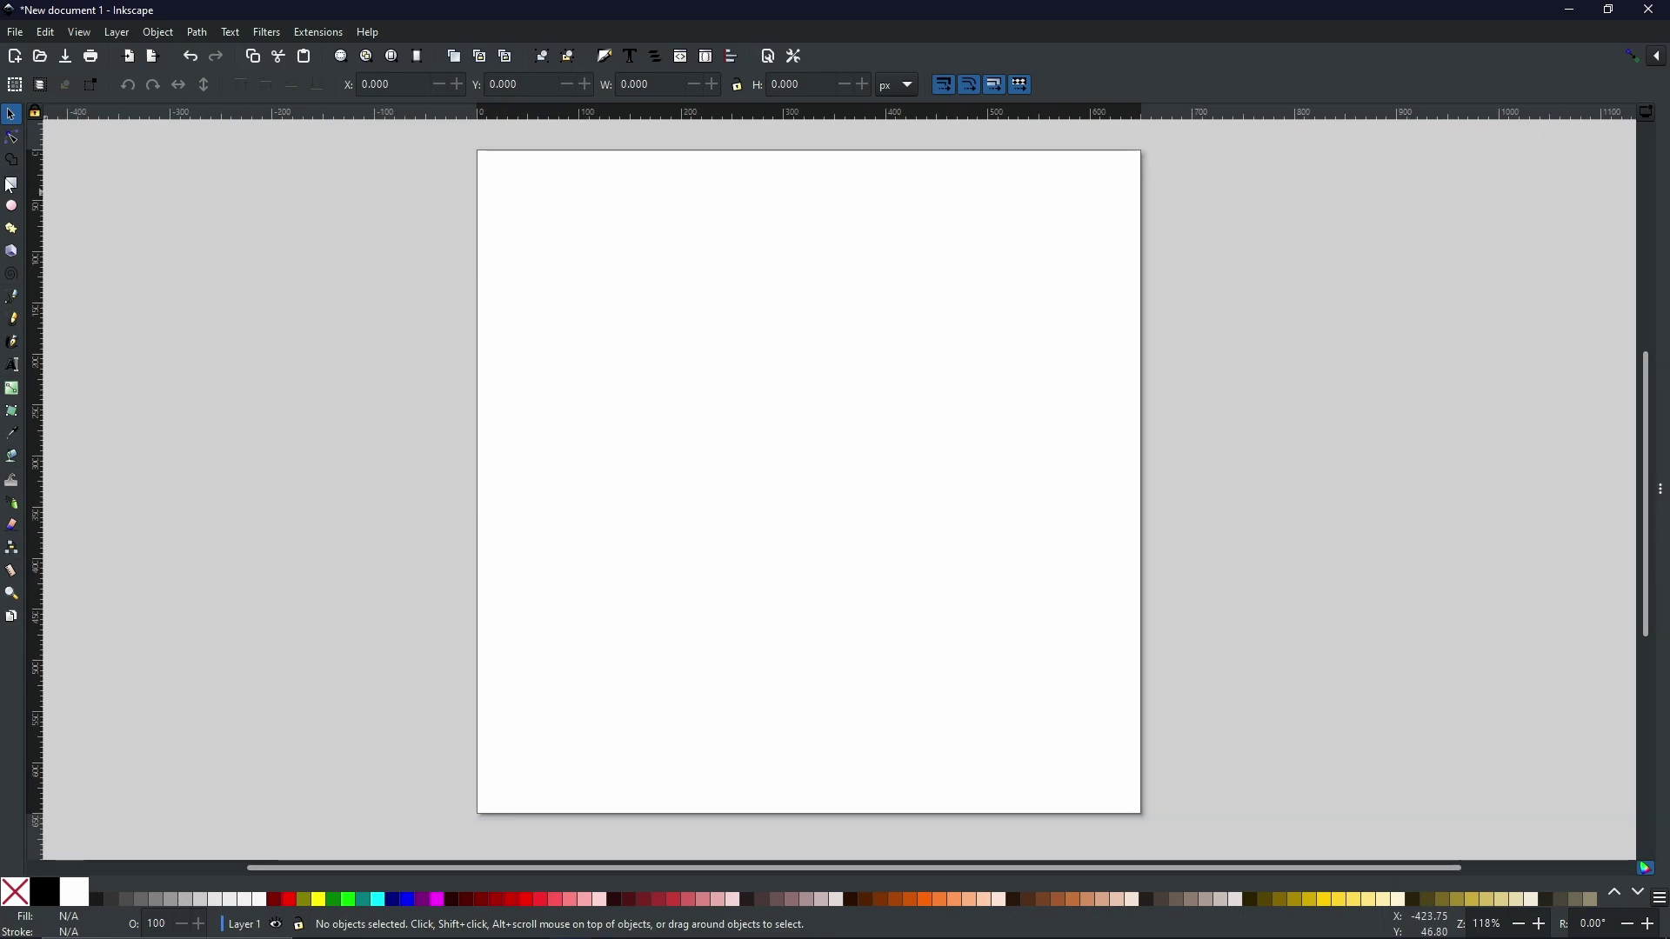
- Check the page size and display settings in the document properties
left_click(15, 33)
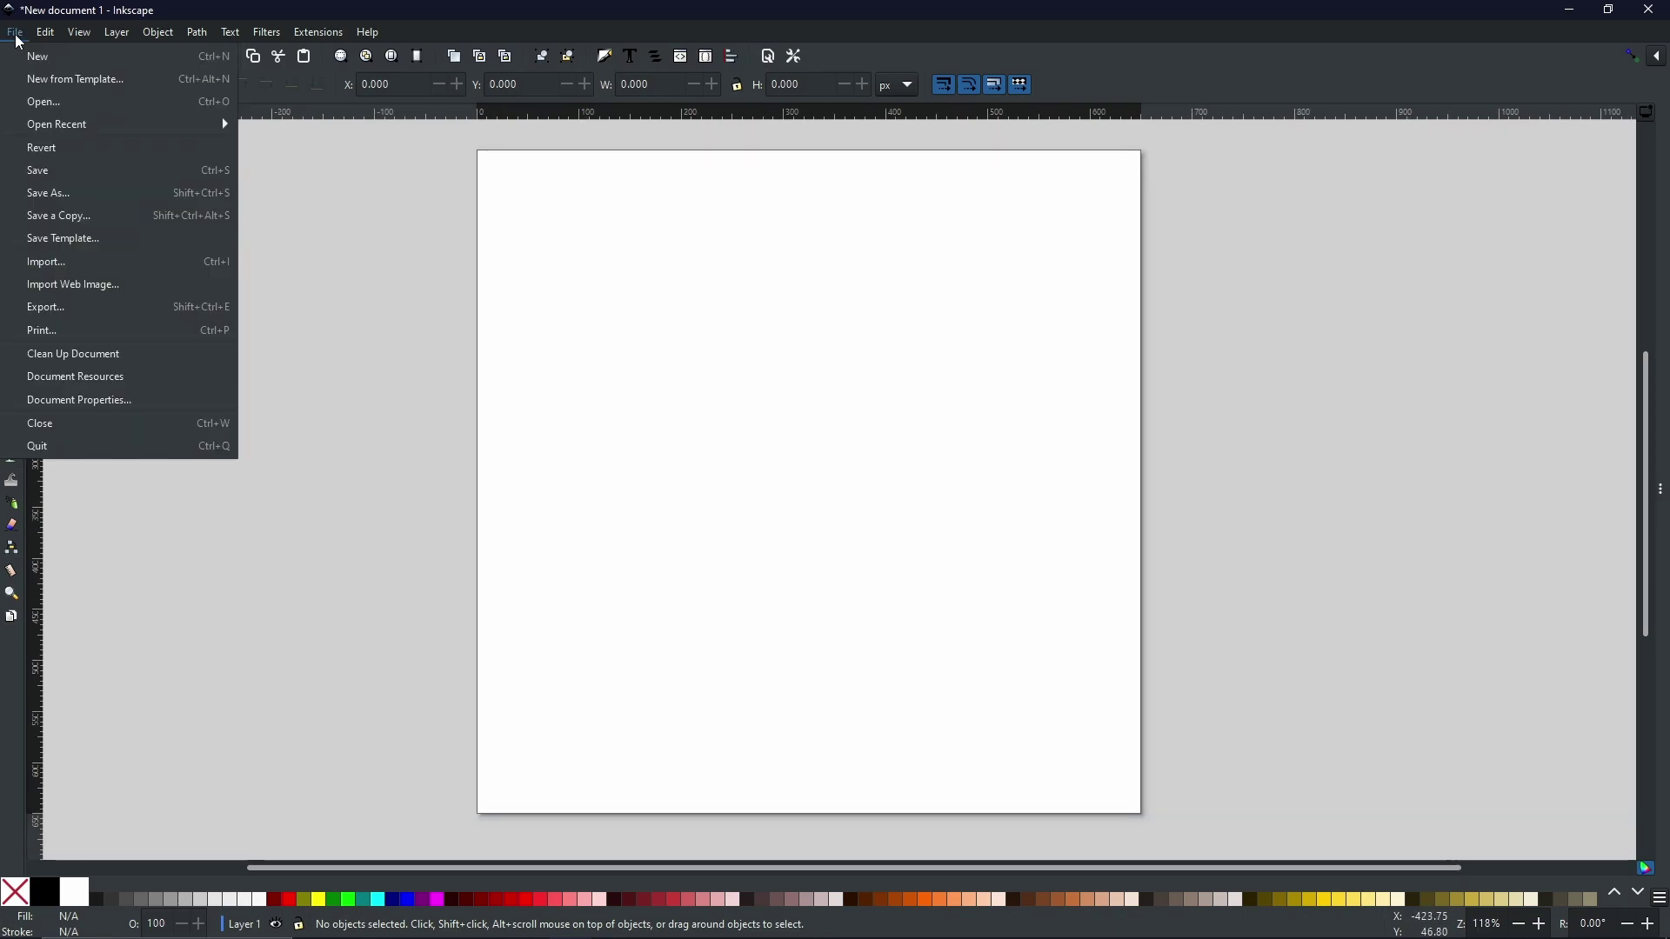
left_click(129, 407)
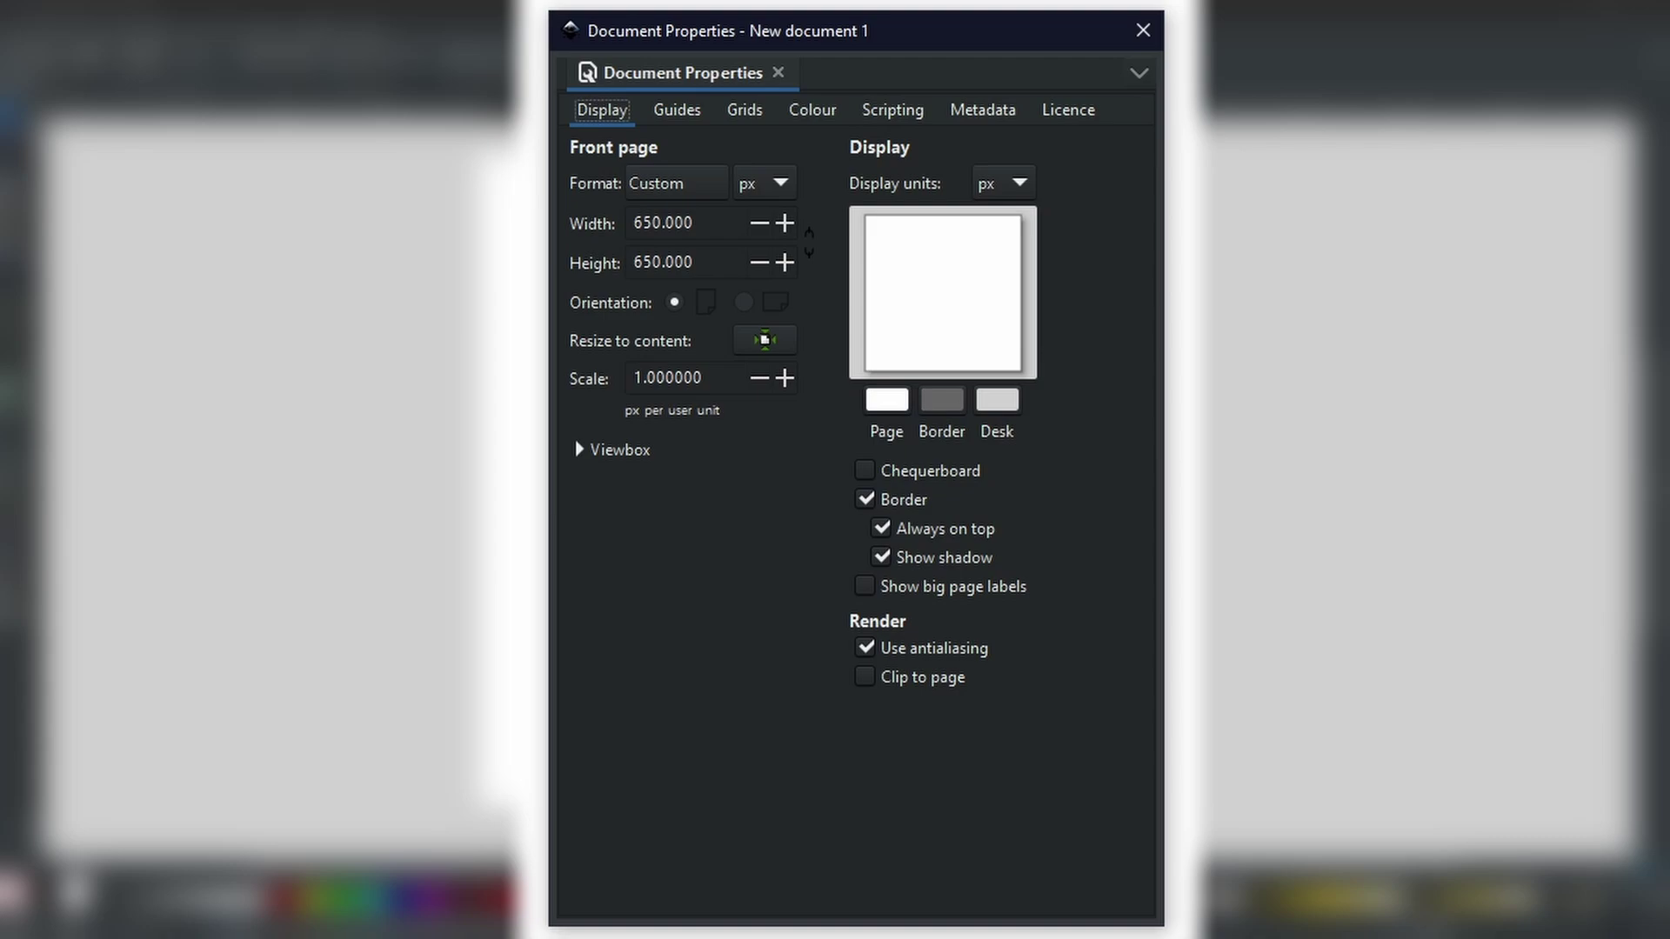
left_click(1143, 30)
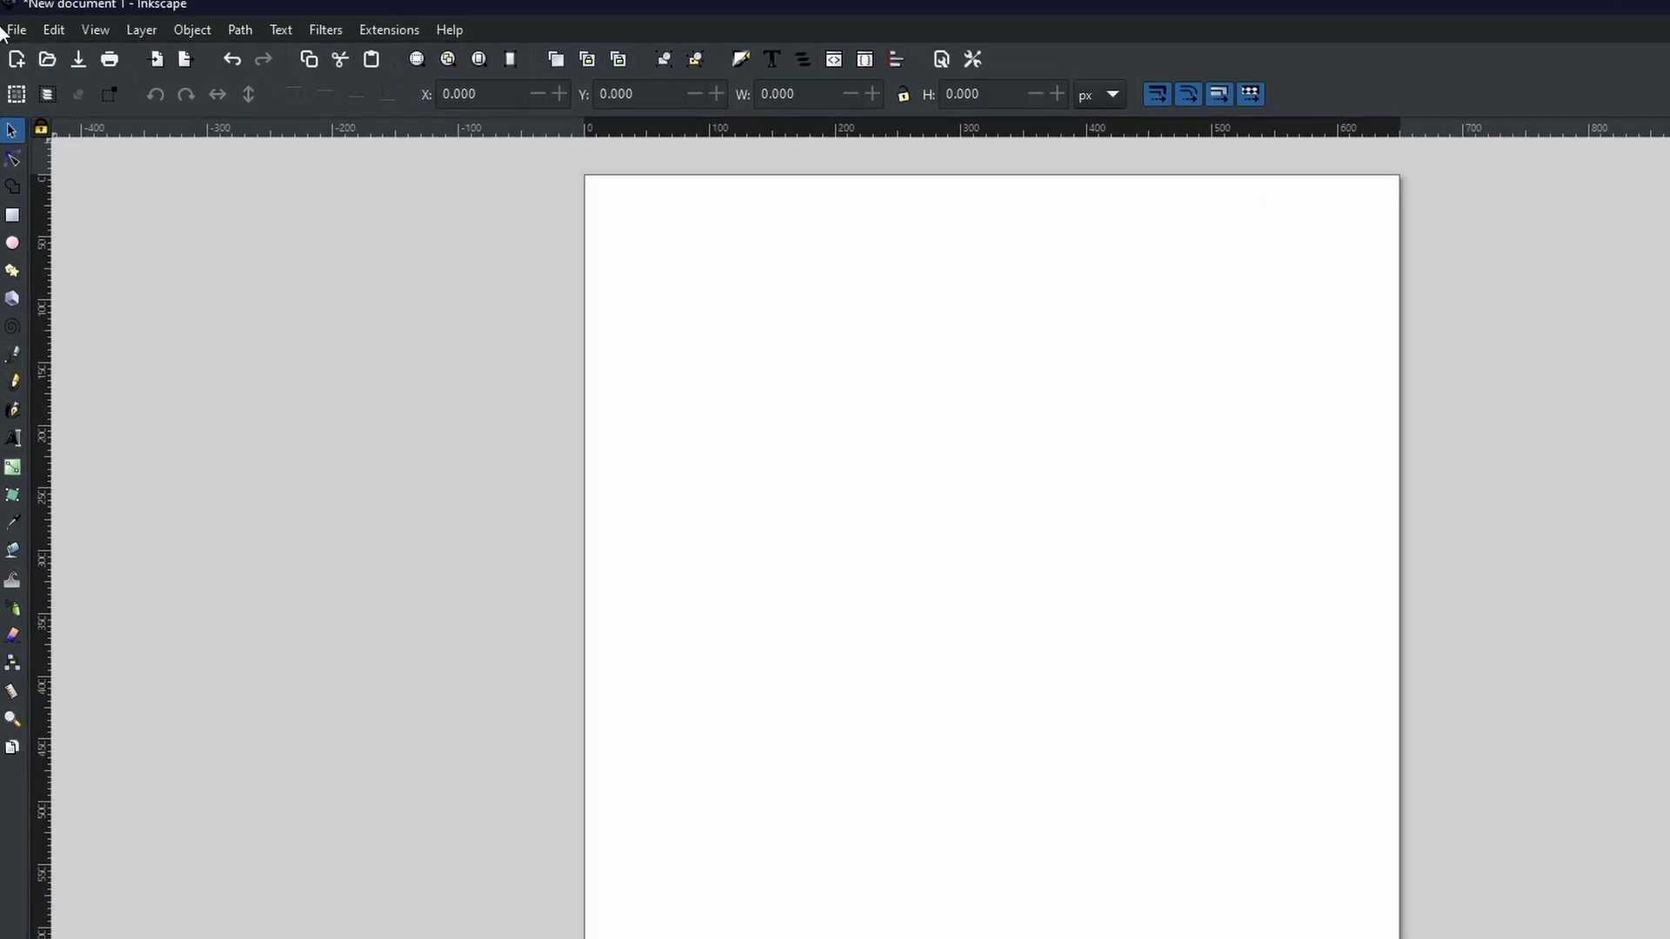
- Bring the Santa sketch image 20231204_115618 into the document
left_click(4, 31)
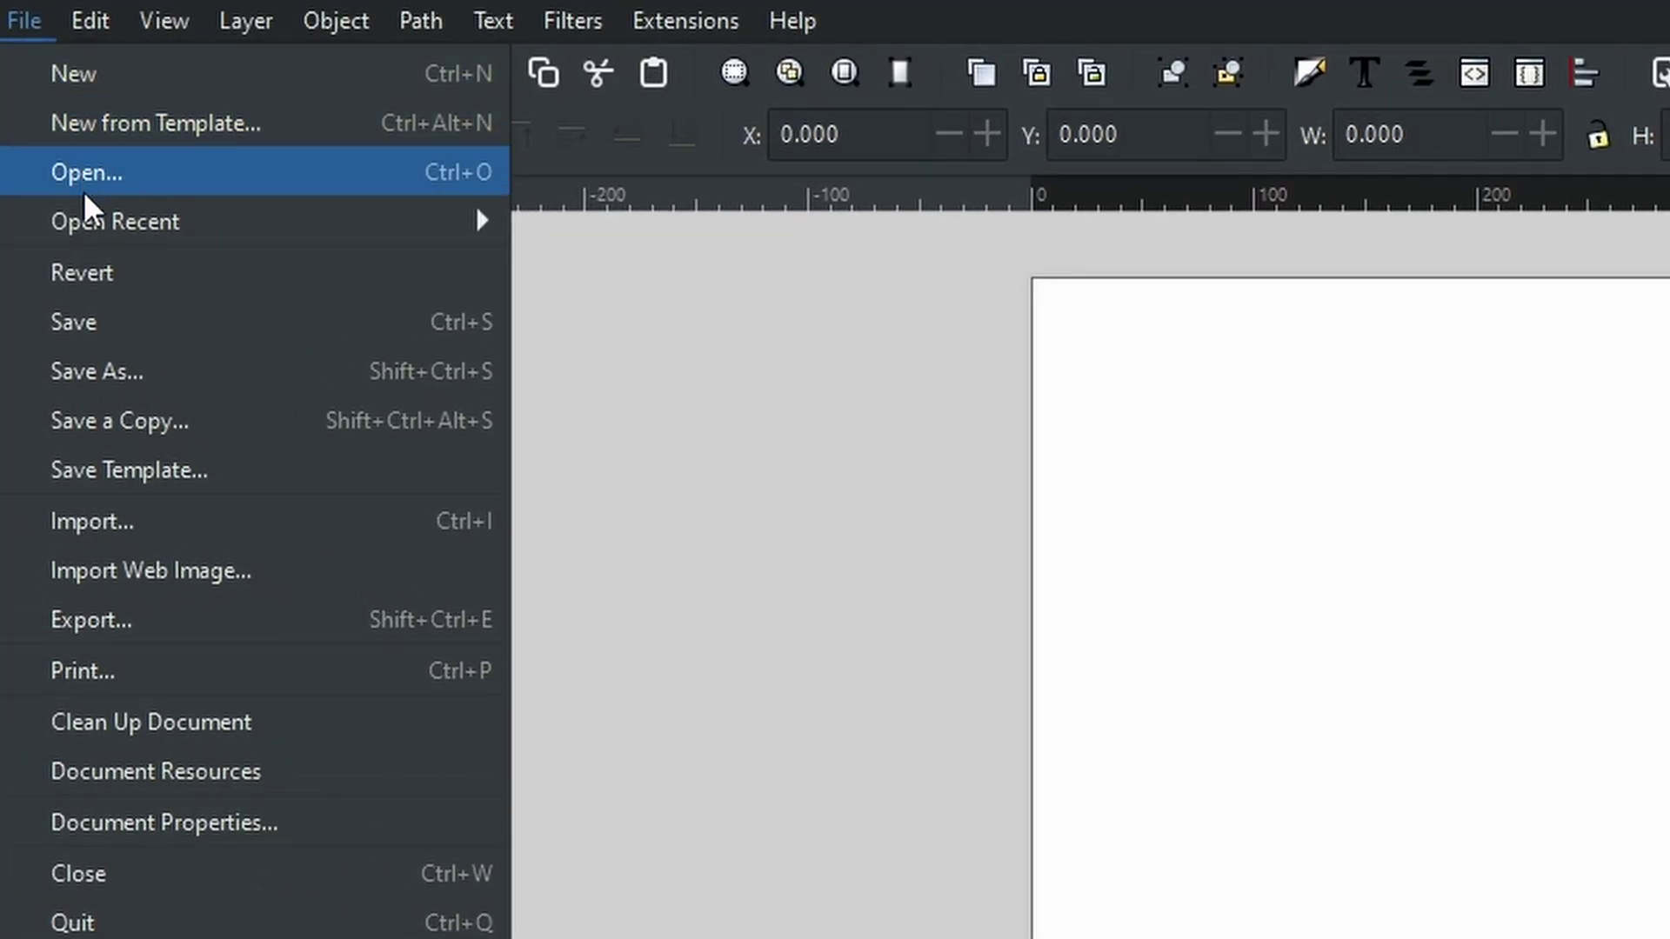
left_click(86, 194)
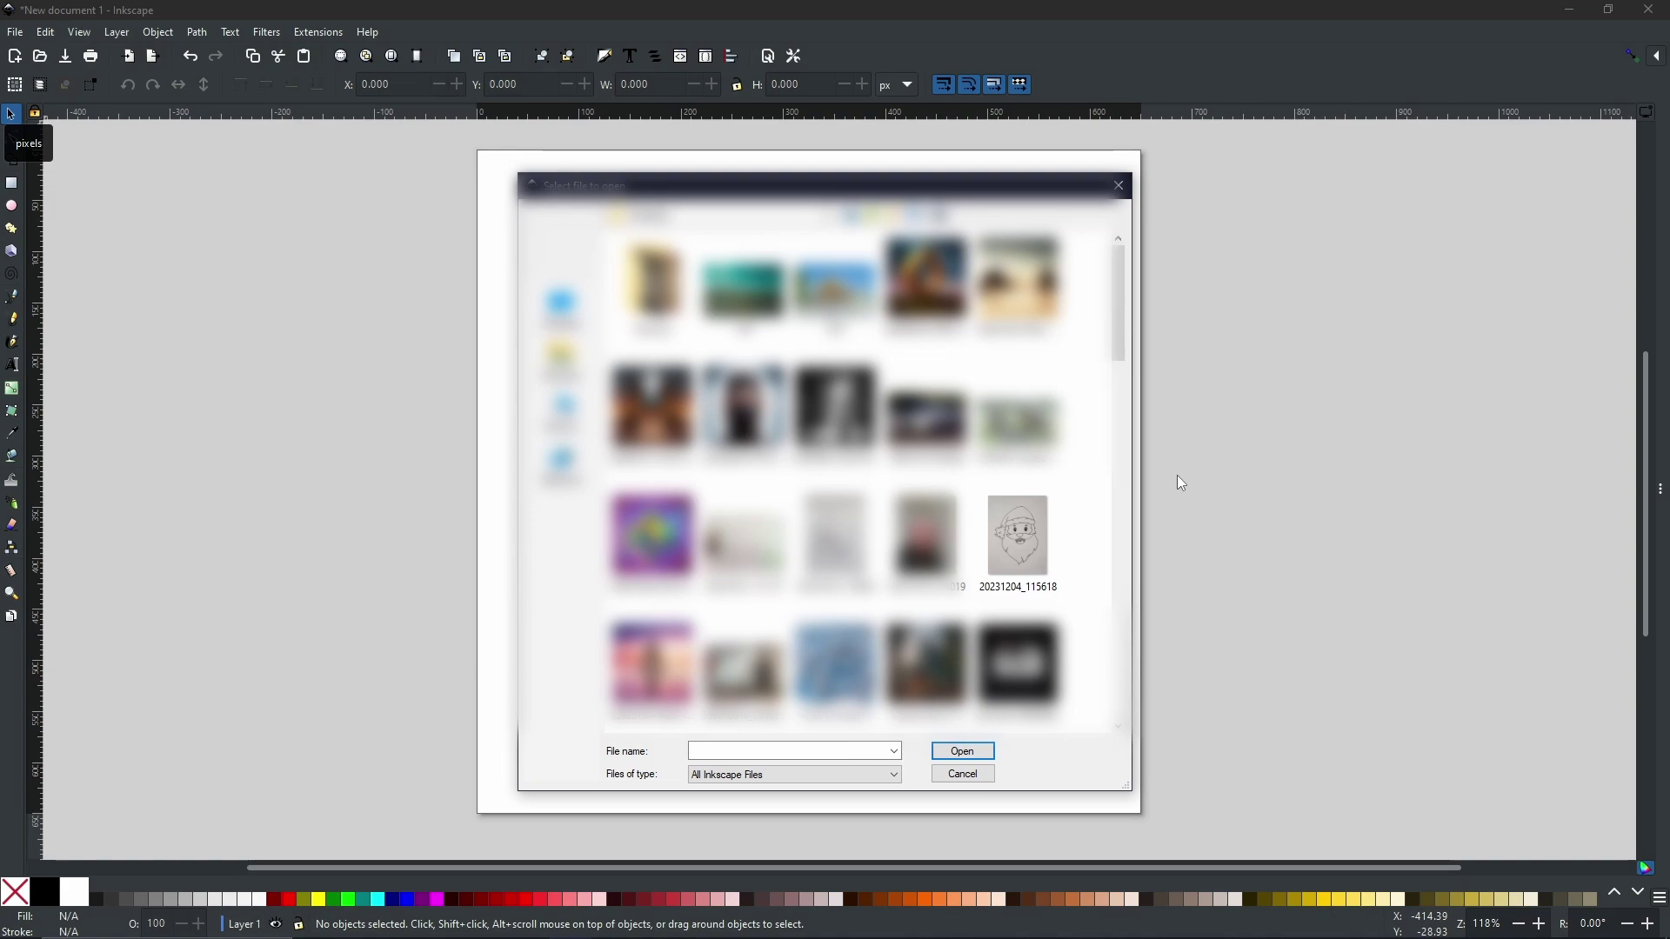
left_click(1040, 529)
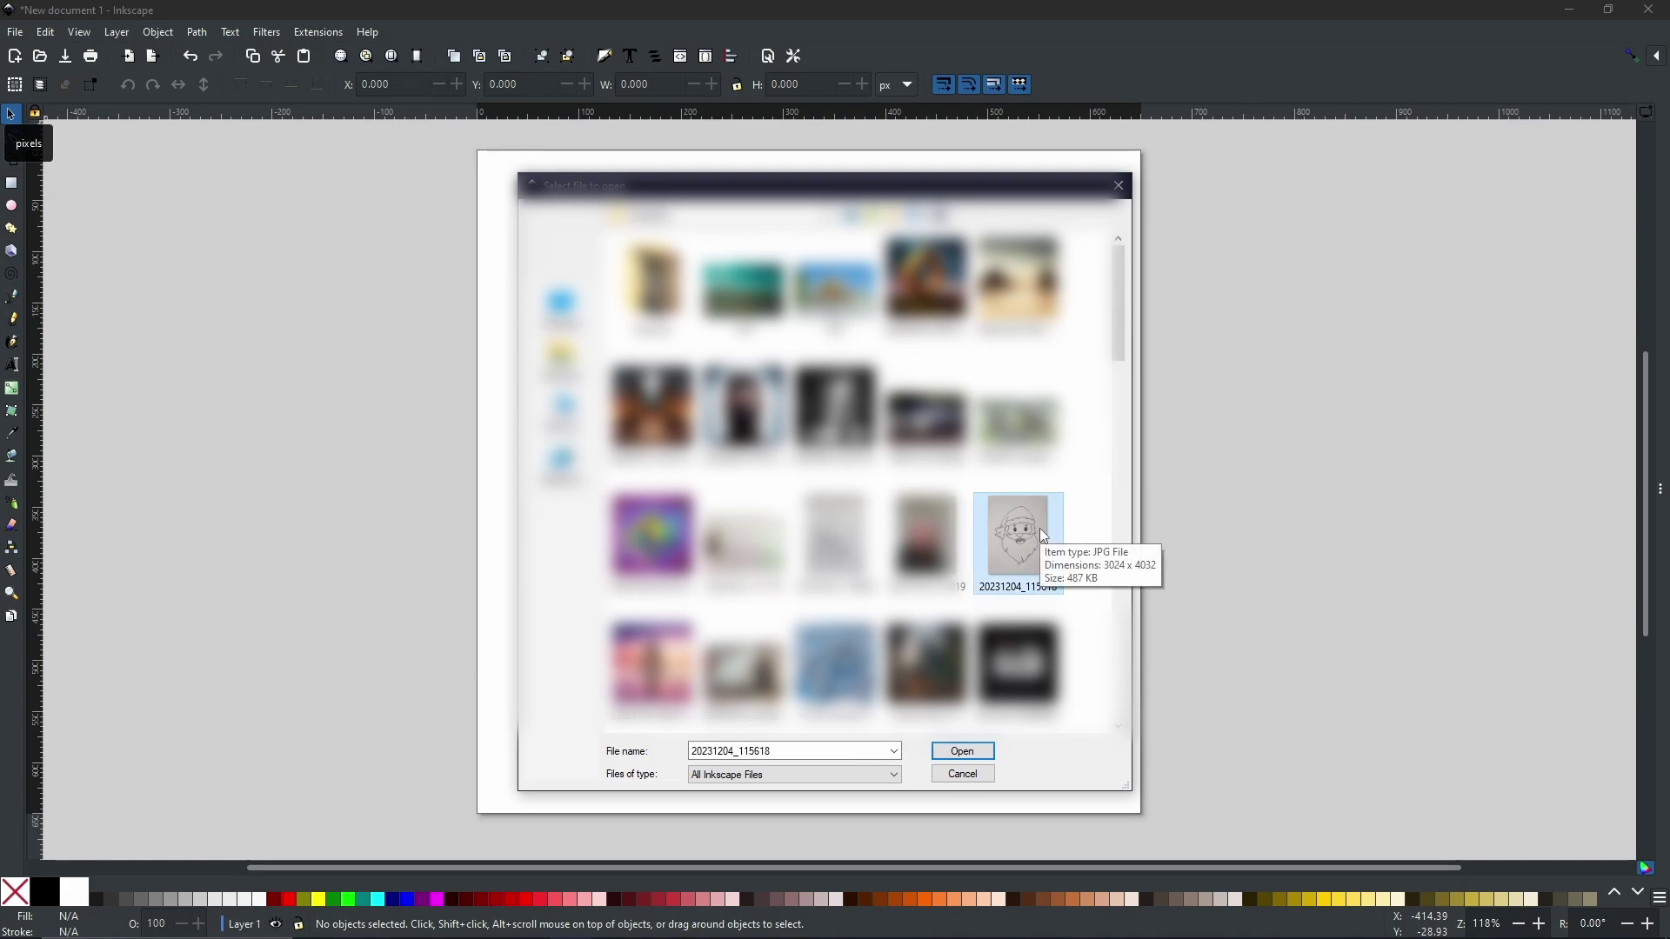
left_click_drag(1020, 534, 1372, 533)
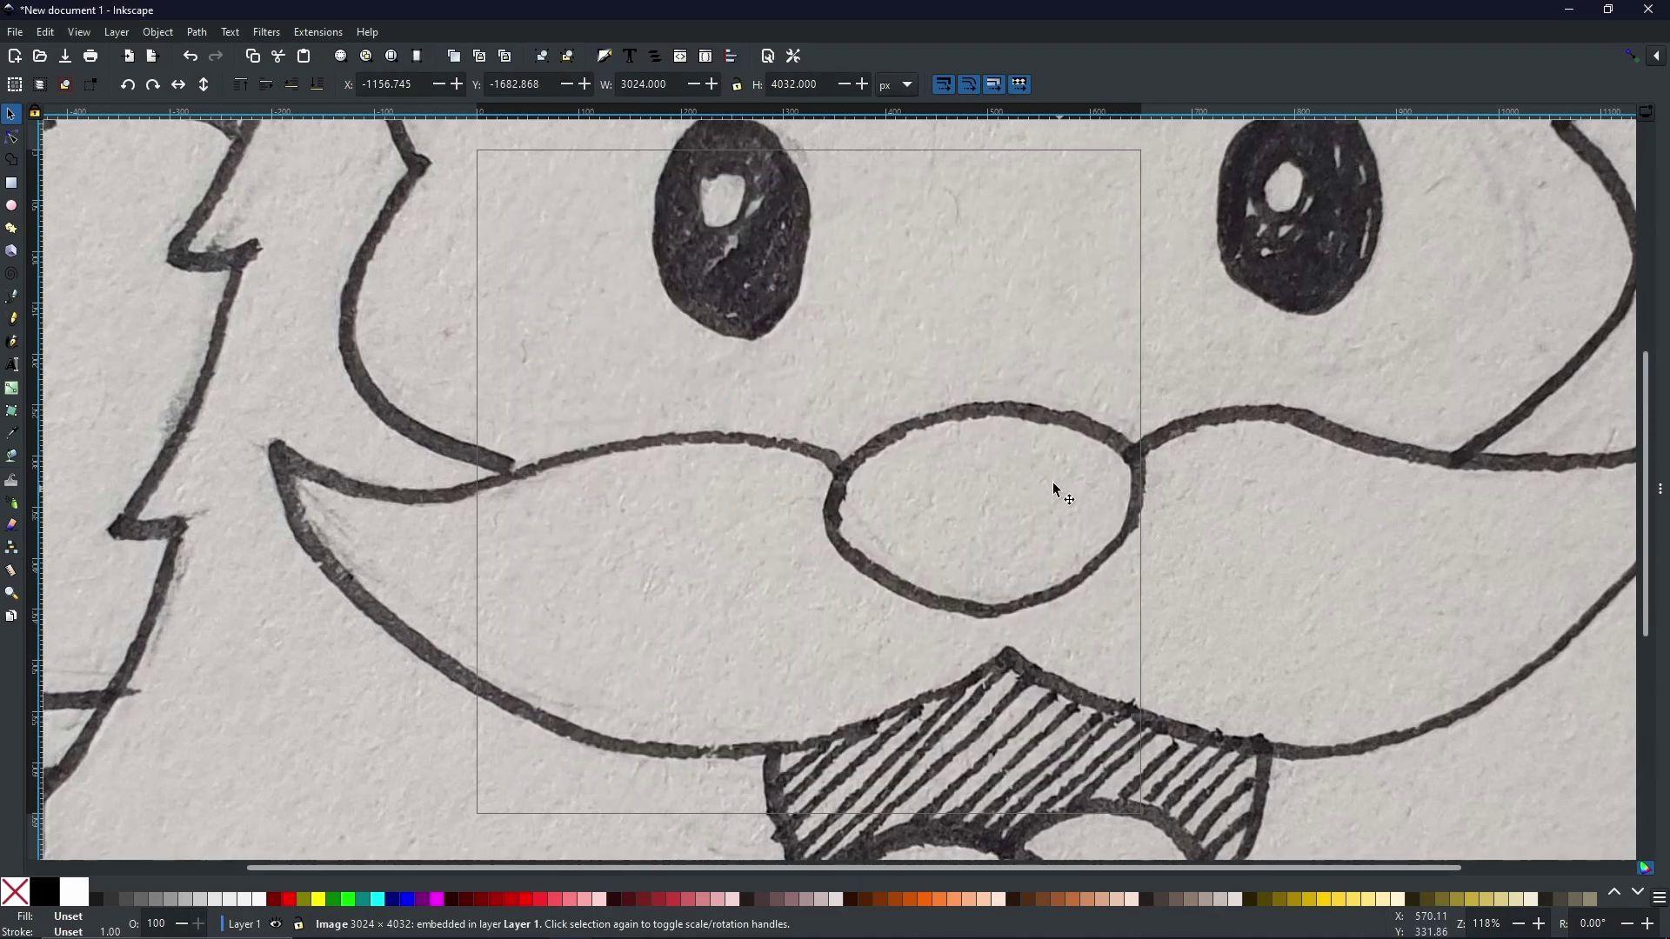
- Scale the Santa sketch down to about 492 × 656 px so it fits the page height
scroll(1022, 470, "down", 3)
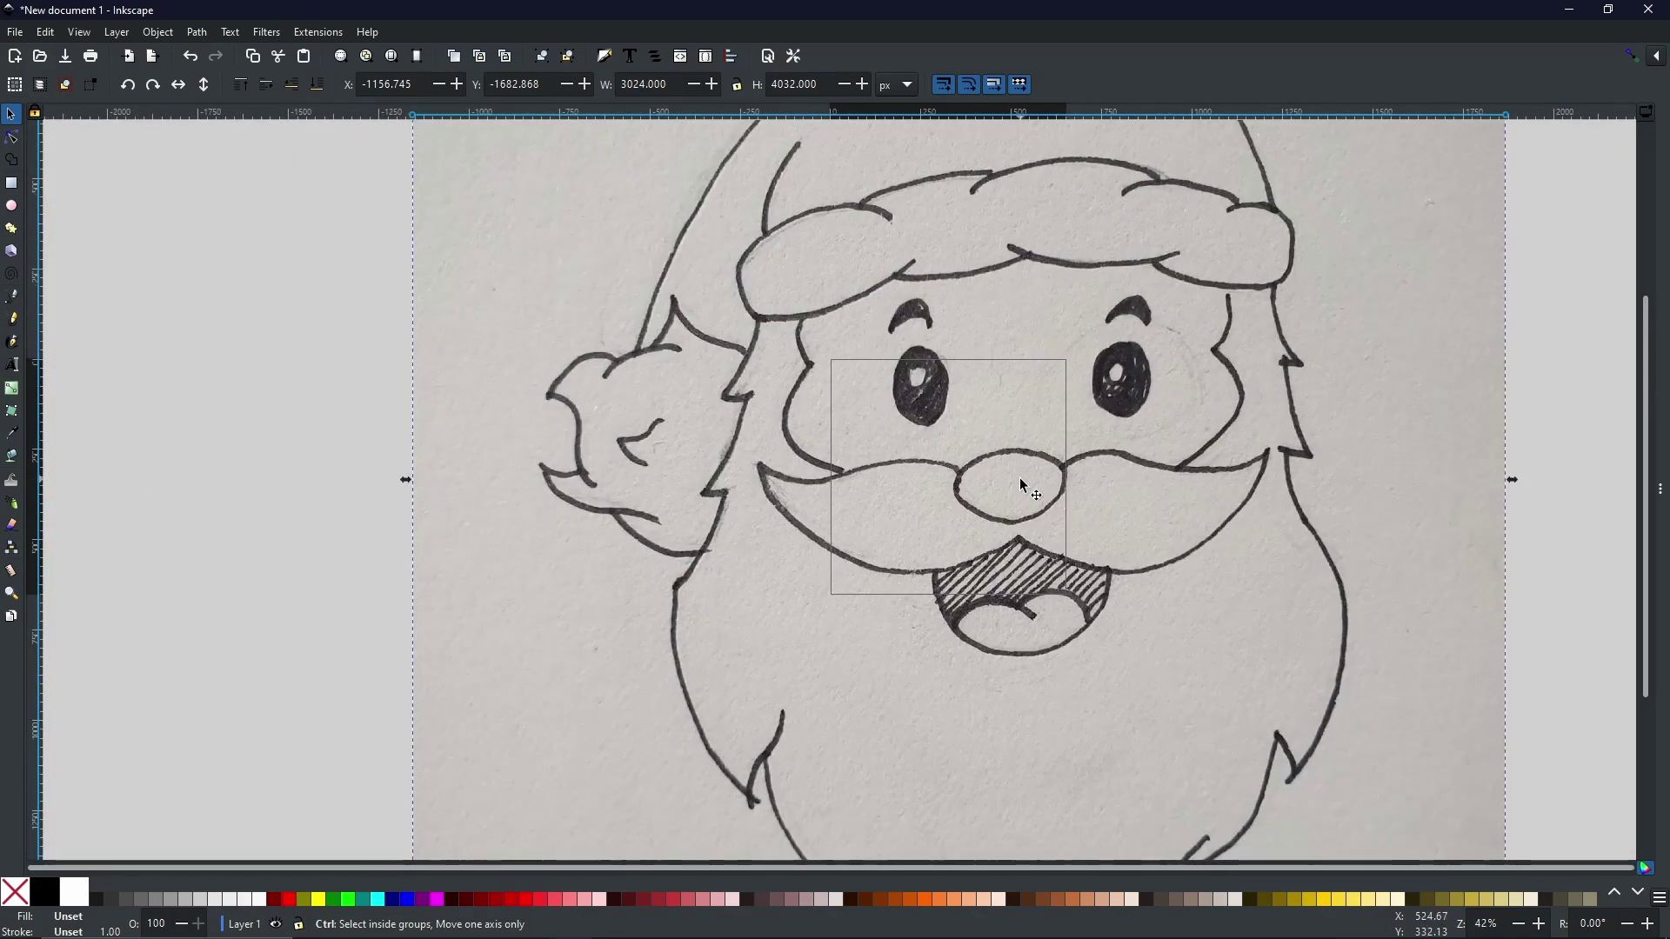
scroll(1027, 484, "down", 1)
scroll(1075, 498, "down", 1)
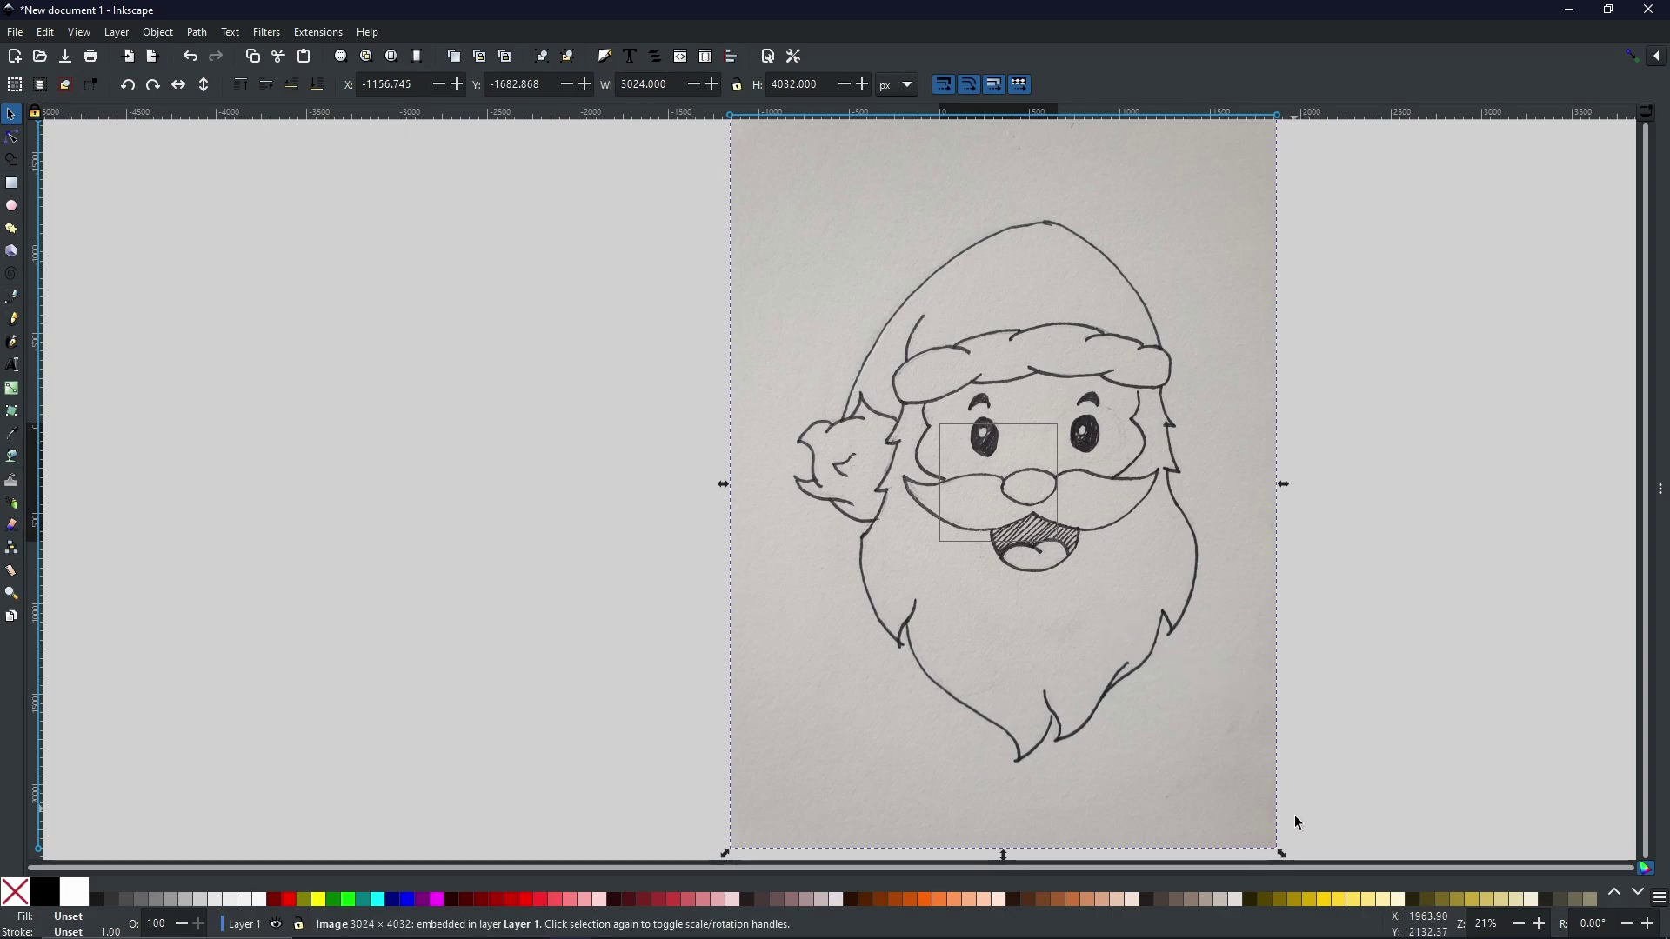
left_click_drag(1283, 854, 1055, 588)
key("5")
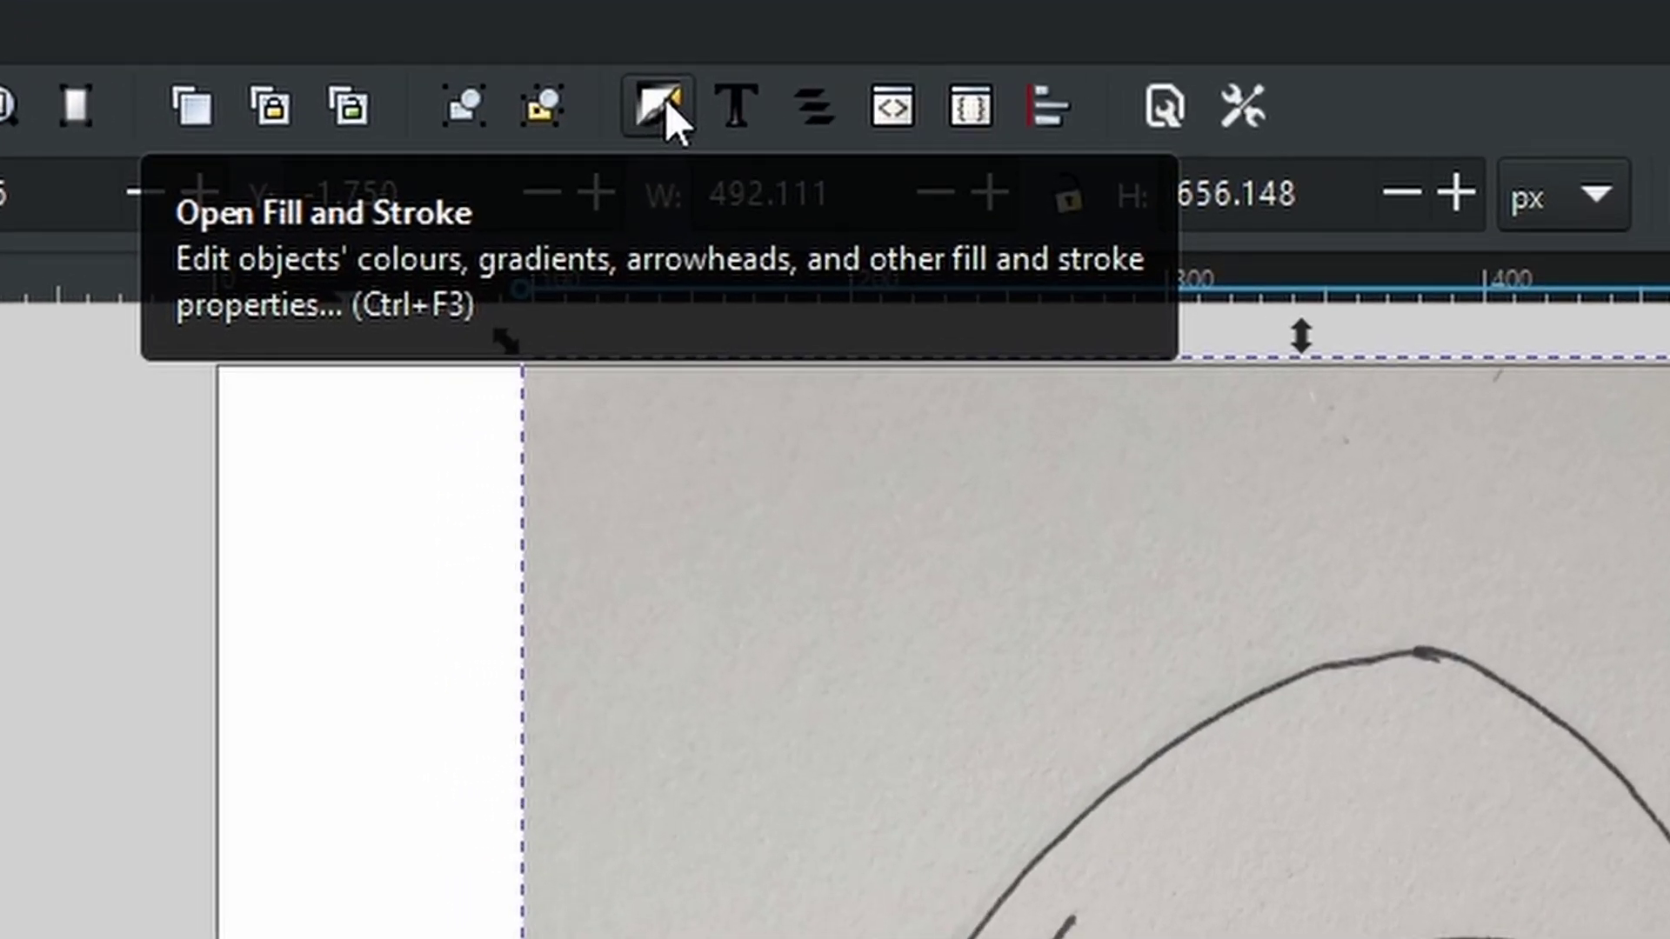
- Open the Fill and Stroke settings and the Objects list
left_click(666, 106)
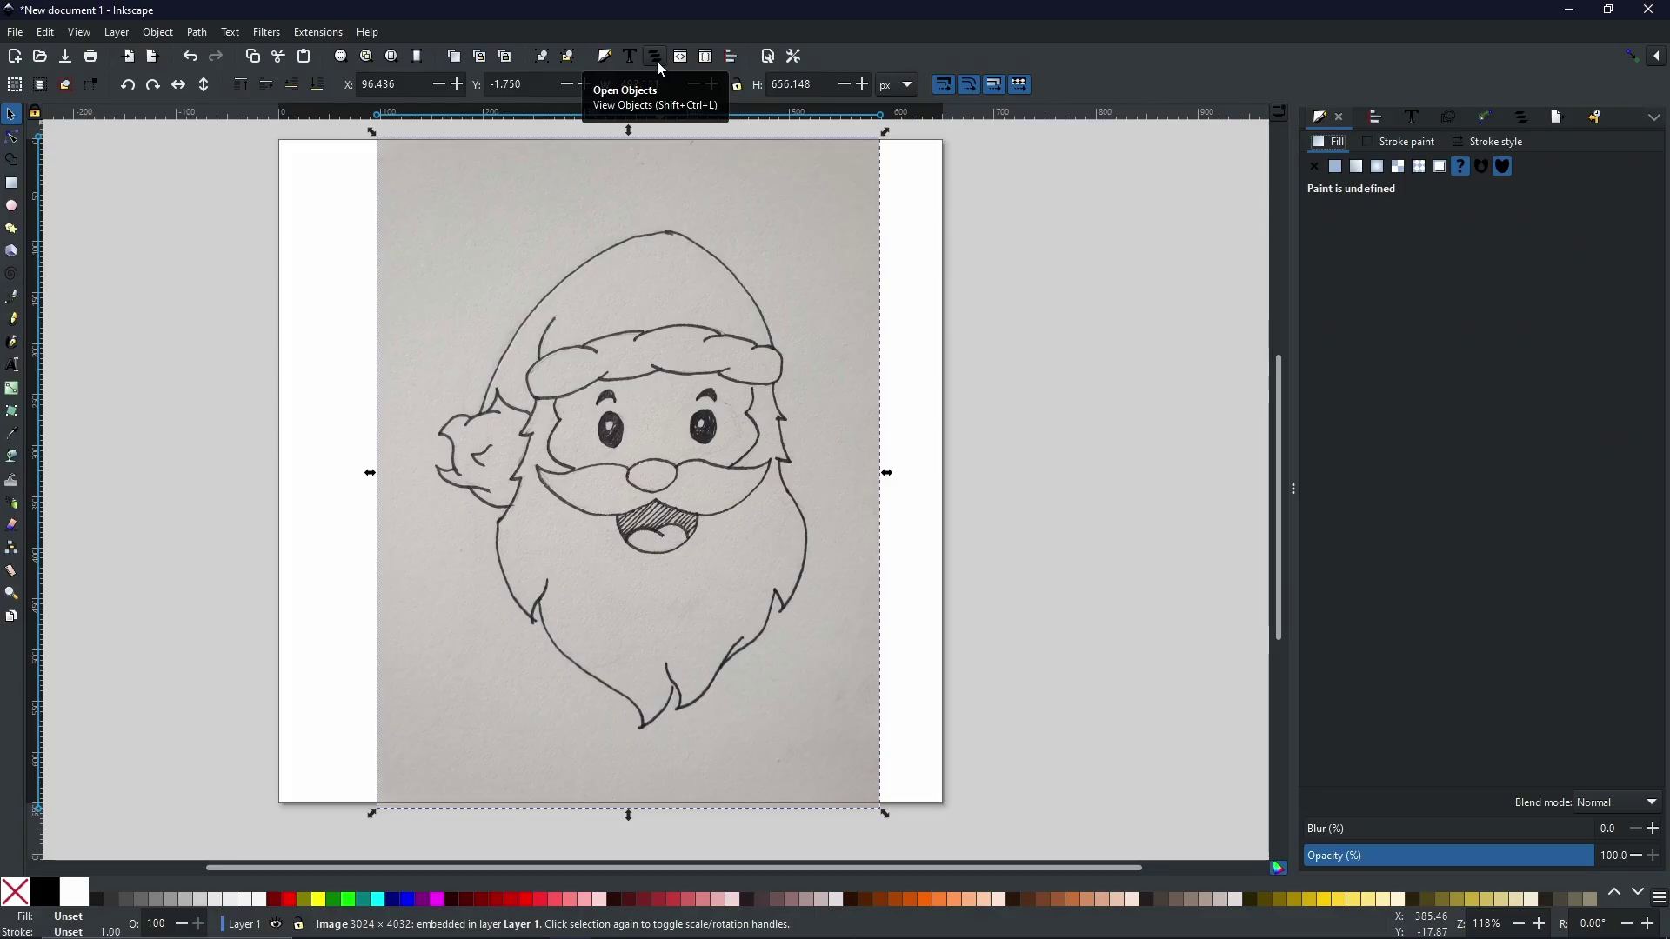
left_click(656, 59)
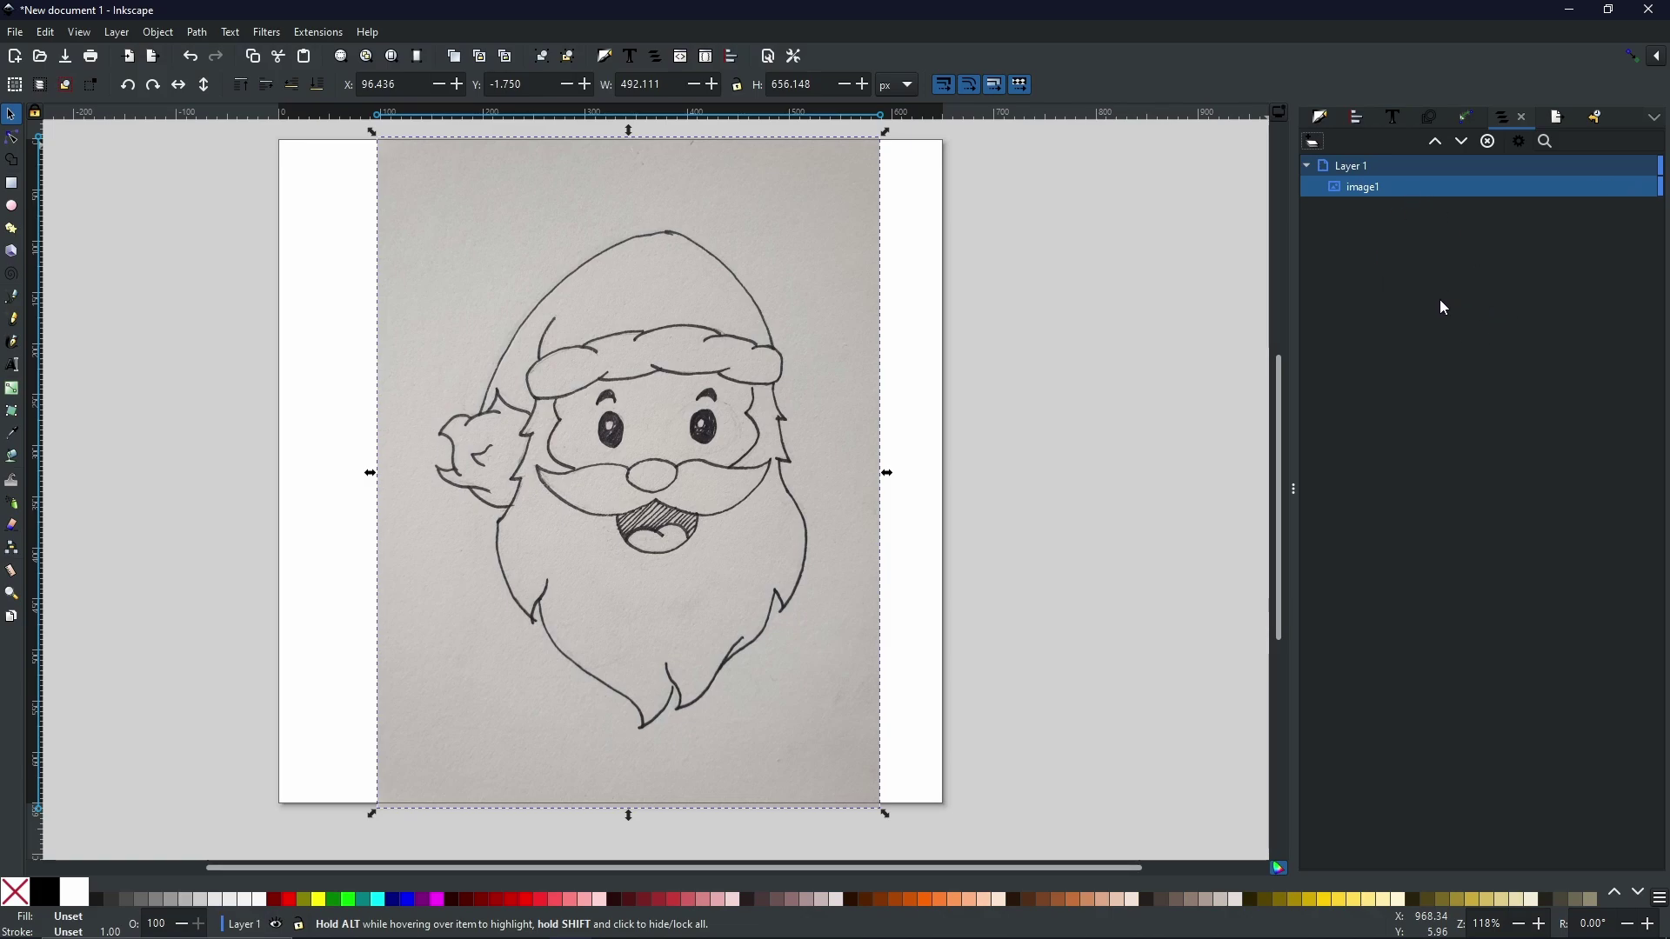
mouse_move(1364, 189)
- Draw seven white rectangles of various sizes over the sketch and the page edges
left_click(11, 183)
left_click_drag(417, 235, 548, 371)
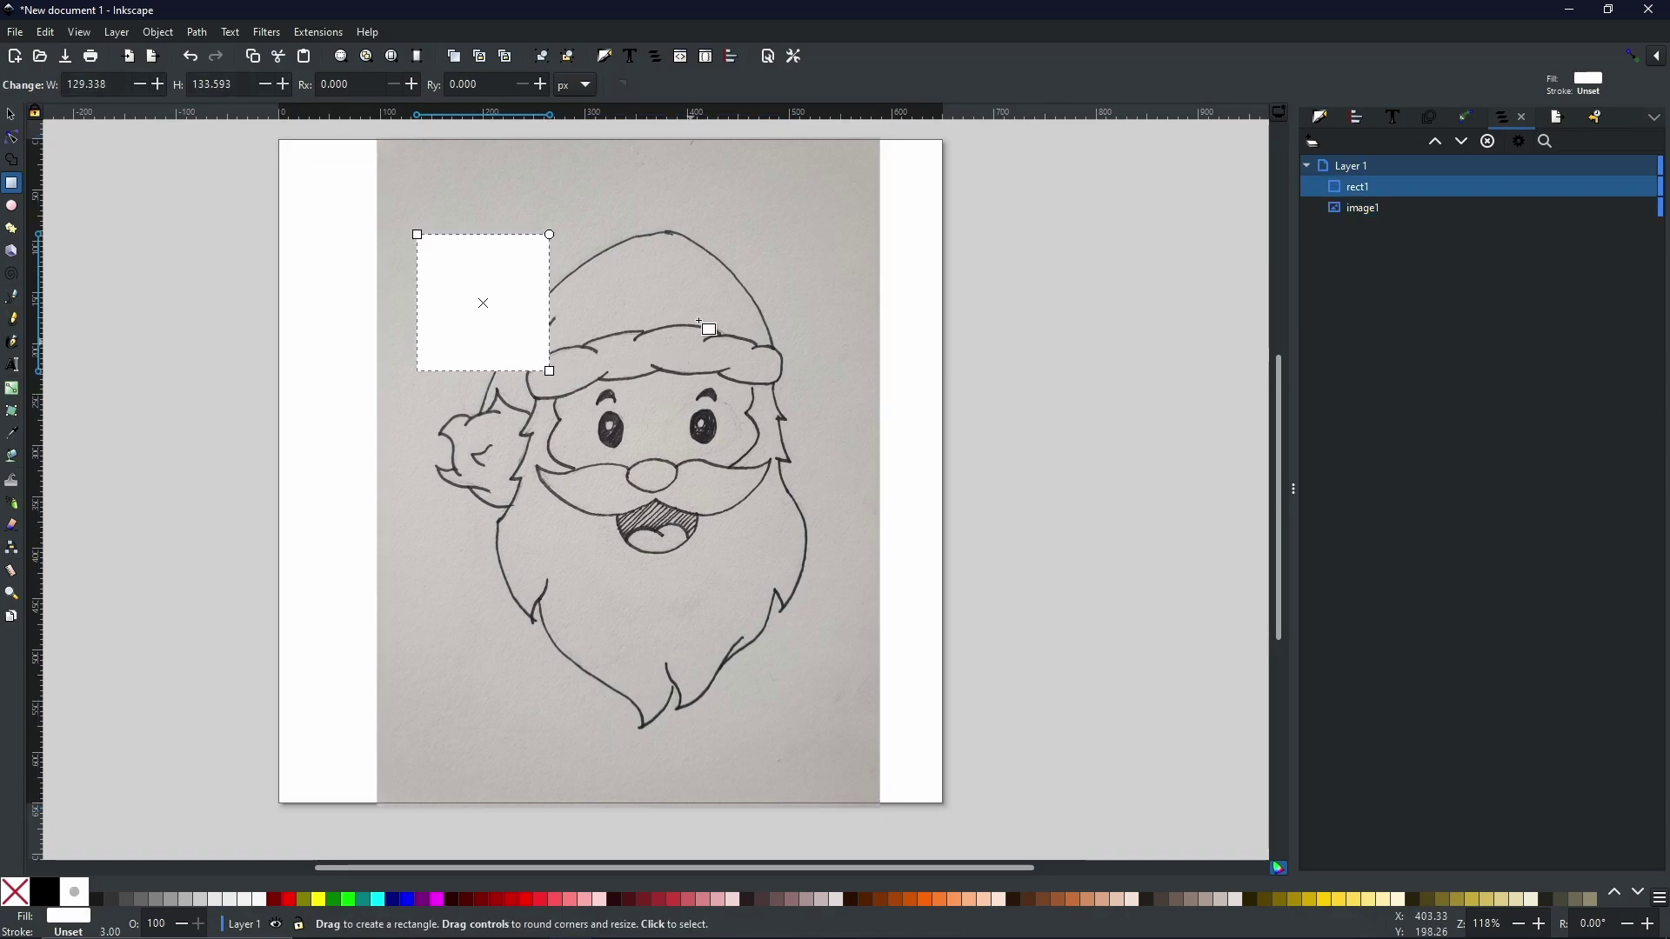
left_click_drag(701, 283, 943, 488)
left_click_drag(307, 565, 607, 703)
left_click_drag(216, 396, 439, 527)
left_click_drag(564, 321, 731, 532)
left_click_drag(695, 707, 897, 815)
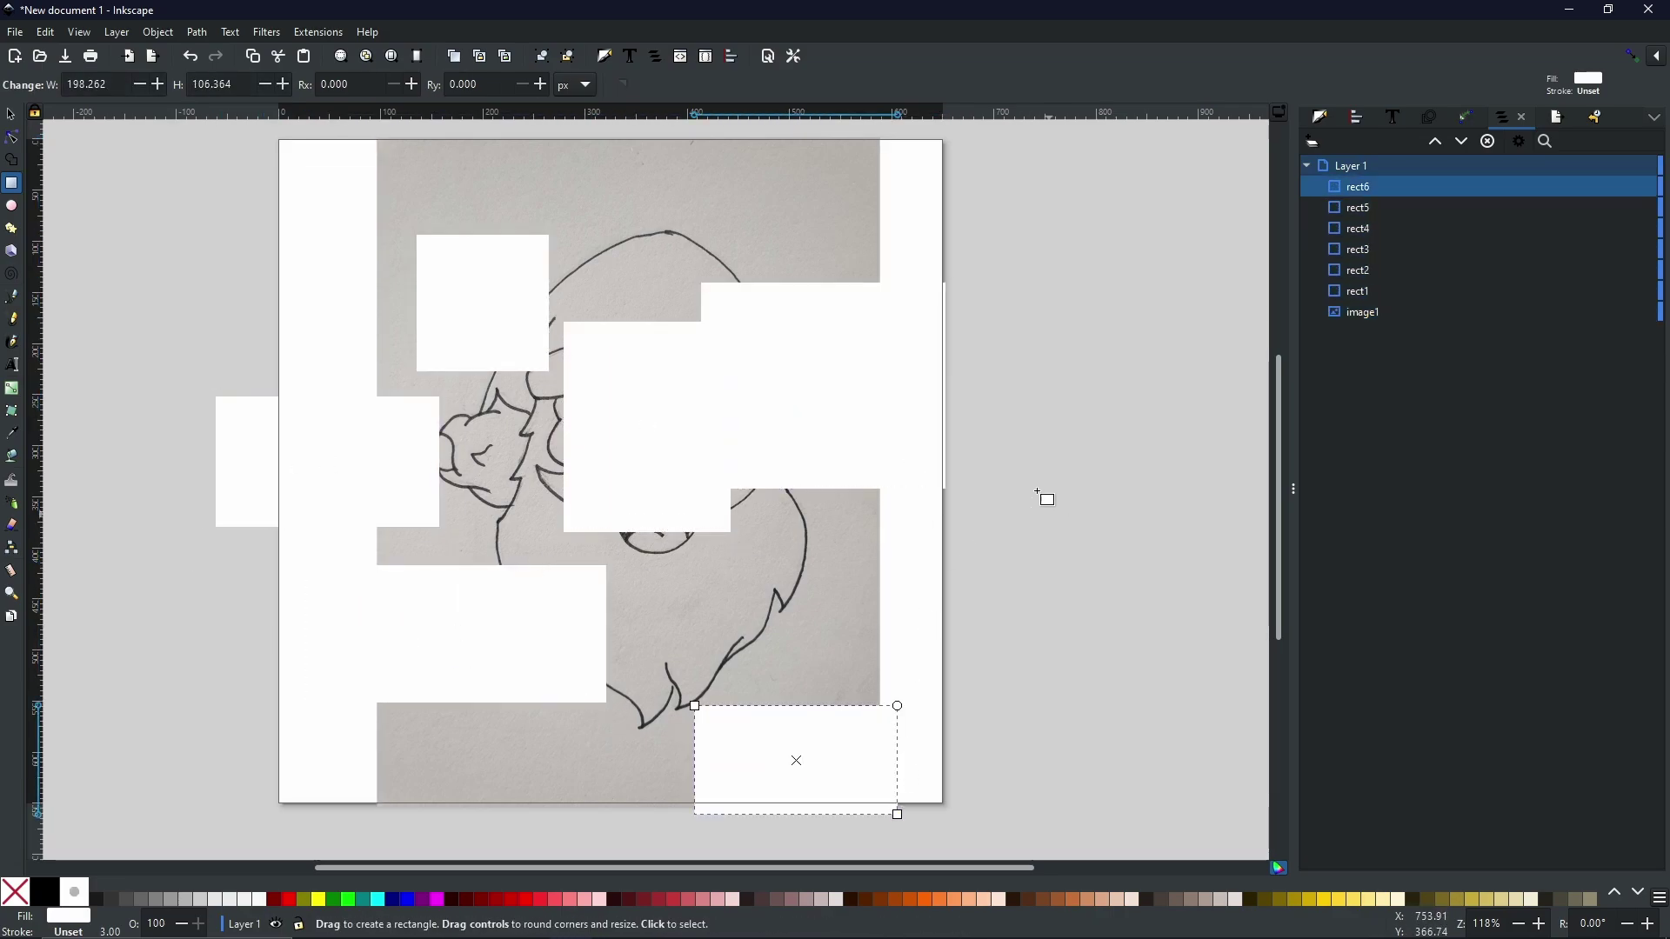
left_click_drag(772, 343, 1047, 623)
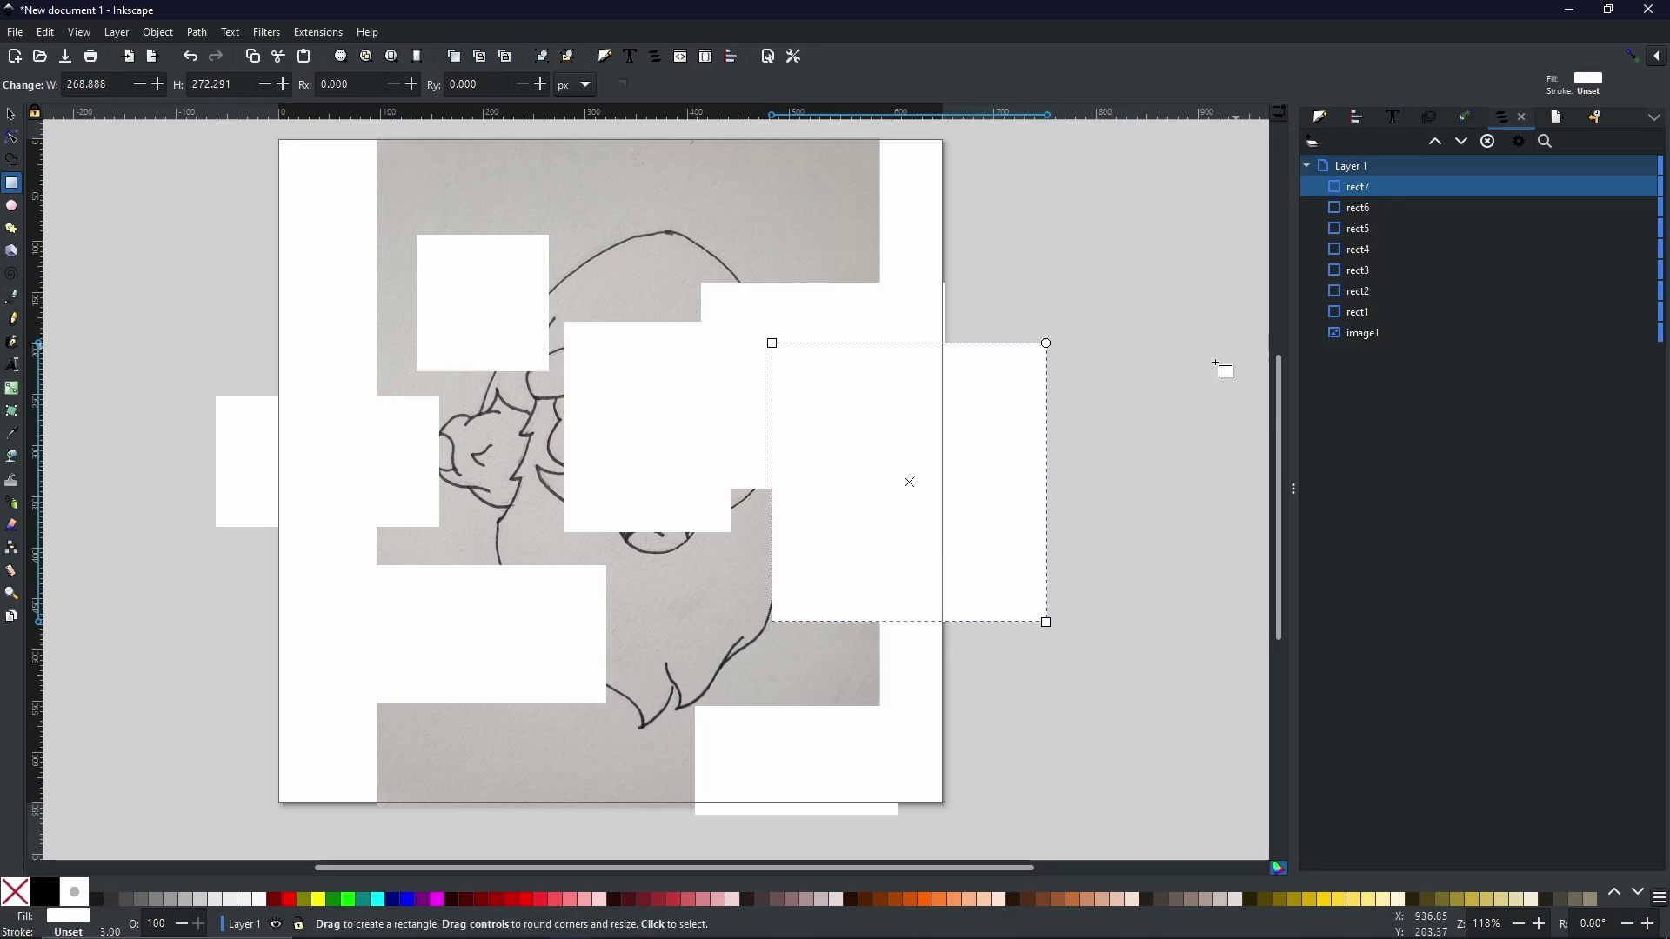
- Undo all seven rectangles drawn over the sketch
key("ctrl+z")
key("ctrl+z")
key("ctrl+z")
key("ctrl+z")
key("ctrl+z")
key("ctrl+z")
key("ctrl+z")
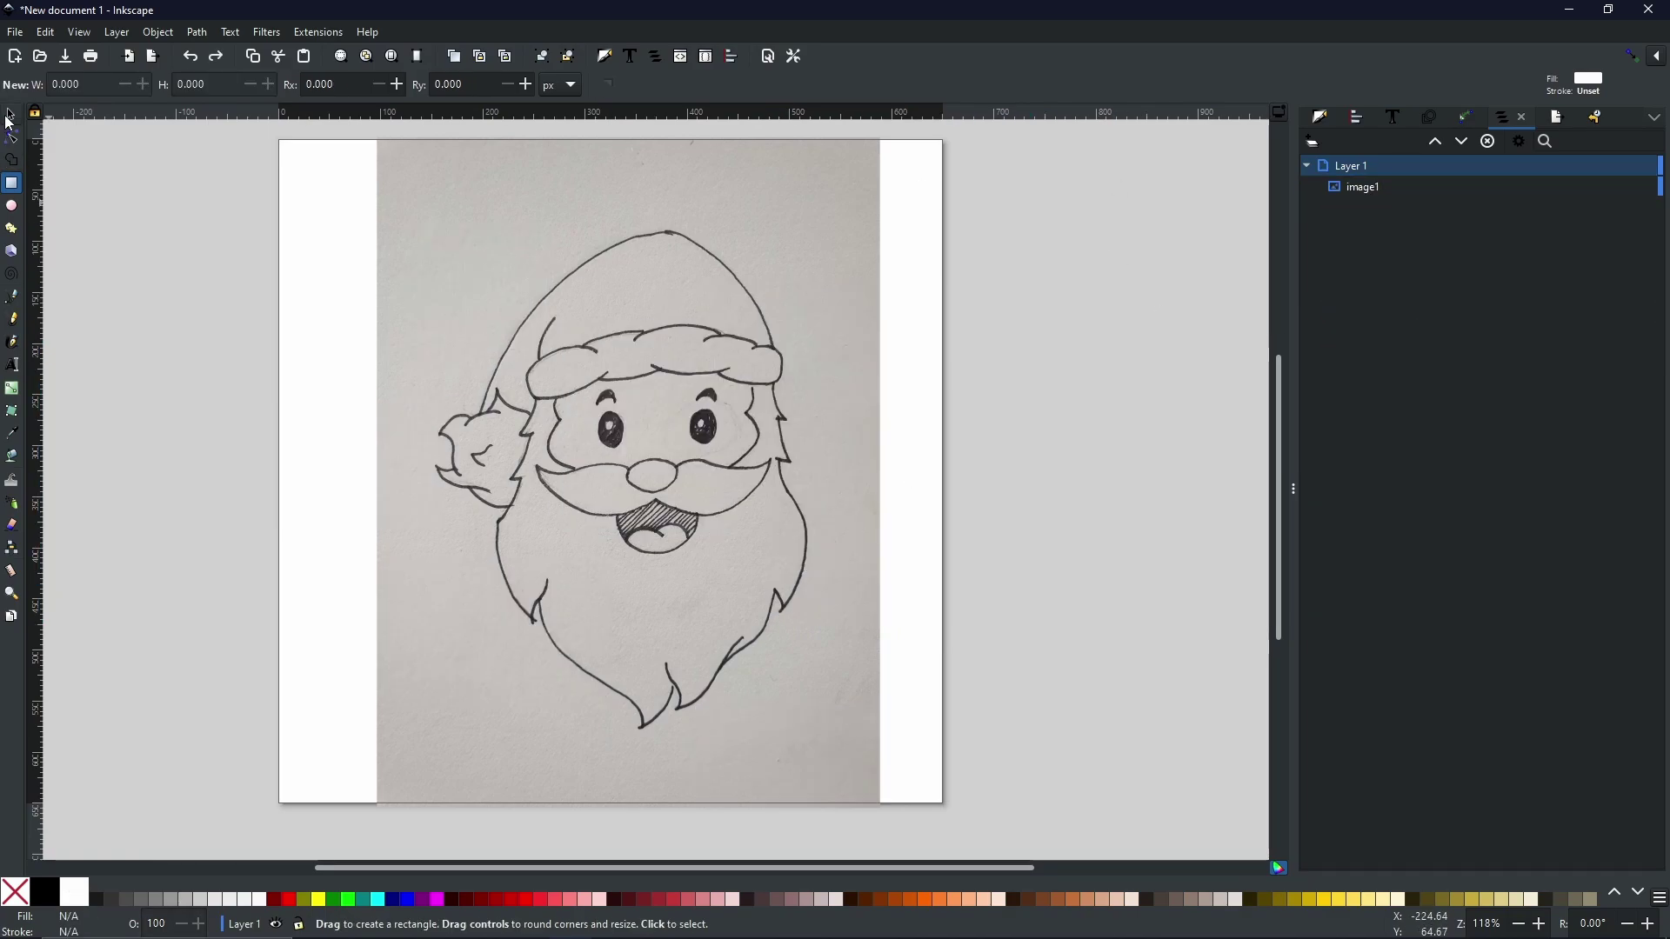
- Select the Santa sketch image and lower its opacity to about 46%
left_click(9, 118)
left_click(804, 407)
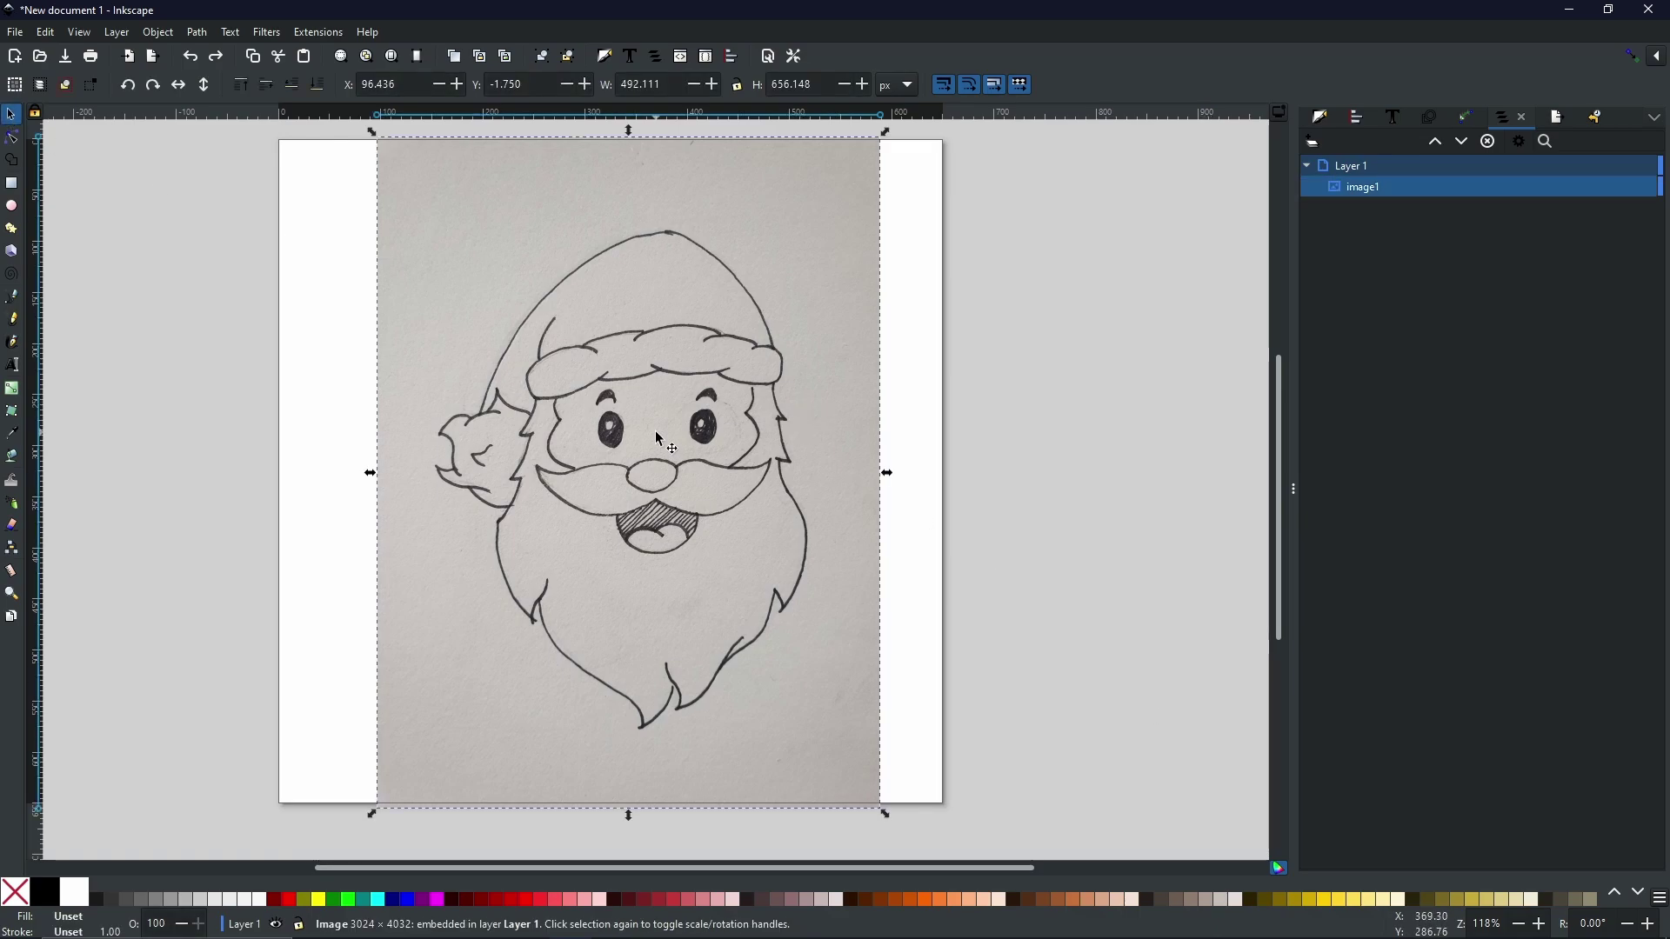
left_click(1324, 119)
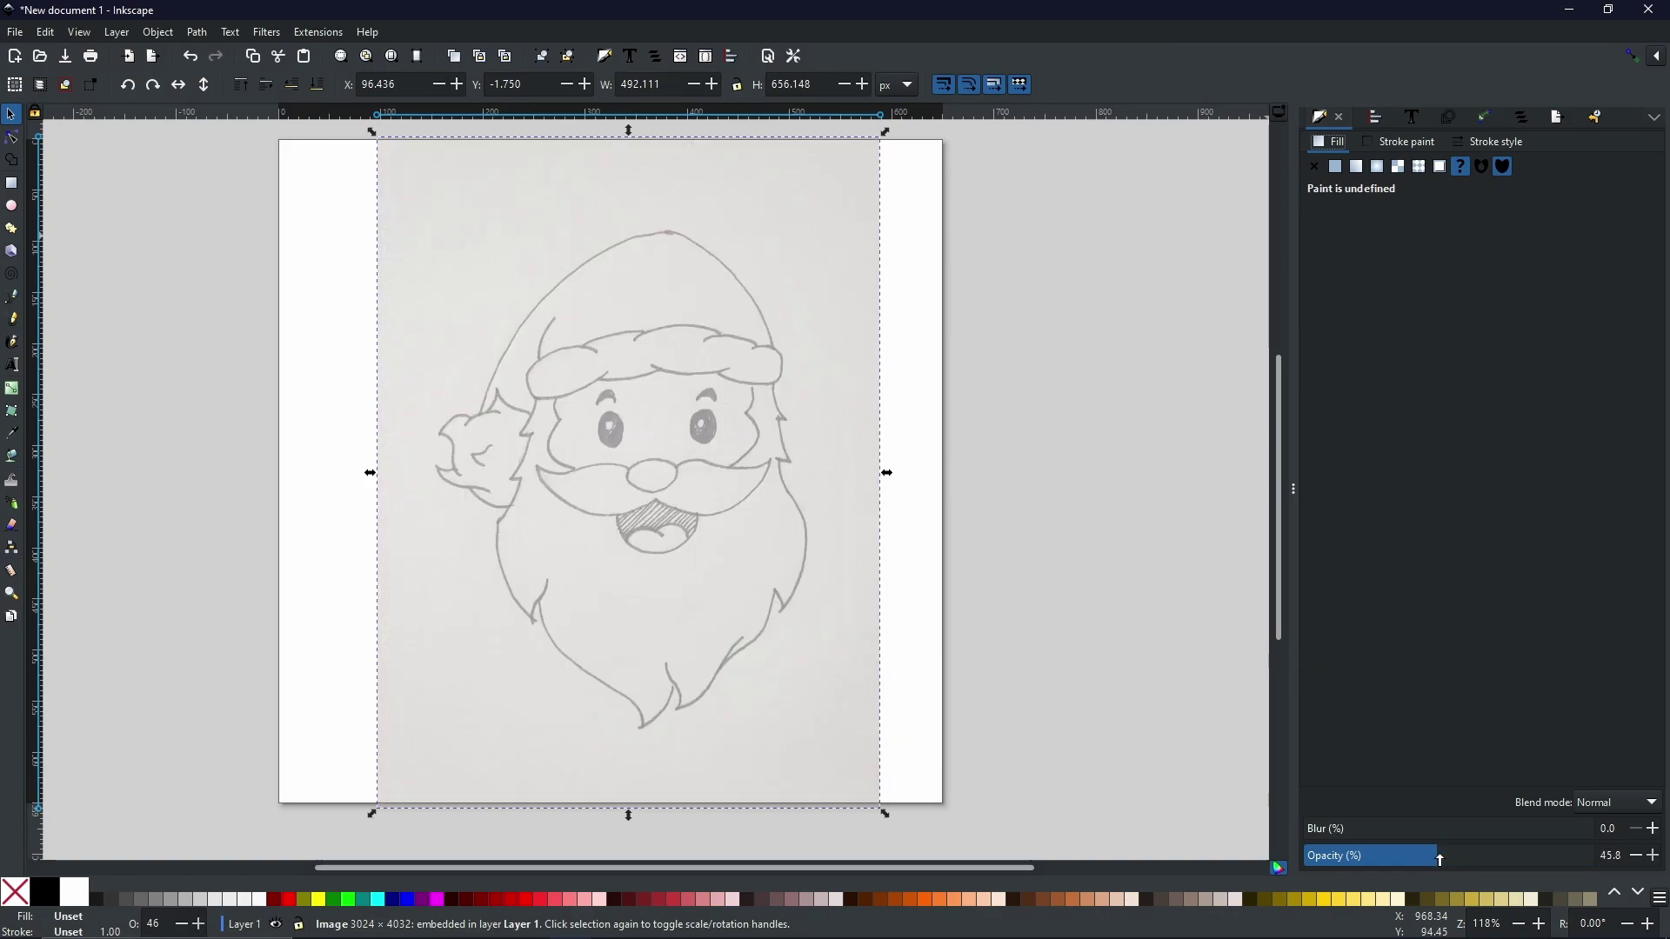
left_click(1434, 866)
- Lock the Santa sketch image against editing and deselect it
left_click(1527, 119)
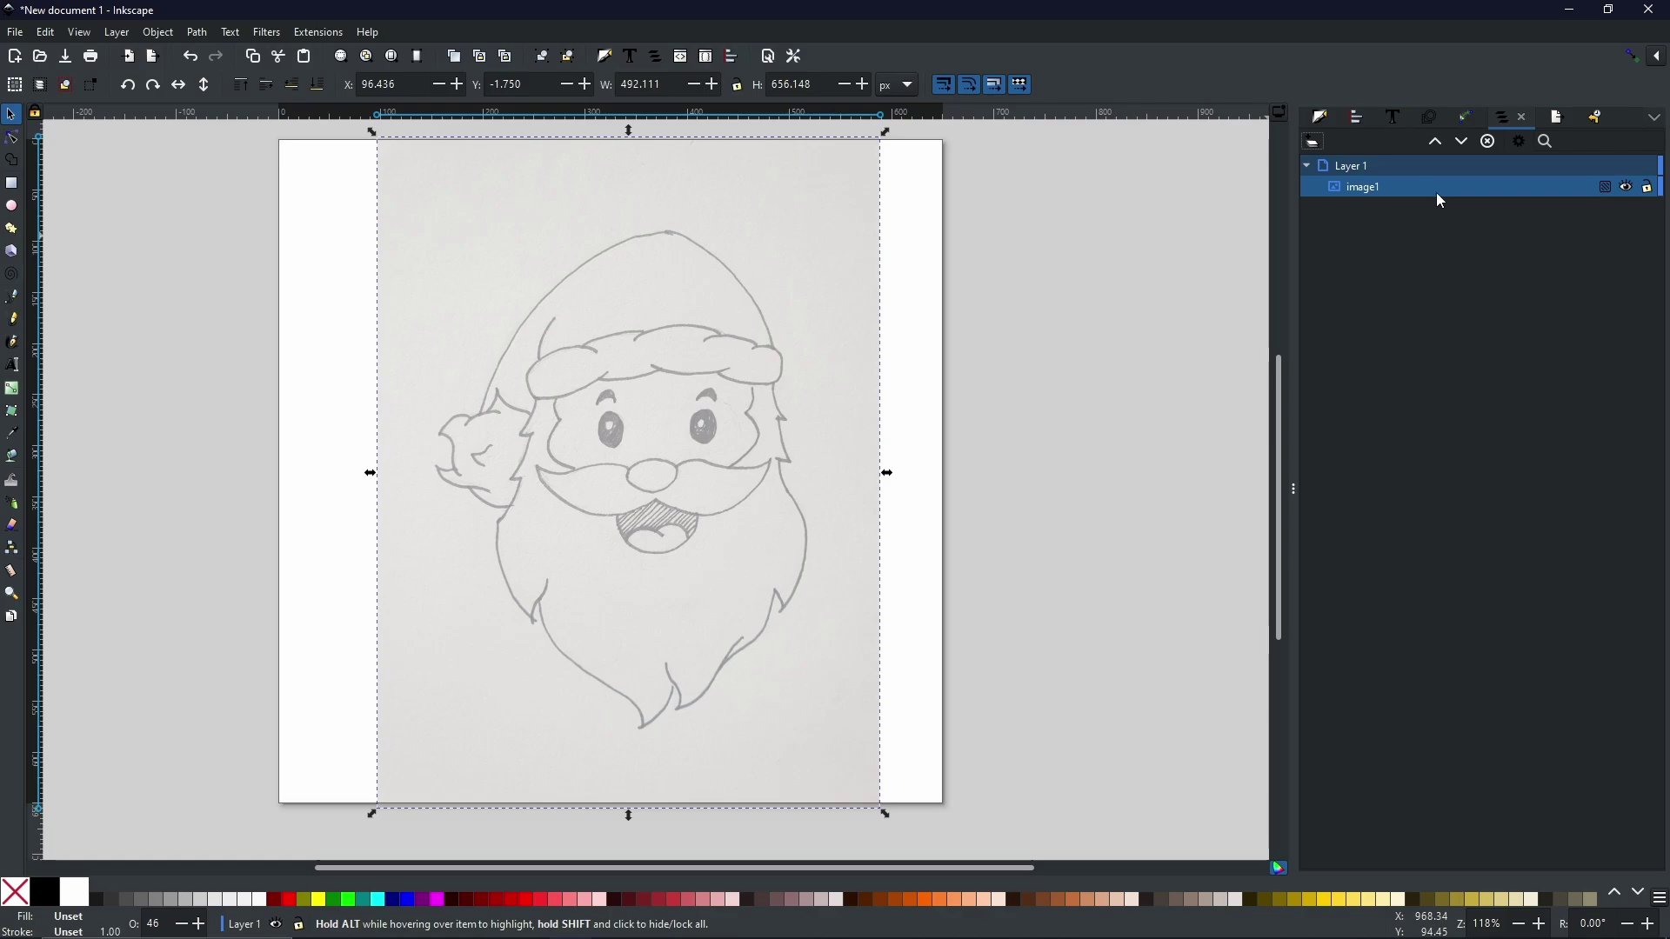
left_click(1647, 193)
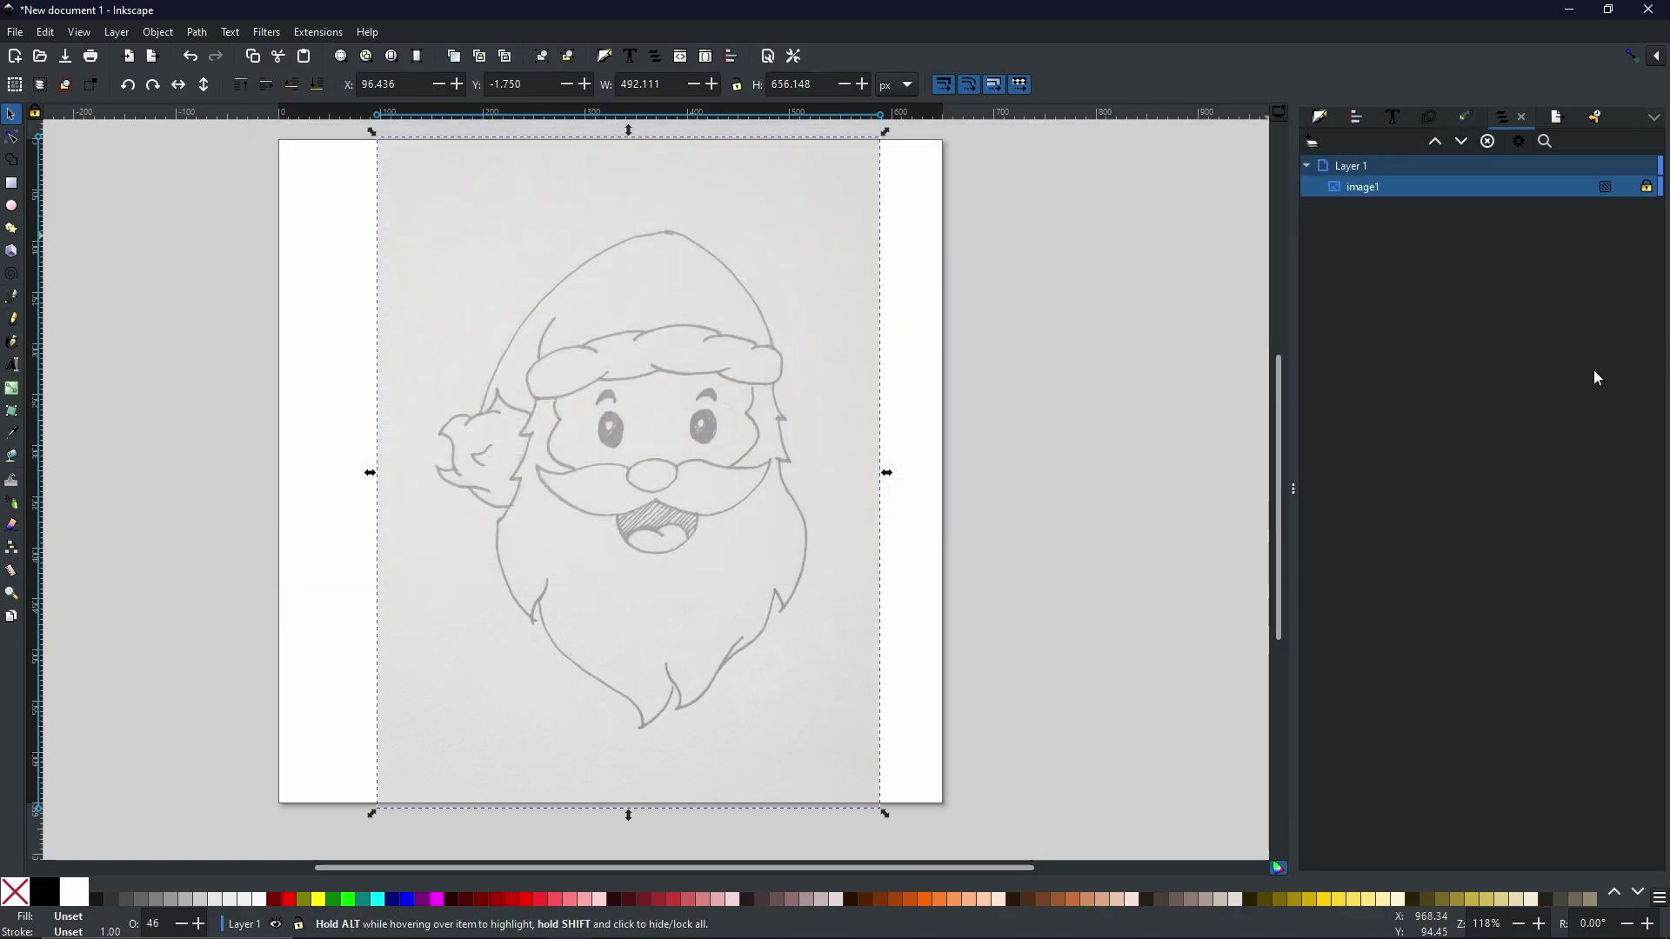
left_click(541, 329)
- Test the lock by trying to select and move the sketch image on the page
mouse_move(377, 253)
left_mouse_down()
mouse_move(421, 316)
mouse_move(530, 401)
left_mouse_up()
left_click_drag(709, 383, 820, 501)
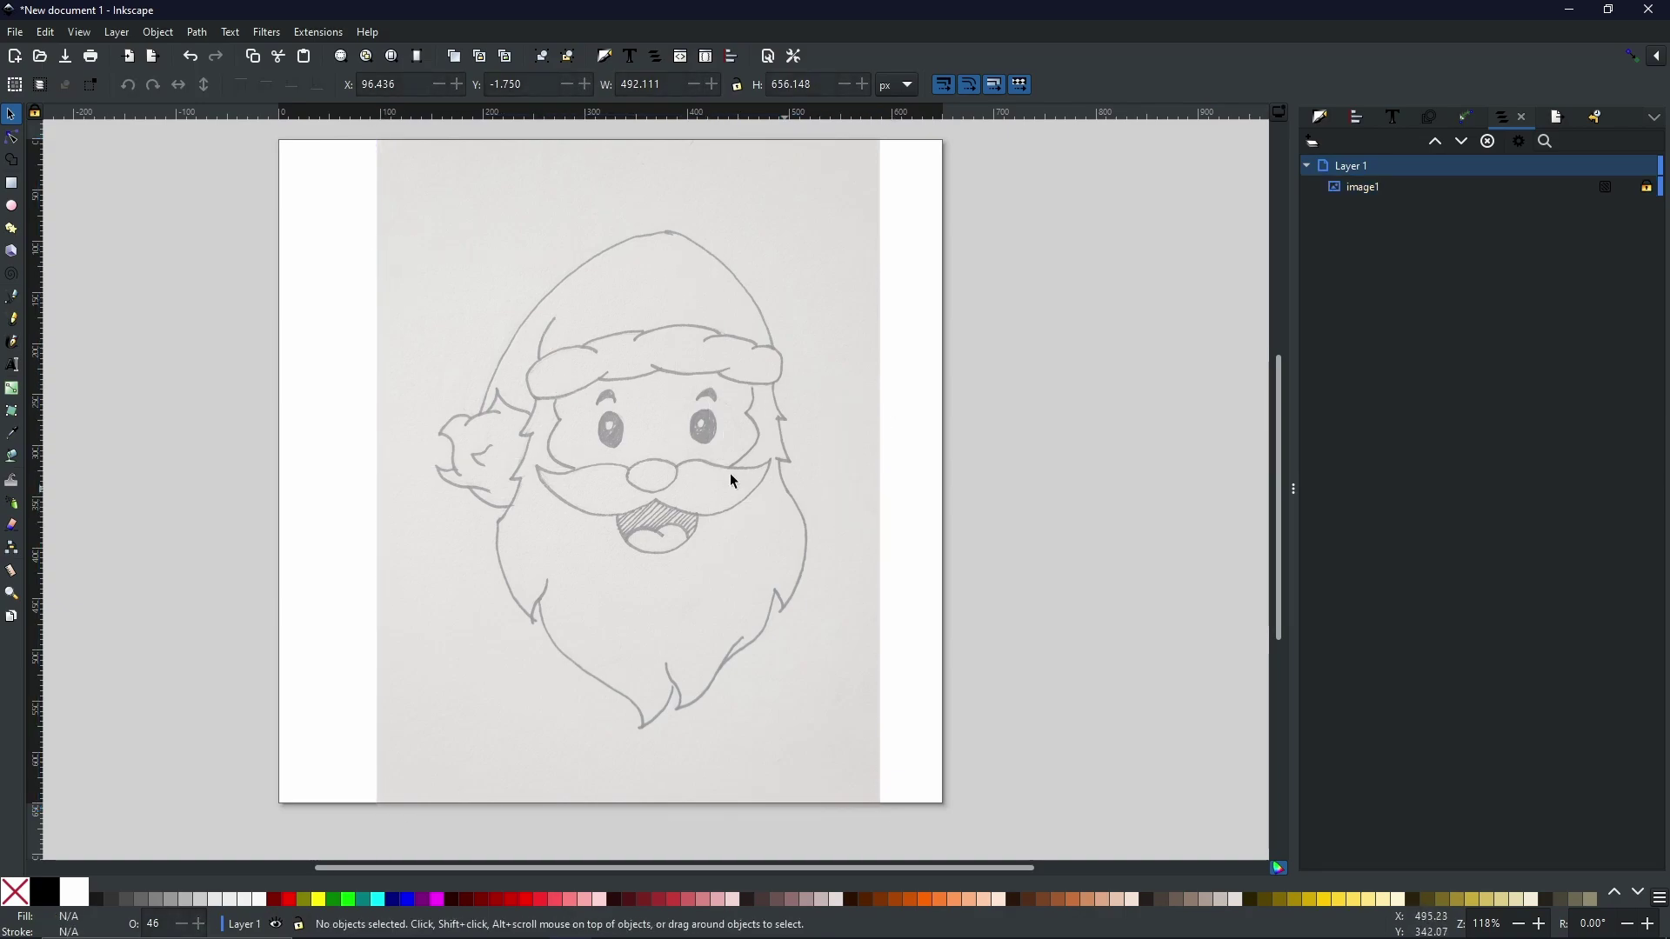
left_click_drag(407, 386, 710, 563)
mouse_move(256, 129)
left_mouse_down()
mouse_move(343, 179)
mouse_move(993, 849)
left_mouse_up()
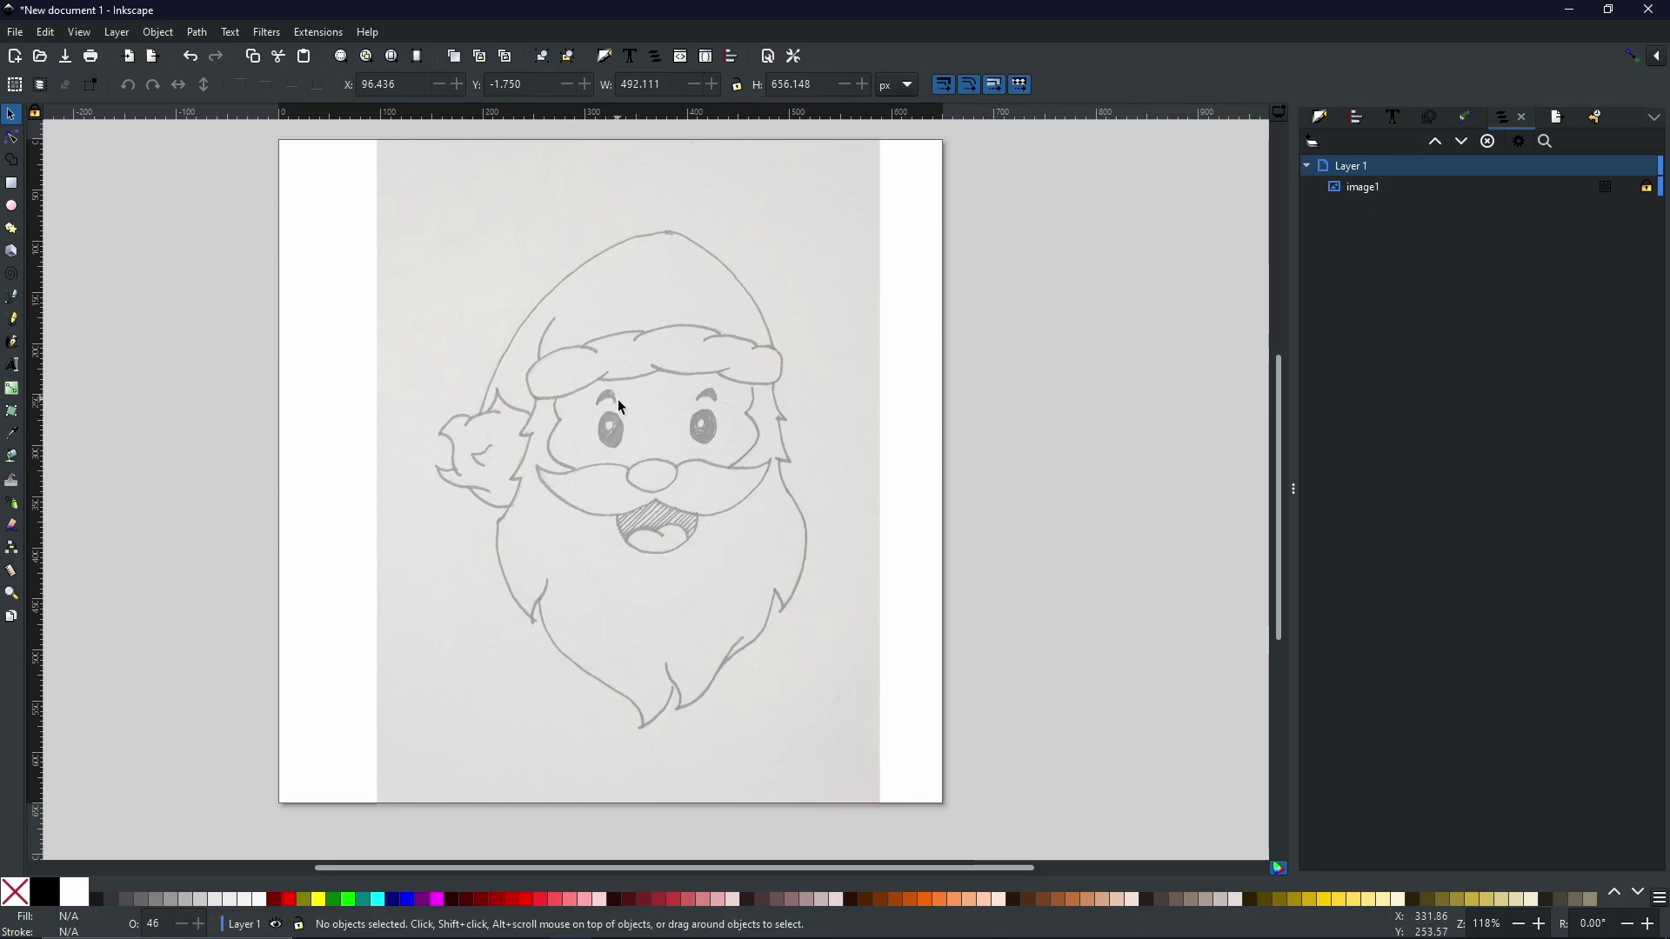
left_click_drag(620, 406, 861, 662)
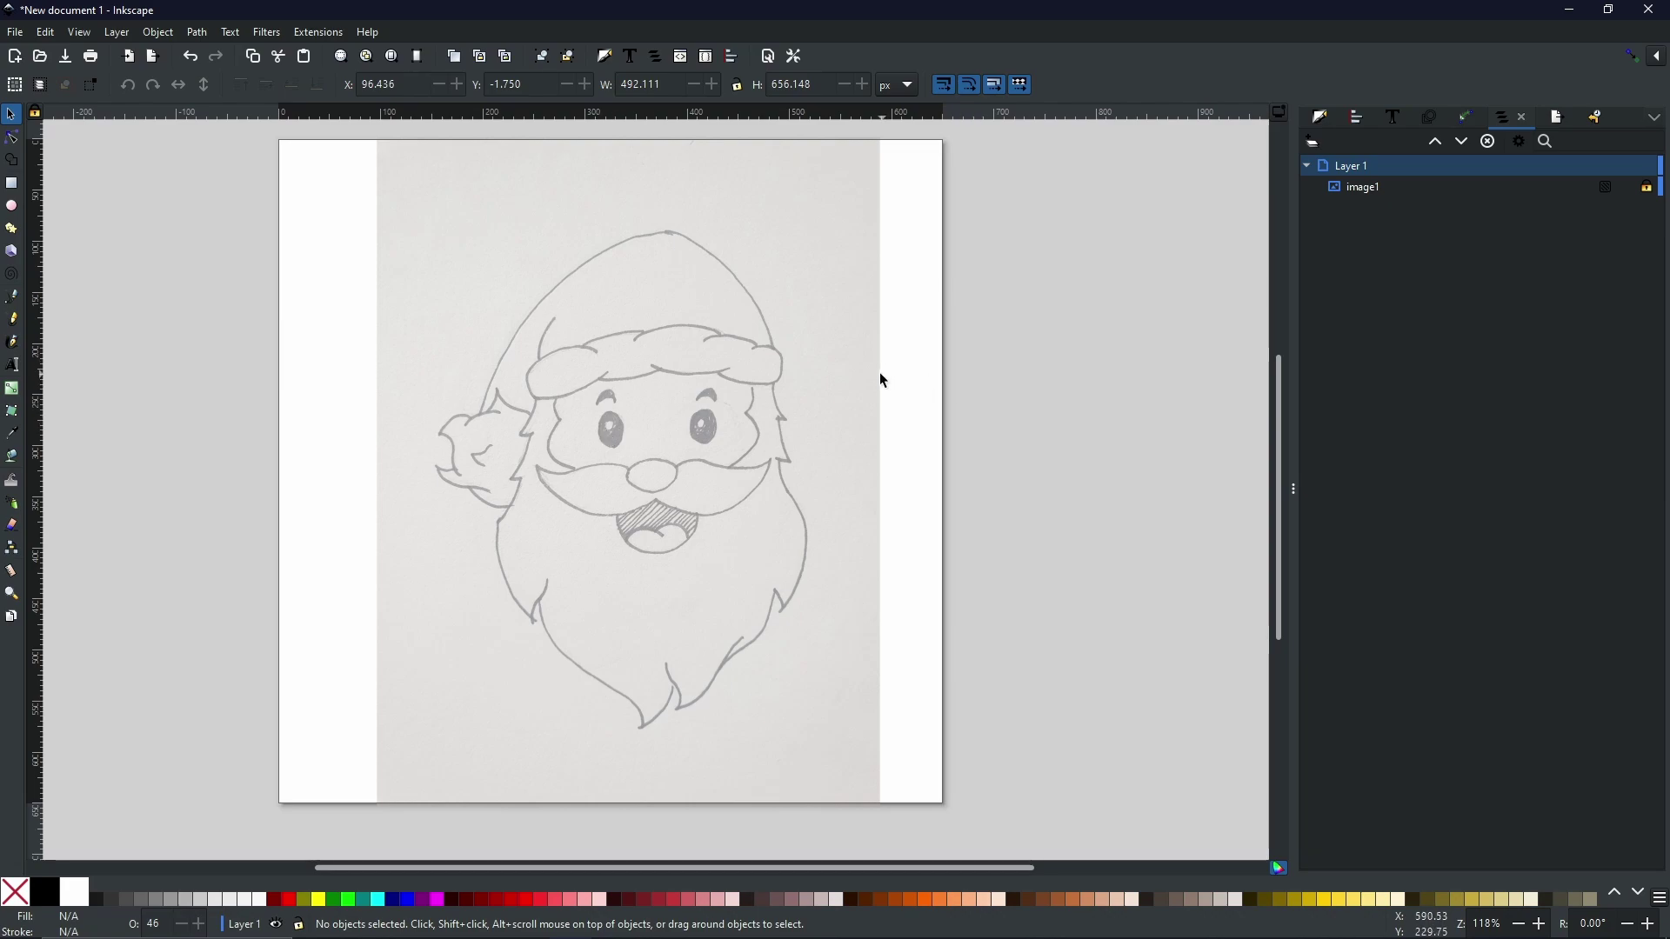
left_click_drag(538, 358, 787, 489)
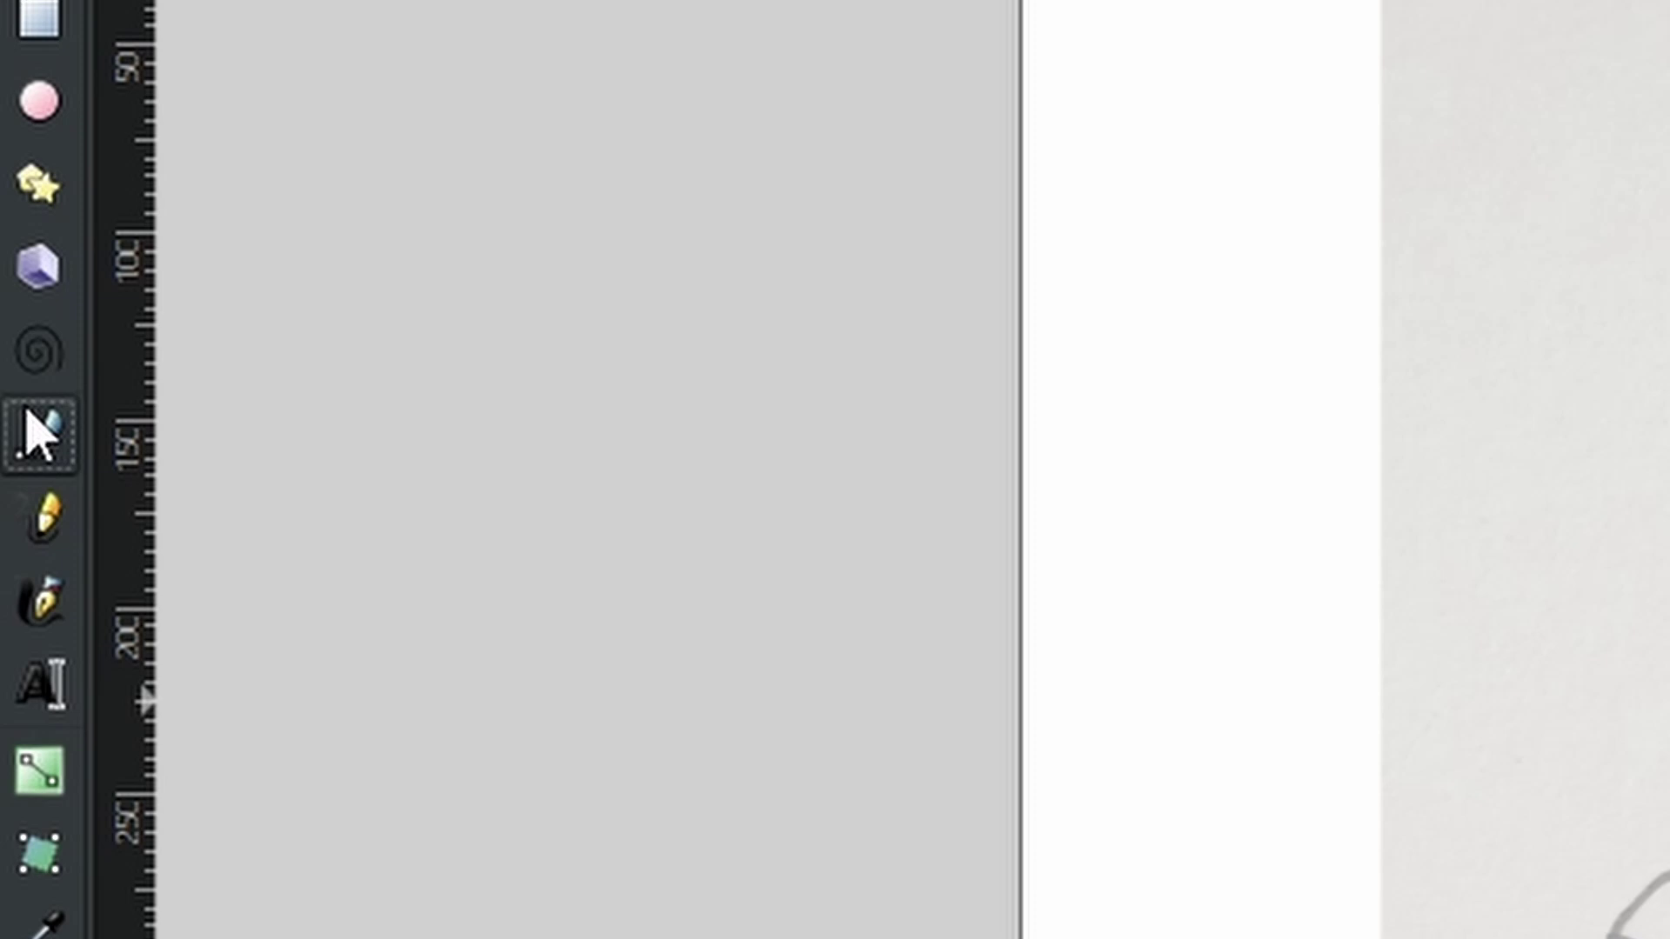
- Trace the hat's outer outline with the Pen tool, curving from the pompom over the peak to the brim's right end
left_click(35, 431)
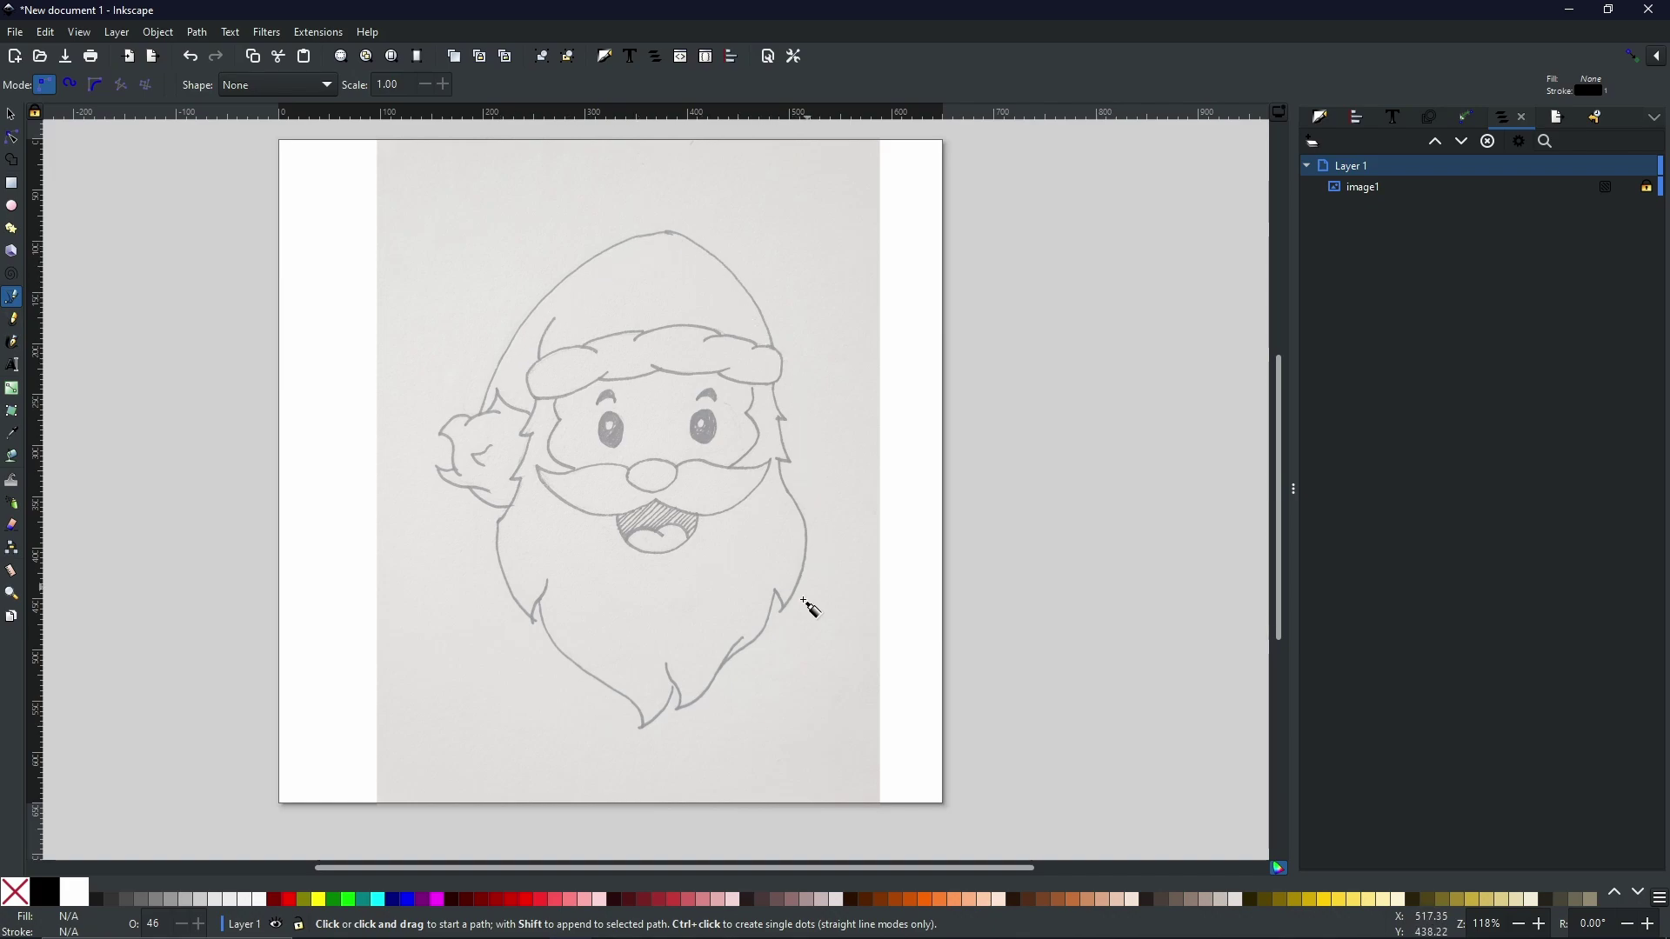
left_click(480, 415)
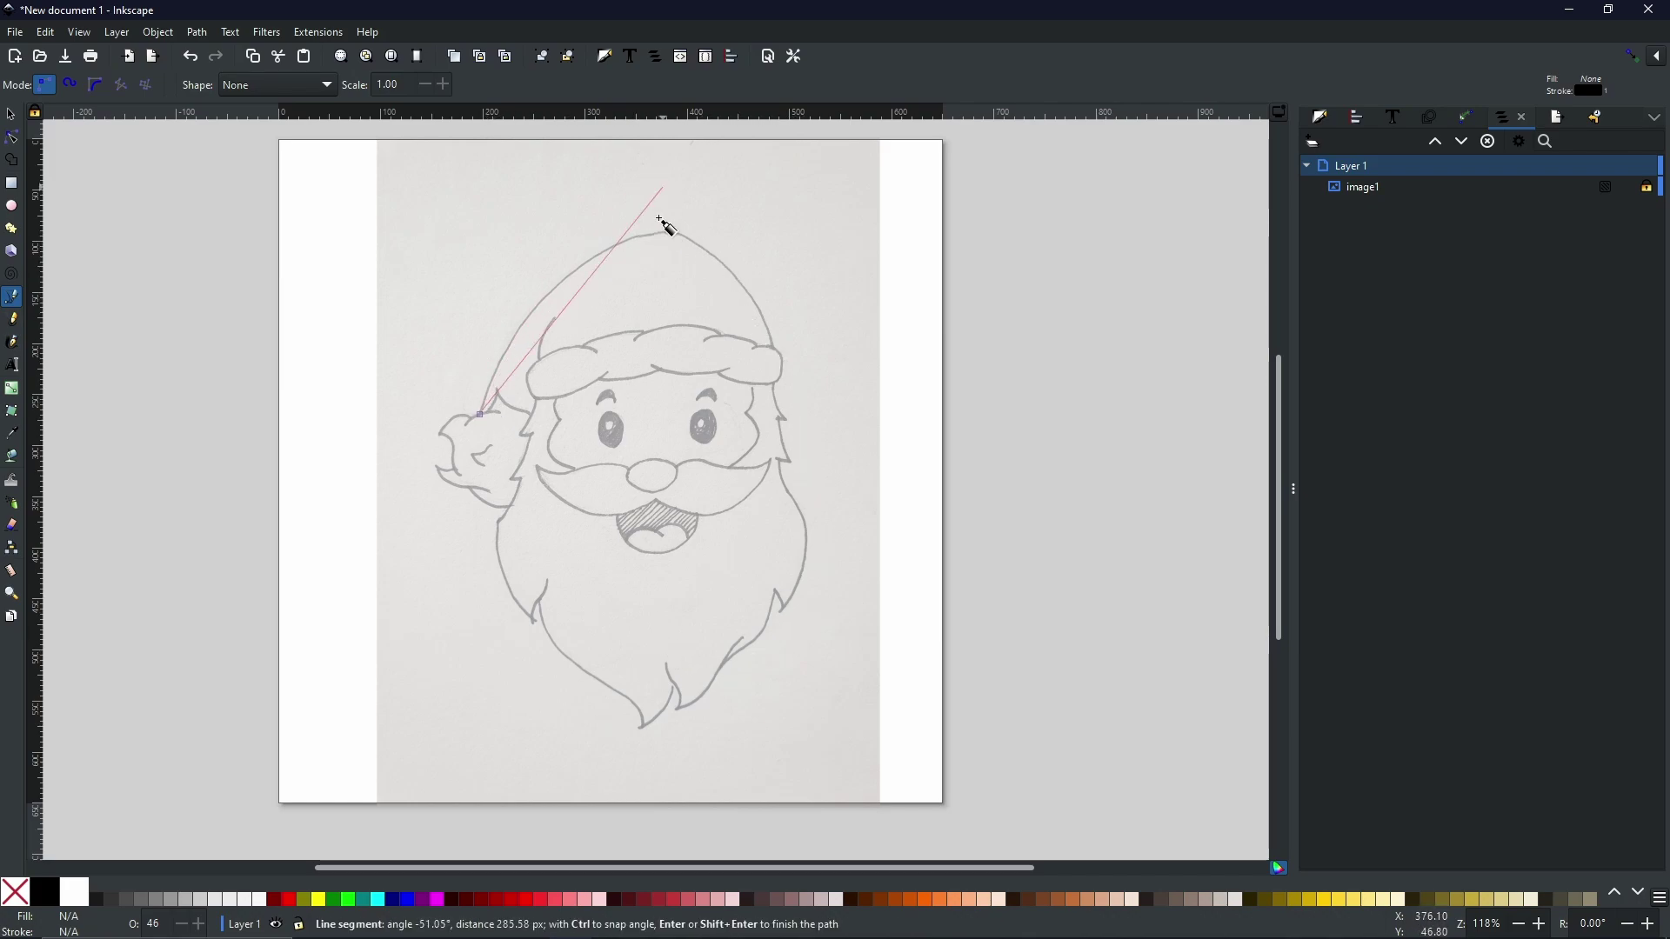
left_click_drag(665, 233, 823, 460)
key("Return")
left_click(667, 233)
key("Return")
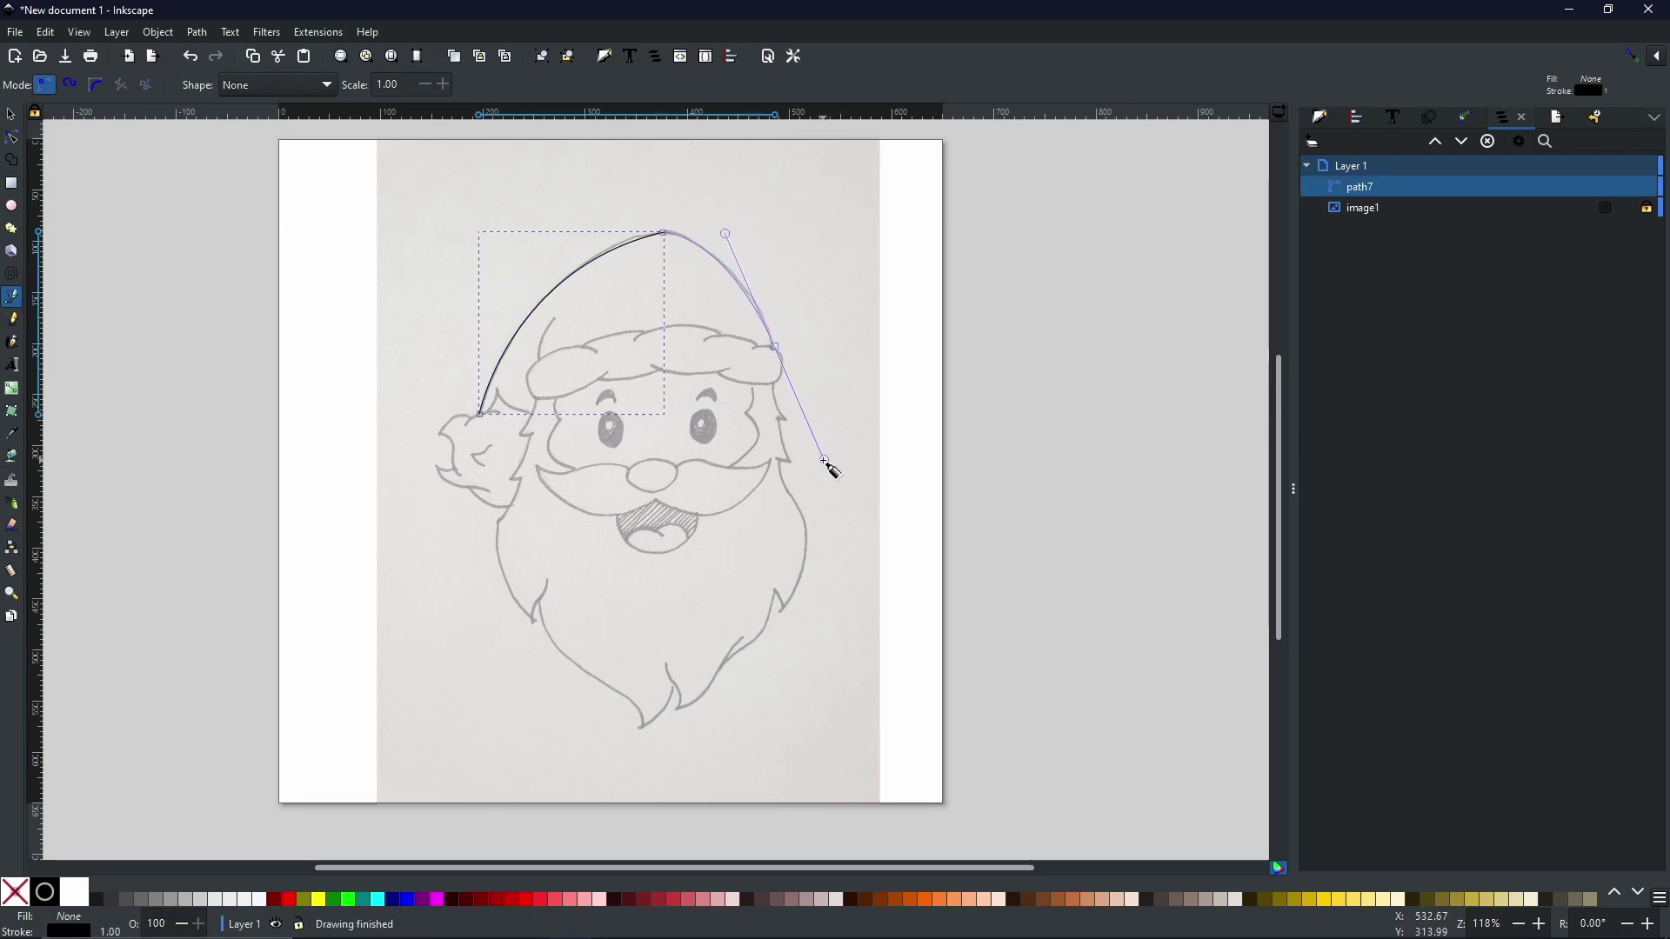
- Continue the hat path around the brim's right end and down the hair to the tip of the first tuft
left_click(775, 346)
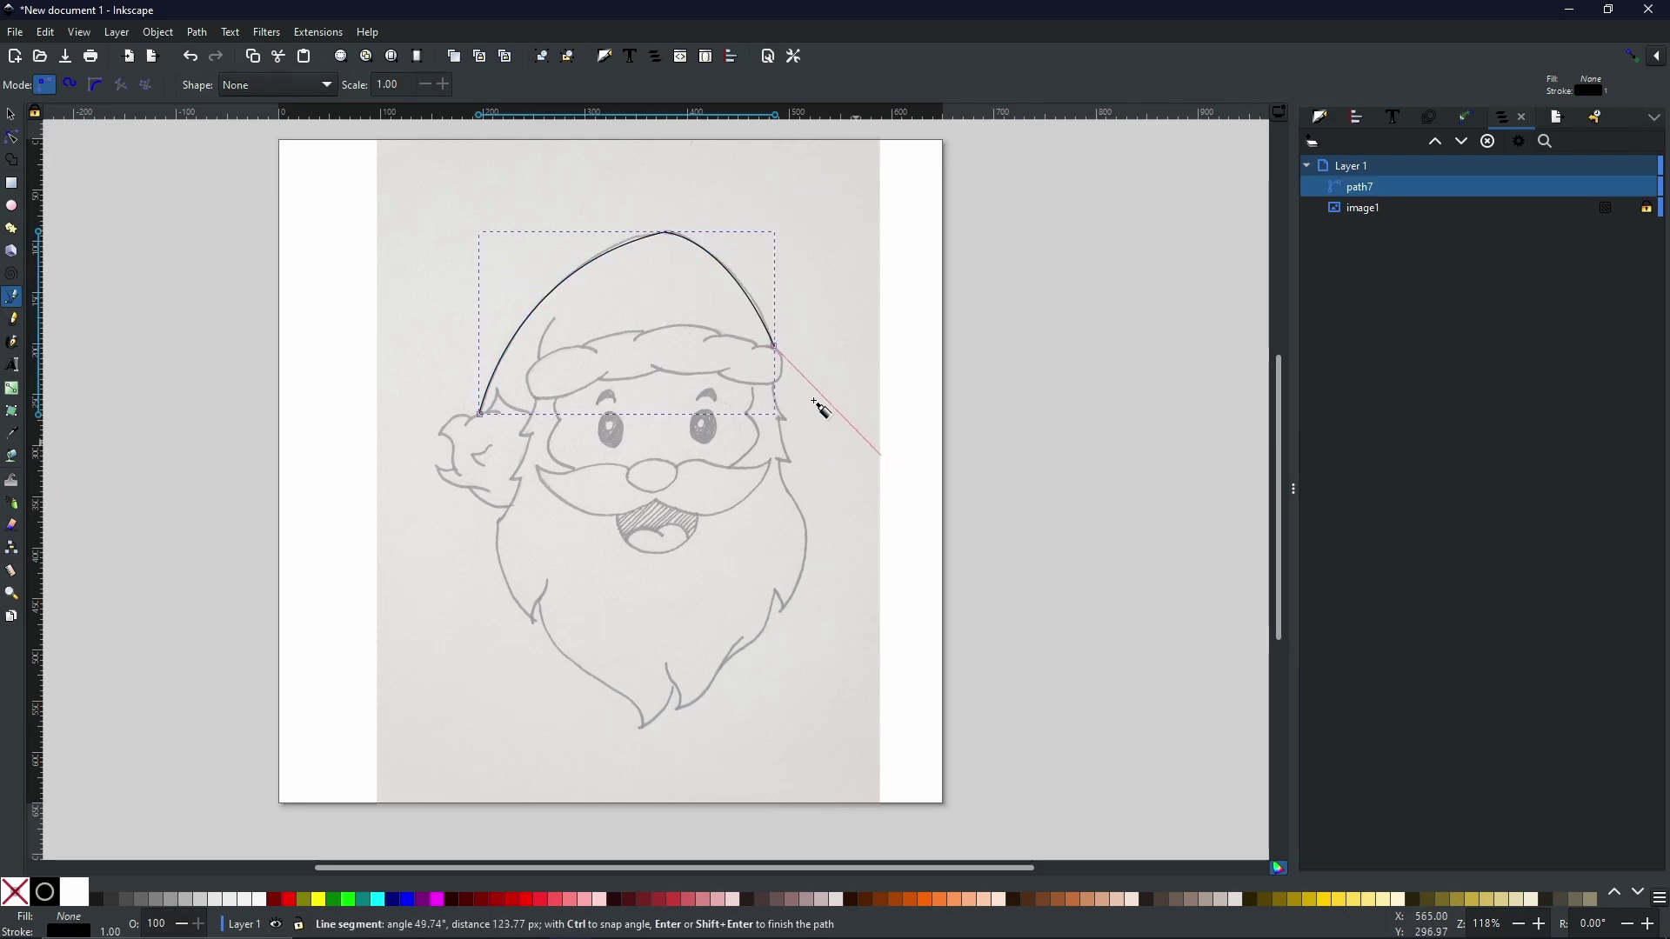
scroll(764, 356, "up", 3)
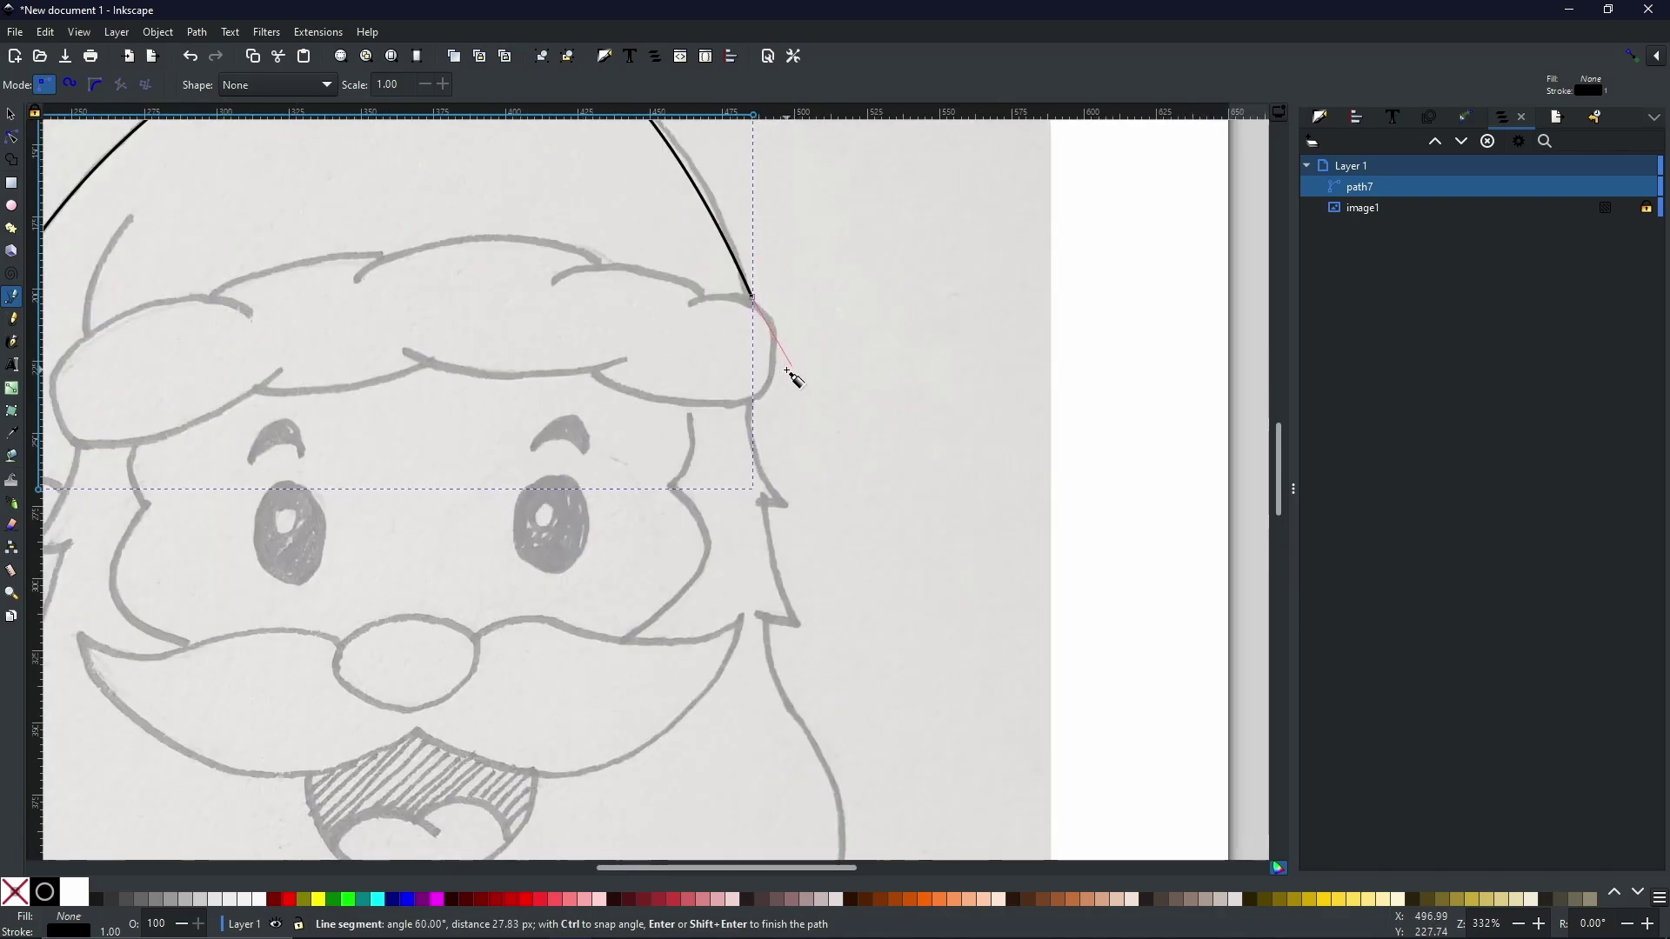
scroll(792, 374, "up", 1)
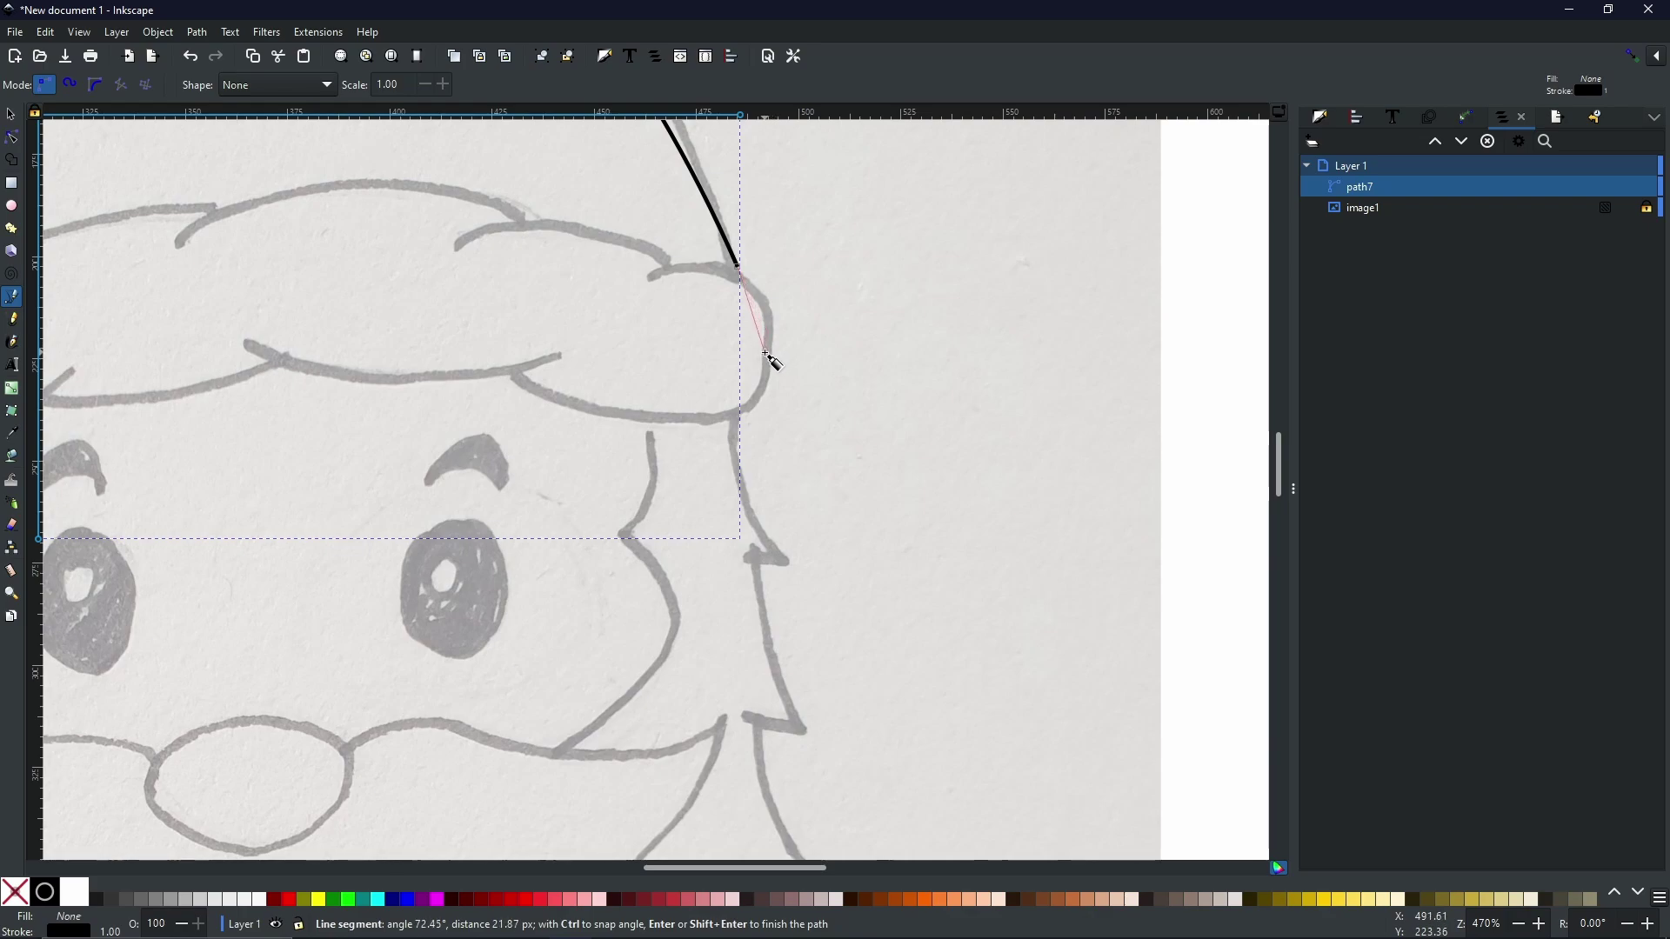
left_click_drag(769, 351, 757, 420)
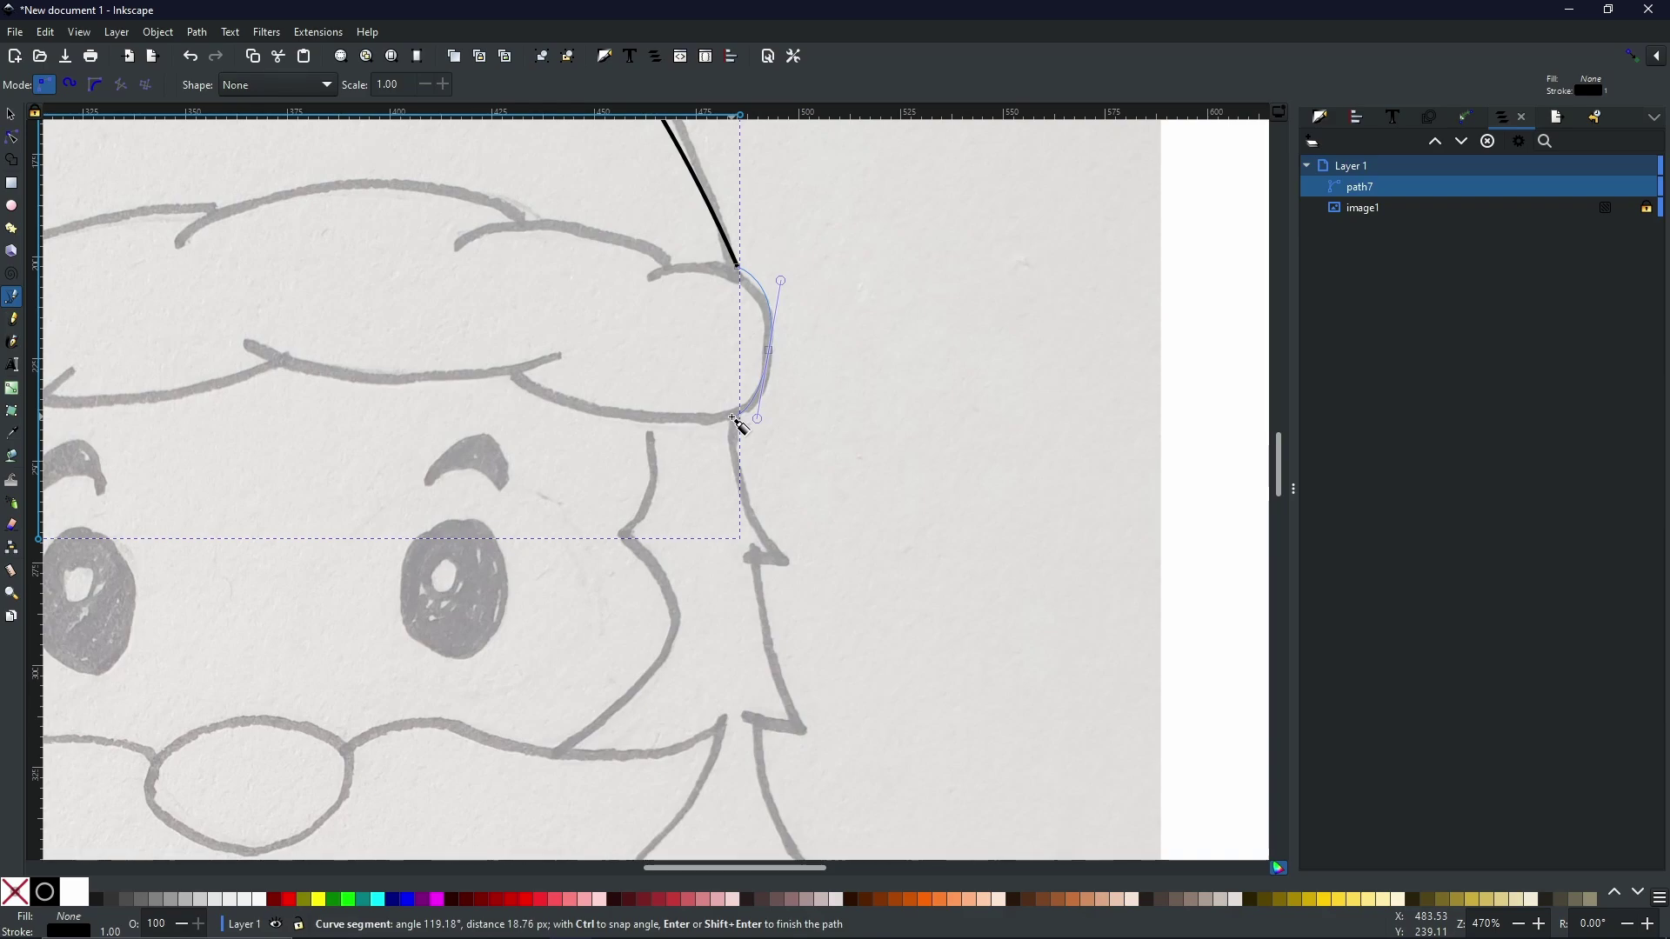
left_click(734, 418)
left_click_drag(787, 561, 840, 600)
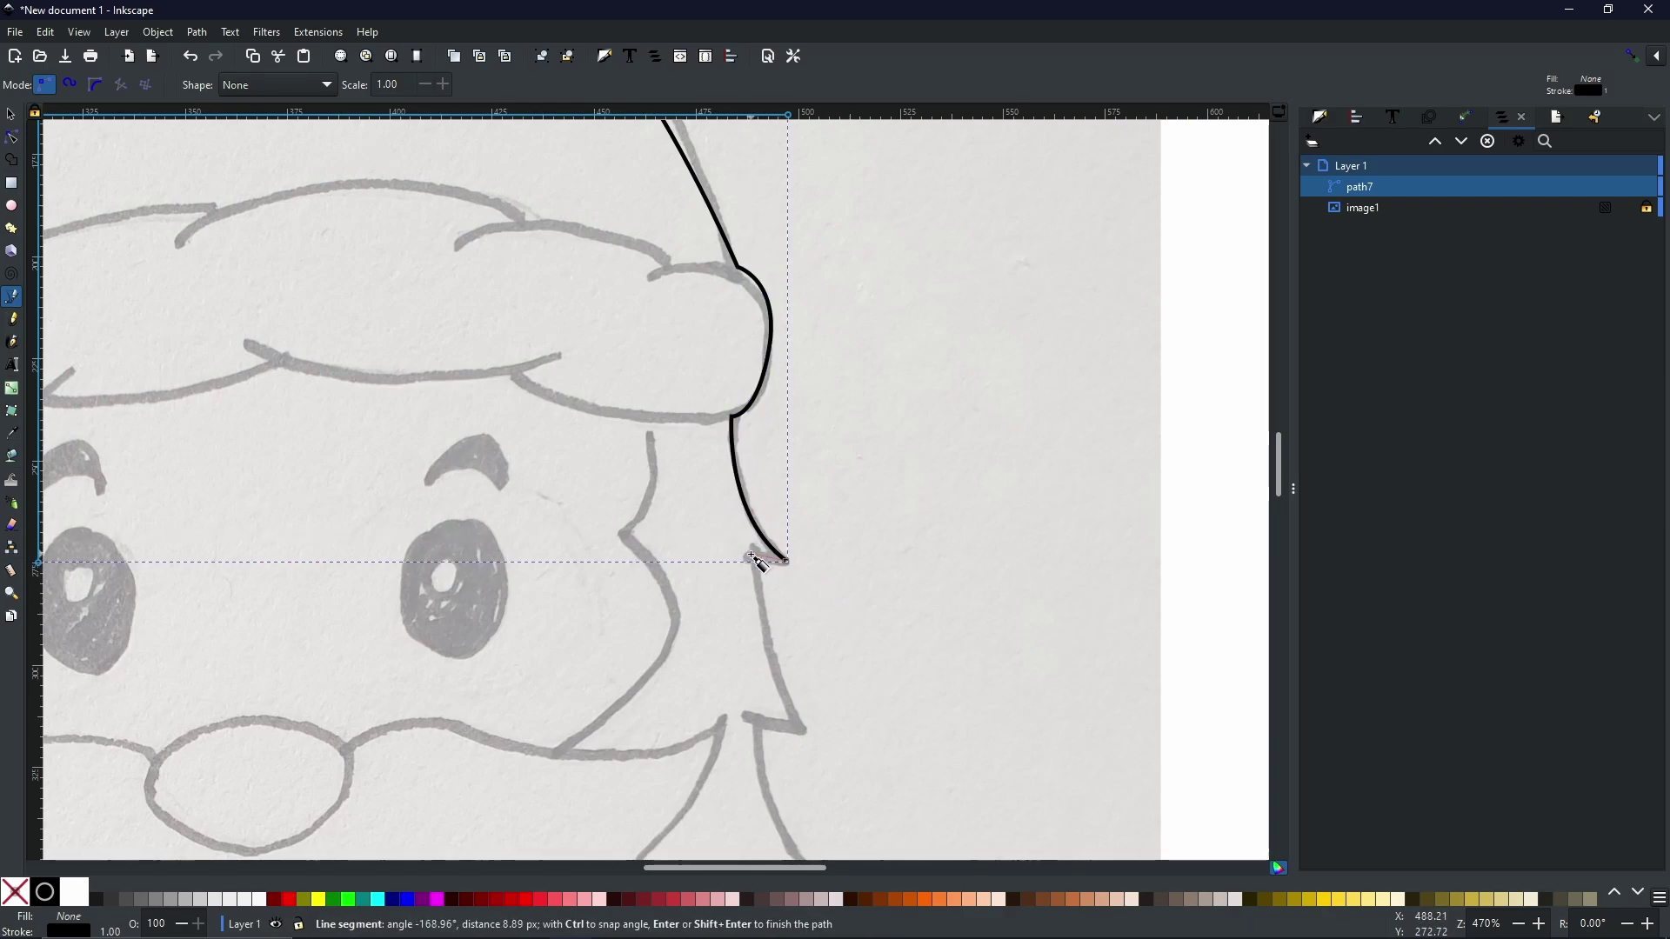
- Add a short curved segment from the tuft's tip back into the first hair notch and finish the path there
left_click_drag(754, 555, 735, 545)
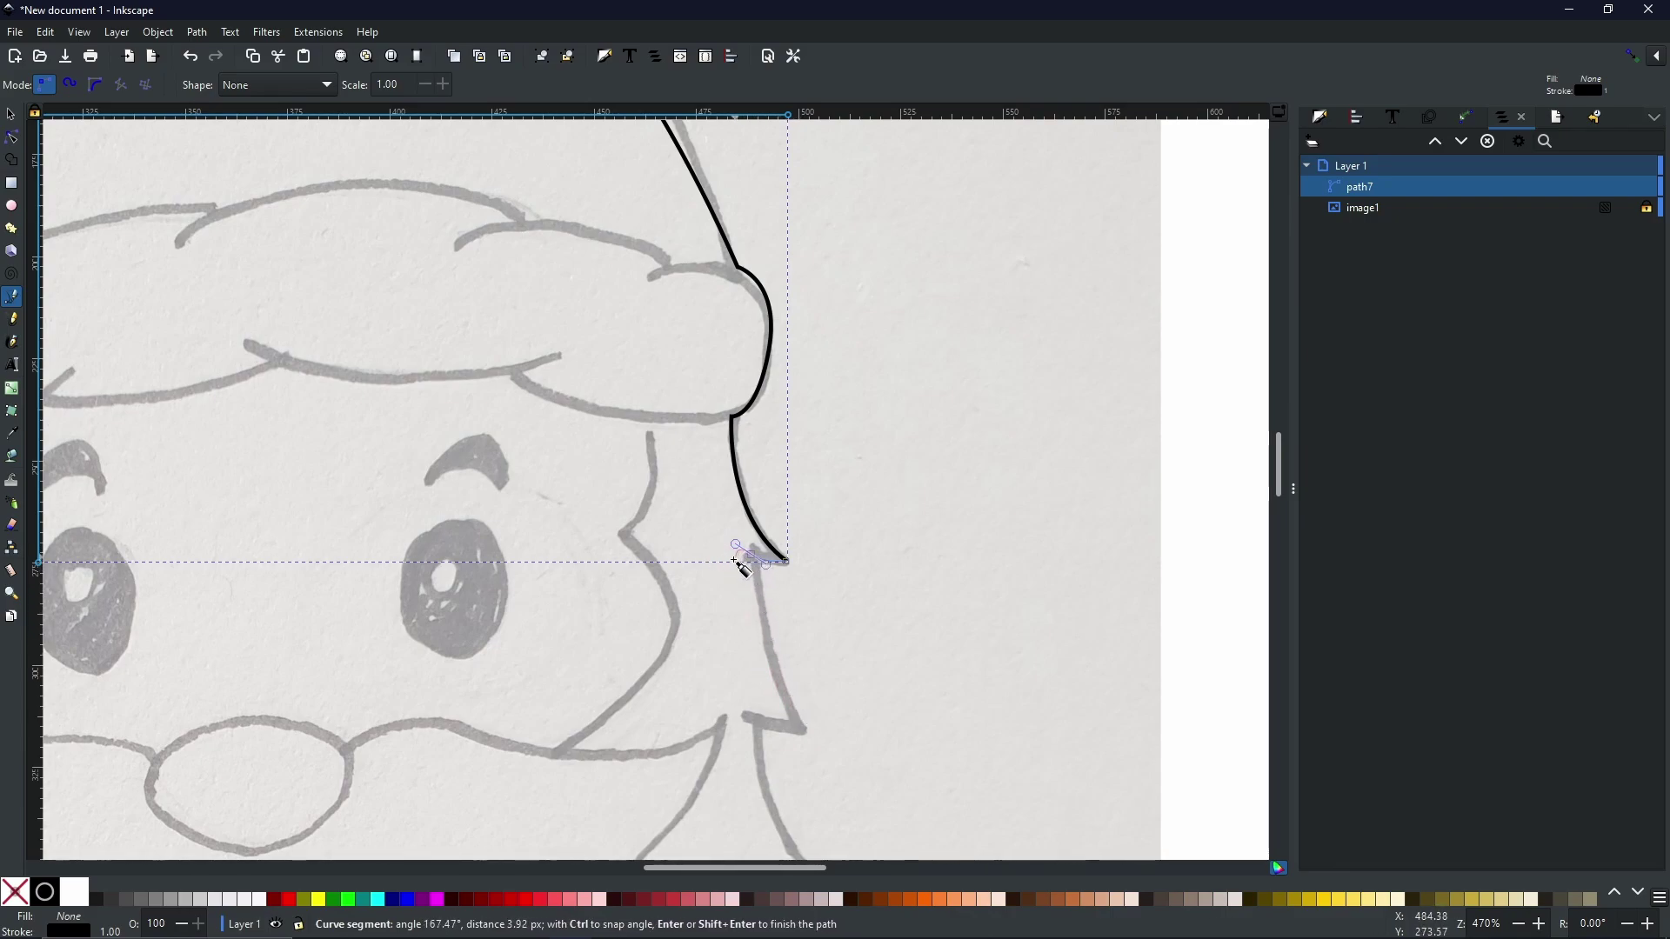
scroll(748, 590, "up", 6, "ctrl")
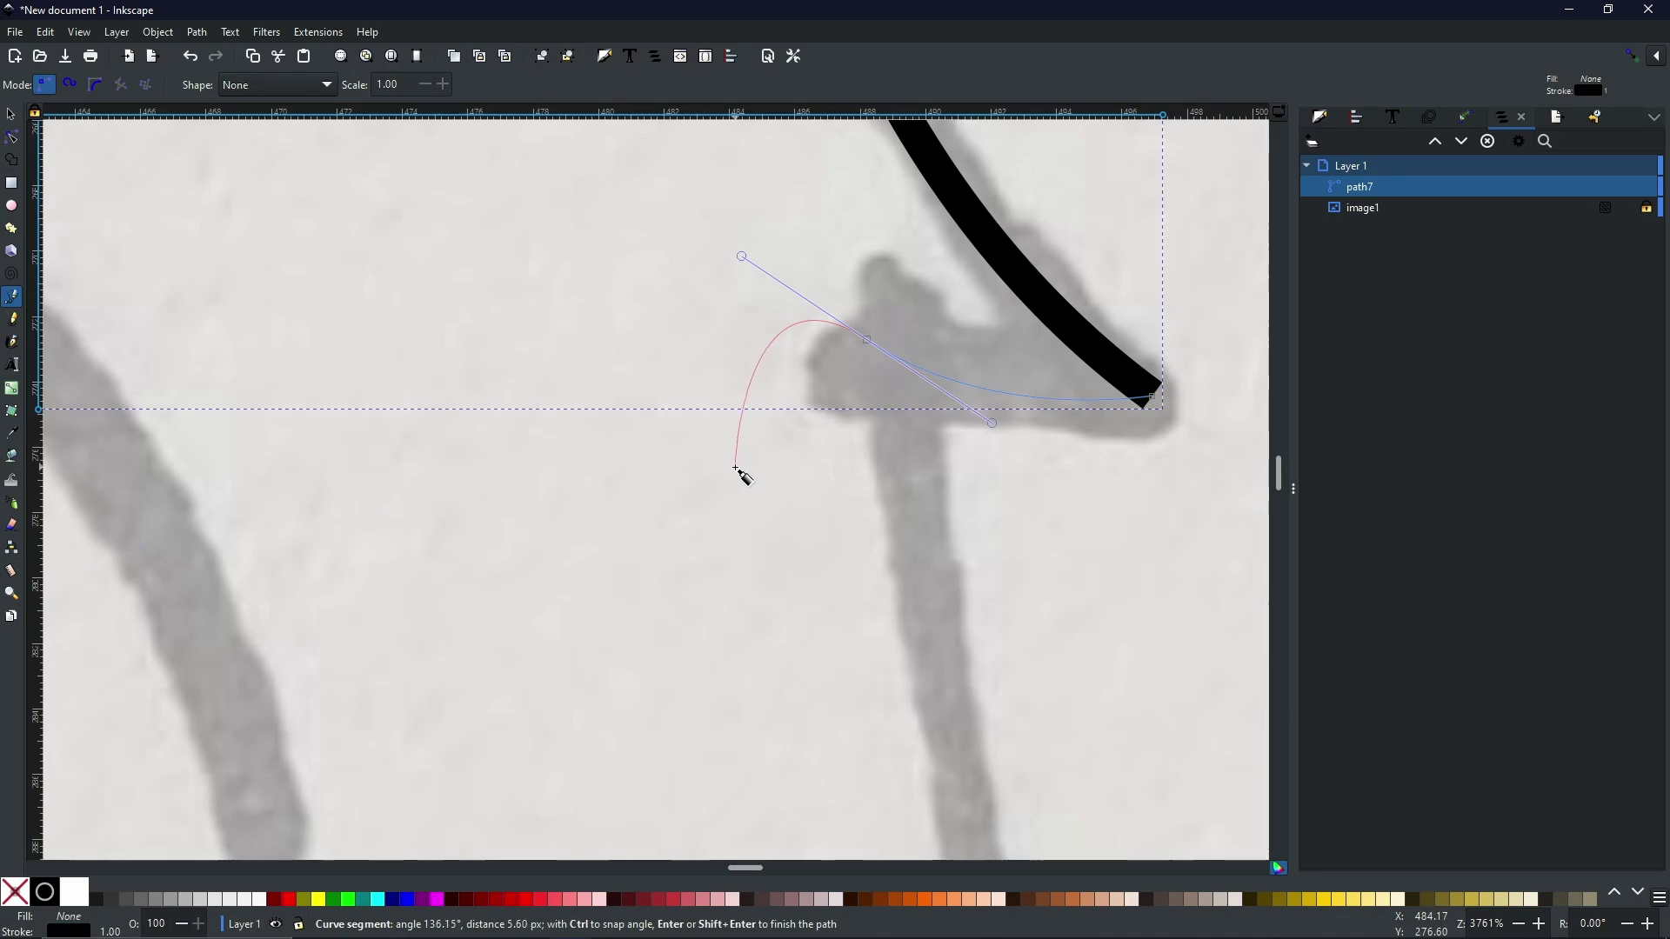
key("Return")
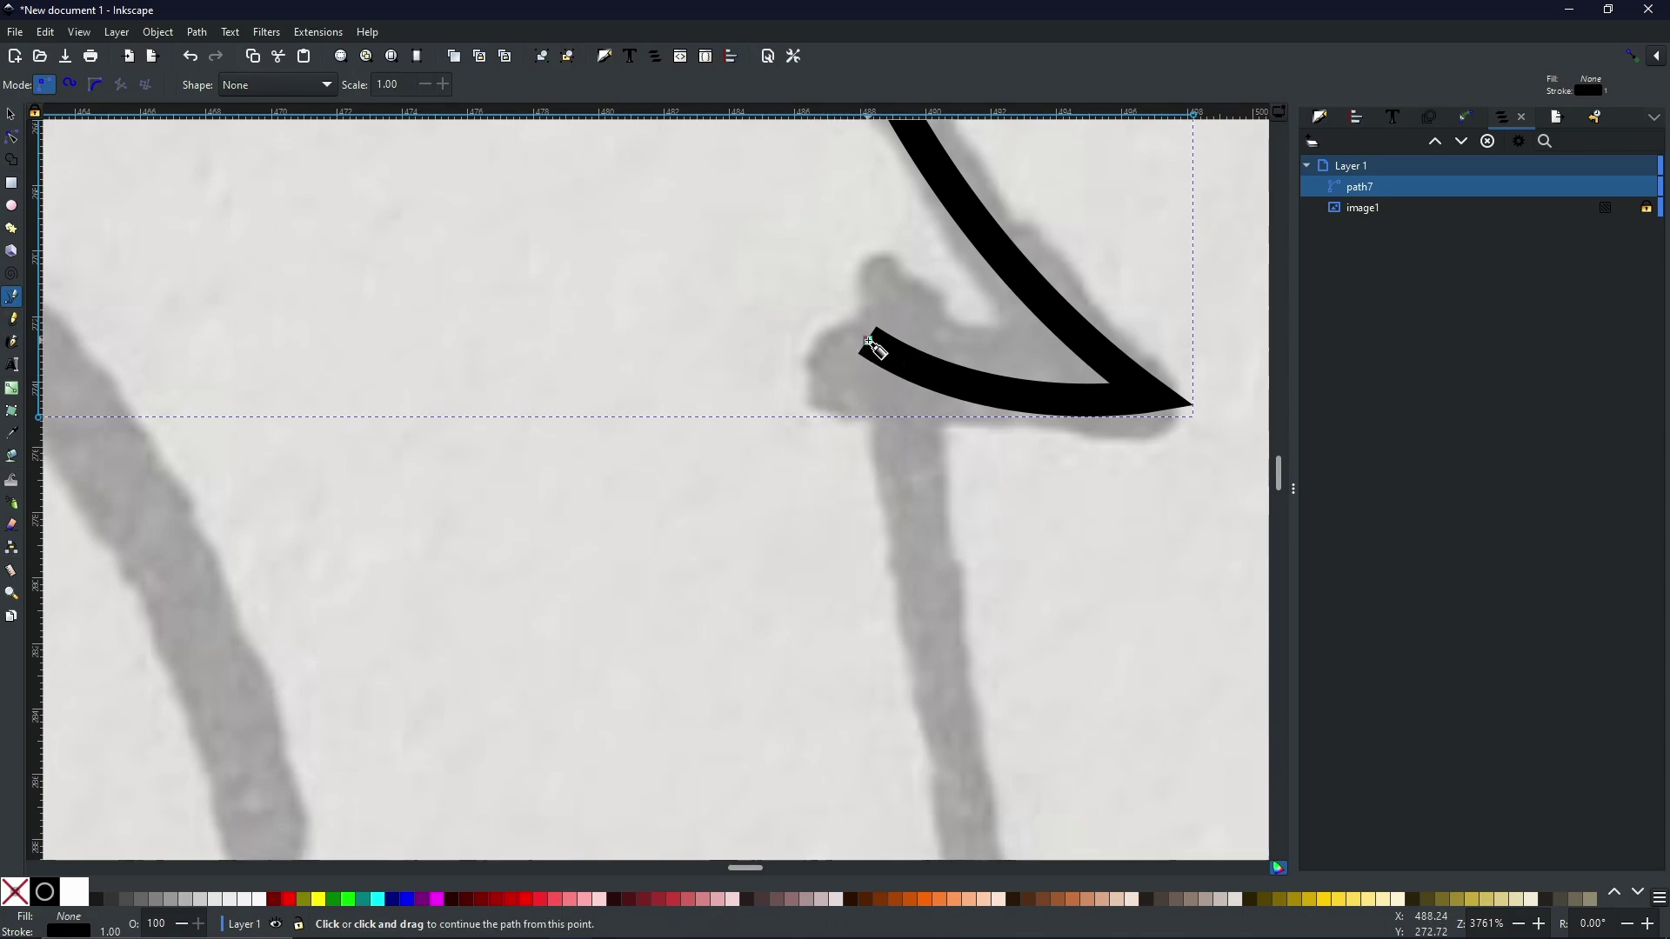
- Continue the outline from the first hair notch down to the second tuft's tip and back into the notch above the beard
left_click(870, 341)
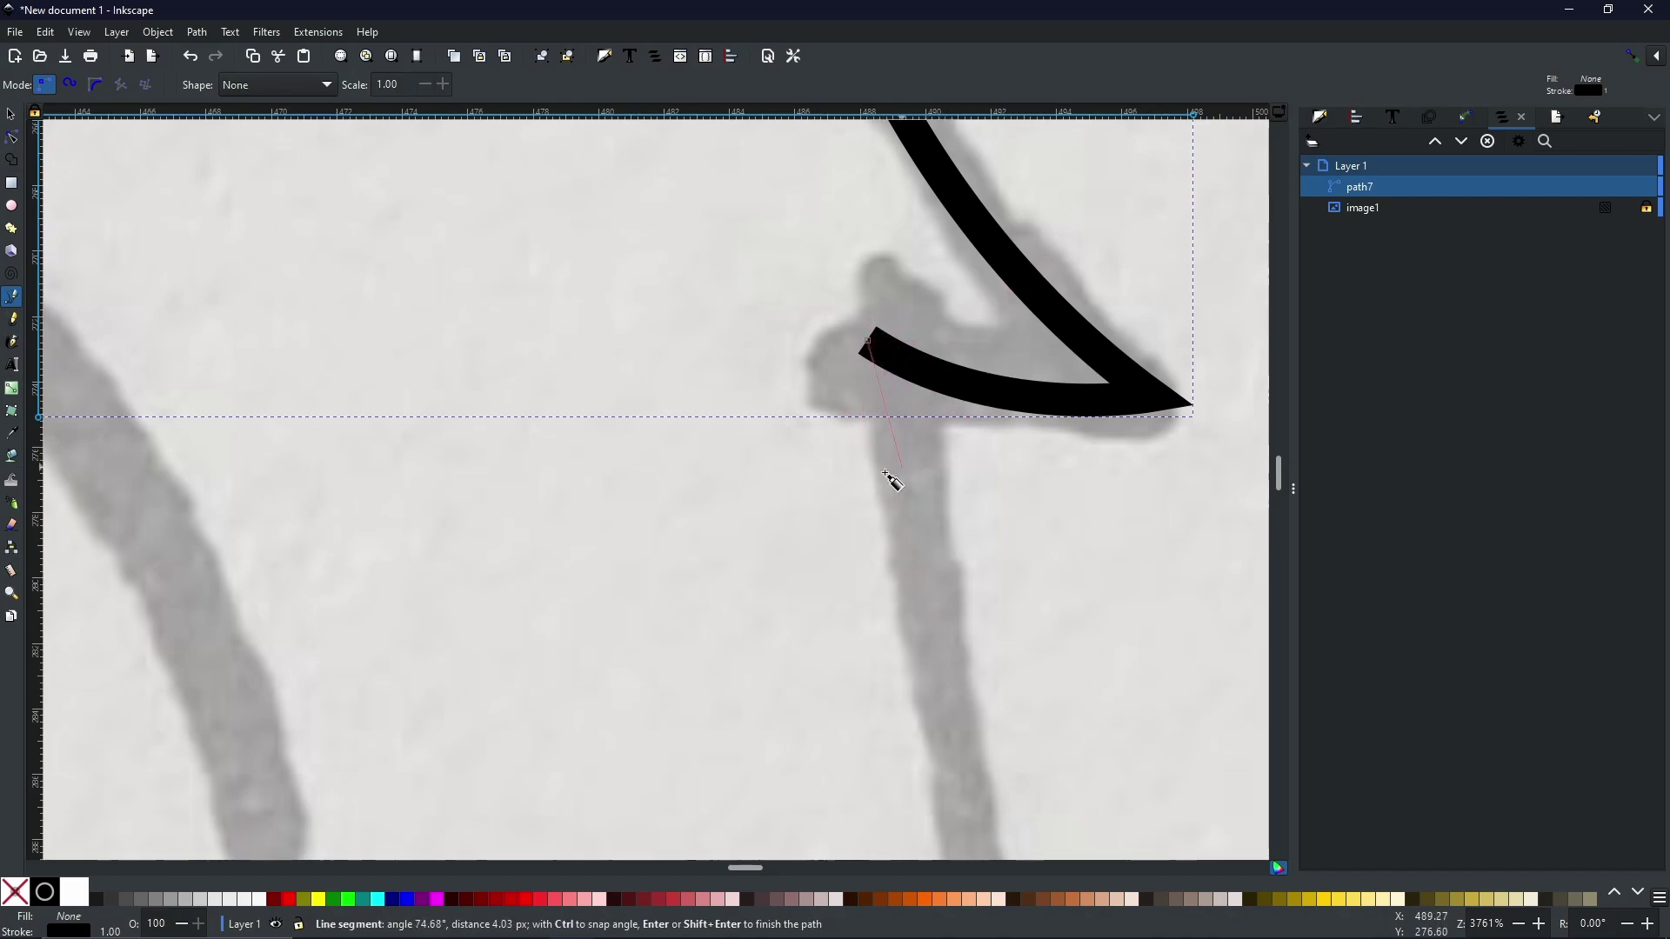
scroll(975, 626, "down", 4)
scroll(981, 658, "down", 4)
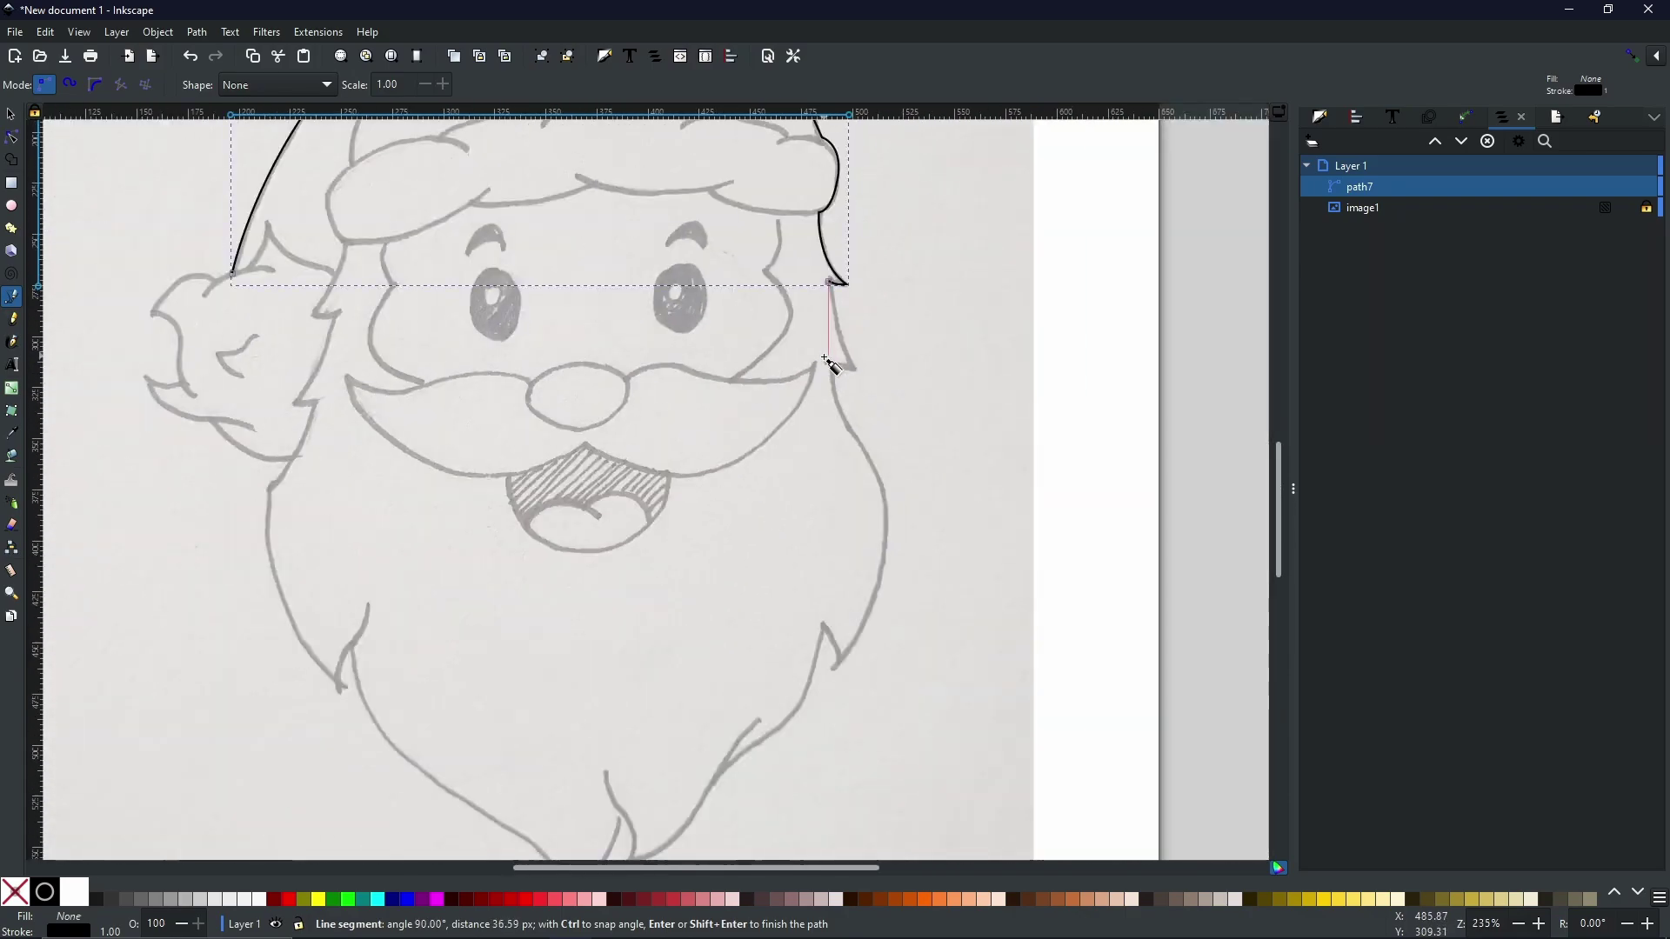
left_click_drag(851, 368, 870, 394)
key("Return")
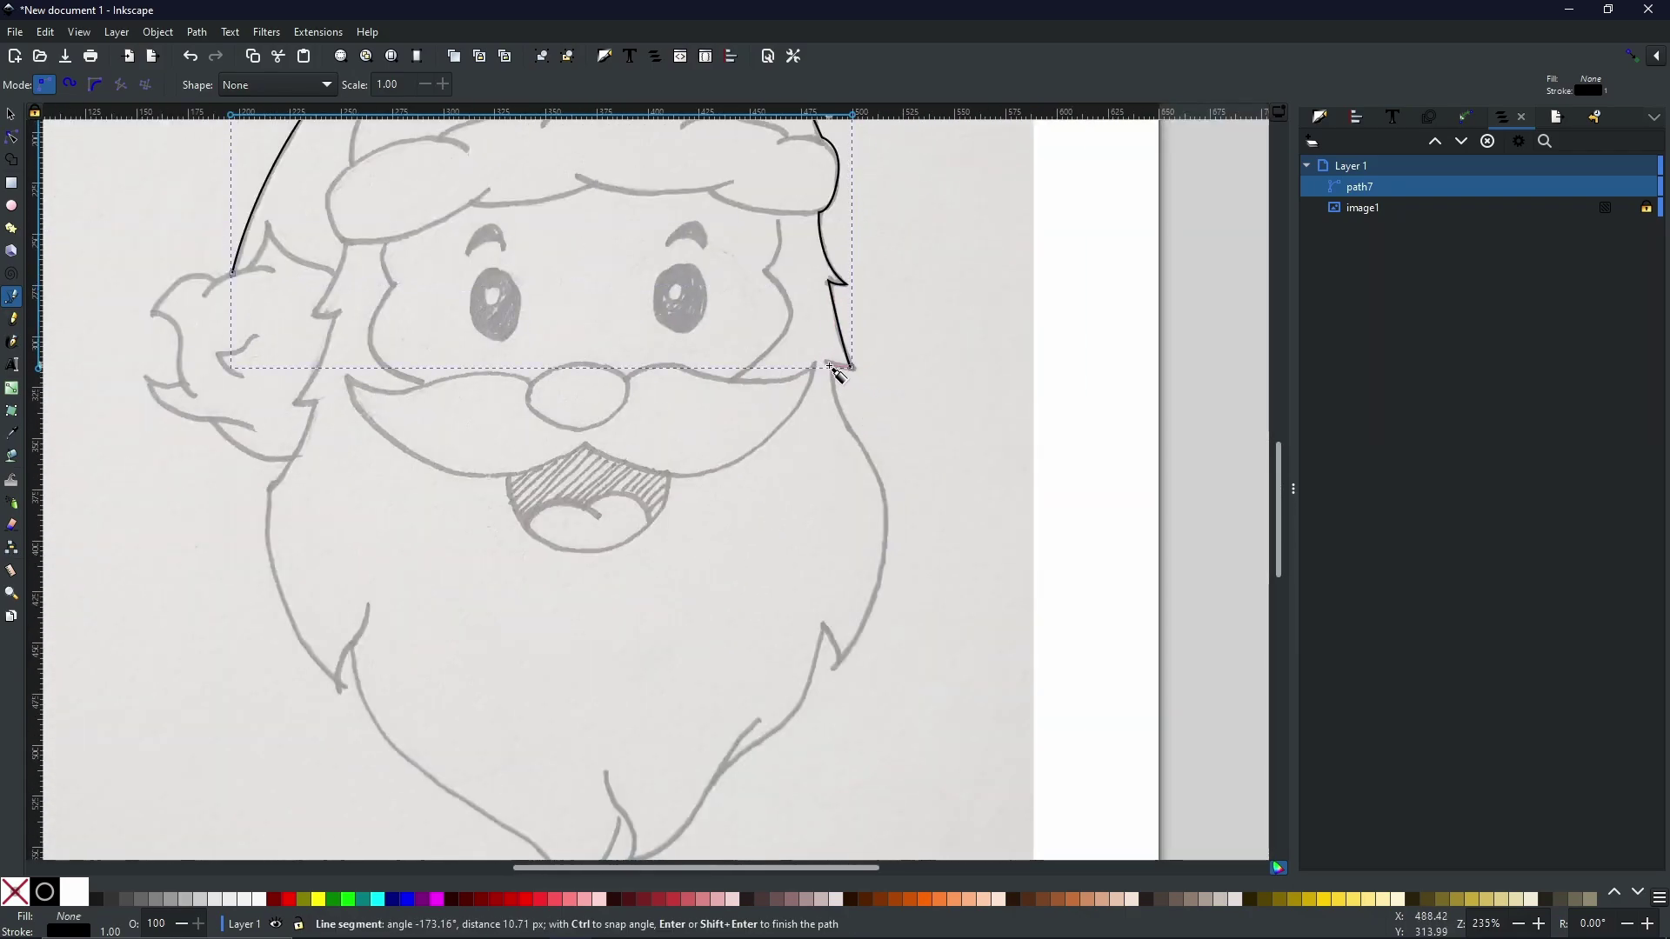
left_click(831, 366)
- Extend the outline in a smooth curve down the beard's right side to the tip of its first tuft
left_click(884, 484)
key("BackSpace")
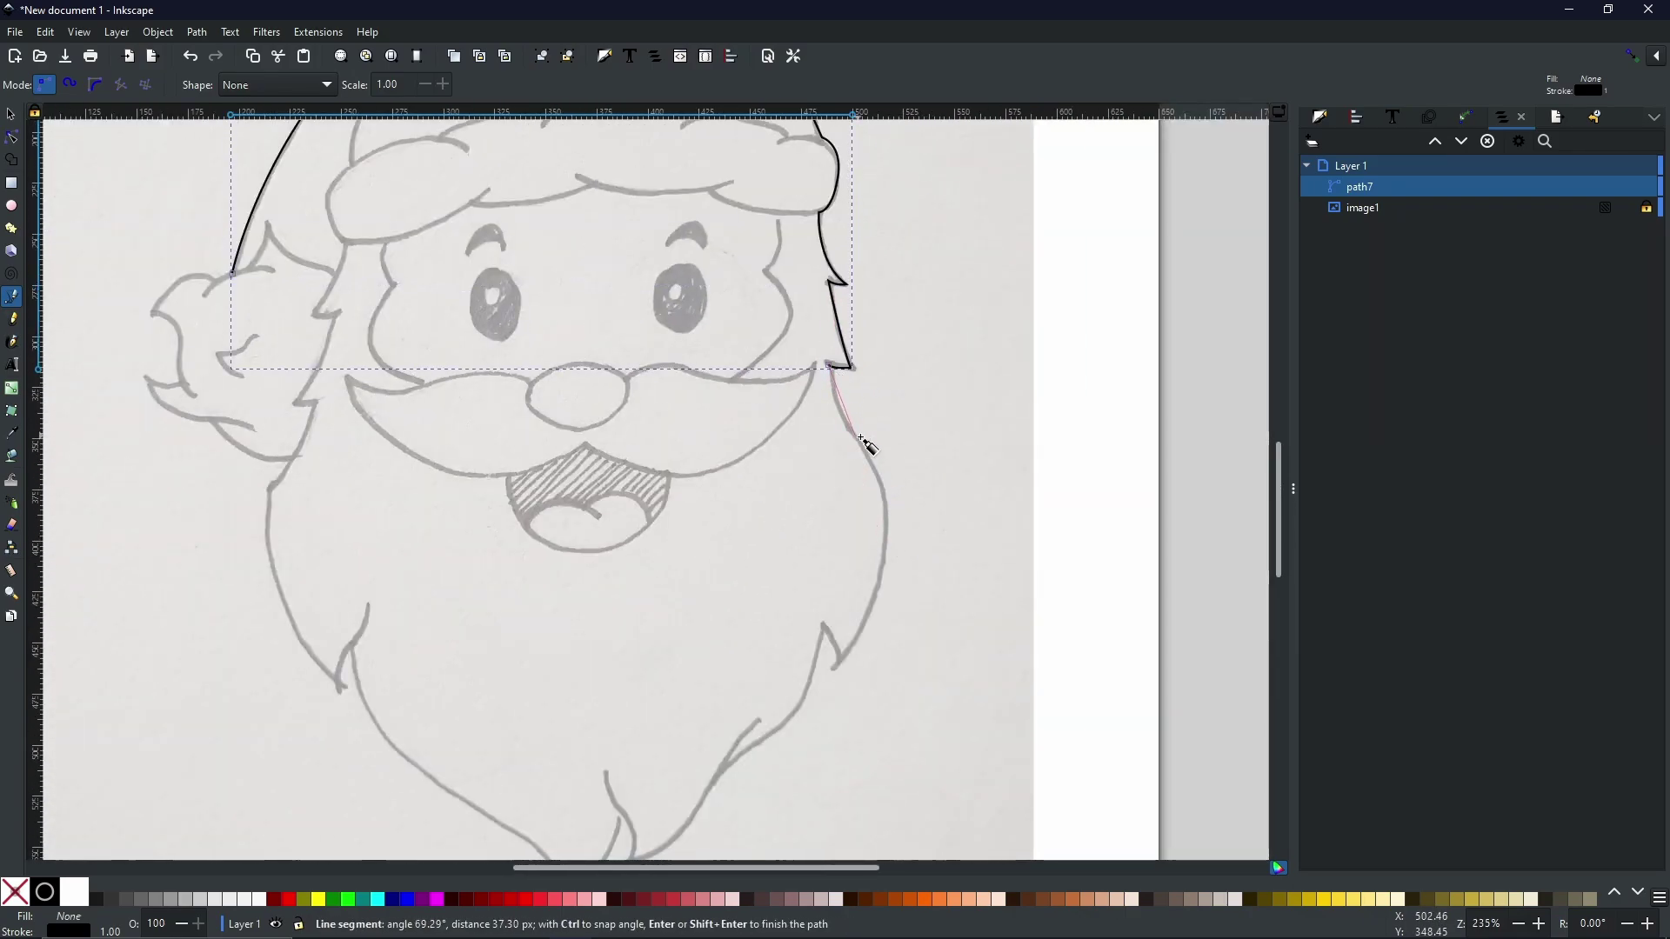
left_click(886, 528)
left_click(839, 664)
key("Return")
left_click(840, 663)
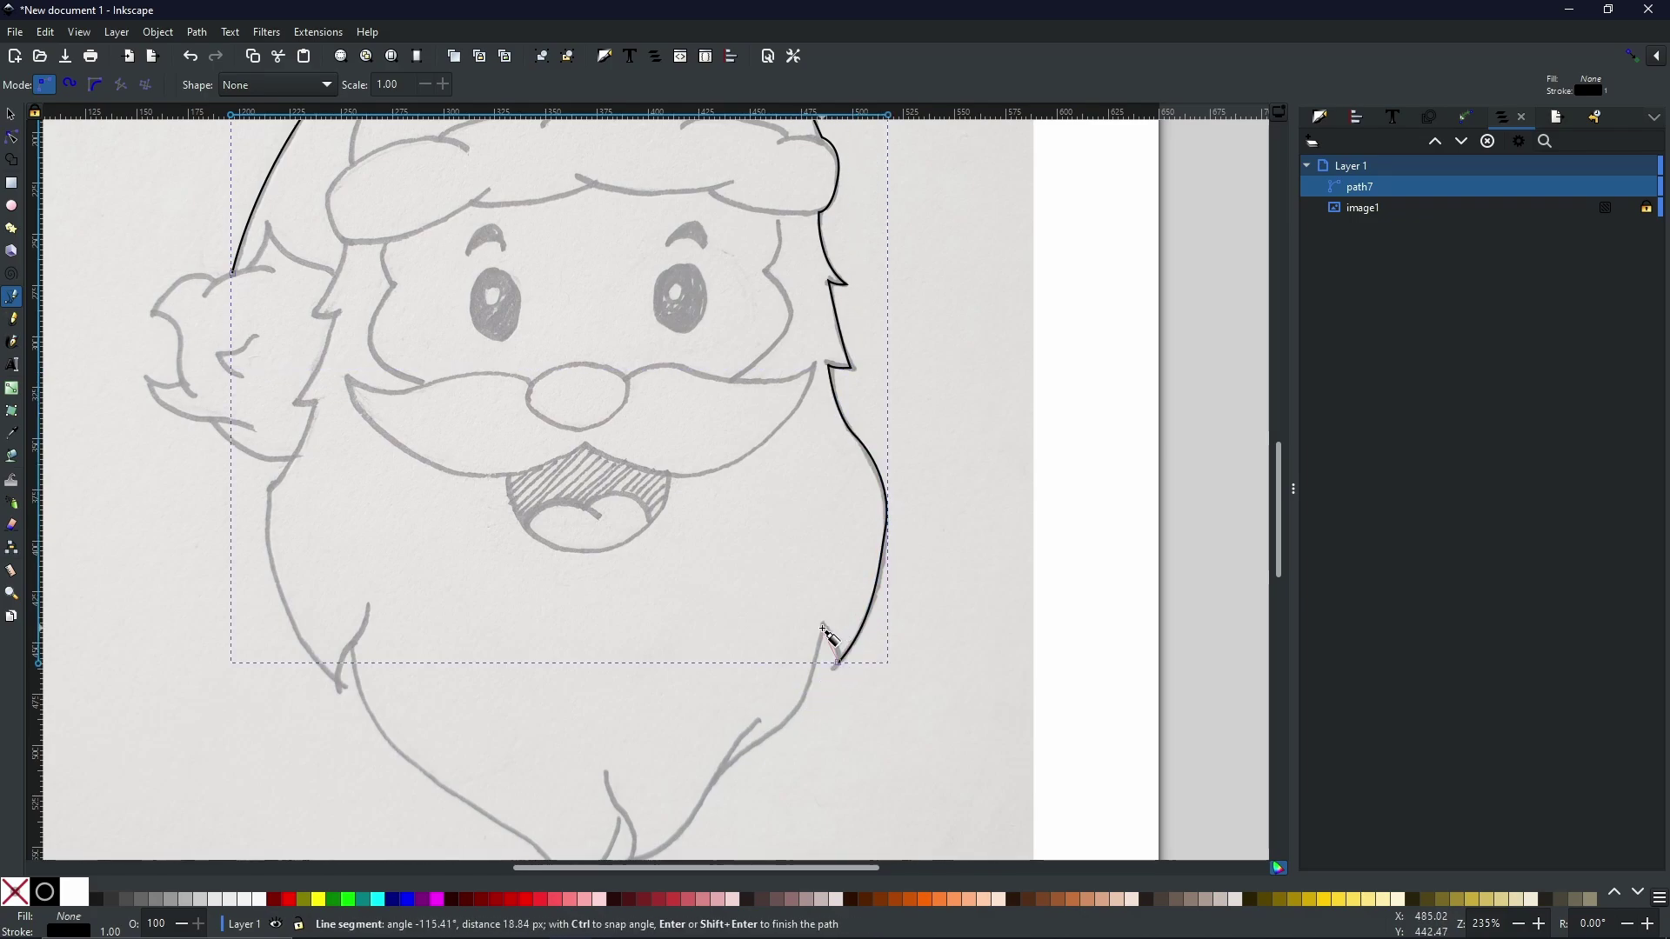
- Trace from the right beard tuft into its notch, along the lower right edge, and around the small bottom tuft
left_click_drag(825, 627, 809, 611)
key("Return")
left_click(824, 628)
left_click(777, 734)
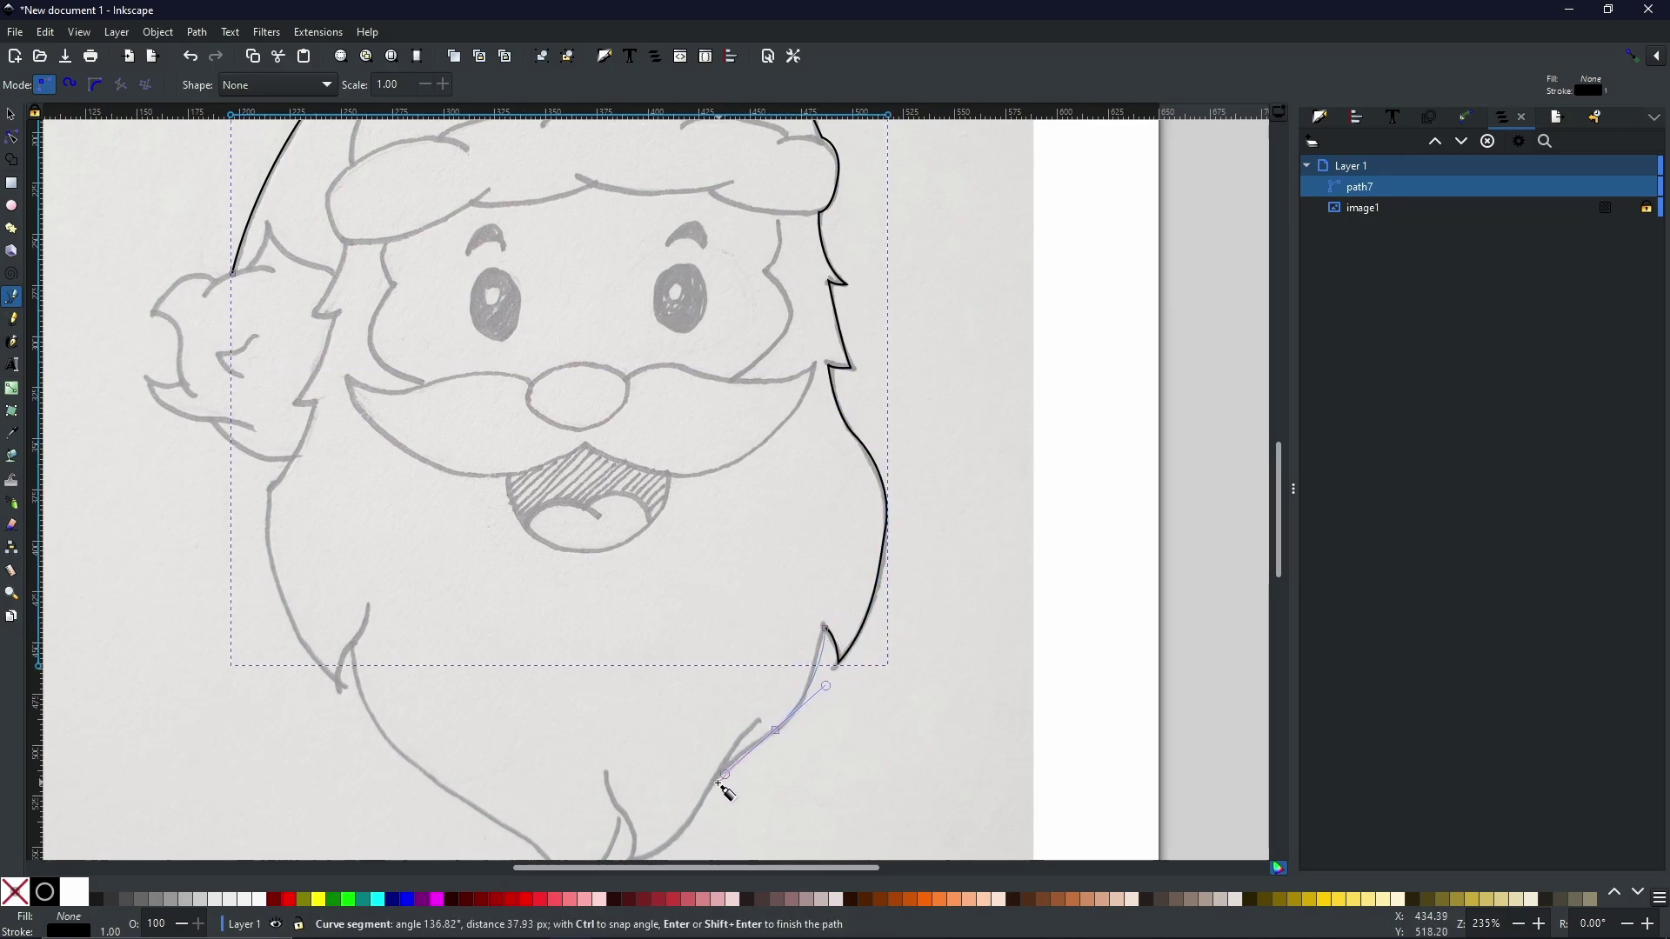
scroll(719, 791, "down", 5)
left_click_drag(725, 486, 702, 520)
left_click(648, 557)
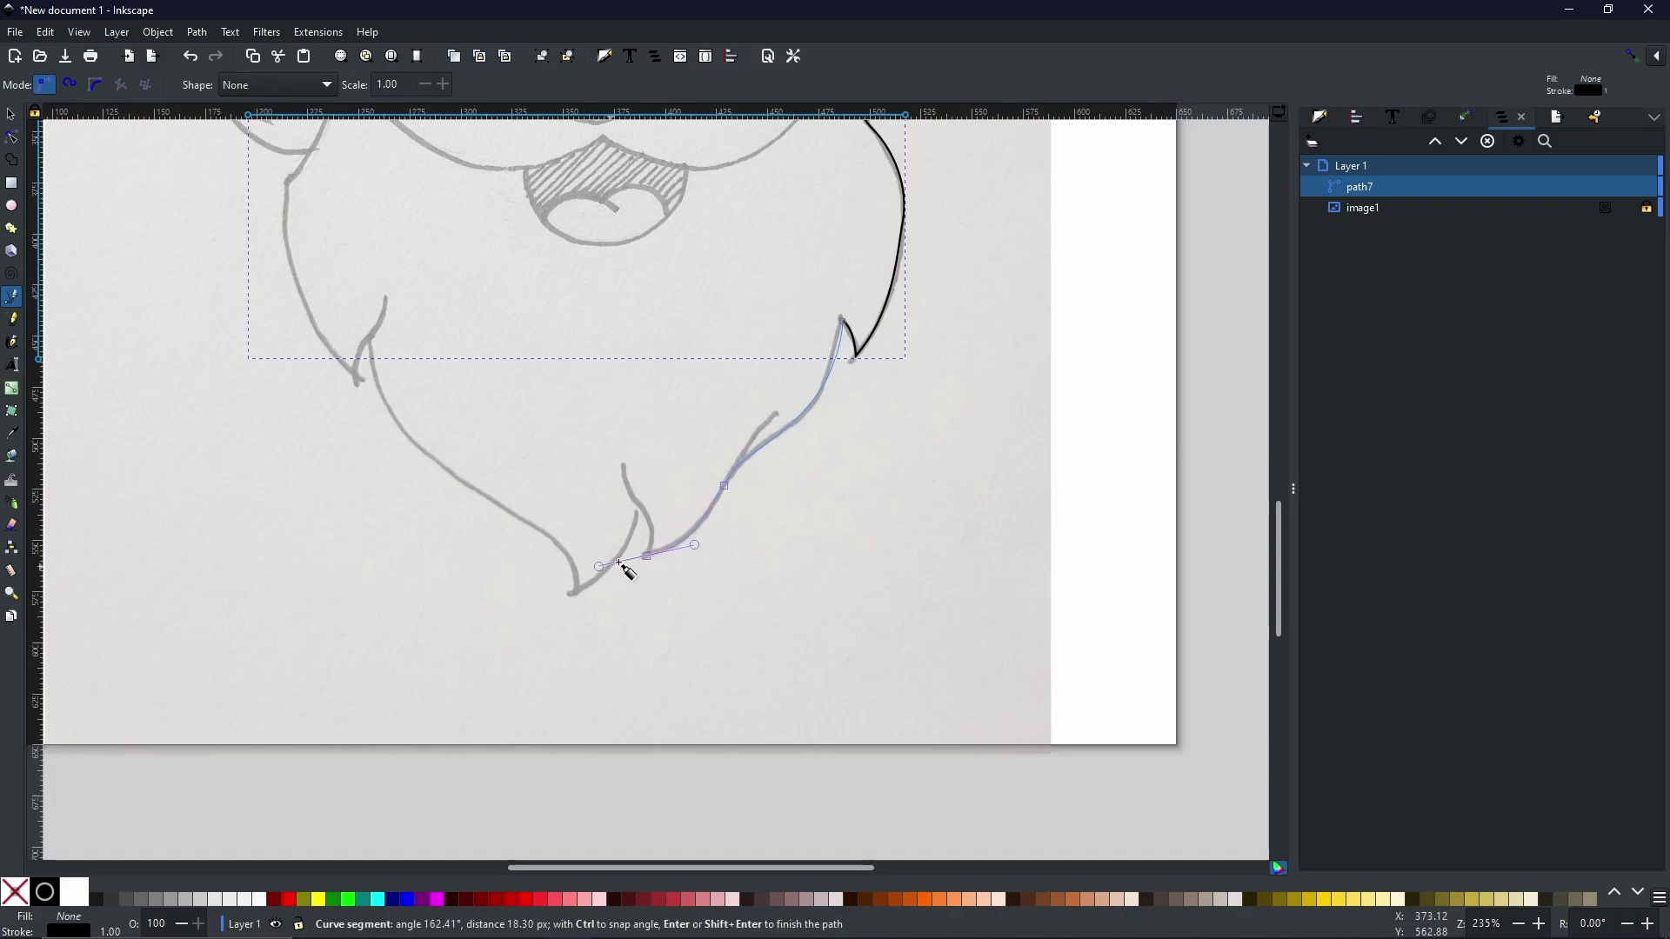
double_click(640, 506)
left_click(639, 507)
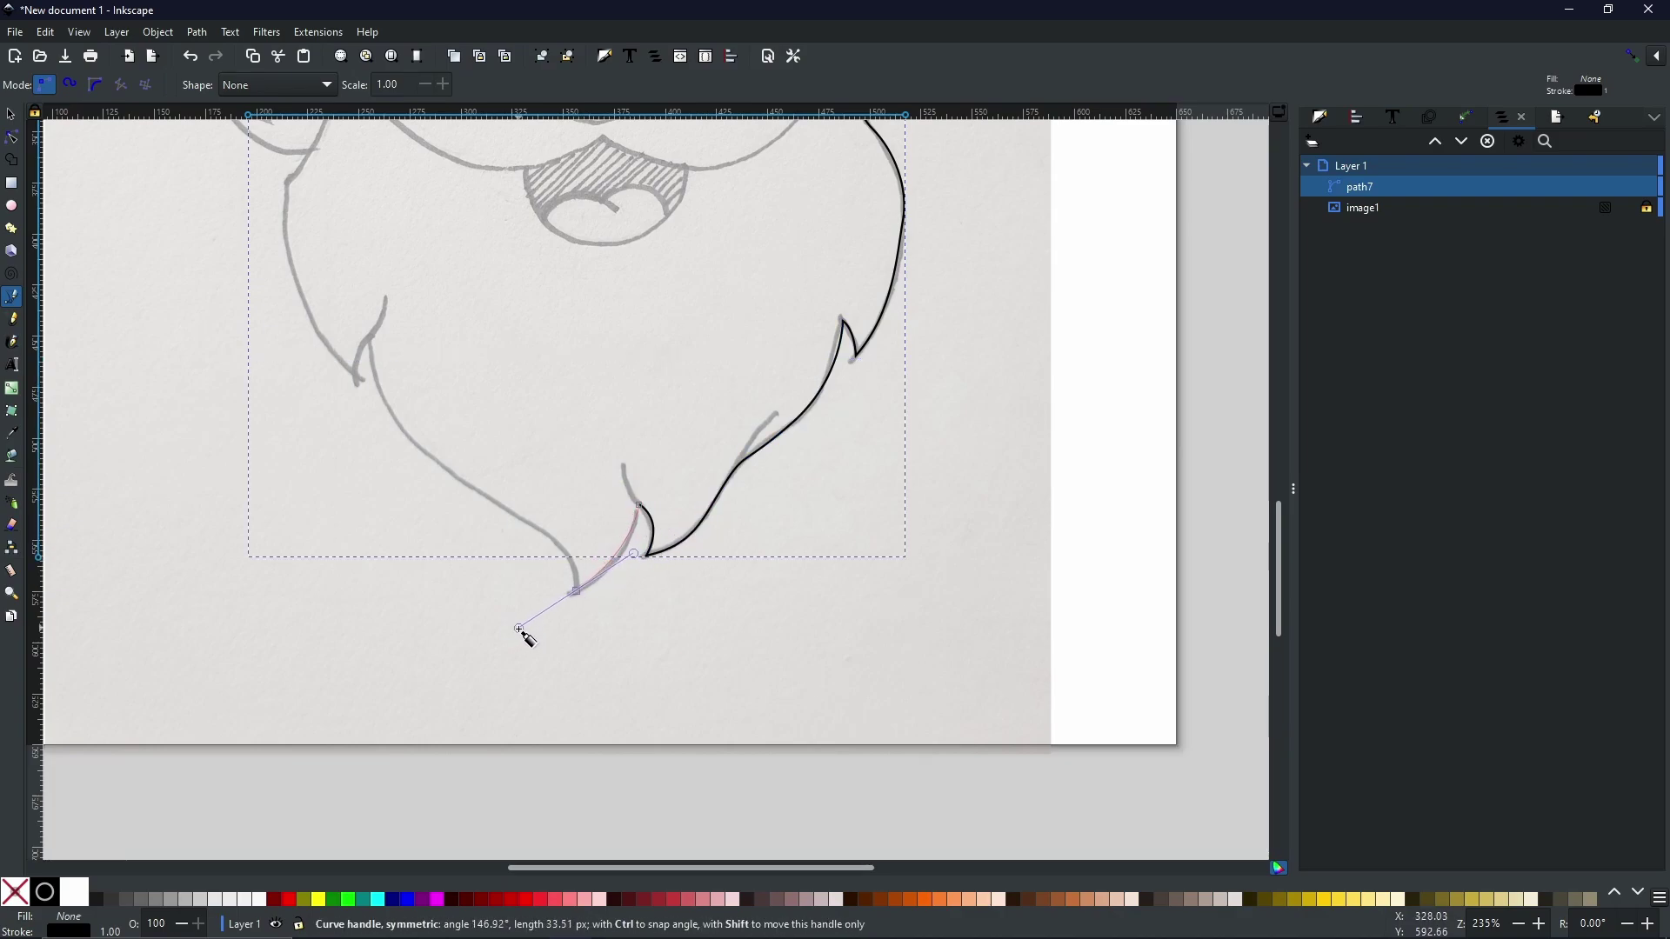
- Trace the beard's pointed bottom tip and its lower left edge up to the notch and tip of the left tuft
left_click(574, 592)
left_click_drag(522, 520, 452, 484)
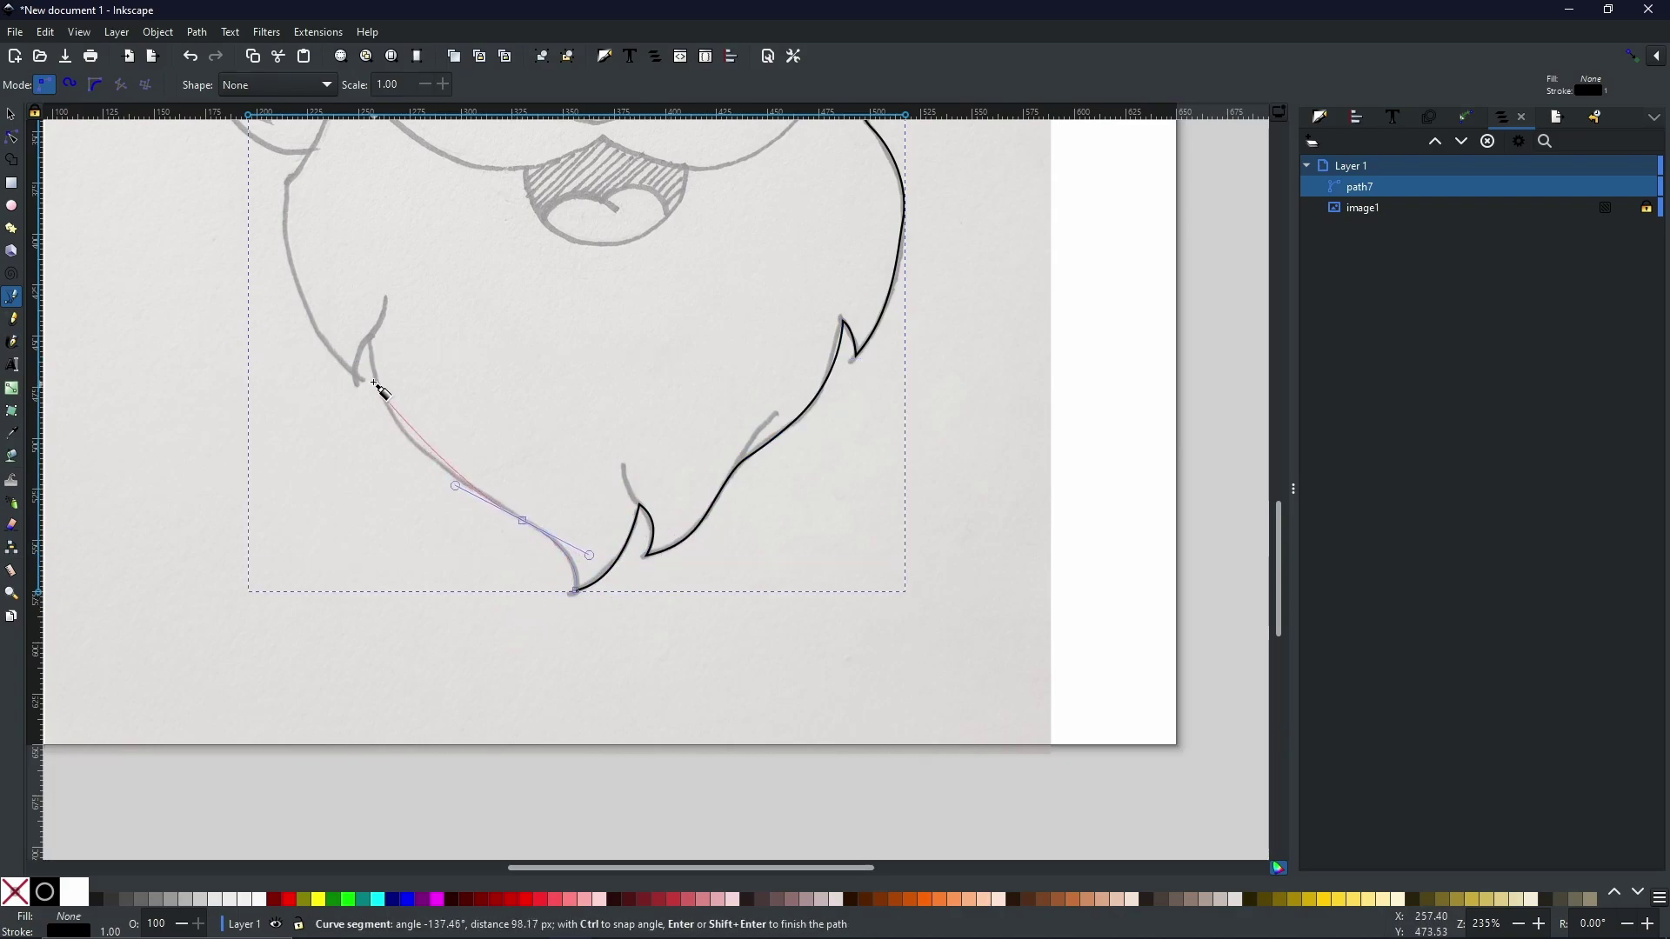
left_click(372, 341)
left_click_drag(355, 374, 358, 401)
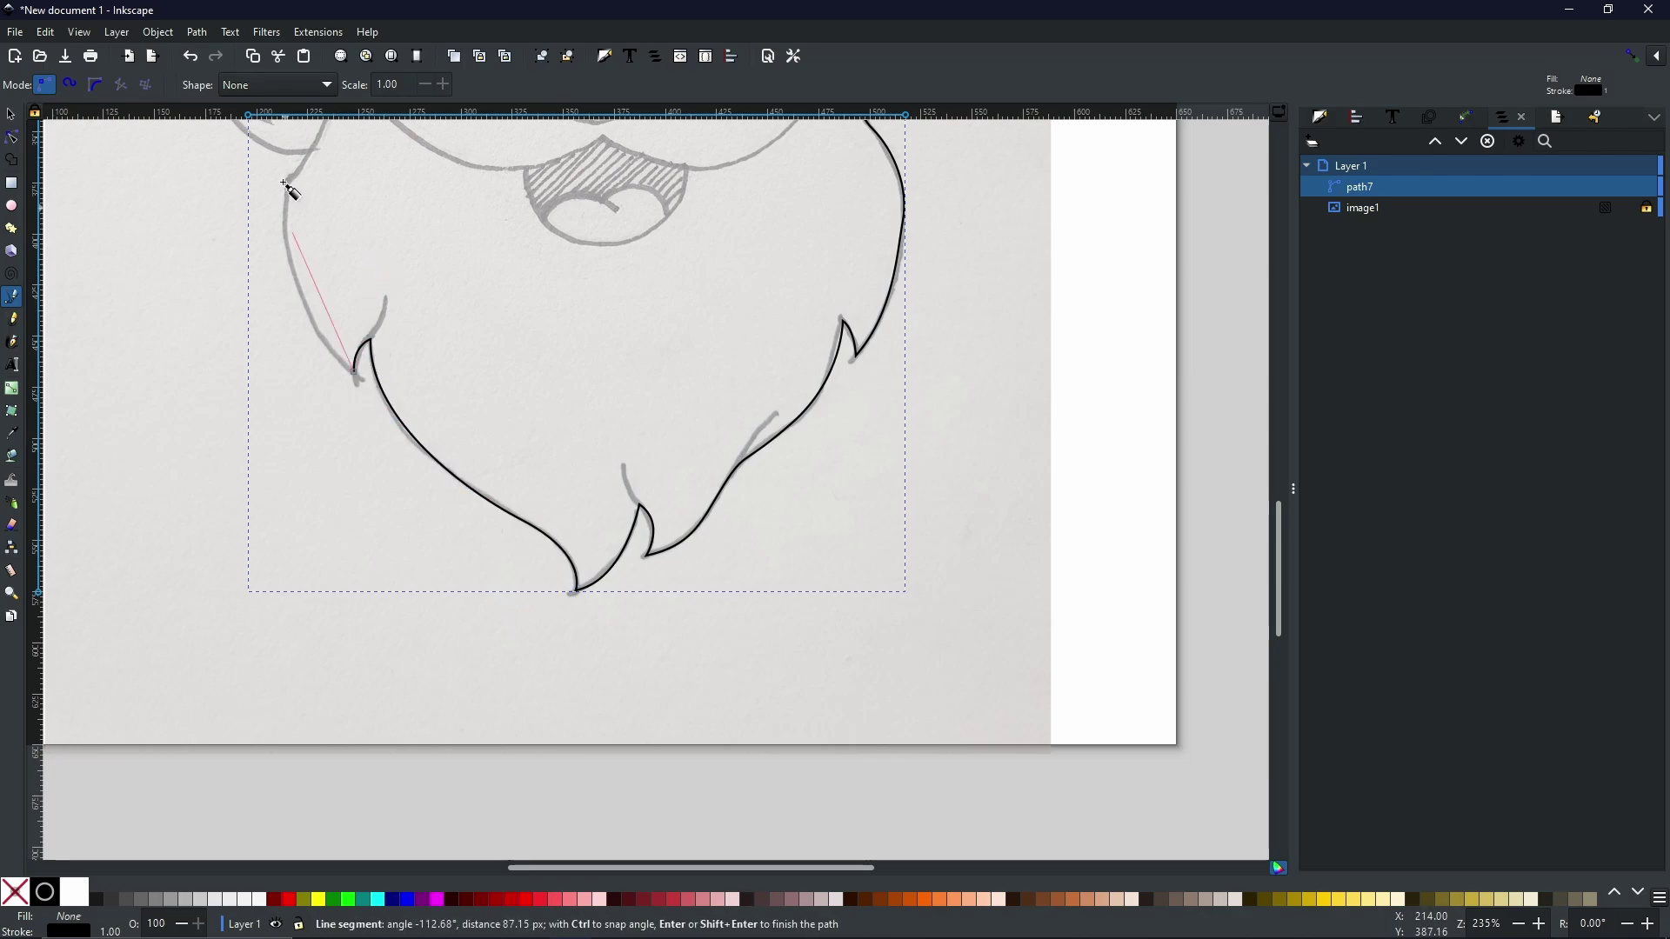
- Continue the outline up the beard's left side to the point where it meets the underside of the pompom
left_click(287, 207)
scroll(280, 118, "up", 10)
scroll(280, 118, "left", 5)
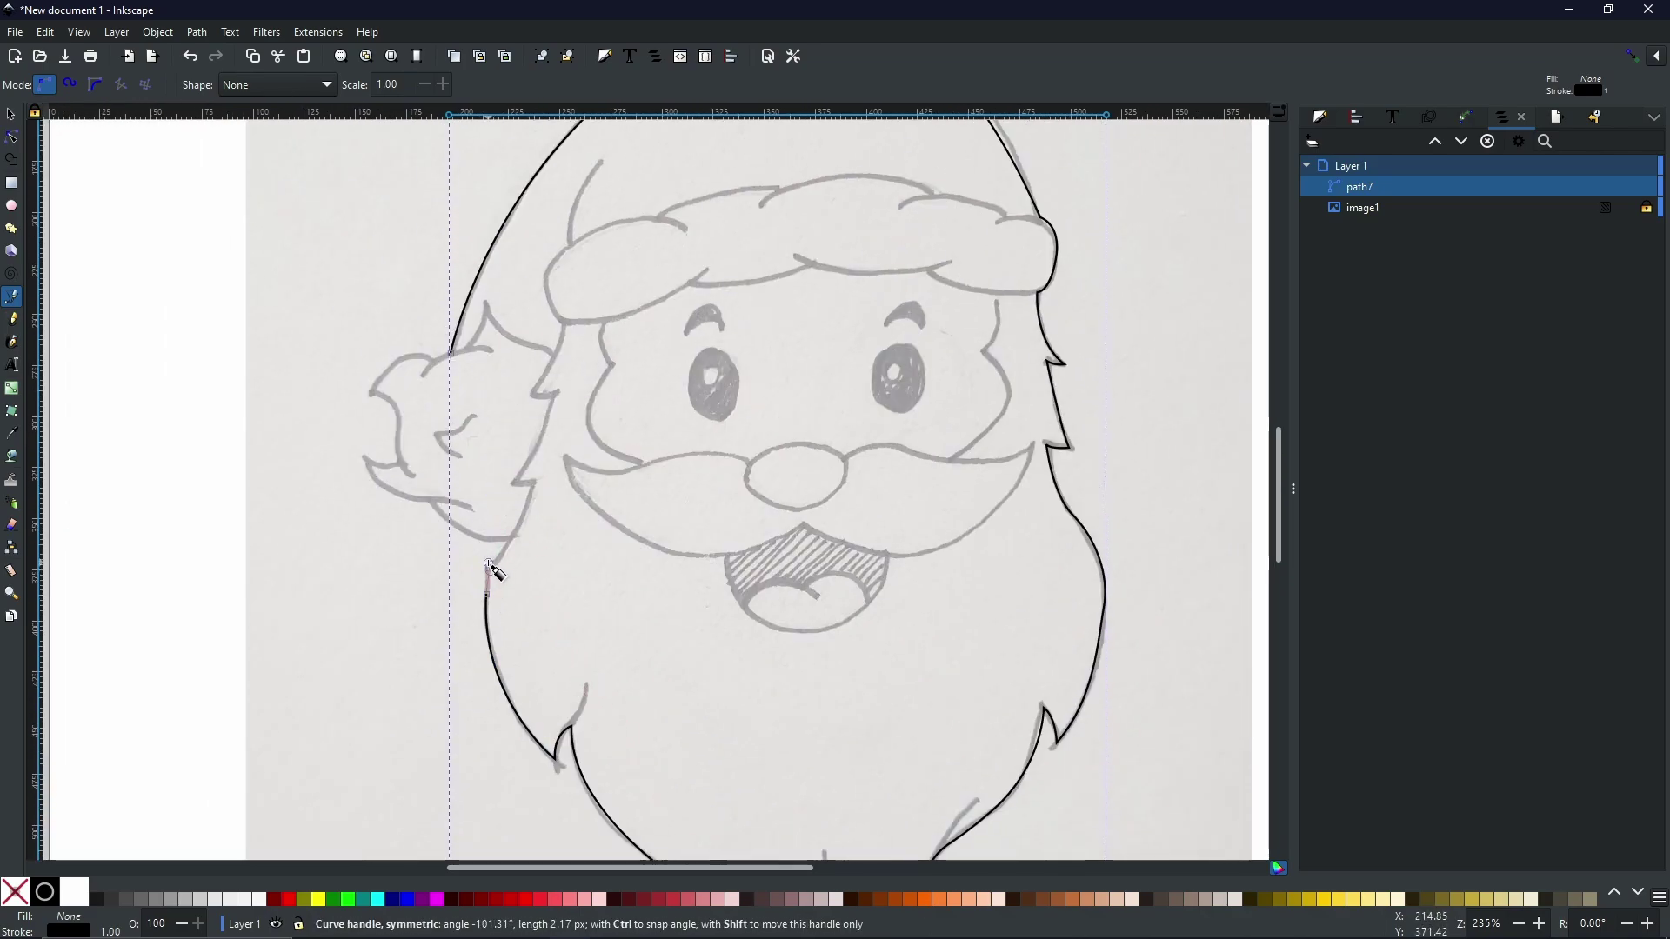
left_click_drag(490, 566, 490, 567)
double_click(533, 483)
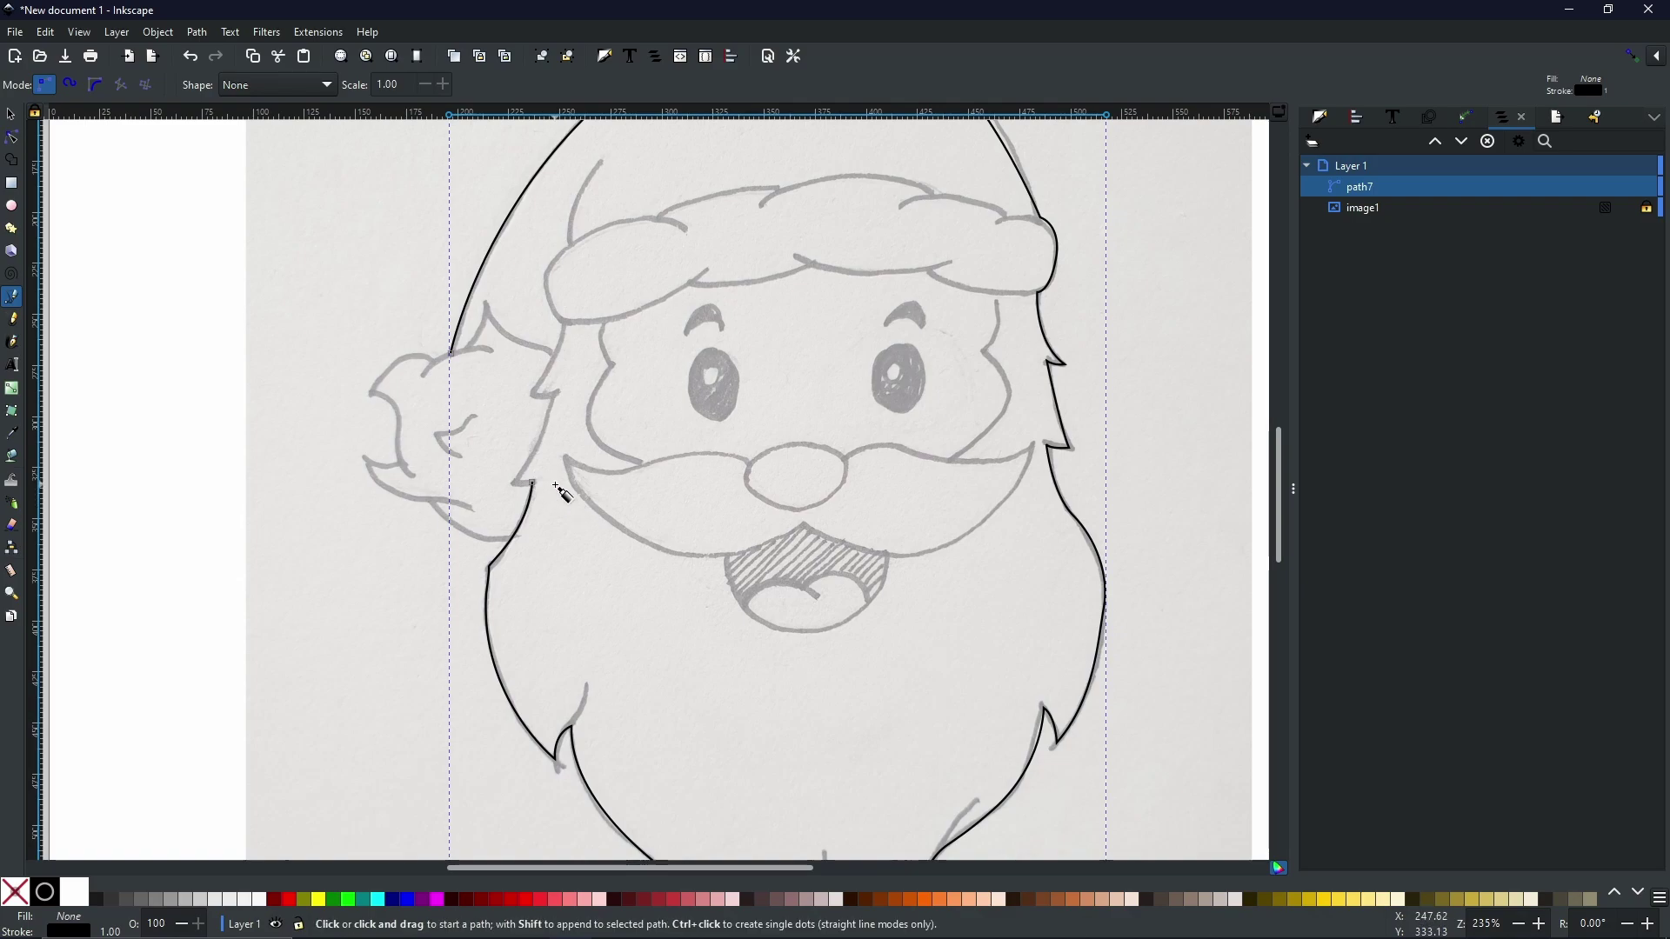
left_click(514, 537)
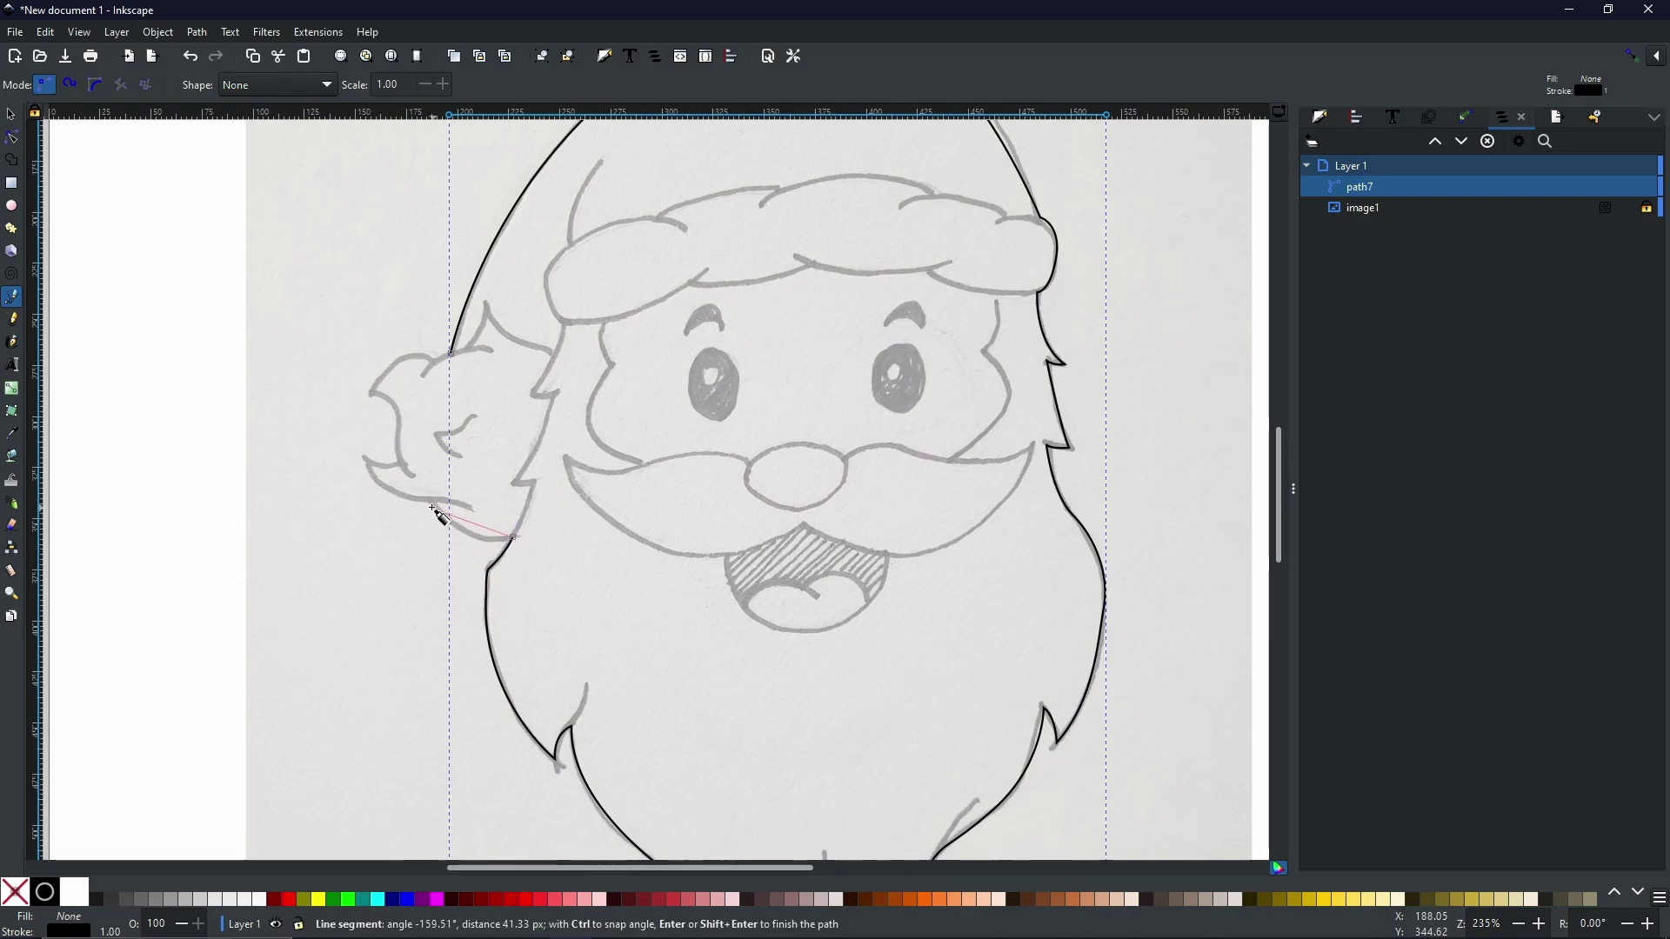
- Trace the pompom's outer edge with its two pointed tufts and close the path at the hat outline's starting node
left_click_drag(366, 460, 357, 424)
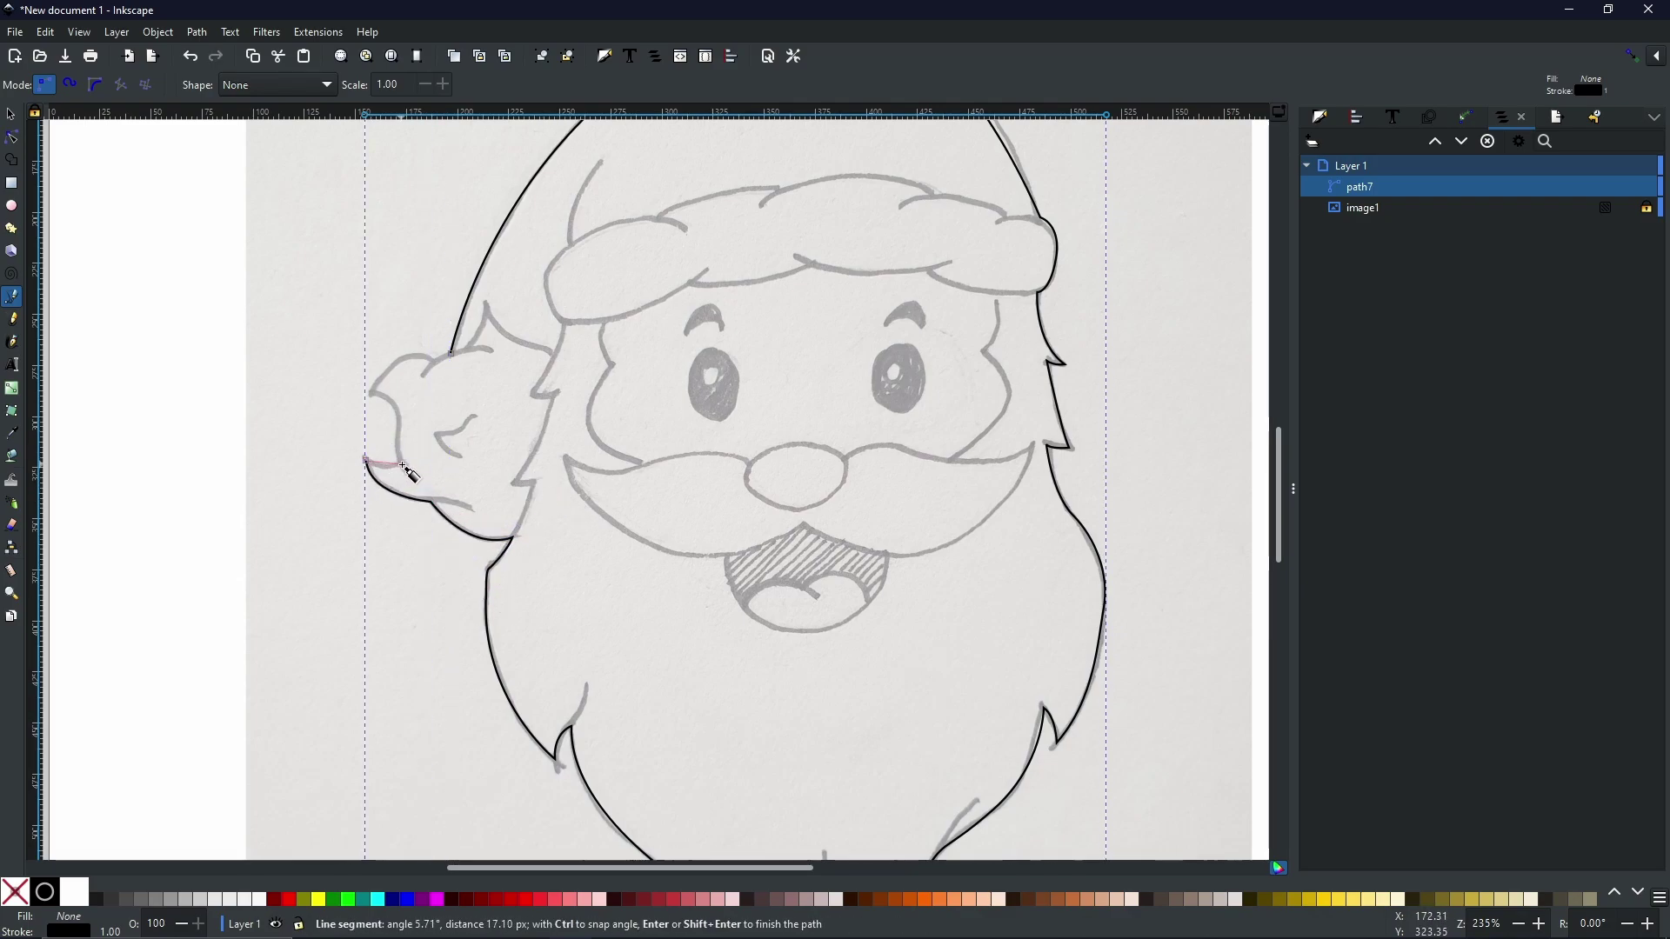
left_click(402, 388)
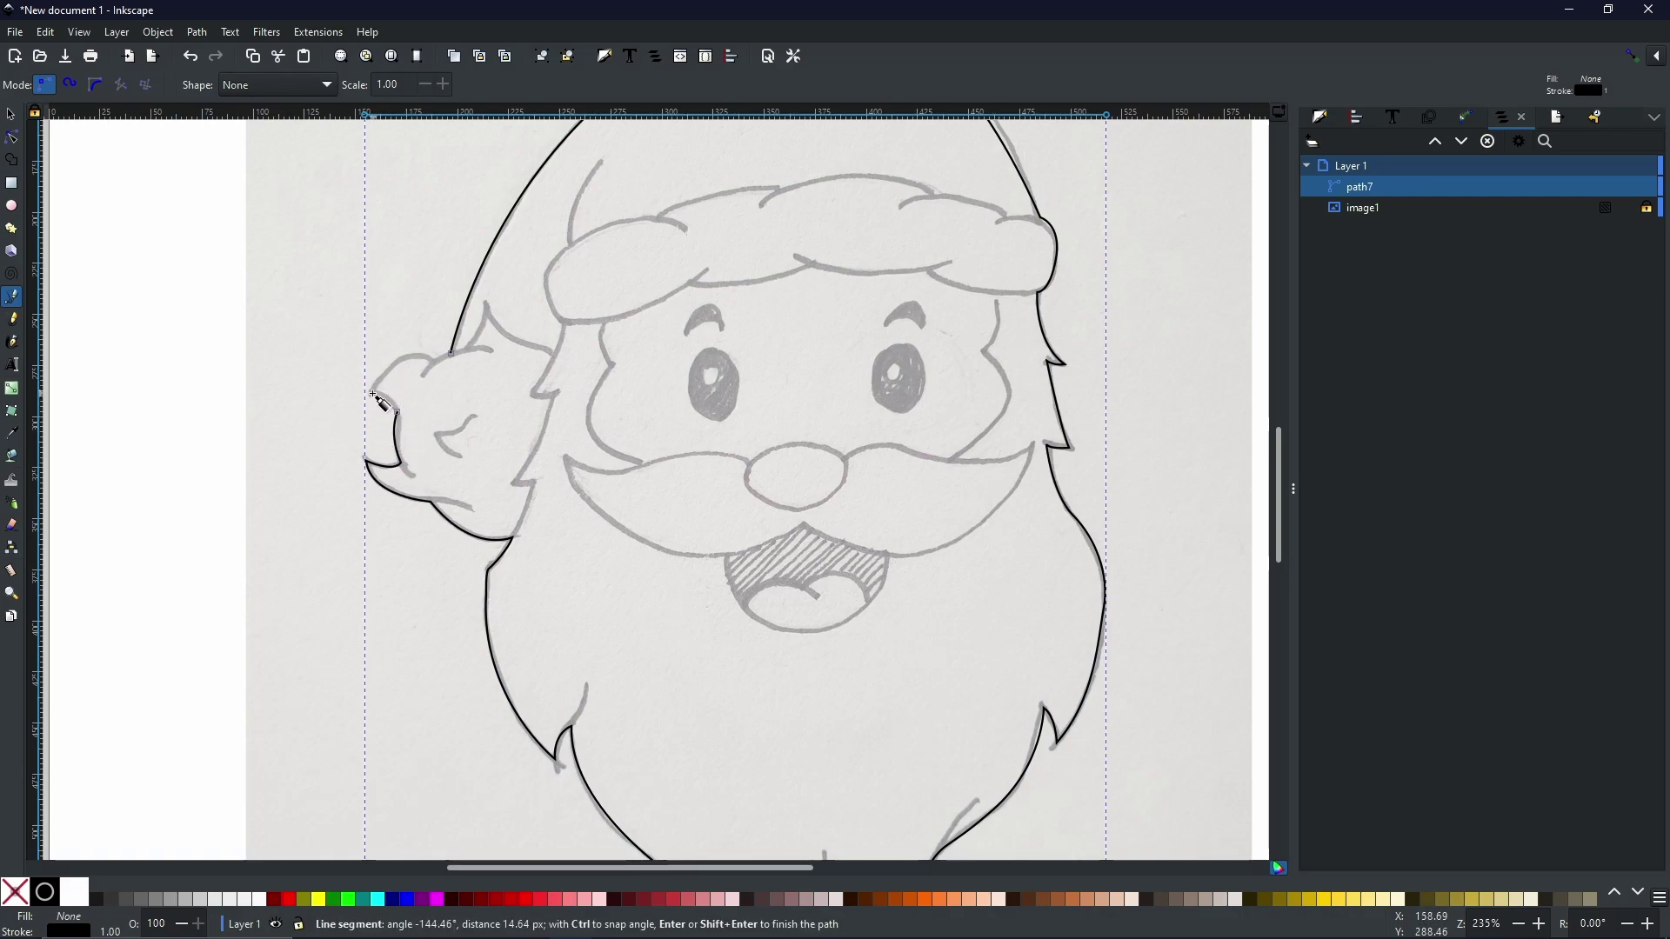
left_click_drag(431, 360, 454, 357)
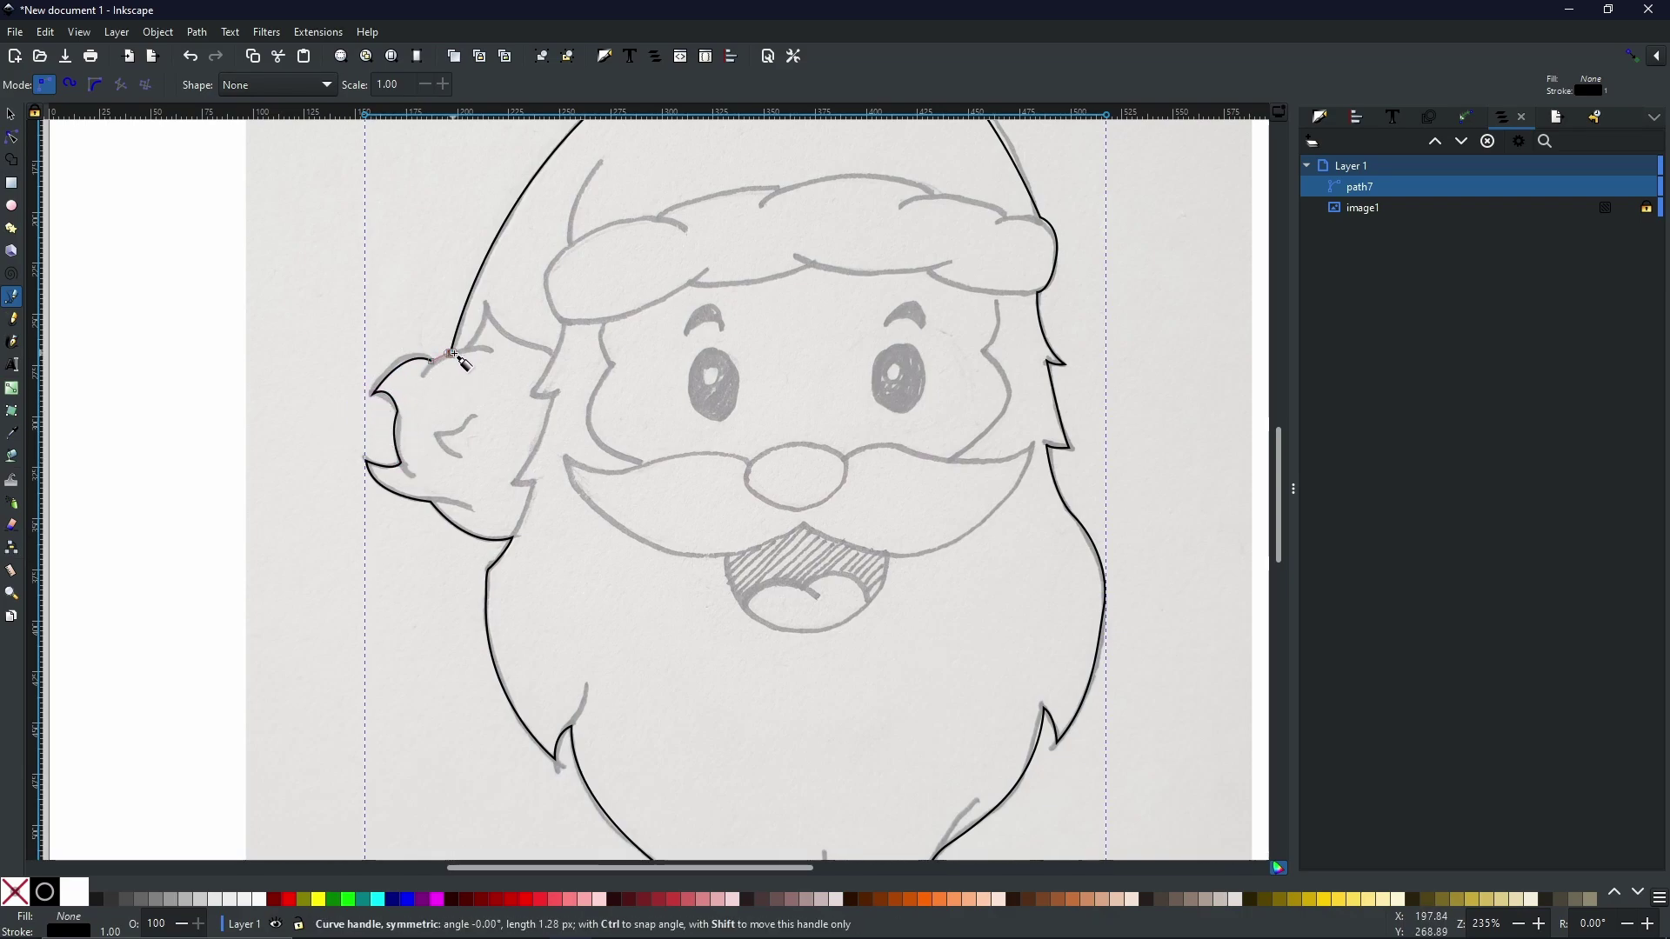
scroll(947, 402, "down", 2)
left_click_drag(910, 547, 796, 493)
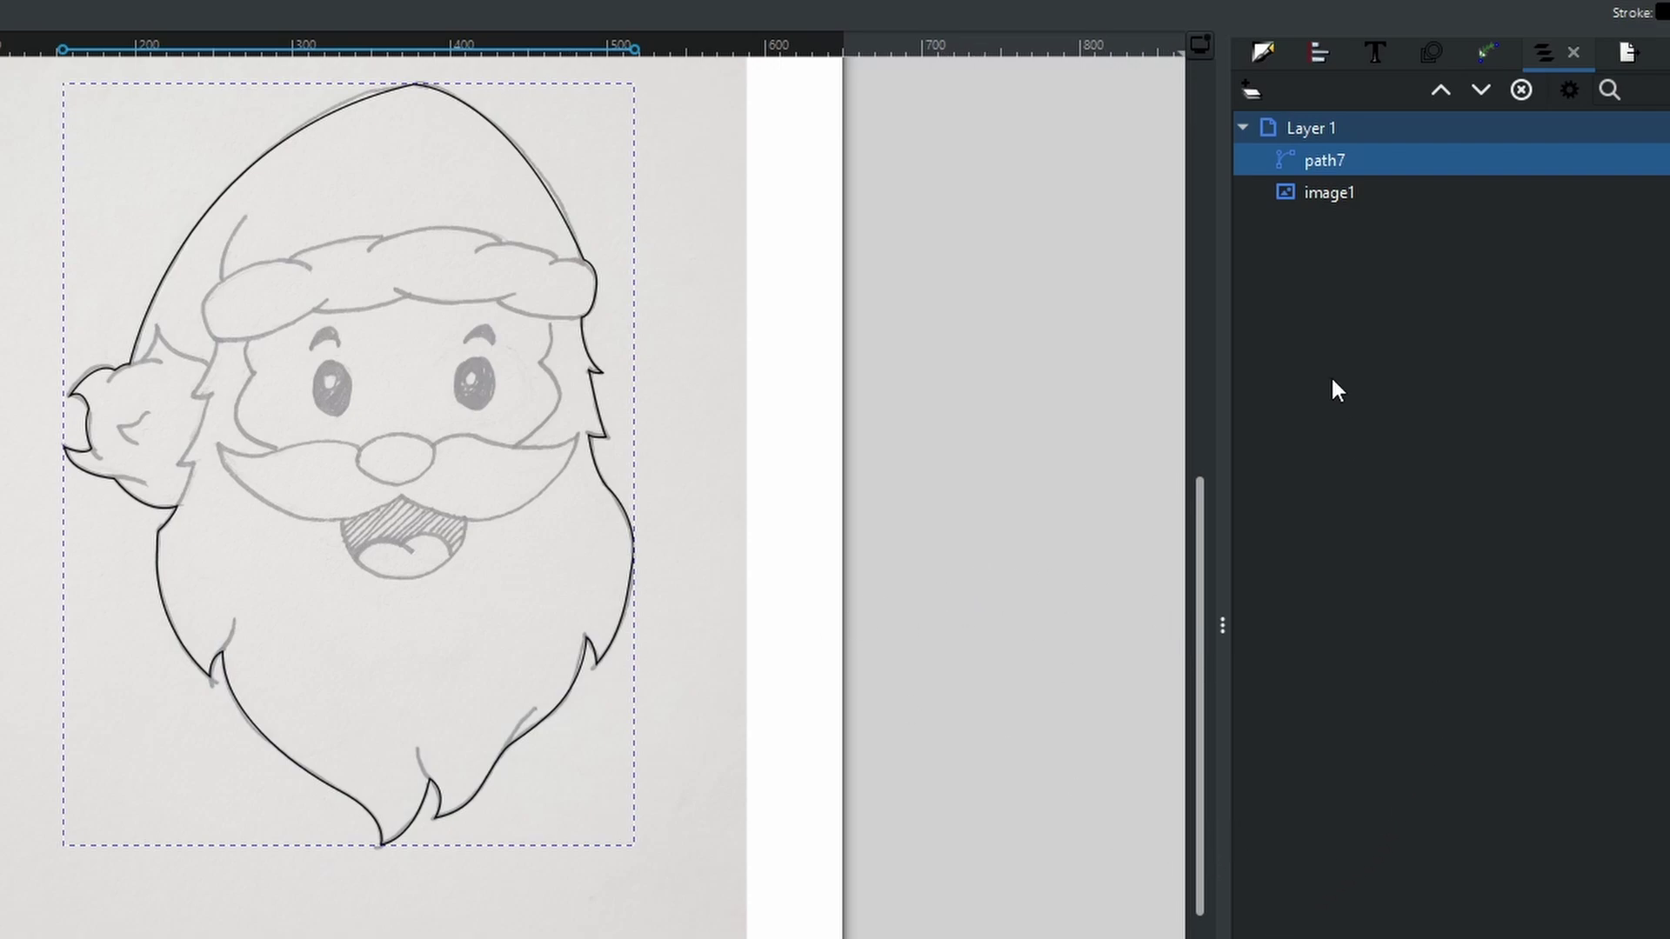
- Thicken the traced outline by trying stroke widths of 7 px and 6 px and settling on 5 px
left_click(1267, 54)
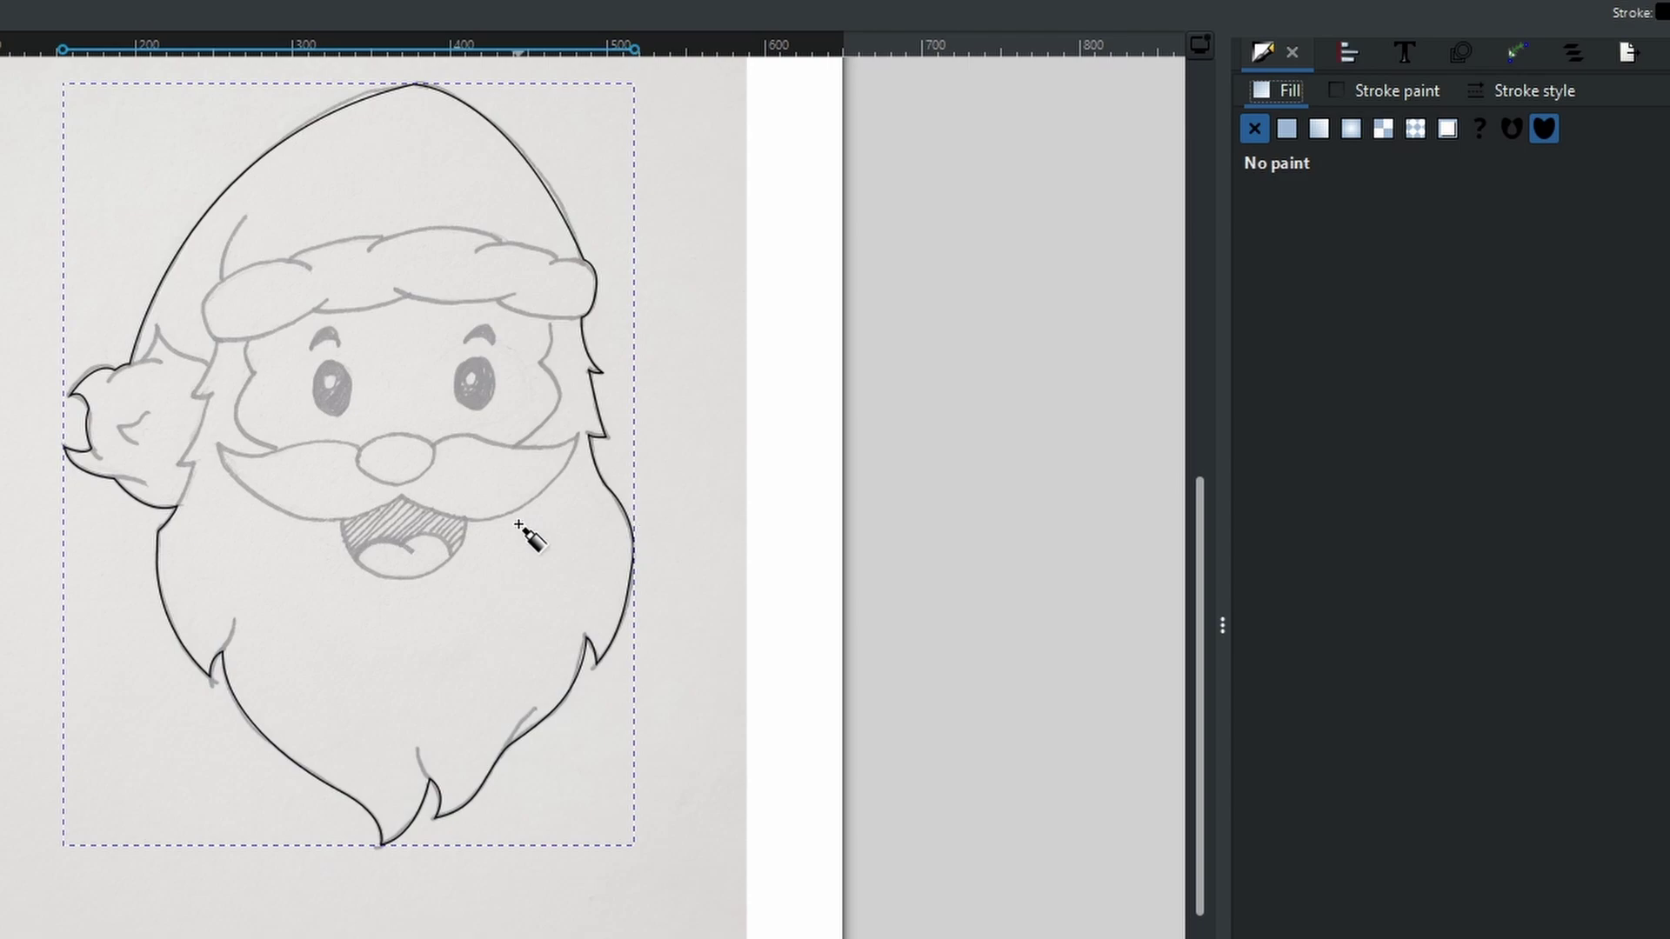
left_click(1537, 89)
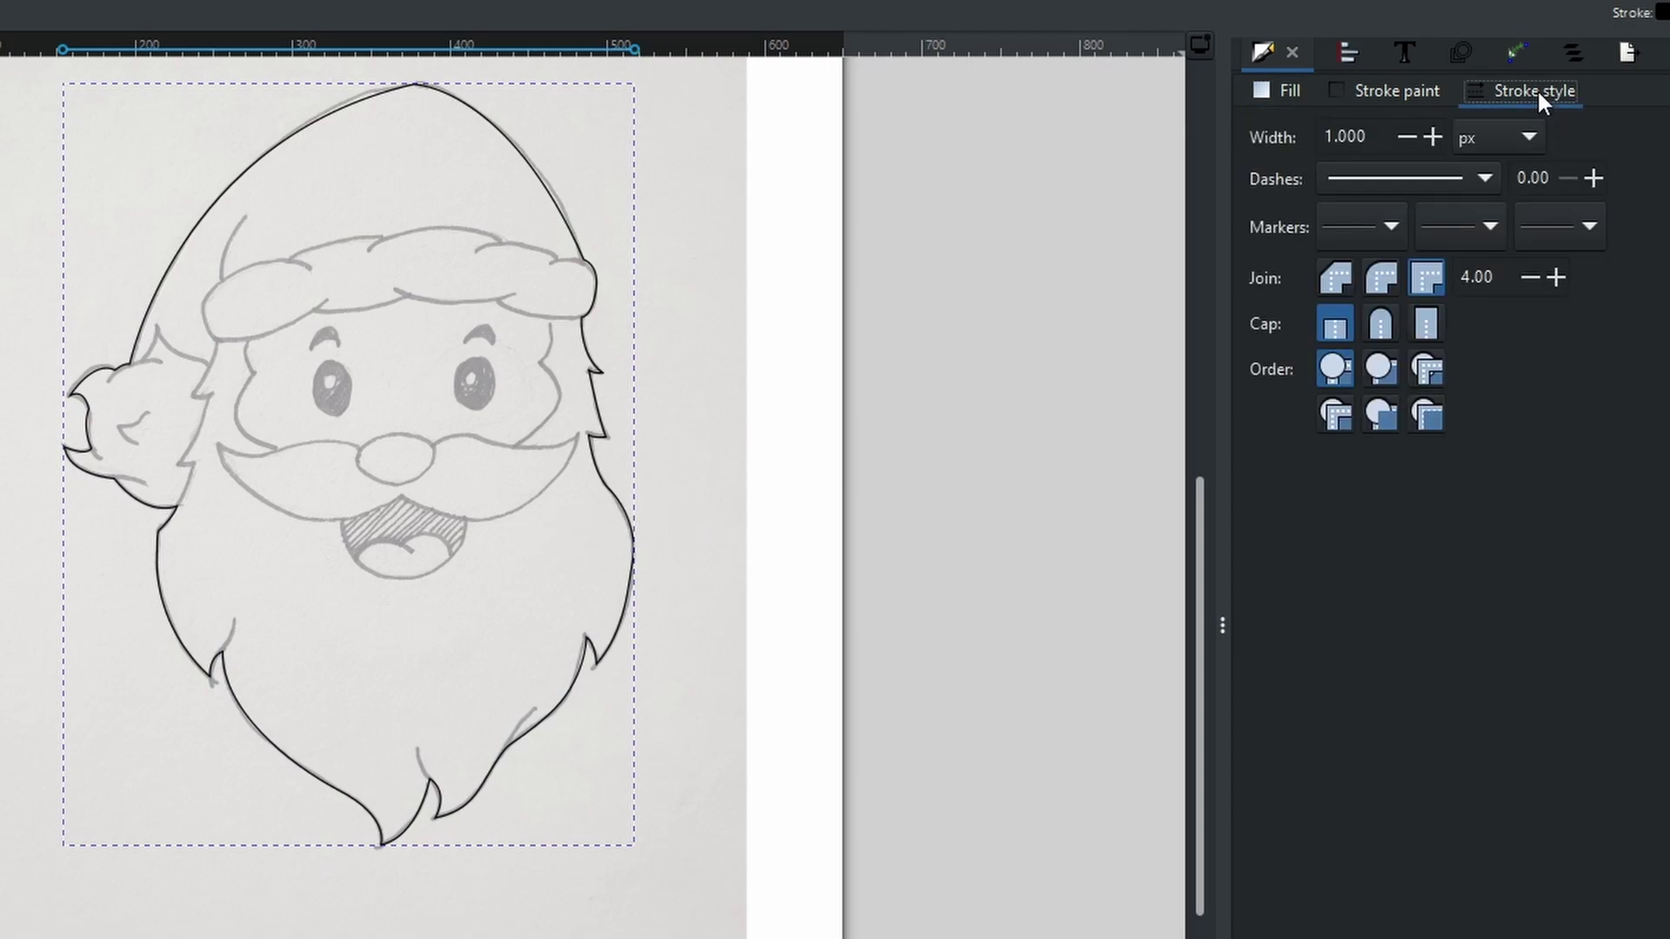
double_click(1373, 137)
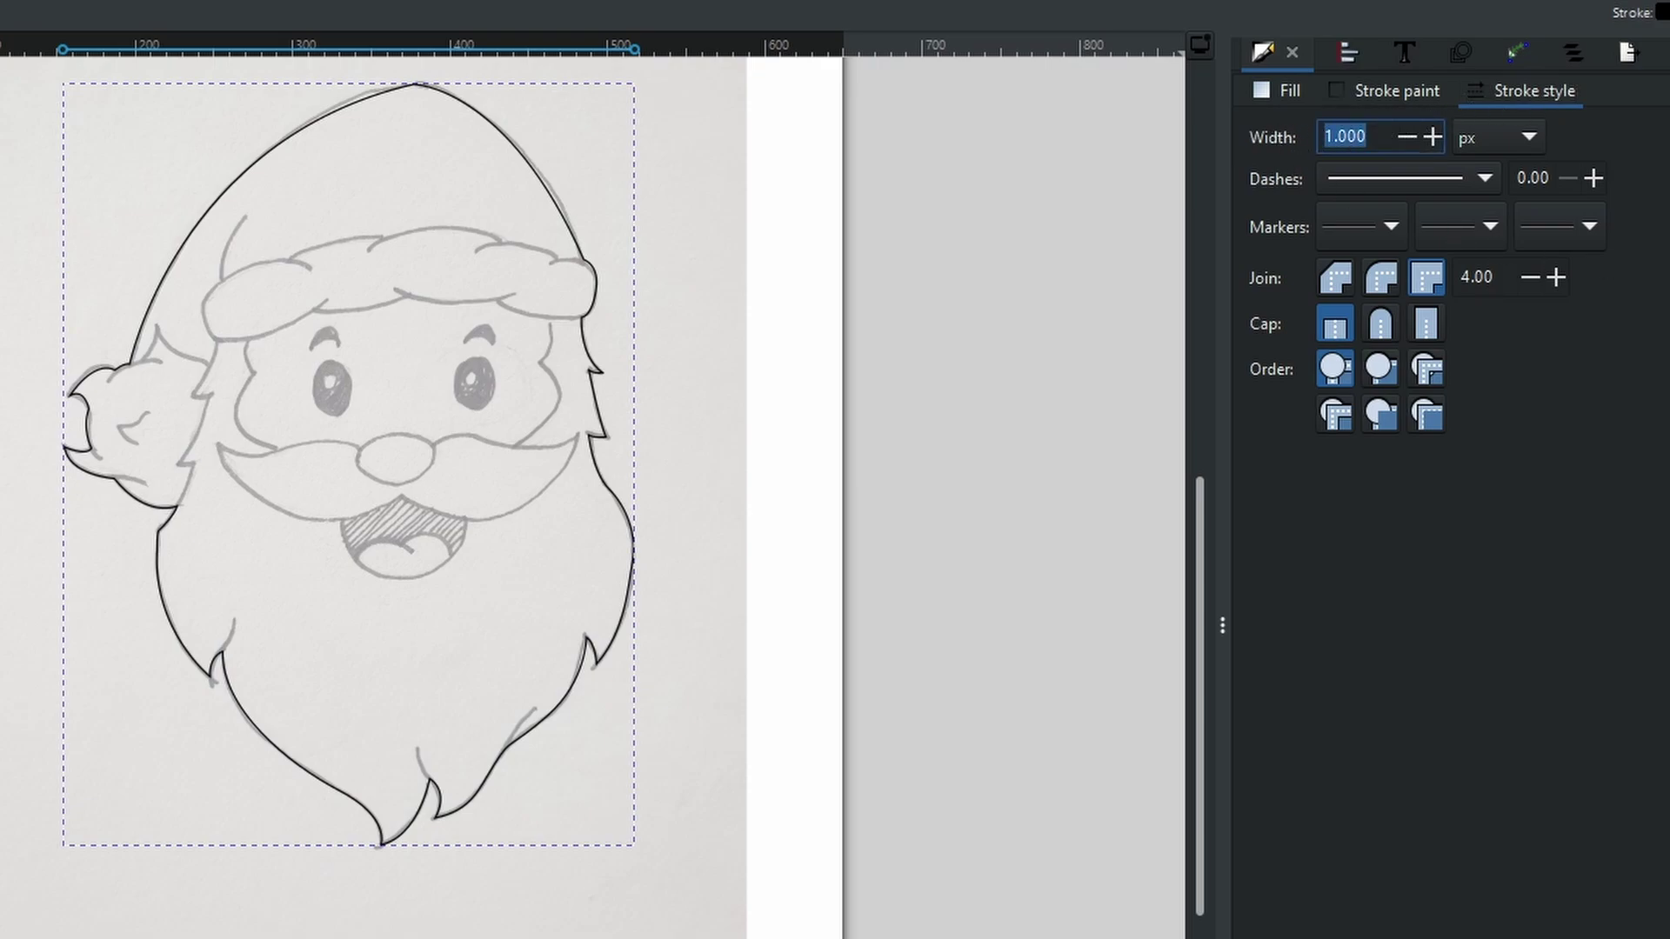
key("Return")
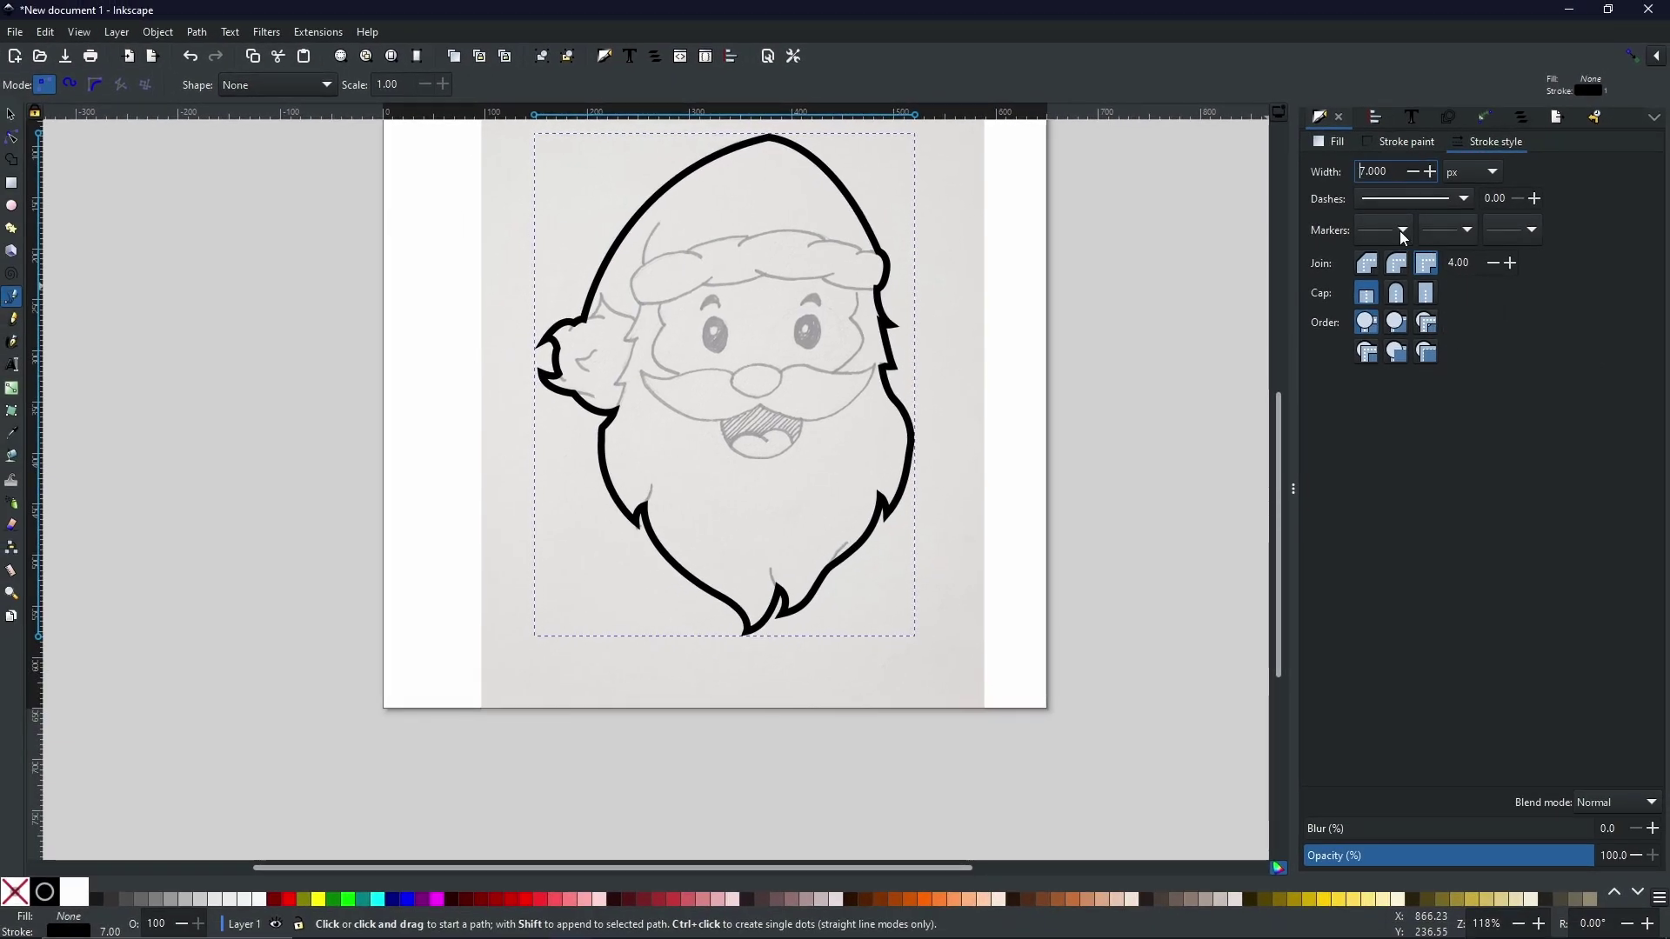
left_click_drag(1396, 172, 1329, 177)
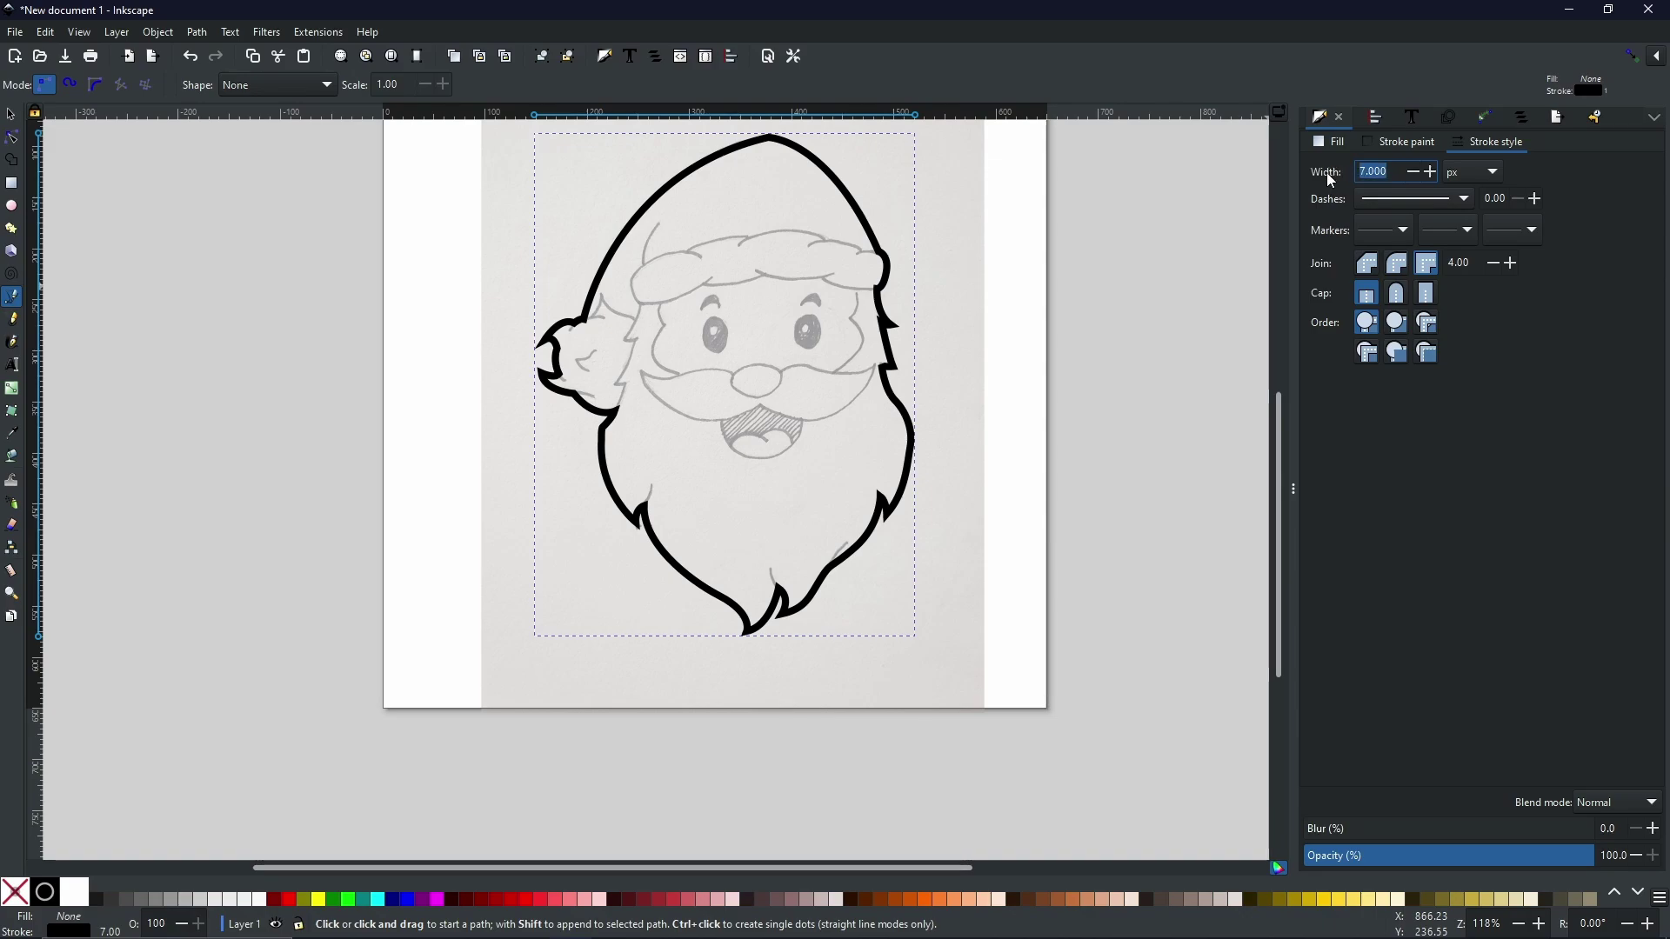
type("6")
key("Return")
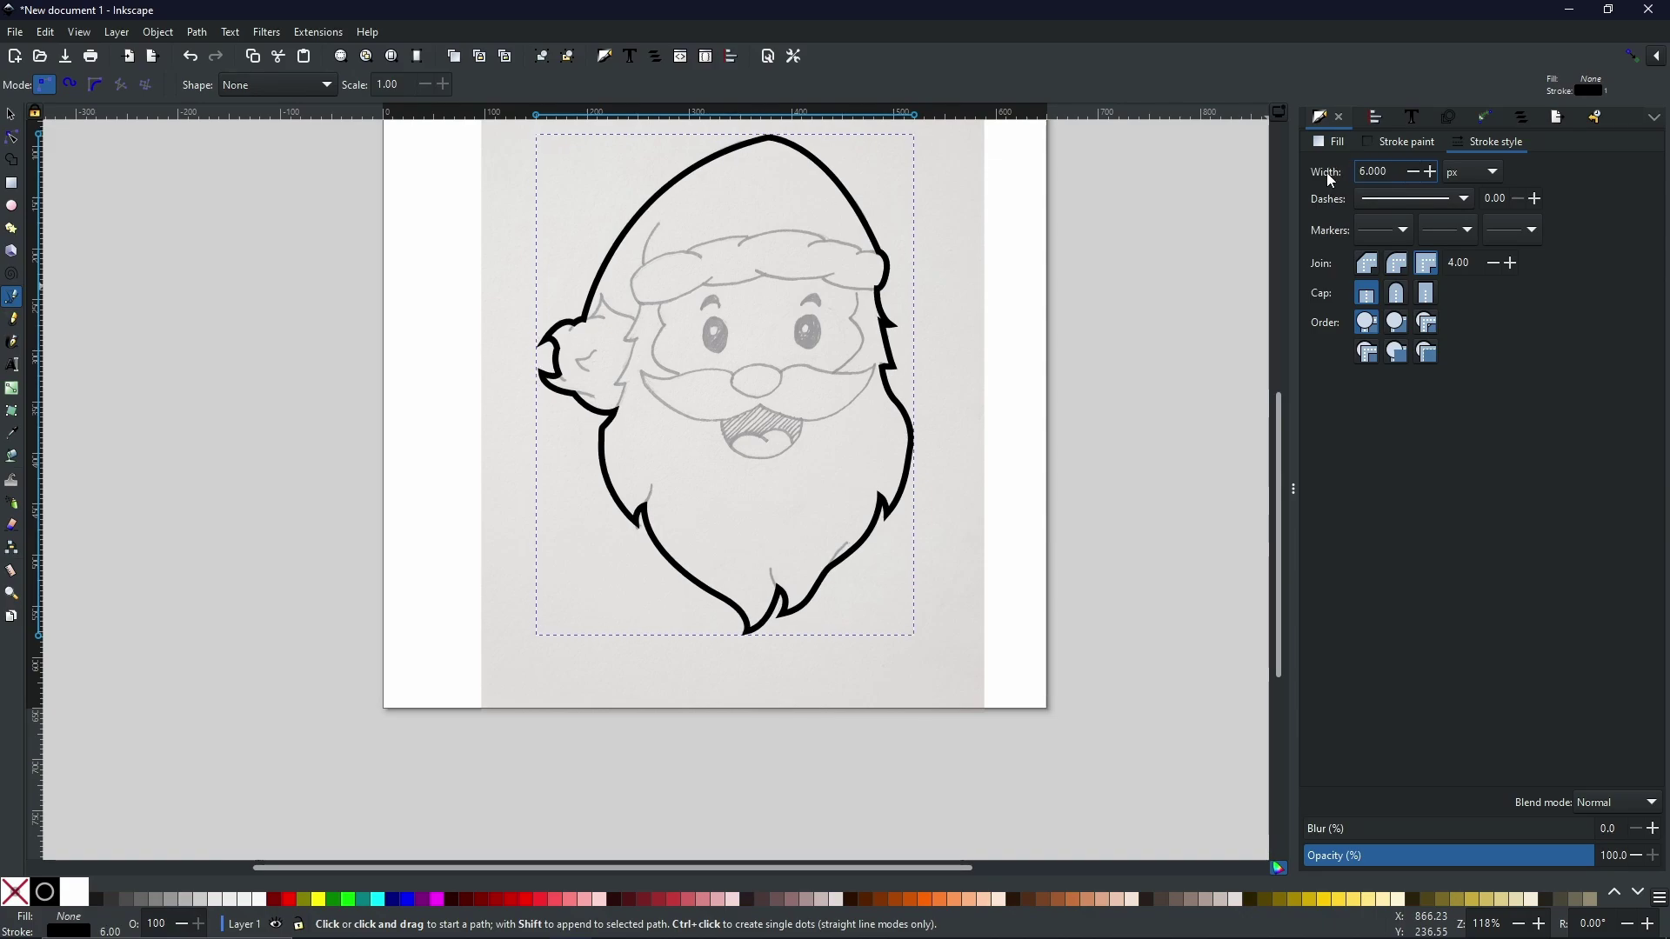
left_click_drag(1383, 173, 1335, 173)
type("5")
key("Return")
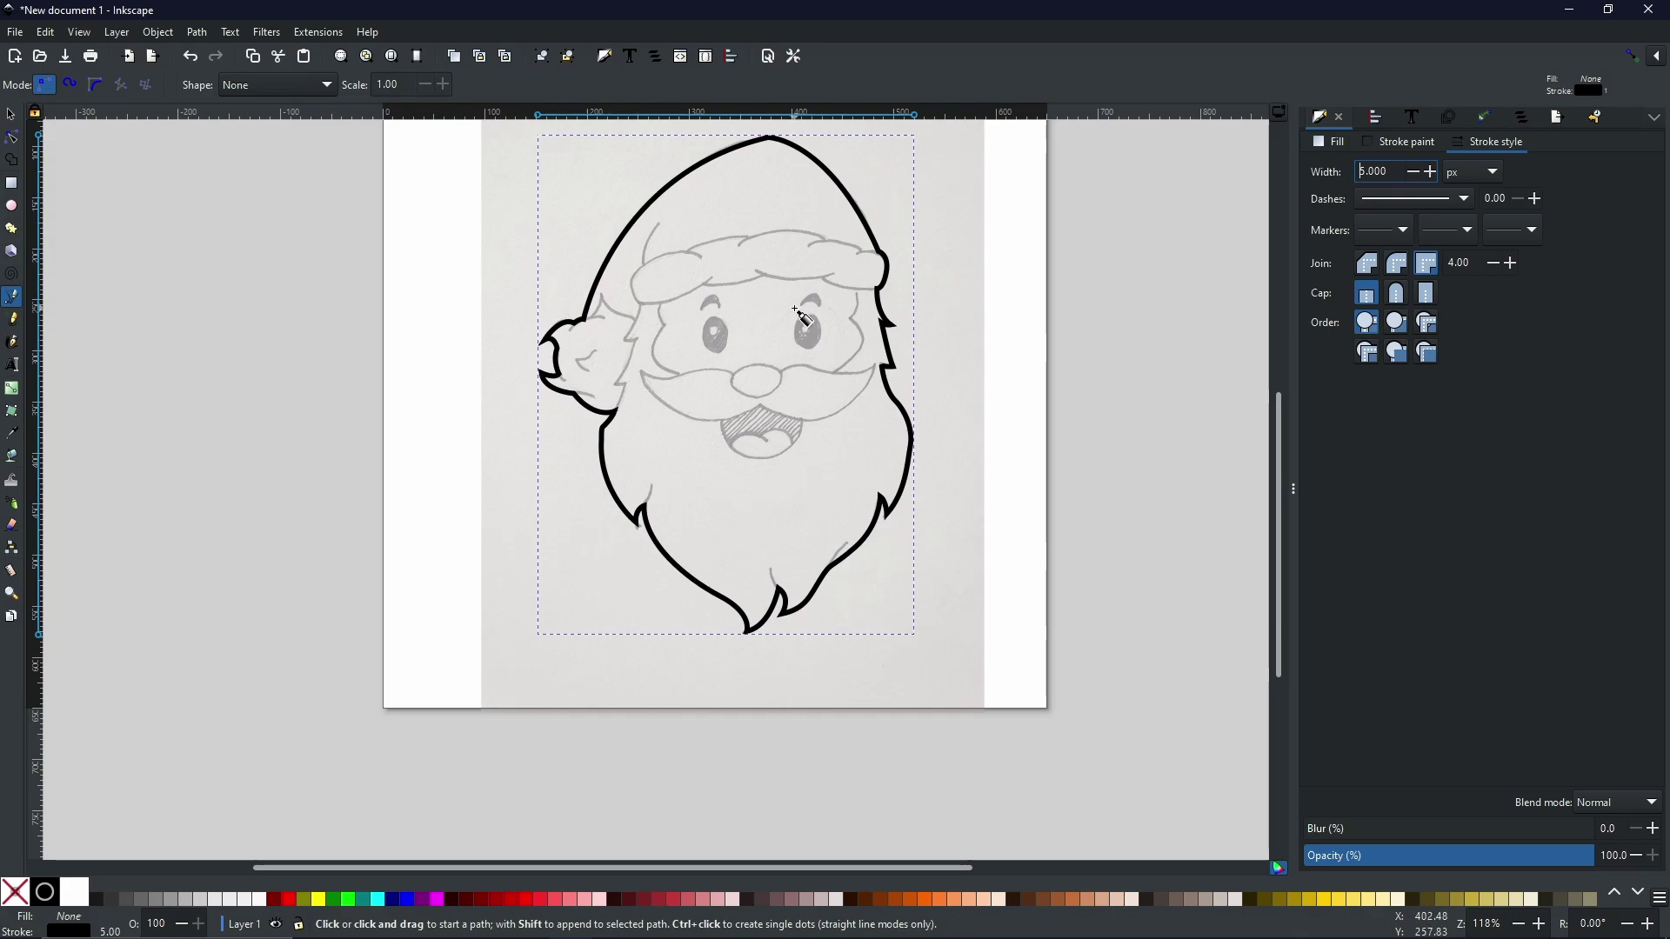
- Draw a practice curve about 138 px wide on the empty canvas beside the page with the Pen tool, and join its two end nodes
scroll(796, 309, "up", 3)
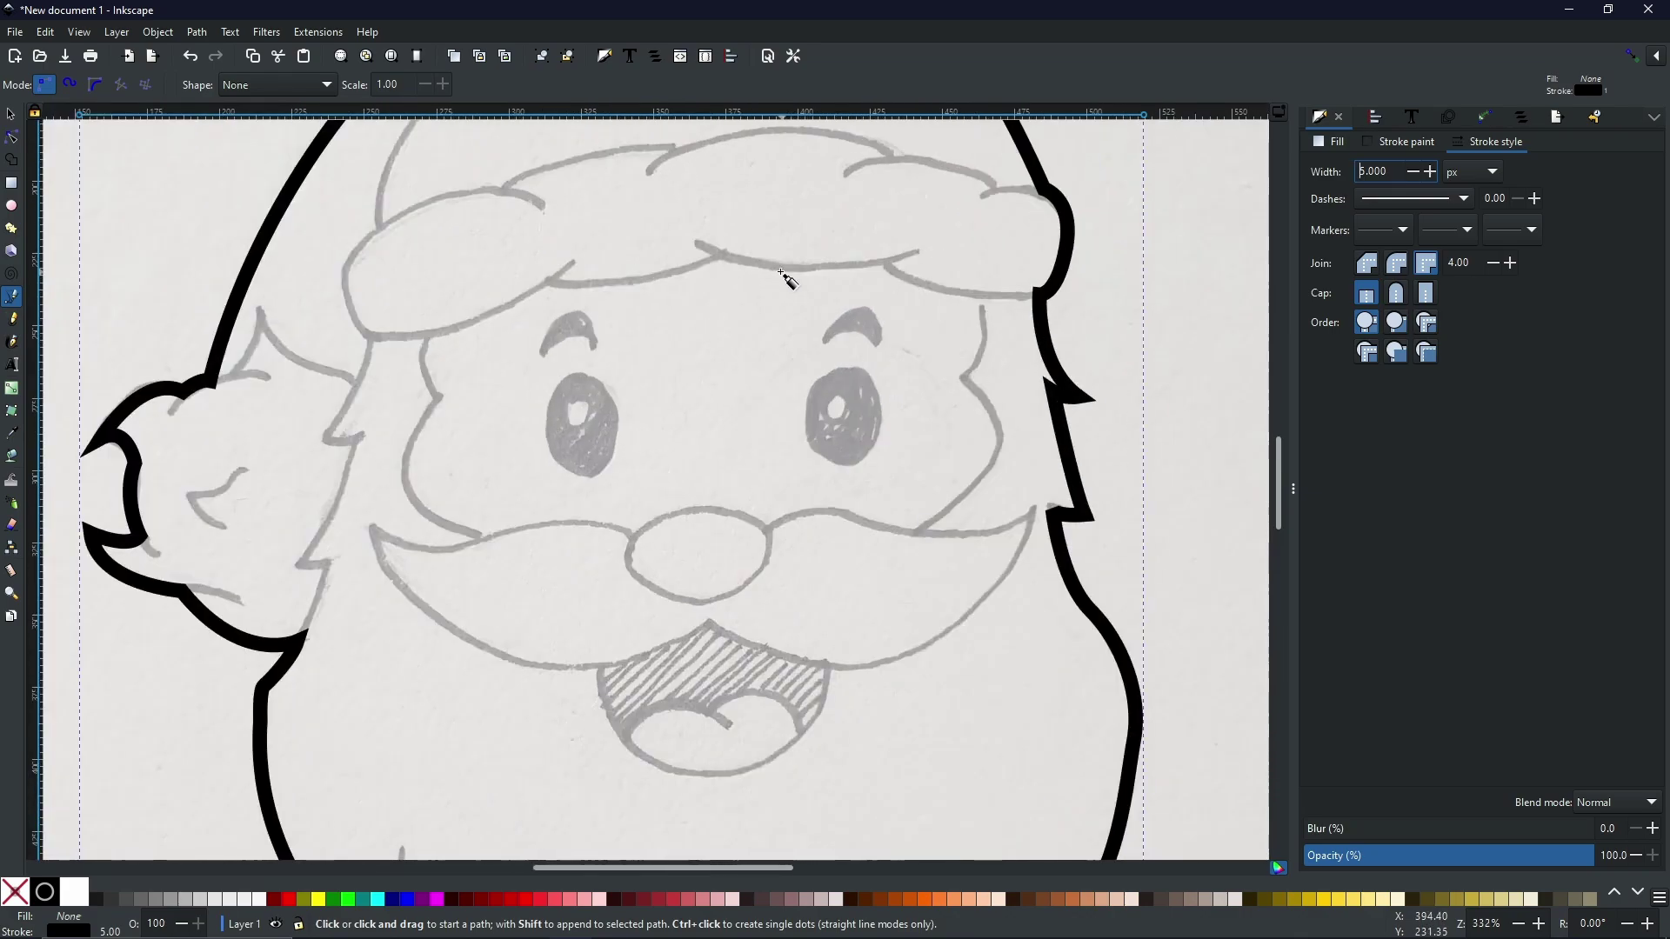
scroll(765, 260, "up", 5)
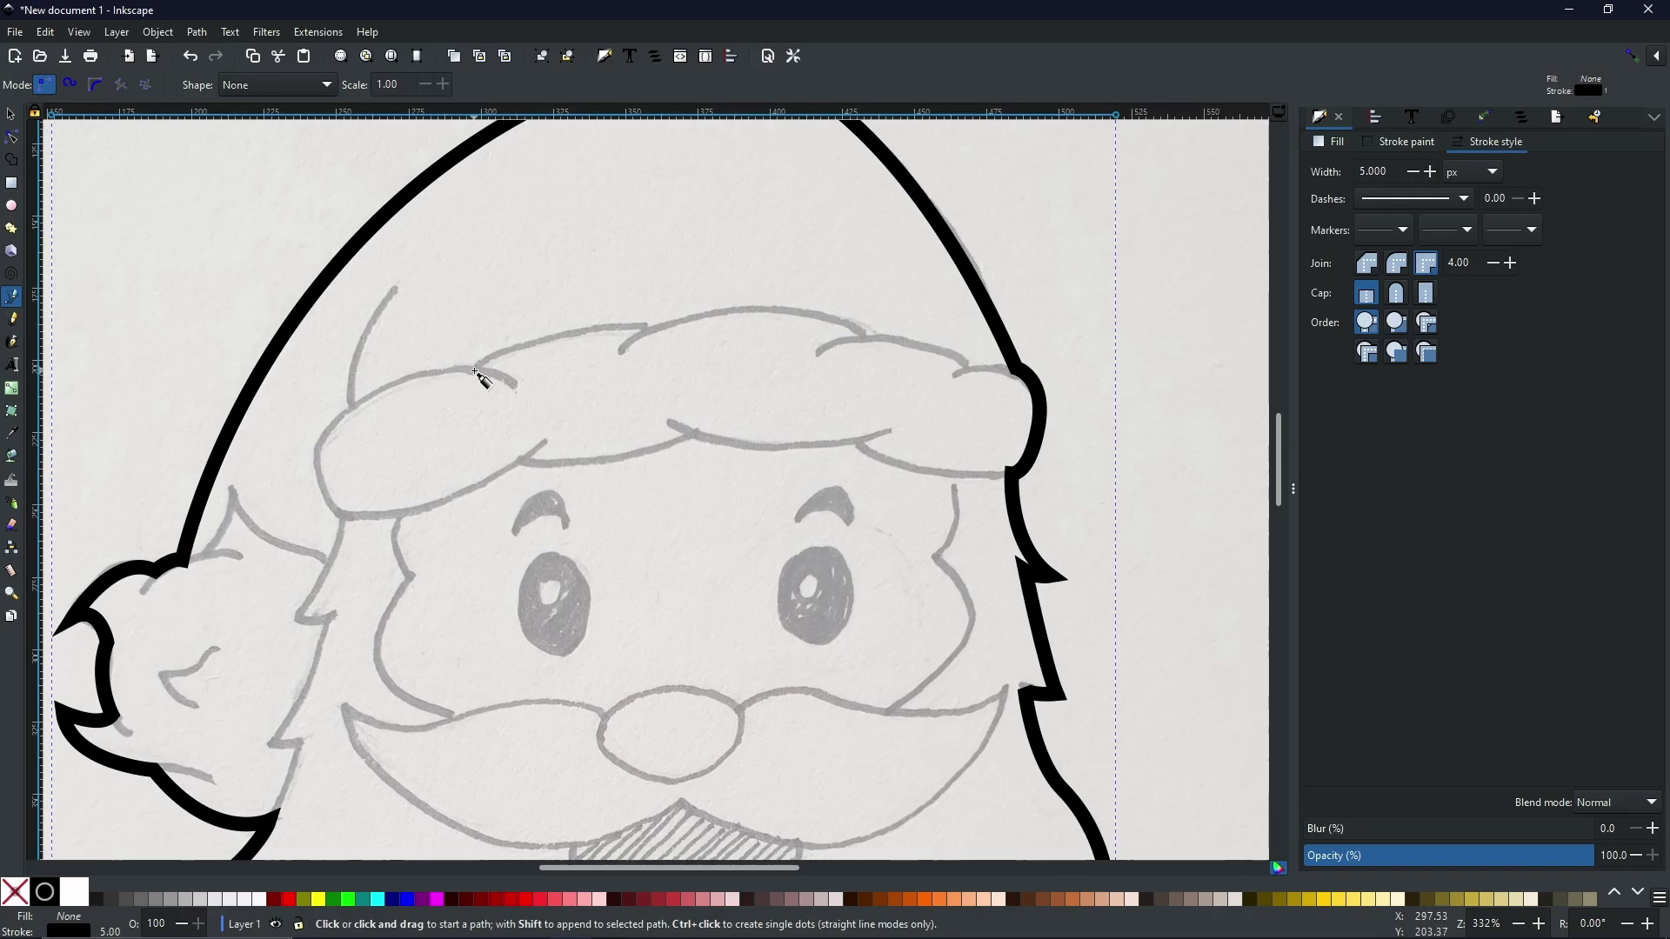
scroll(484, 373, "left", 15)
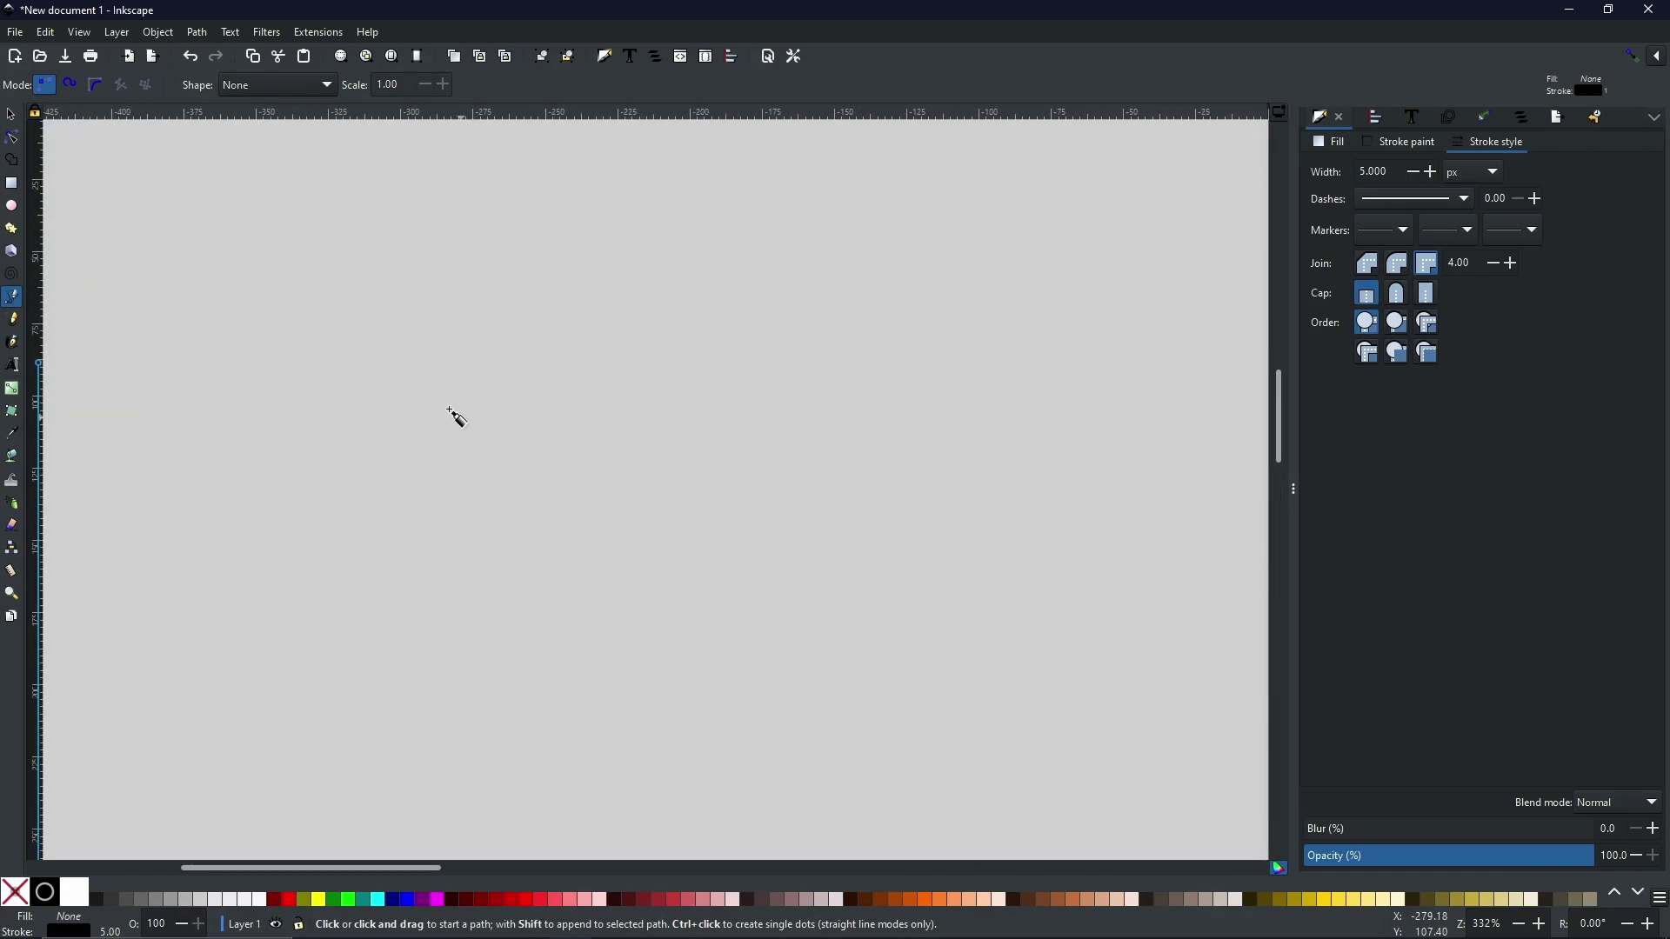
left_click(430, 365)
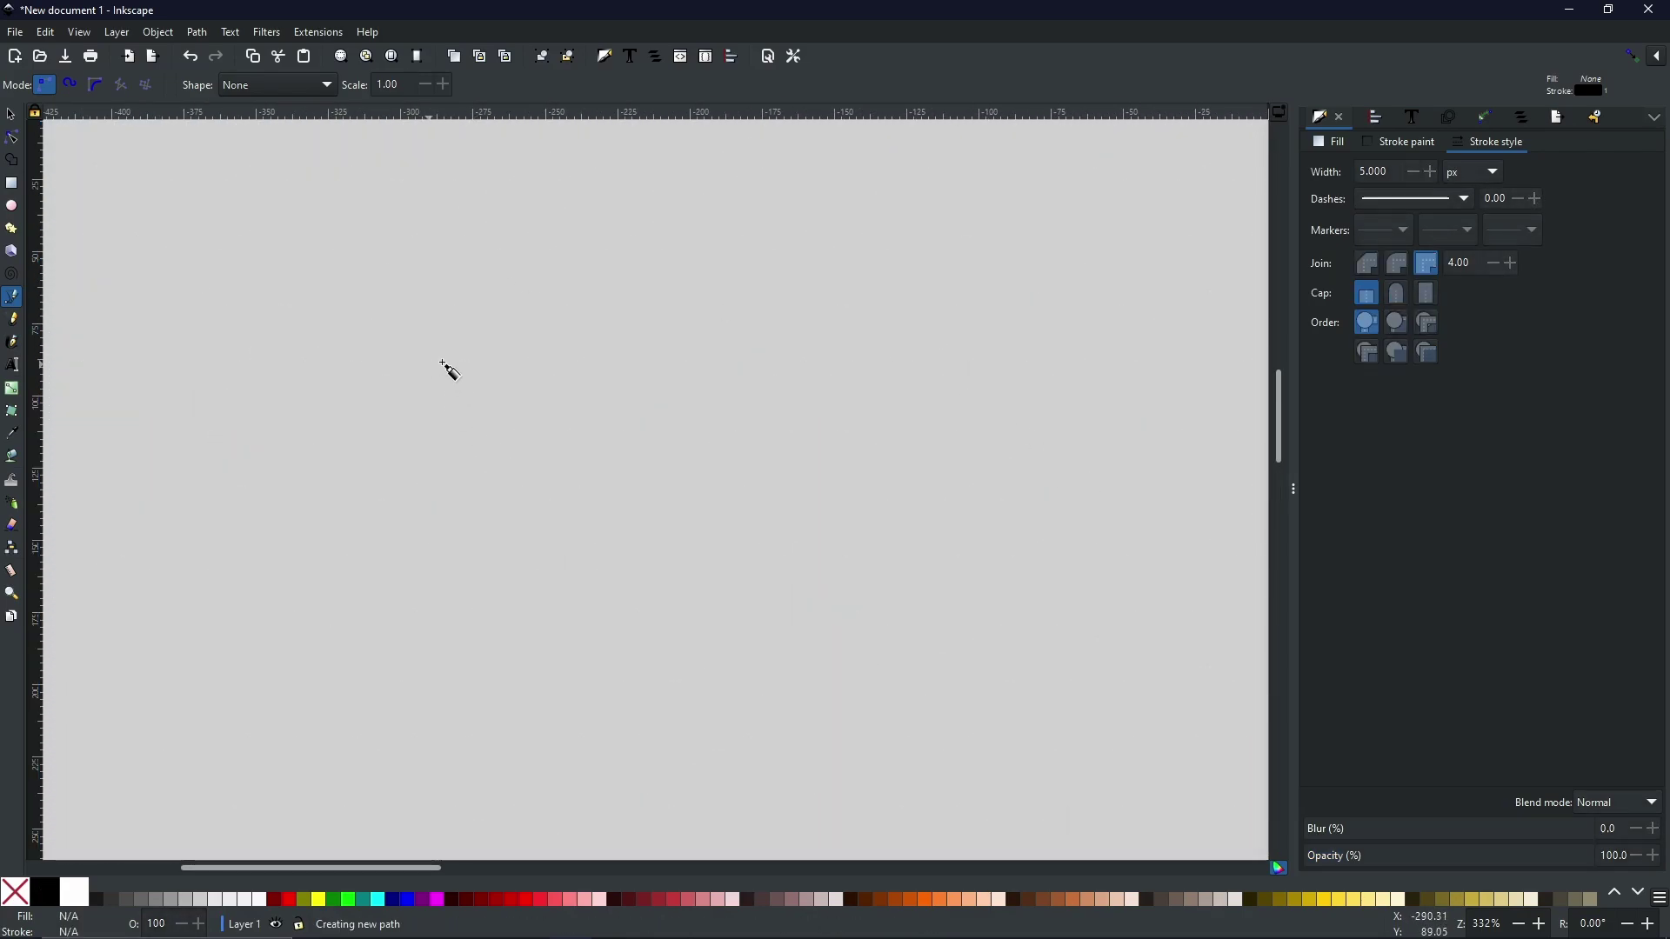
left_click_drag(832, 367, 1093, 134)
key("Return")
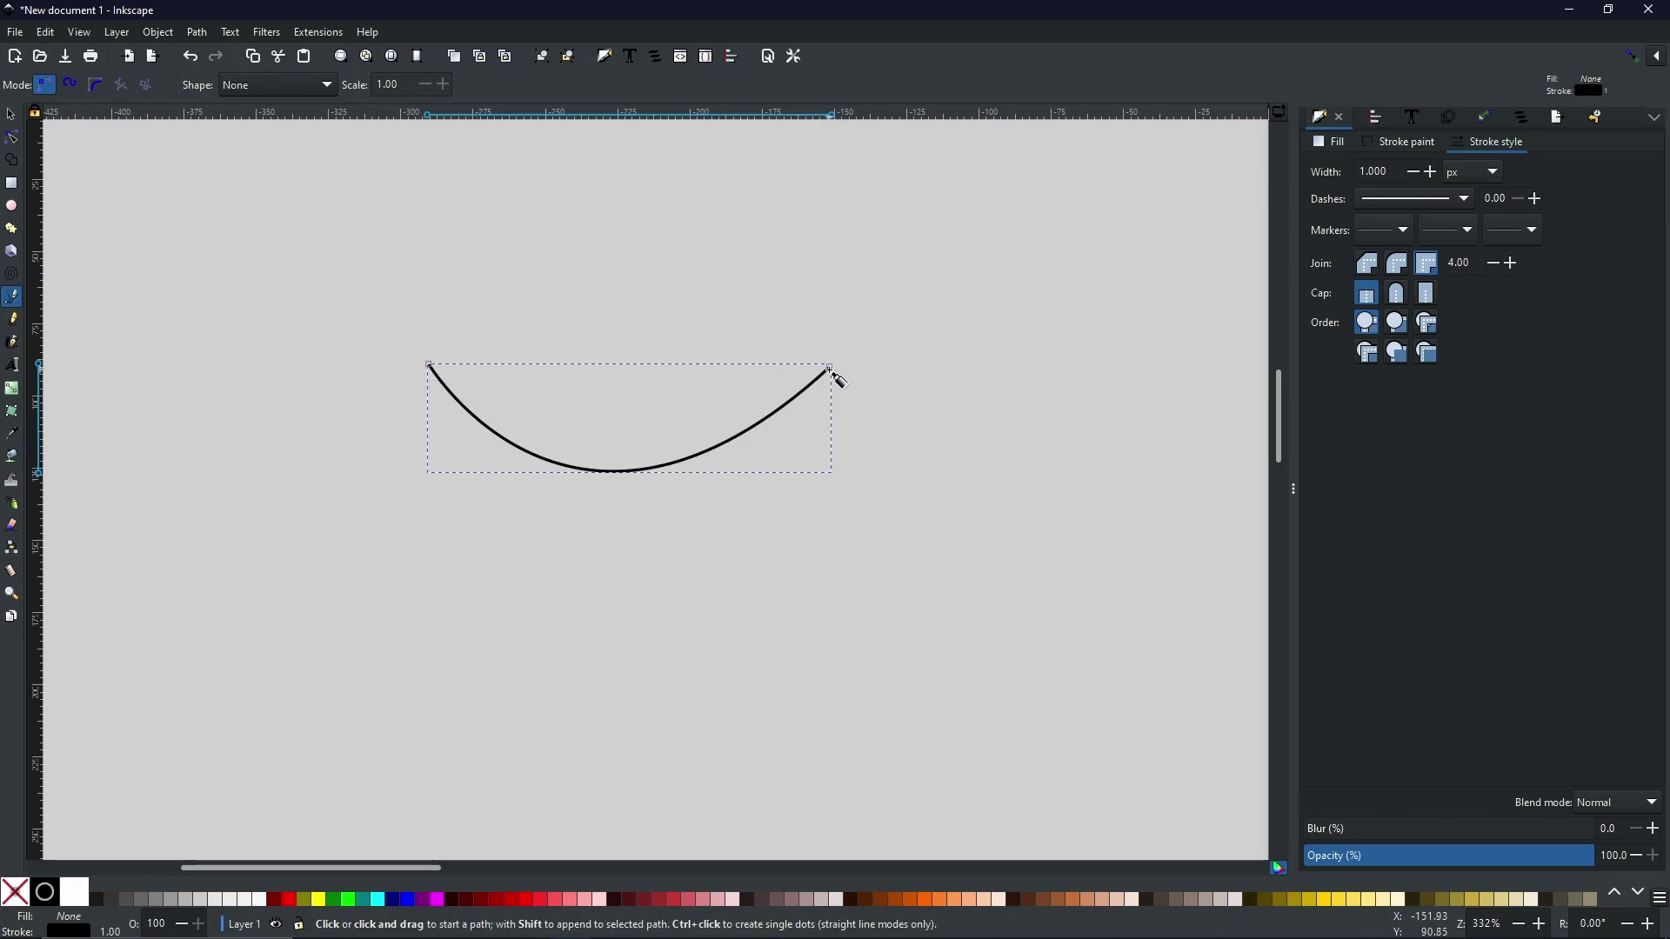
left_click(430, 365)
left_click(832, 368)
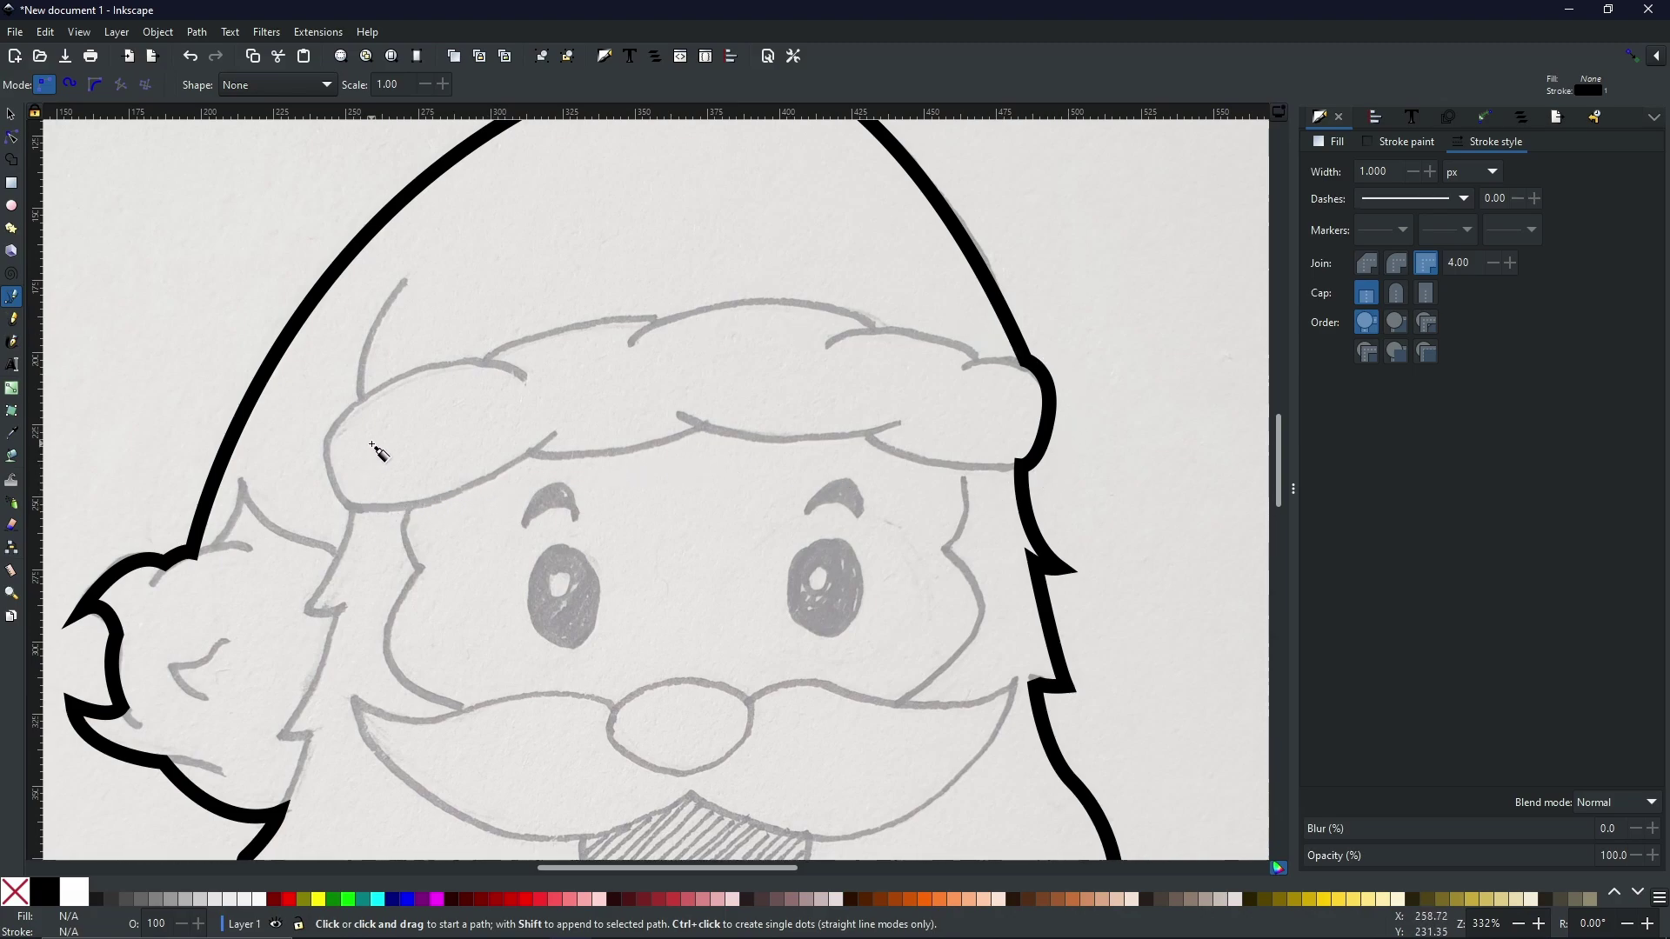
- Trace the hat brim with the Pen tool around its right end, along the scalloped lower edge and around to the left end
left_click_drag(1024, 359, 1058, 371)
left_click_drag(1049, 417, 1041, 465)
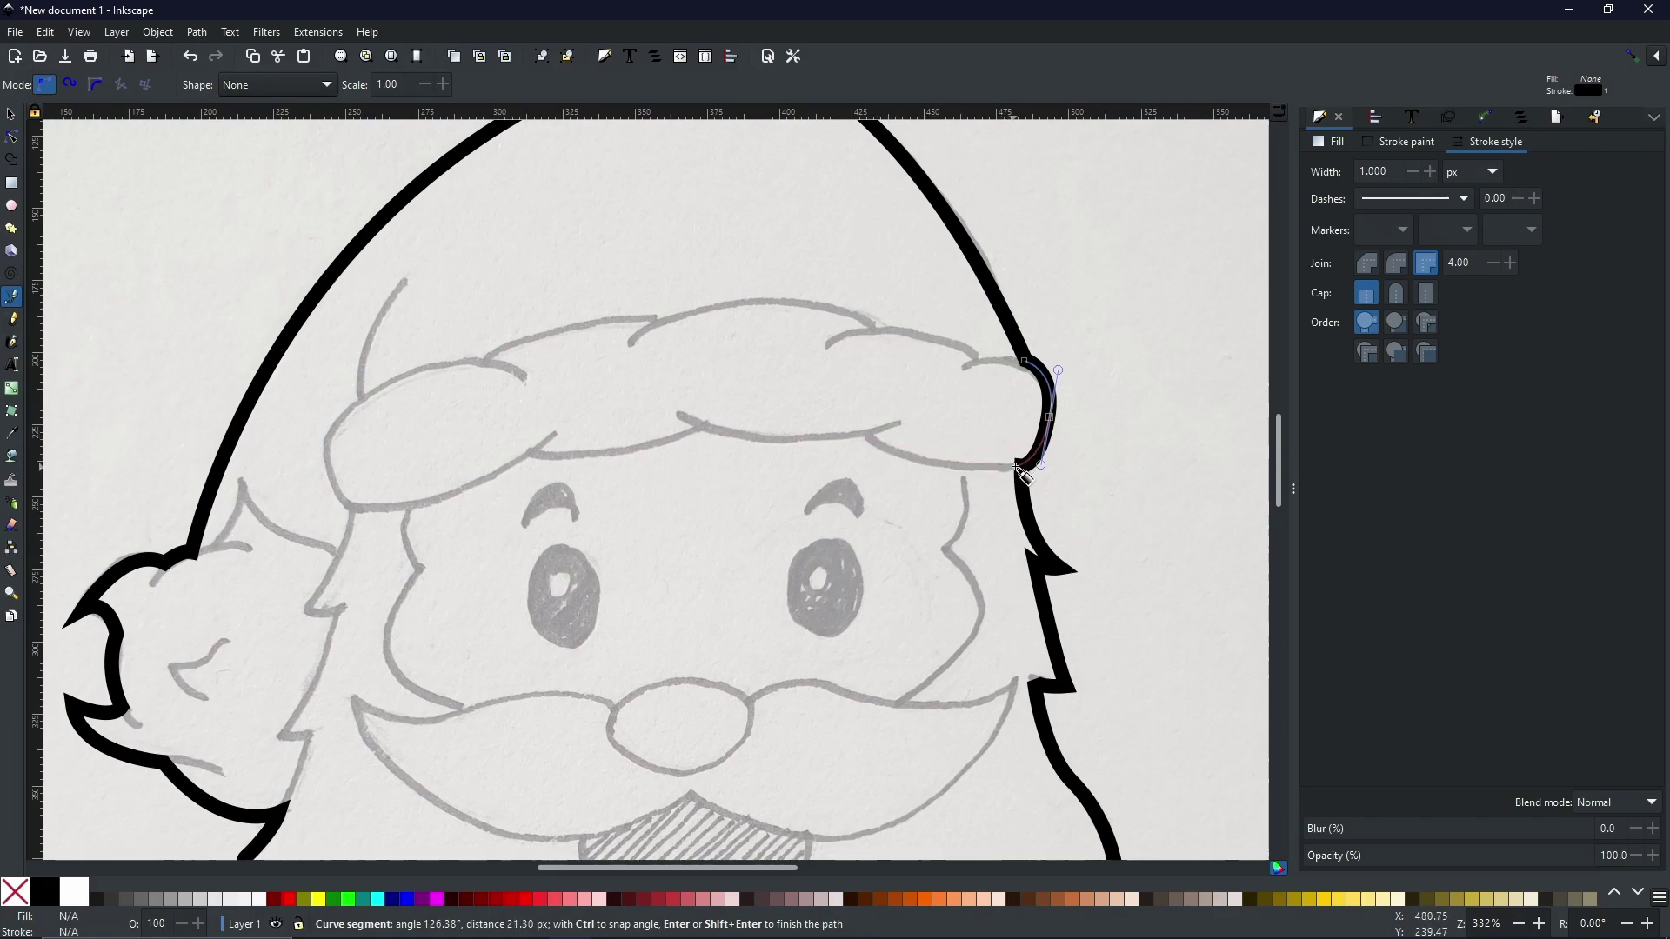
left_click_drag(1019, 468, 1021, 471)
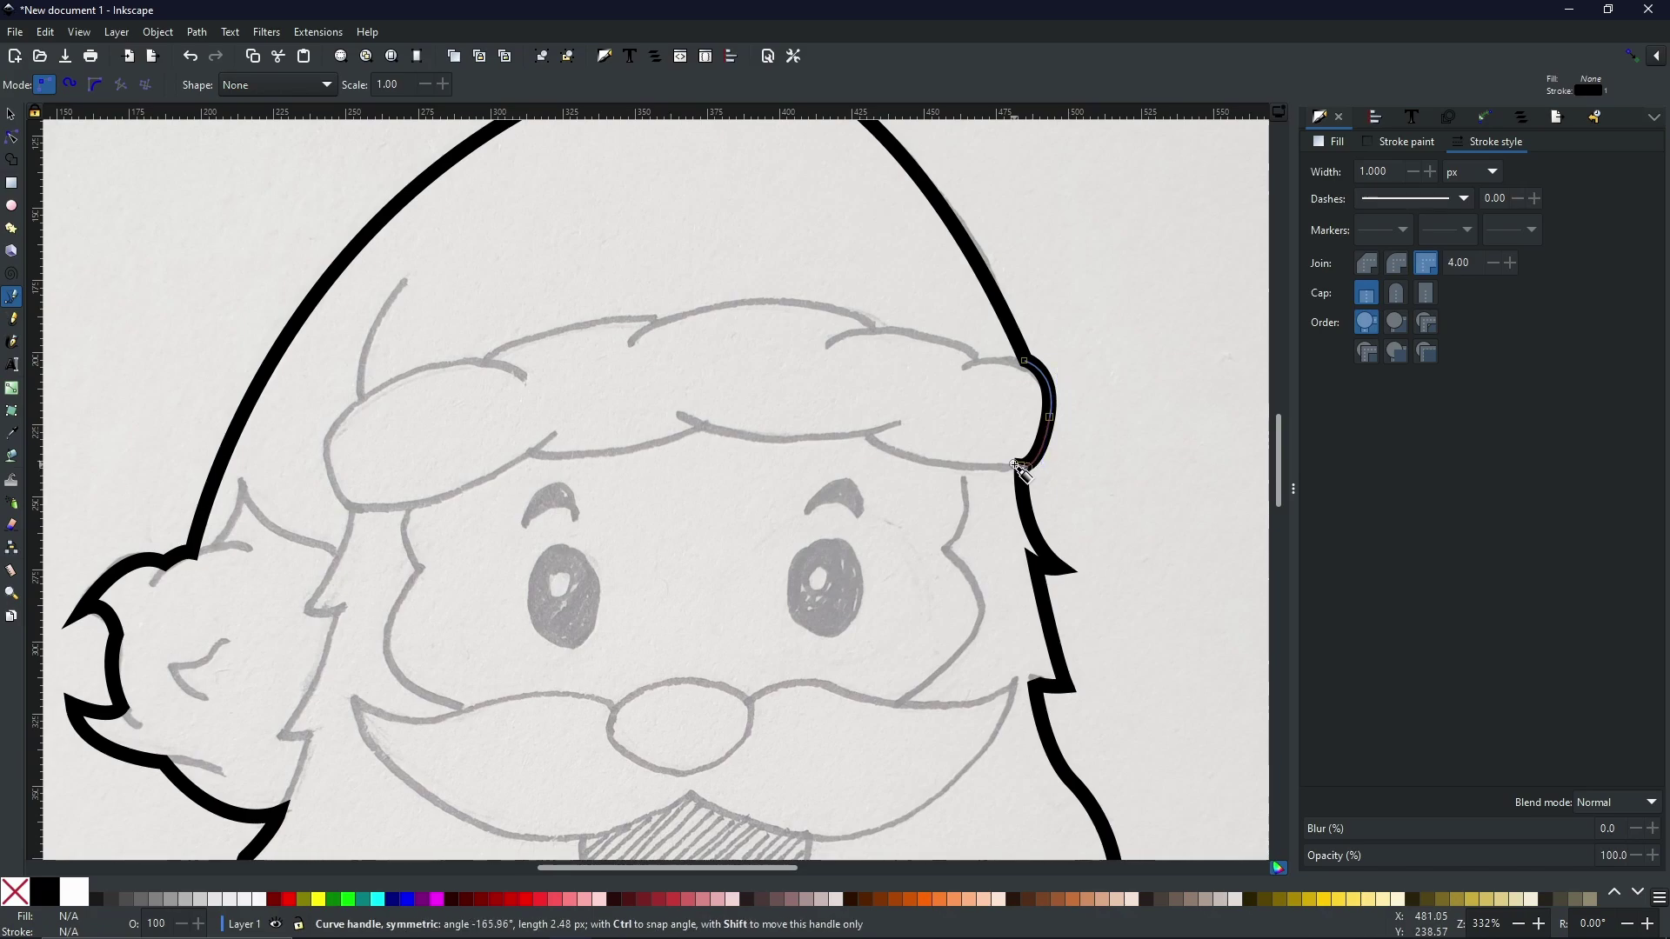
left_click(867, 432)
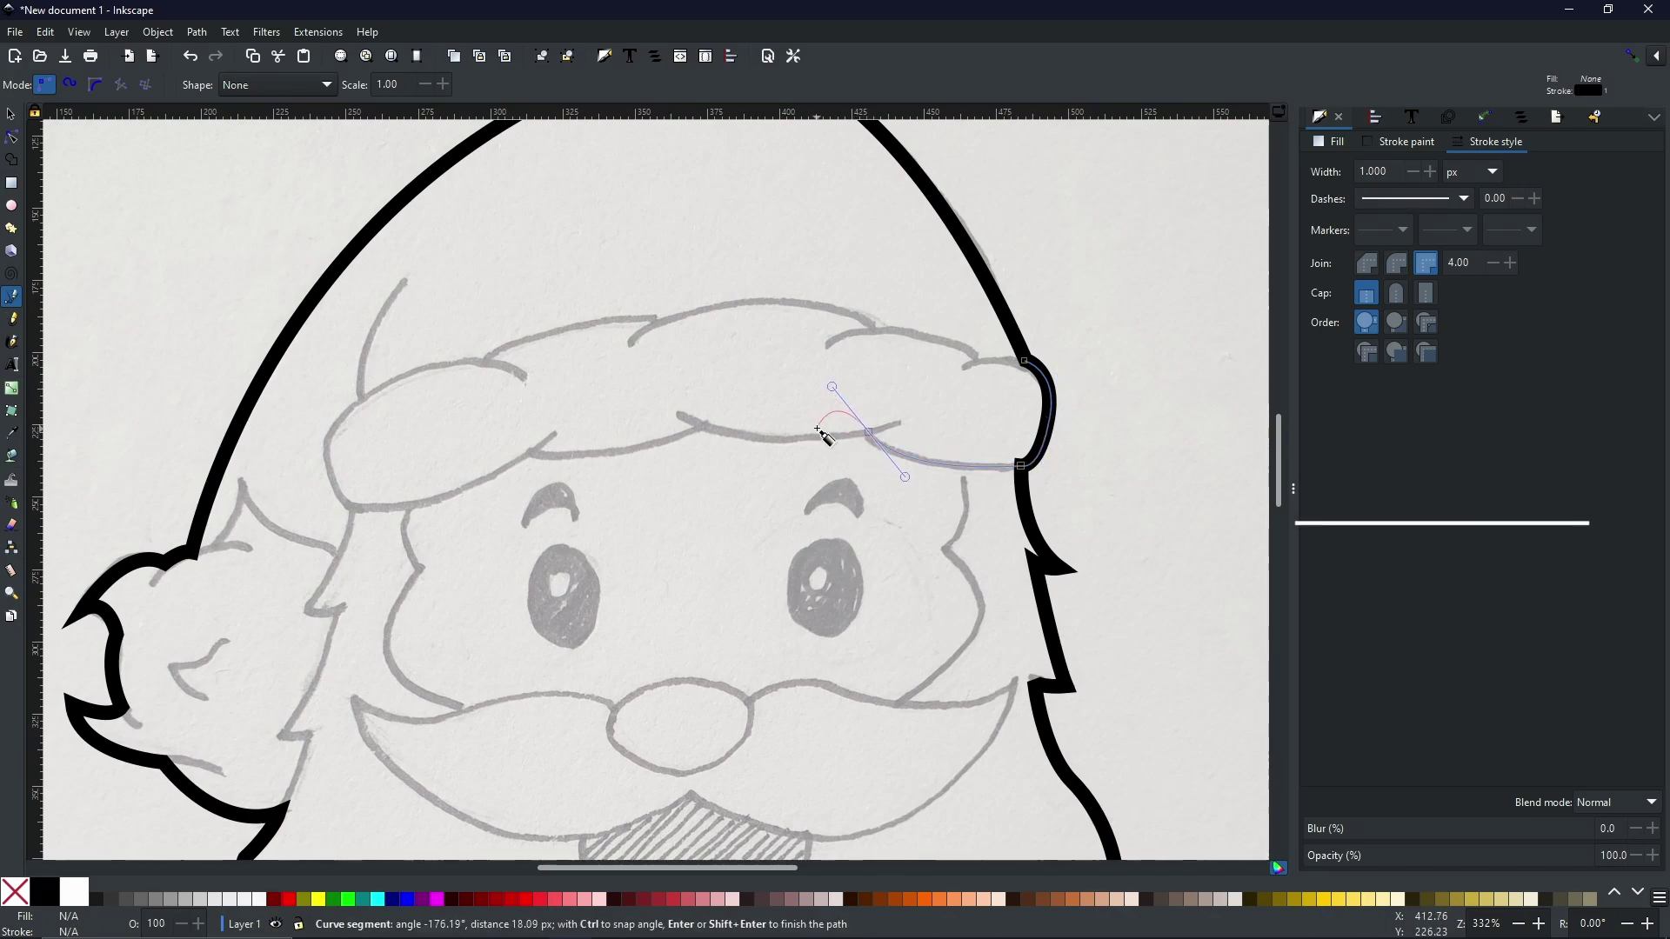
left_click(701, 428)
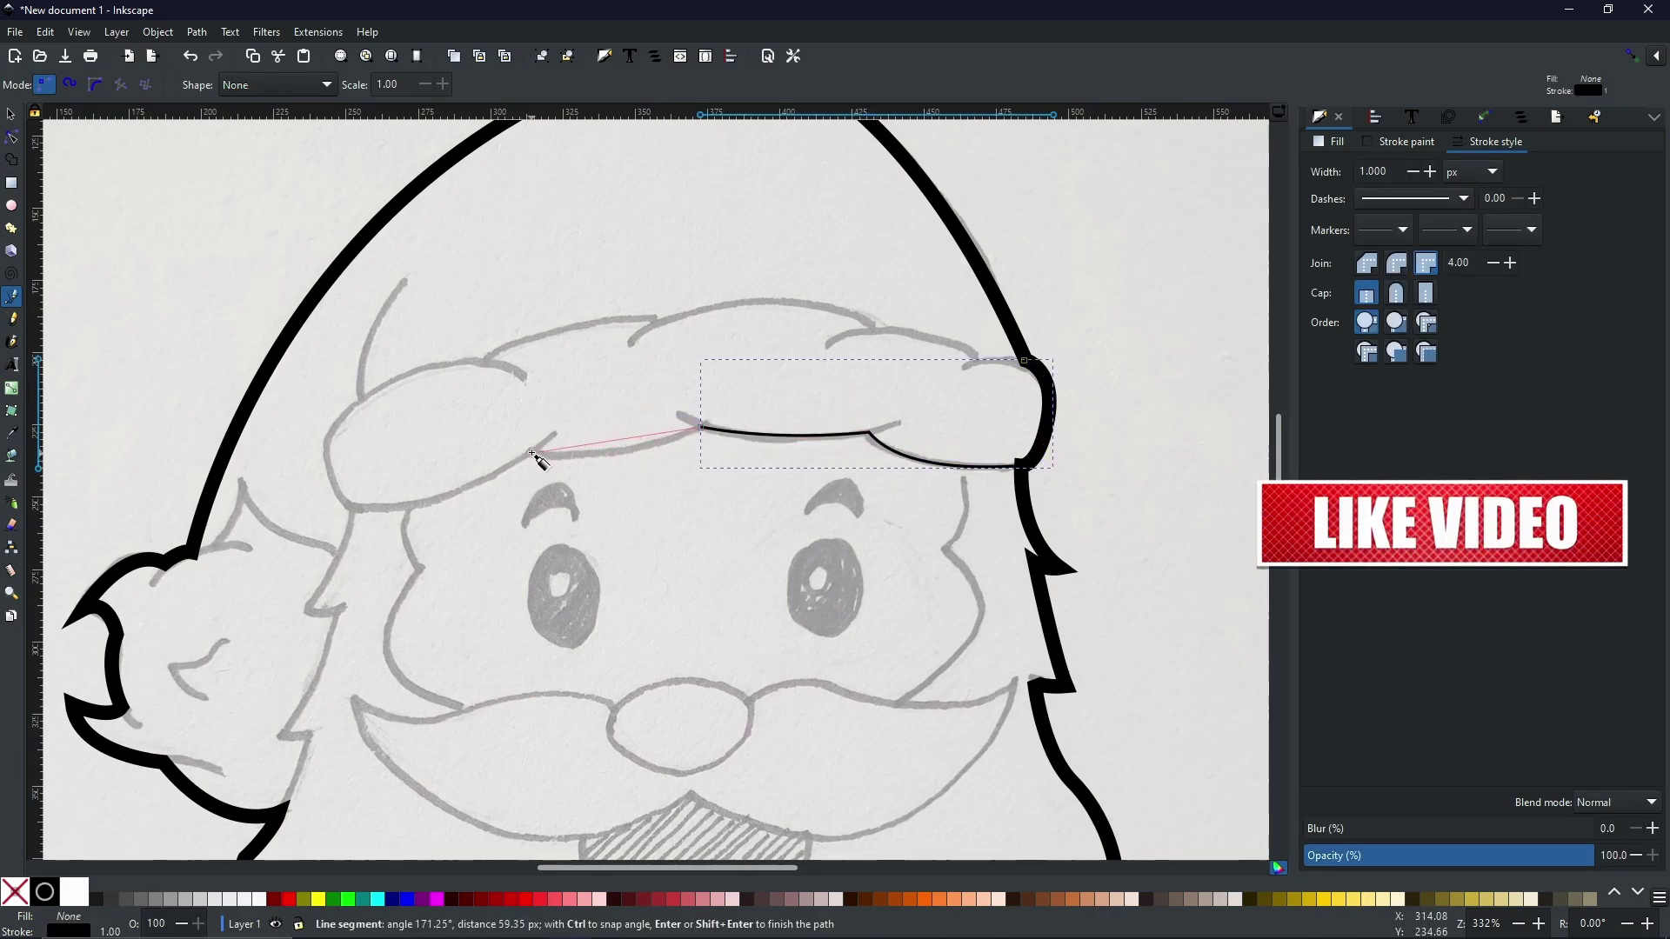
left_click_drag(531, 452, 448, 441)
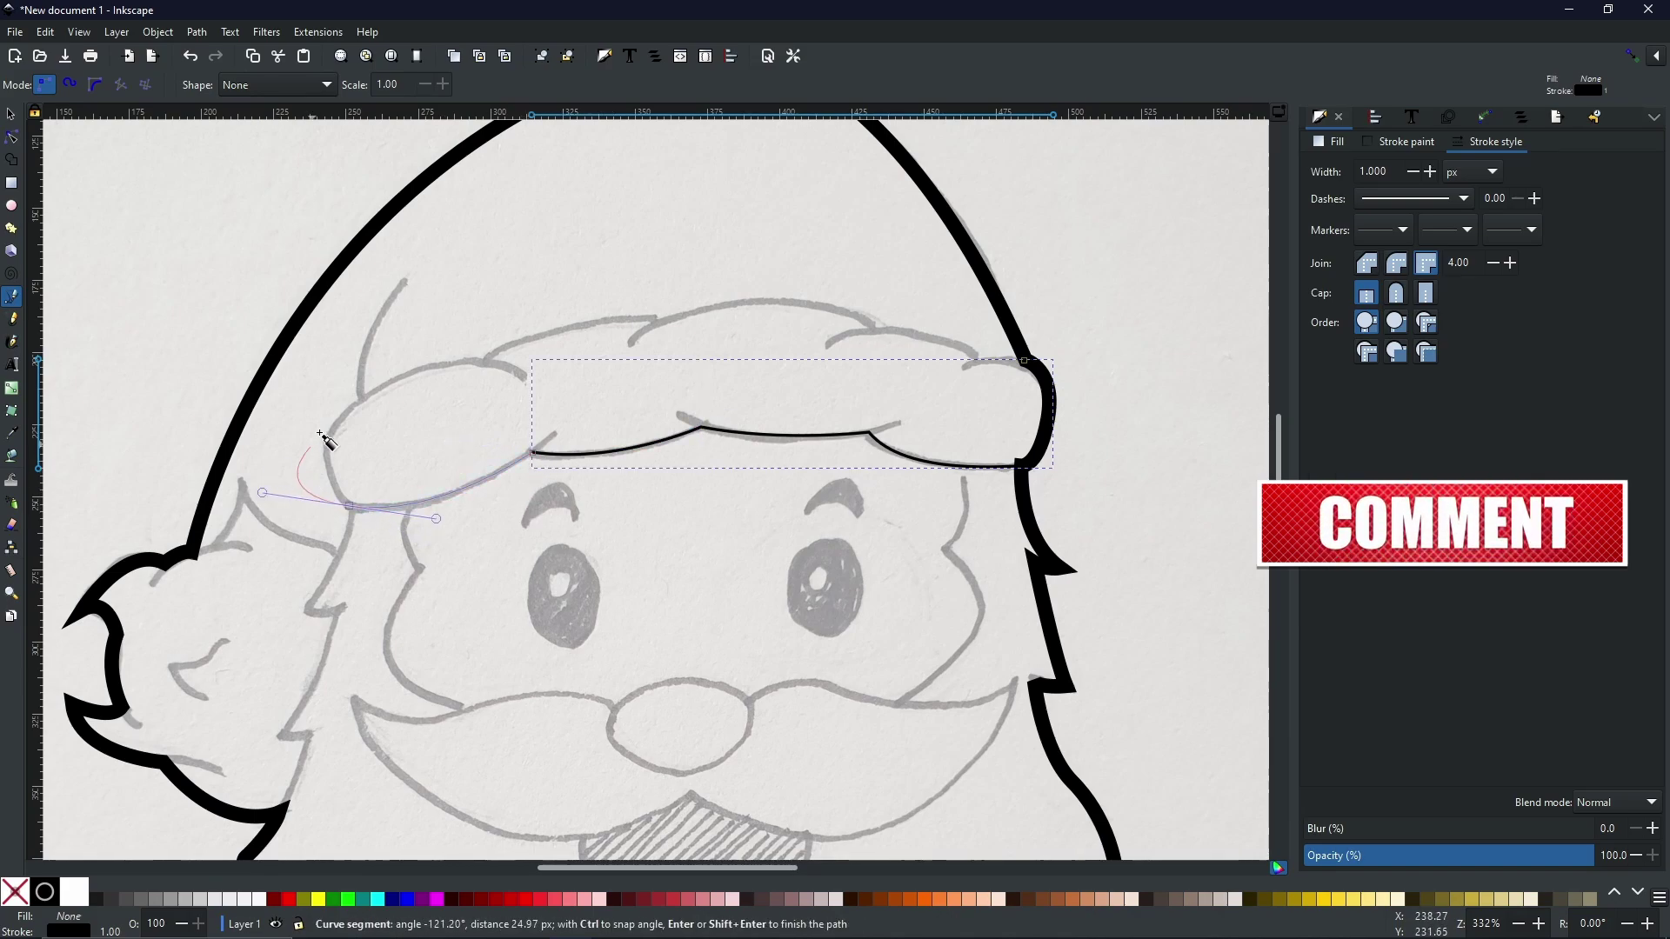
left_click(350, 506)
left_click(325, 433)
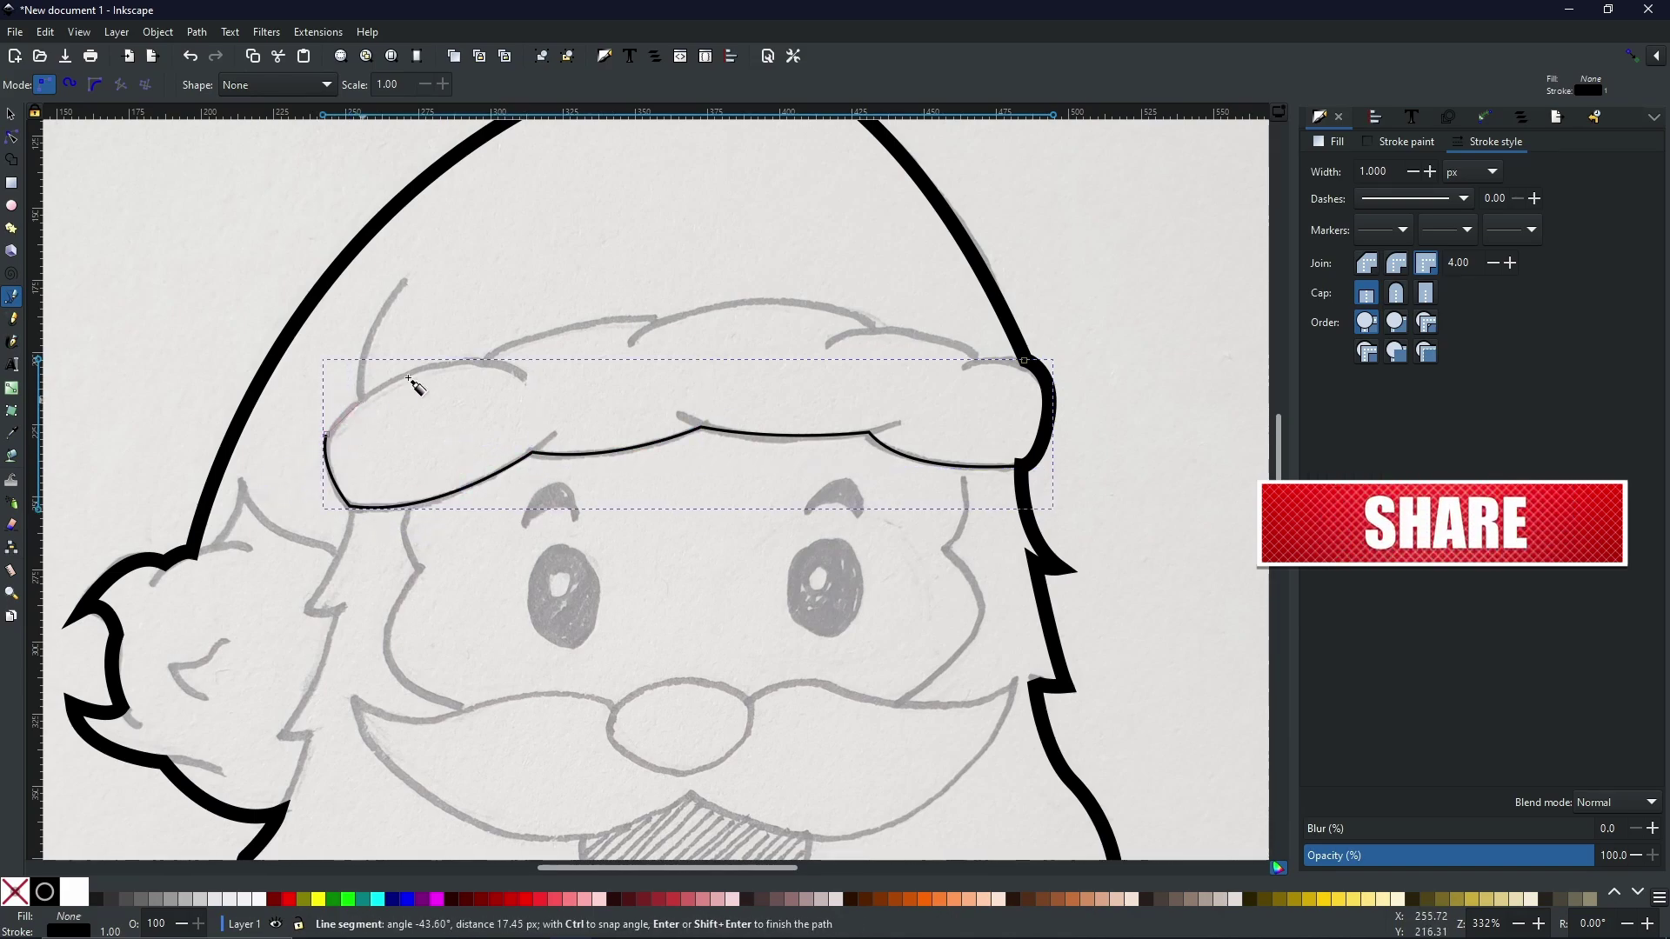
- Continue the brim path along its scalloped upper edge and close it at the starting node on the hat outline
left_click_drag(486, 359, 585, 369)
left_click_drag(659, 320, 767, 333)
left_click_drag(872, 329, 941, 392)
left_click(976, 360)
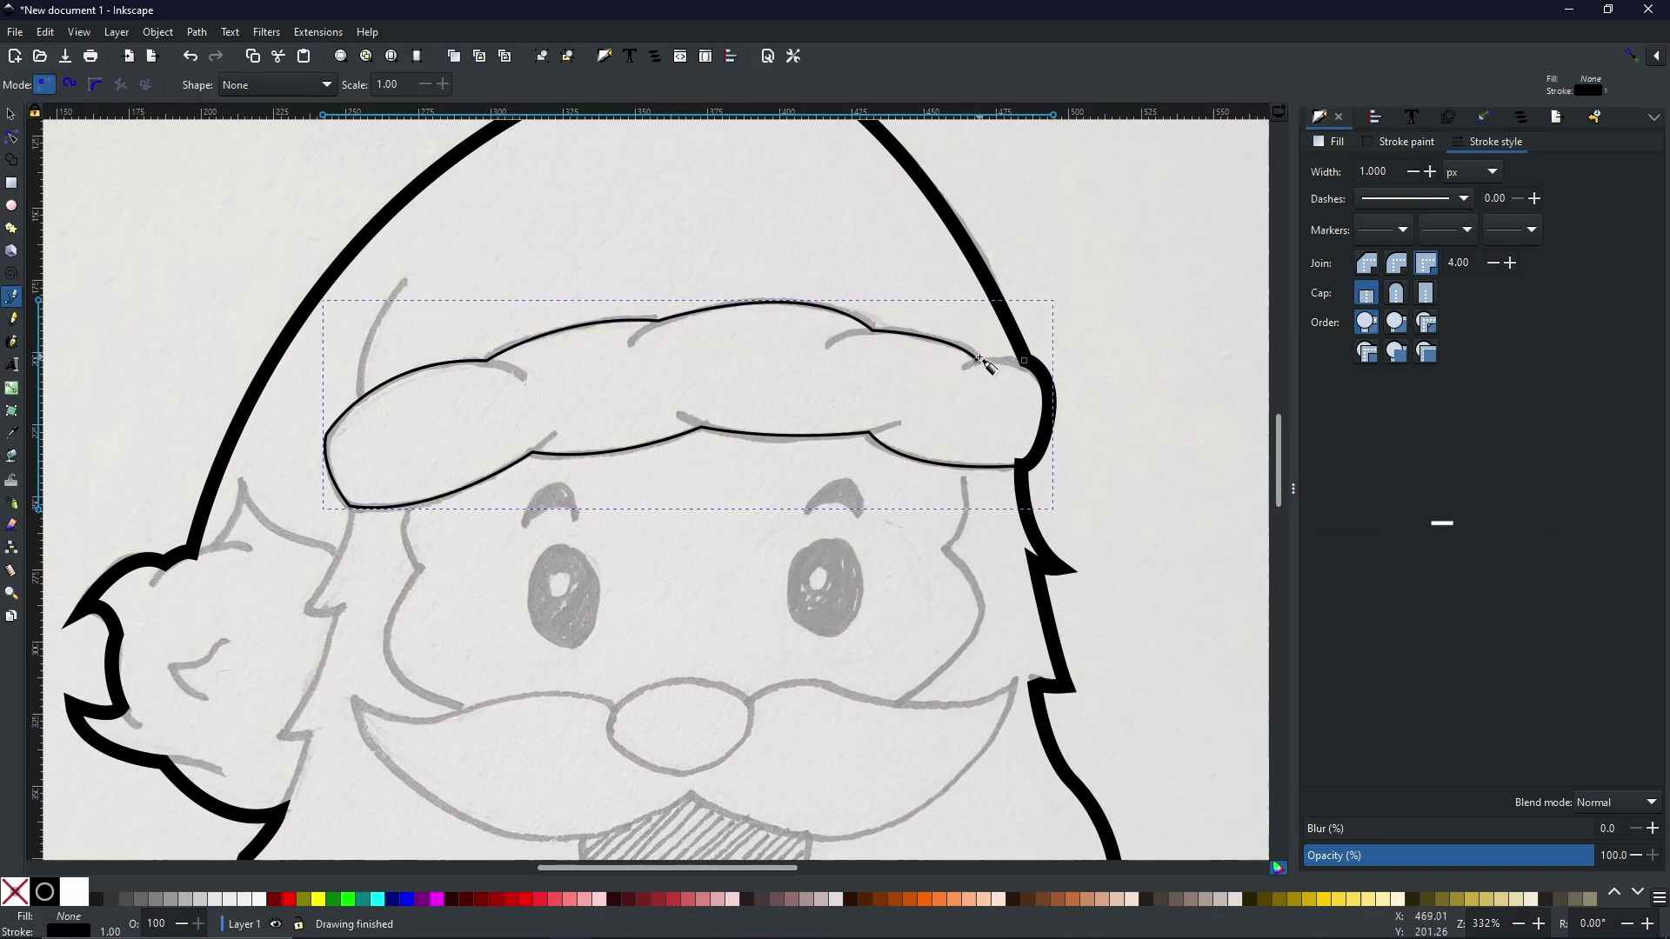
left_click(1025, 360)
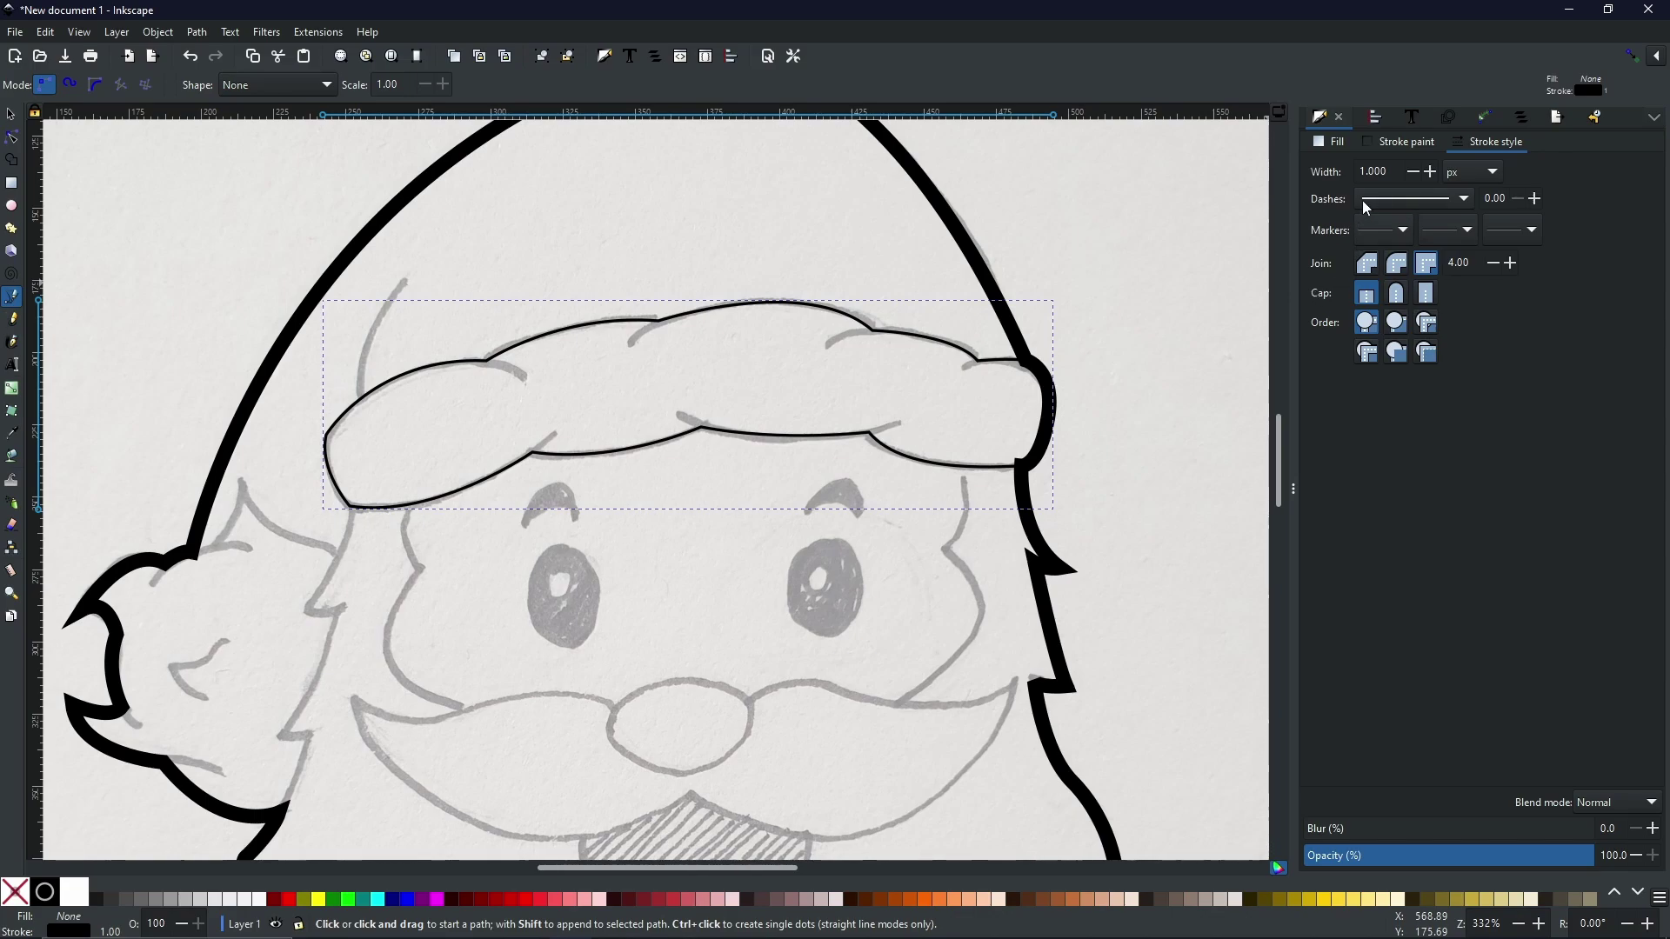
- Thicken the brim's stroke by trying 4 px and settling on 3 px
left_click_drag(1386, 178, 1338, 168)
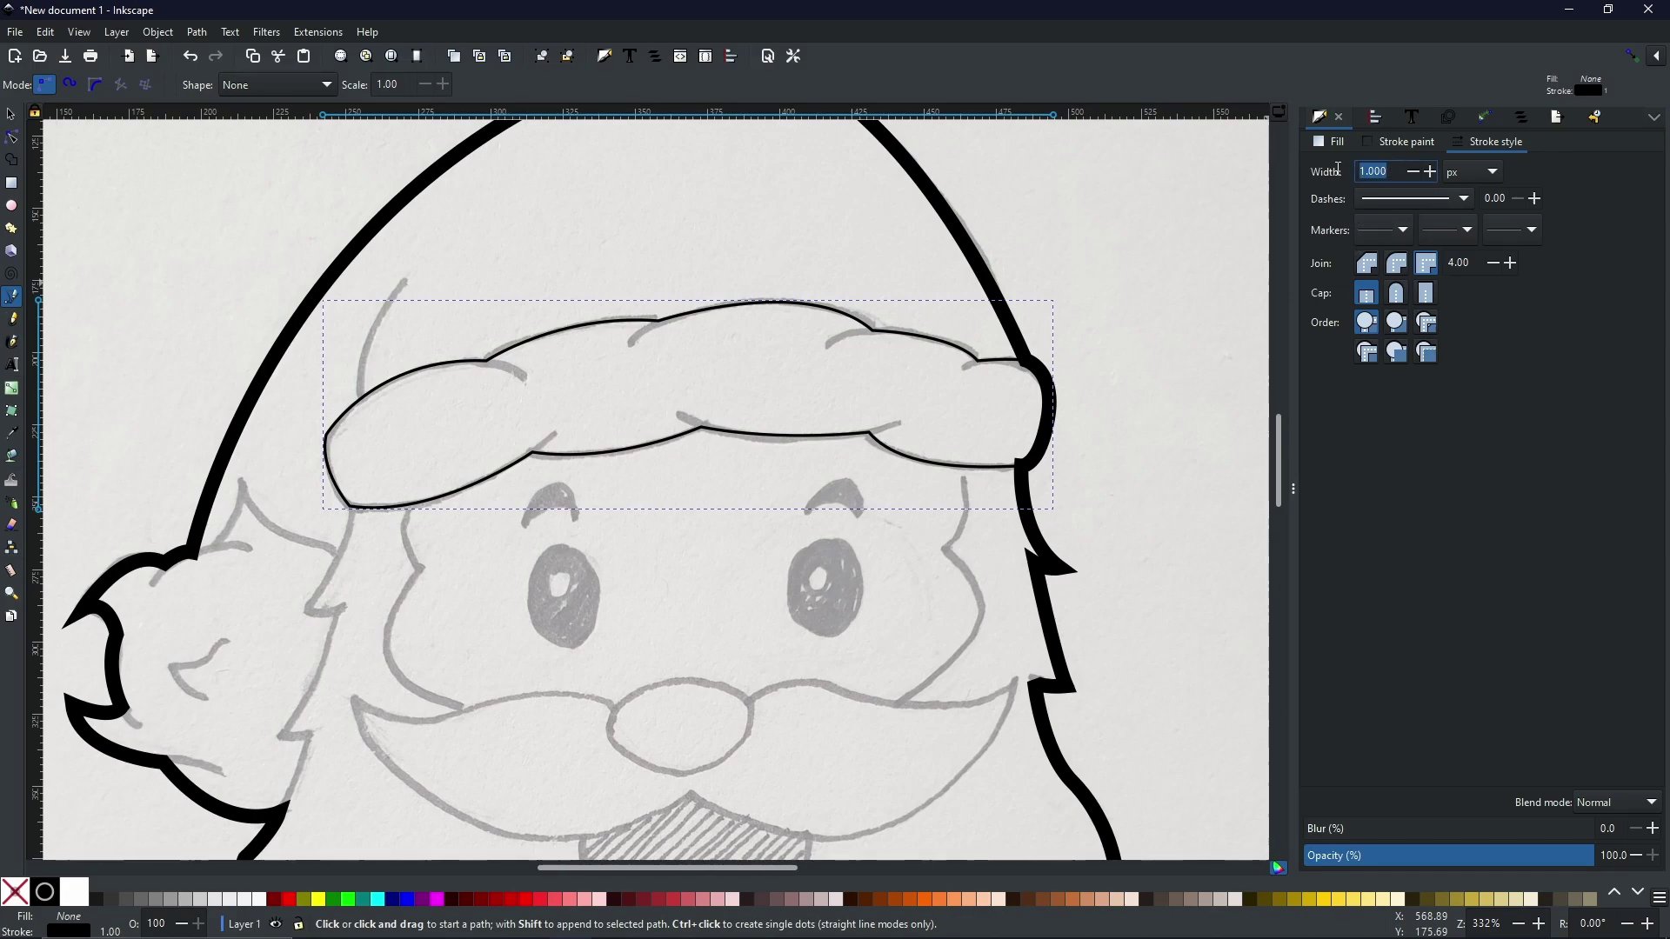
type("4")
key("Return")
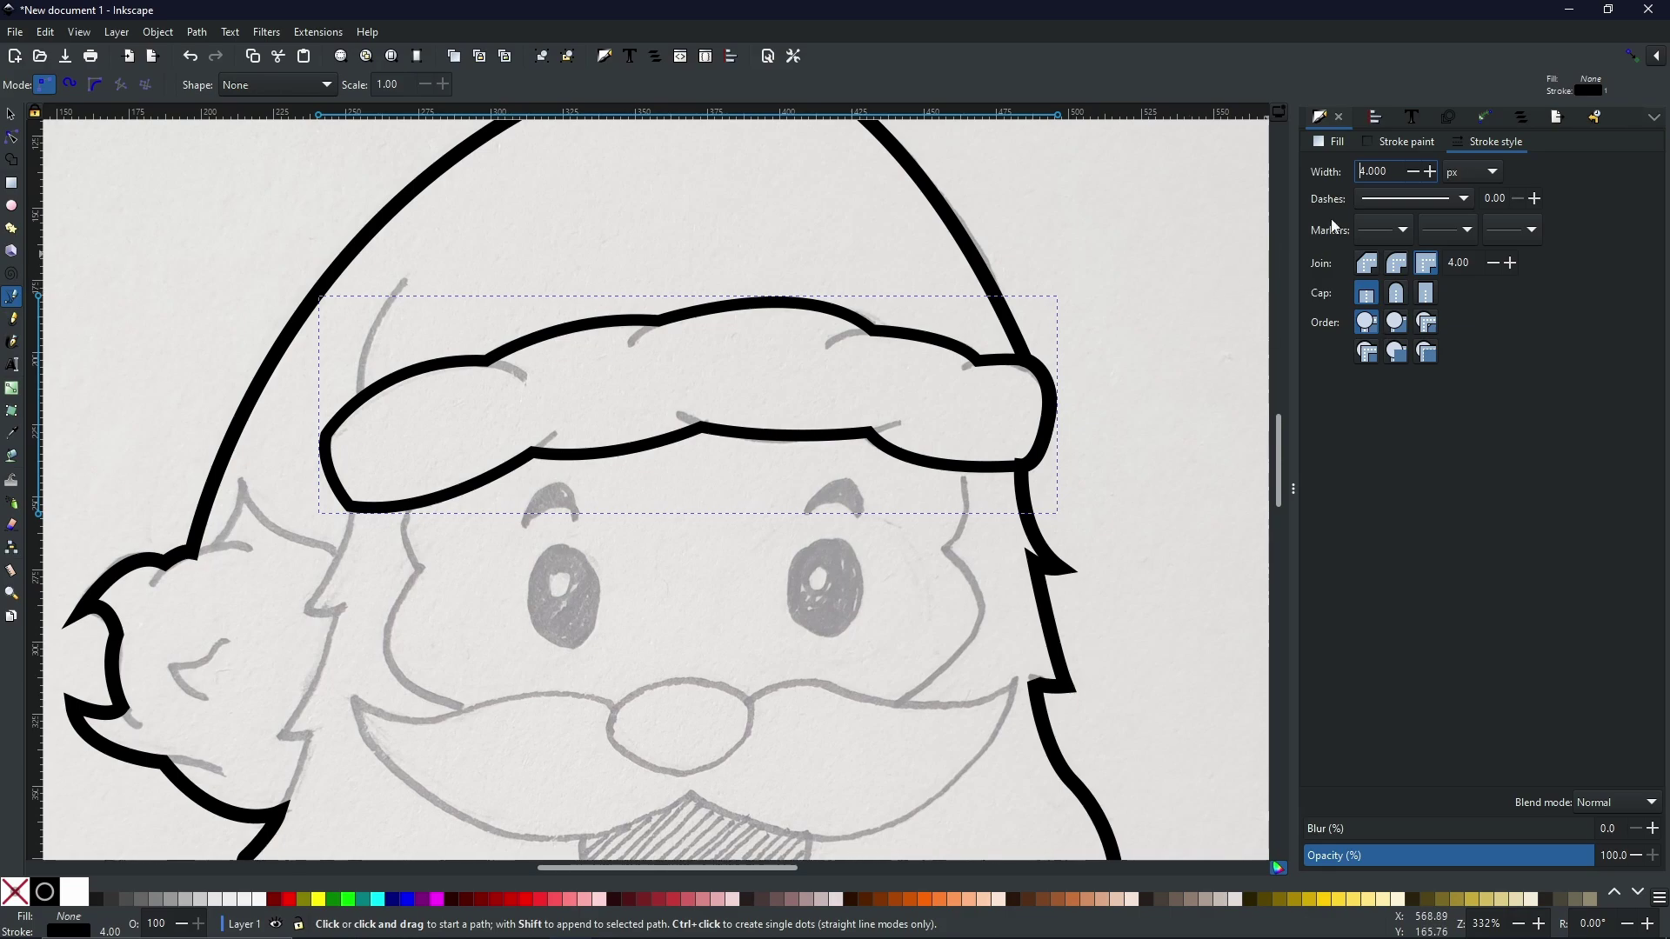
left_click_drag(1398, 172, 1358, 171)
type("3")
key("Return")
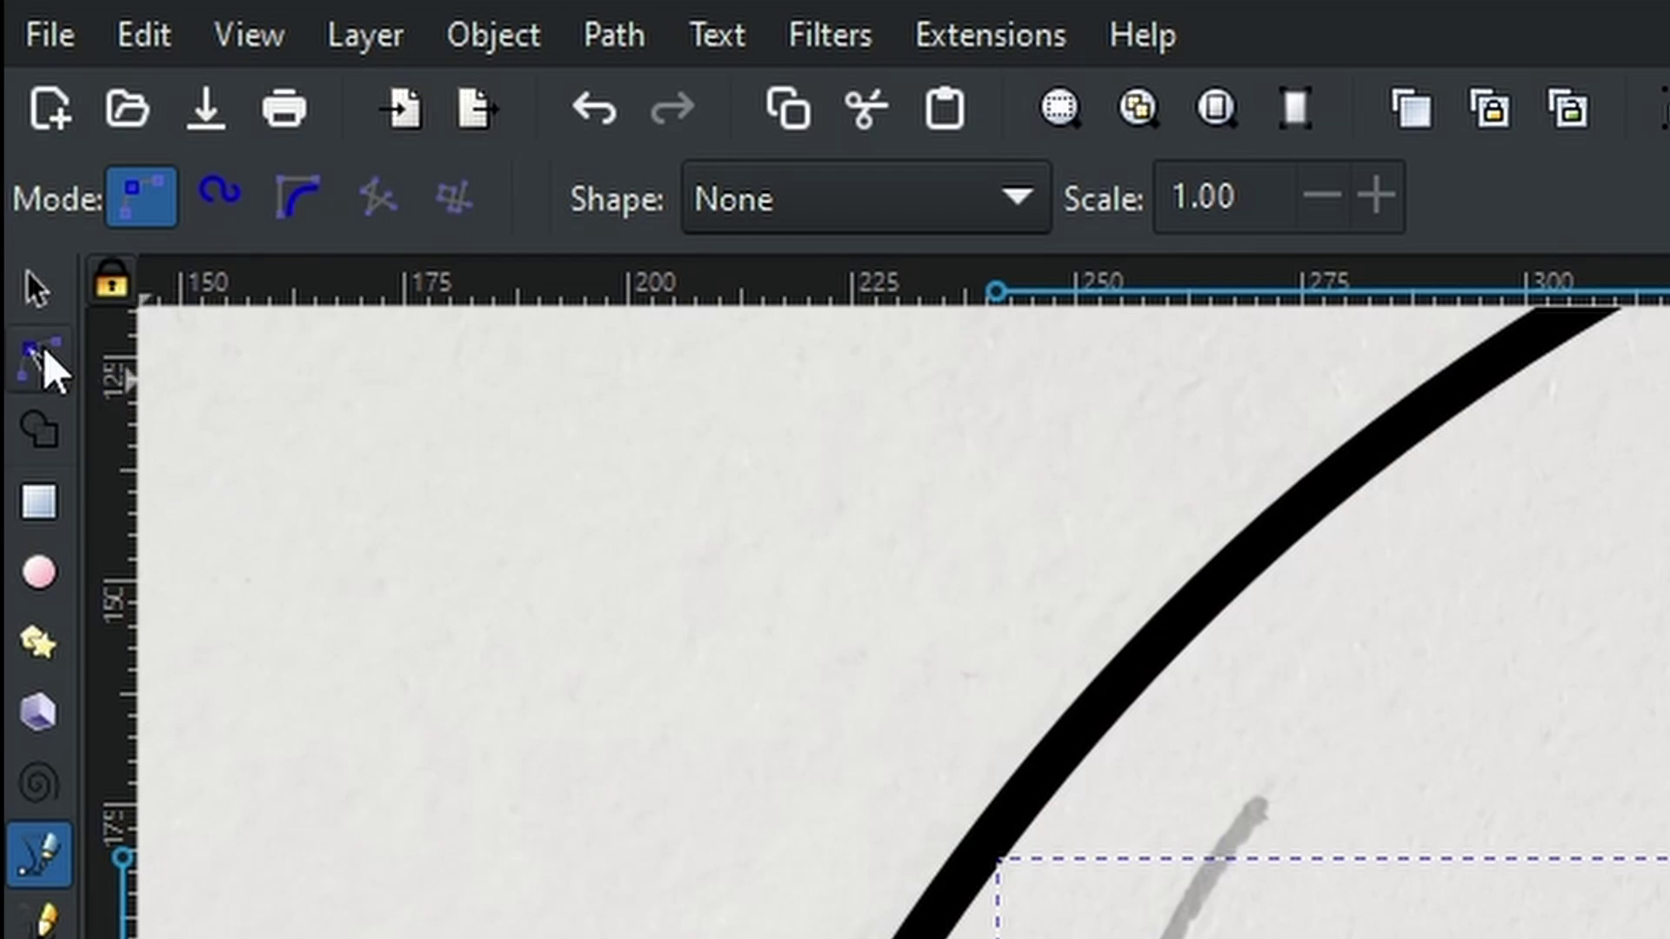
- Nudge the brim's upper right corner node inward along the thick outline, and undo a further upward move of that node
left_click(40, 361)
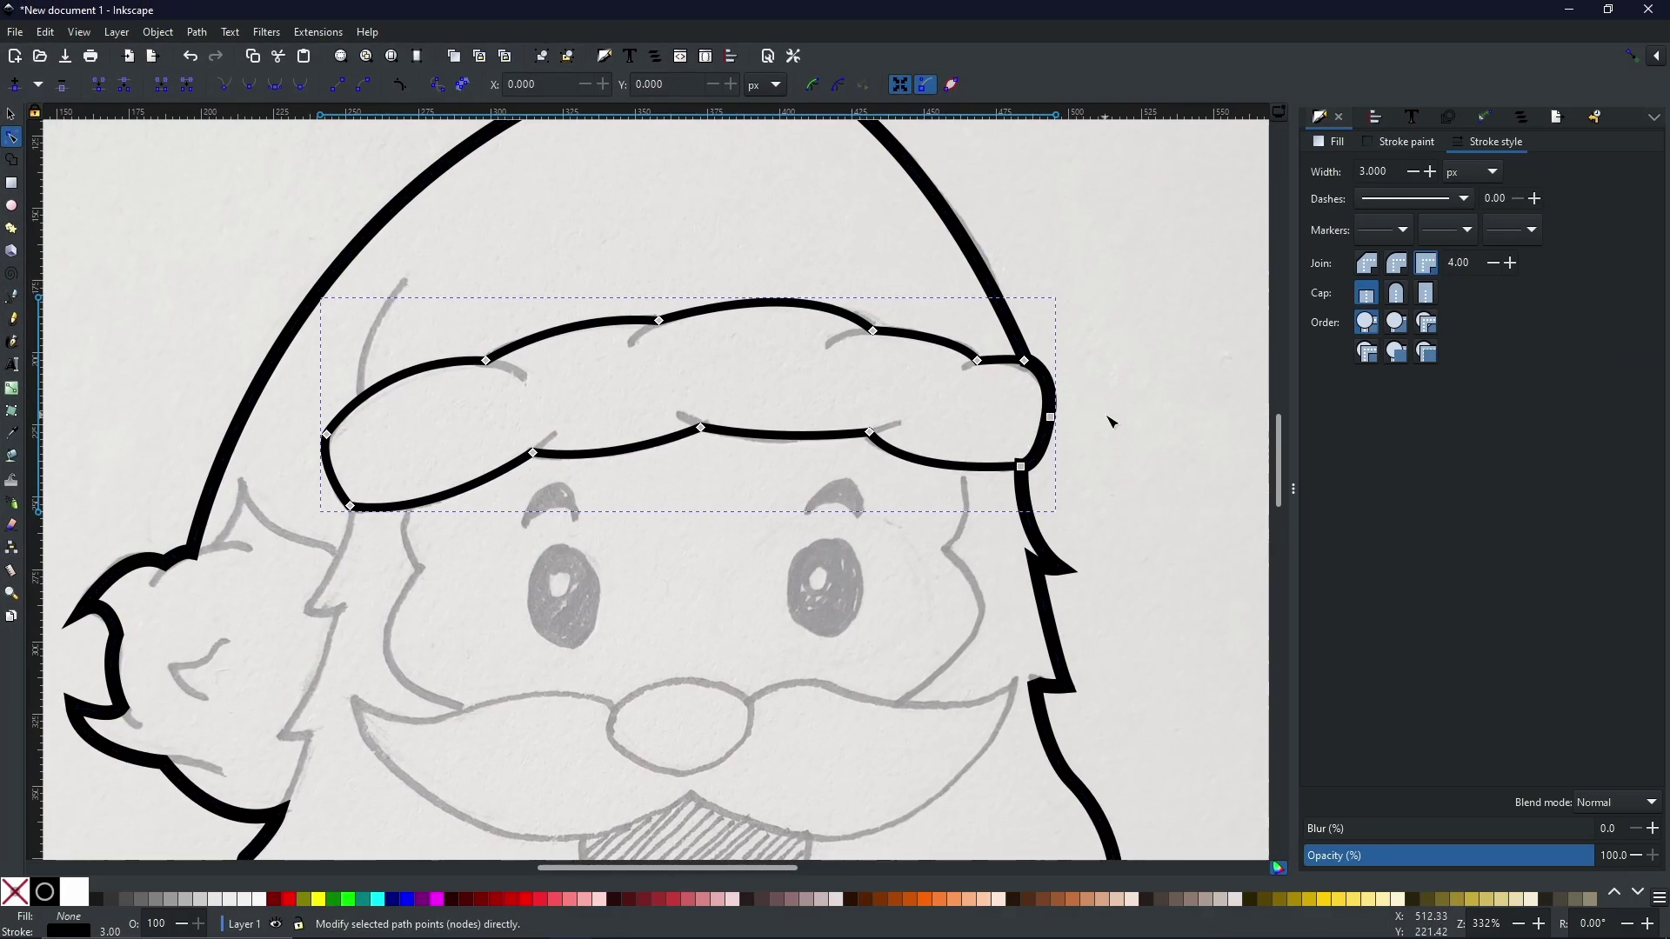
scroll(1044, 427, "up", 3)
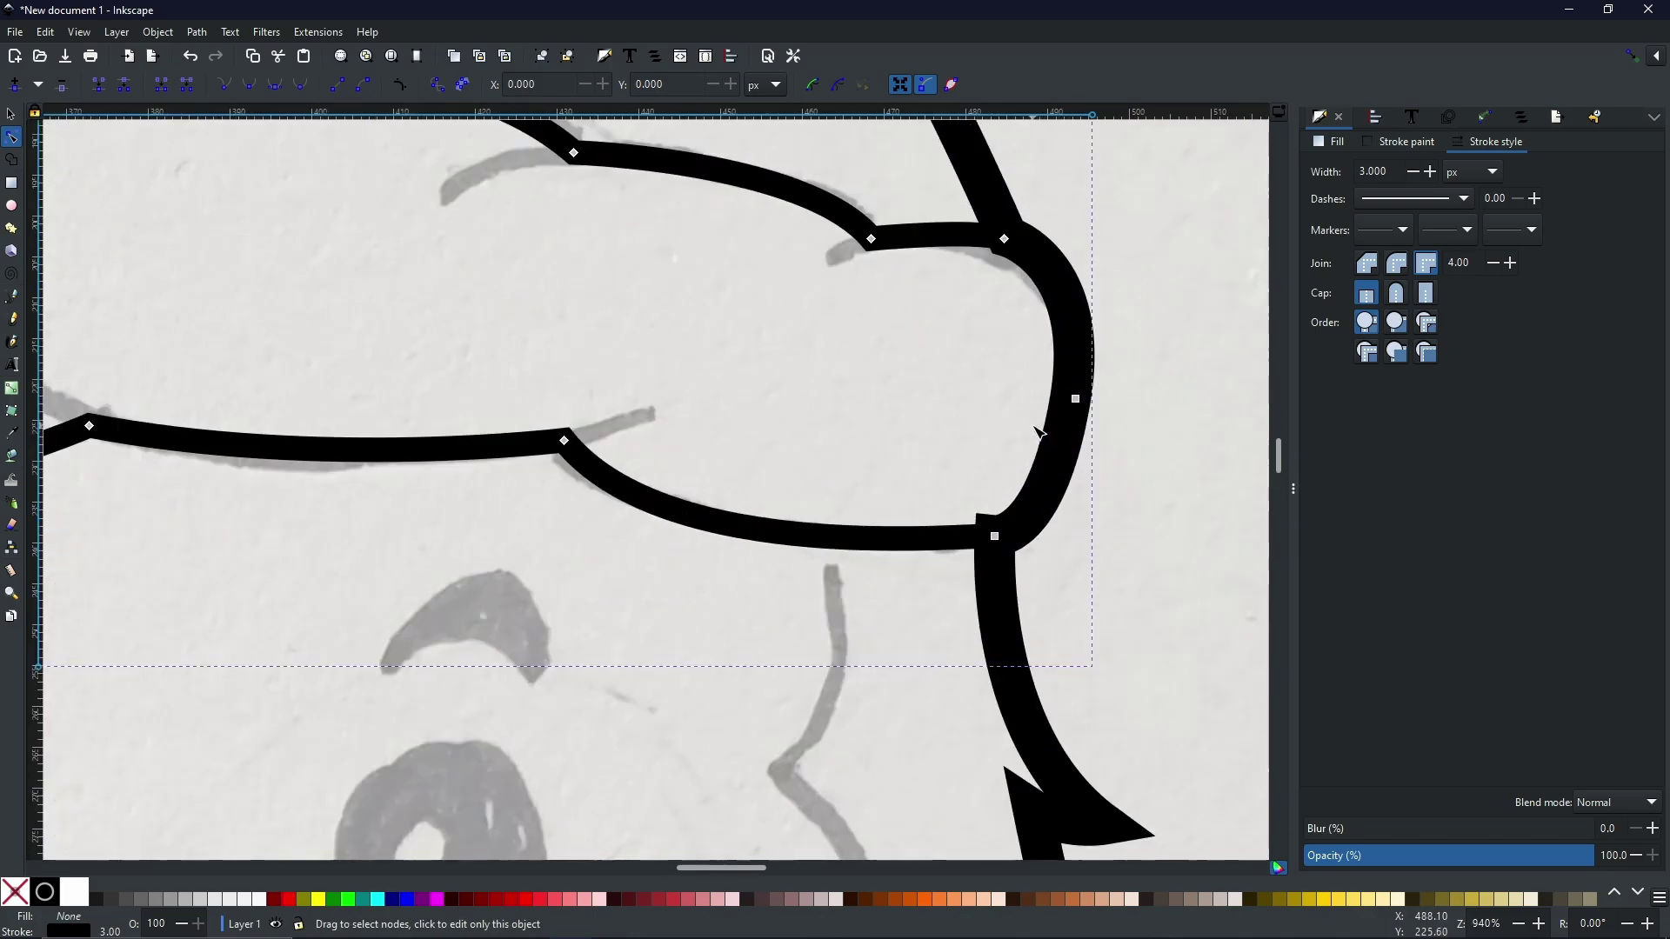
left_click(1005, 240)
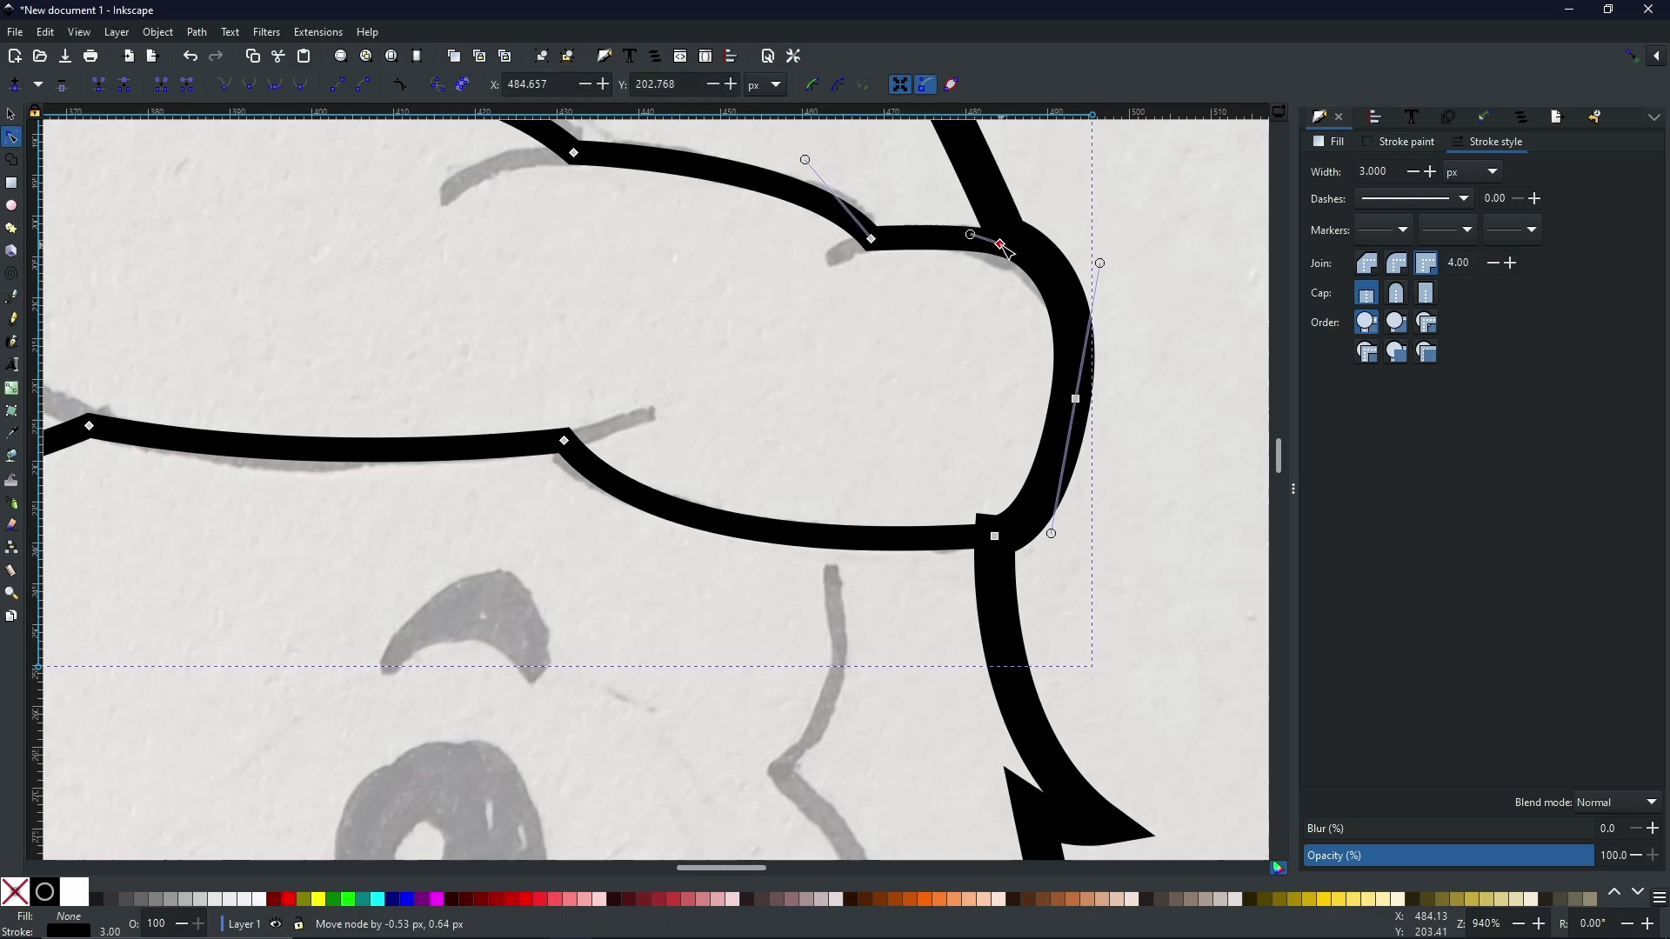
left_click_drag(994, 244, 995, 245)
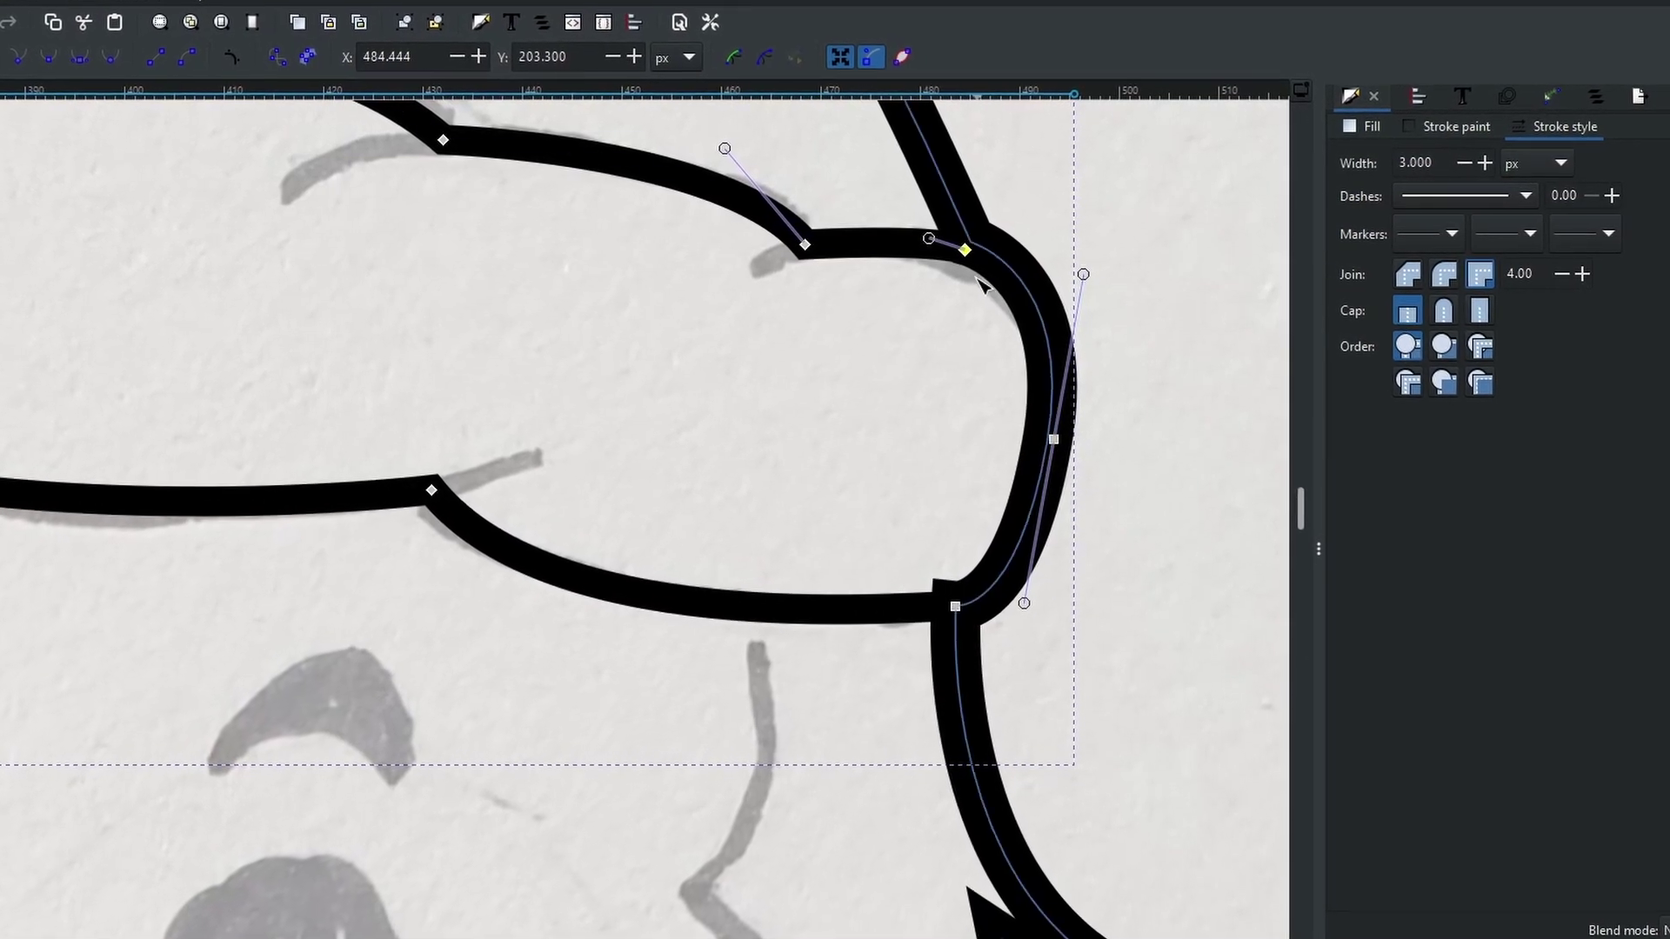
left_click_drag(968, 250, 967, 220)
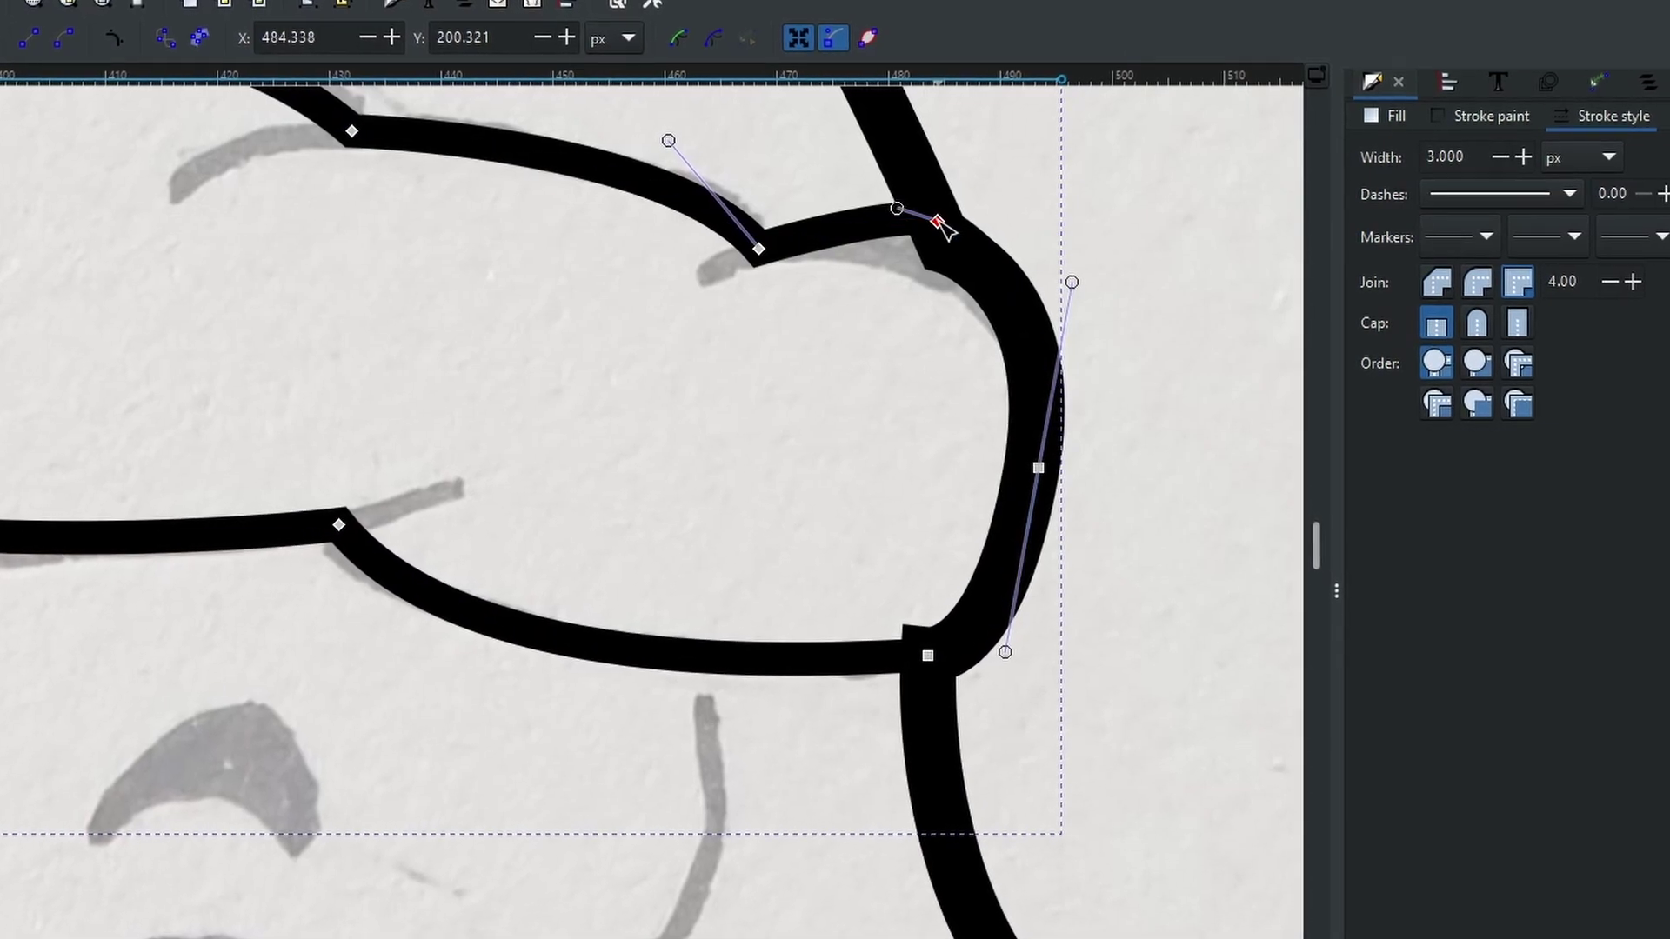
key("ctrl+z")
- Raise the brim's lower right corner node slightly and adjust its handle so the junction blends into the outer outline
left_click_drag(918, 674, 1012, 578)
left_click_drag(962, 655, 950, 659)
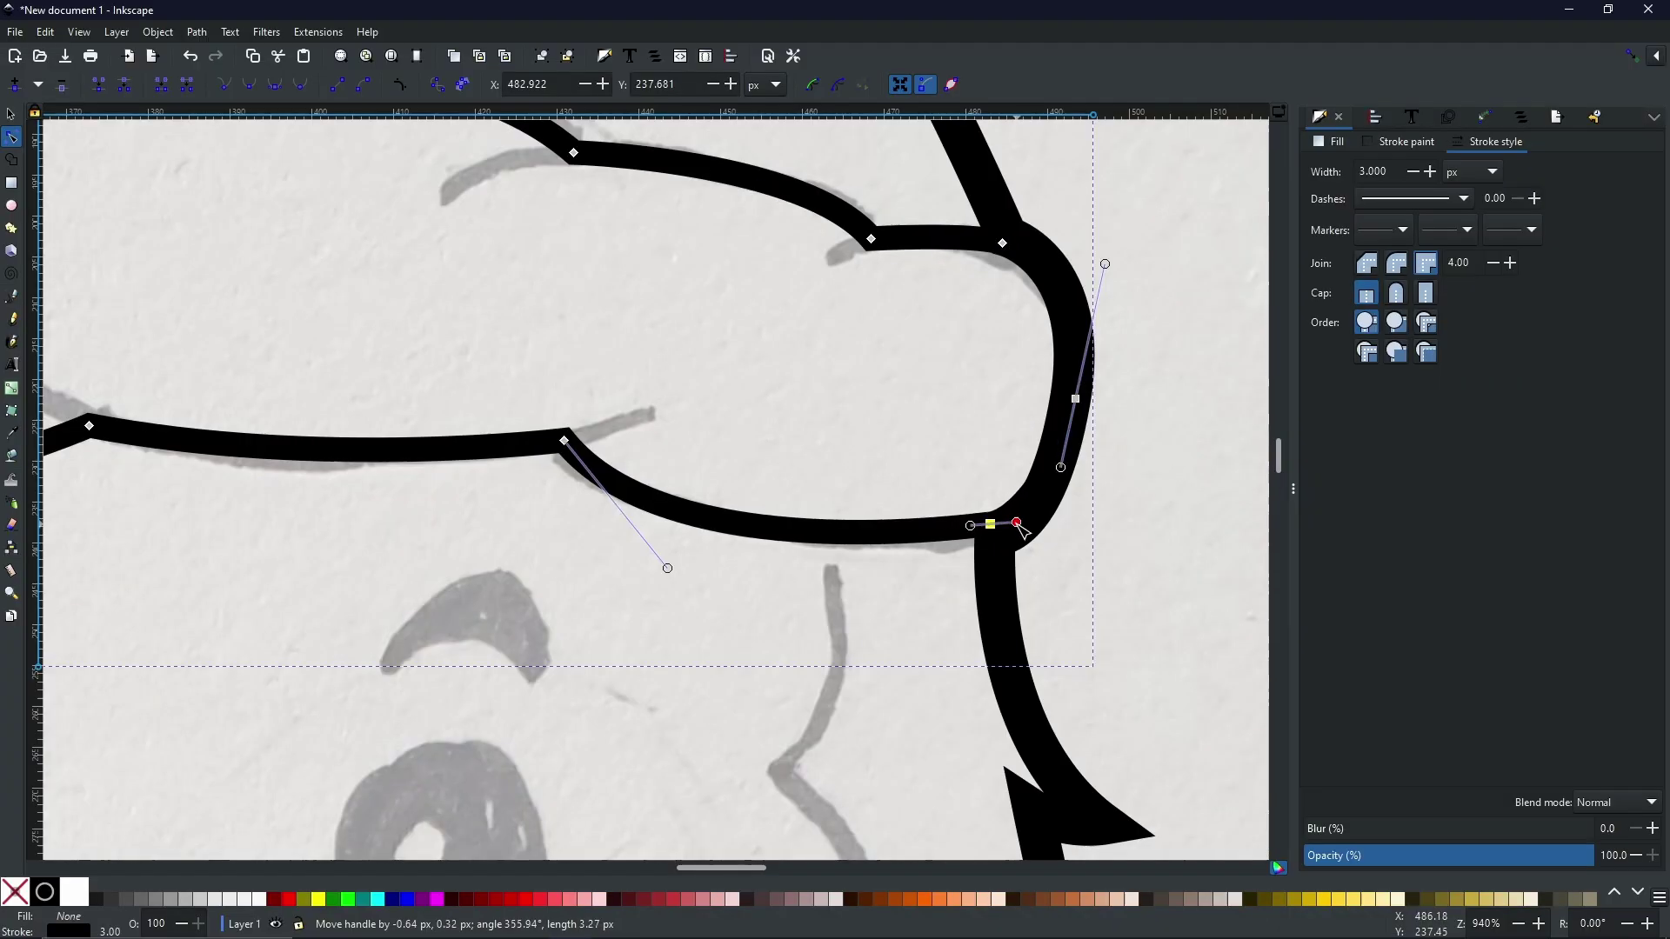
left_click_drag(1020, 527, 1021, 525)
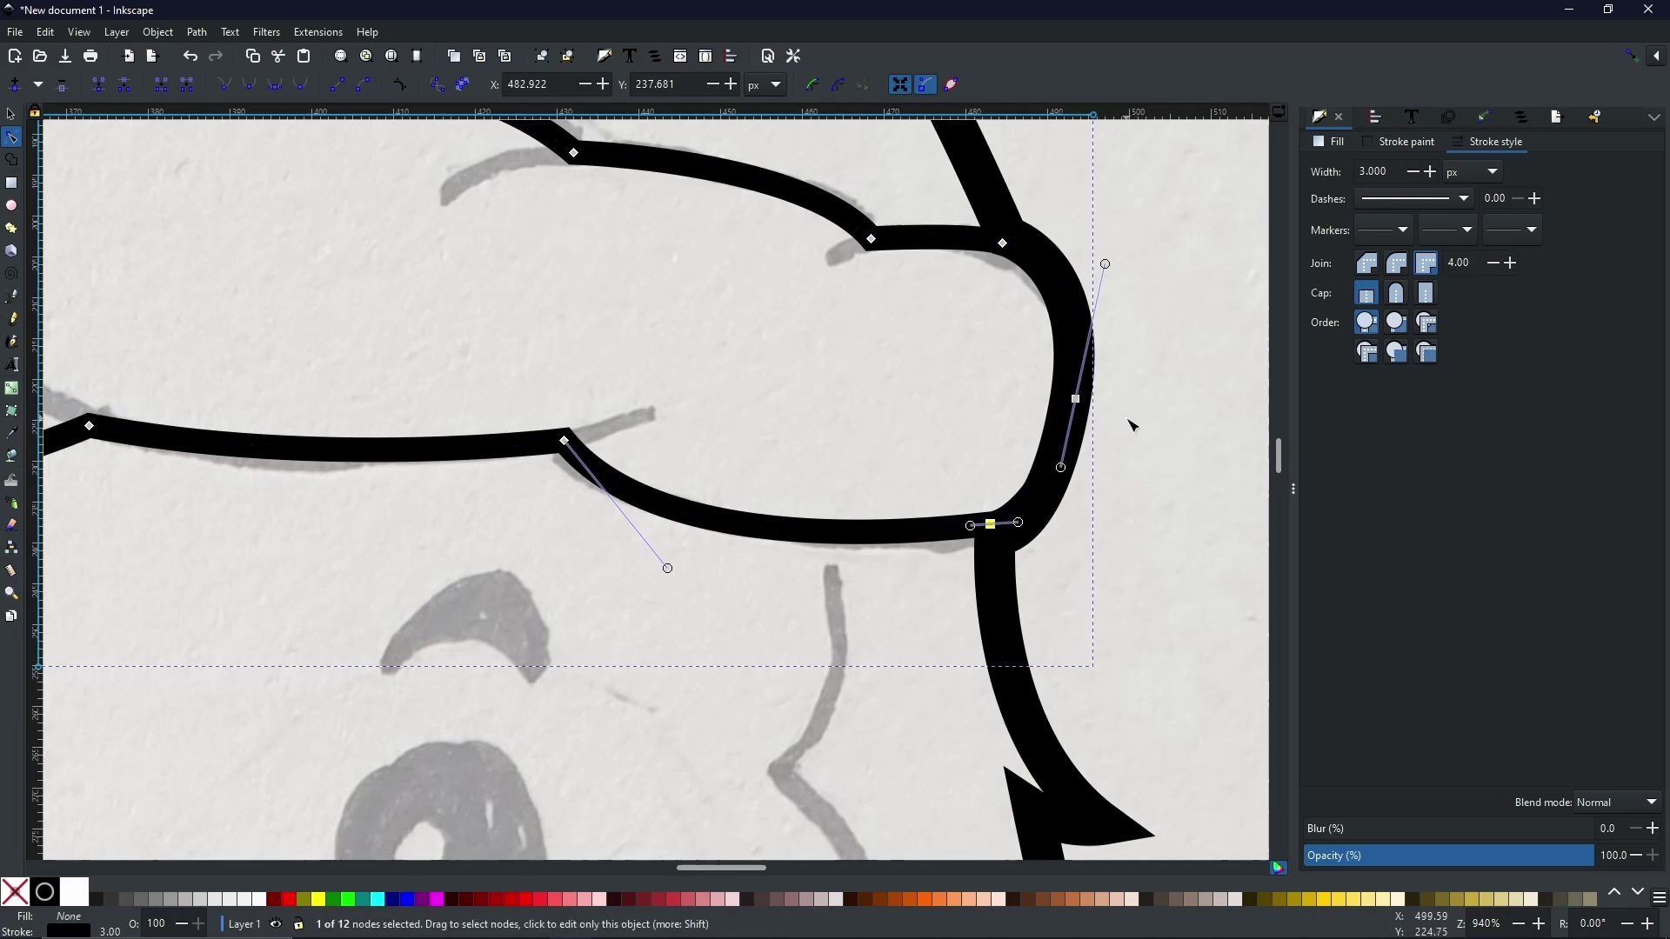
key("s")
- Trace the jagged beard edge with the Pen tool from the brim's lower left corner down to the outline under the pompom
scroll(879, 471, "down", 4)
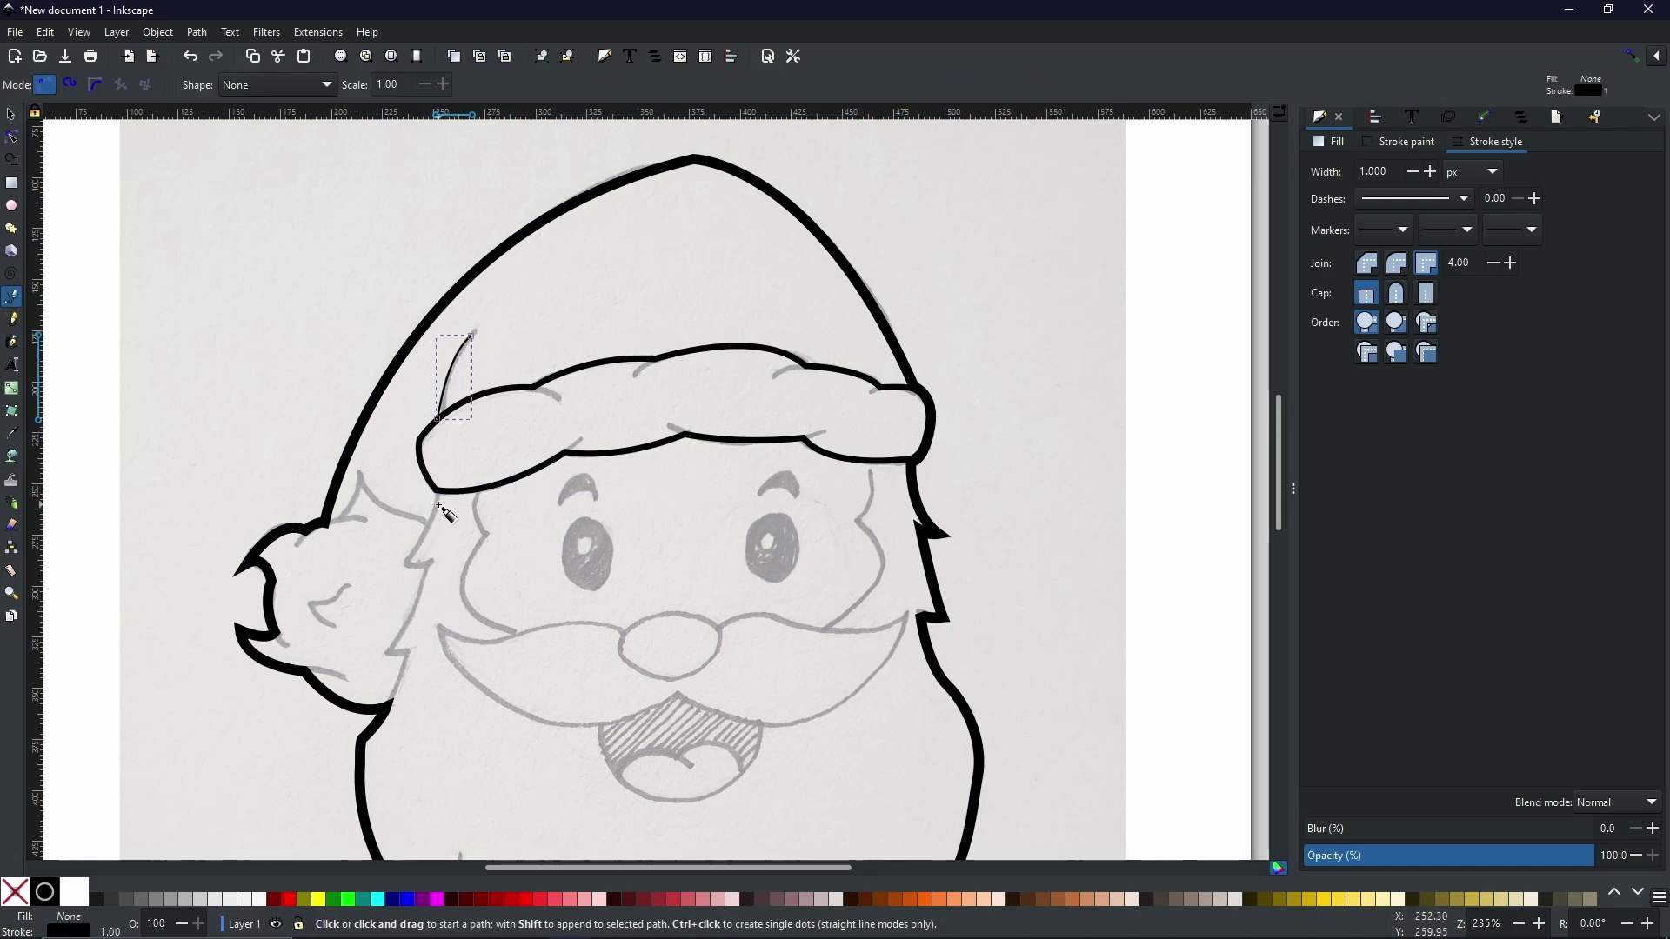
left_click(437, 492)
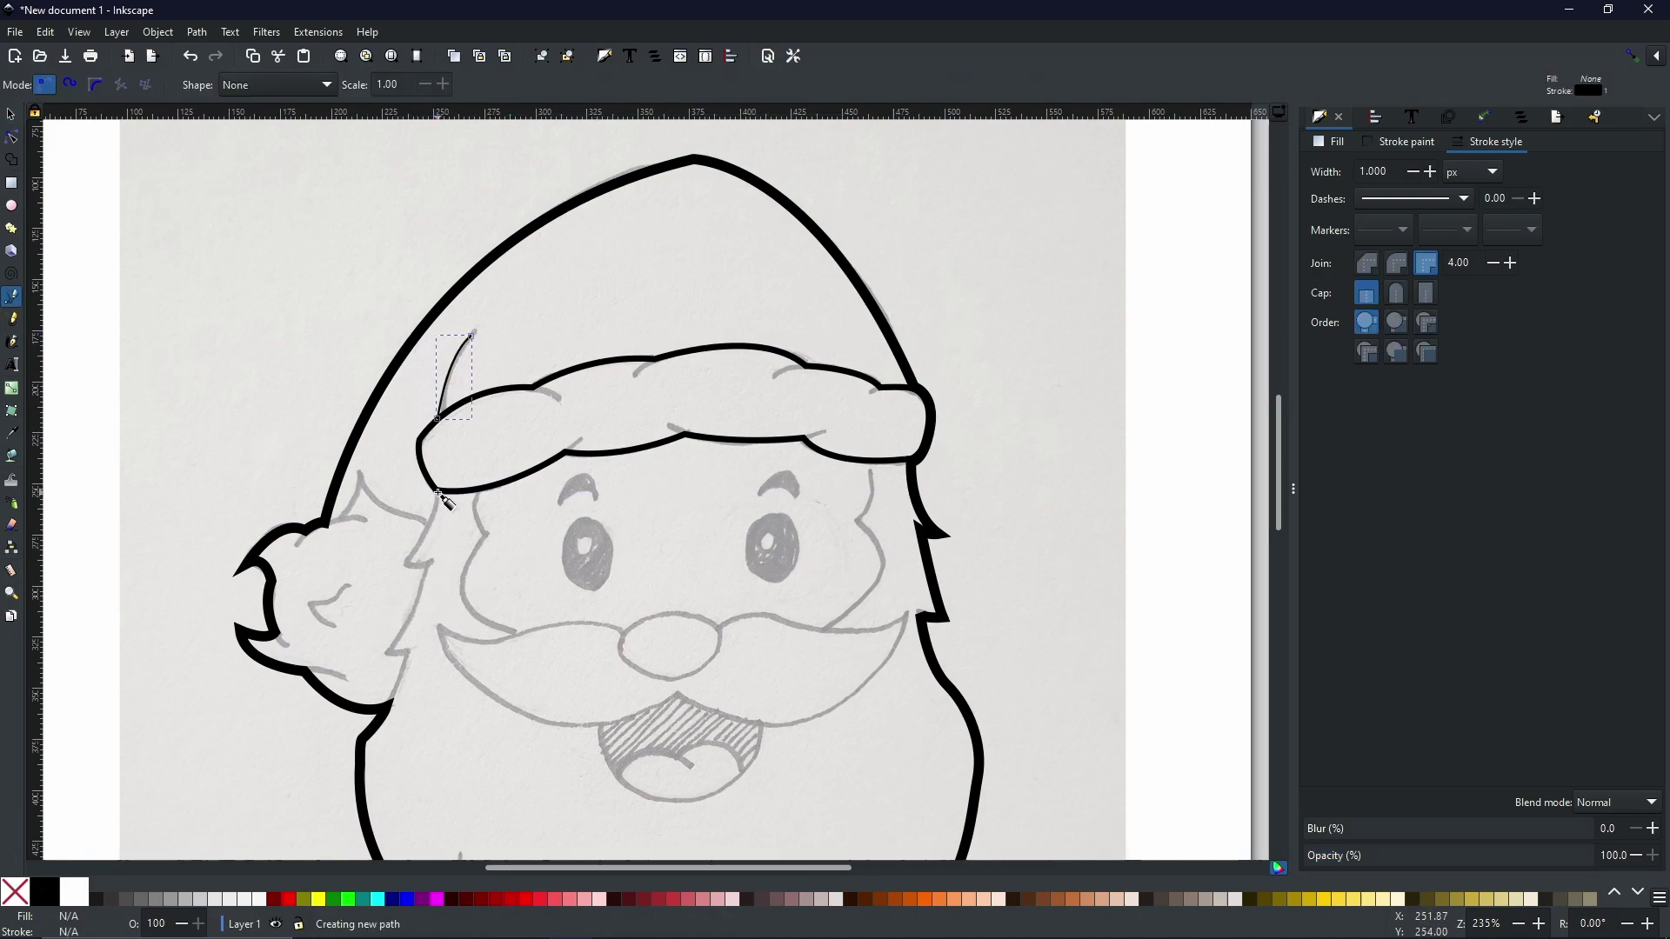
mouse_move(410, 565)
left_mouse_down()
mouse_move(383, 600)
mouse_move(441, 559)
left_mouse_up()
left_click(409, 566)
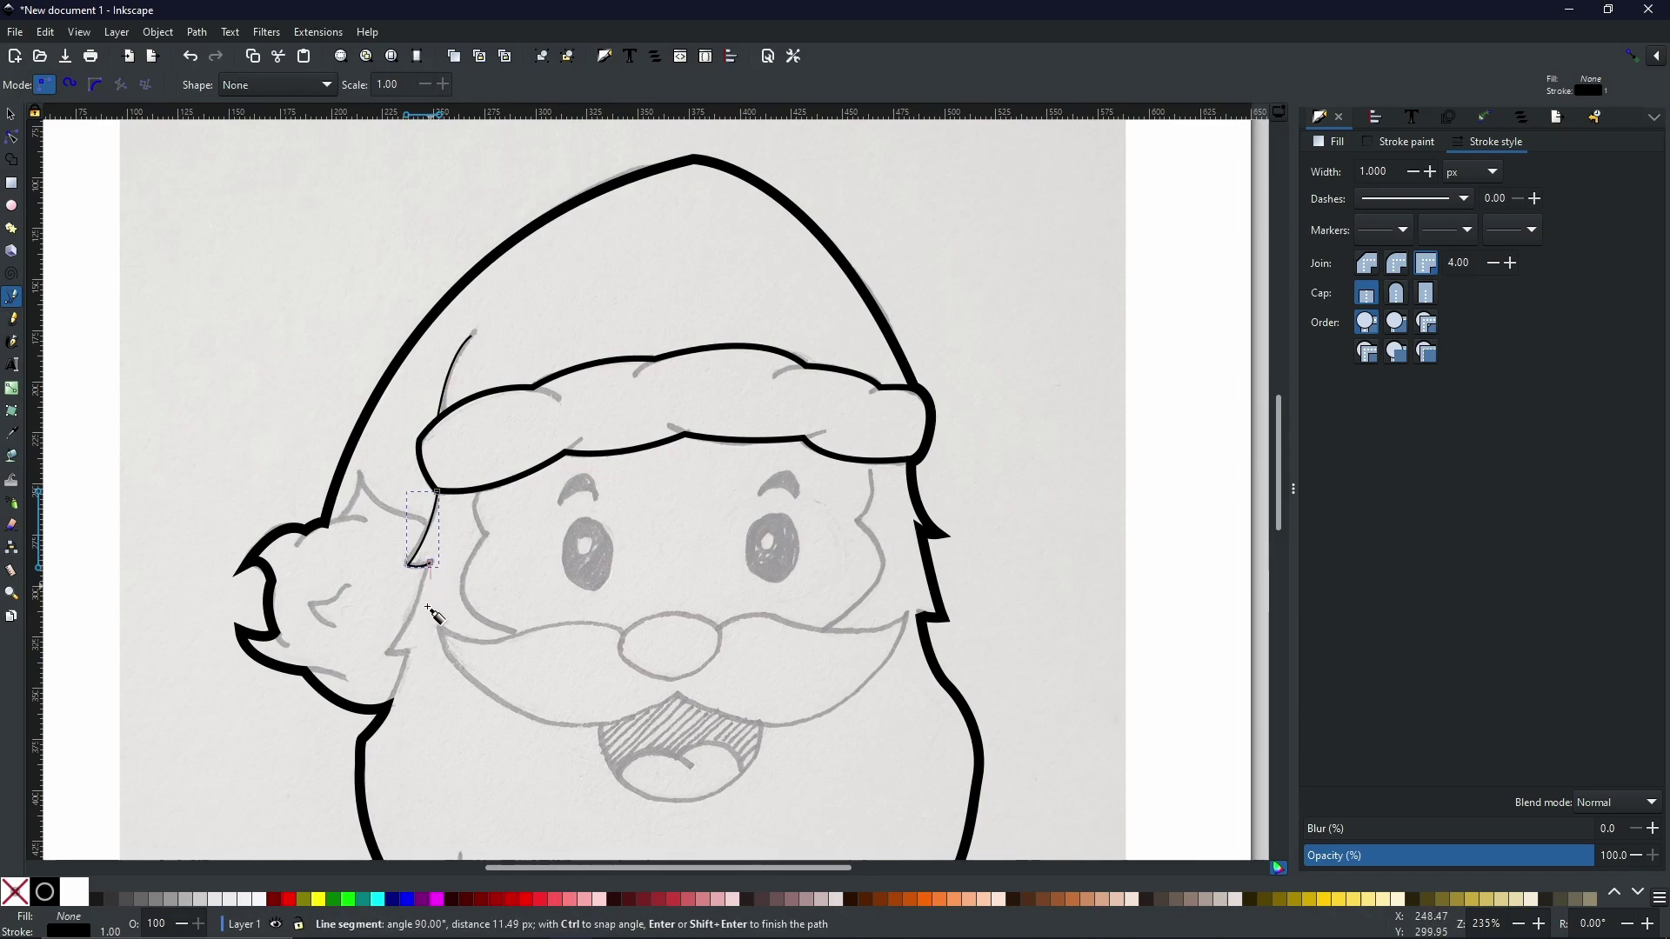
left_click_drag(388, 656, 353, 690)
key("Return")
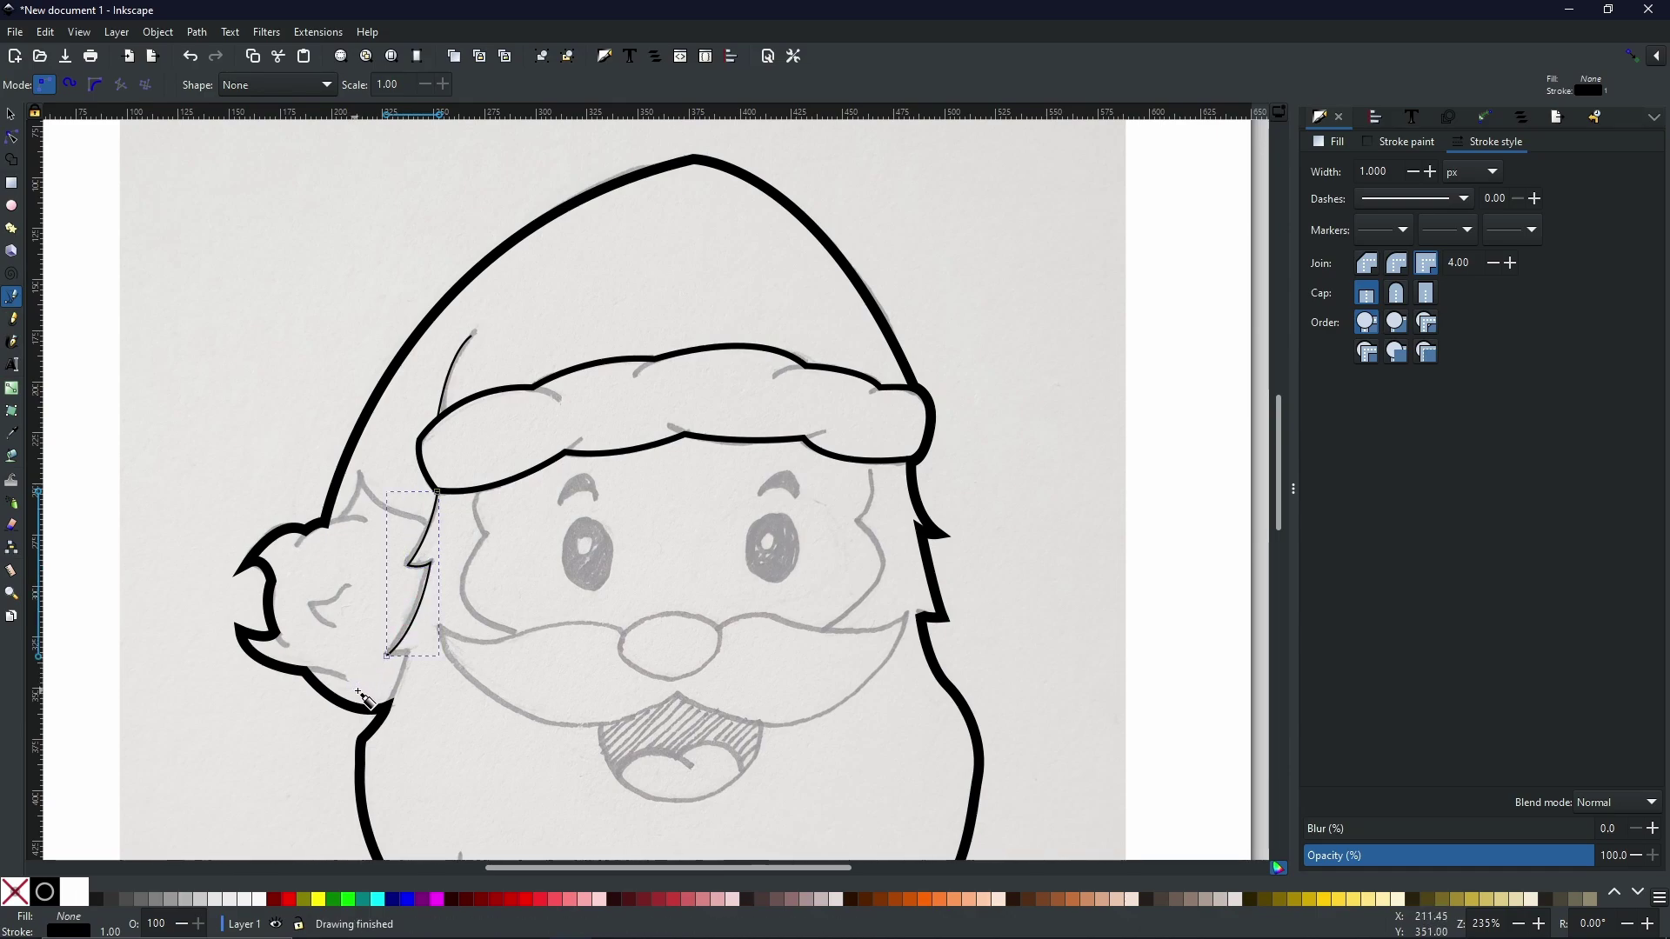
left_click(386, 657)
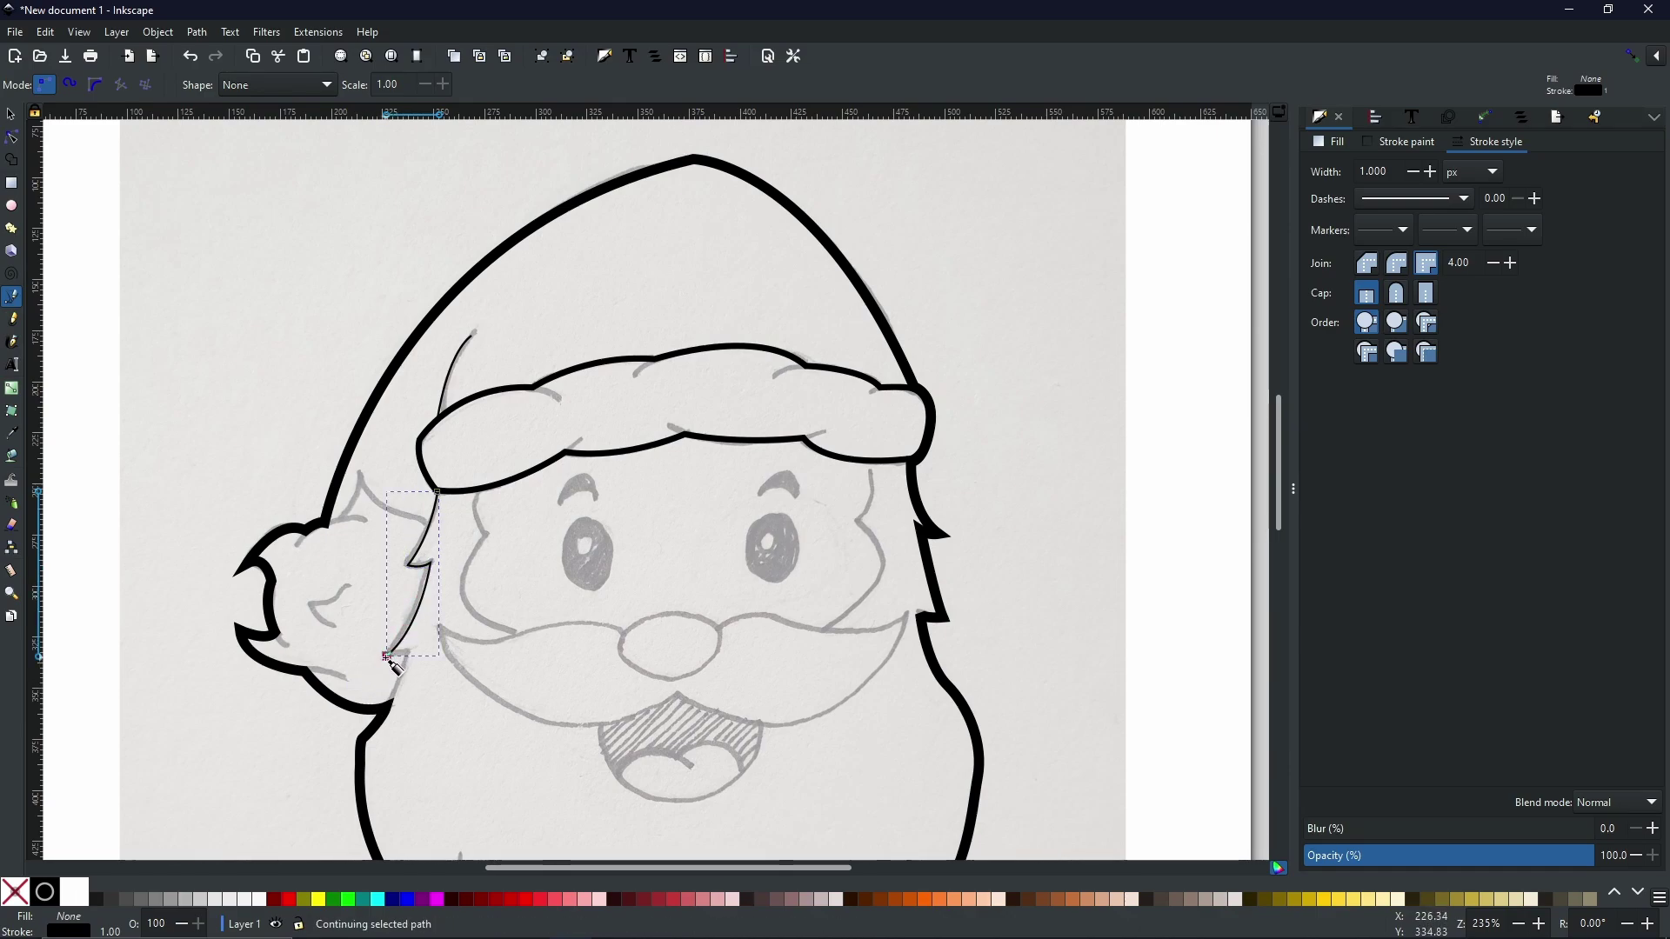
left_click_drag(410, 653, 421, 651)
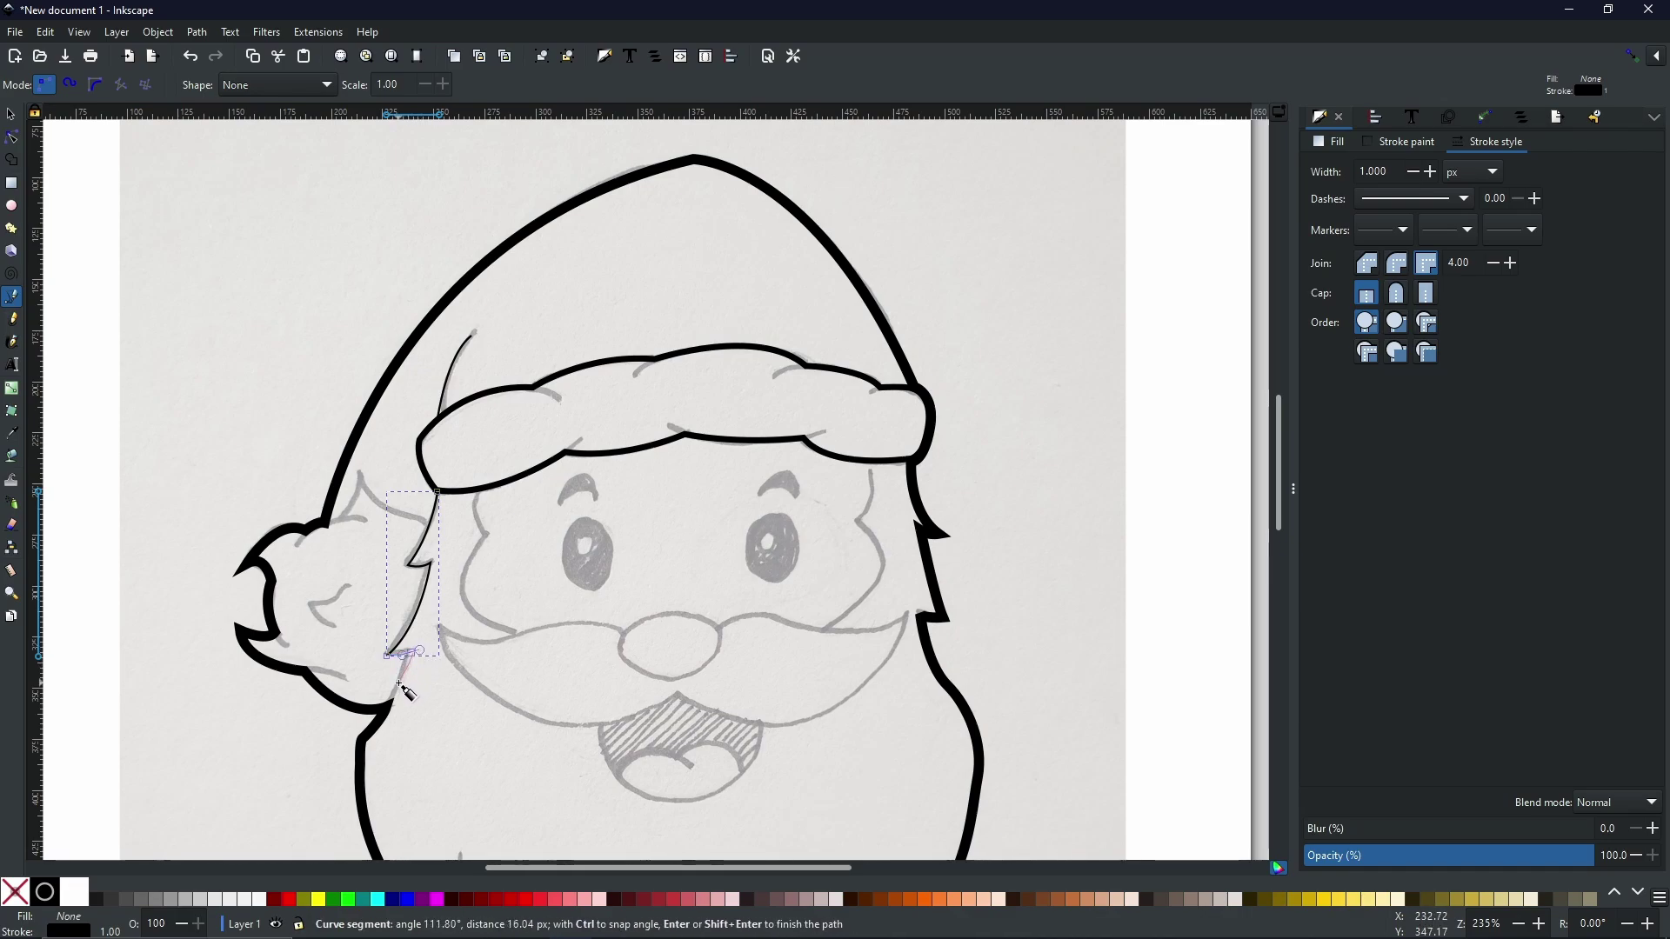
key("Return")
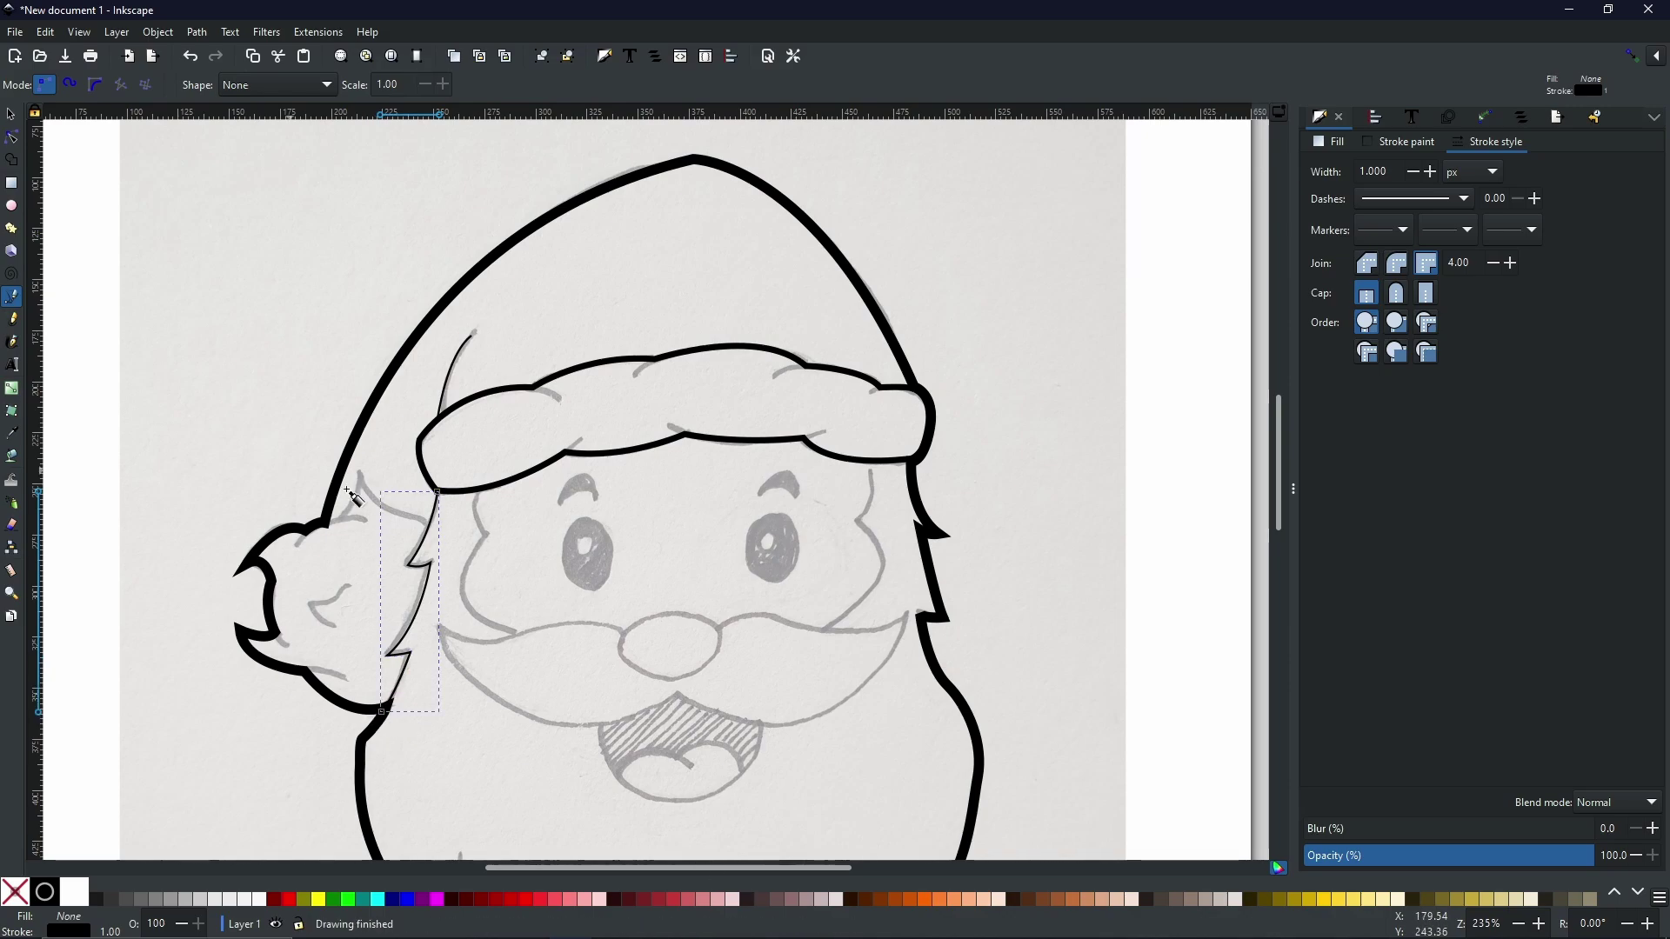
- Trace the pompom's upper fur edge from the beard to the pointed tuft, plus the short curved fur line below it
left_click_drag(392, 513, 327, 534)
key("Return")
left_click(392, 513)
key("Return")
left_click(358, 477)
key("Return")
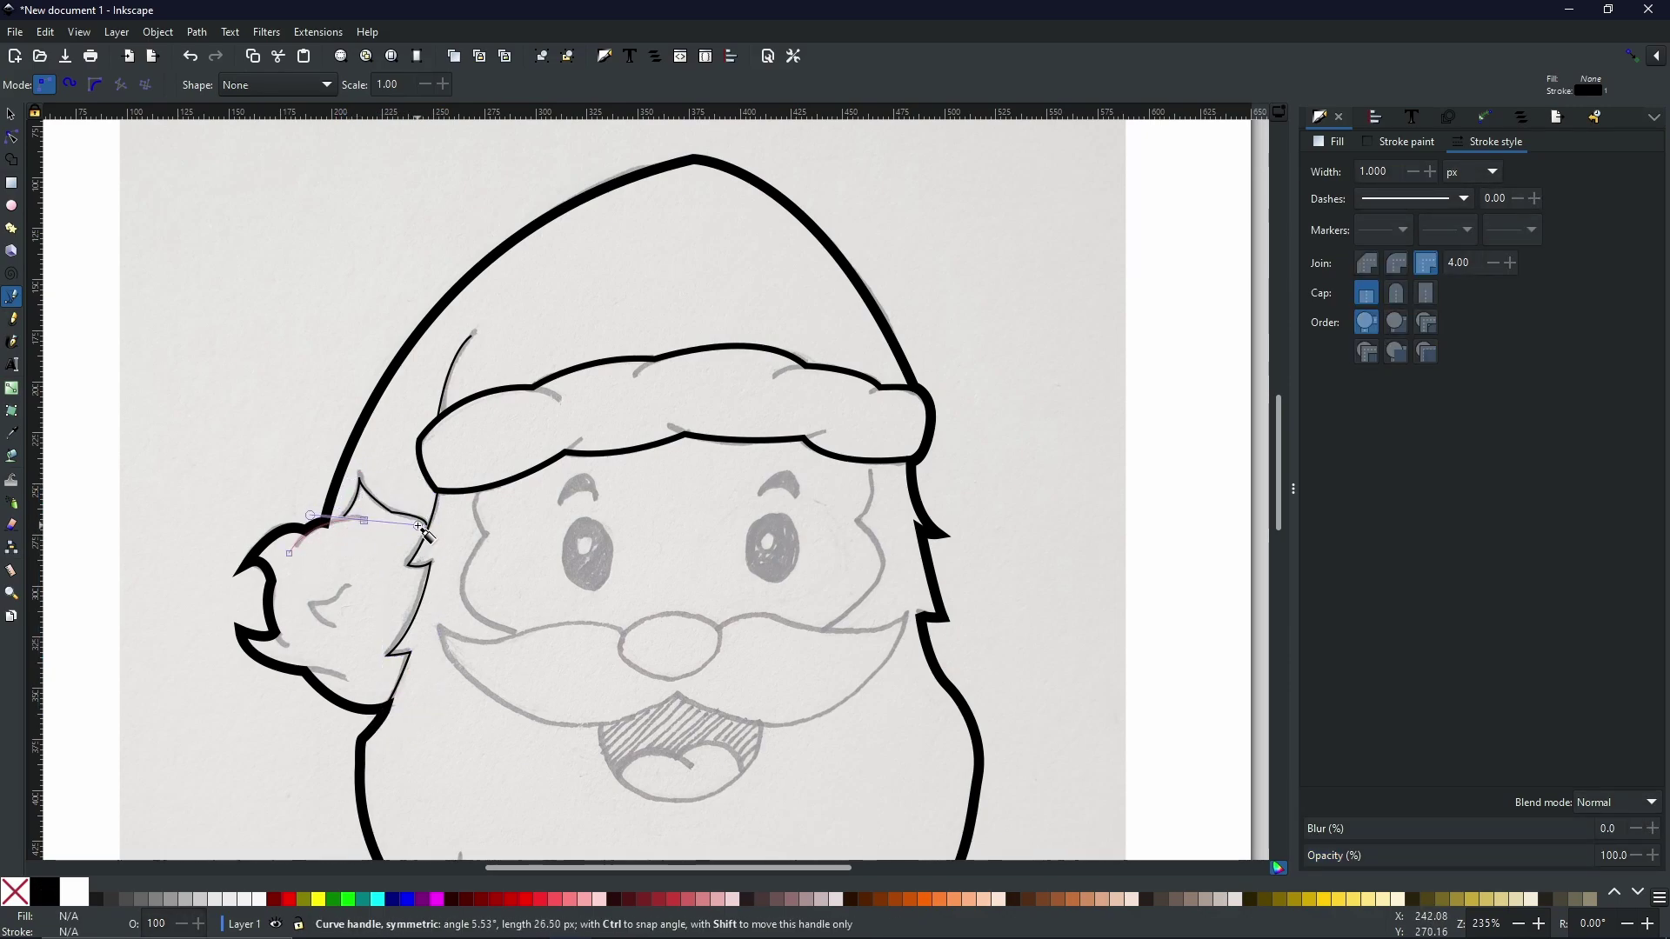
- Trace two short fur lines inside the pompom, one at its lower left tuft and one along its lower edge
left_click(277, 636)
left_click(289, 647)
key("Return")
left_click(301, 673)
left_click_drag(348, 676, 370, 694)
key("Return")
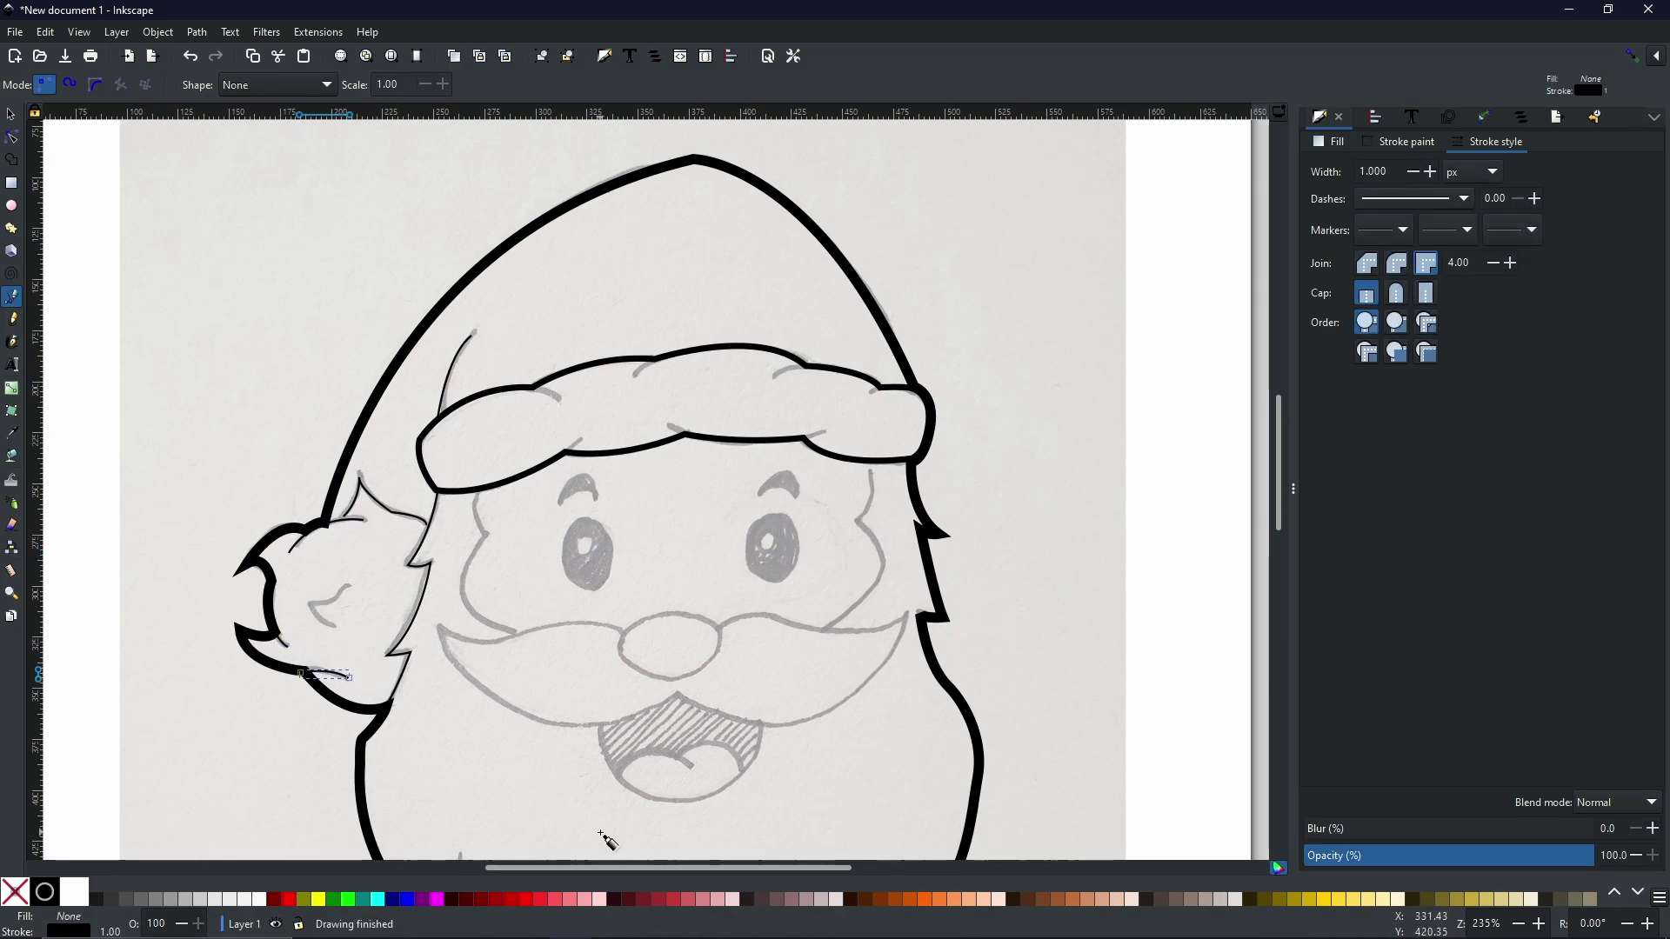
- Trace the short crease rising from the notch on the beard's lower left side, and undo the resulting path
mouse_move(608, 839)
left_mouse_down()
mouse_move(606, 725)
mouse_move(515, 414)
left_mouse_up()
scroll(371, 442, "up", 3)
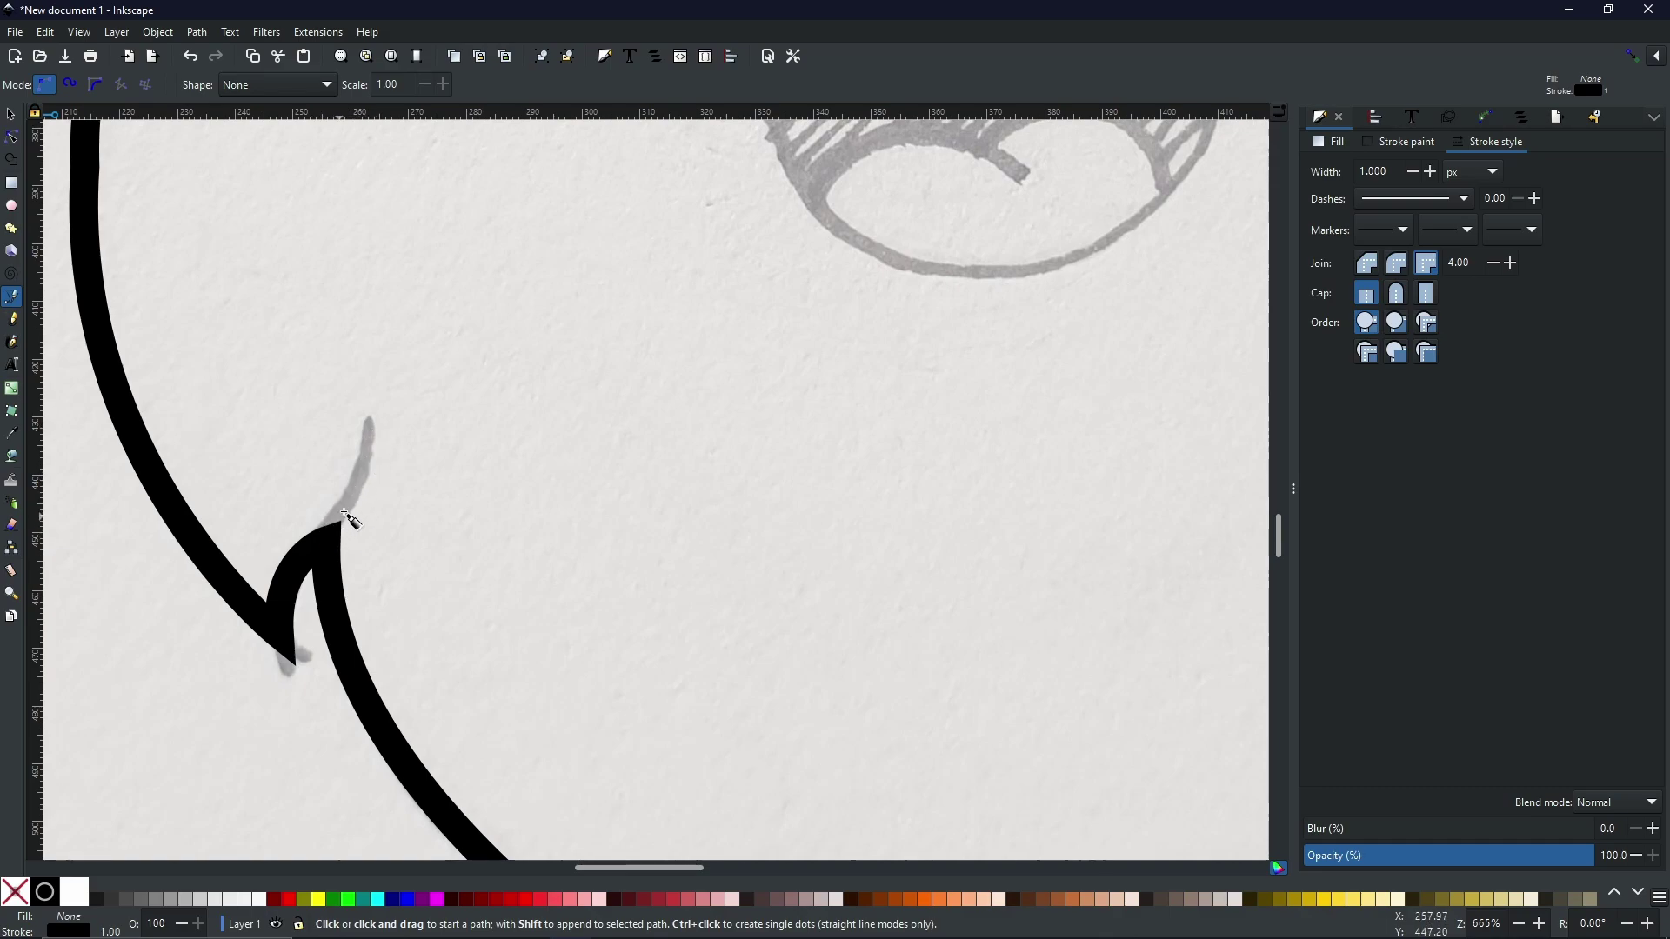
left_click(313, 543)
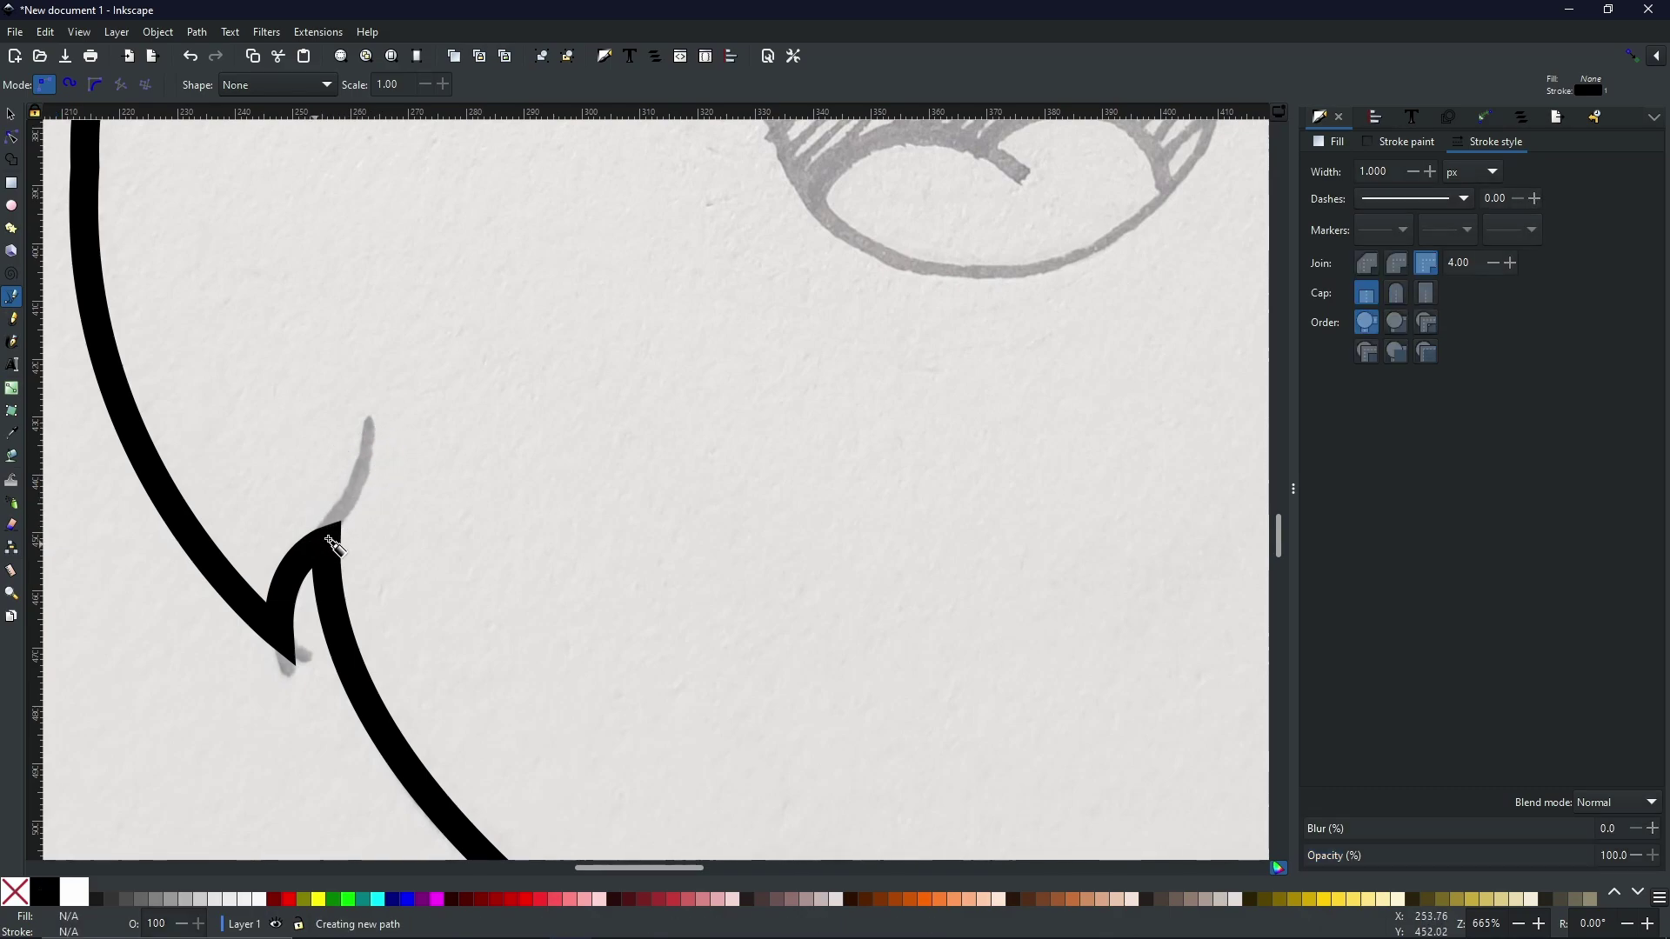
left_click_drag(365, 417, 366, 370)
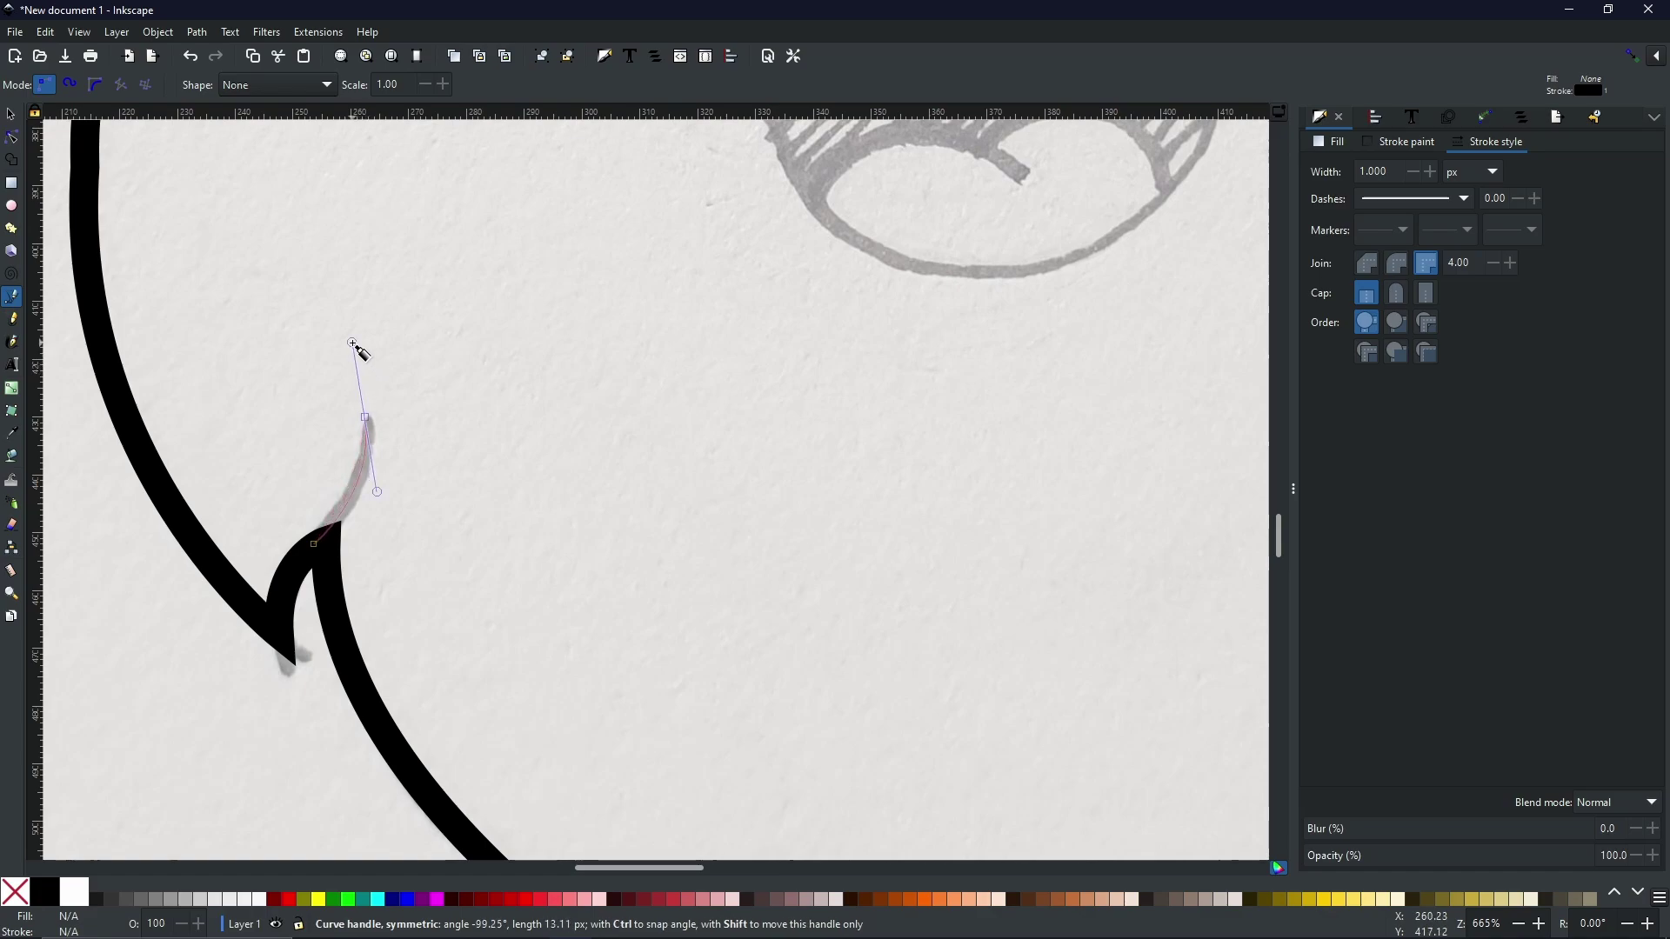
key("Return")
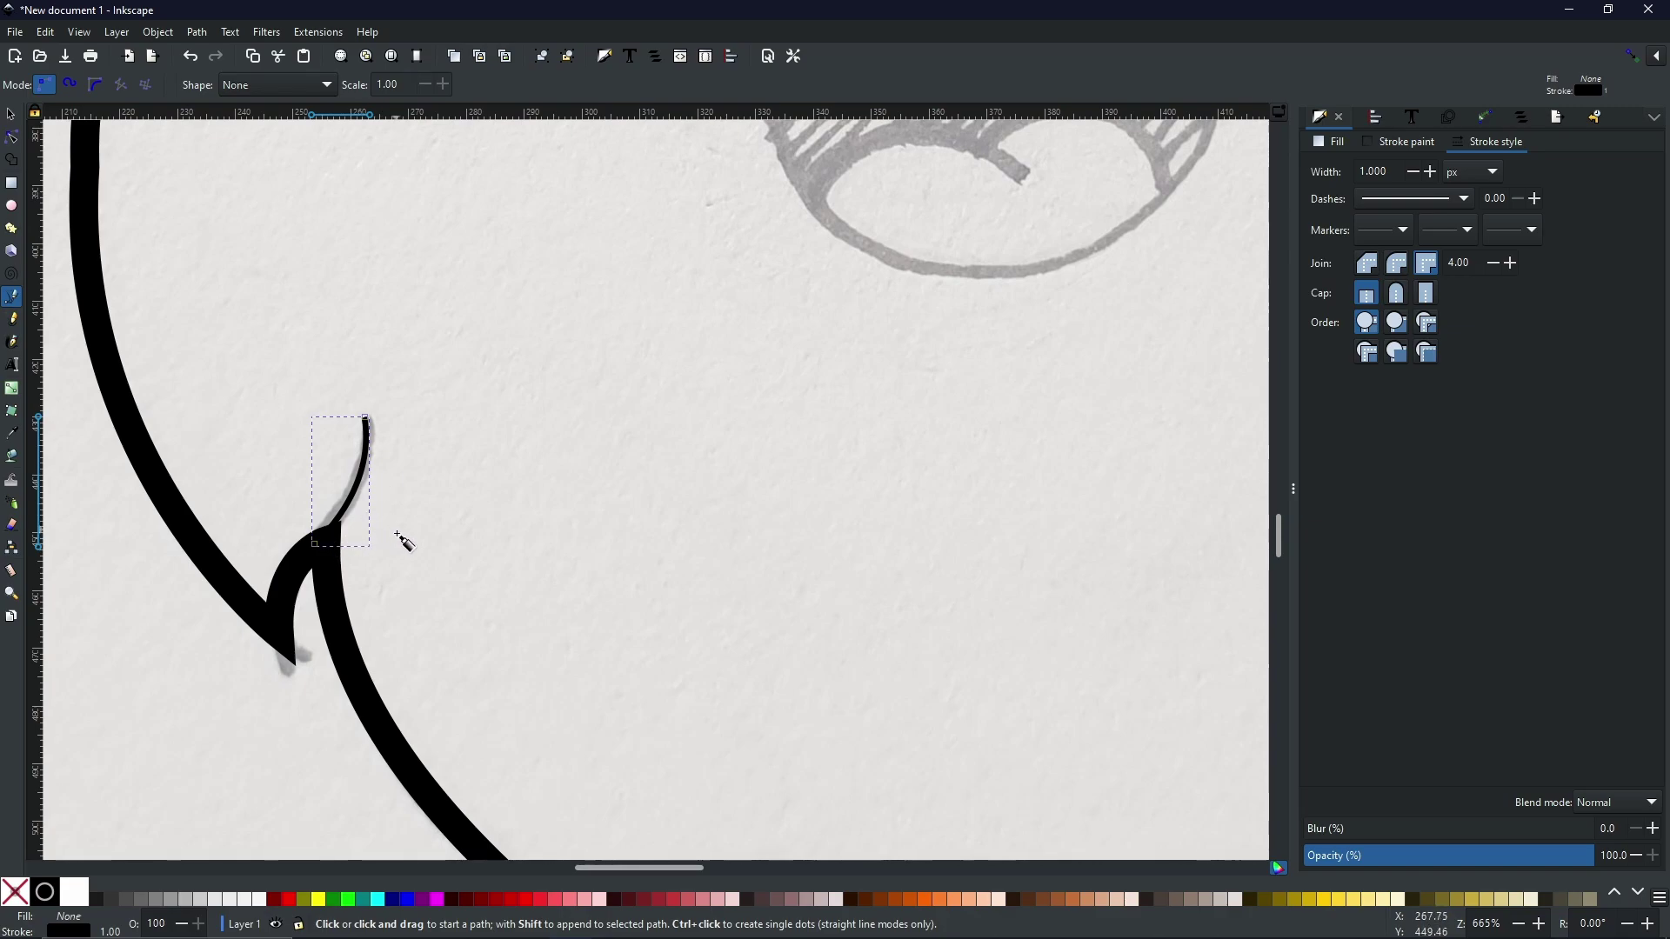
key("ctrl+z")
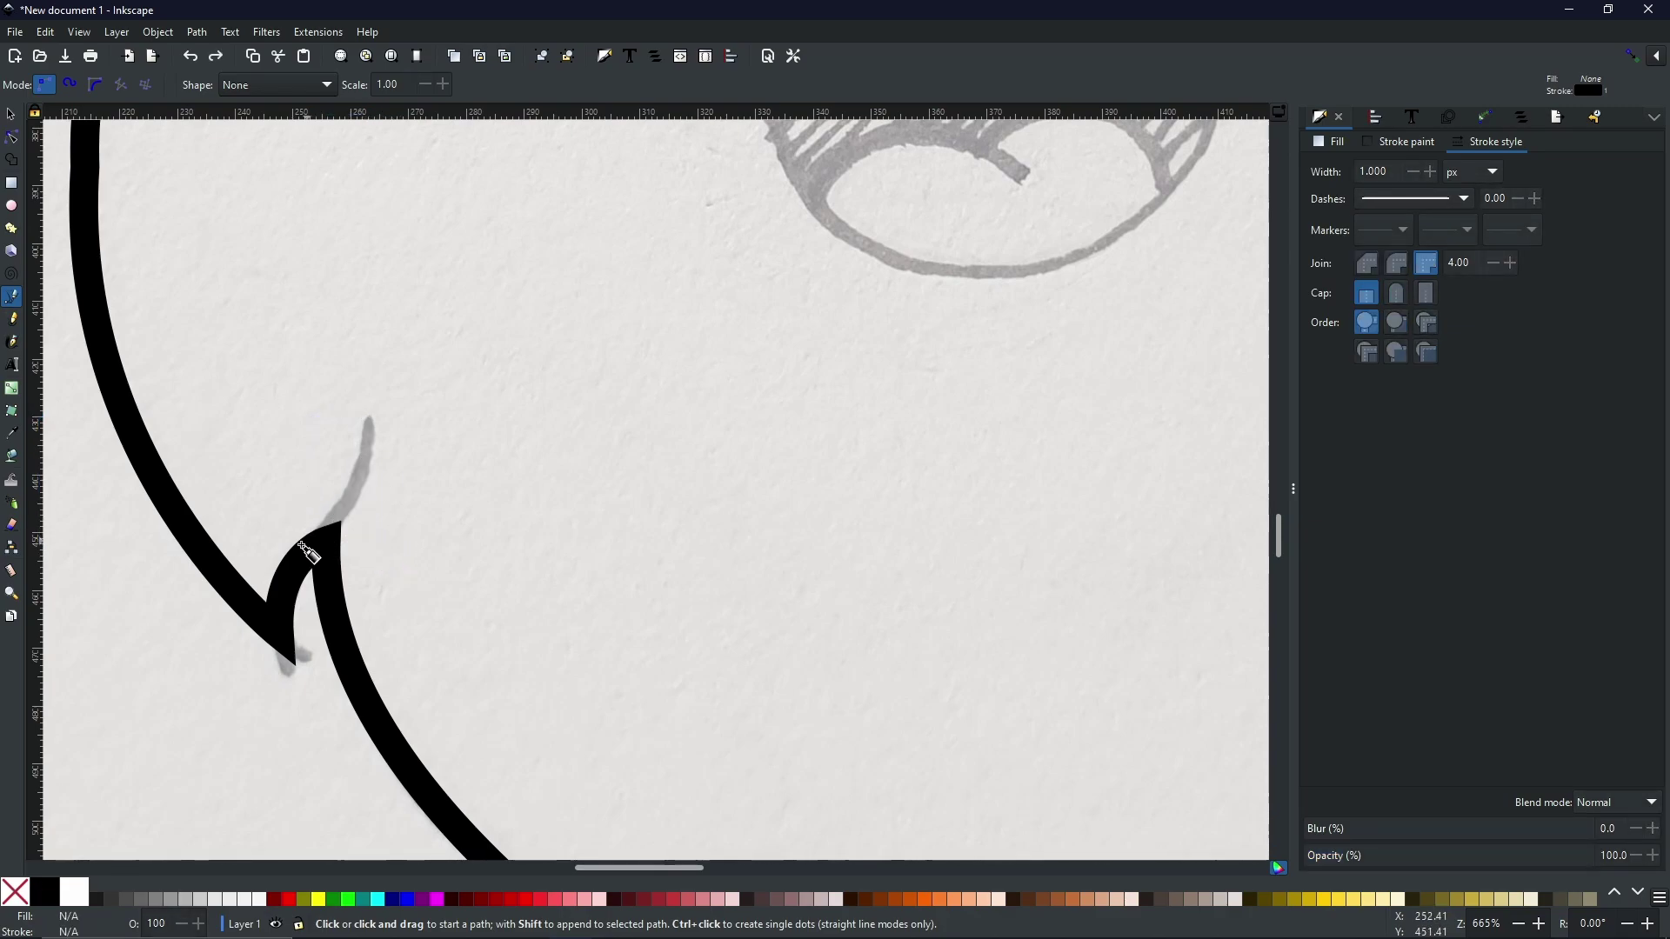
- Draw a curve about 21 px wide from the beard's lower left notch, ending beyond the sketched crease, and set its stroke width to 3 px
left_click(306, 548)
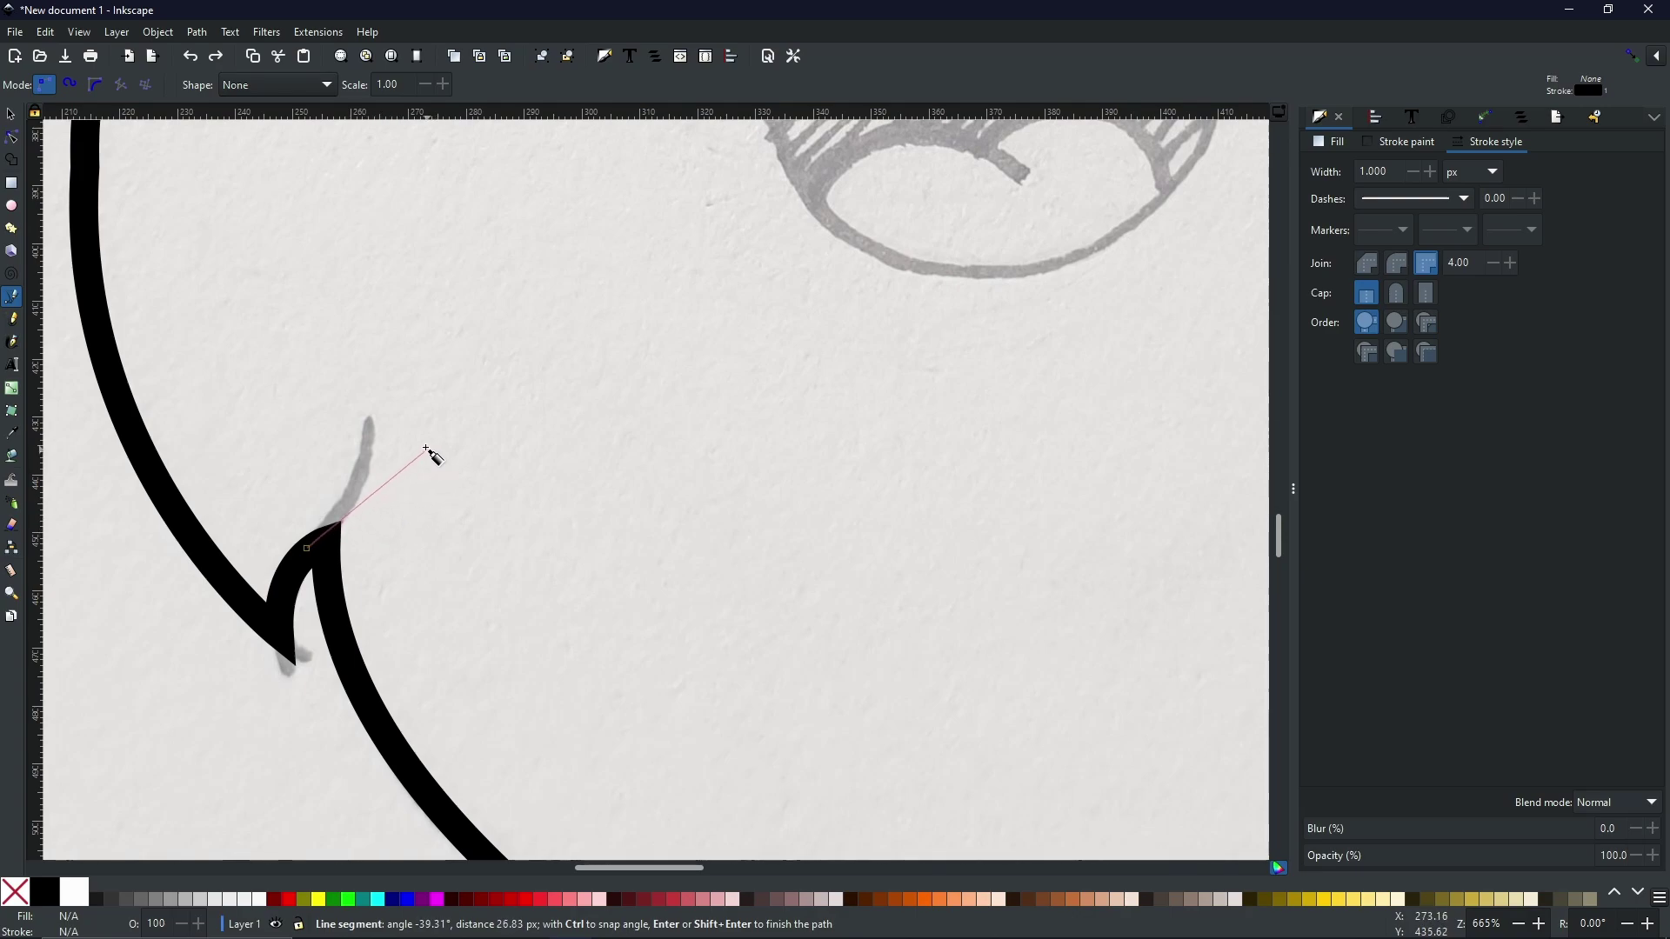
mouse_move(429, 437)
left_mouse_down()
mouse_move(448, 320)
mouse_move(442, 342)
left_mouse_up()
key("Return")
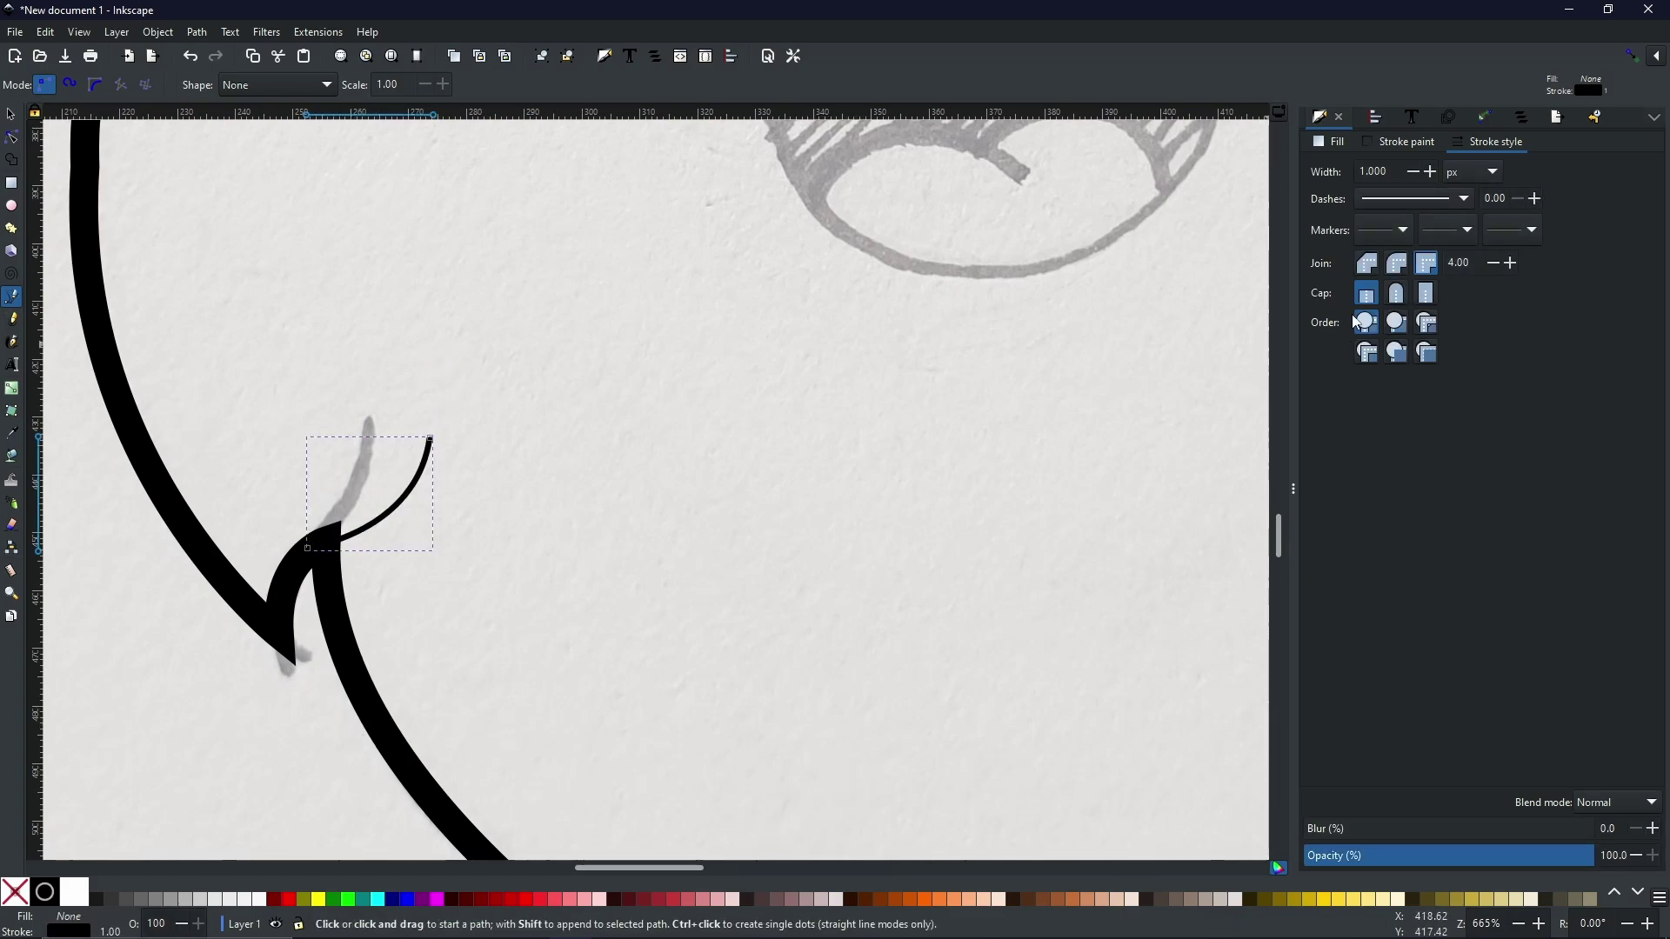
left_click_drag(1395, 173, 1330, 174)
type("3")
key("Return")
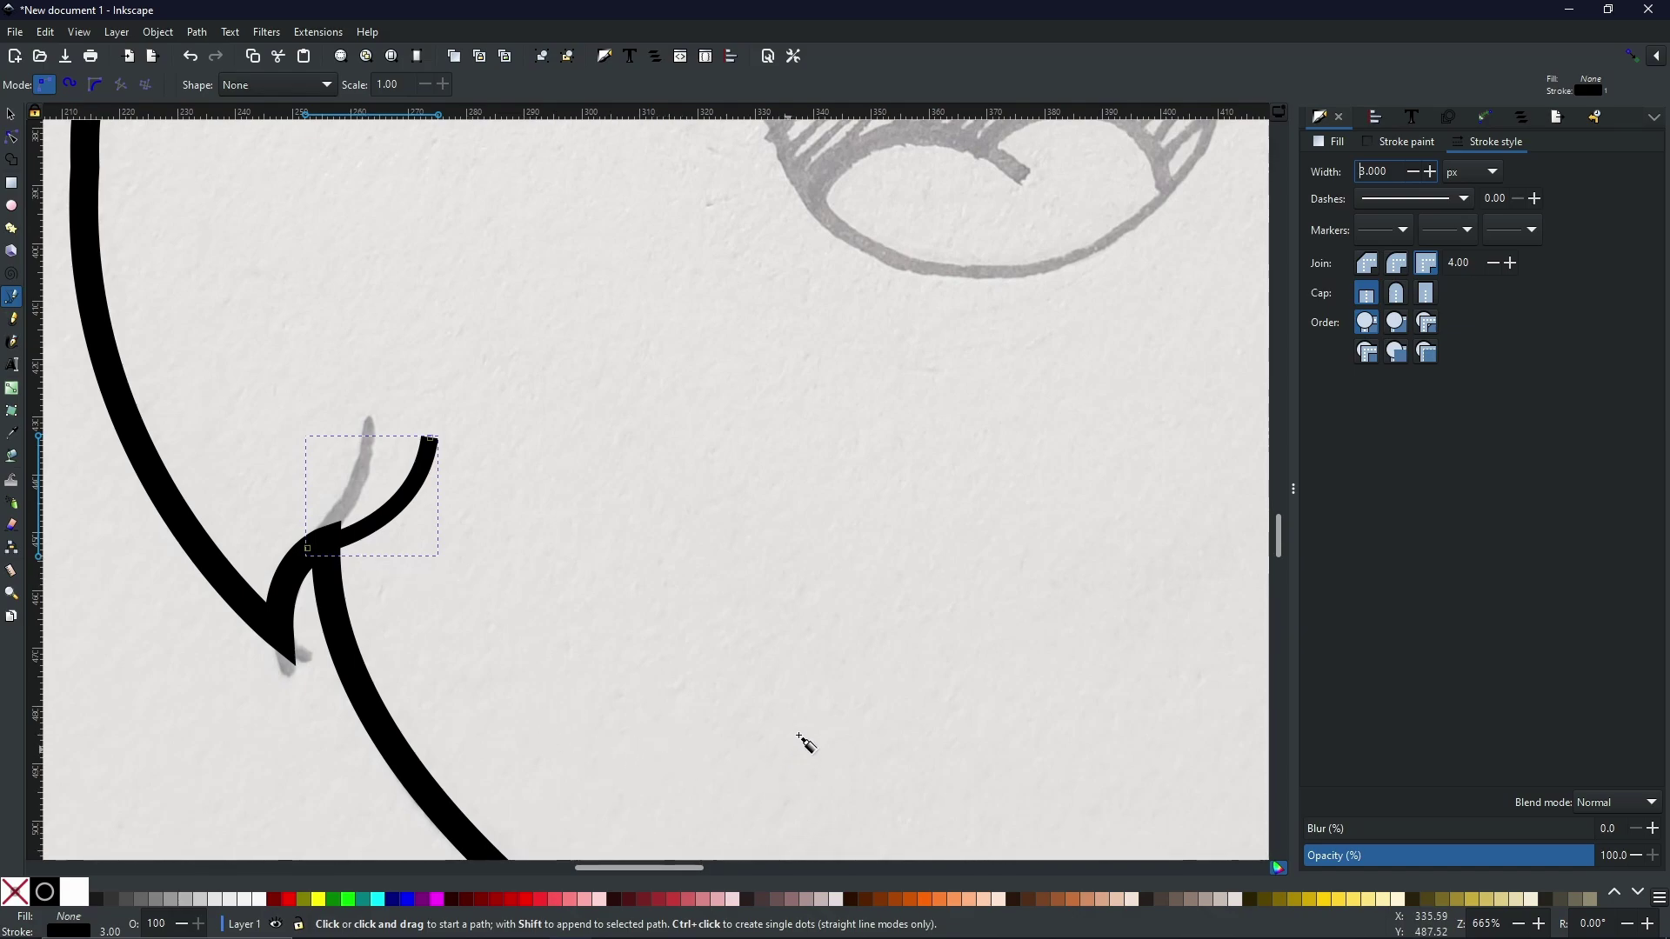
- Trace two short beard creases, one rising from the notch at the beard's tip and one along its lower right edge
mouse_move(798, 687)
left_mouse_down()
mouse_move(448, 149)
mouse_move(443, 108)
left_mouse_up()
left_click(700, 394)
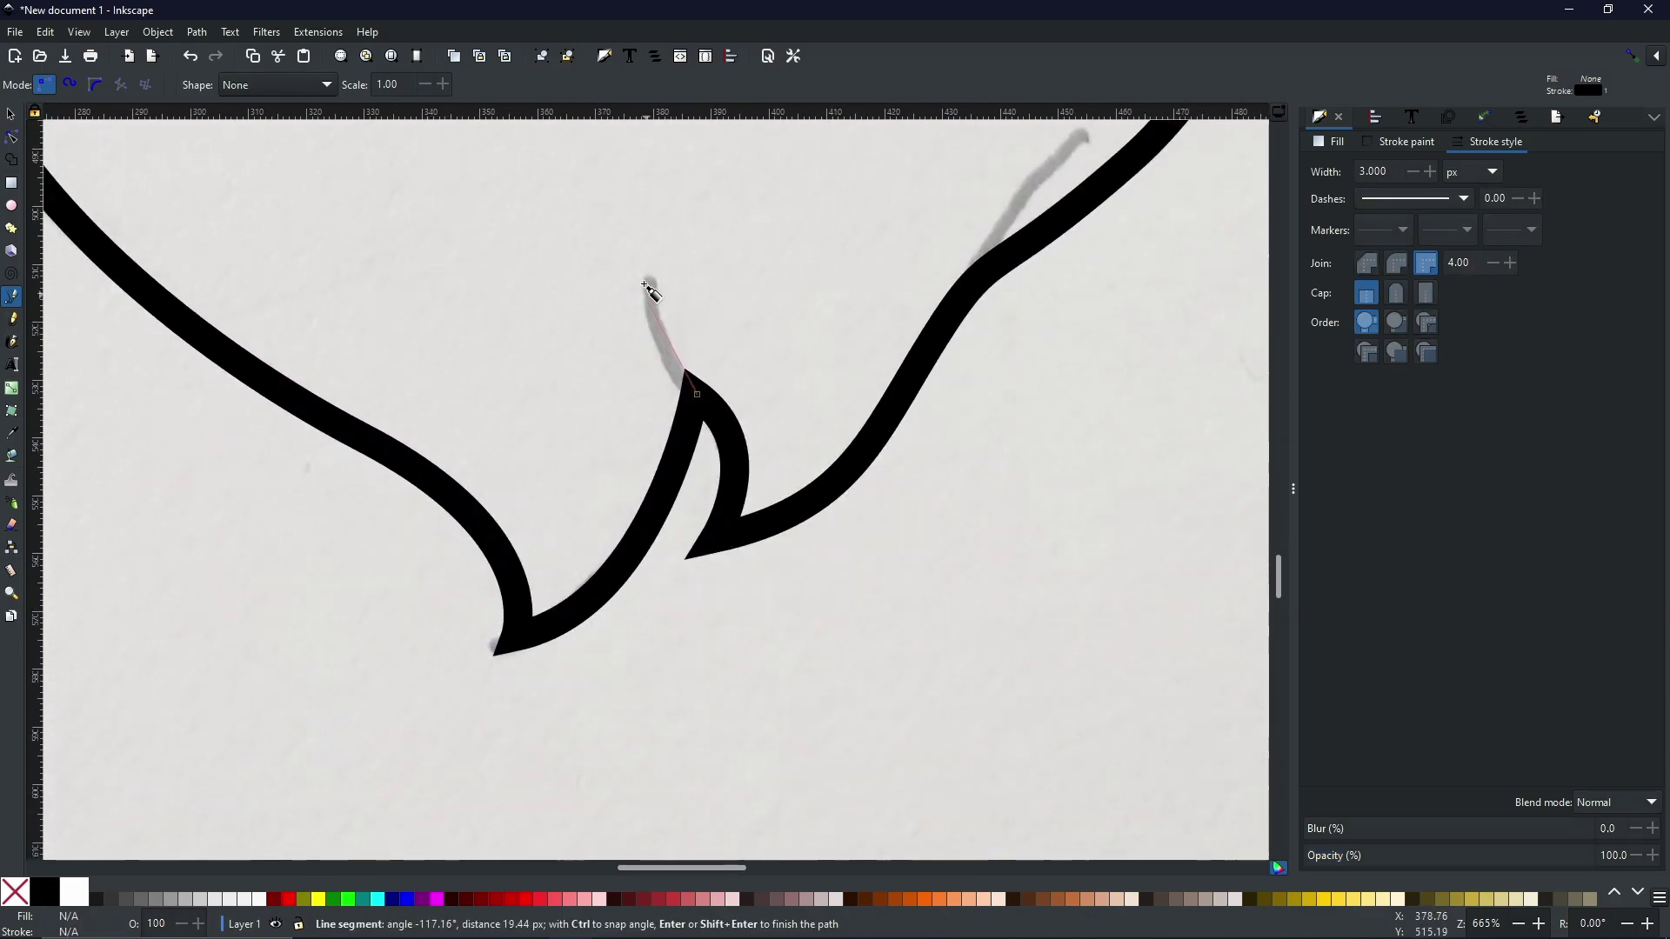
left_click_drag(644, 285, 669, 208)
key("Return")
mouse_move(950, 312)
left_mouse_down()
mouse_move(648, 607)
mouse_move(529, 697)
left_mouse_up()
left_click(529, 697)
left_click_drag(711, 475, 822, 396)
key("Return")
- Trace the two short creases near the hat brim's right end, one on the upper edge and one on the lower edge
left_click_drag(954, 122, 904, 687)
left_click_drag(522, 174, 612, 674)
left_click_drag(559, 291, 658, 740)
left_click(880, 388)
left_click_drag(839, 398, 850, 399)
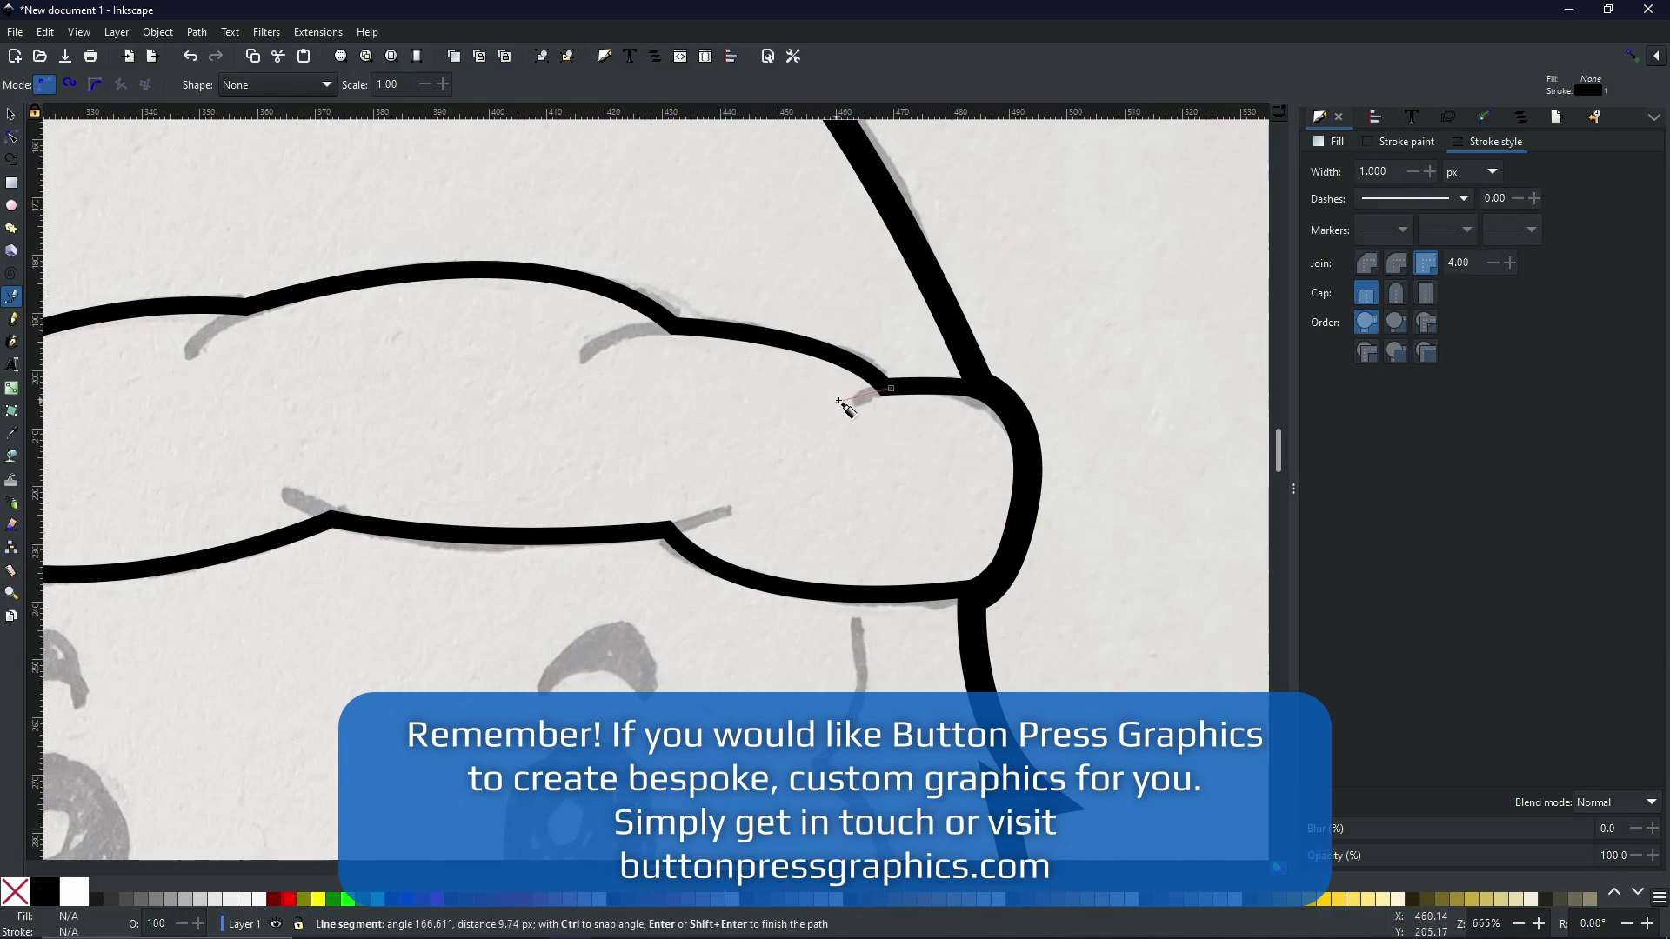
key("Return")
left_click(649, 532)
left_click_drag(728, 511, 753, 498)
key("Return")
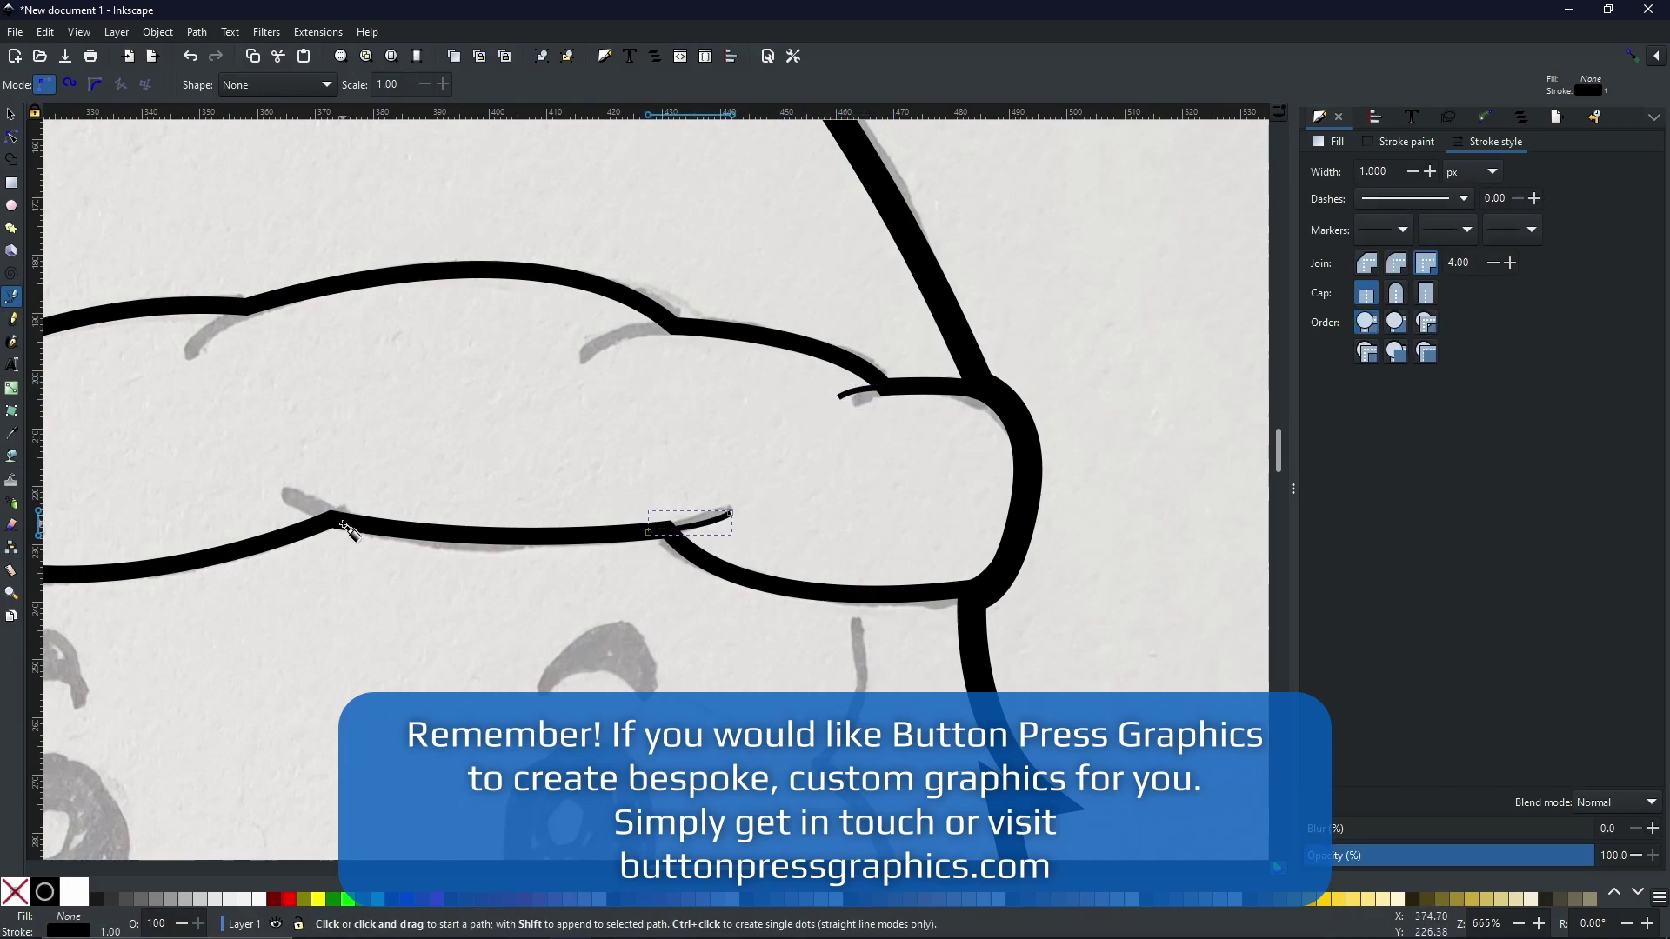
- Trace the brim's remaining two lower-edge creases and the crease at the left end of its upper edge
left_click(346, 524)
mouse_move(281, 497)
left_mouse_down()
mouse_move(272, 486)
mouse_move(640, 441)
mouse_move(993, 313)
left_mouse_up()
key("Return")
left_click(714, 398)
left_click_drag(763, 363, 771, 354)
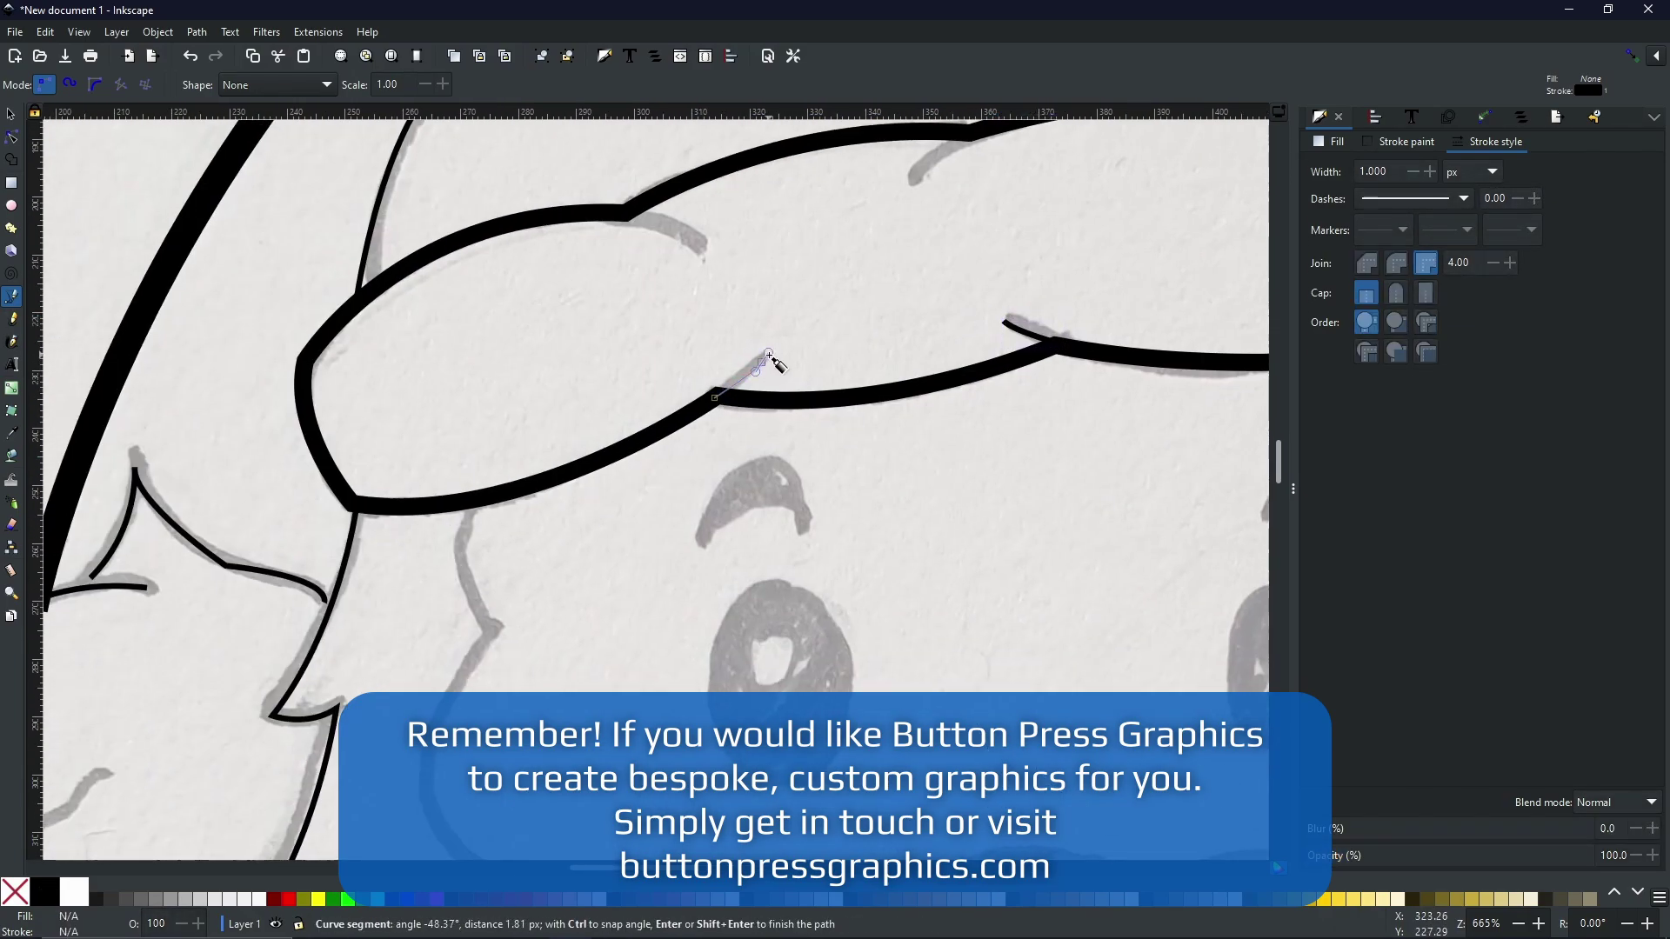
key("Return")
left_click(626, 212)
left_click_drag(703, 240, 717, 259)
key("Return")
- Trace the two remaining creases along the middle of the hat brim's upper edge
left_click_drag(888, 247, 511, 386)
scroll(516, 393, "down", 2)
left_click(594, 209)
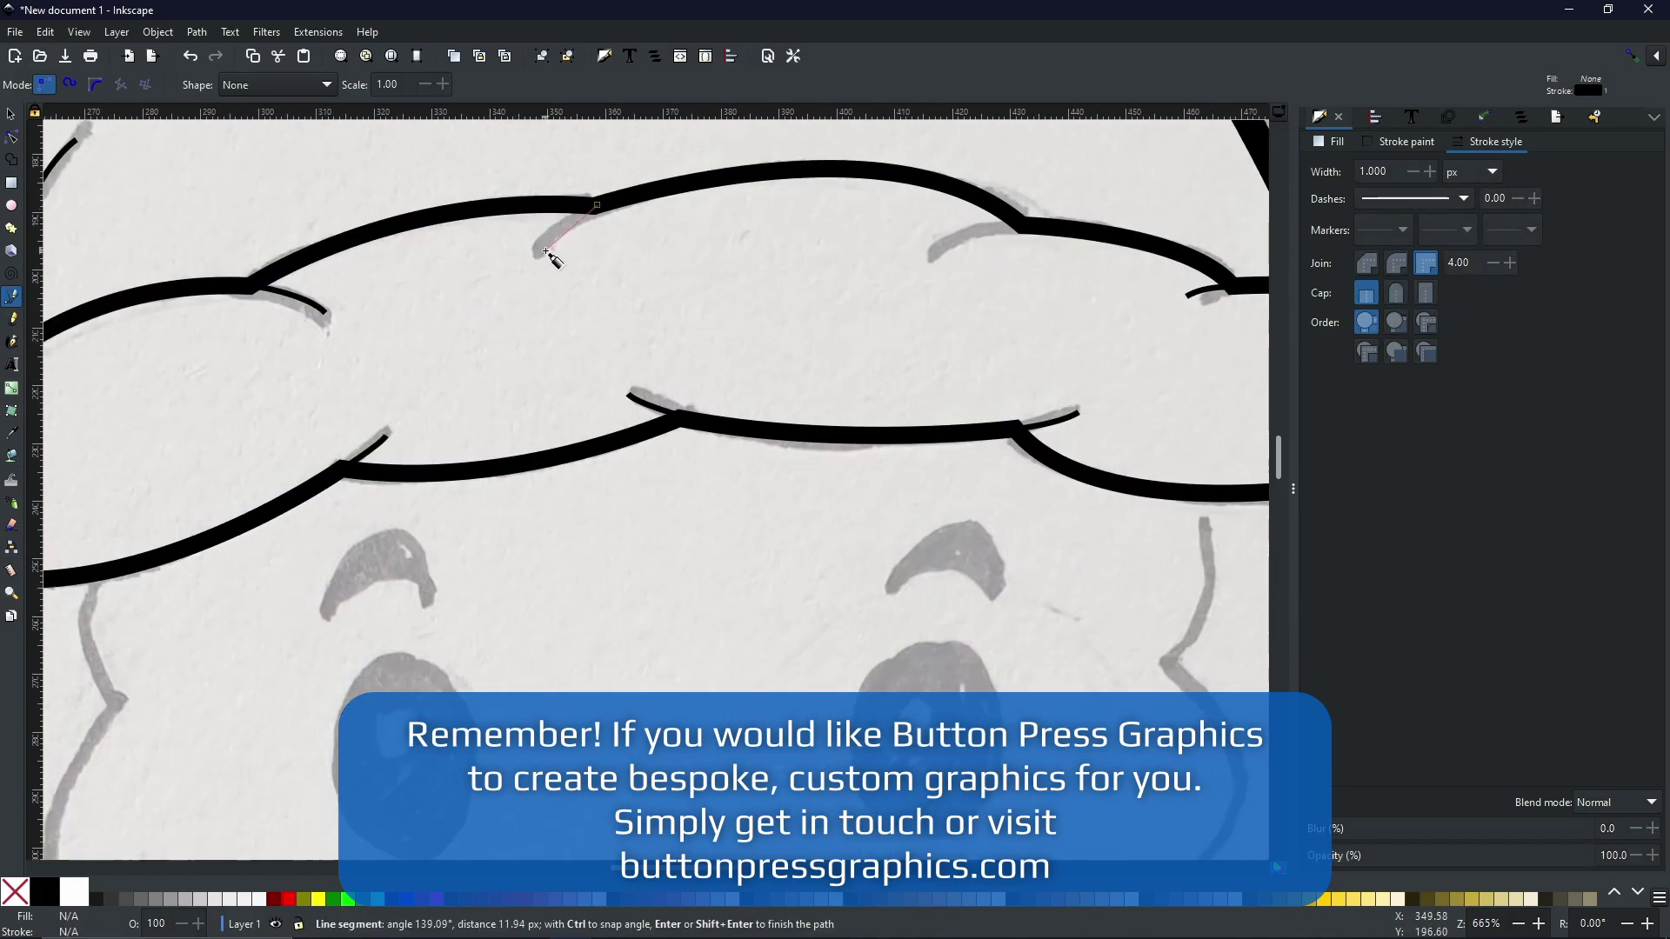
left_click_drag(534, 252, 525, 276)
key("Return")
left_click(1019, 225)
left_click_drag(935, 241, 919, 262)
key("Return")
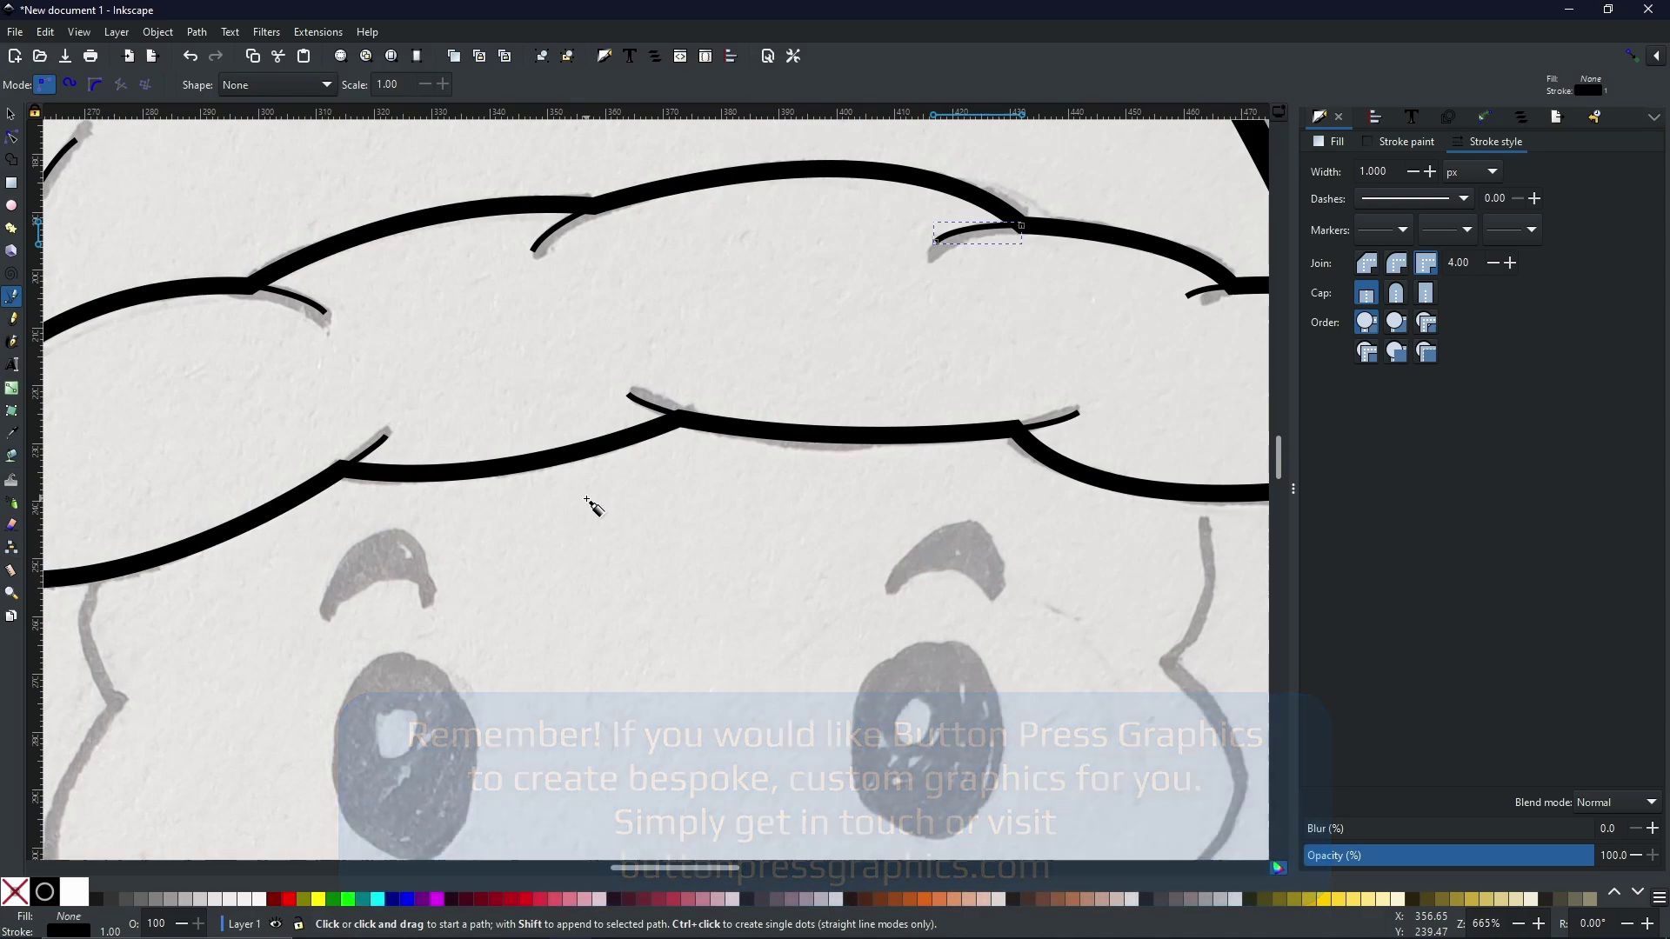
- Examine the whole drawing and the stroke widths of the thin hat crease and pompom fur lines
key("5")
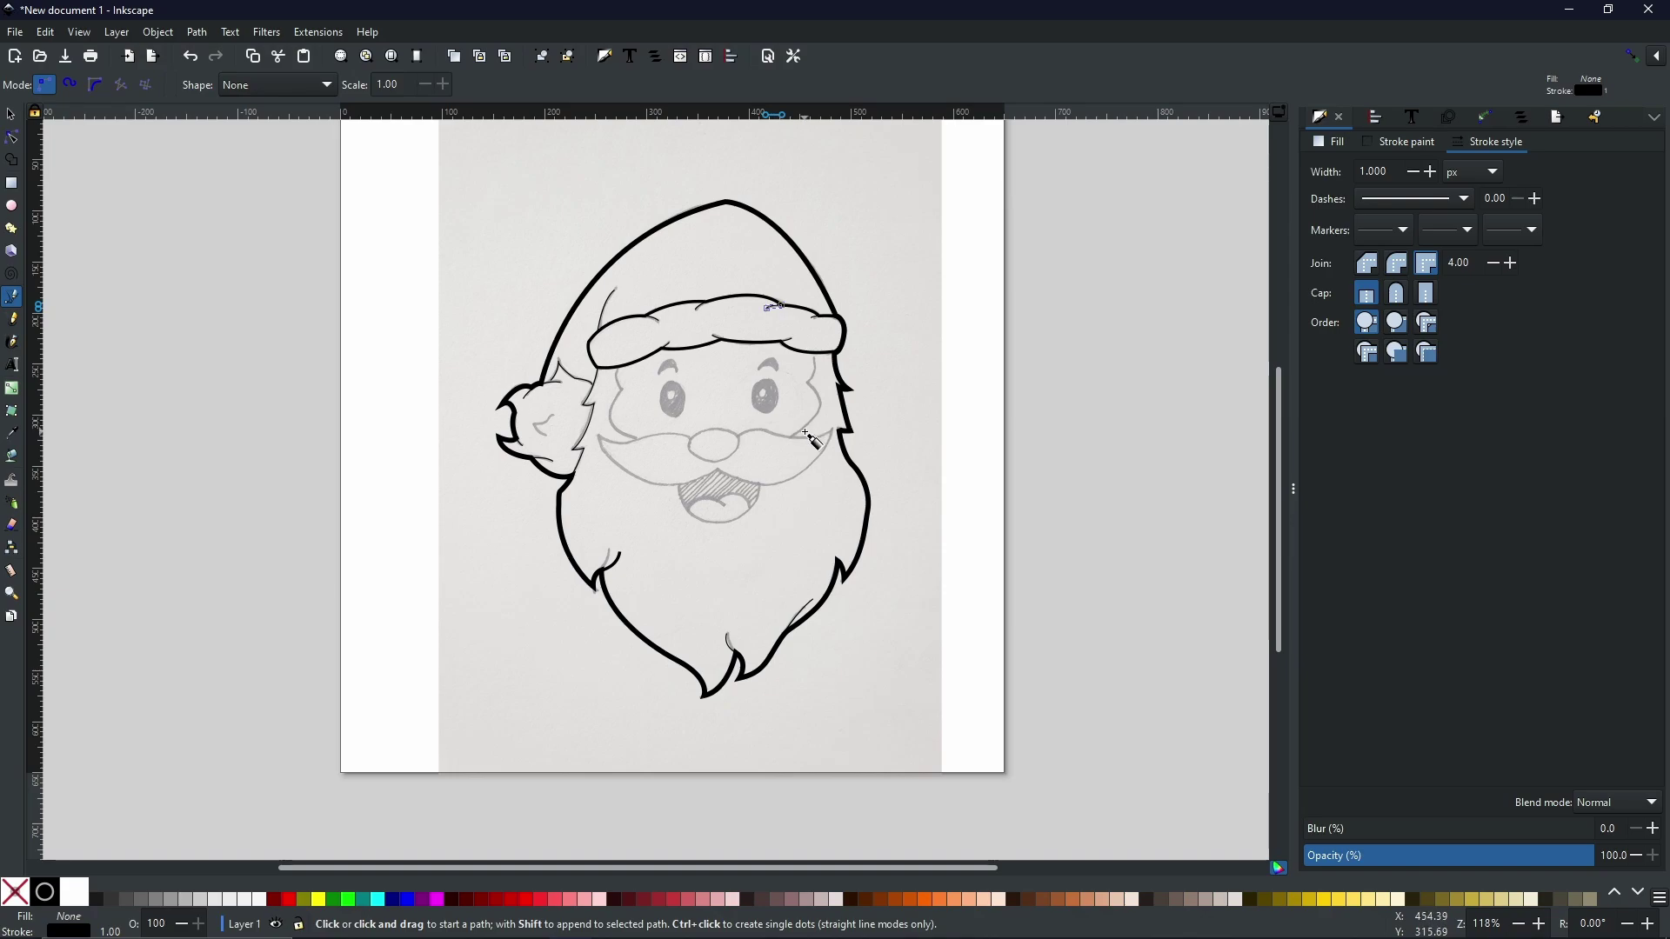
key("s")
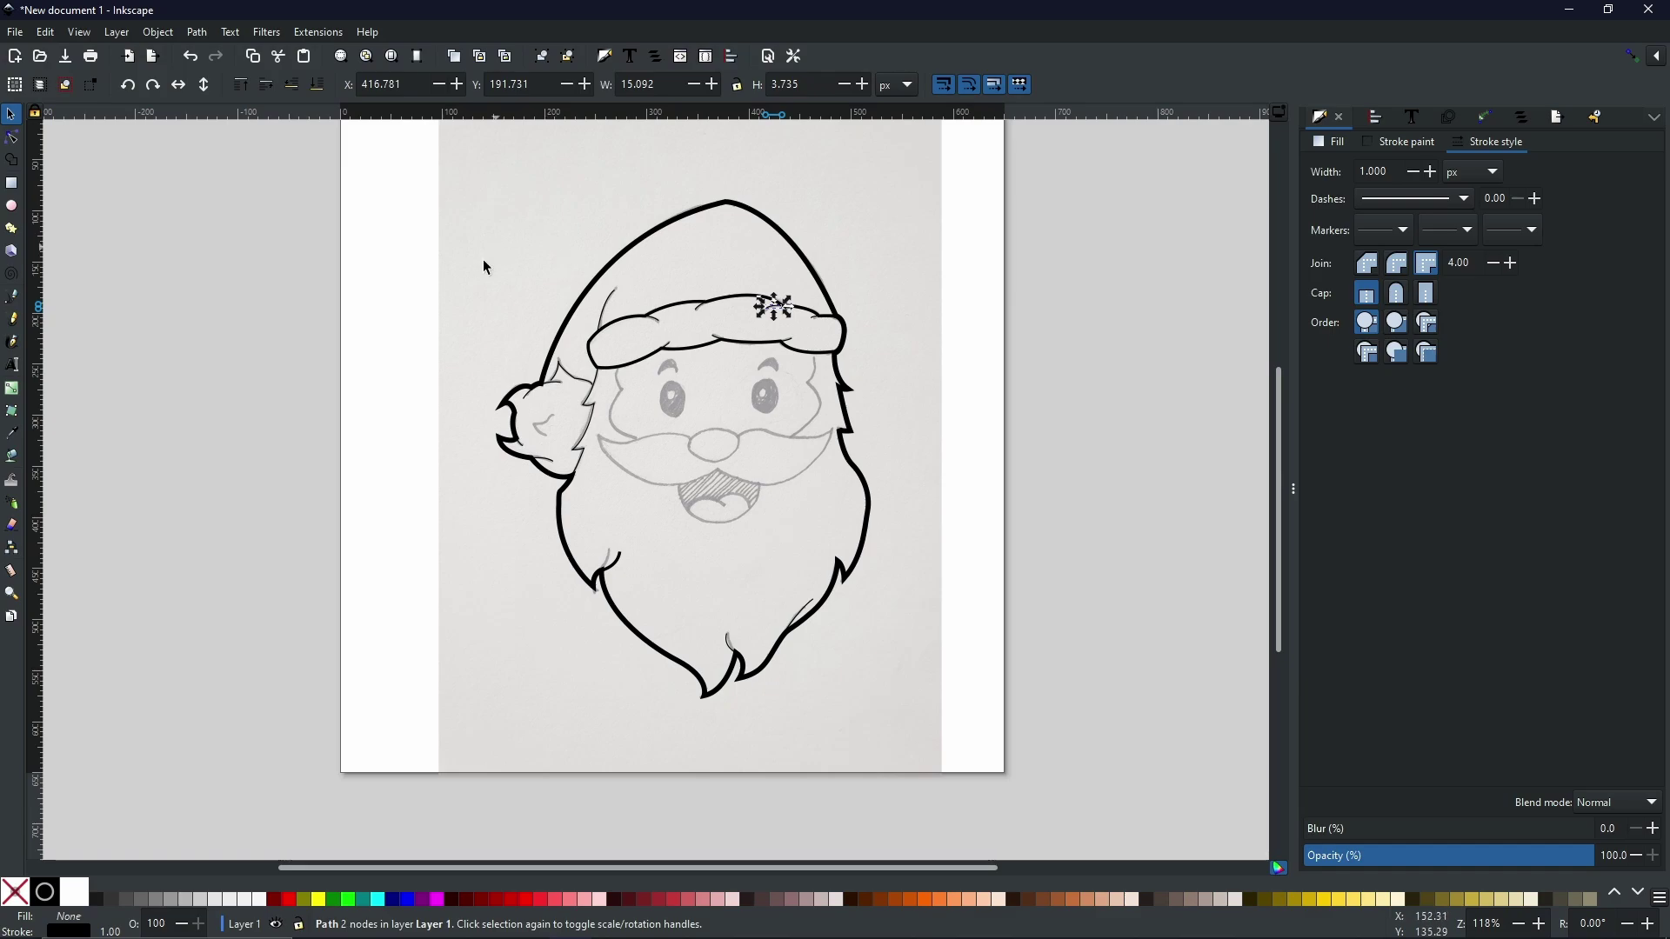
left_click(609, 564)
left_click(614, 310)
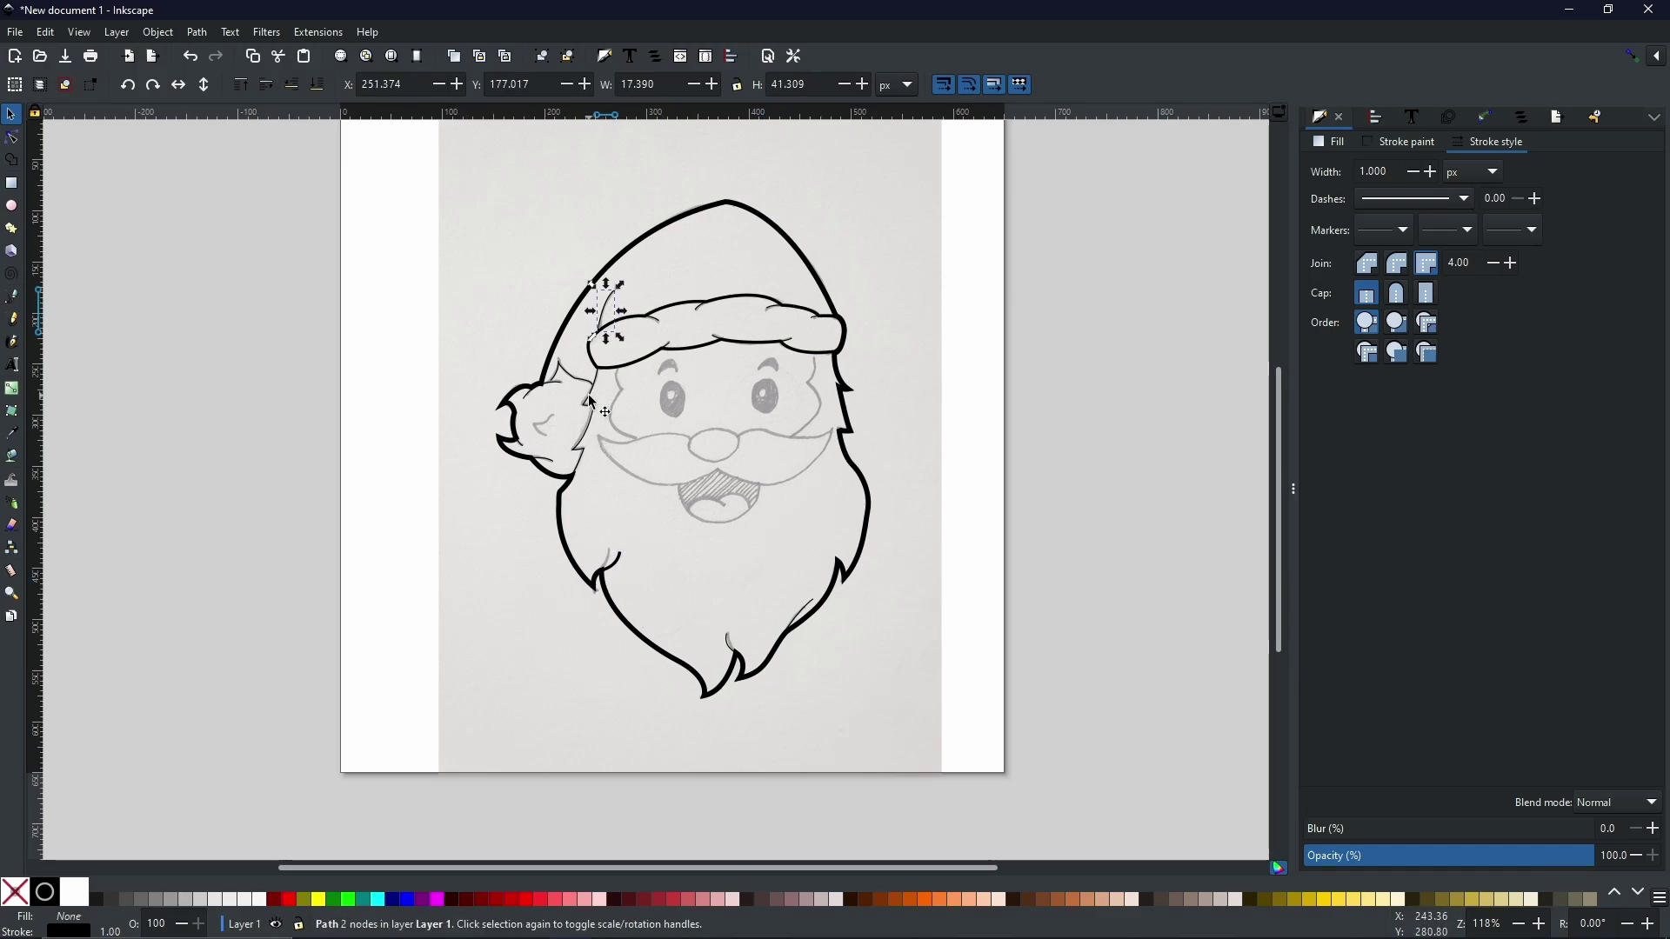
left_click(591, 426)
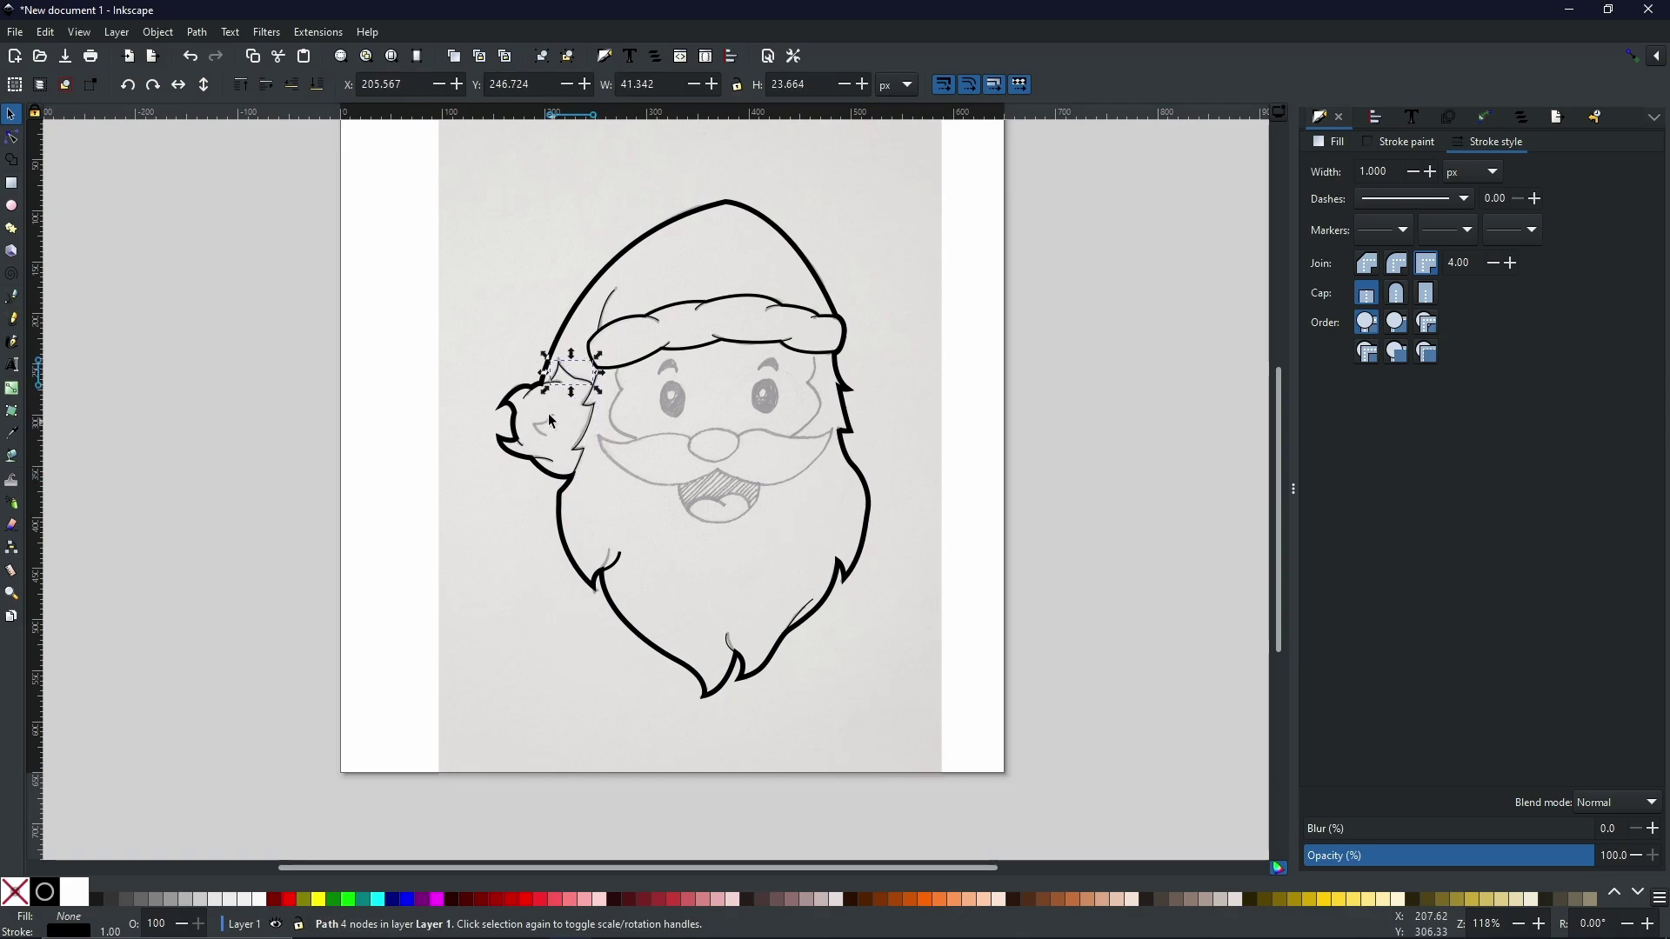
left_click(527, 399)
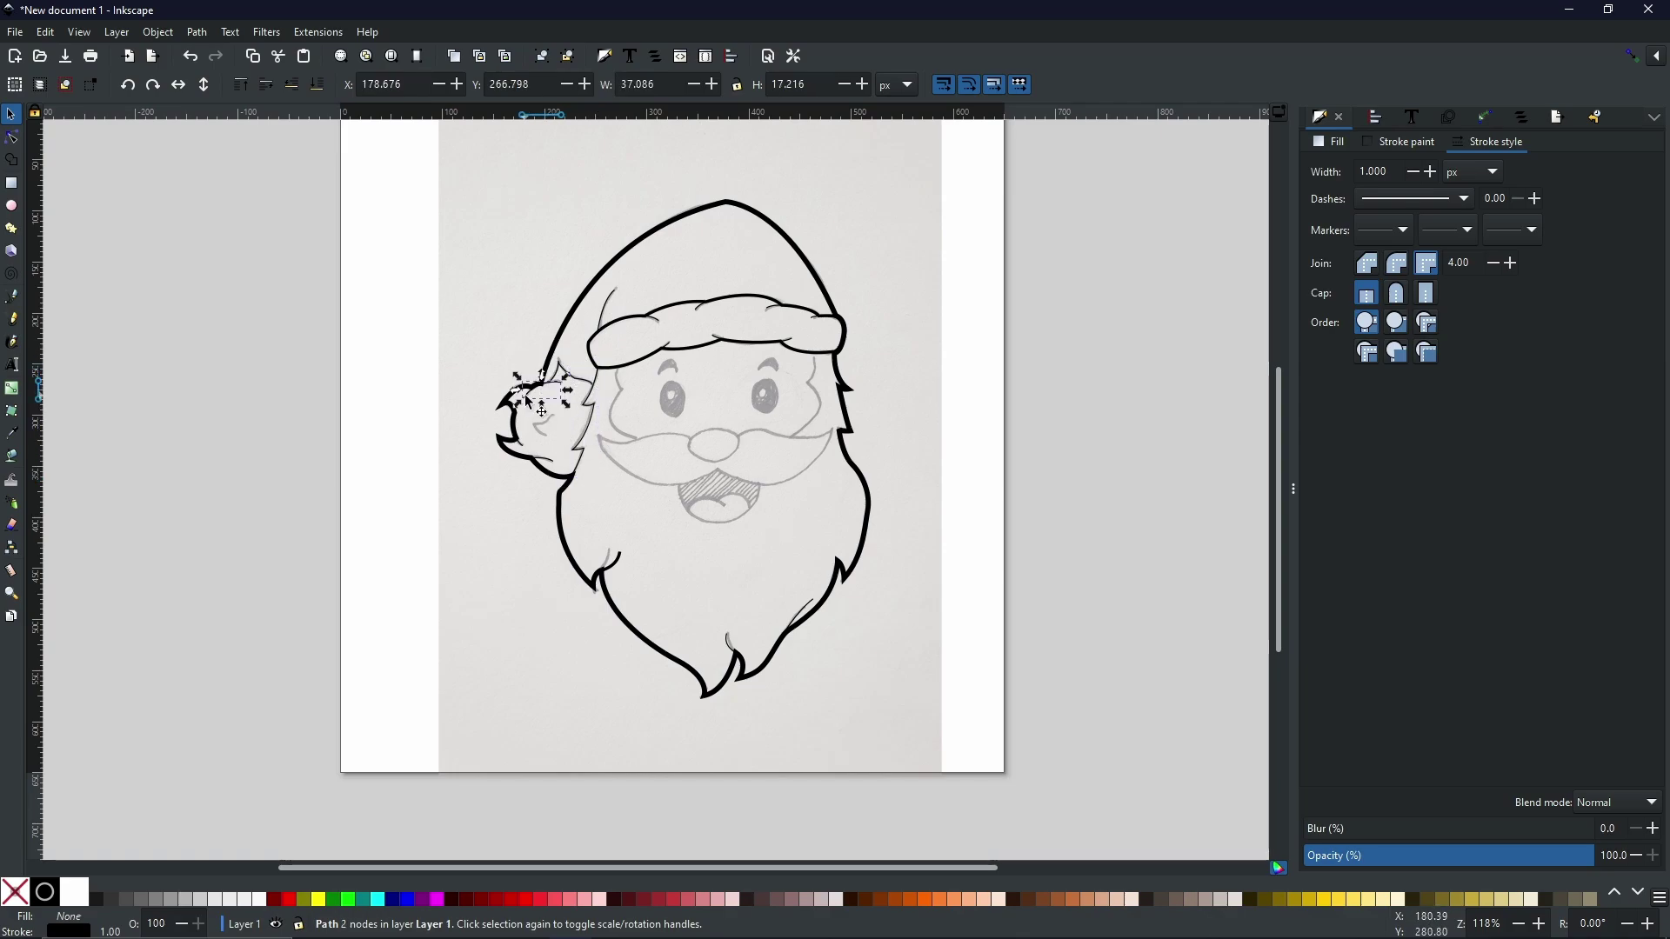
left_click(546, 467)
left_click(588, 441)
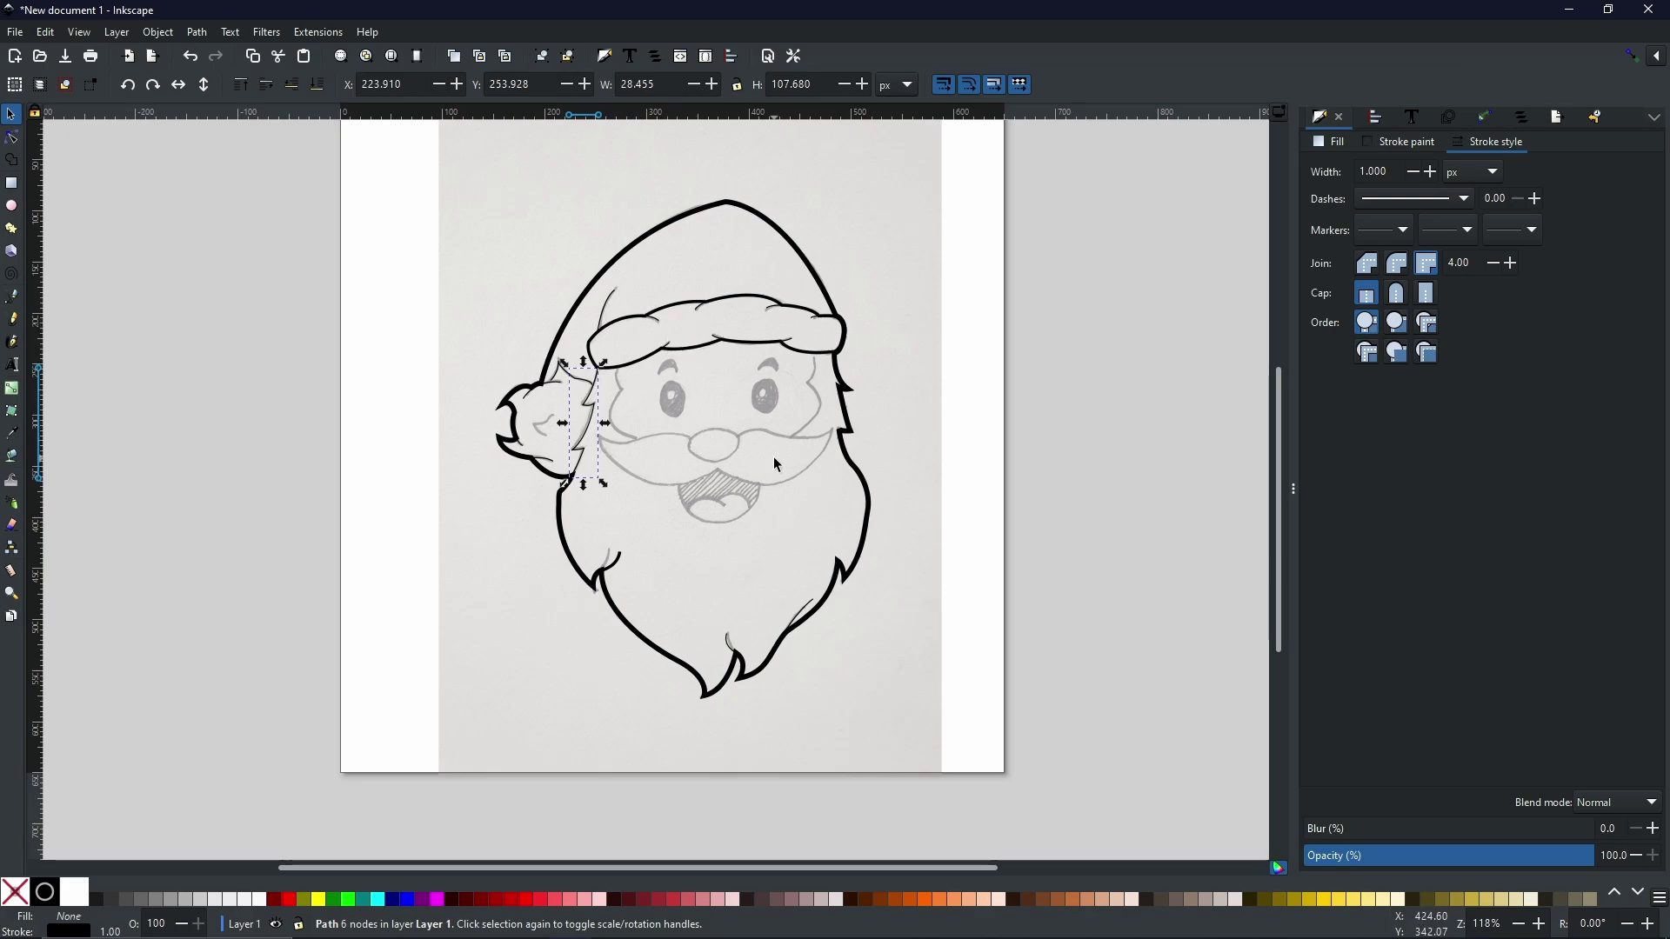
- Set the stroke width of the hat crease above the brim's left end to 3 px
left_click(608, 301)
scroll(609, 303, "up", 5)
double_click(1373, 171)
type("3")
key("Return")
- Select the pompom's fur lines and the beard edge beside it together, and set their stroke width to 3 px
left_click_drag(487, 609, 762, 372)
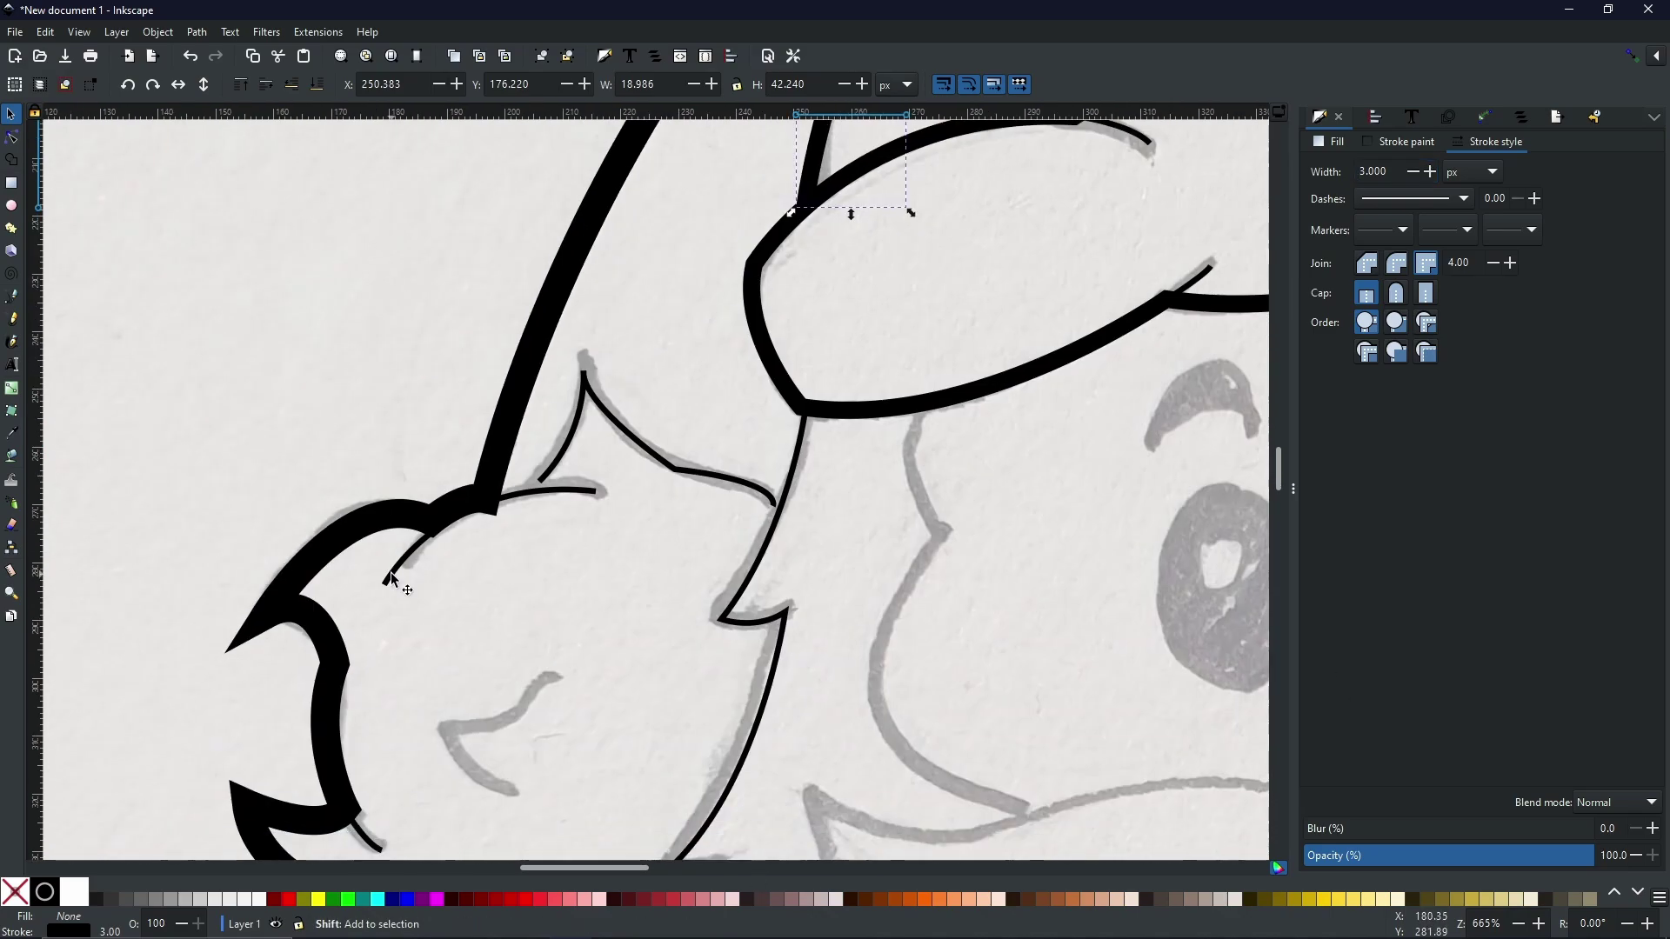
left_click(391, 579, "shift")
left_click(718, 476, "shift")
left_click(766, 537, "shift")
left_click_drag(552, 702, 634, 482)
left_click(450, 618, "shift")
left_click(607, 705, "shift")
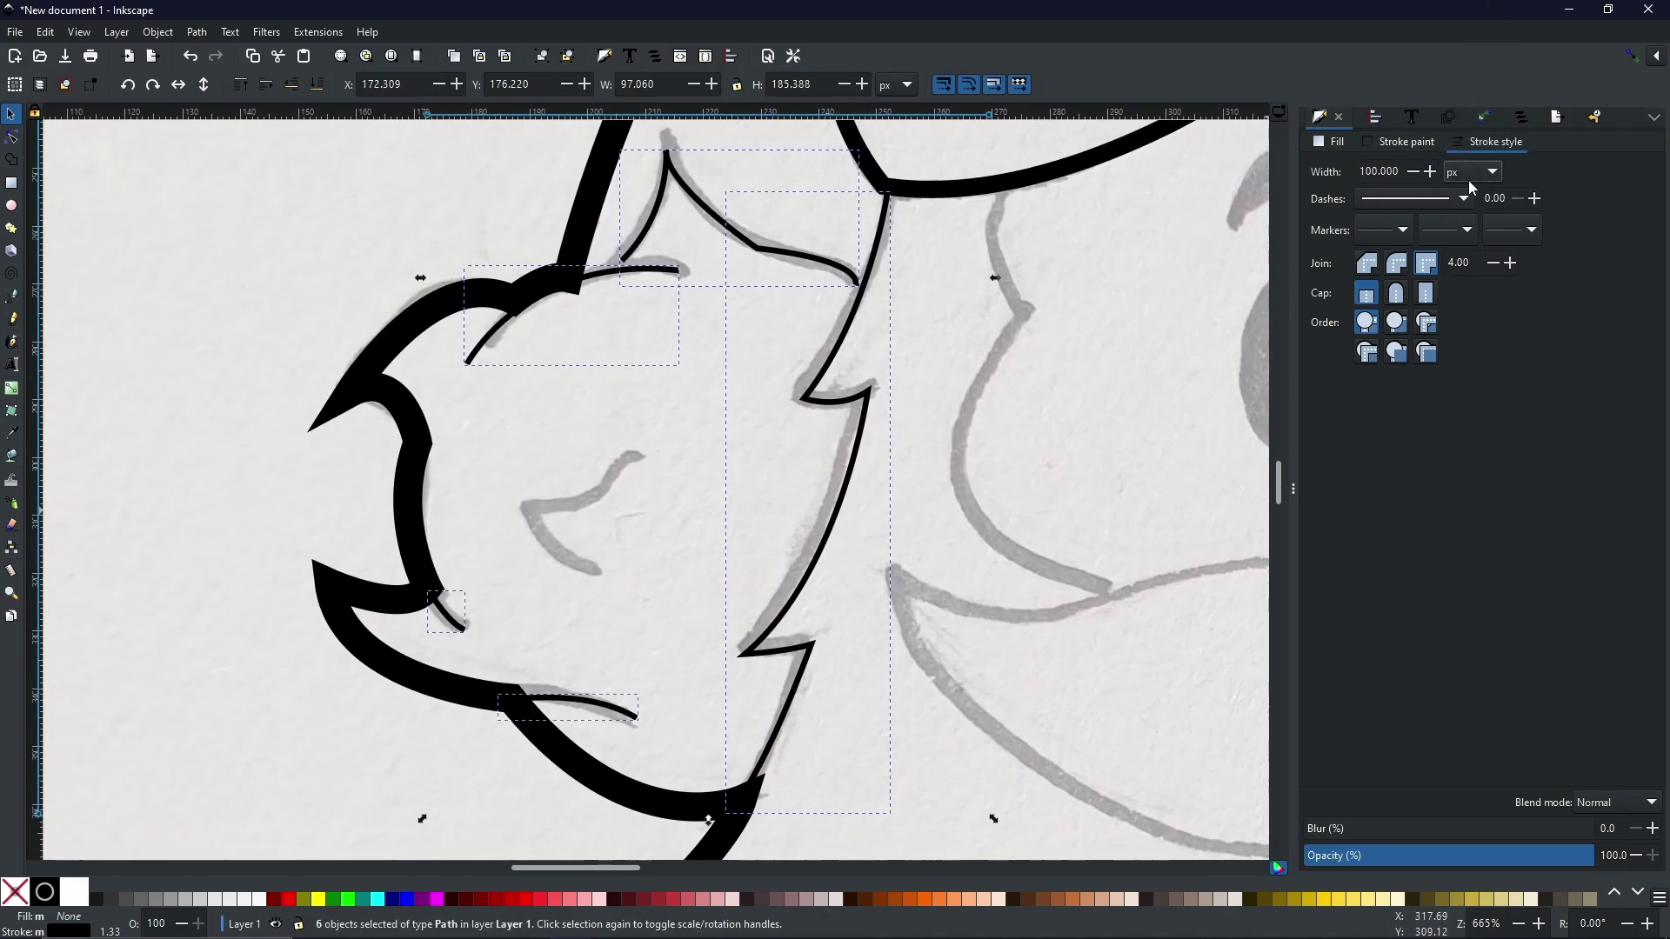
double_click(1378, 171)
type("3")
key("Return")
- Move the pompom's upper curved fur line slightly down and left so it blends into the thick outline
left_click(665, 412)
mouse_move(665, 412)
left_mouse_down()
mouse_move(667, 551)
mouse_move(672, 415)
left_mouse_up()
left_click(628, 278)
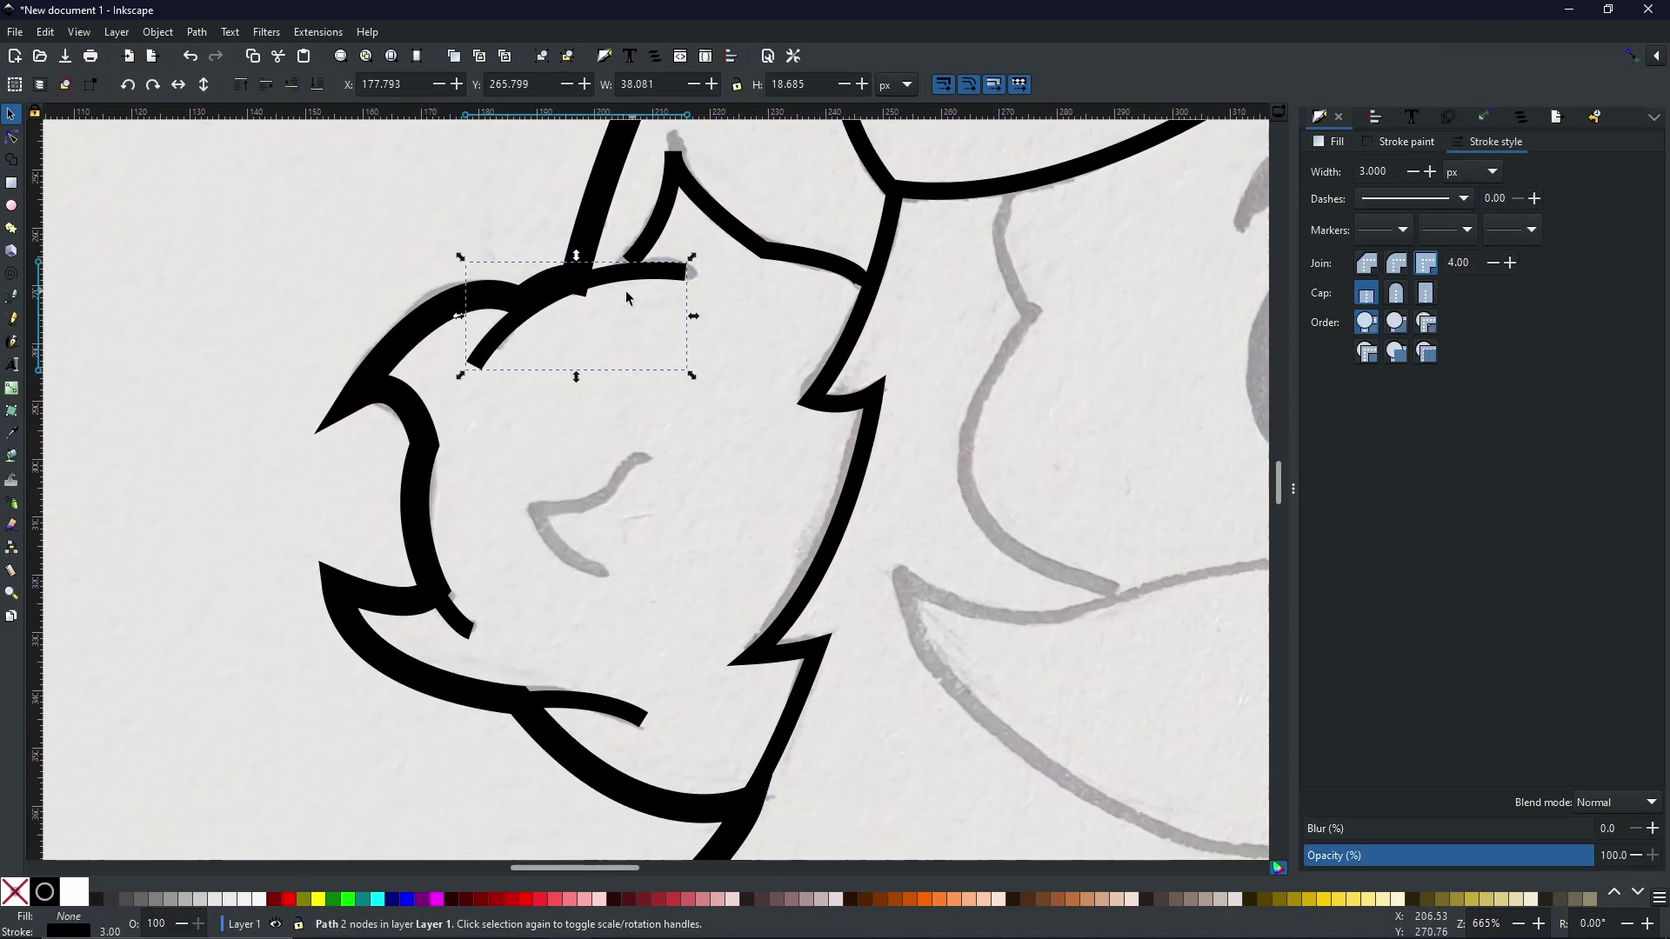
left_click_drag(549, 293, 545, 303)
- Adjust the pointed fur tuft's two end nodes to meet the neighbouring lines, and give its stroke a round join and round cap
left_click(642, 254)
key("n")
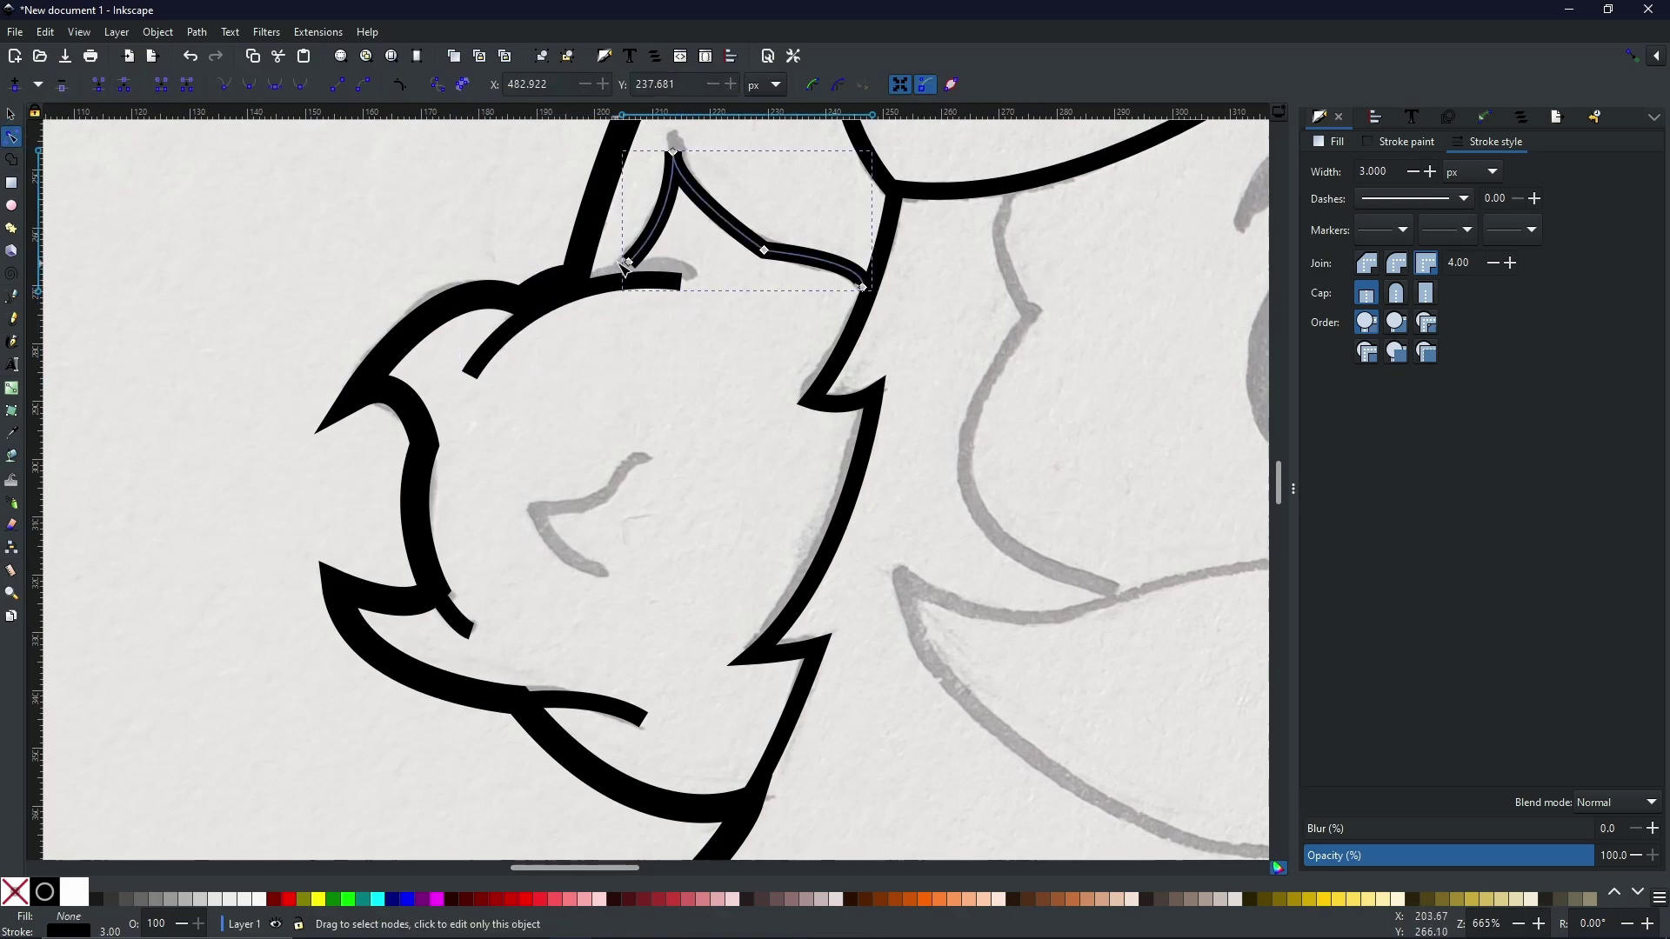
left_click_drag(631, 262, 632, 279)
left_click_drag(862, 286, 873, 287)
scroll(874, 289, "up", 3)
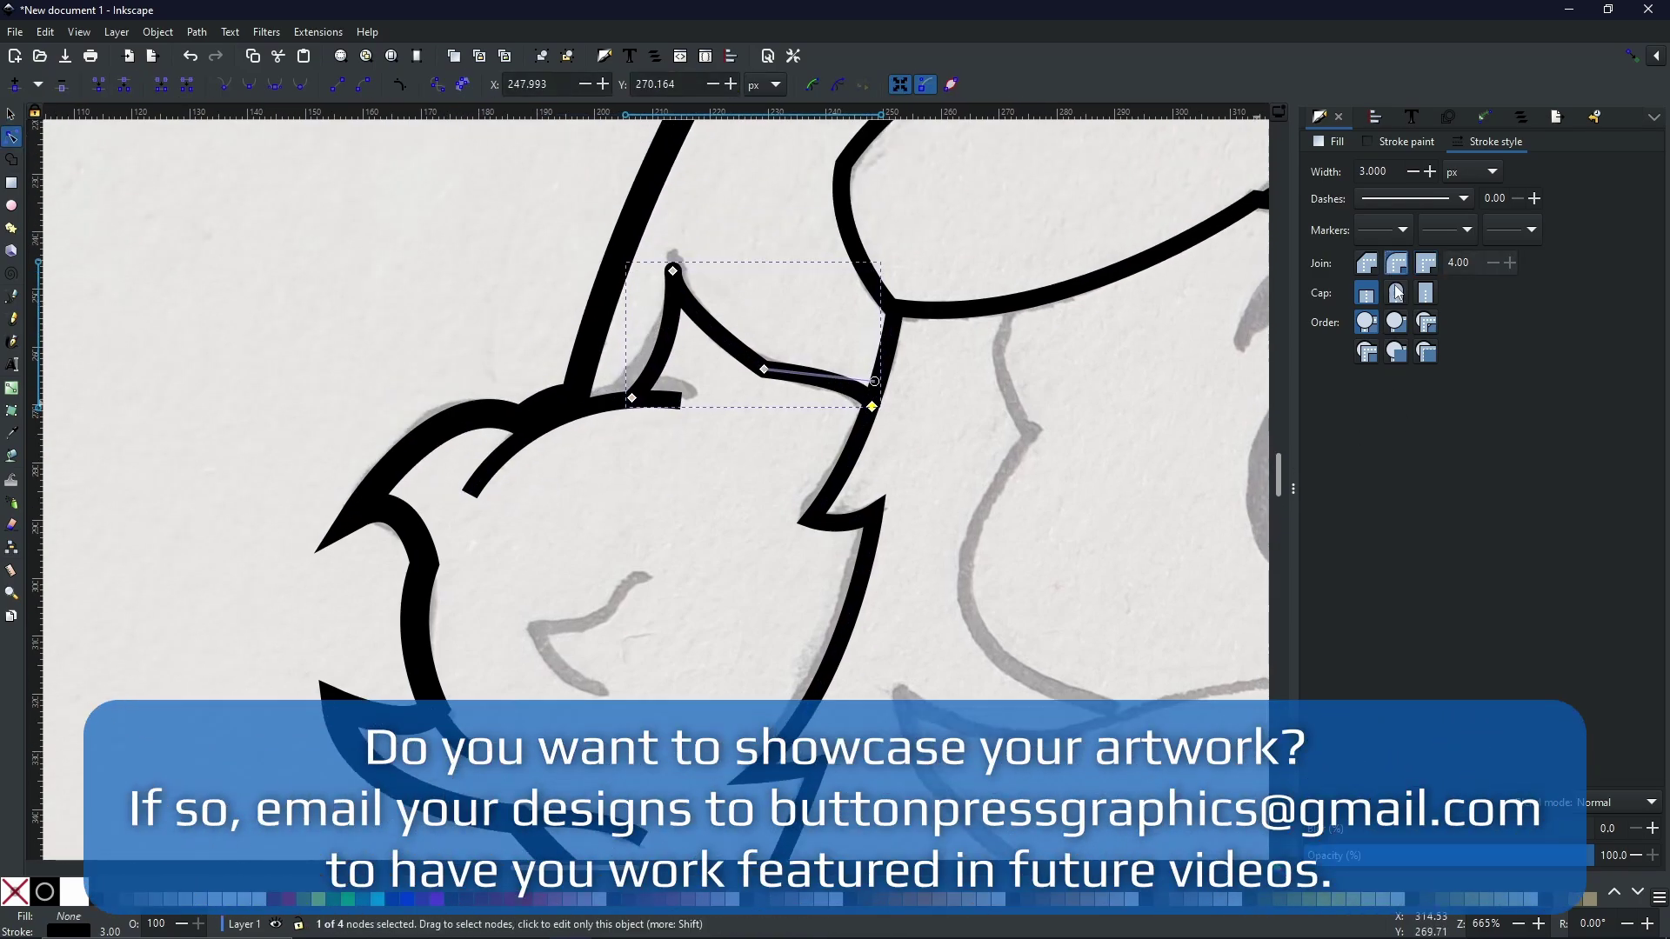
left_click(1396, 293)
left_click(1396, 263)
left_click_drag(623, 672, 431, 564)
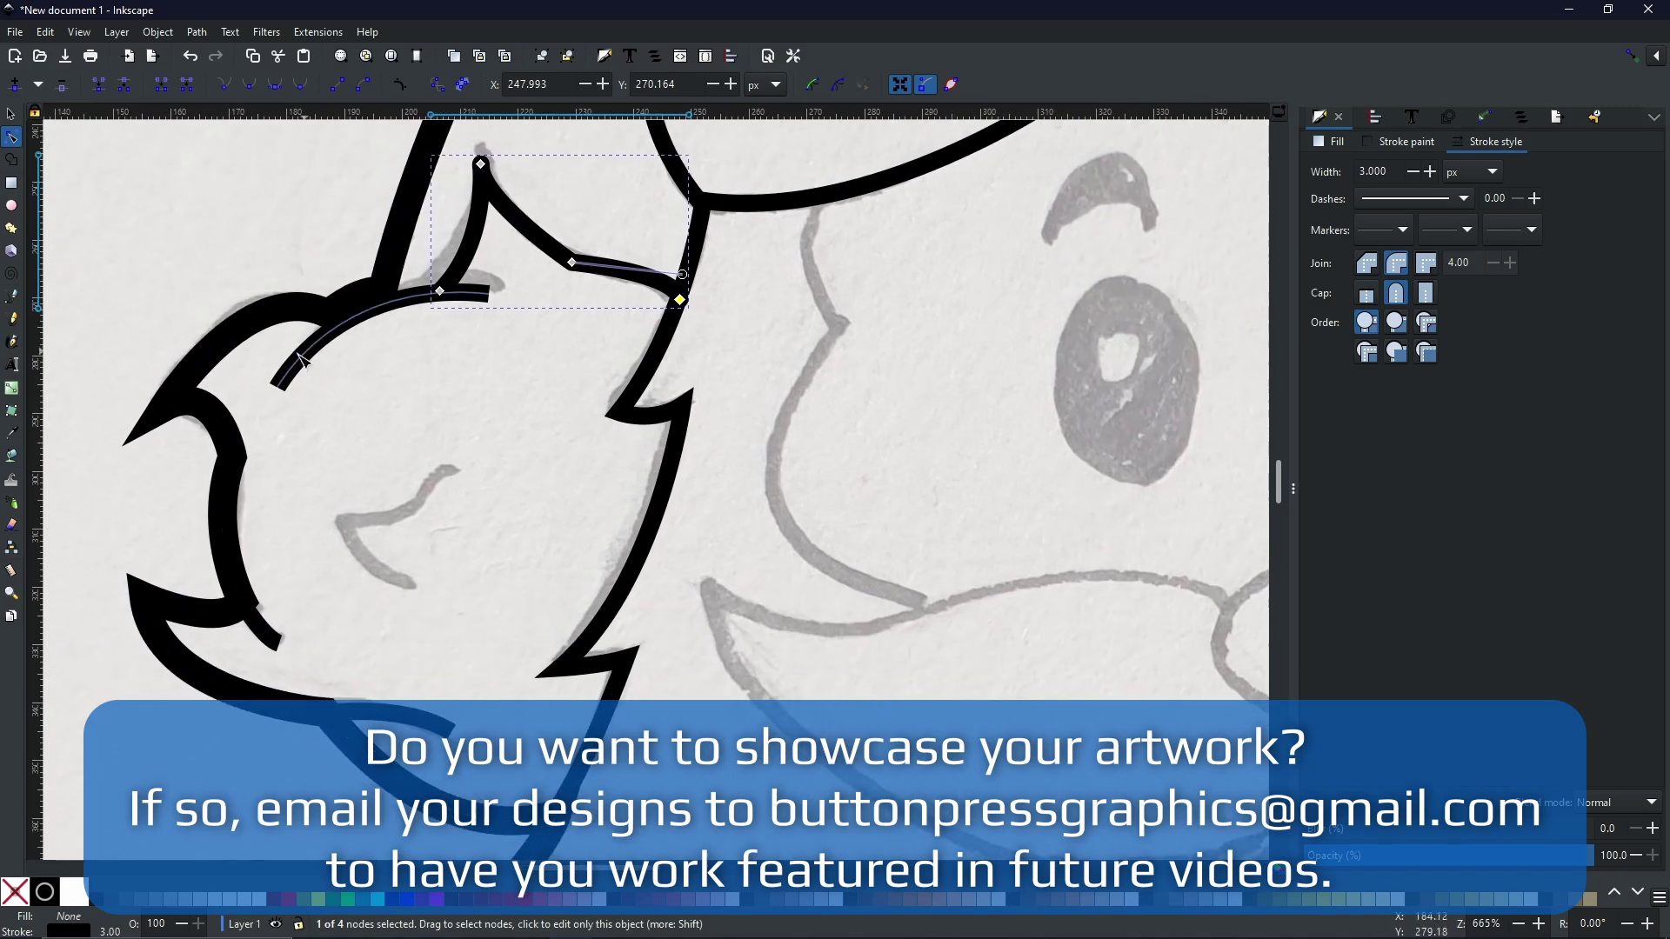
left_click(259, 627)
key("ctrl+z")
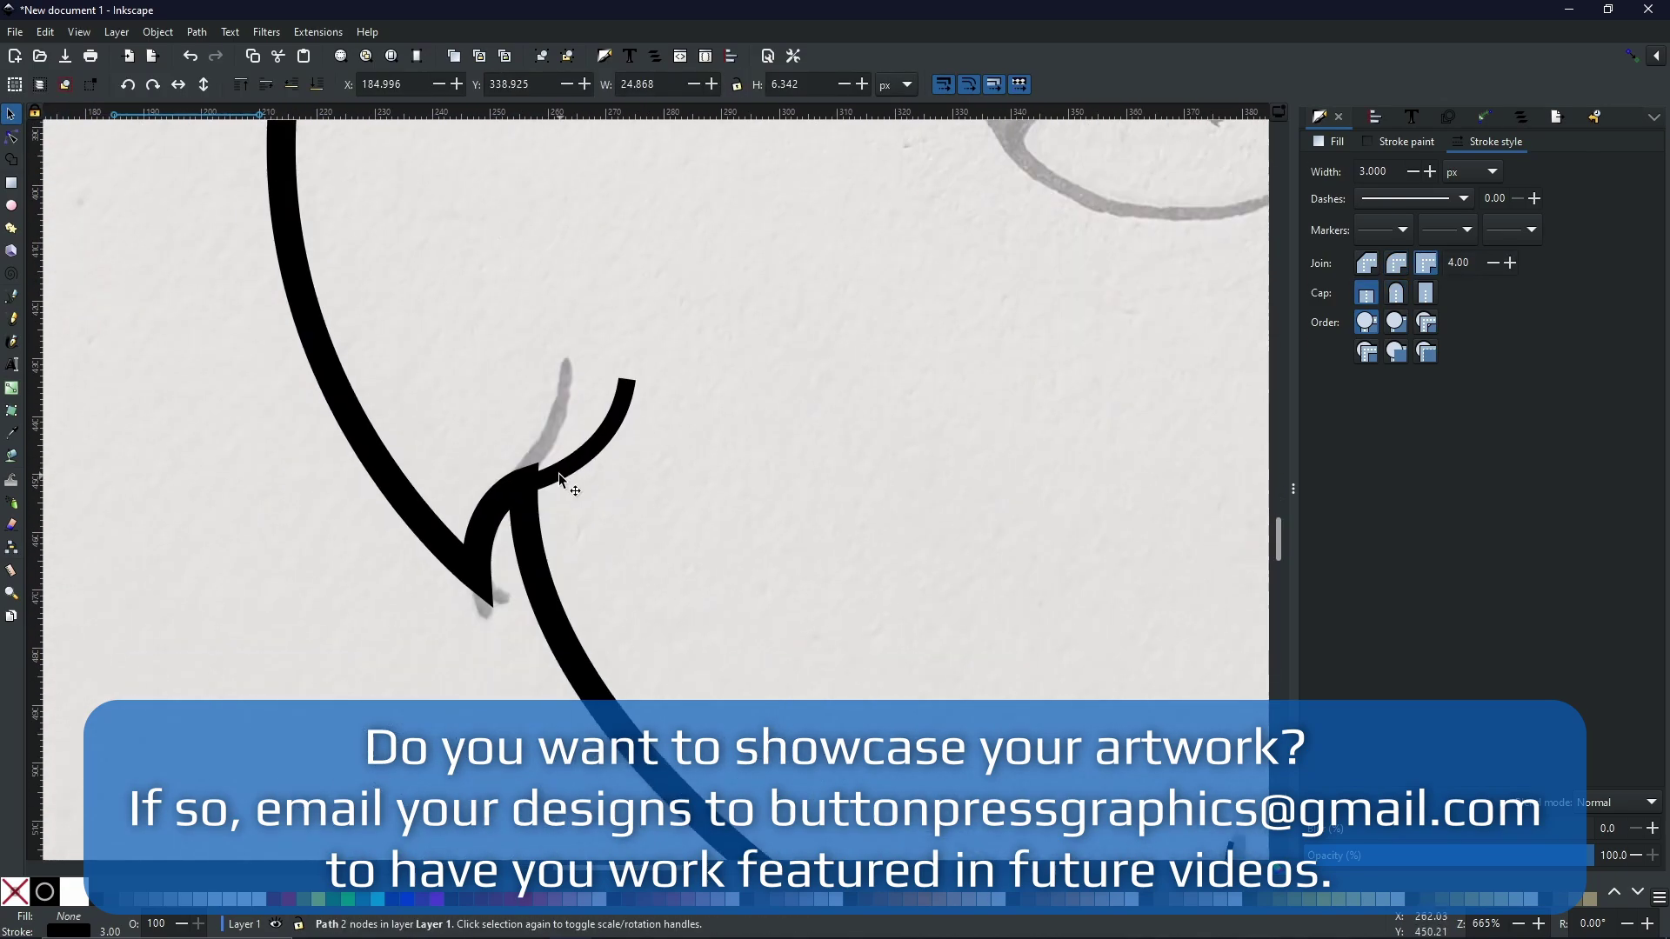
- Reposition and slightly rotate the beard's lower left crease so its base merges with the outline notch
left_click_drag(560, 479, 594, 438)
scroll(444, 436, "up", 4)
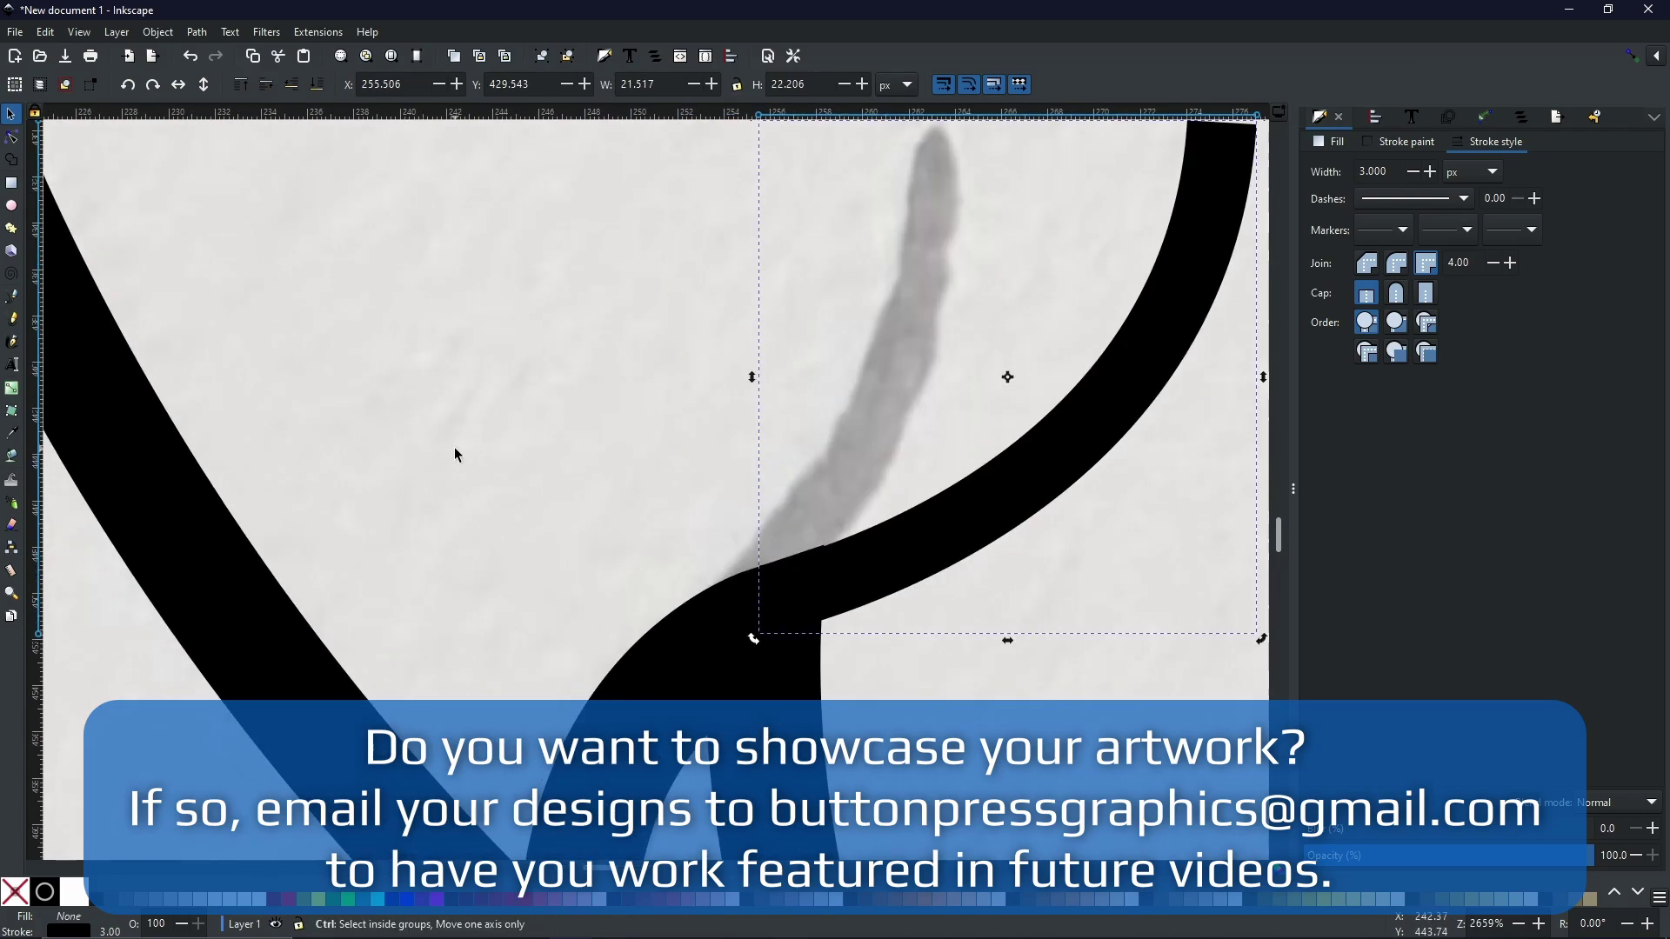
left_click_drag(912, 530, 905, 536)
left_click_drag(745, 646, 753, 655)
left_click_drag(888, 550, 879, 538)
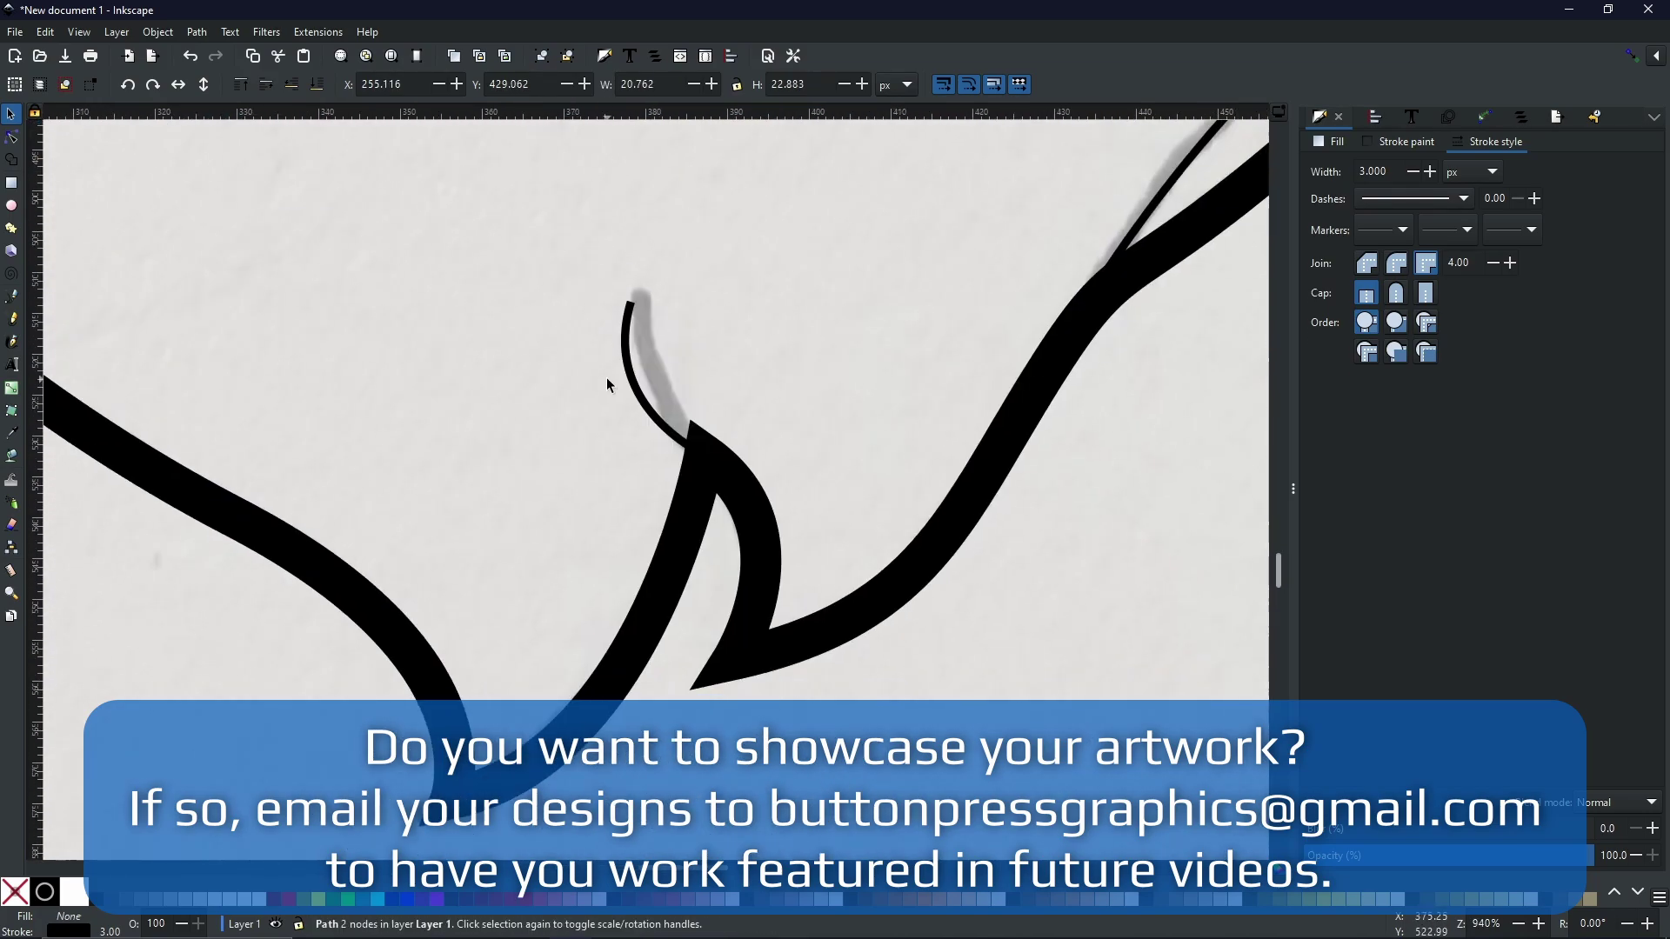
- Set the beard tip crease and the lower right beard crease to 3 px wide, aligning the tip crease with its notch
left_click(607, 377)
mouse_move(723, 469)
left_mouse_down()
mouse_move(682, 429)
mouse_move(716, 455)
mouse_move(696, 450)
left_mouse_up()
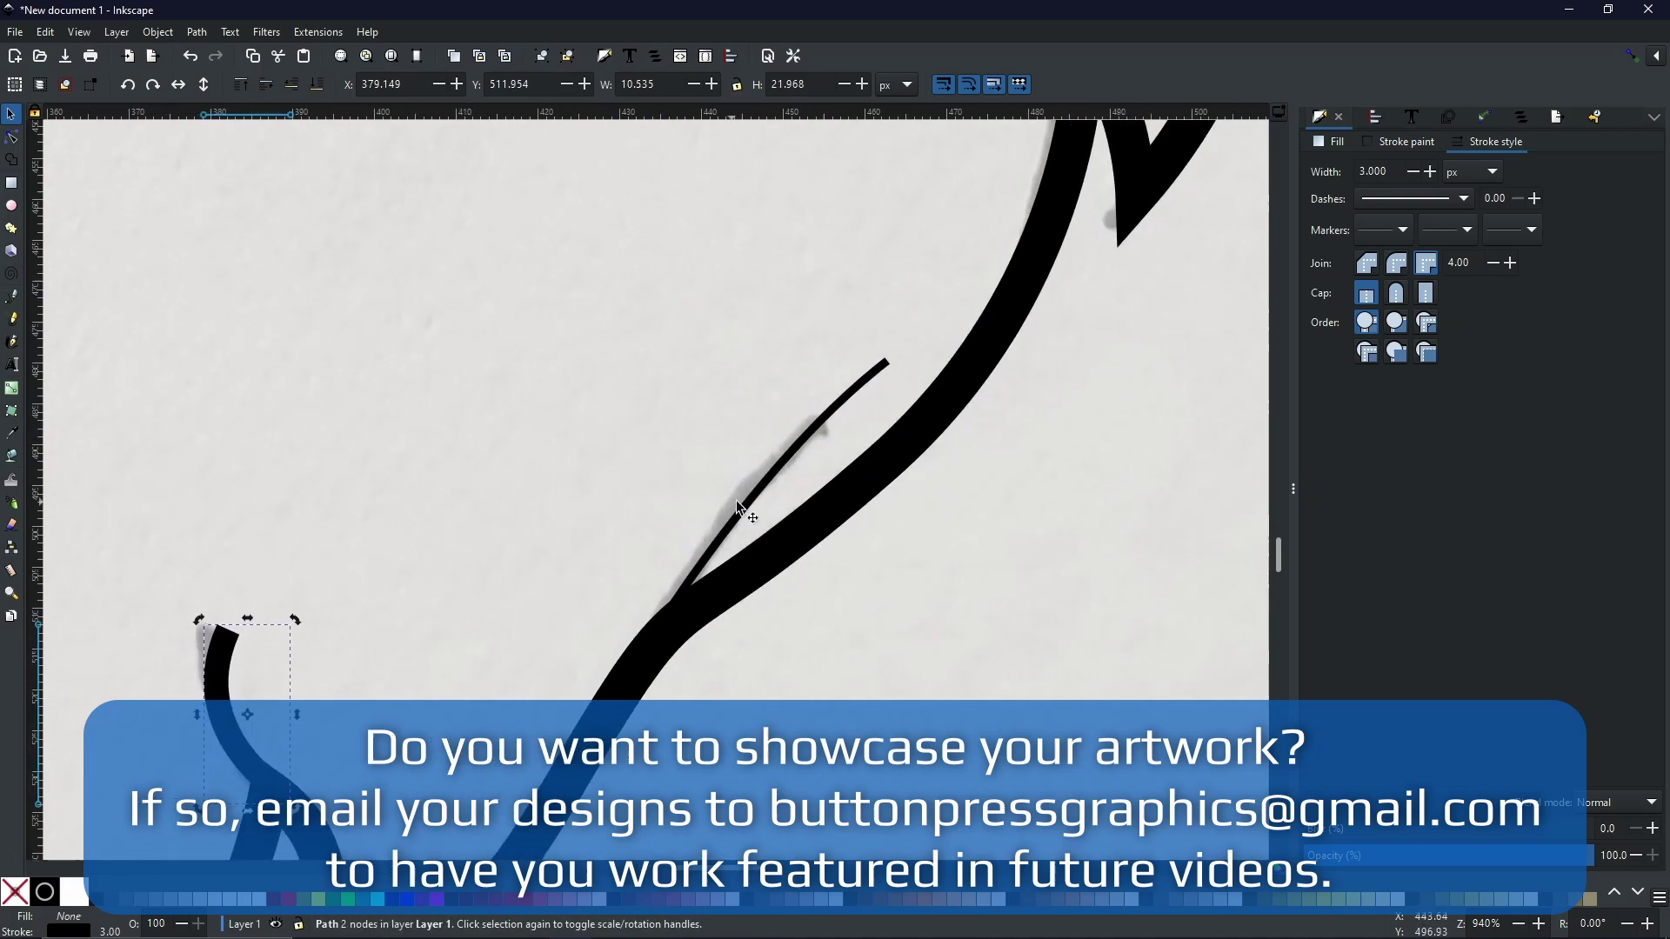
left_click(736, 508)
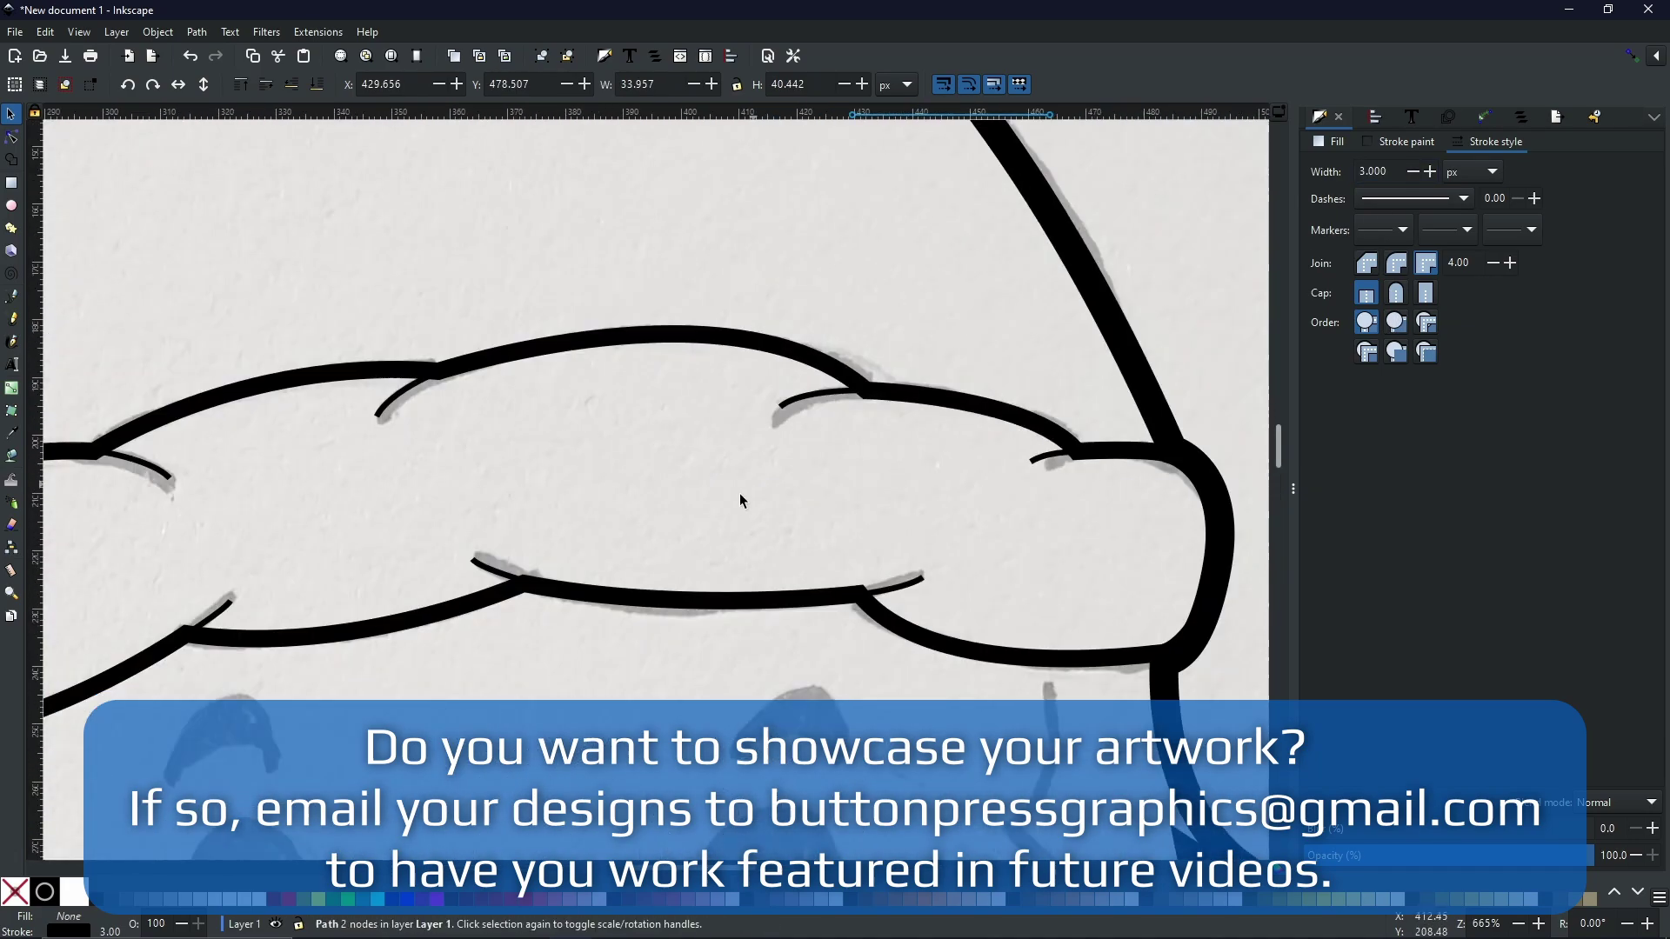
- Select all seven hat brim creases together and set their stroke width to 3 px
left_click(168, 476, "shift")
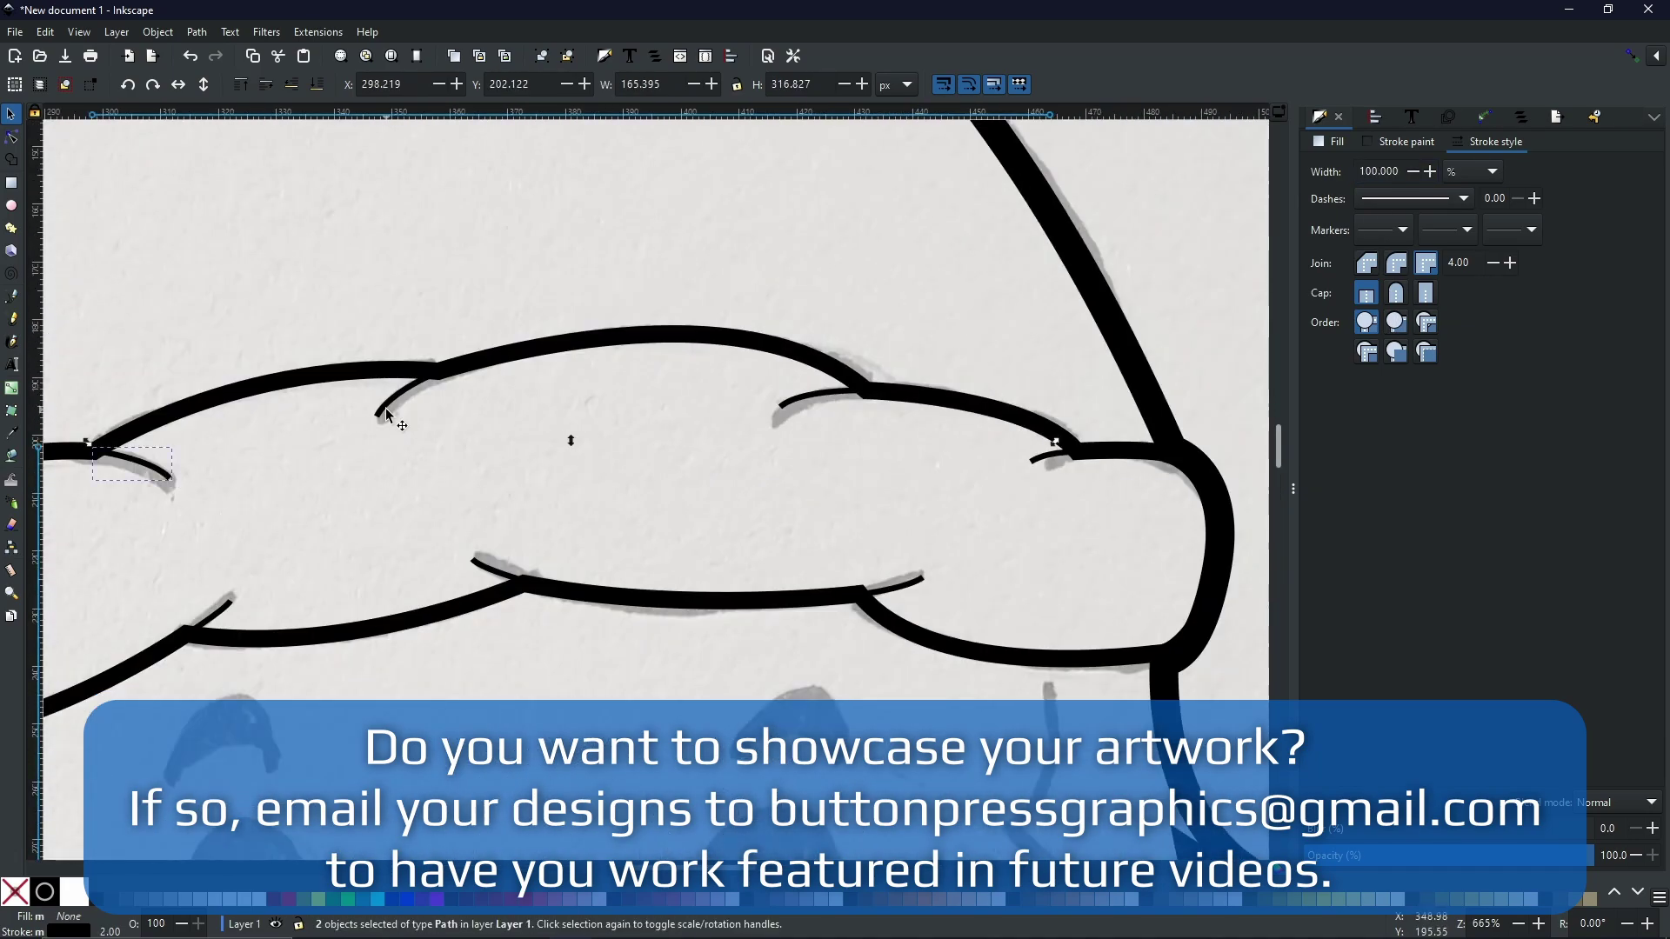
left_click(230, 601)
left_click(168, 476, "shift")
left_click(383, 411, "shift")
left_click(481, 564, "shift")
left_click(787, 403, "shift")
left_click(1037, 459, "shift")
left_click(910, 581, "shift")
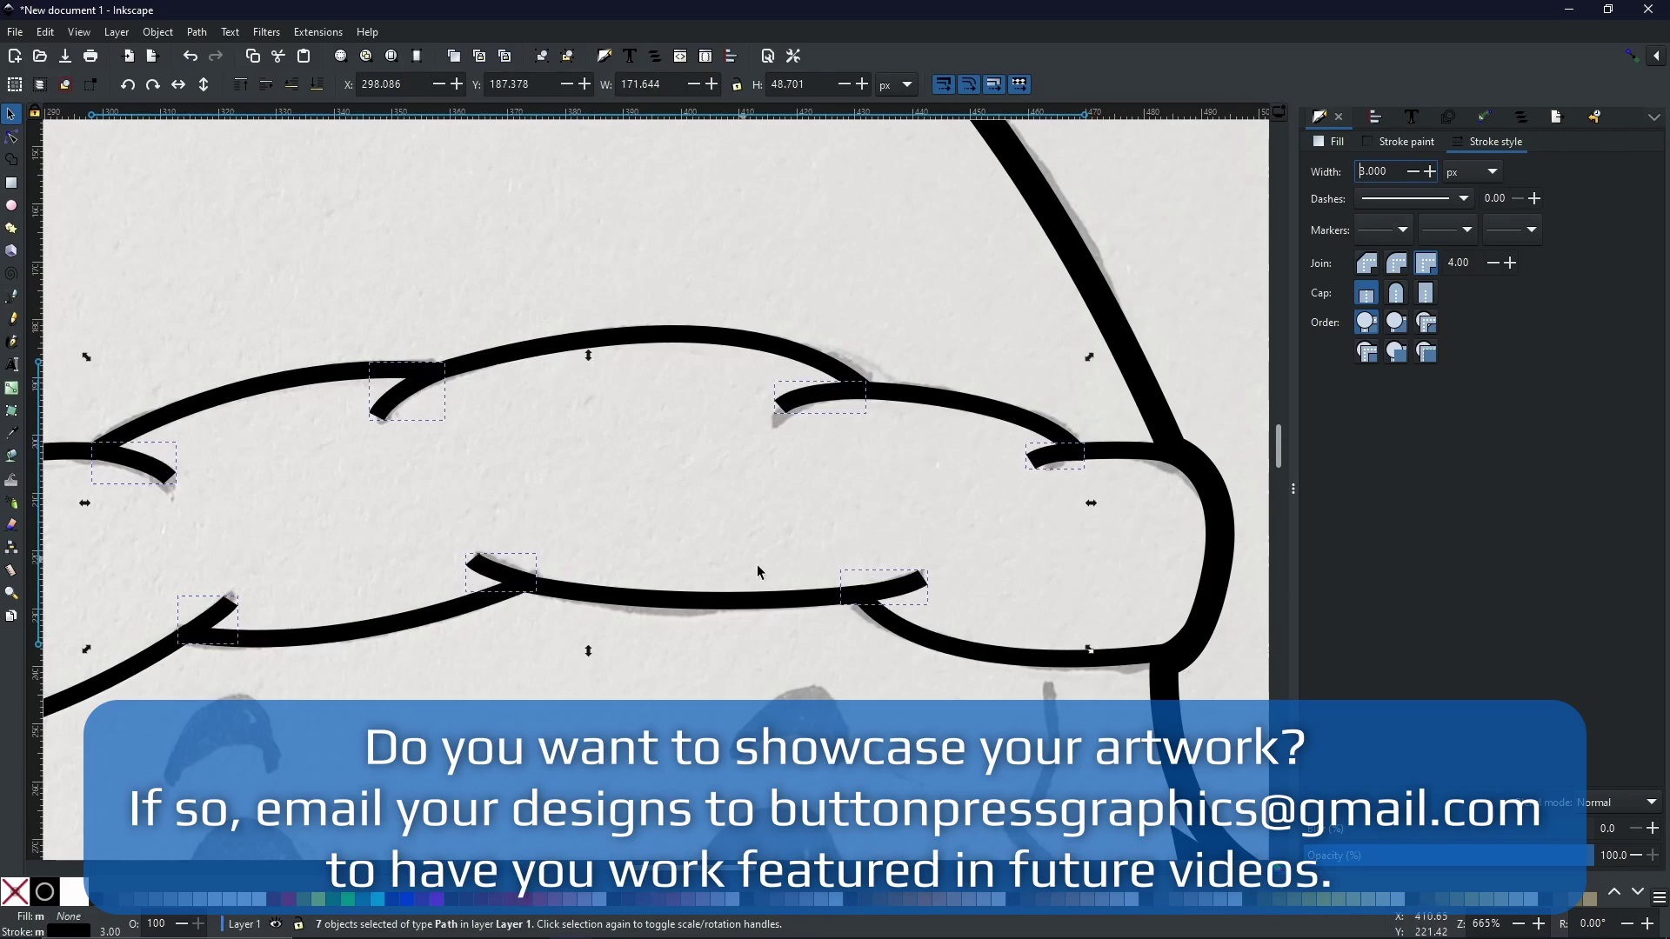
- Nudge the seven brim creases together to line them up with the brim outline, checking each junction up close
scroll(514, 566, "up", 4)
left_click_drag(458, 605, 455, 608)
left_click_drag(217, 679, 1252, 435)
left_click_drag(570, 505, 567, 507)
left_click_drag(435, 208, 644, 688)
left_click_drag(461, 384, 472, 383)
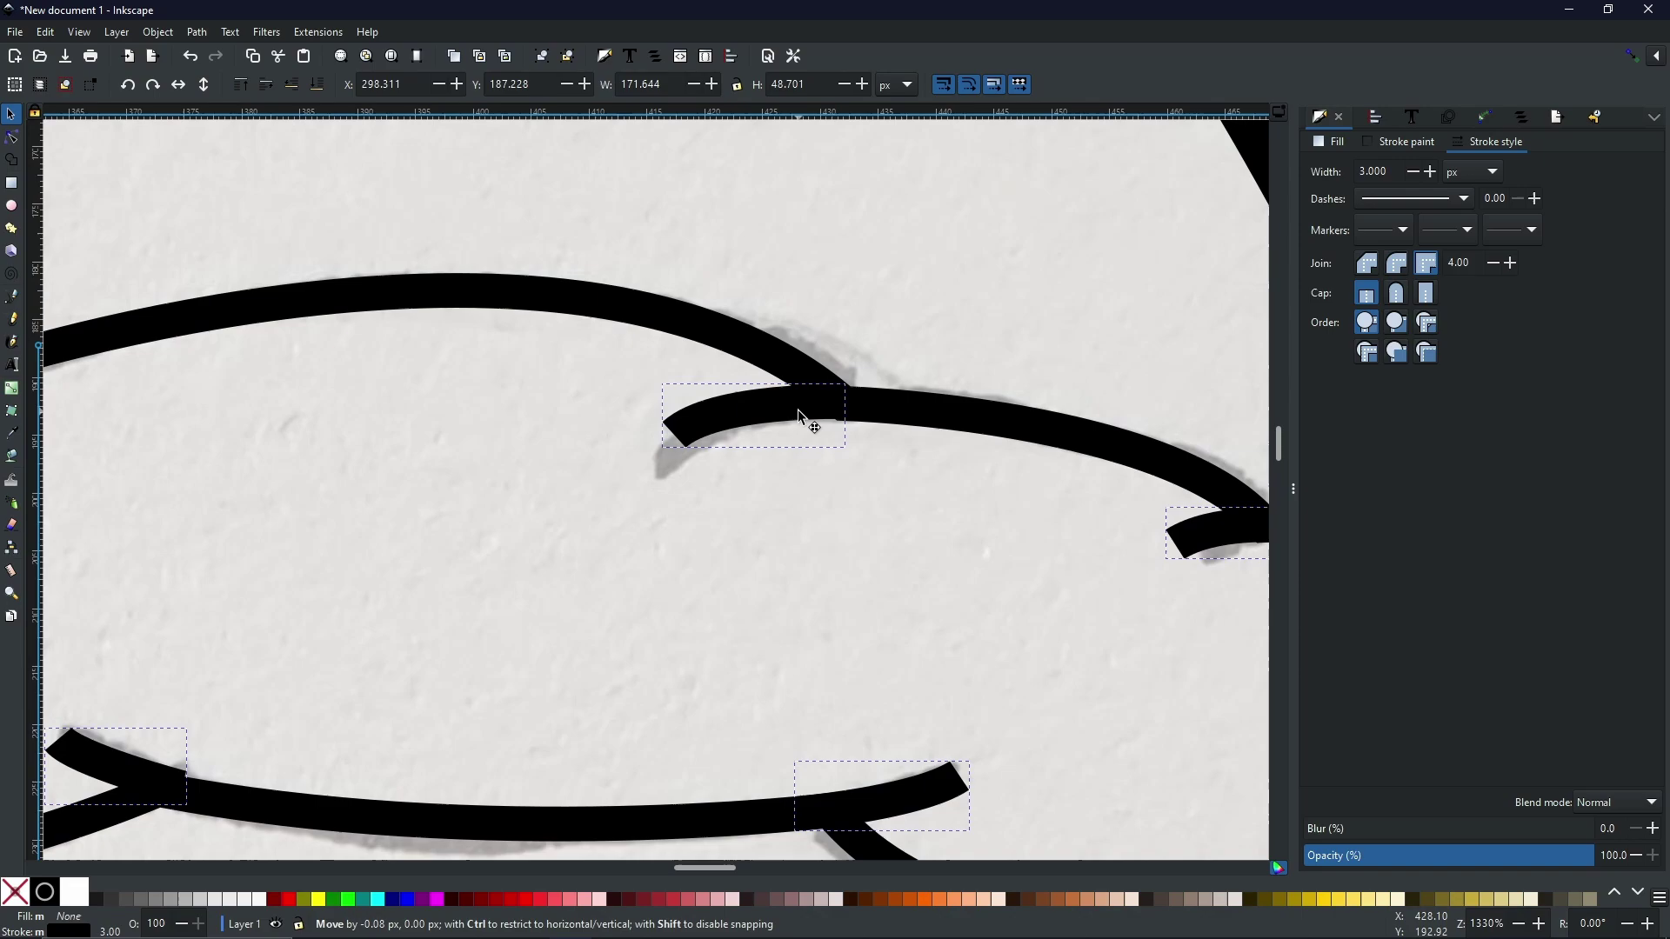
left_click(878, 492)
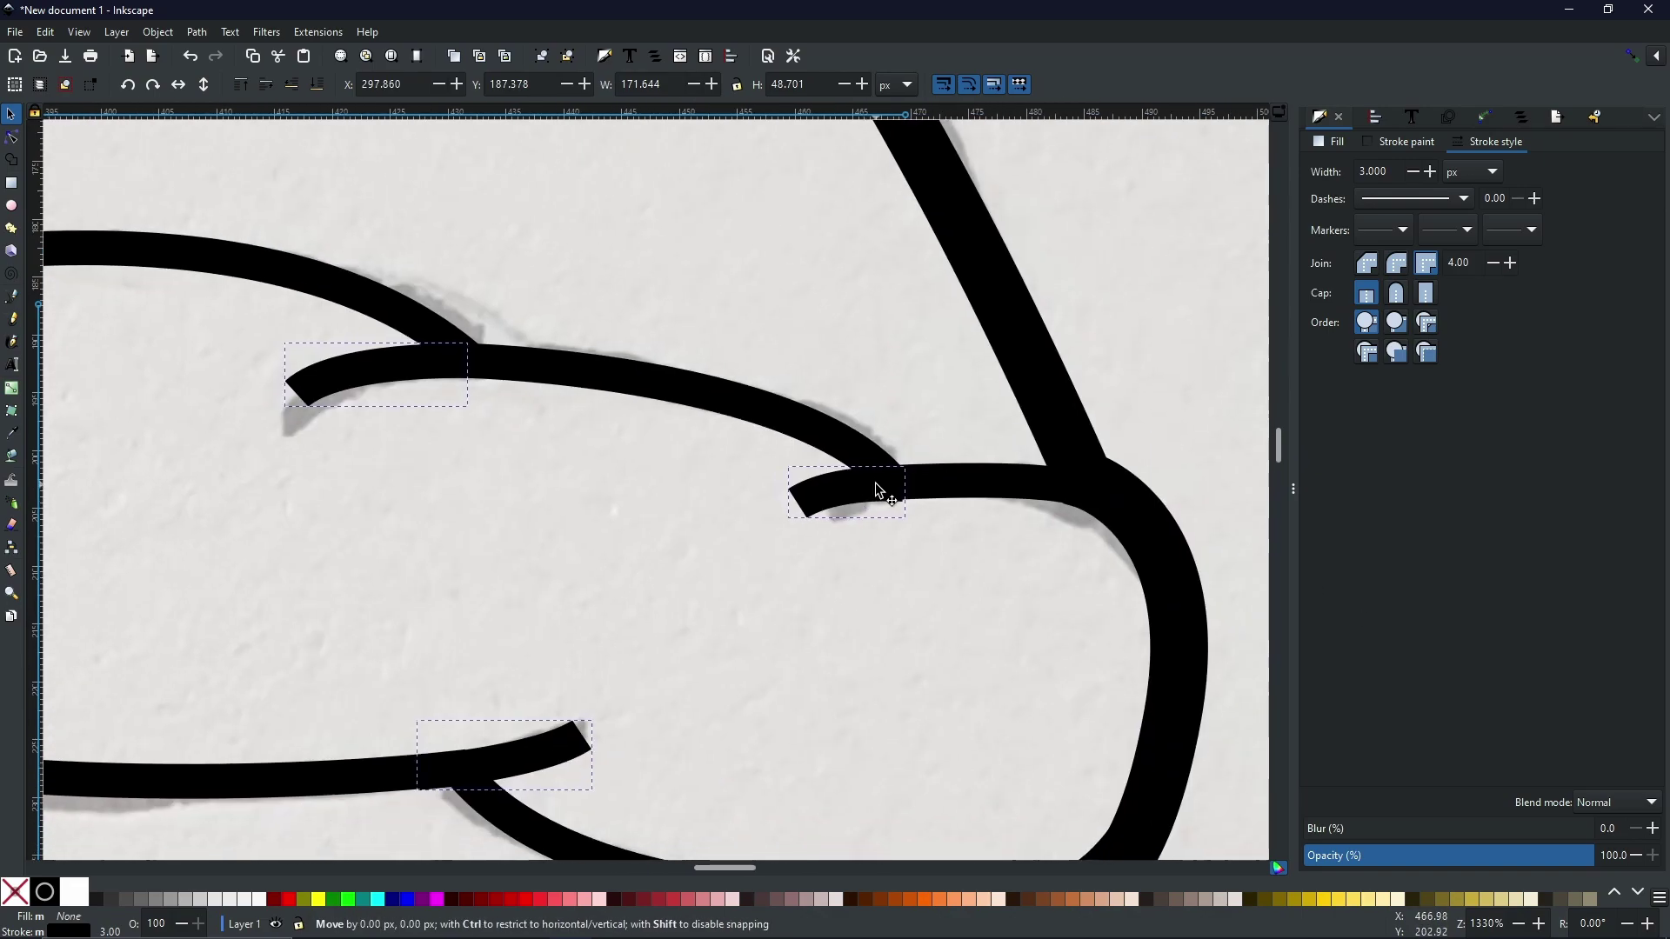
left_click(896, 534)
- Shift and slightly rotate the crease at the right end of the brim's upper edge so it flows into the outline
left_click(878, 494)
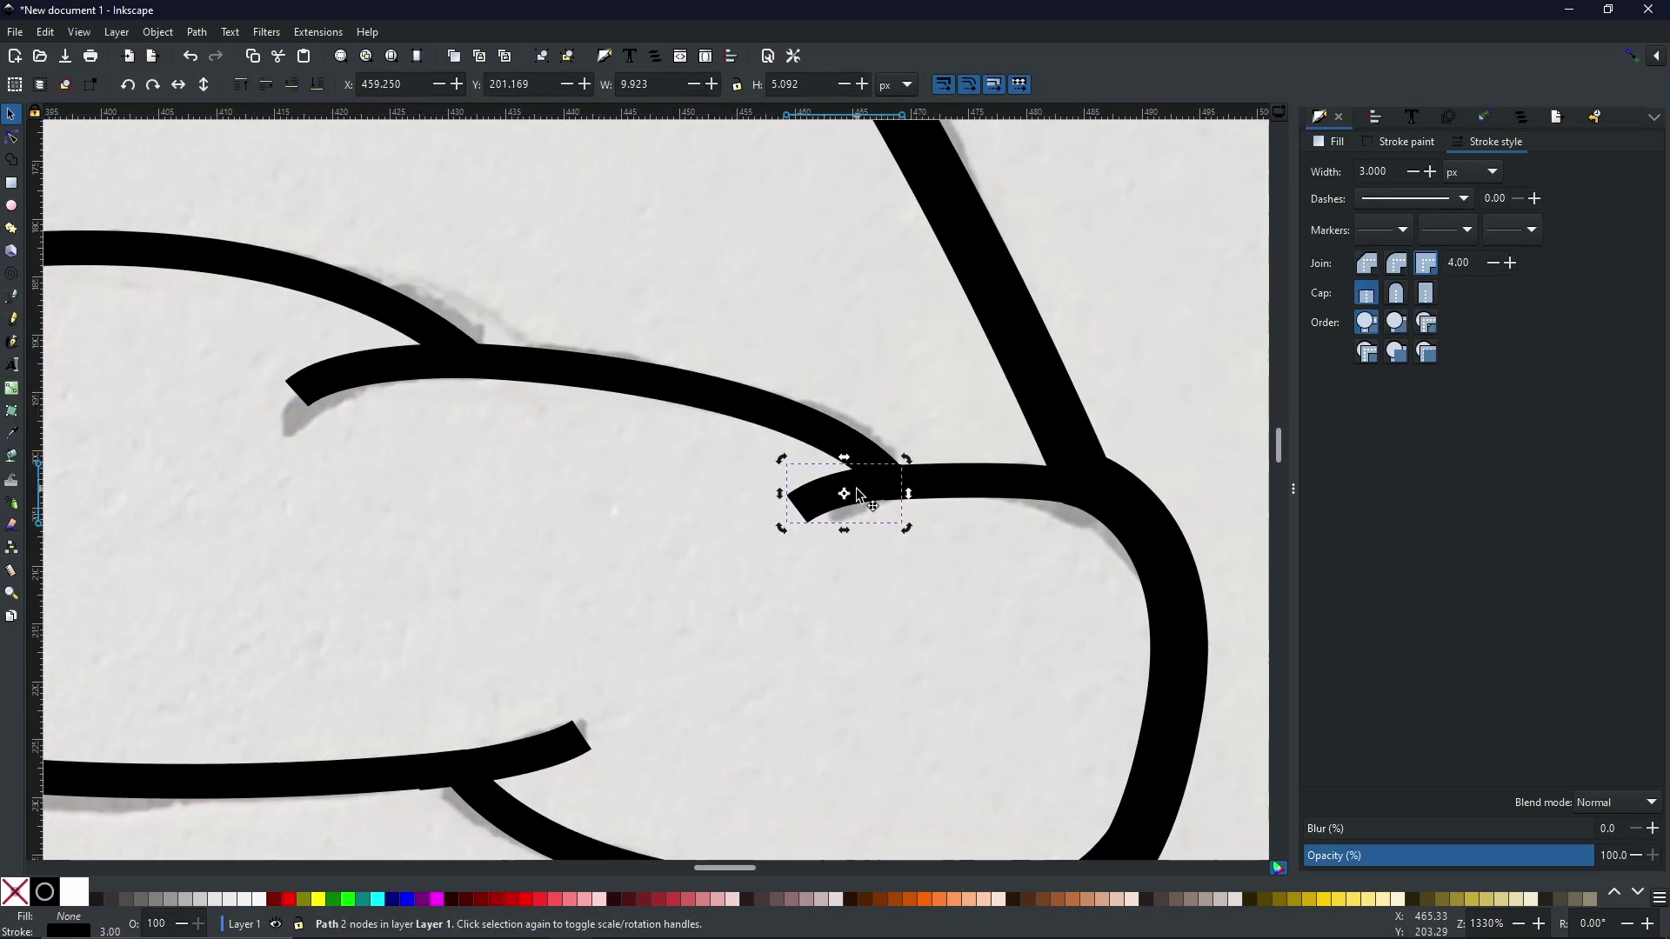
left_click_drag(857, 489, 853, 491)
scroll(885, 507, "up", 4)
left_click_drag(944, 333, 938, 324)
mouse_move(785, 408)
left_mouse_down()
mouse_move(799, 414)
mouse_move(771, 418)
left_mouse_up()
scroll(496, 677, "down", 1)
left_click_drag(496, 677, 911, 436)
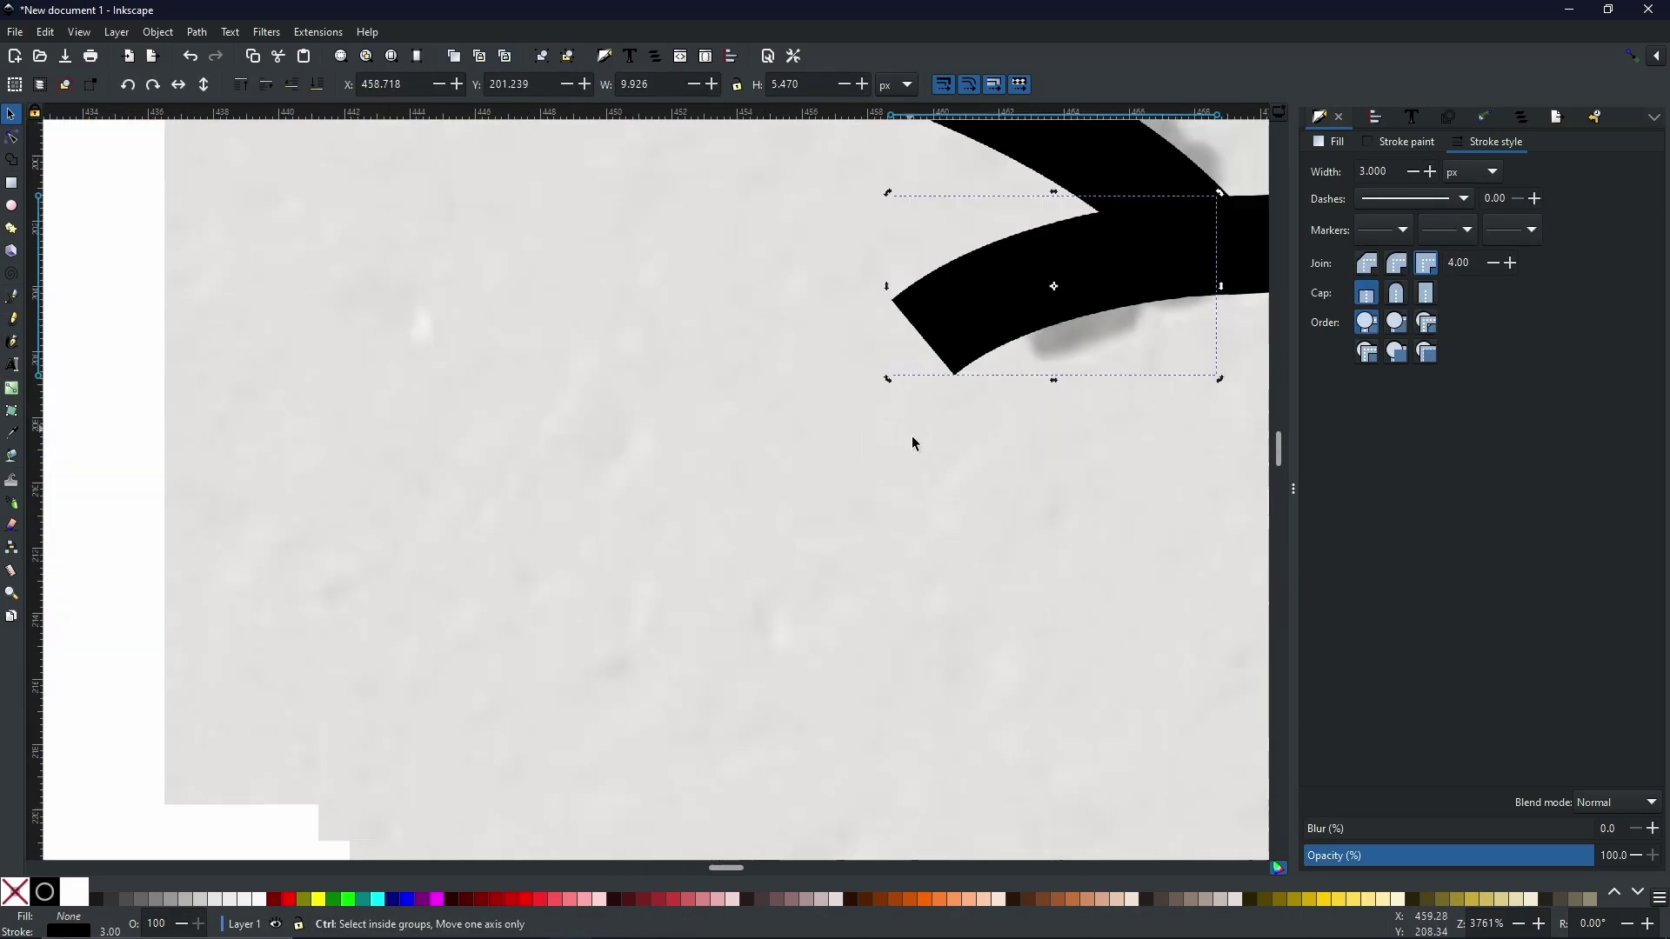
- Fine-tune the right and middle creases on the brim's lower edge so they join the brim line smoothly
scroll(911, 436, "down", 4)
scroll(695, 591, "up", 4)
left_click(666, 592)
left_click_drag(664, 593, 861, 585)
scroll(863, 586, "down", 8)
scroll(712, 576, "up", 5)
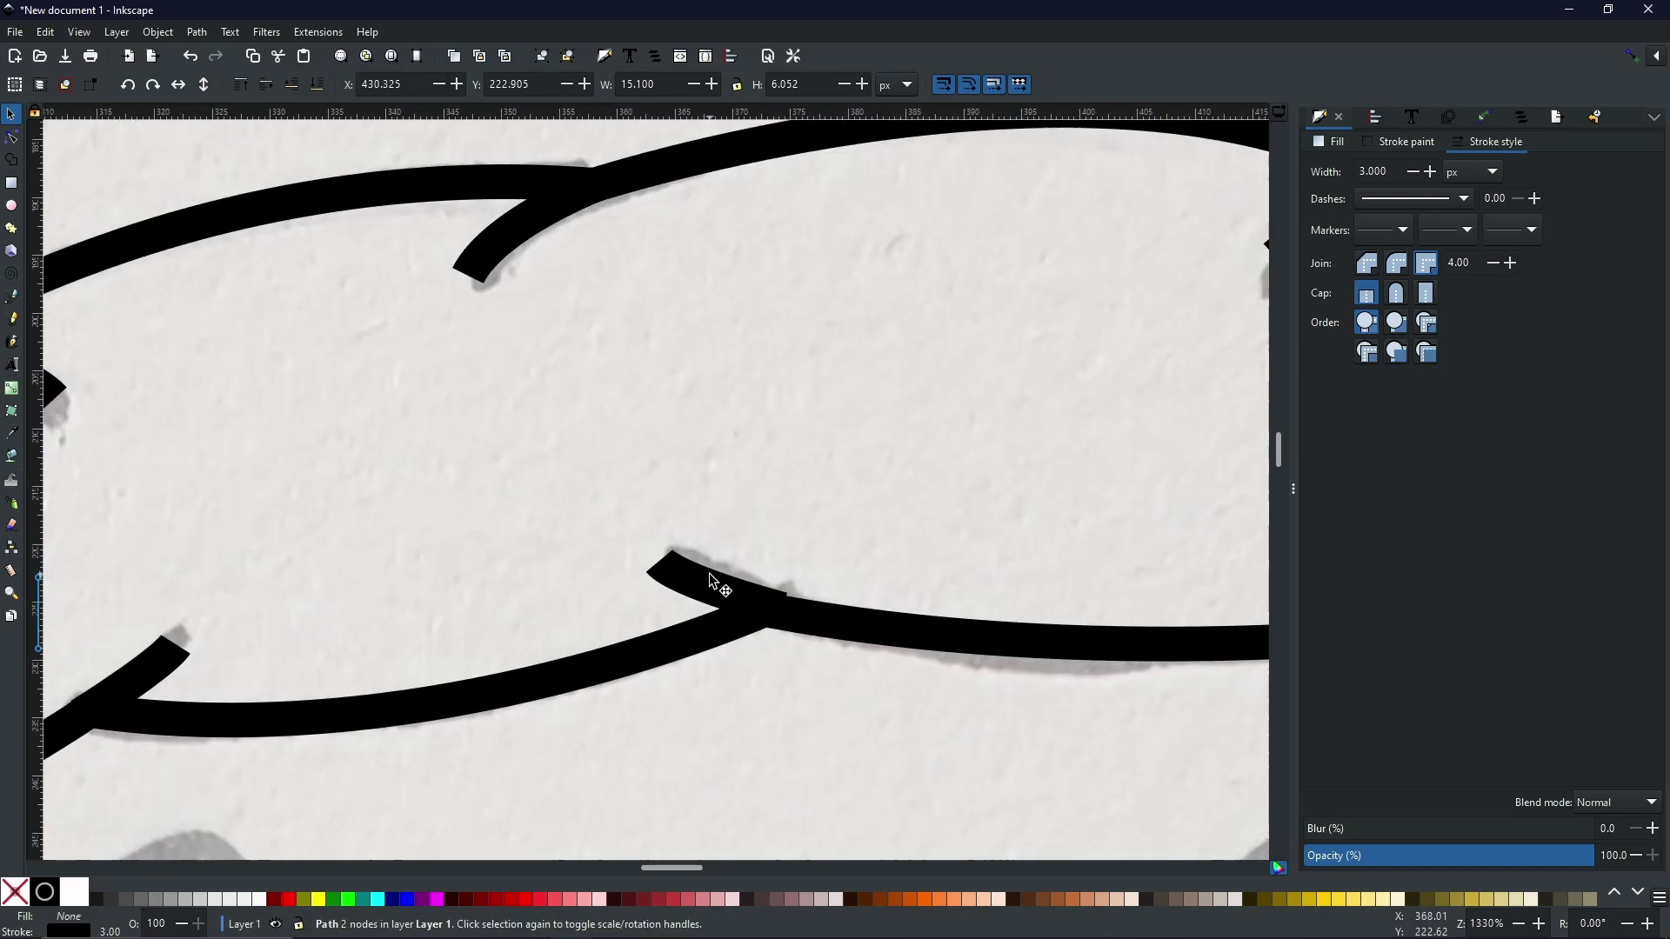
left_click(710, 581)
scroll(626, 521, "up", 3)
scroll(895, 529, "down", 9)
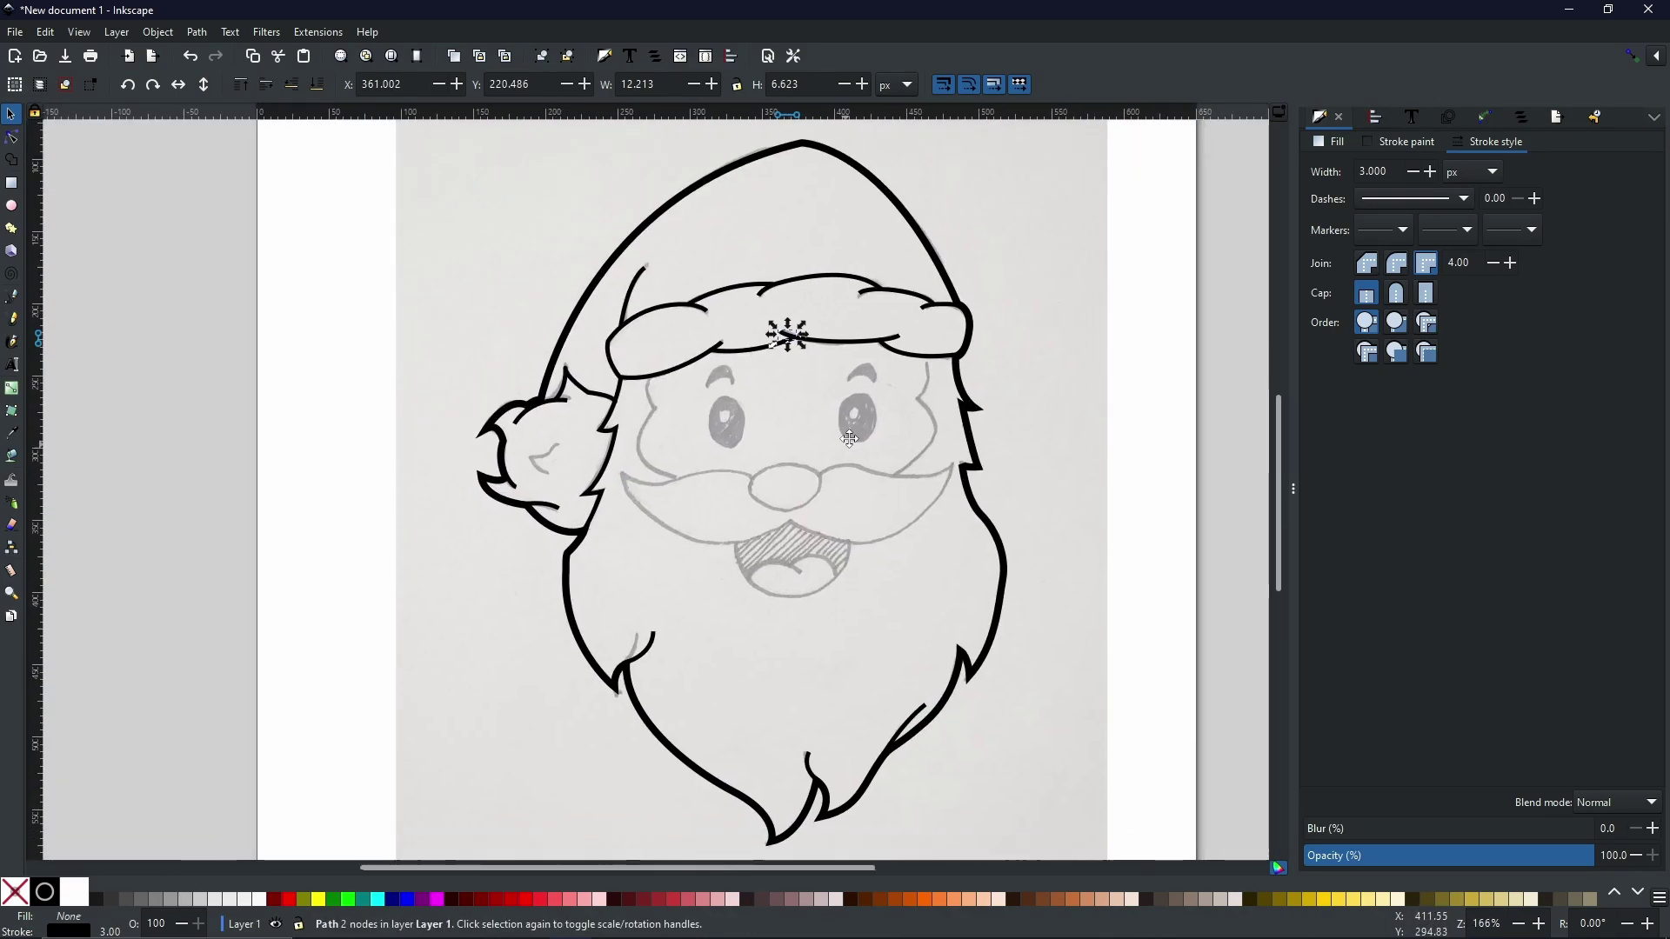
- Trace the small hooked fur mark in the middle of the pompom with two curves meeting at its left corner
left_click_drag(849, 438, 872, 419)
left_click(1155, 351)
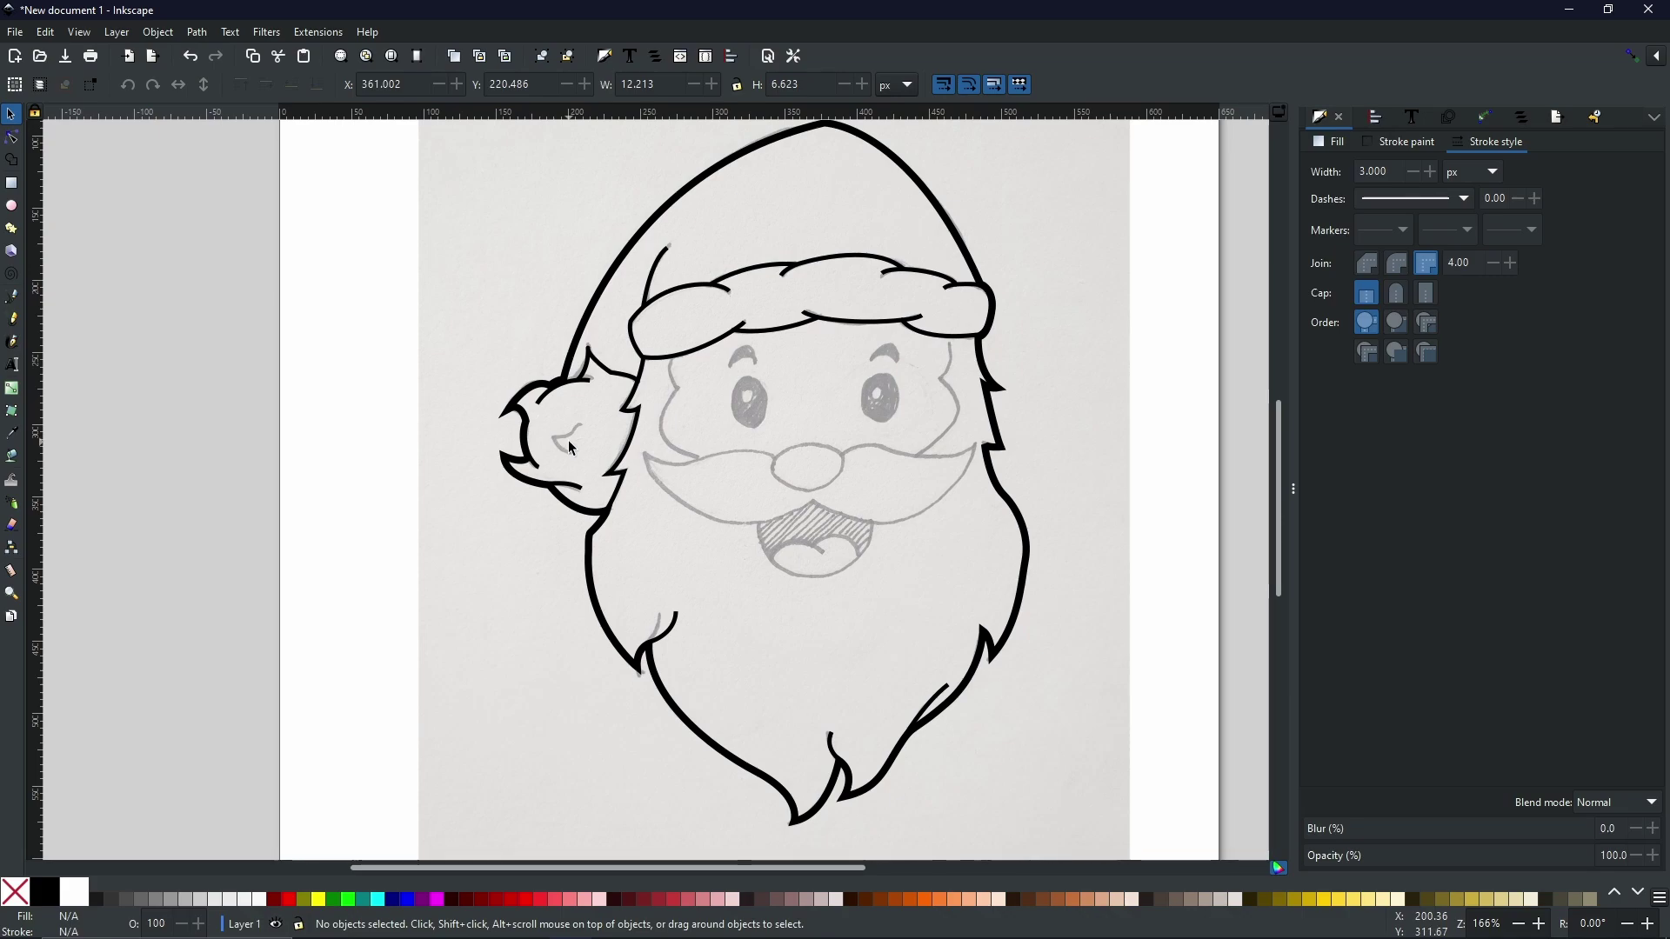
left_click(12, 296)
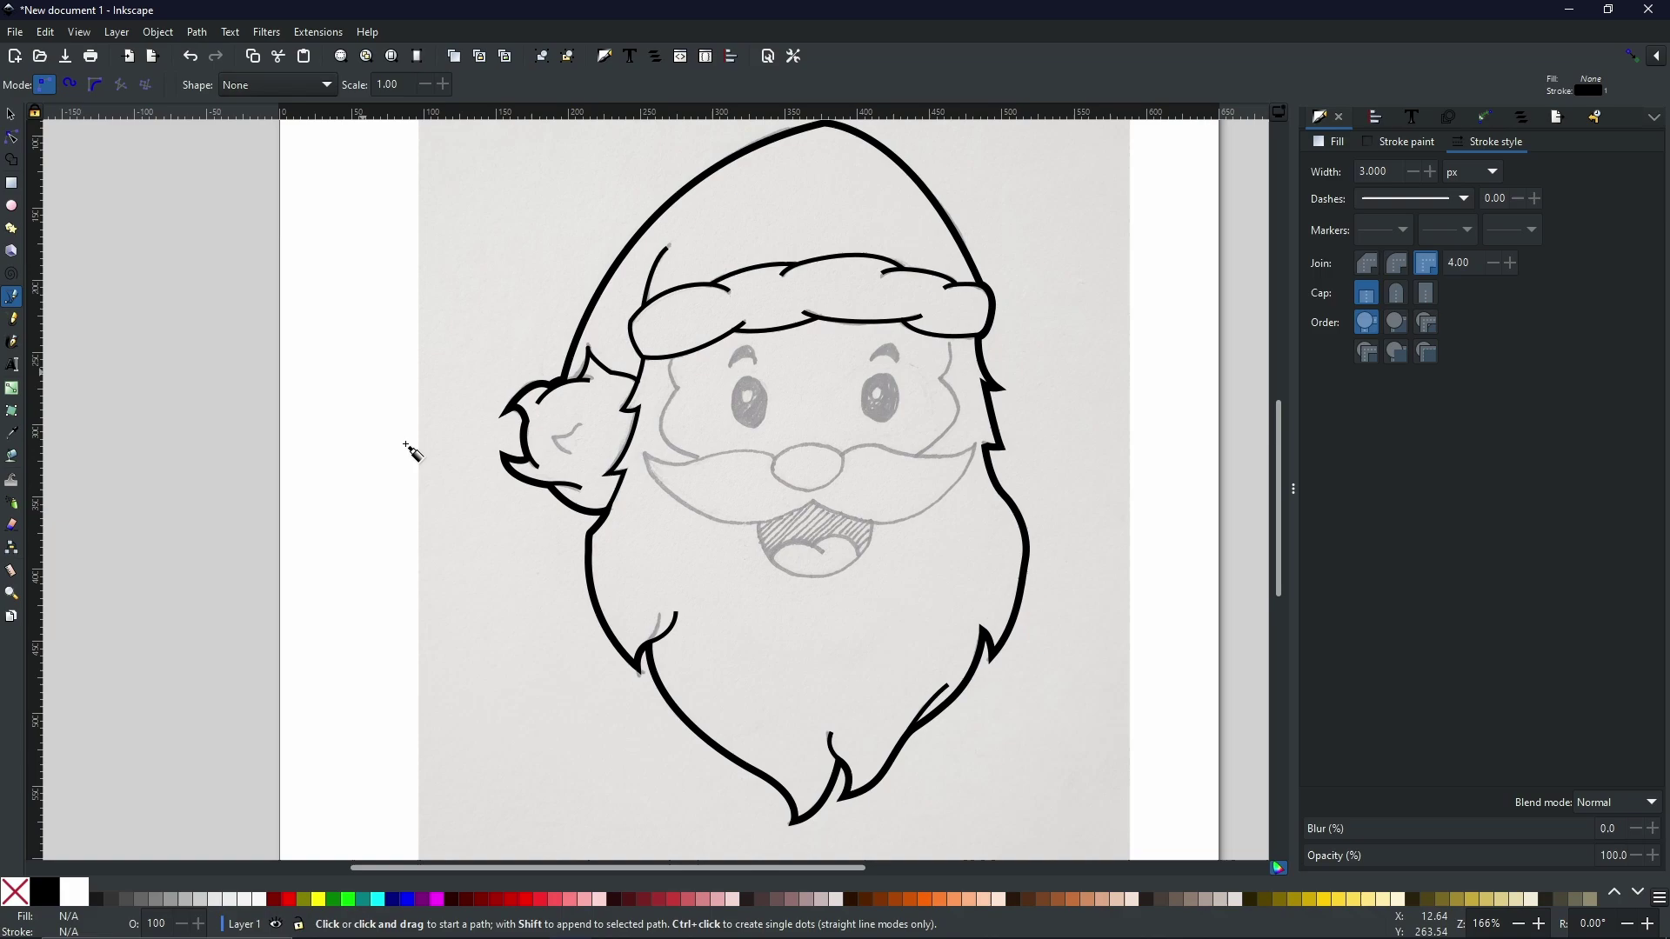
left_click(575, 455)
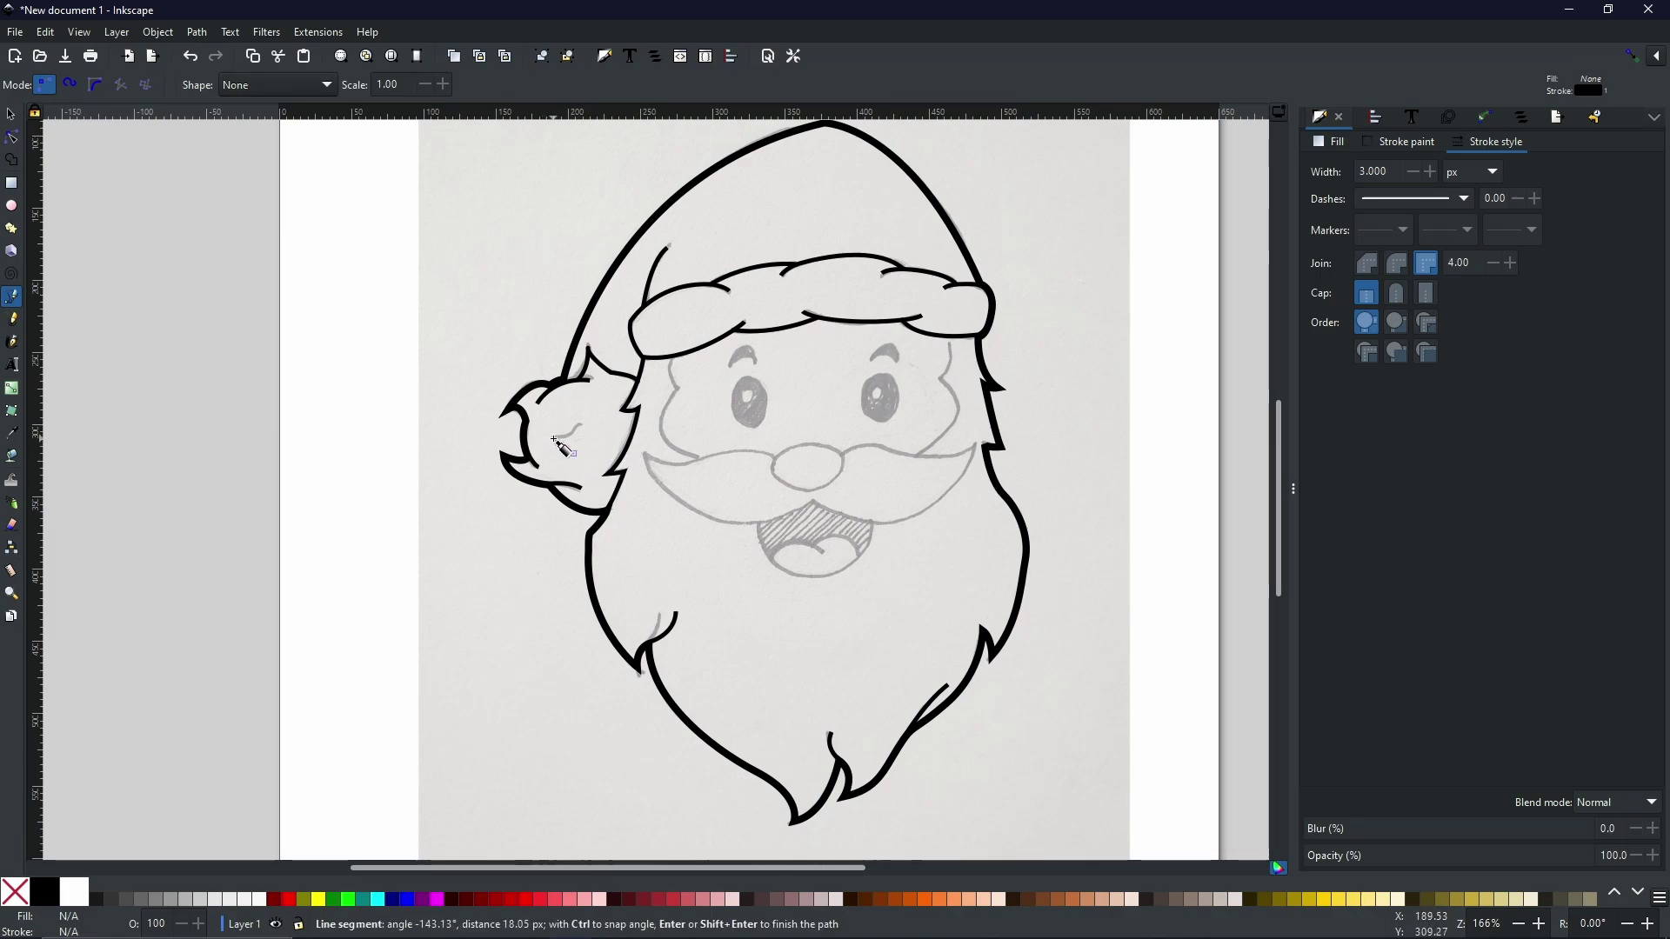
mouse_move(553, 439)
left_mouse_down()
mouse_move(560, 416)
mouse_move(547, 424)
mouse_move(595, 430)
left_mouse_up()
key("Return")
left_click(553, 438)
key("Return")
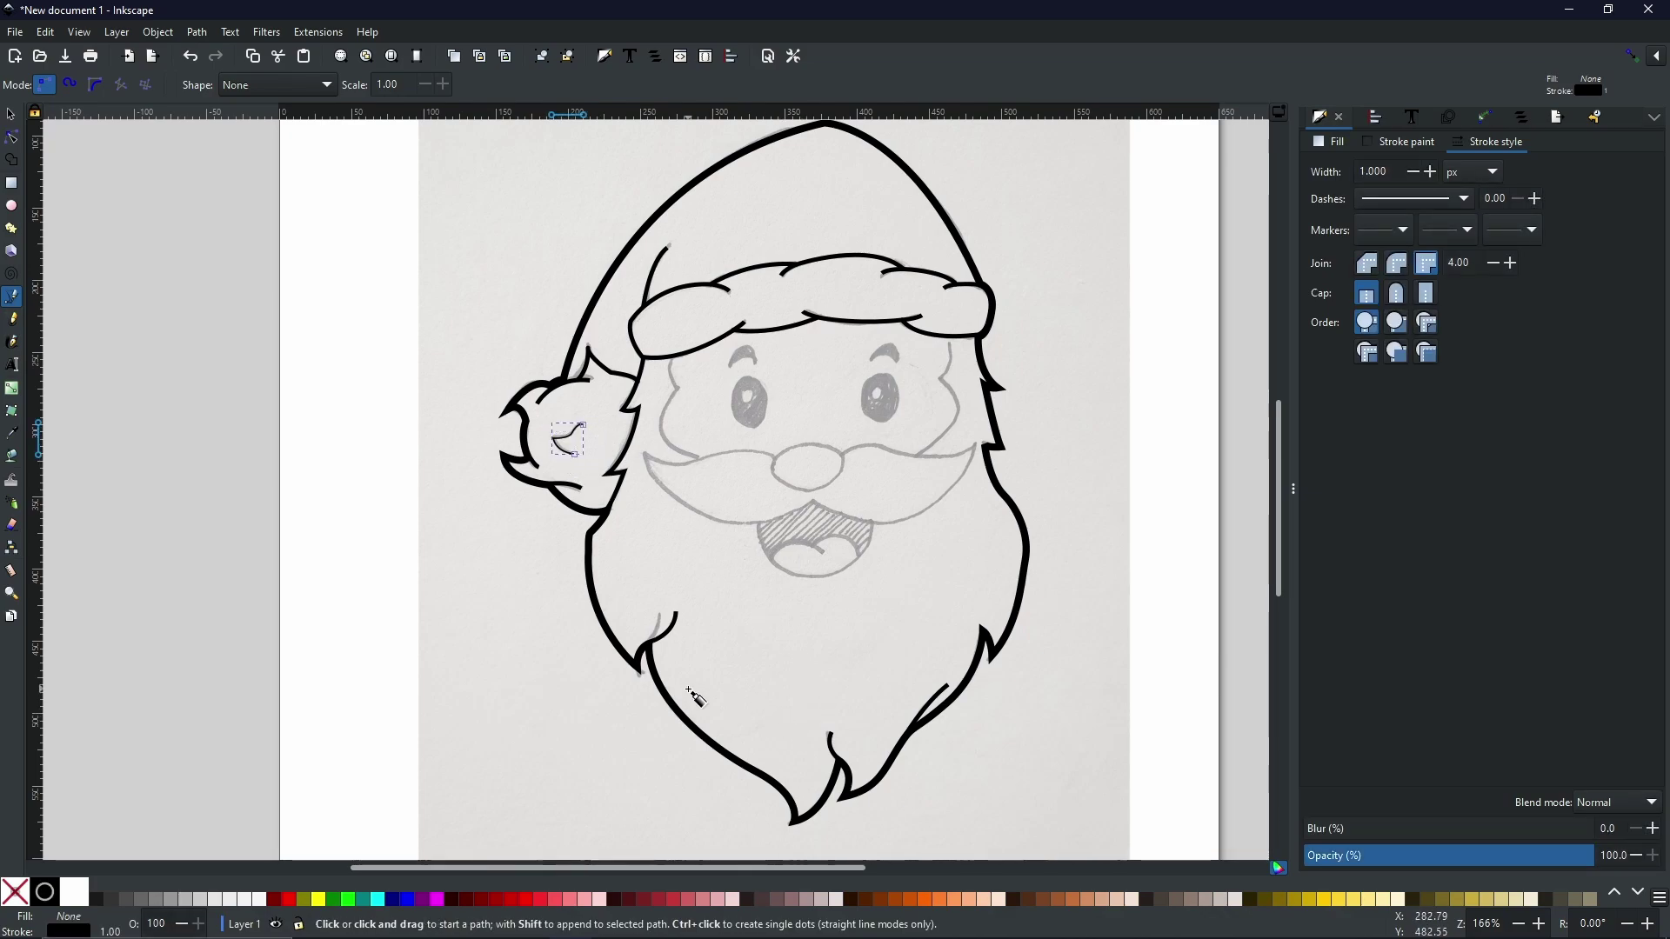
- Set the stroke width of the pompom's middle fur mark to 1.5 px and deselect it
triple_click(1389, 174)
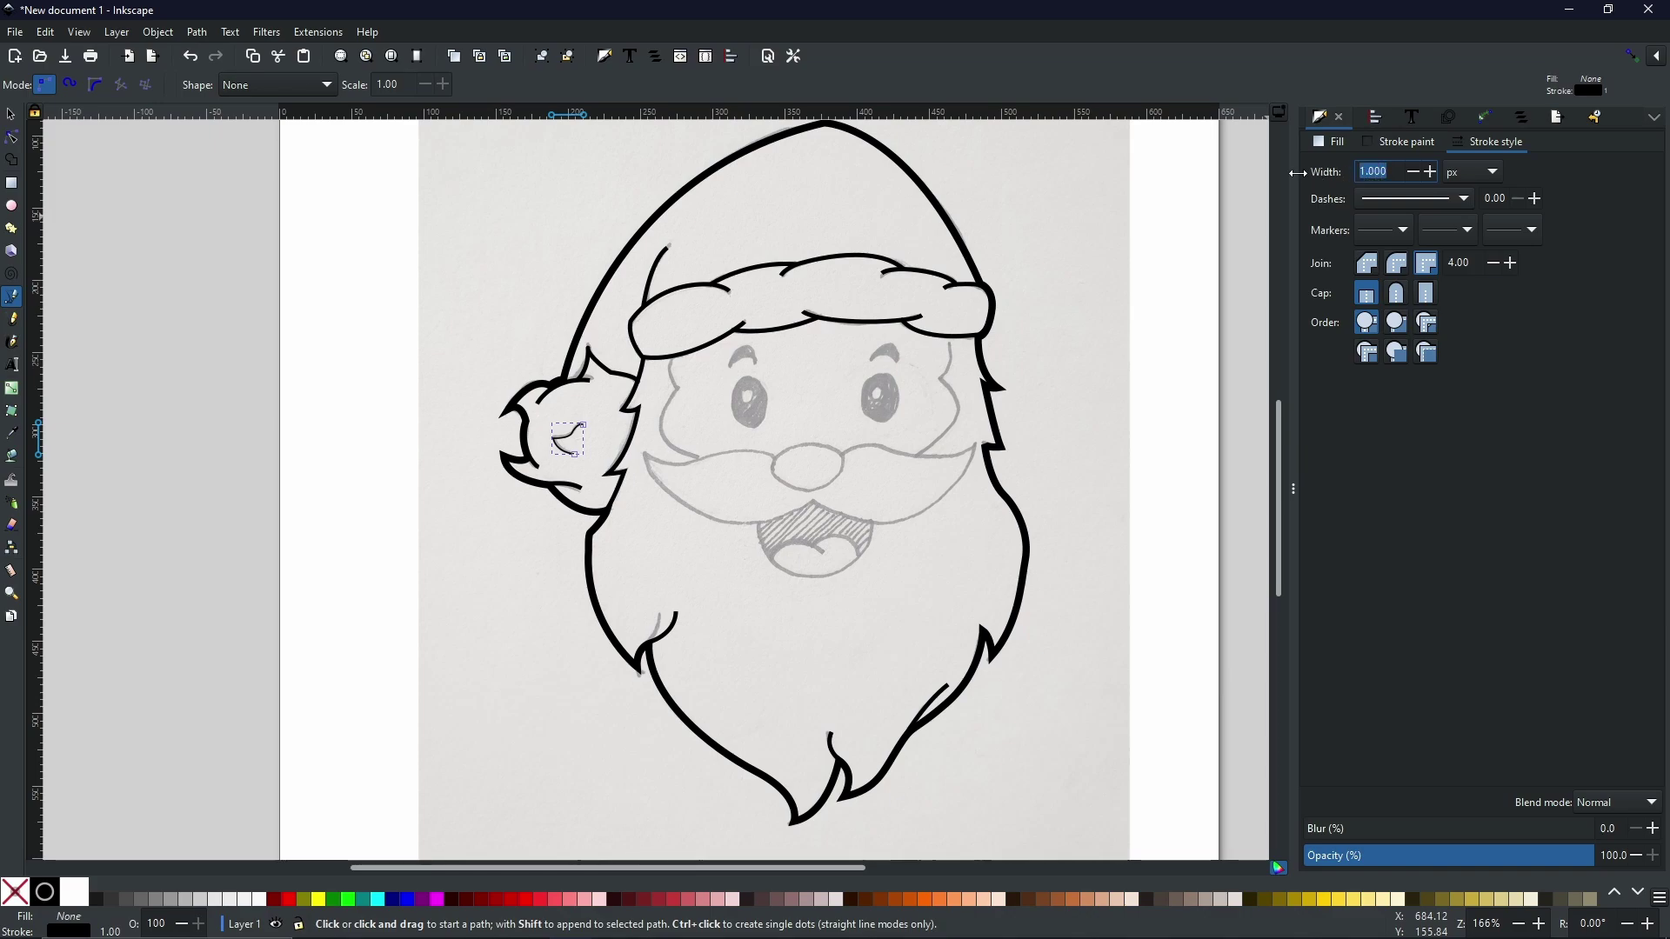
type("1.5")
key("Return")
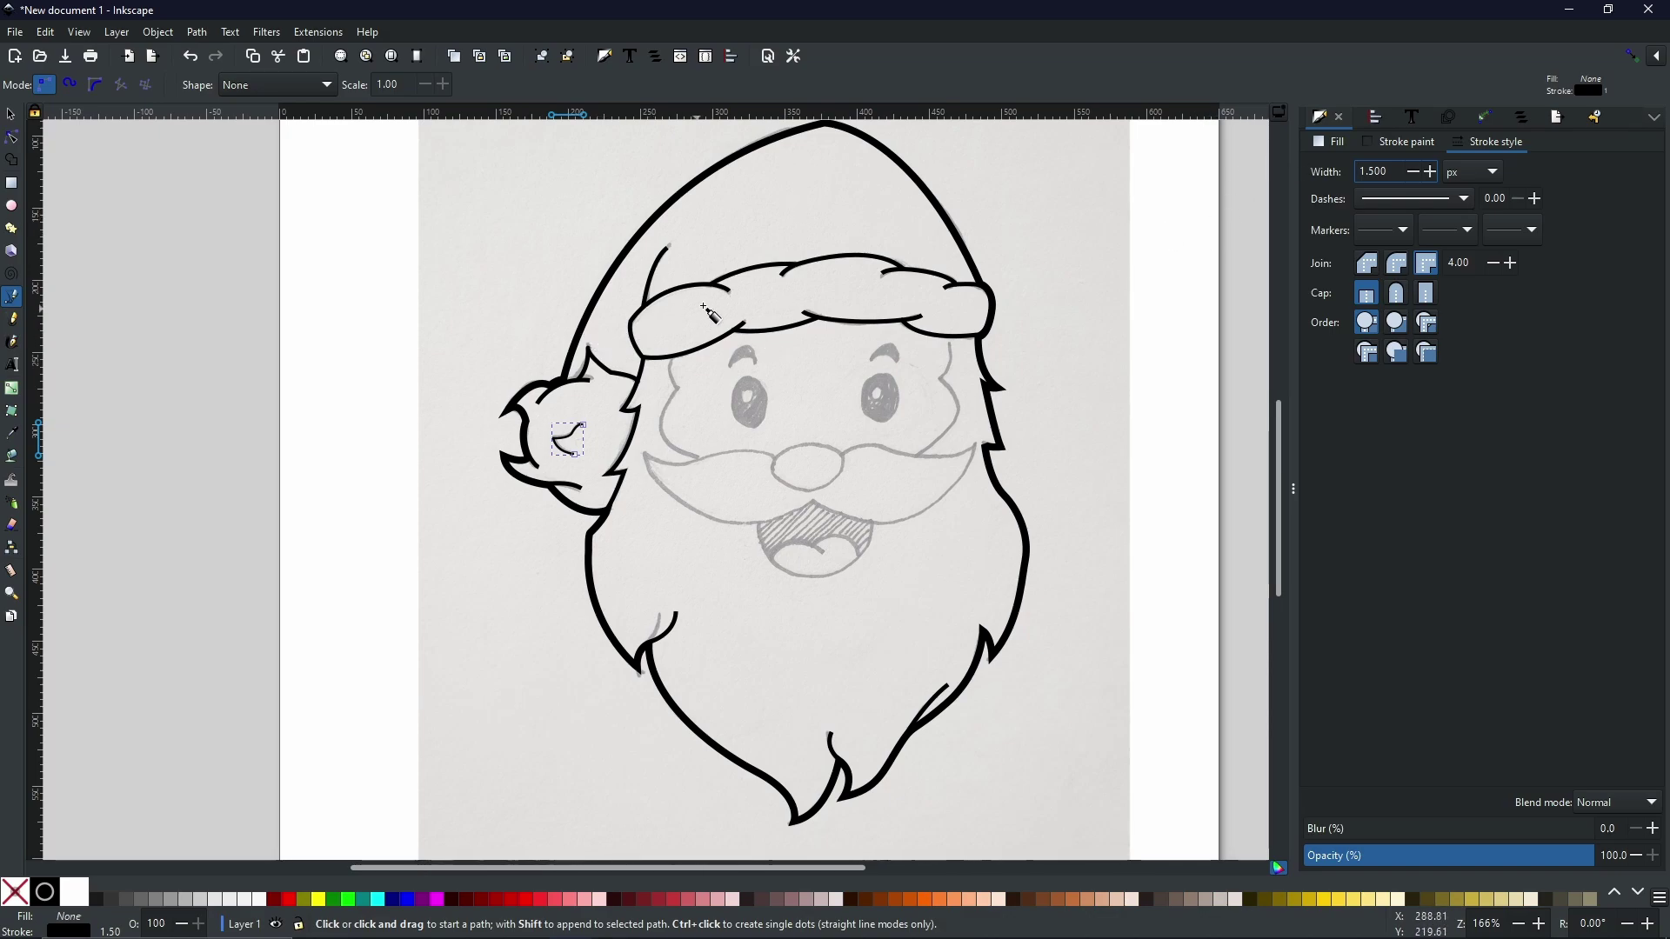
key("Escape")
key("s")
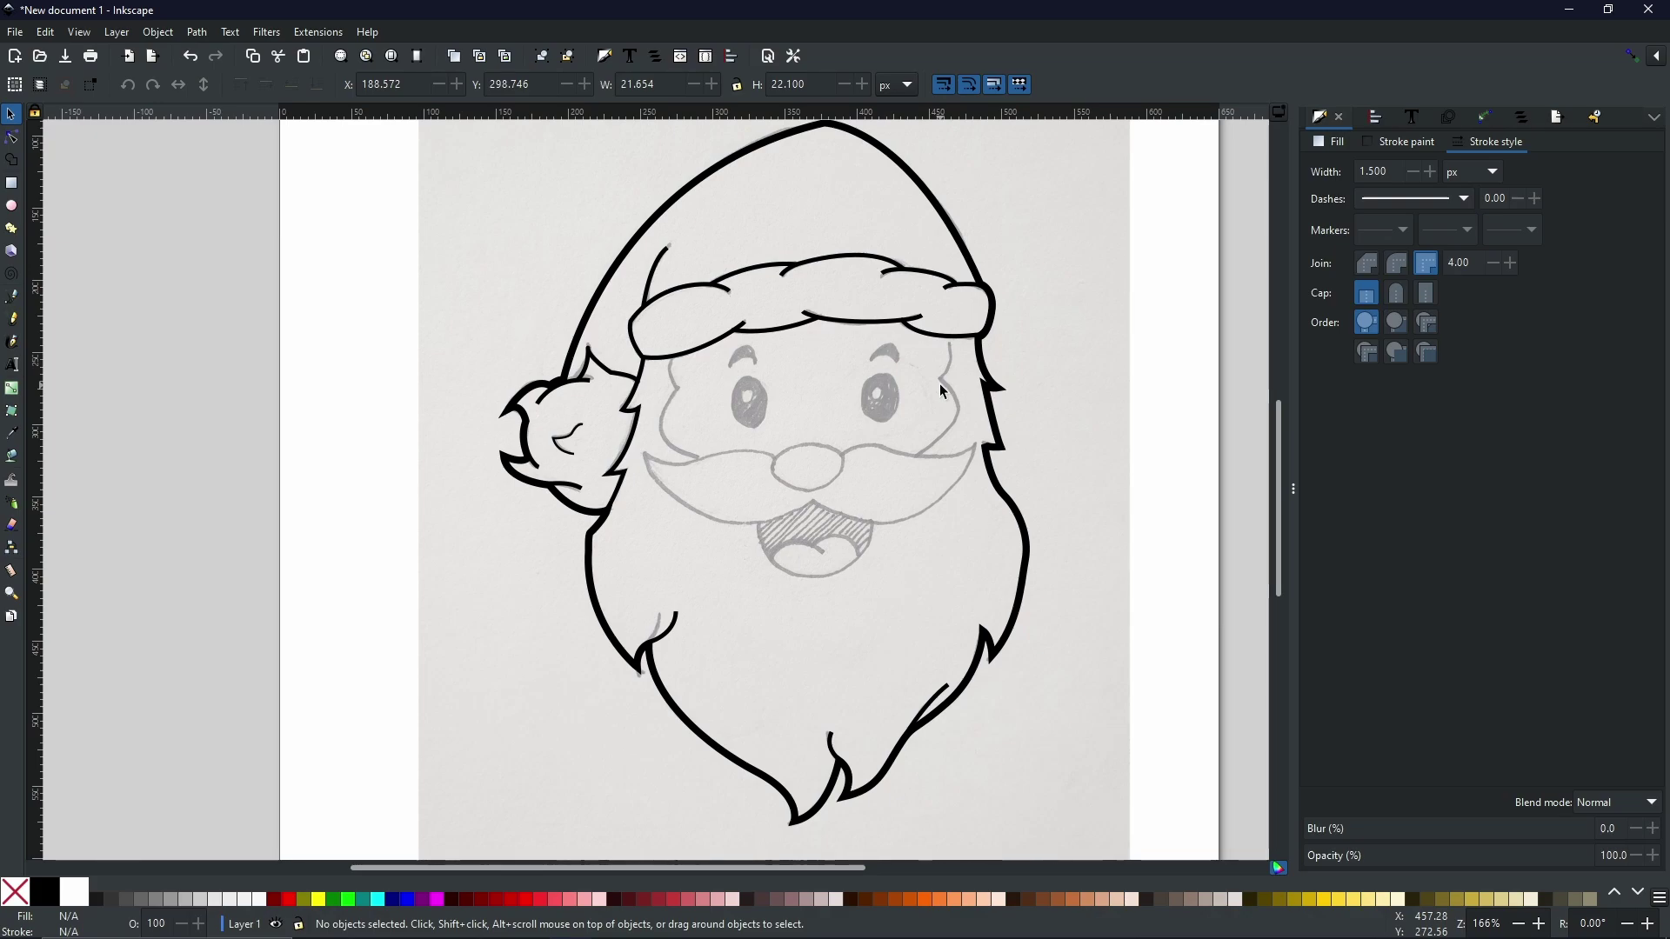
- Trace the left side of the face with two curves meeting at the inward corner, ending at the moustache
scroll(835, 359, "up", 2)
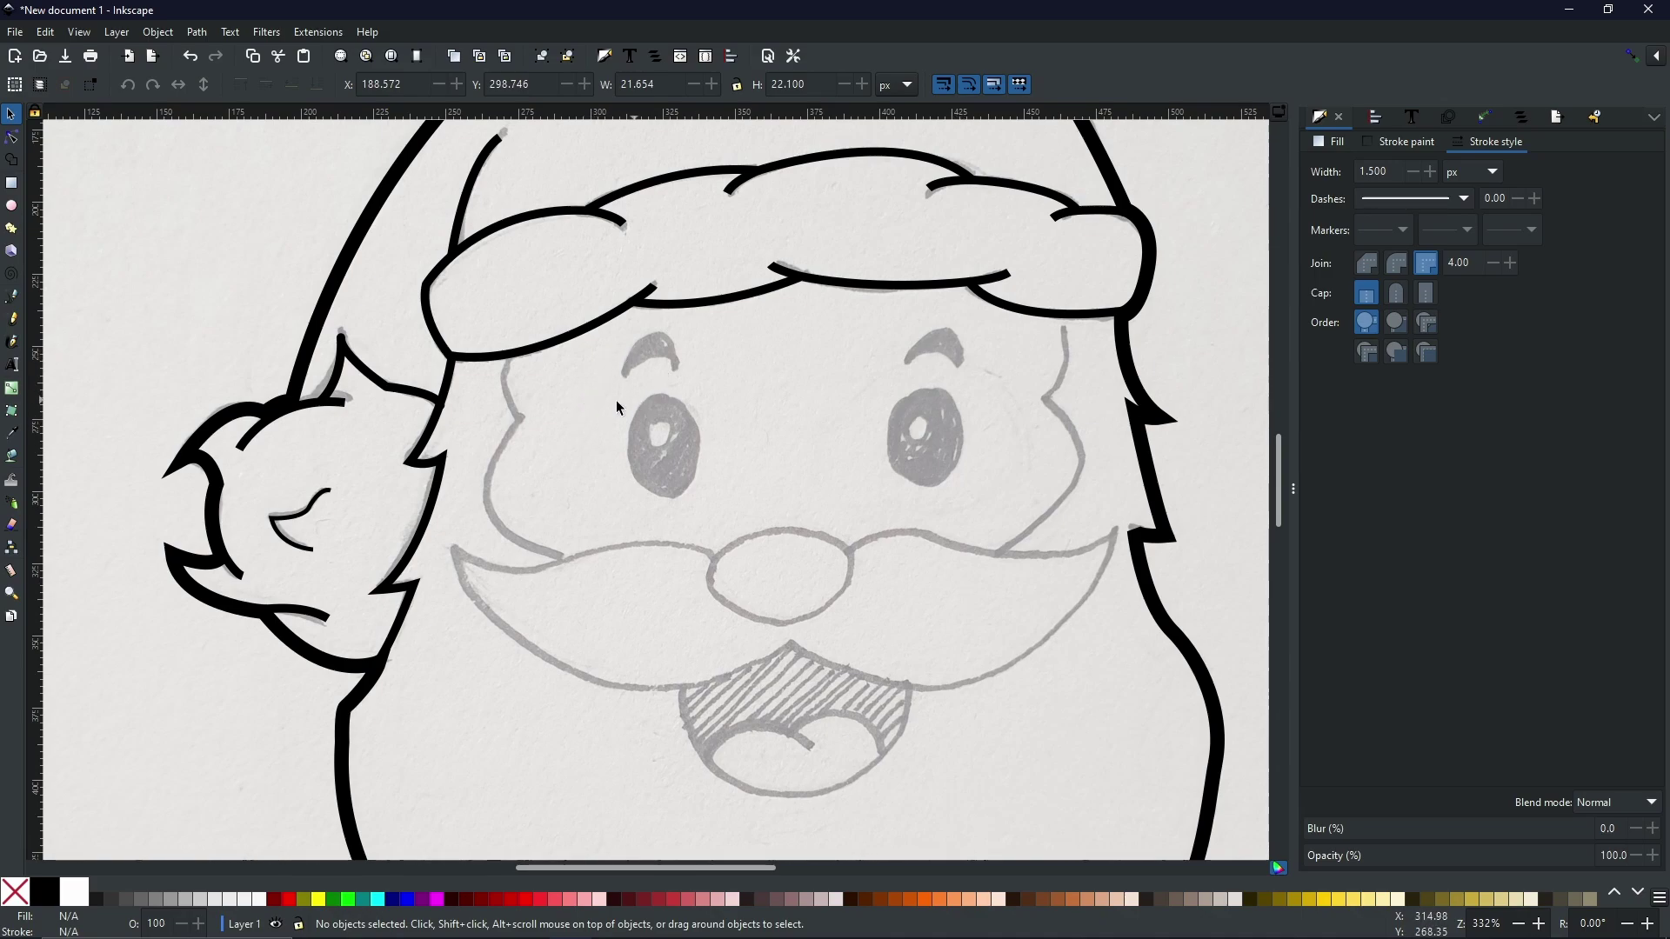
left_click(11, 297)
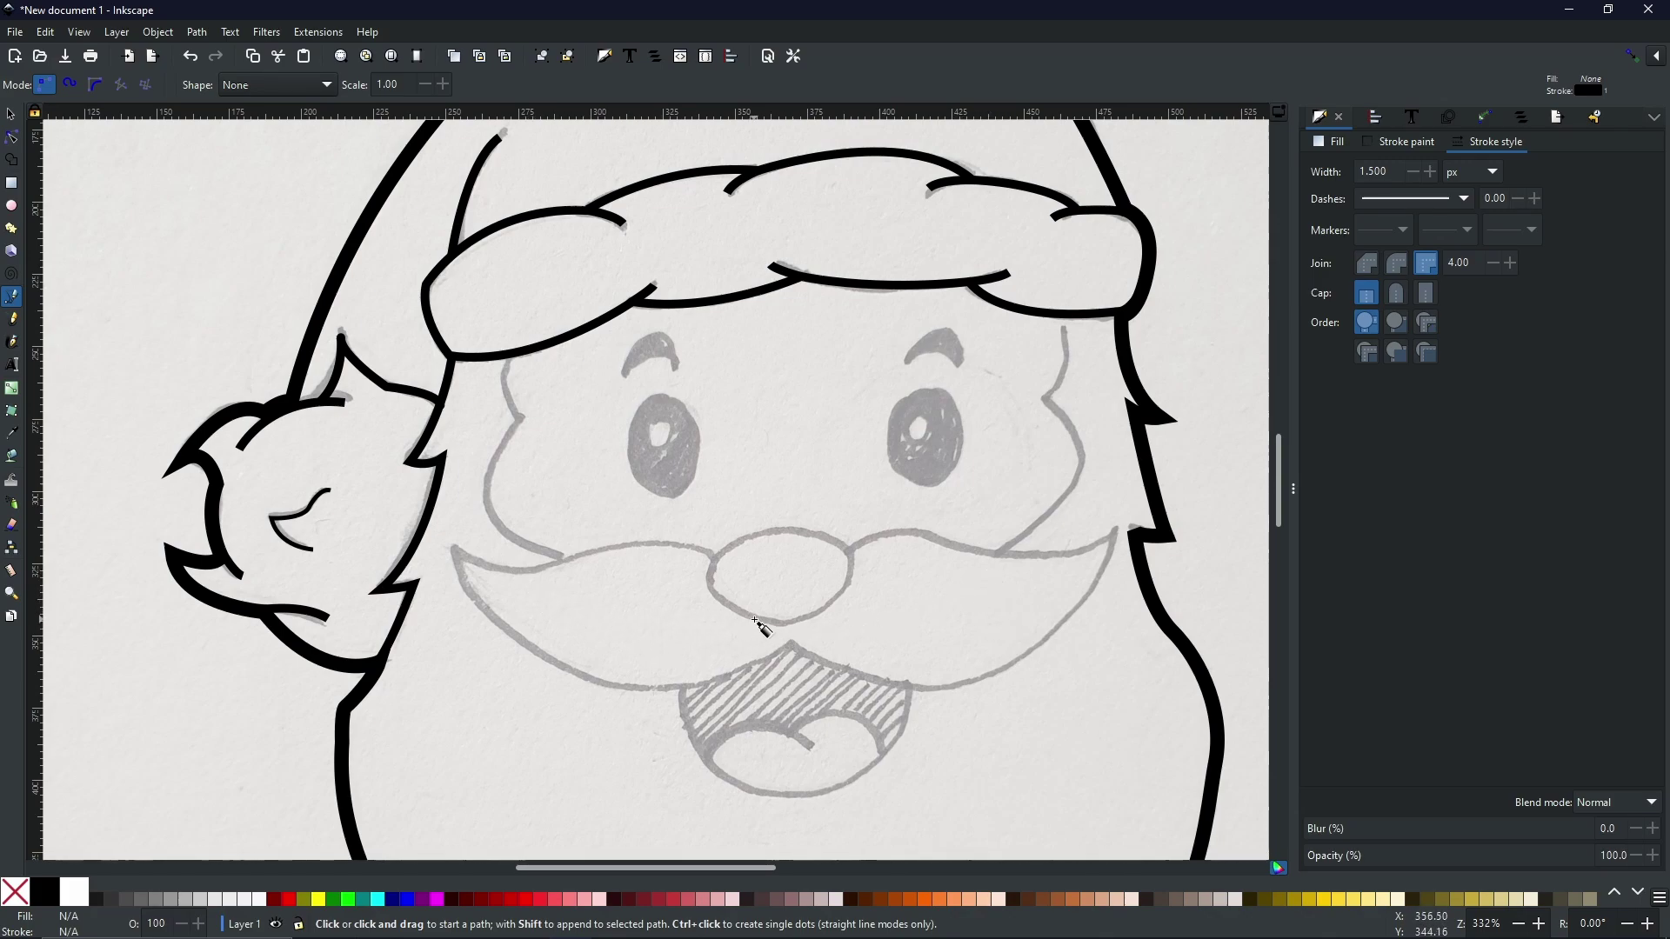
left_click(547, 304)
left_click_drag(520, 420, 573, 494)
key("Return")
left_click(520, 420)
left_click_drag(571, 563, 702, 624)
key("Return")
left_click(571, 564)
- Continue the face path across the nose, up the two curves of the right side and over the brim, closing the shape
left_click(955, 589)
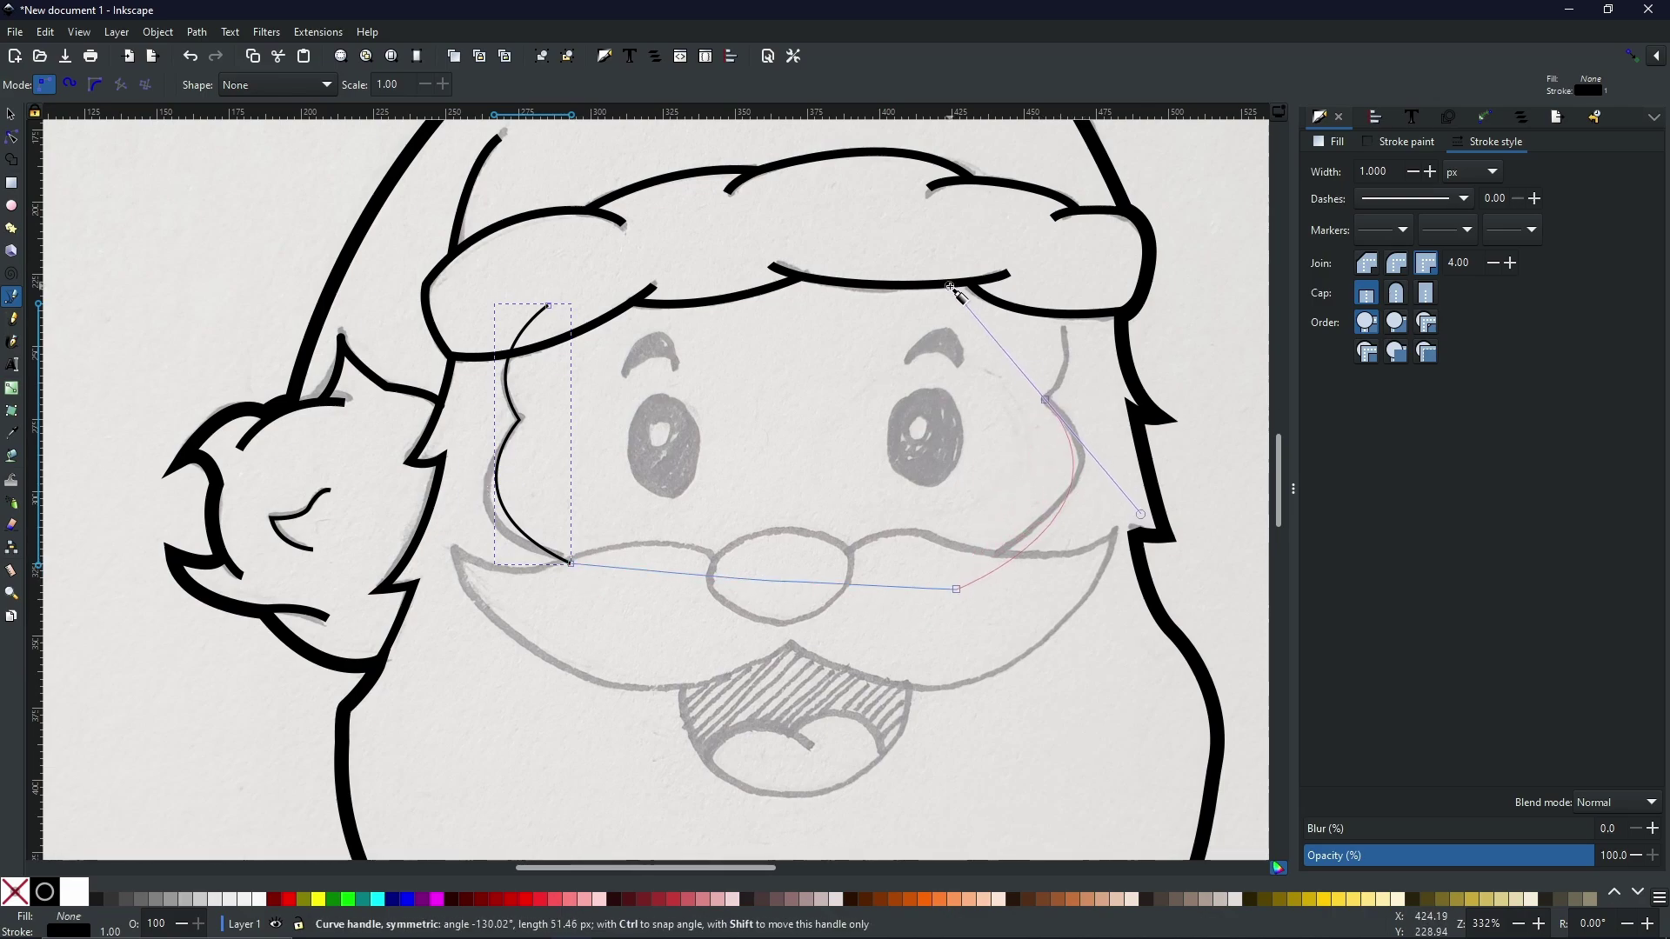
left_click_drag(1046, 400, 1000, 361)
key("Return")
left_click(1046, 401)
left_click_drag(735, 252, 577, 290)
left_click(547, 305)
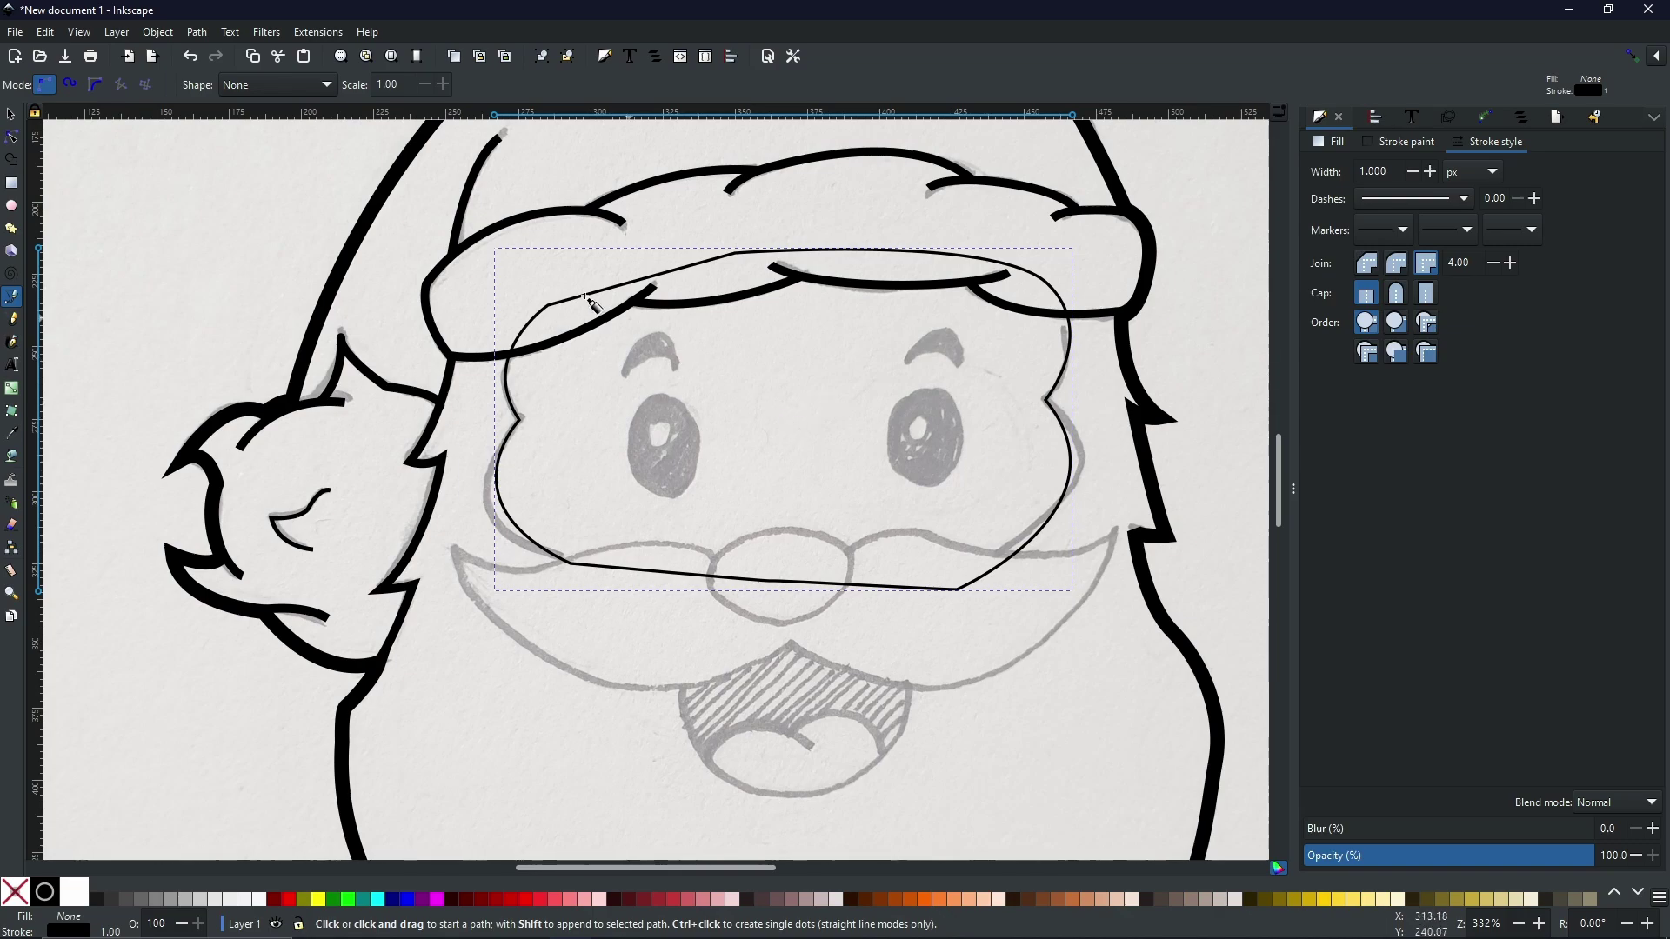
- Duplicate the closed outline of the hat brim in place
left_click(11, 115)
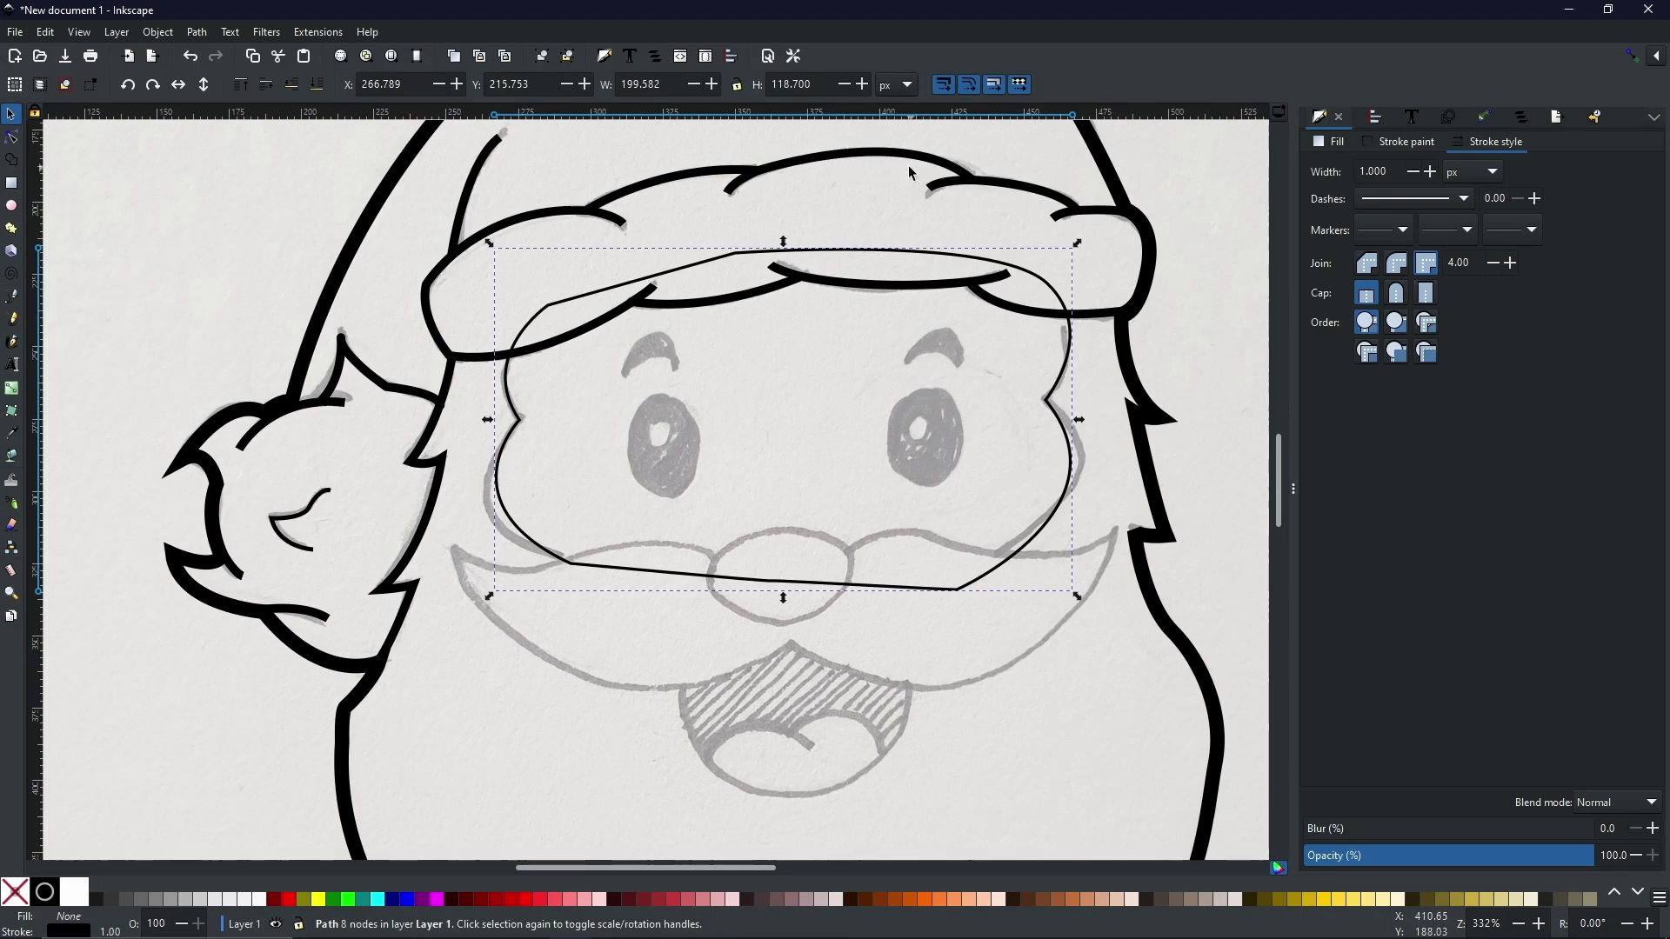
left_click(880, 155)
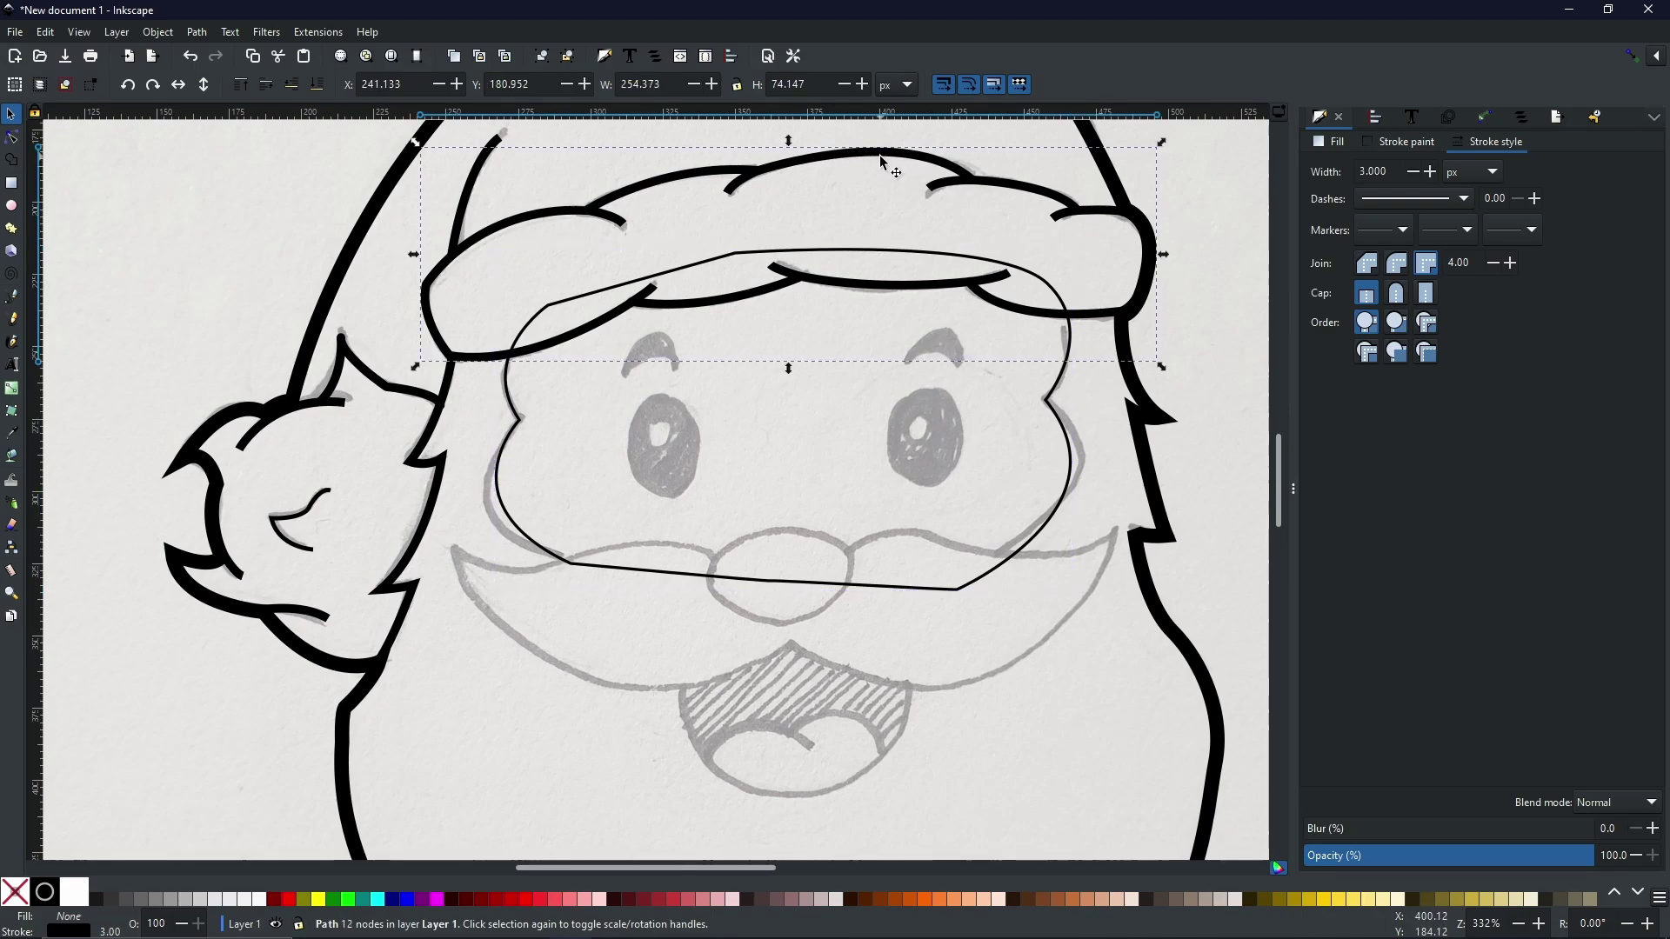
left_click(730, 190)
left_click(618, 225)
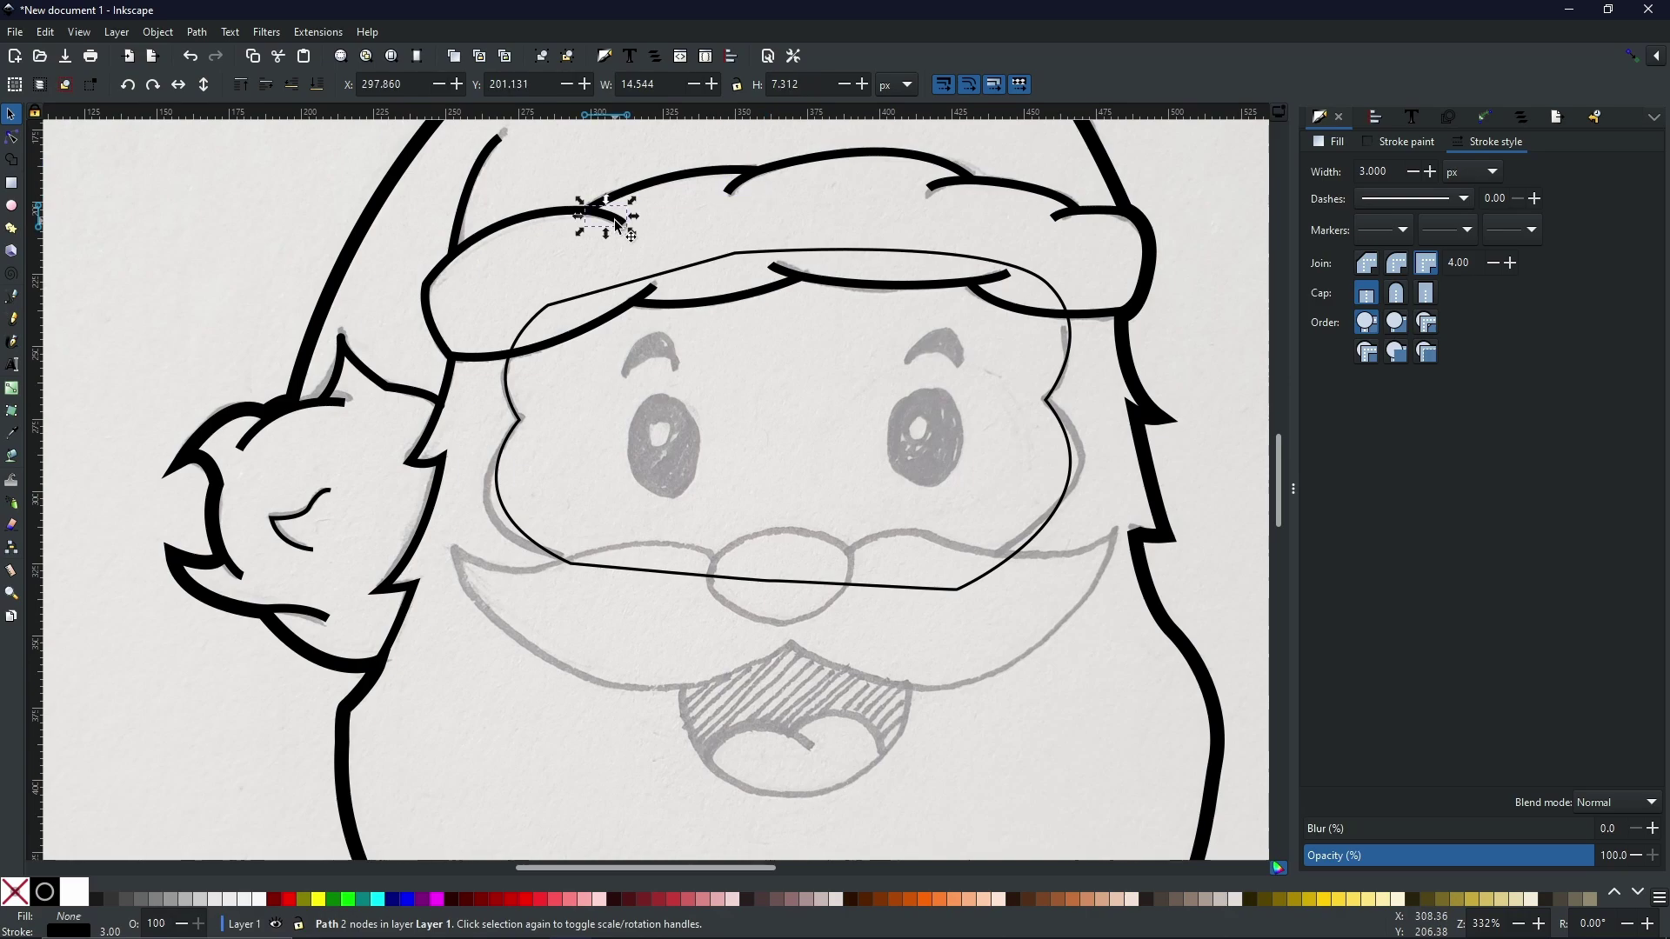
left_click(477, 243)
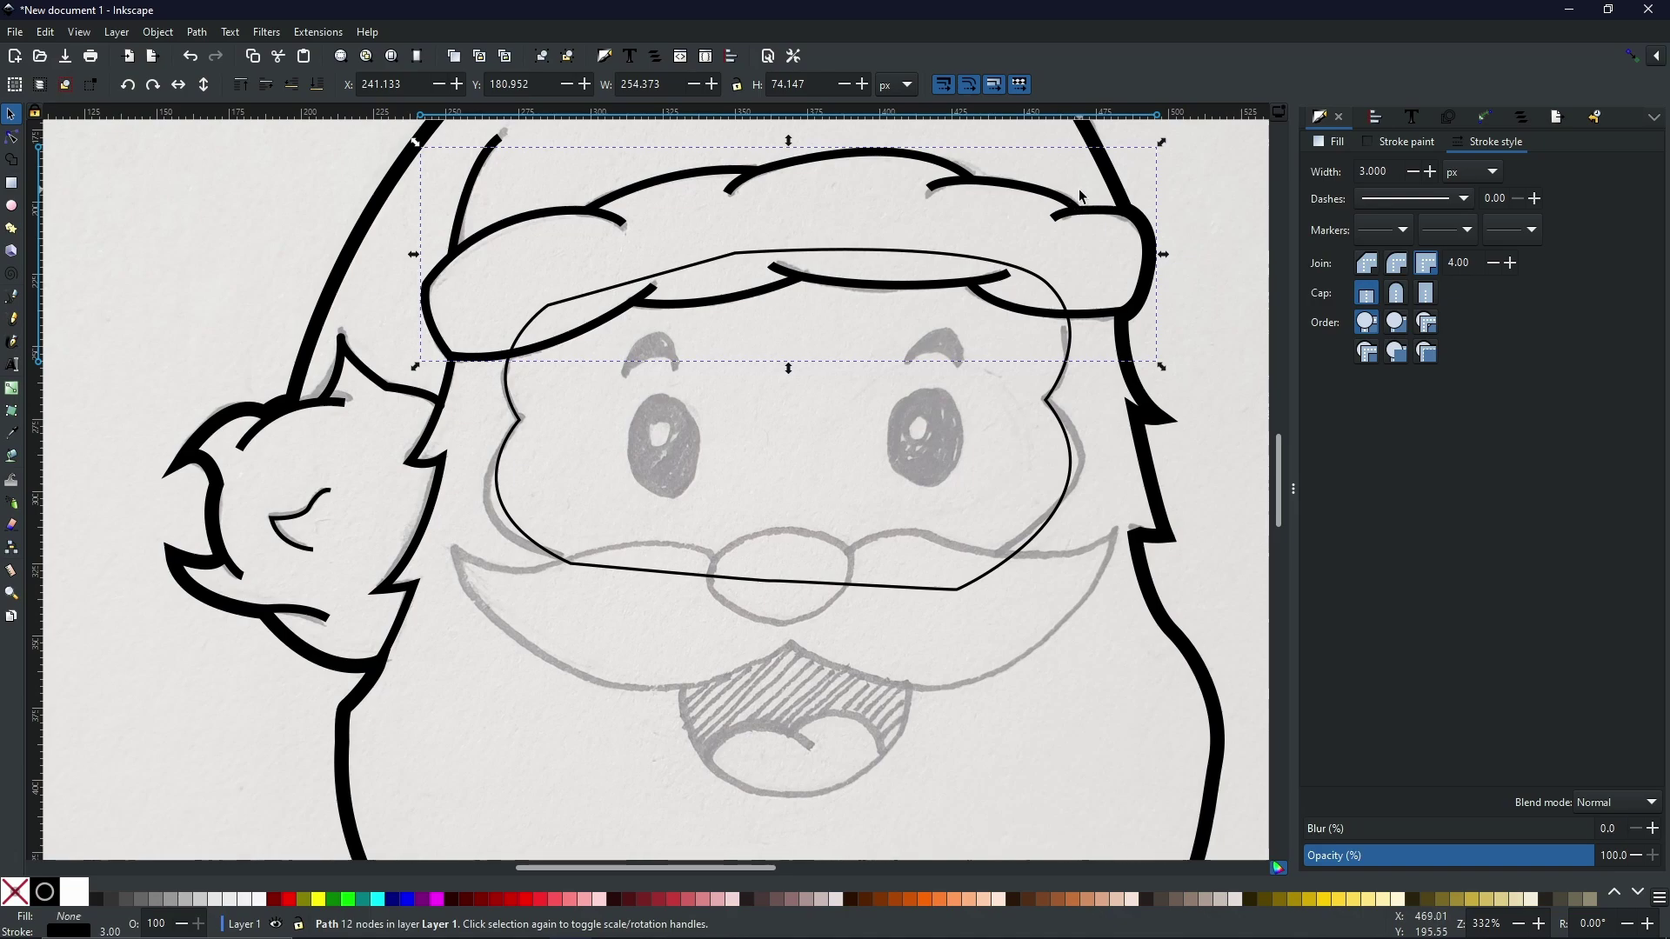
right_click(998, 185)
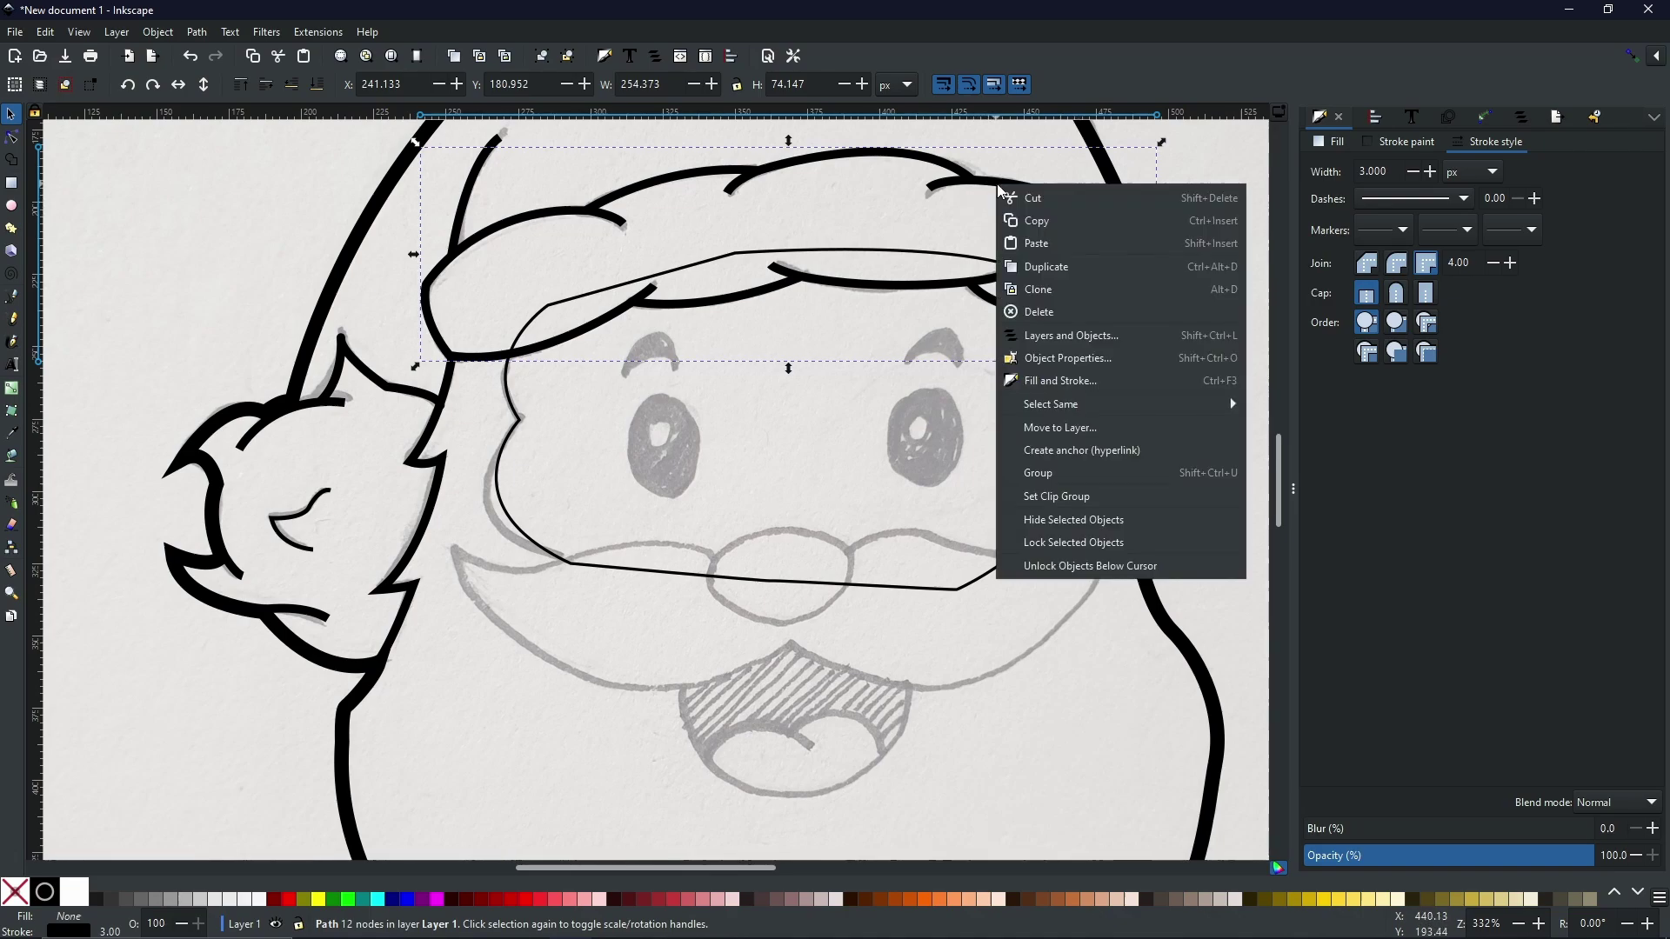
left_click(1060, 276)
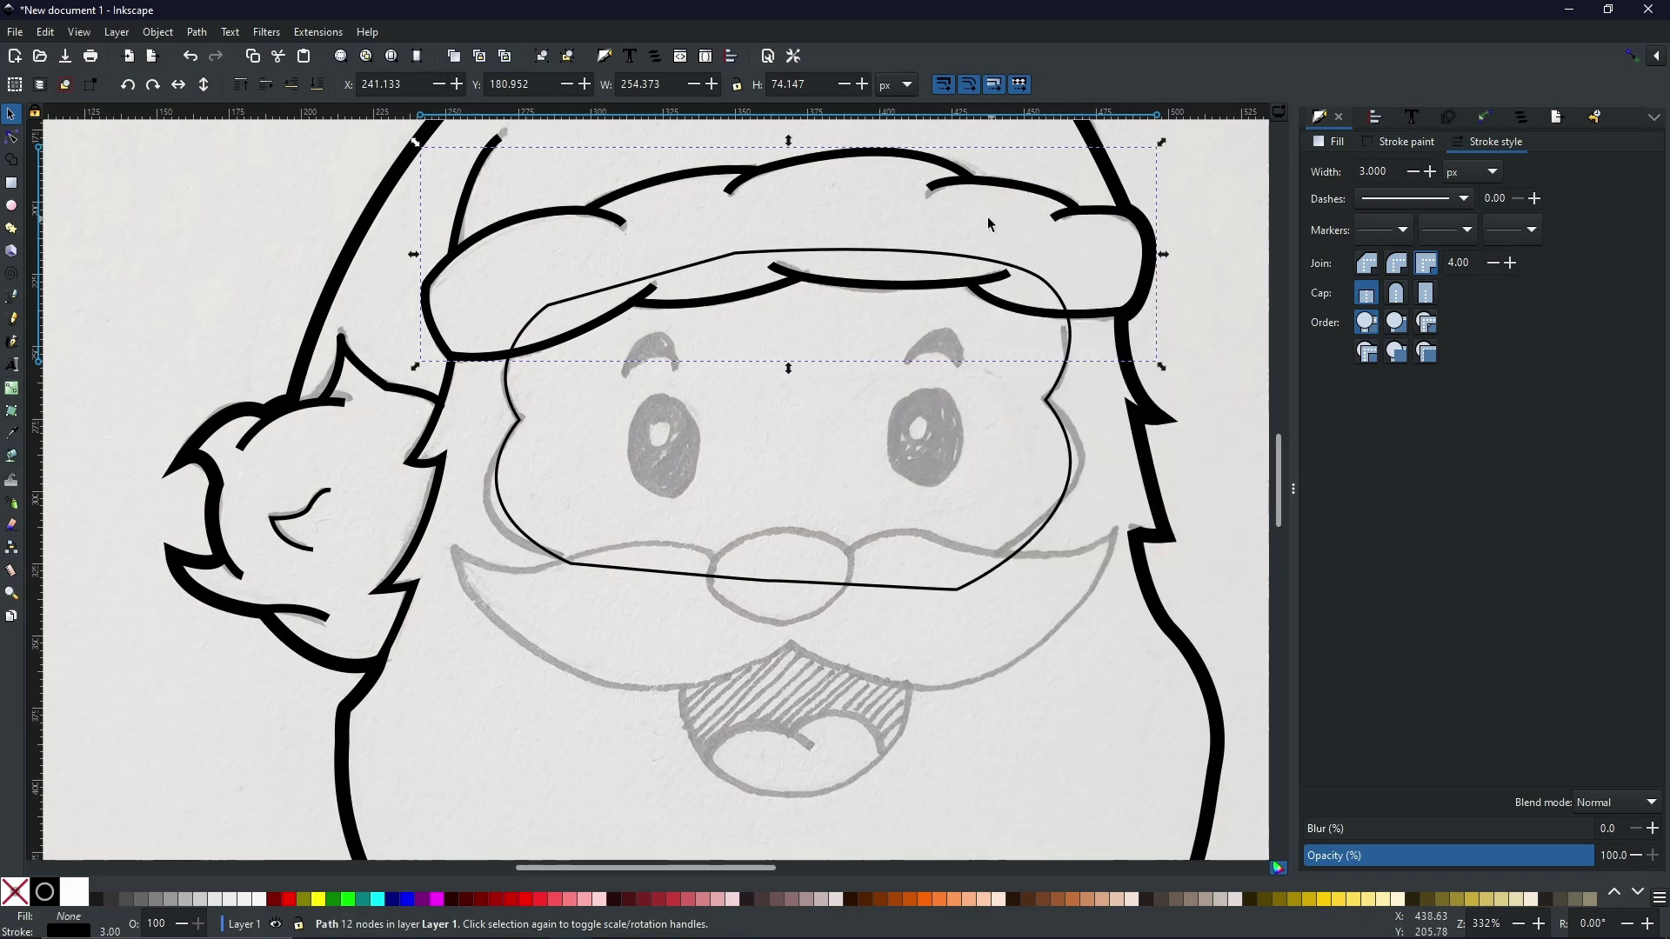
- Subtract the duplicated brim outline from the face shape with the Difference operation
left_click(1054, 417, "shift")
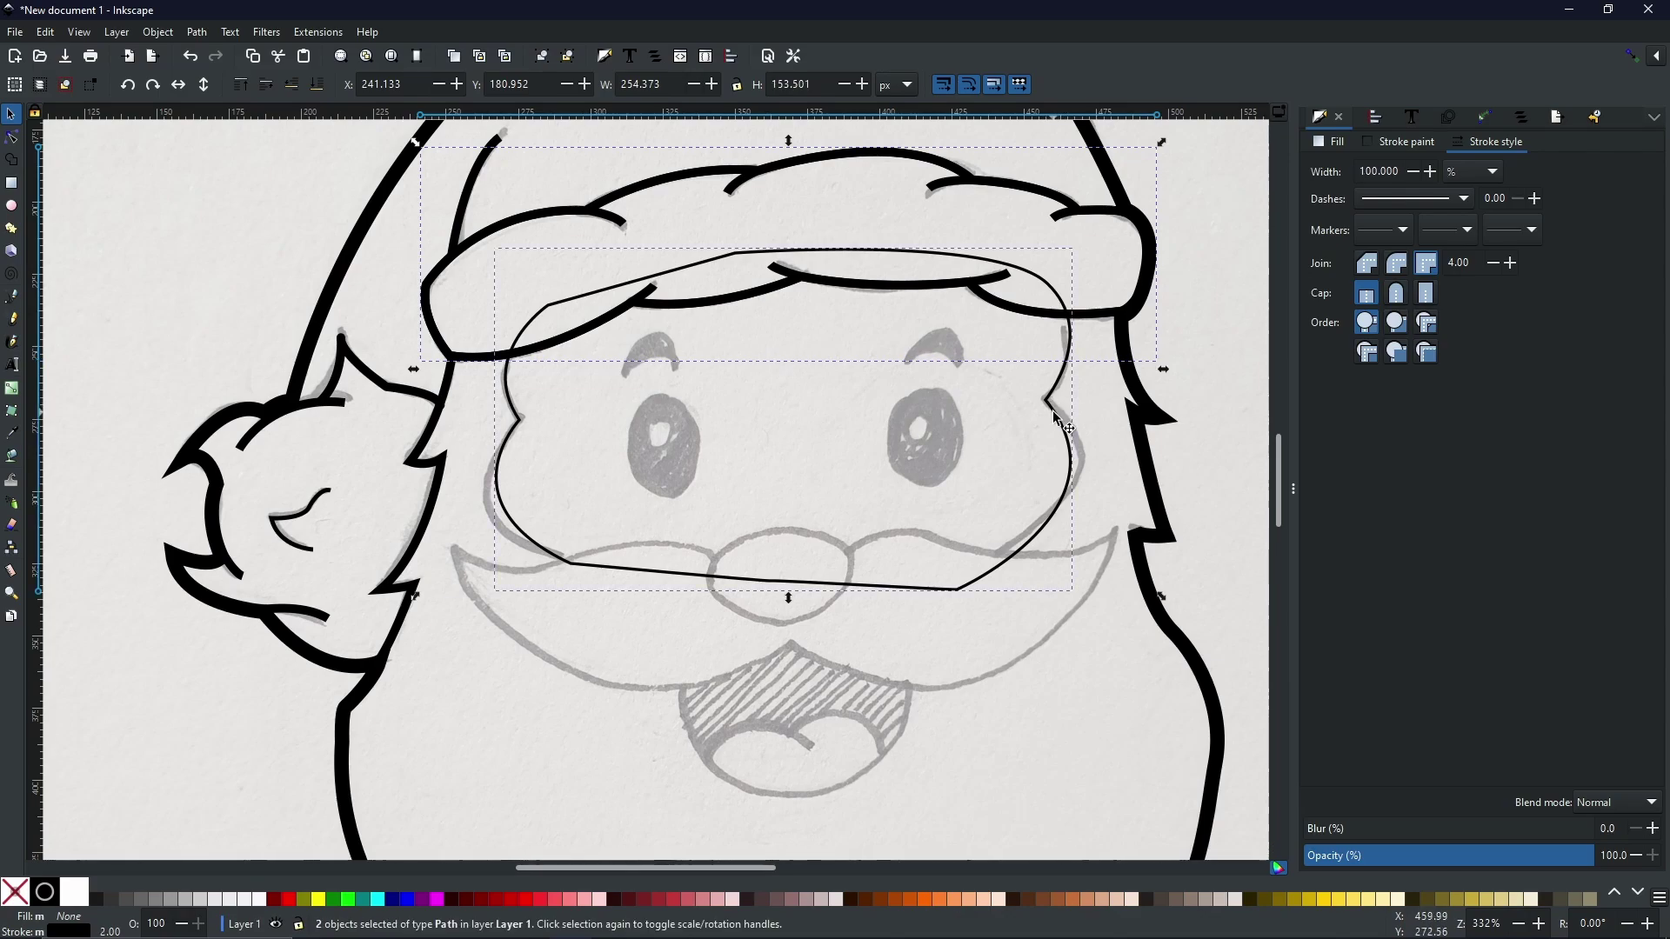
left_click(197, 32)
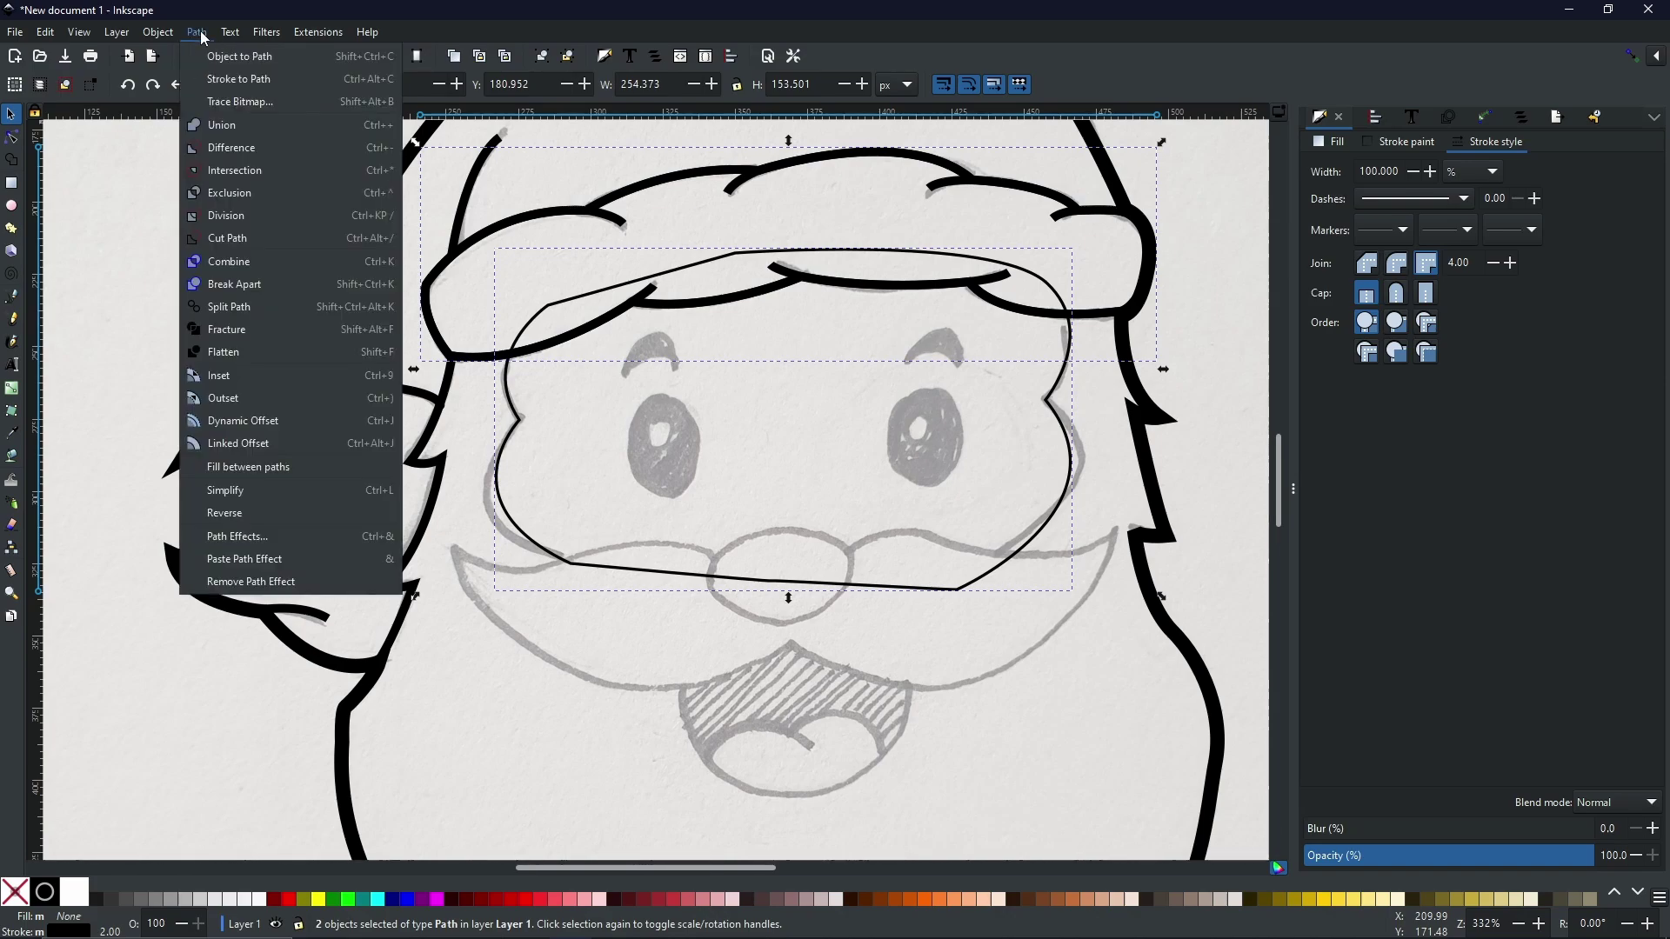
left_click(212, 145)
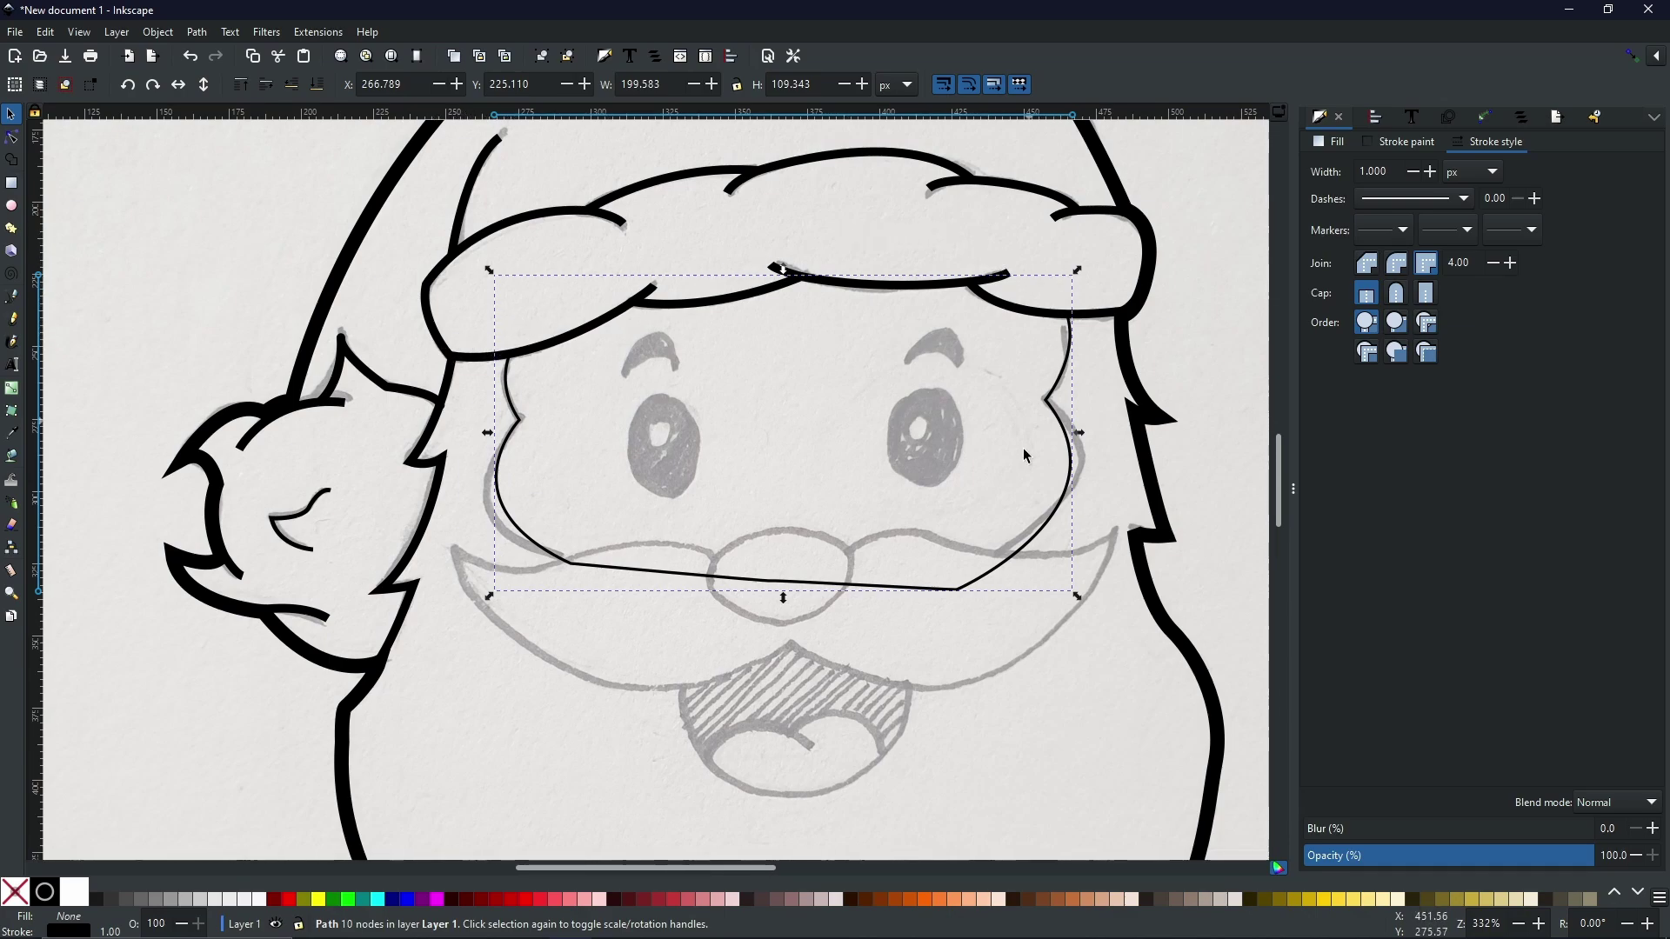
- Move the face shape down to inspect its trimmed upper edge against the brim, and undo the move
left_click_drag(1021, 554, 1019, 628)
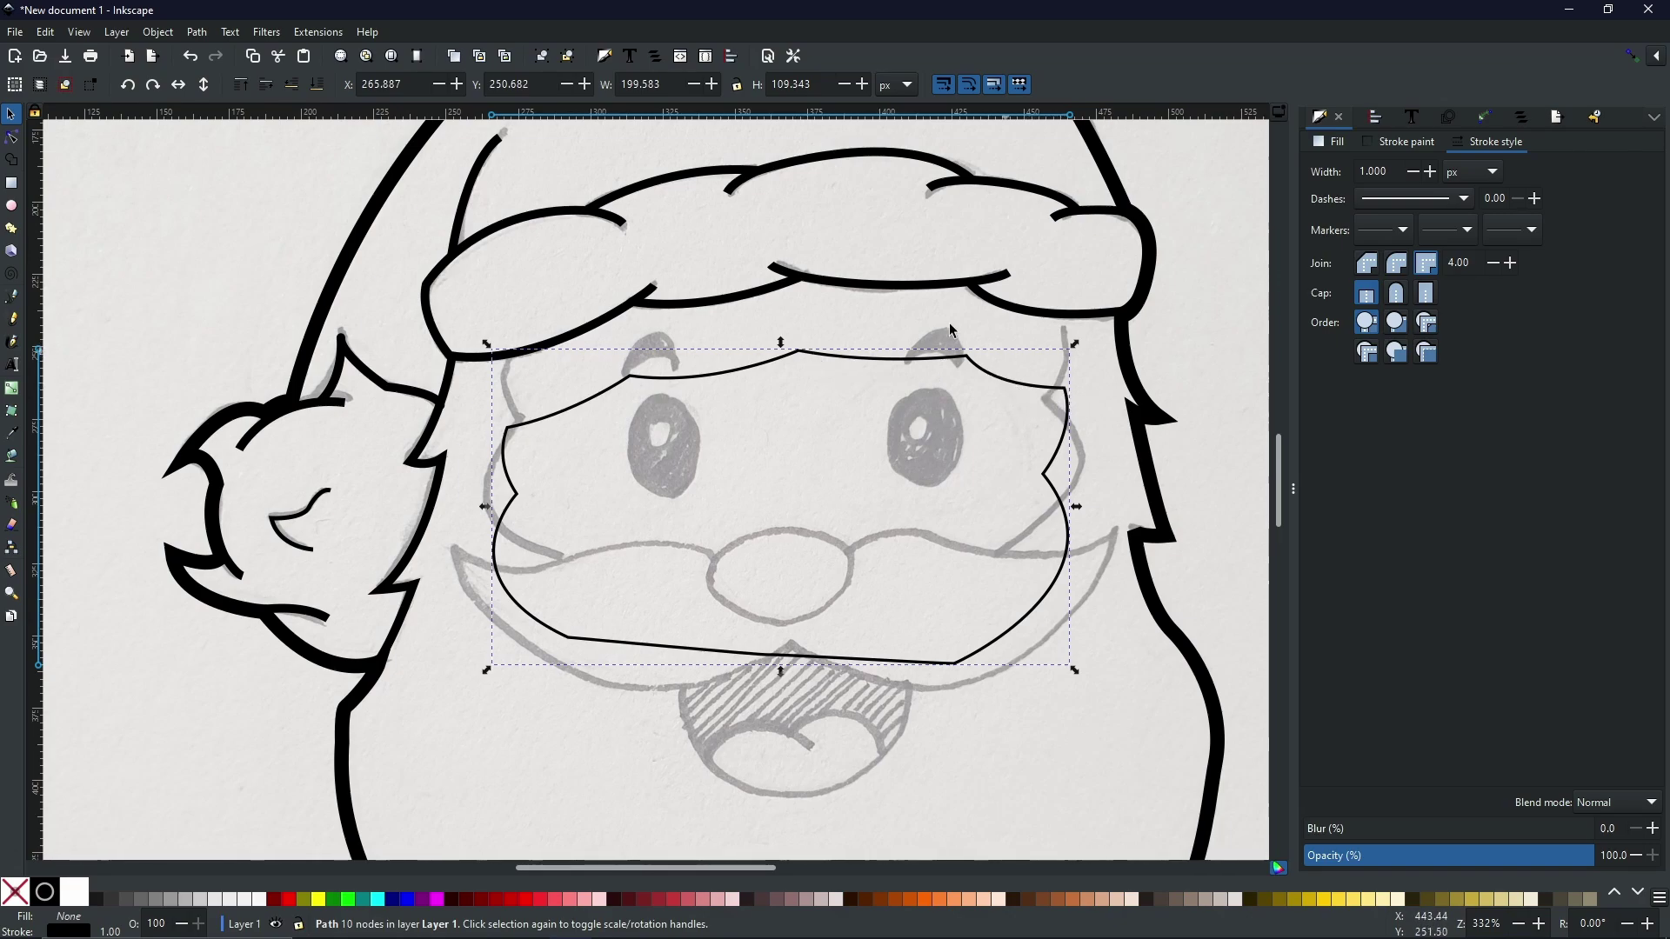
key("ctrl")
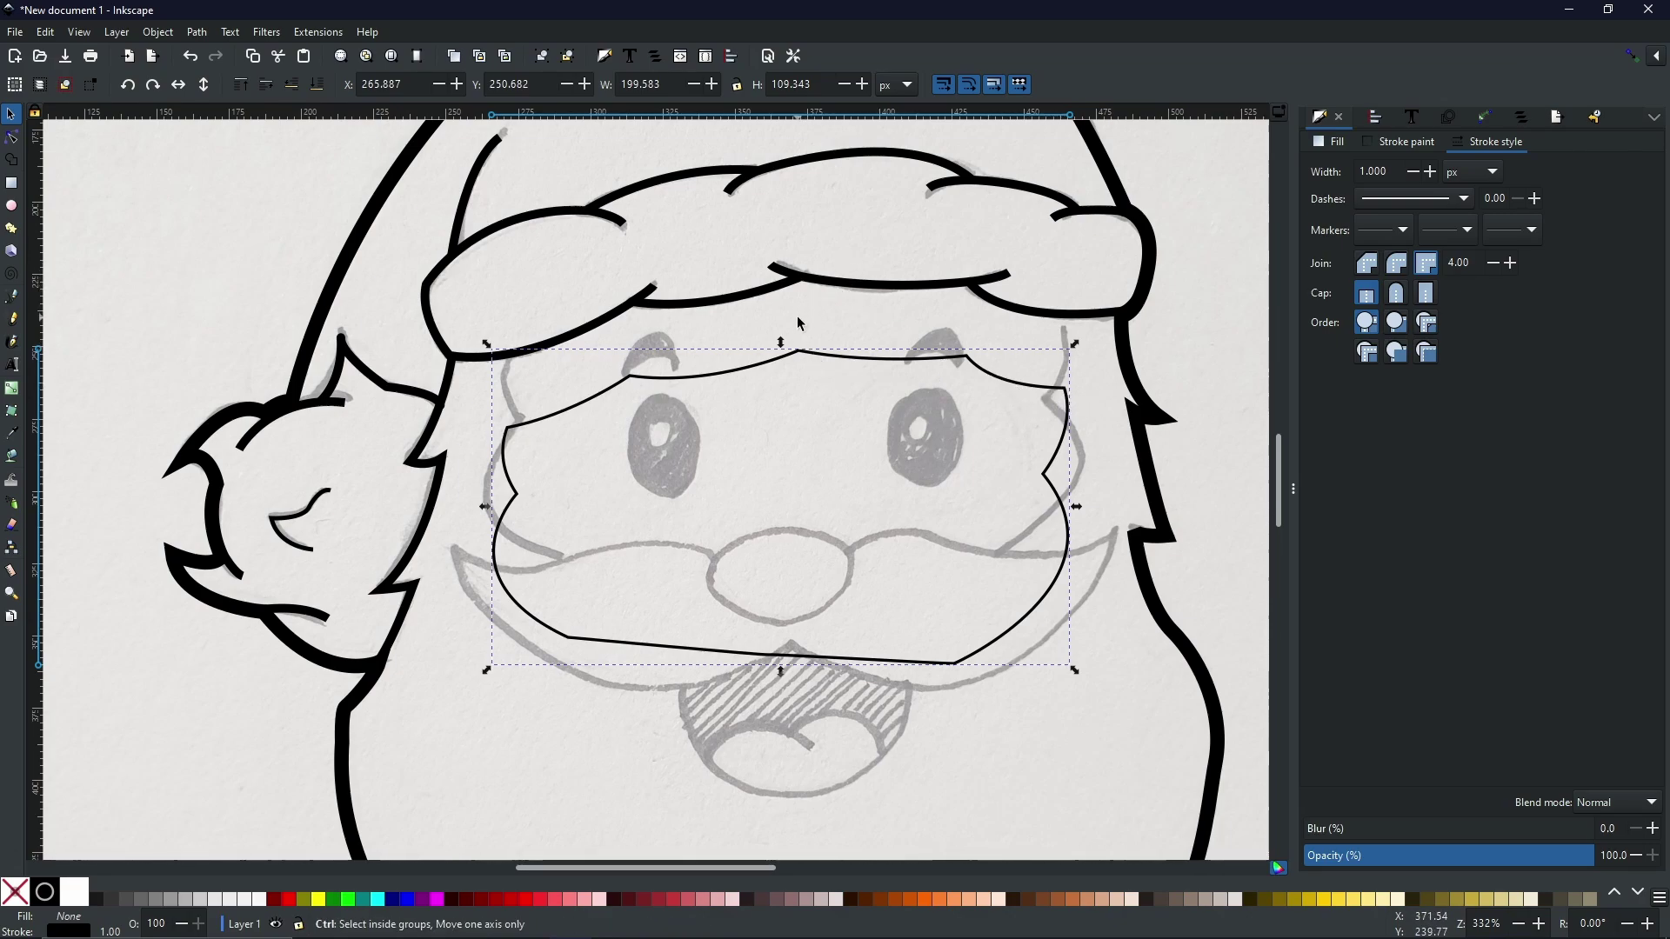
left_click_drag(797, 353, 800, 279)
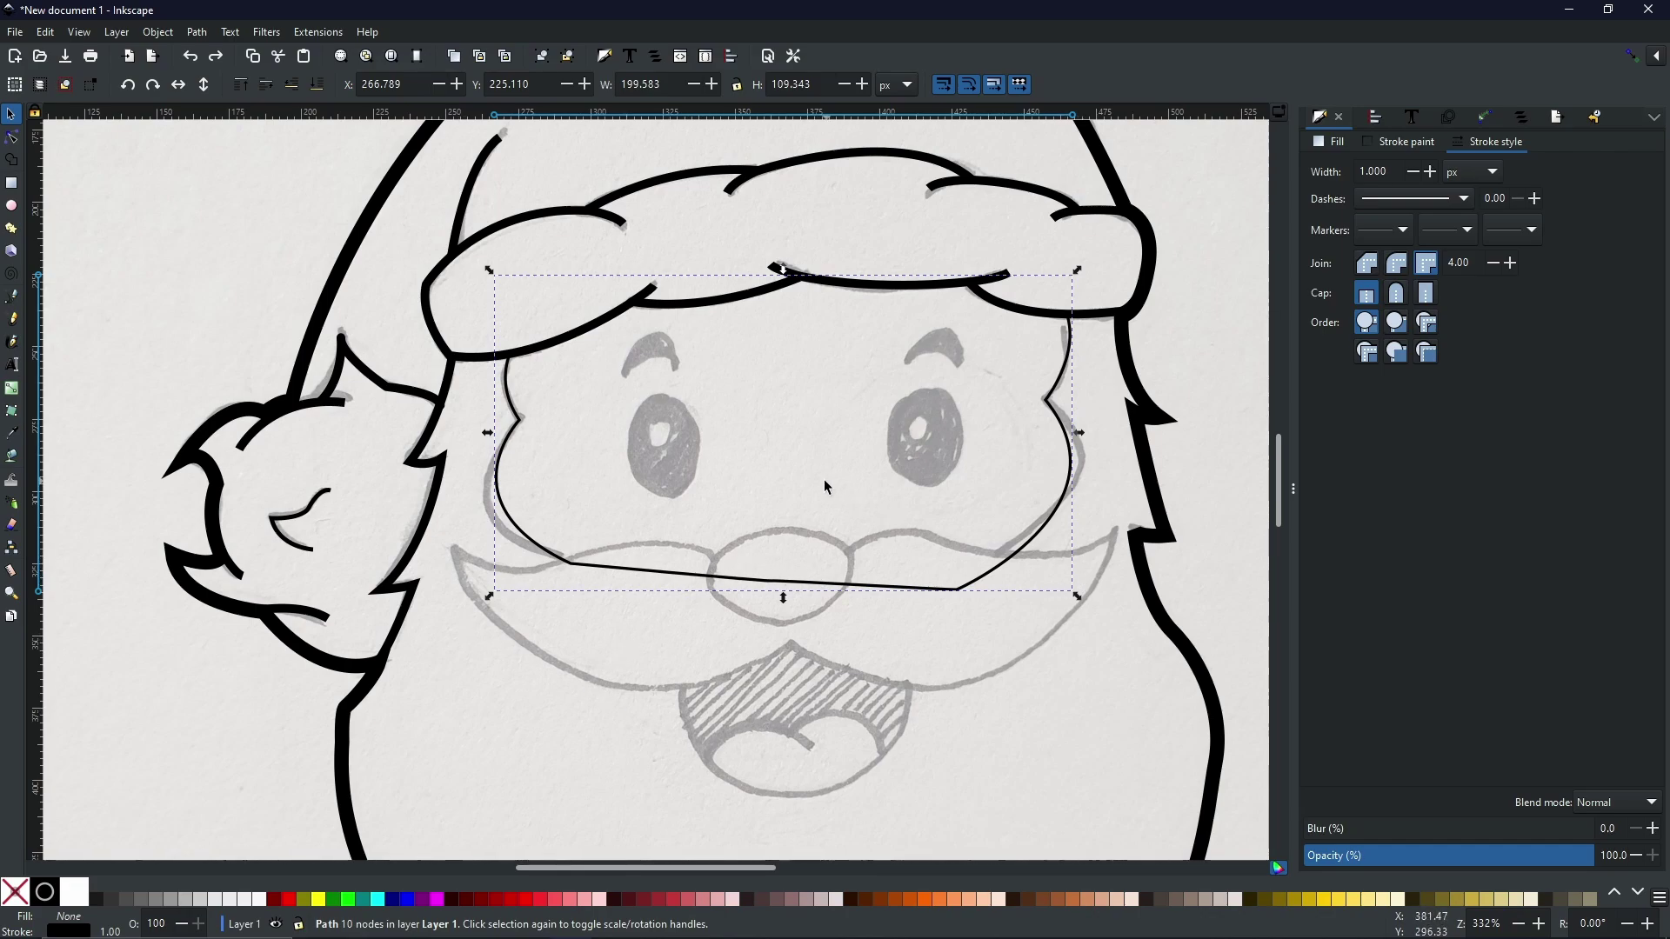
- Draw an ellipse about 52 by 31 px over the sketched nose and shift it slightly to match the sketch
left_click(11, 211)
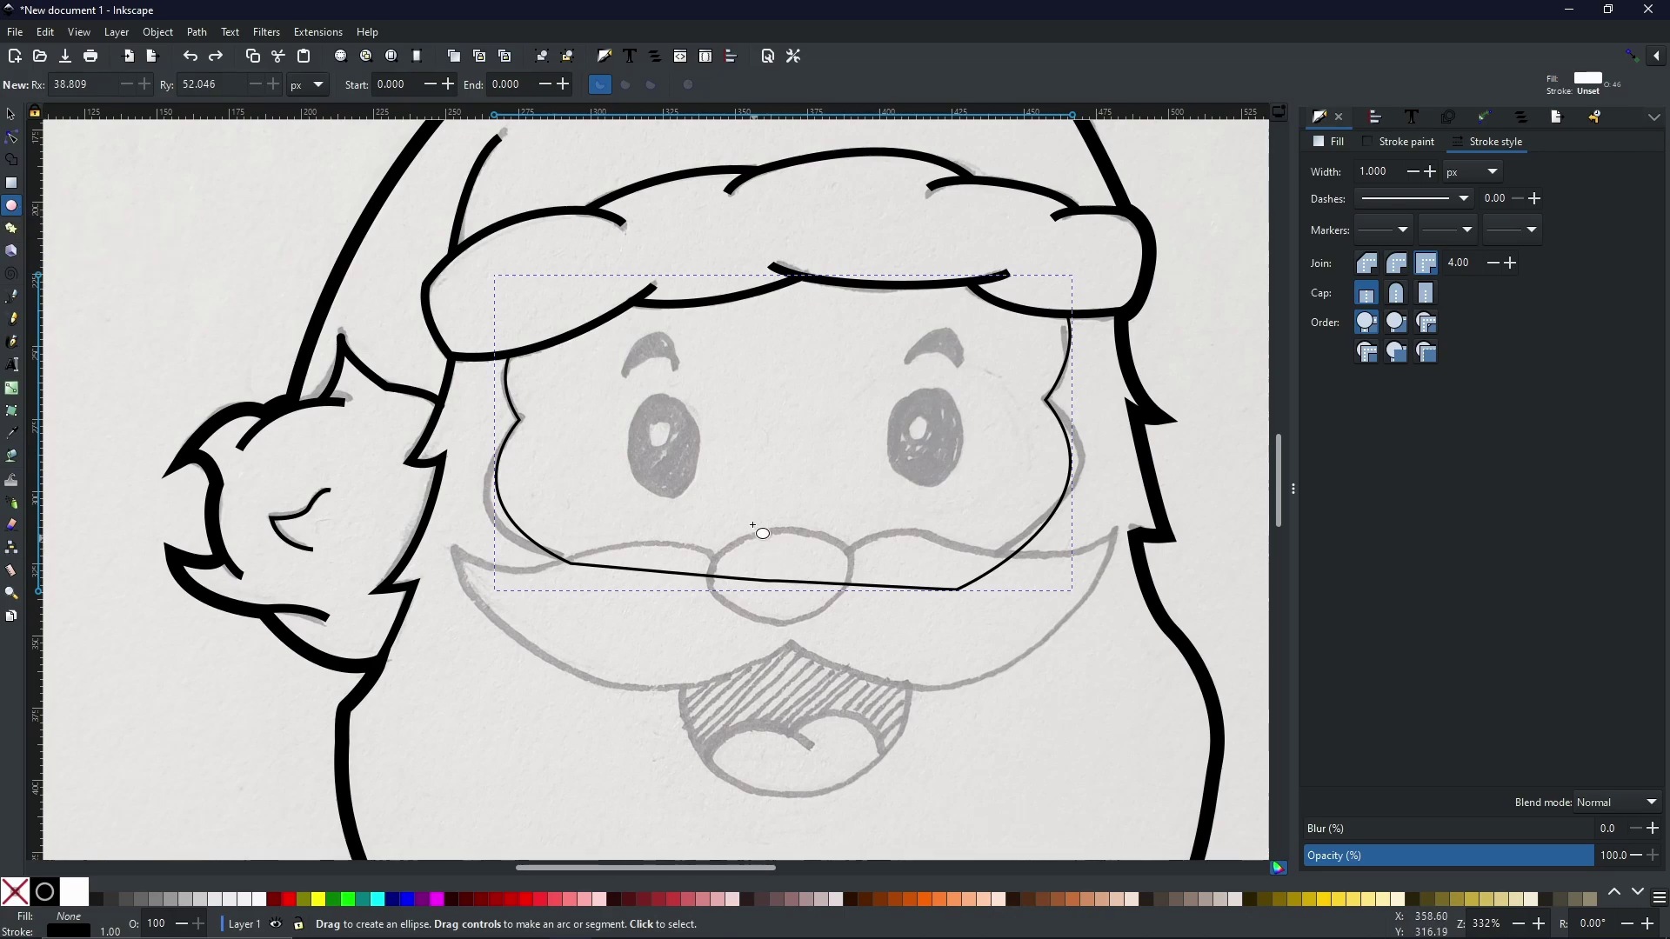
left_click_drag(701, 526, 851, 616)
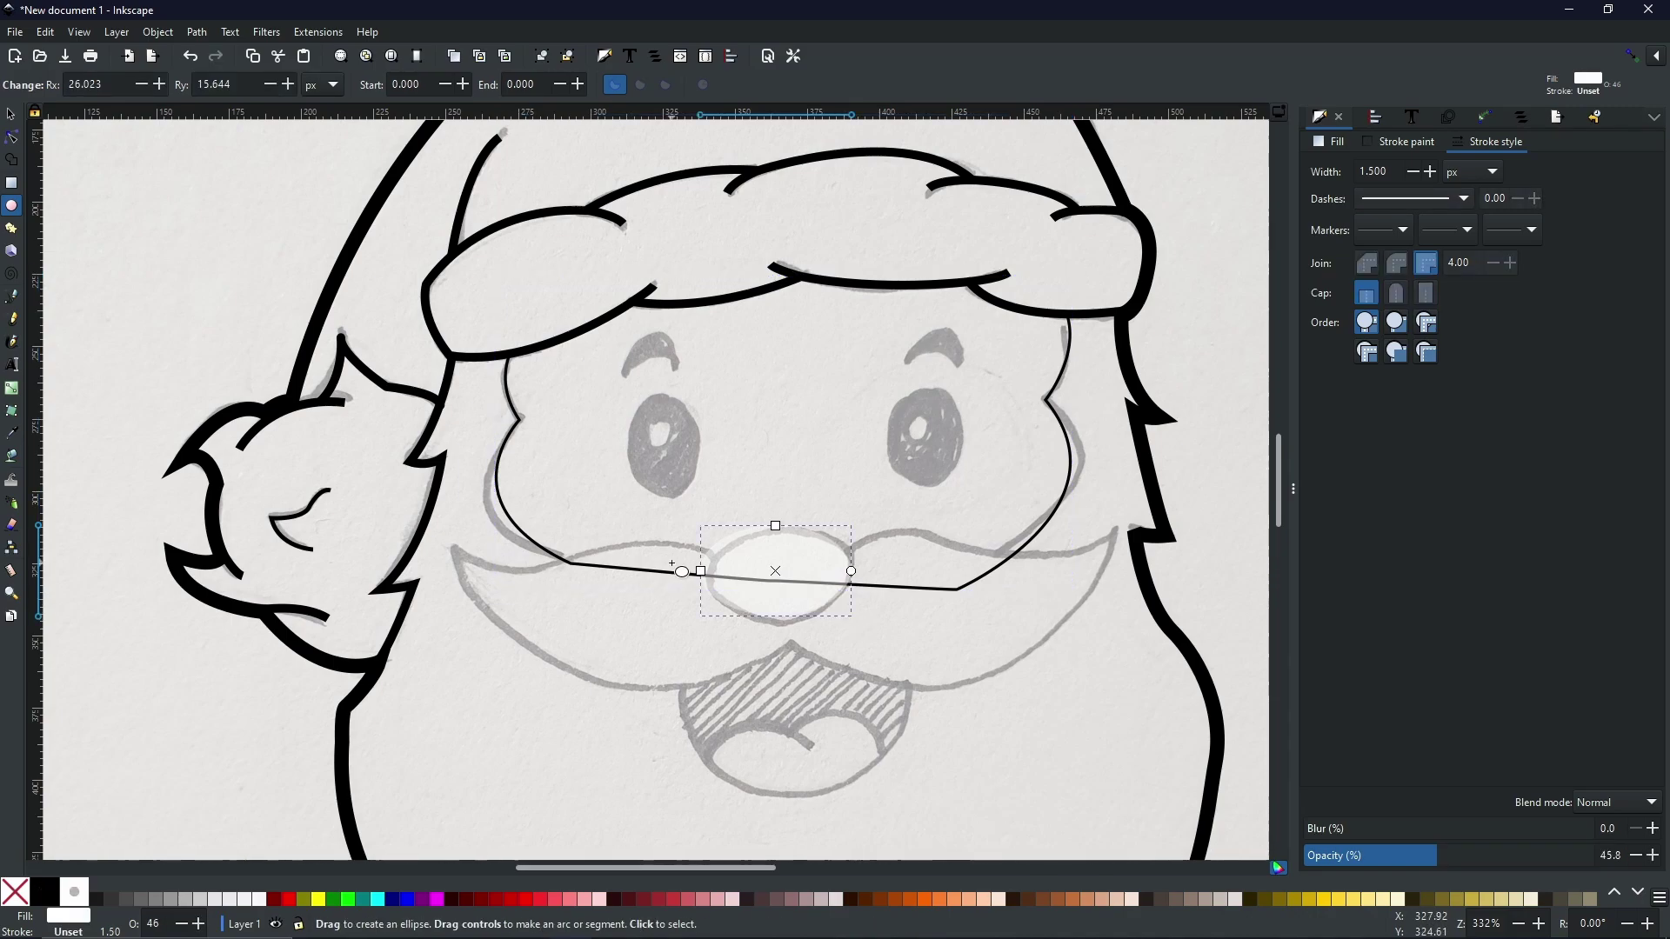
left_click(9, 115)
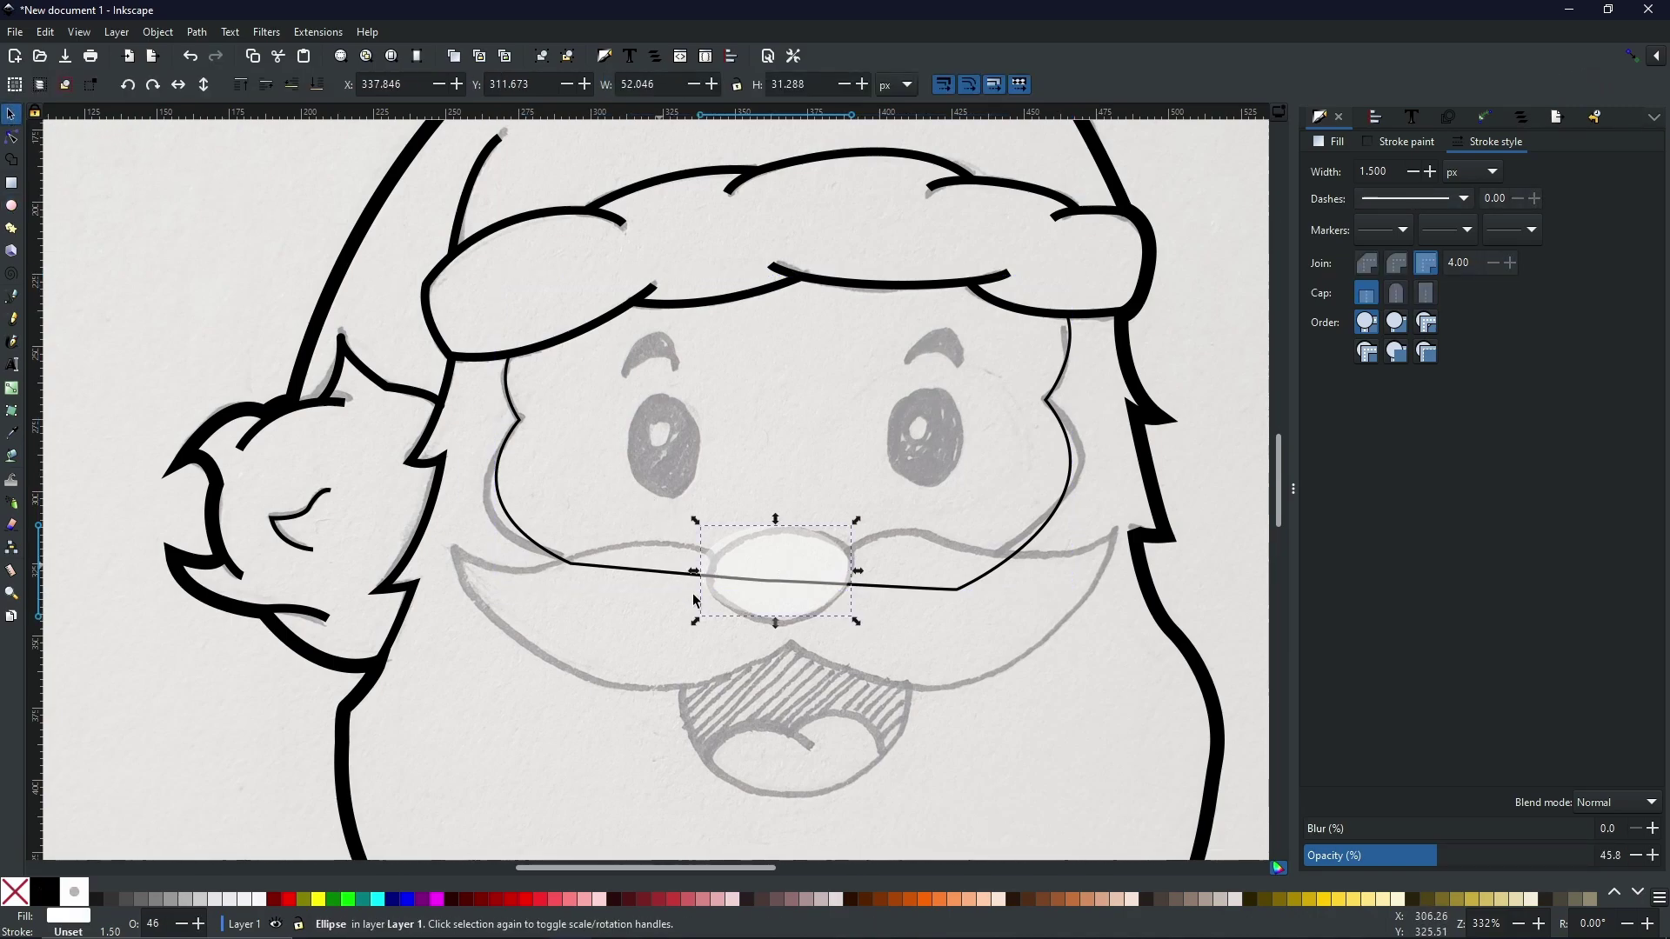
left_click_drag(787, 601, 792, 600)
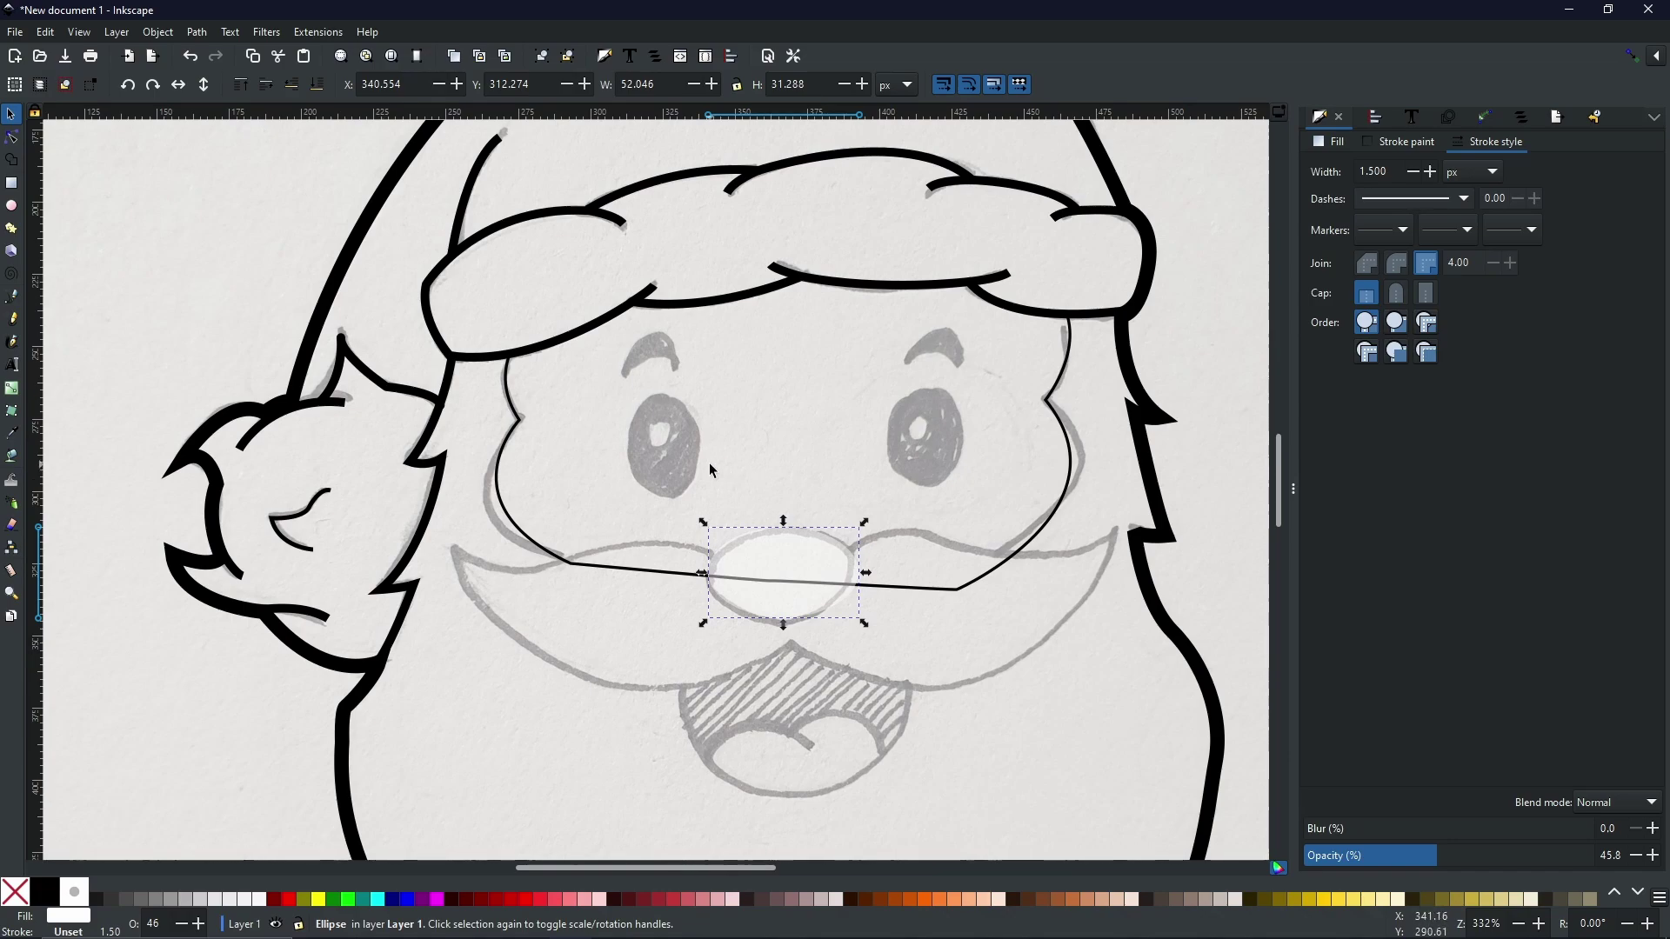
- Convert the nose ellipse to a path and pull its lowest node slightly down onto the sketch line
left_click(11, 138)
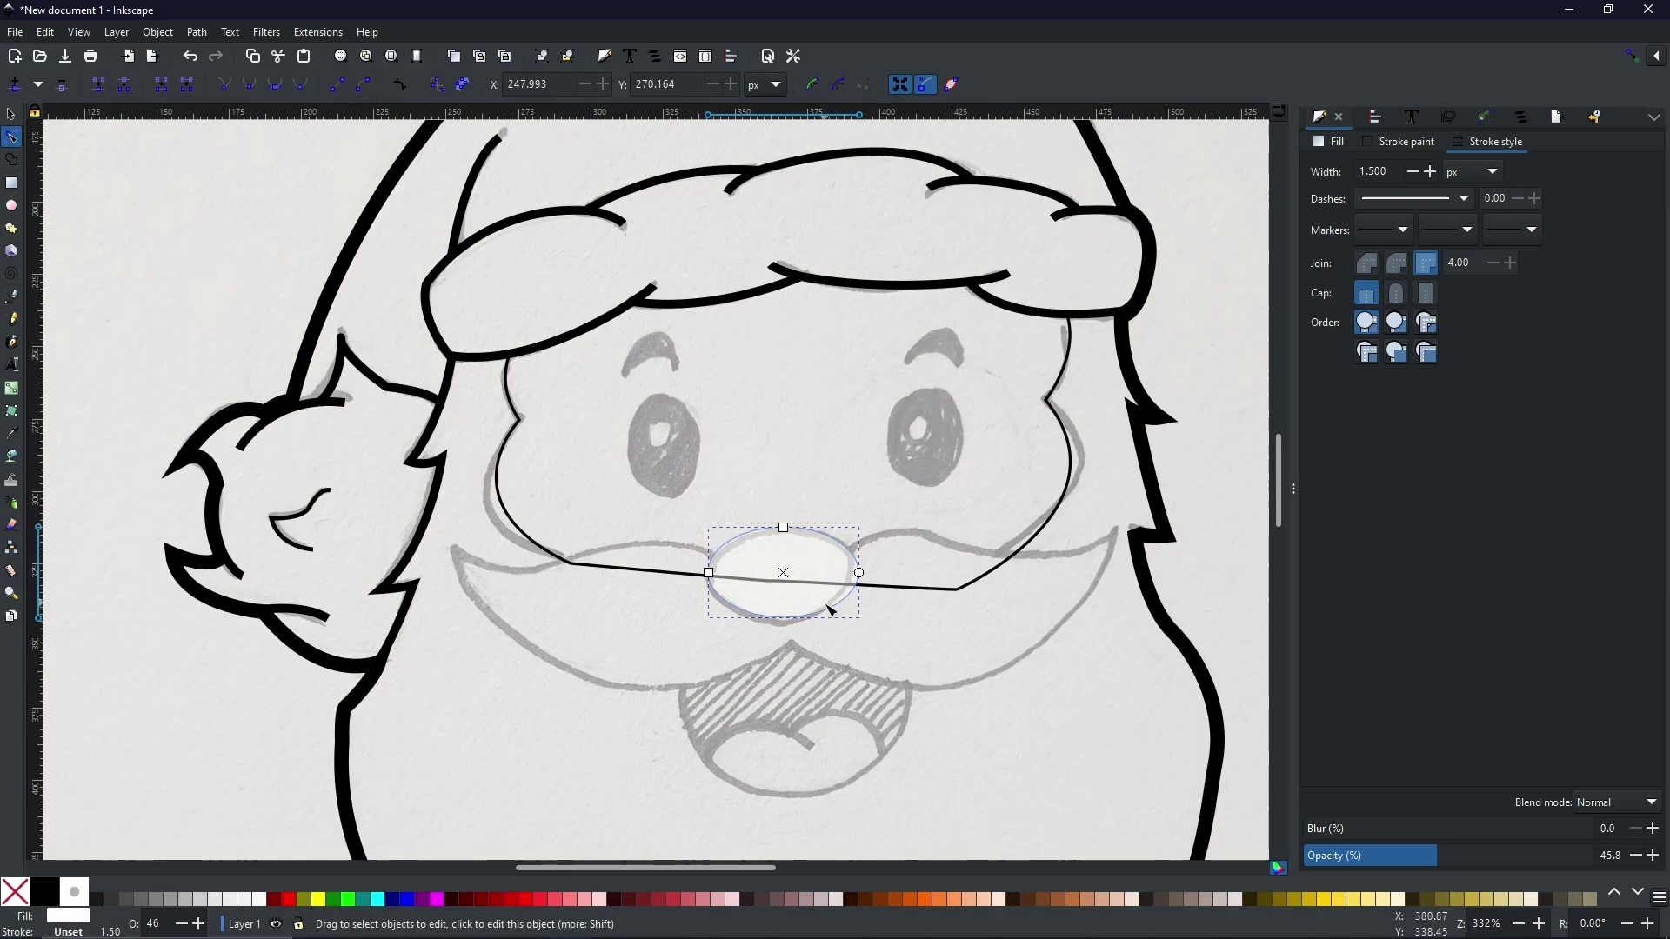
left_click(195, 33)
left_click(221, 59)
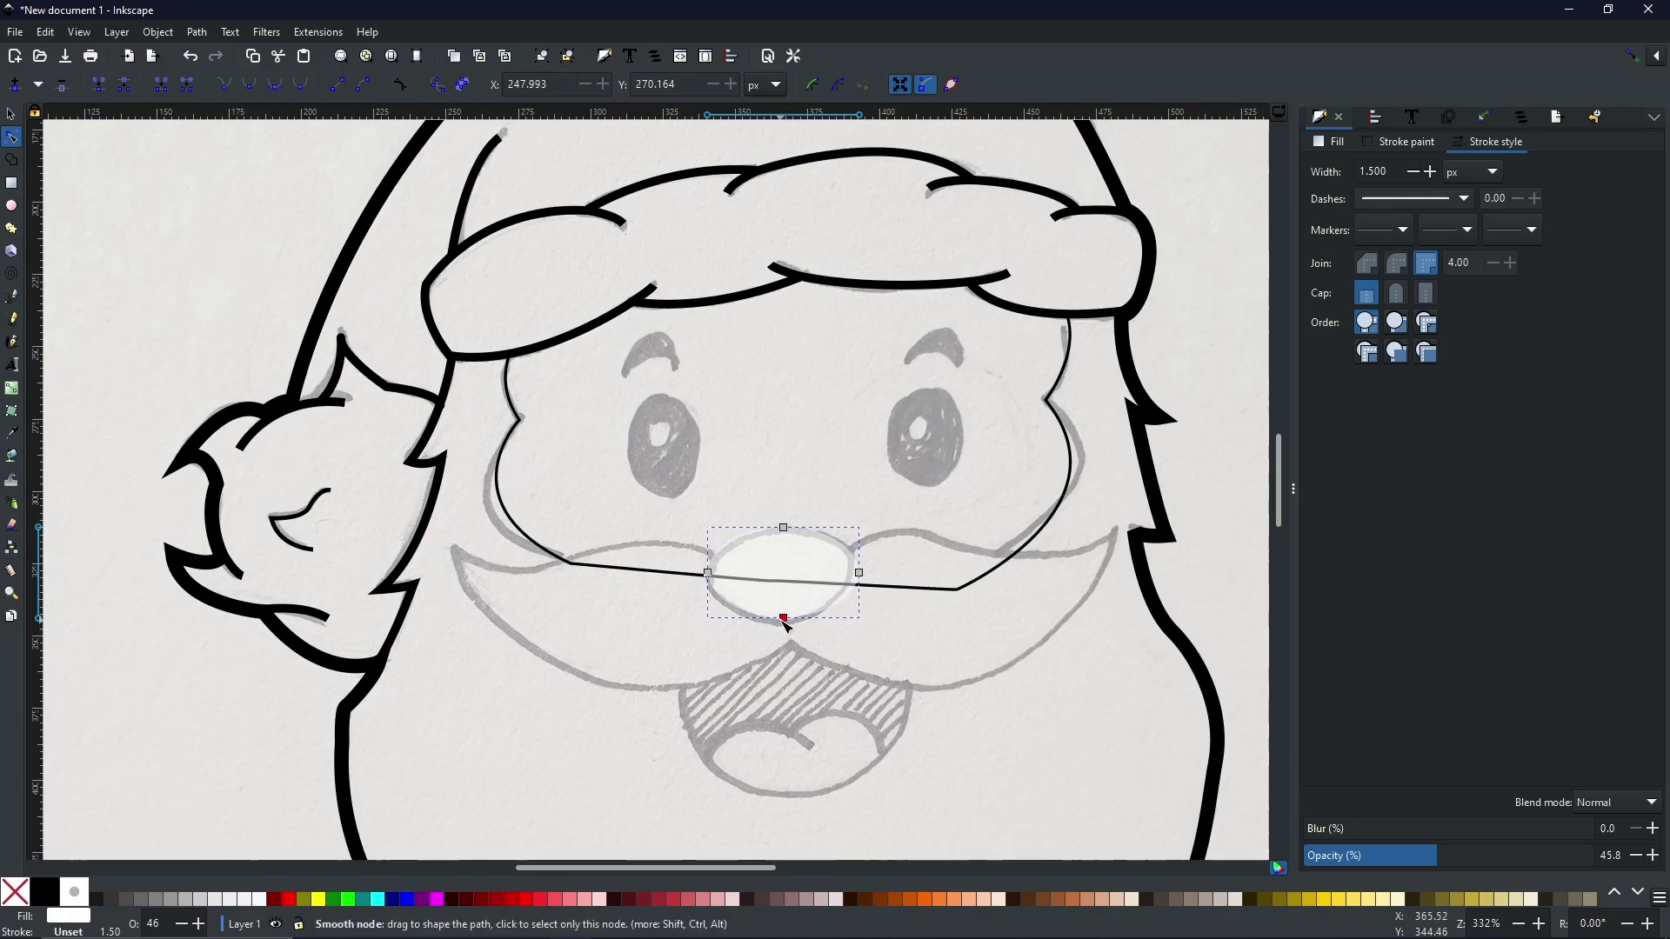
left_click_drag(783, 619, 787, 628)
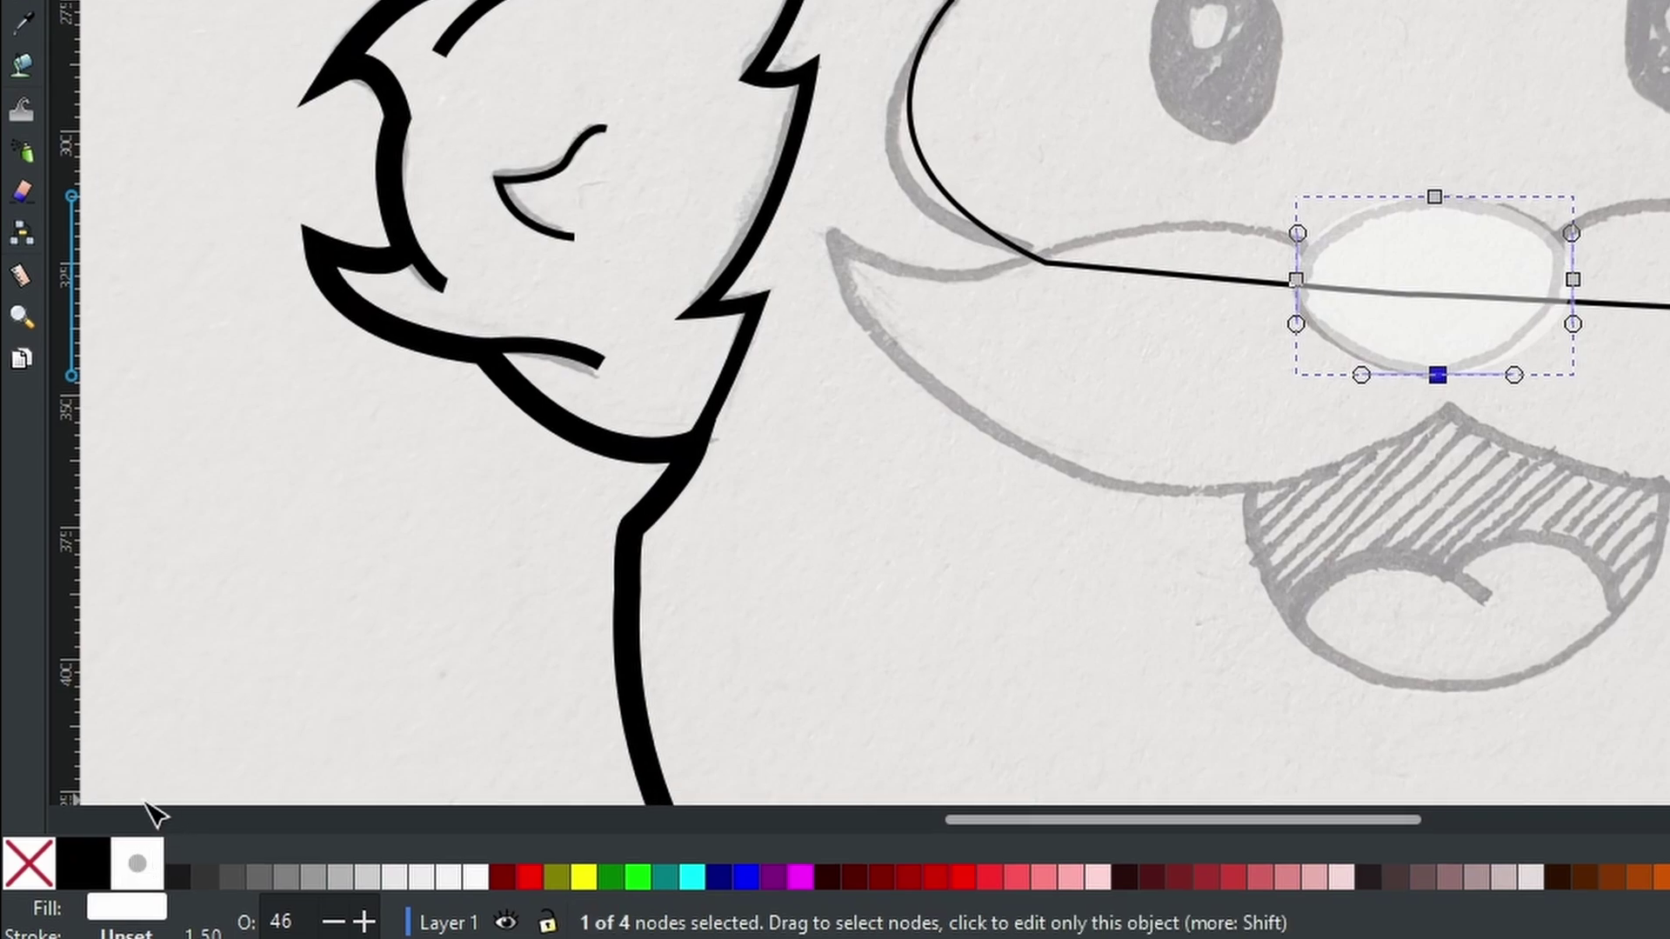
- Give the nose a 3 px black stroke with no fill and full opacity
left_click(87, 881, "shift")
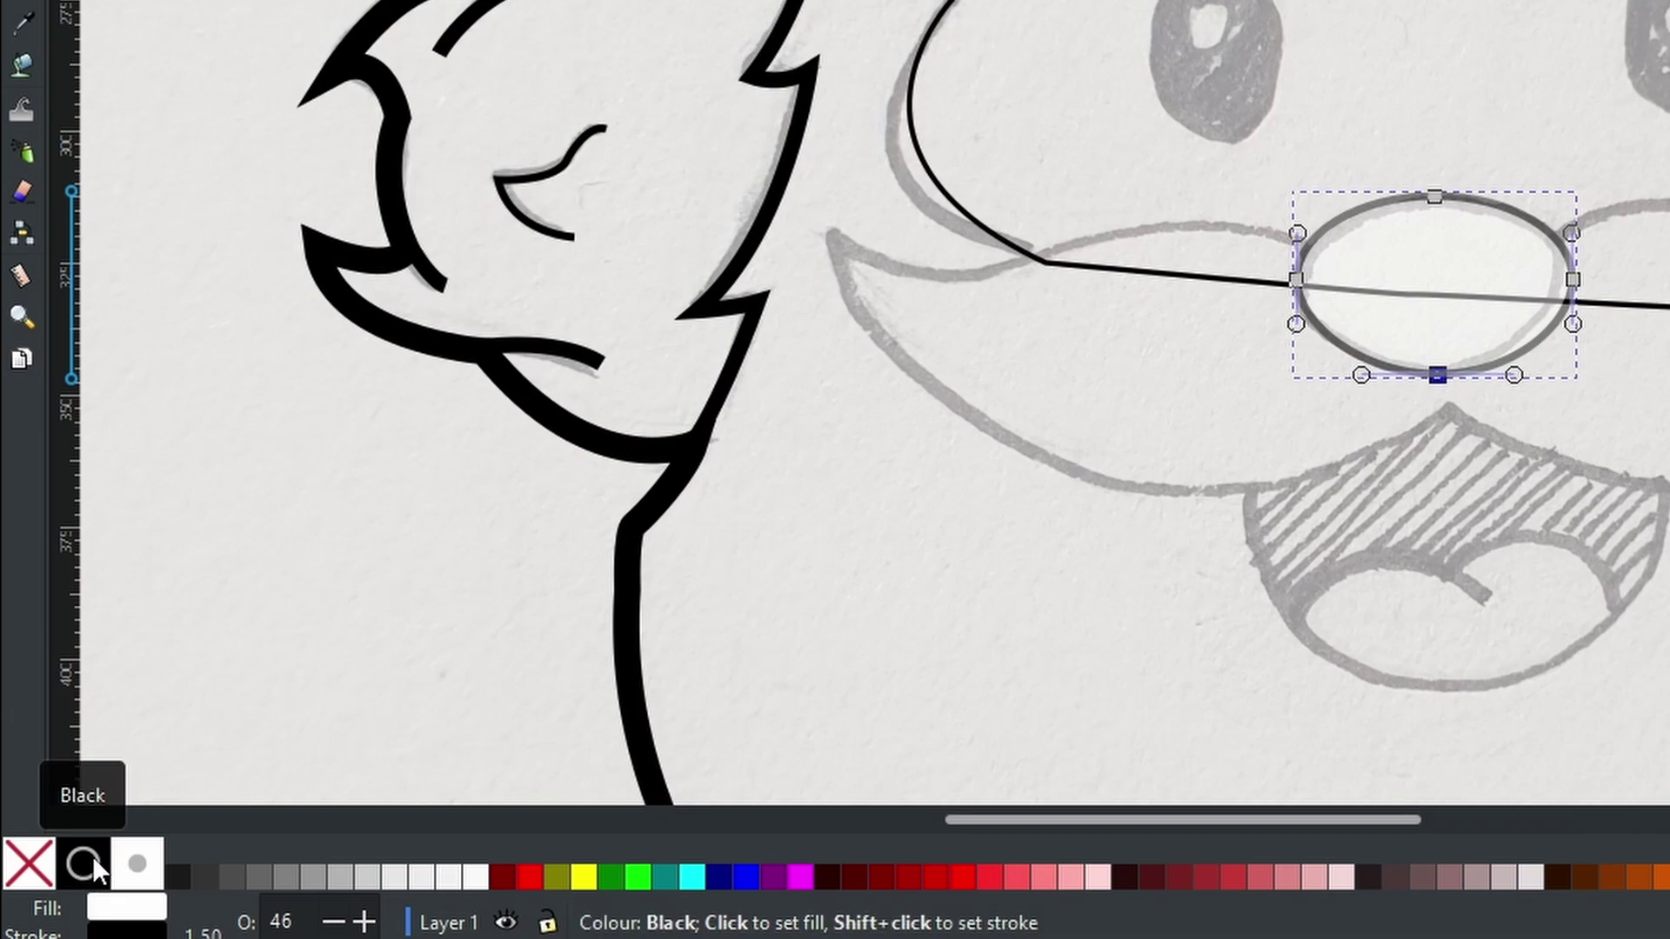
left_click(24, 874)
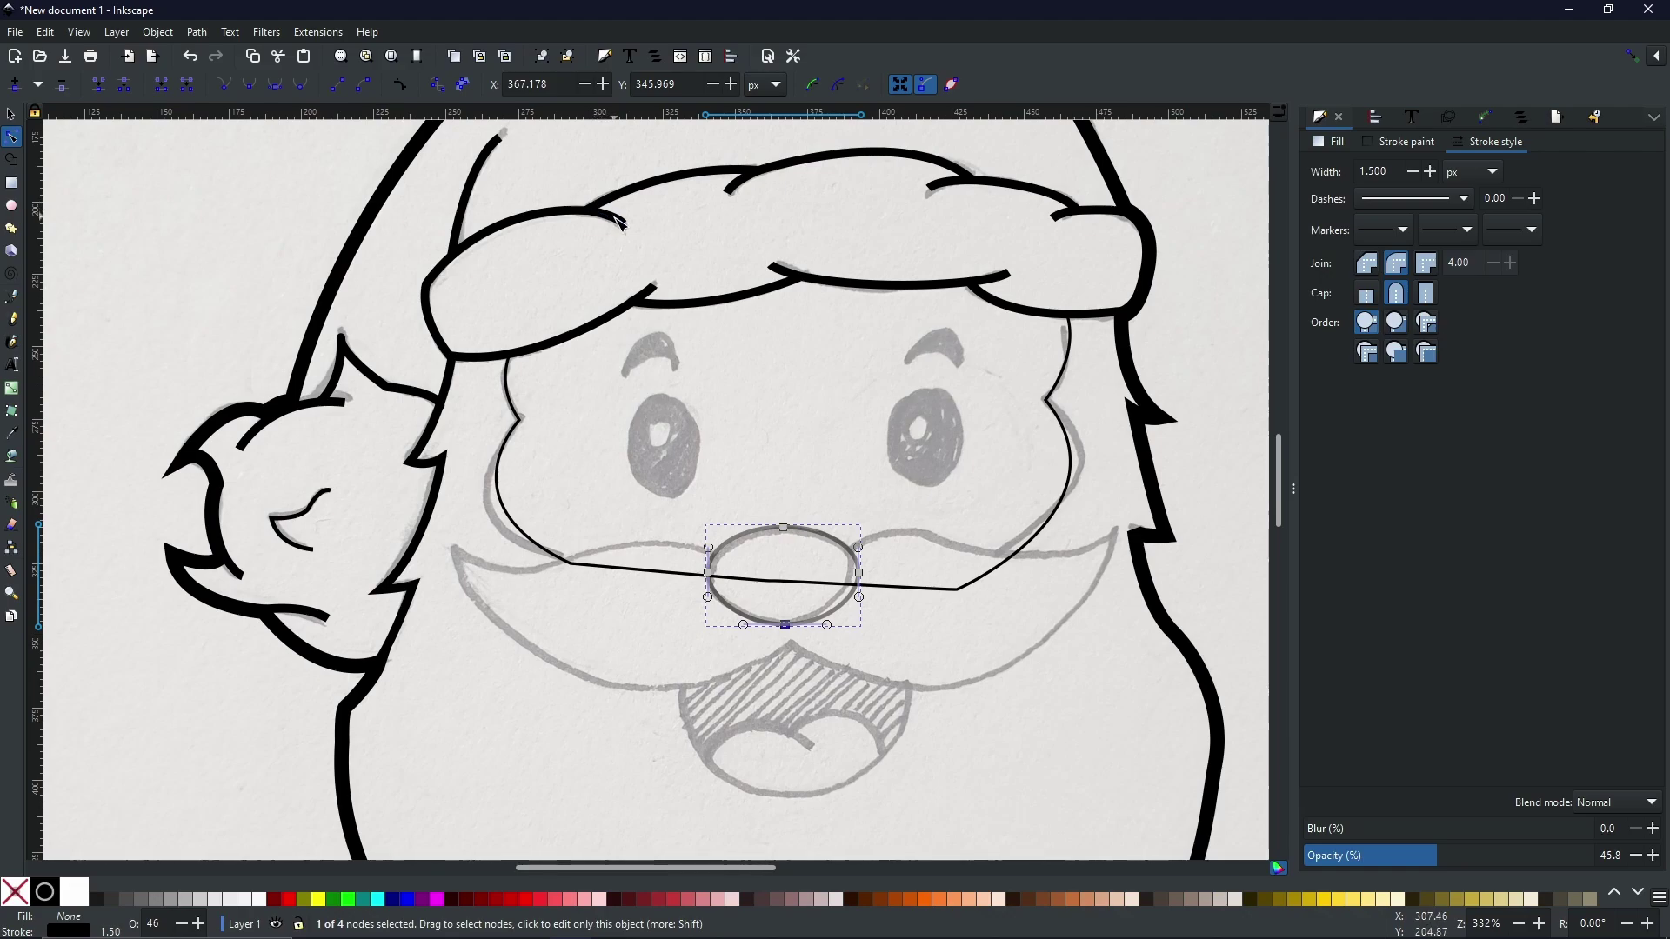
left_click_drag(1396, 171, 1247, 205)
type("3")
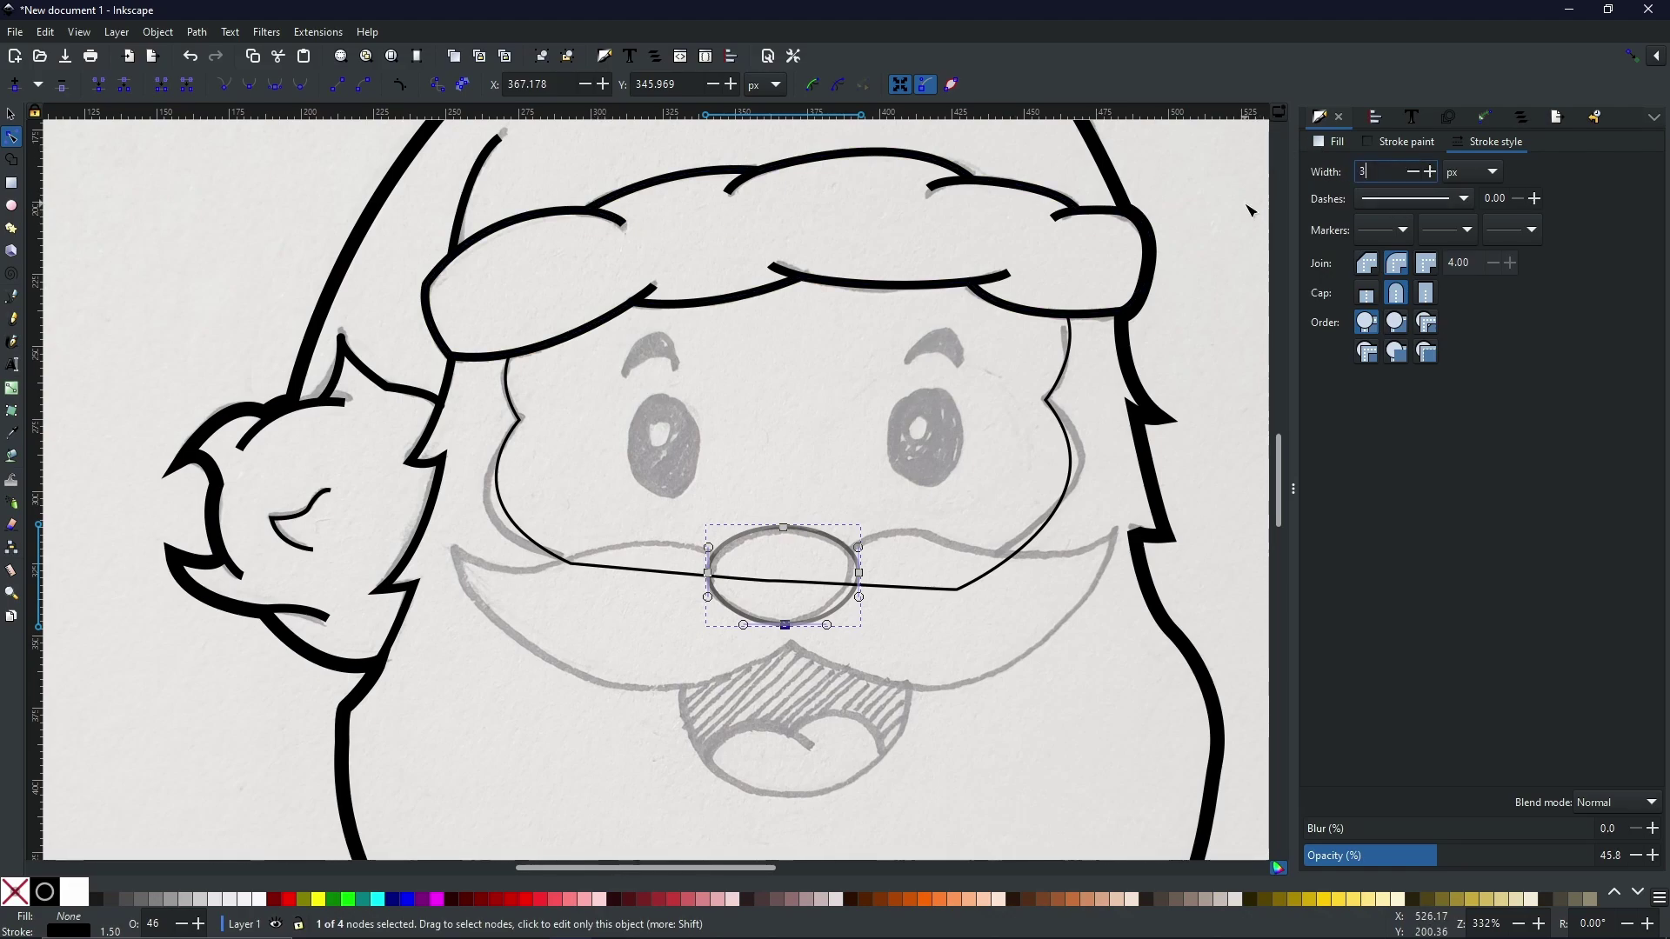
key("Return")
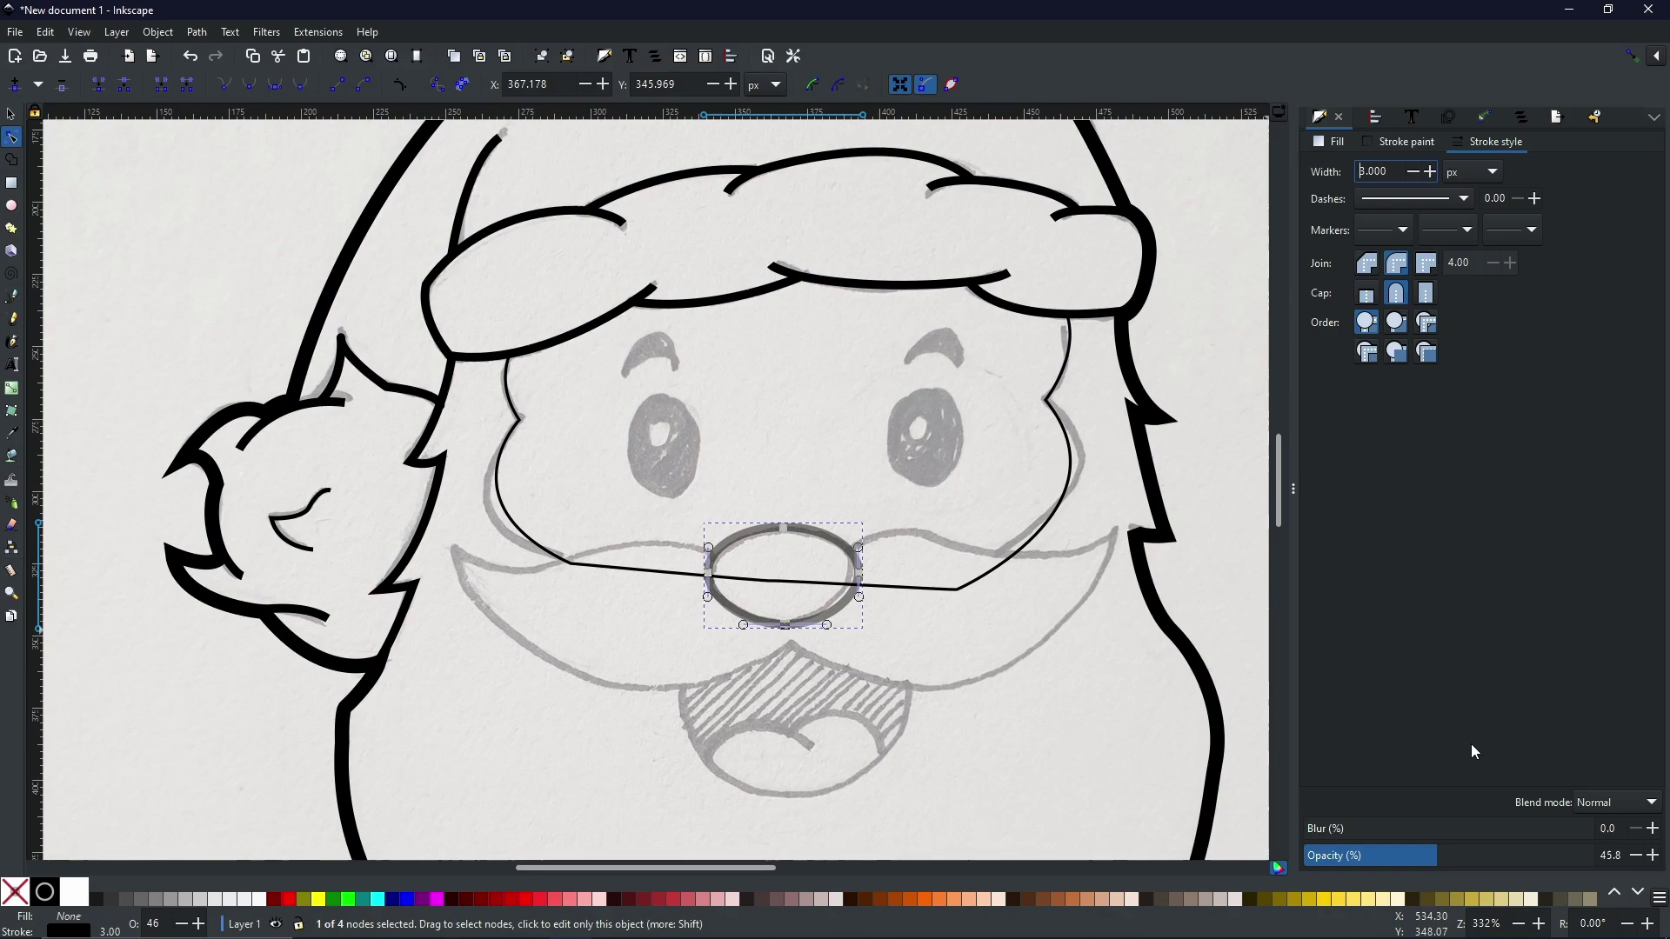
left_click_drag(1468, 859, 1606, 858)
left_click(796, 556)
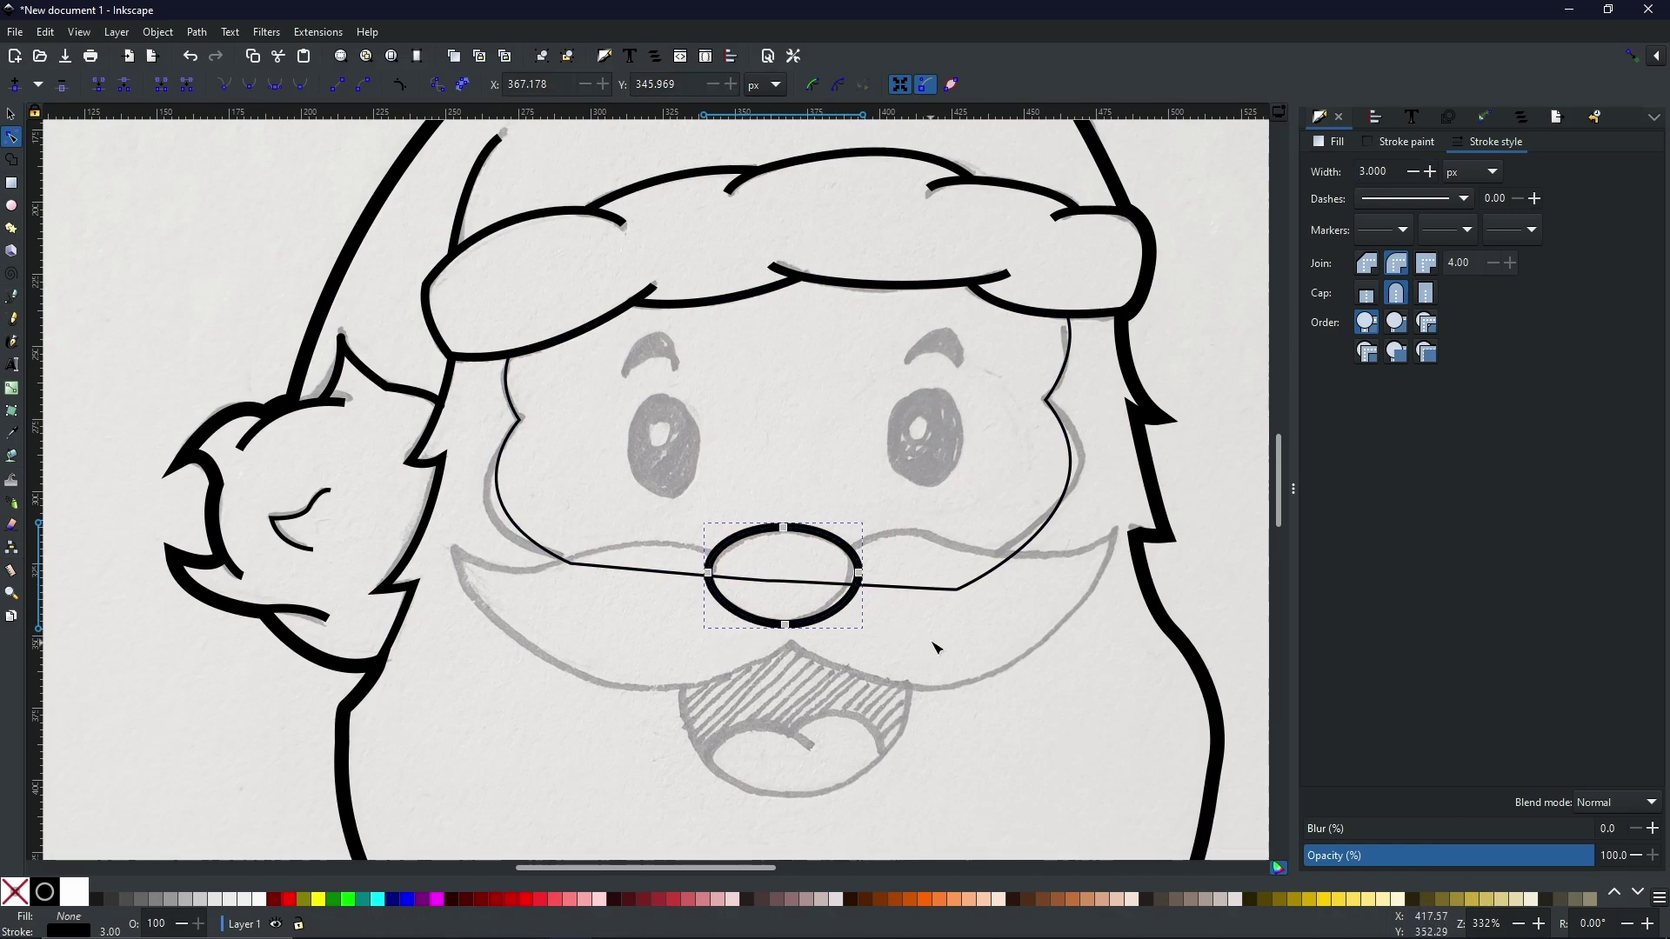
- Trace the upper edge of the moustache's left half with two curves from inside the nose to the left tip
key("b")
left_click(753, 565)
left_click_drag(537, 568, 425, 624)
key("Return")
left_click(537, 568)
left_click_drag(457, 550, 432, 524)
key("Return")
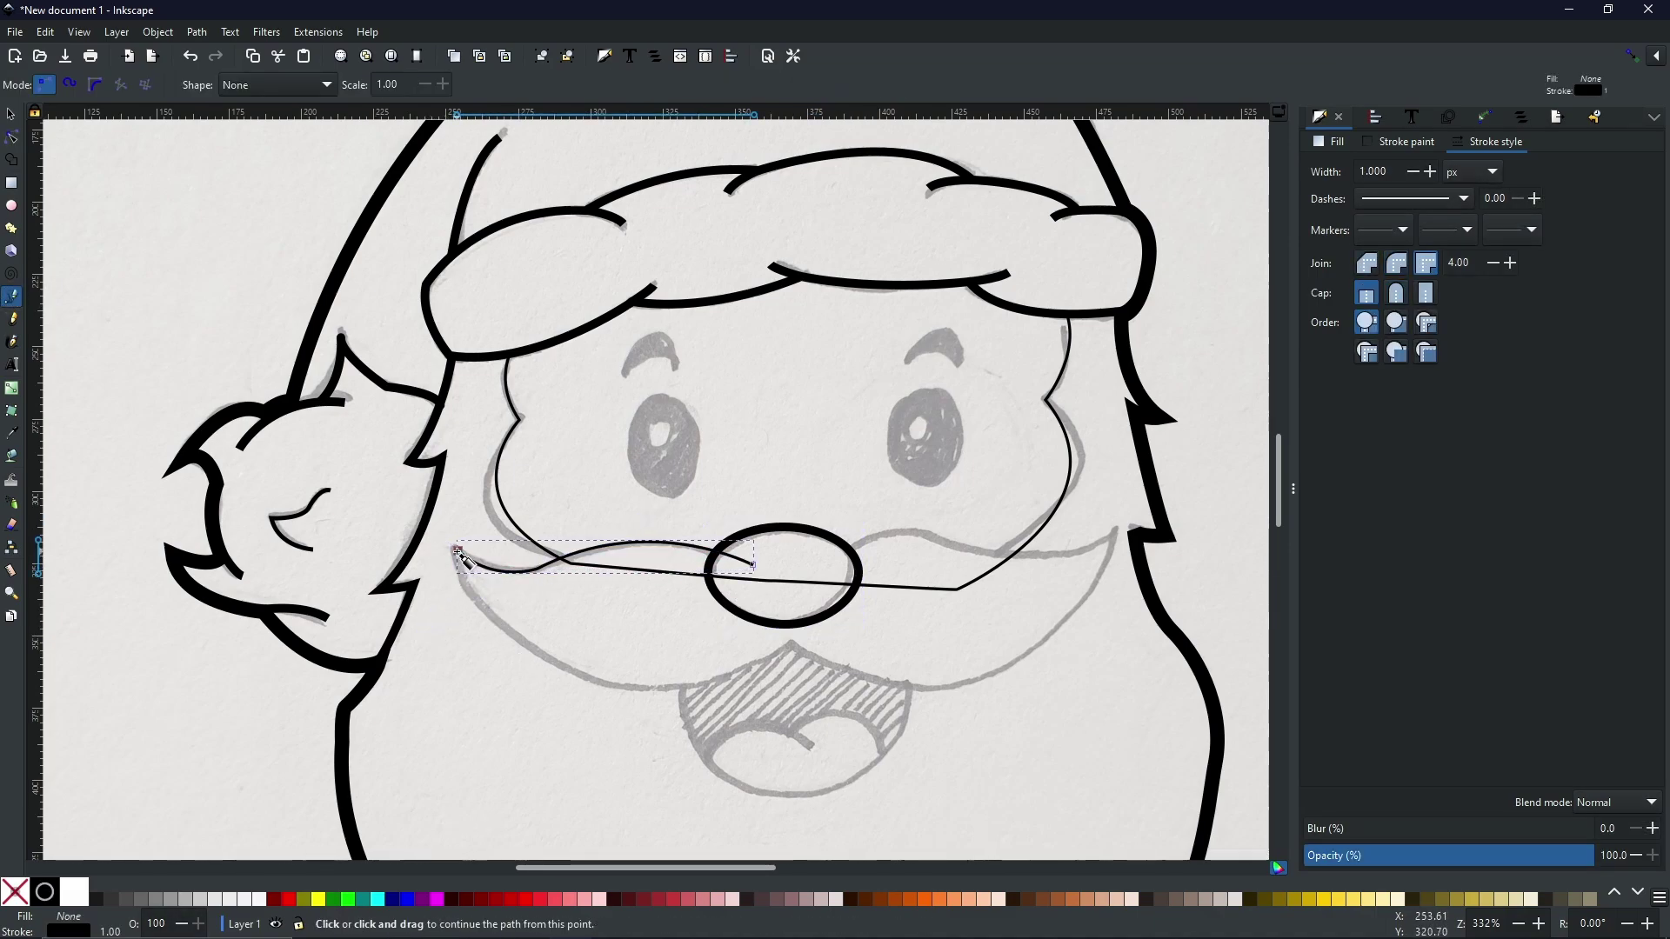
- Continue the moustache along its lower edge through the centre peak to the right tip, and close the path behind the nose
left_click(458, 551)
left_click_drag(790, 643, 965, 574)
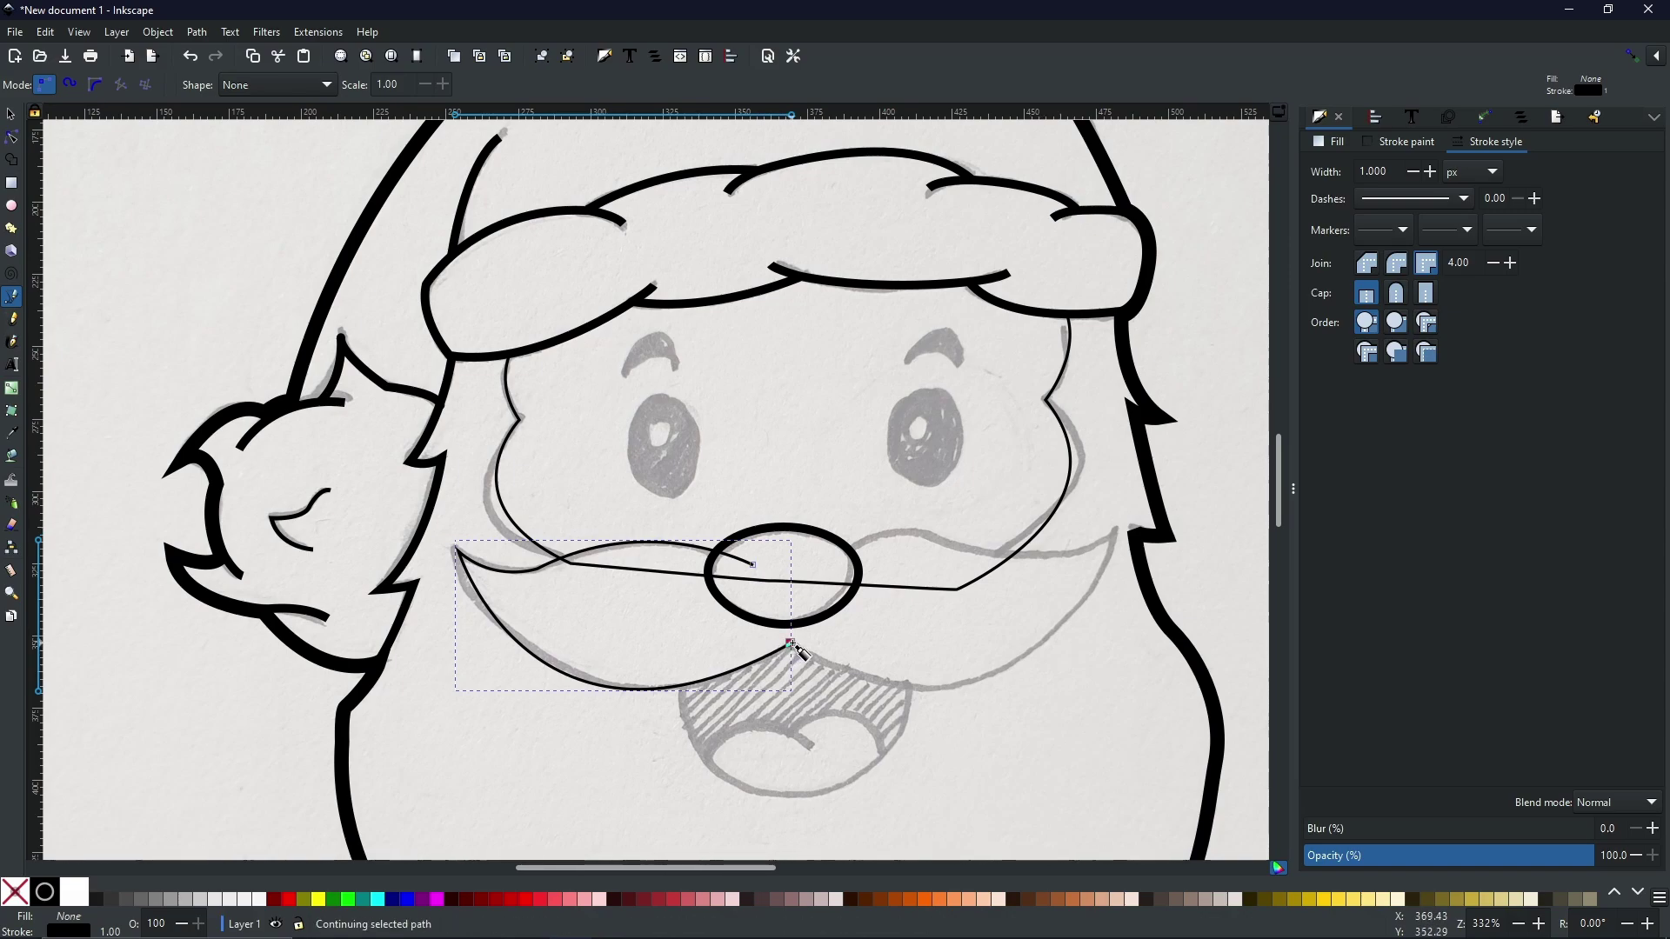
left_click_drag(1114, 539, 1214, 294)
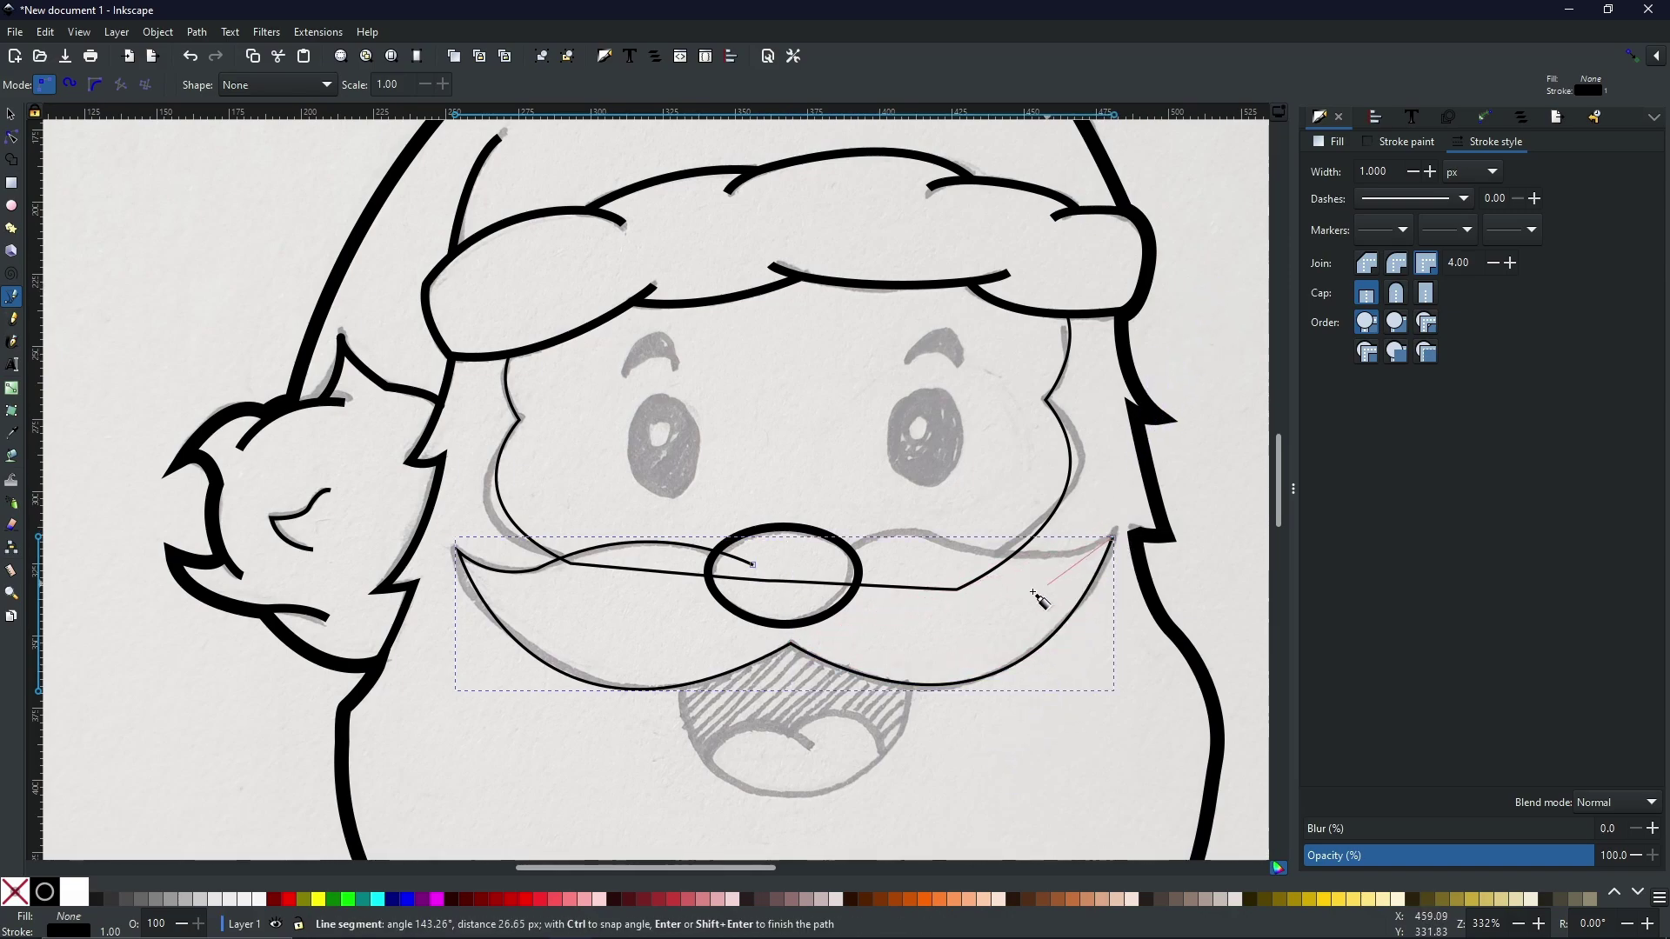
left_click_drag(825, 566, 709, 650)
left_click(752, 564)
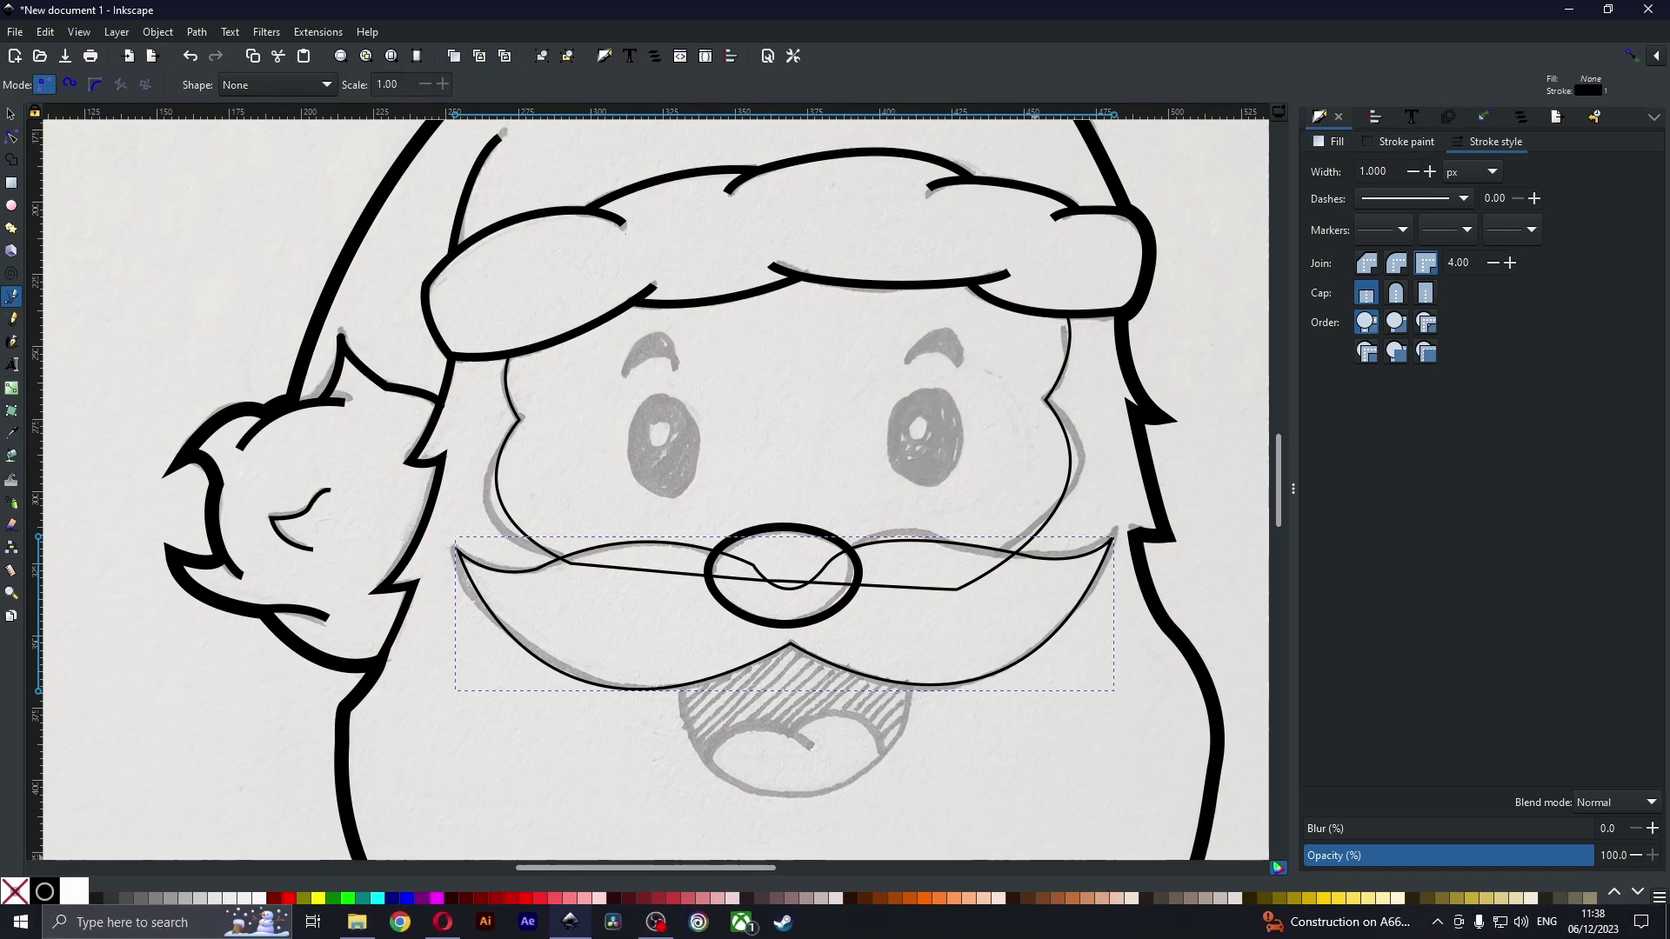
- Duplicate the nose and subtract the copy from the face outline with the Difference operation
left_click(10, 115)
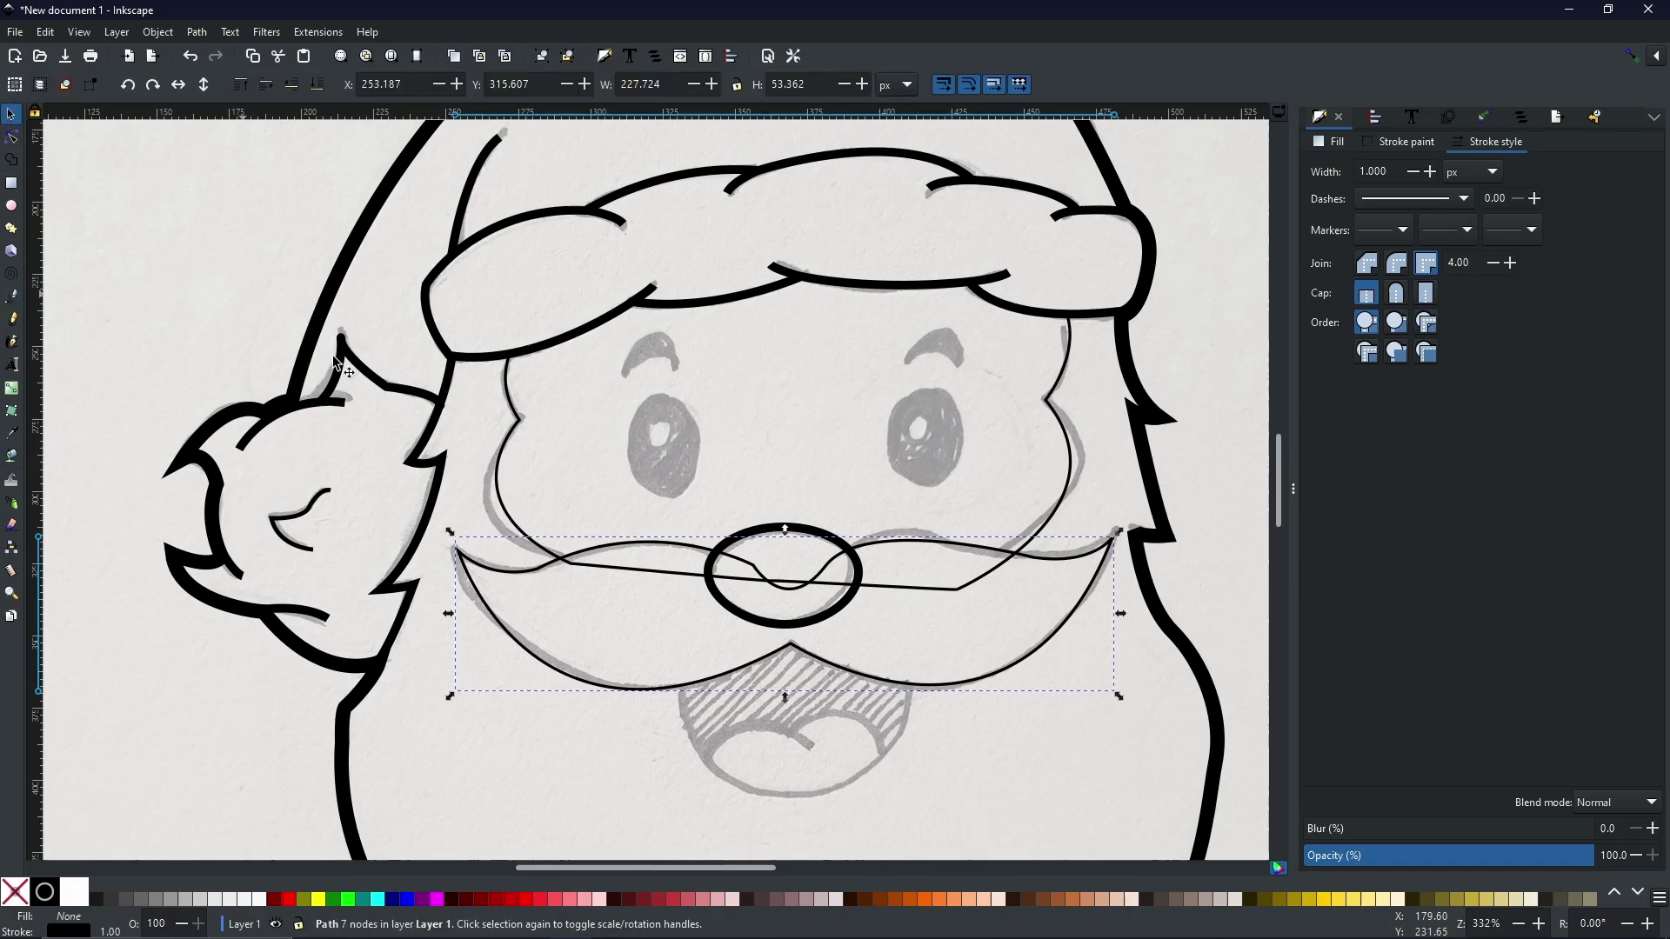
left_click(764, 529)
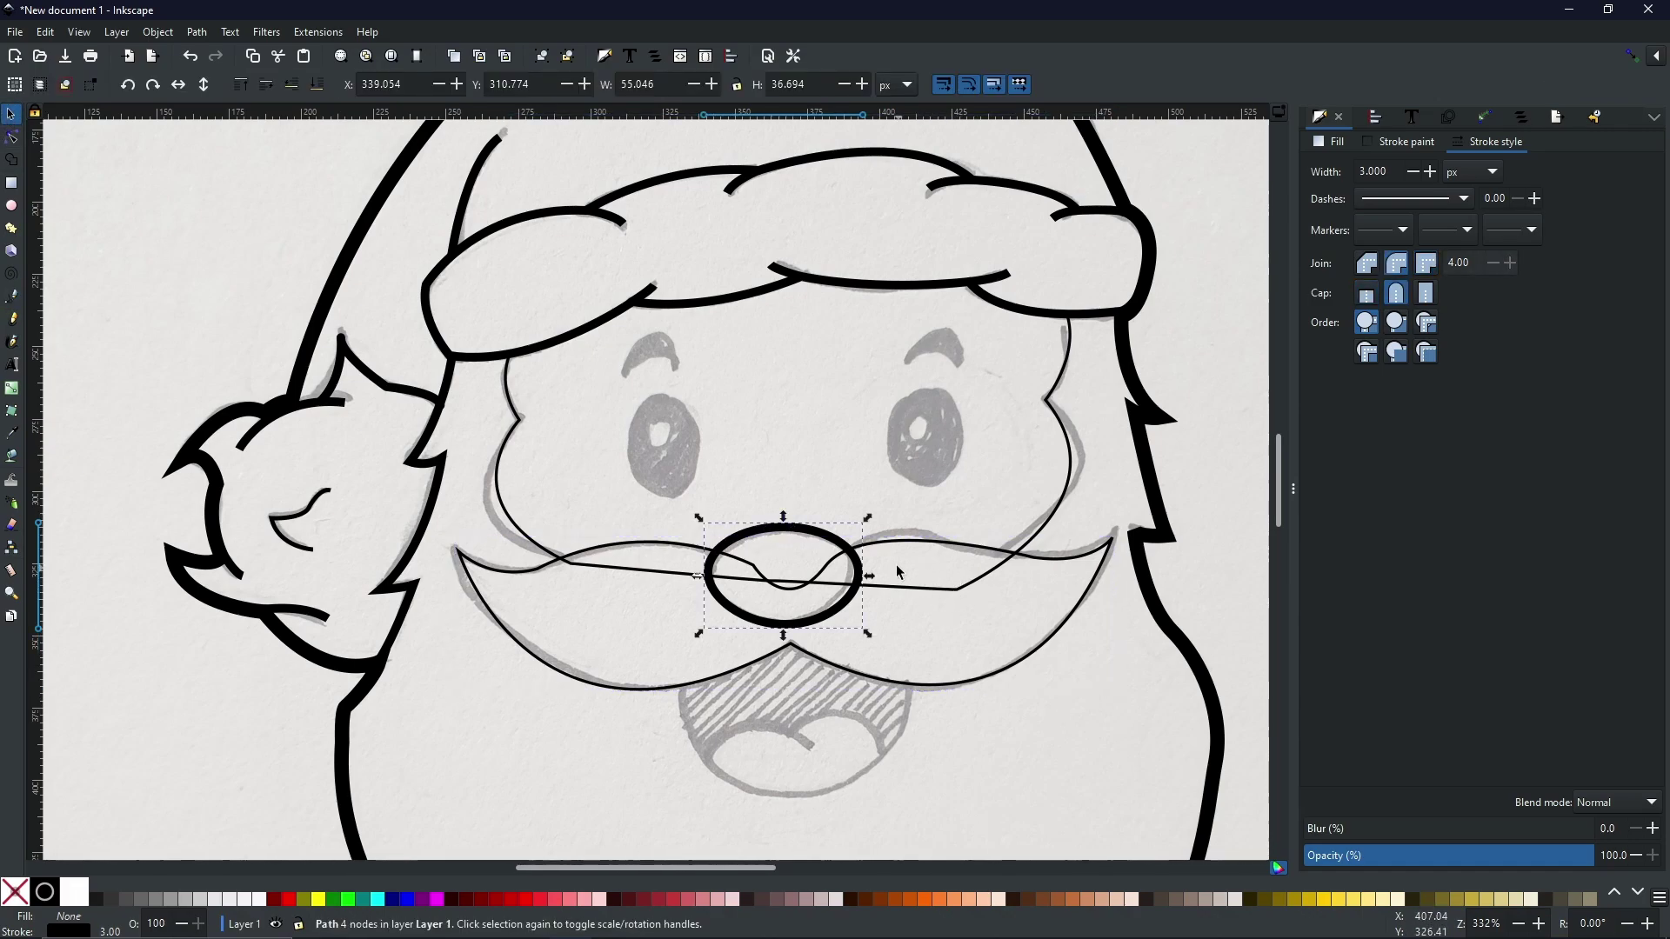
right_click(837, 546)
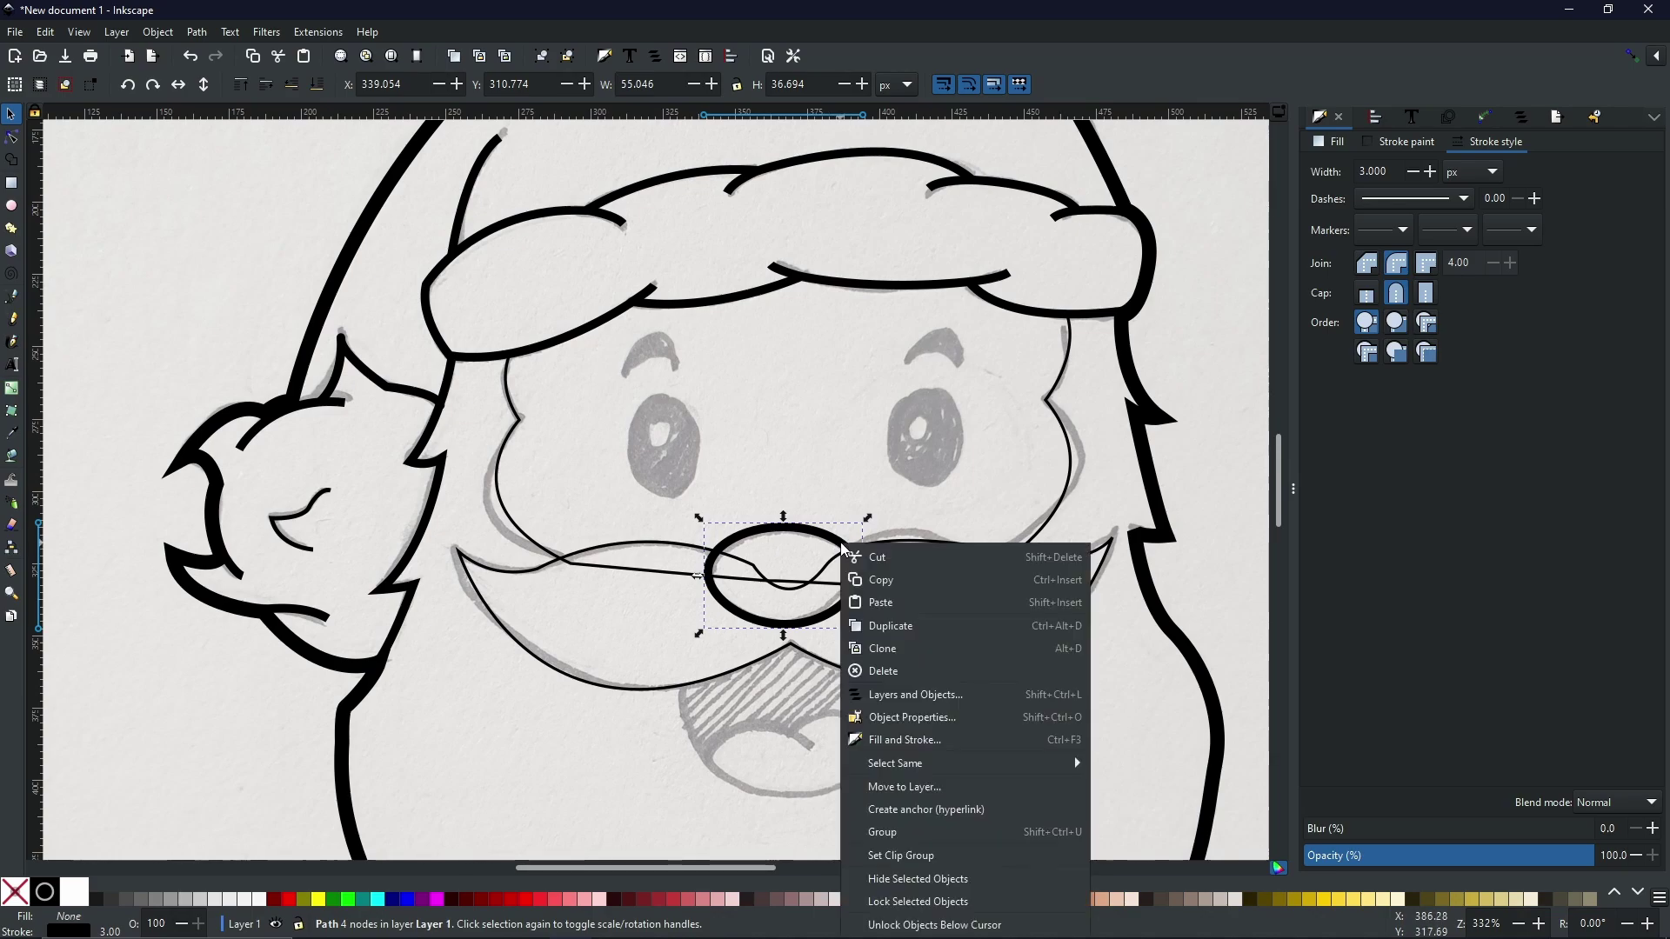
left_click(876, 627)
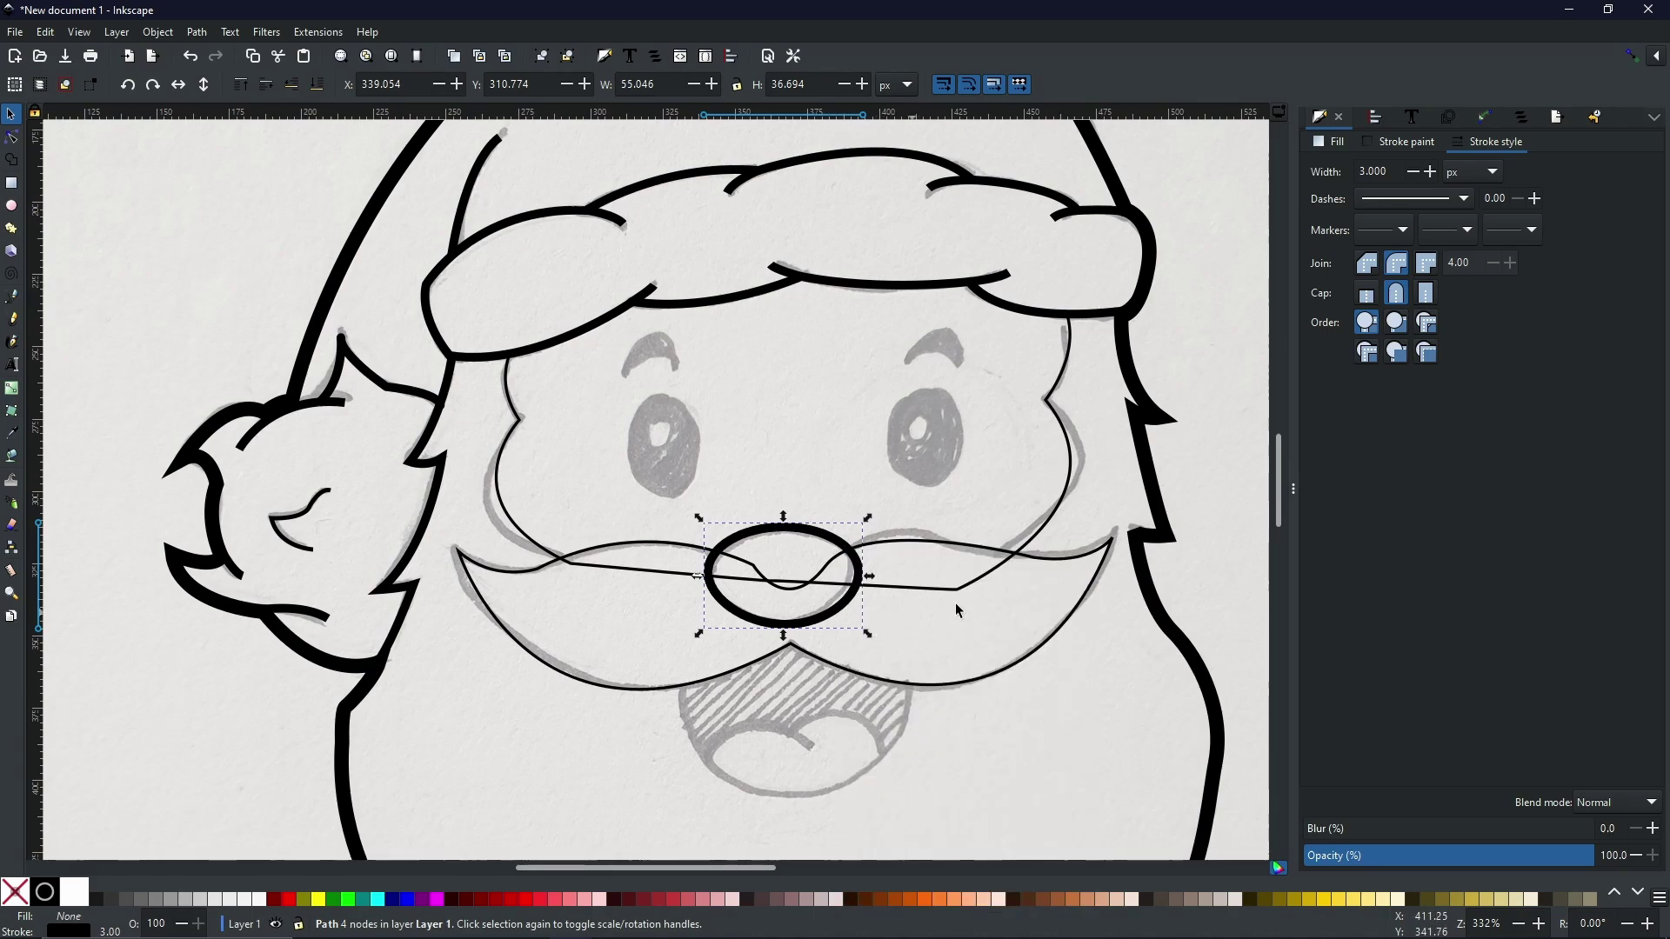
left_click(1064, 432, "shift")
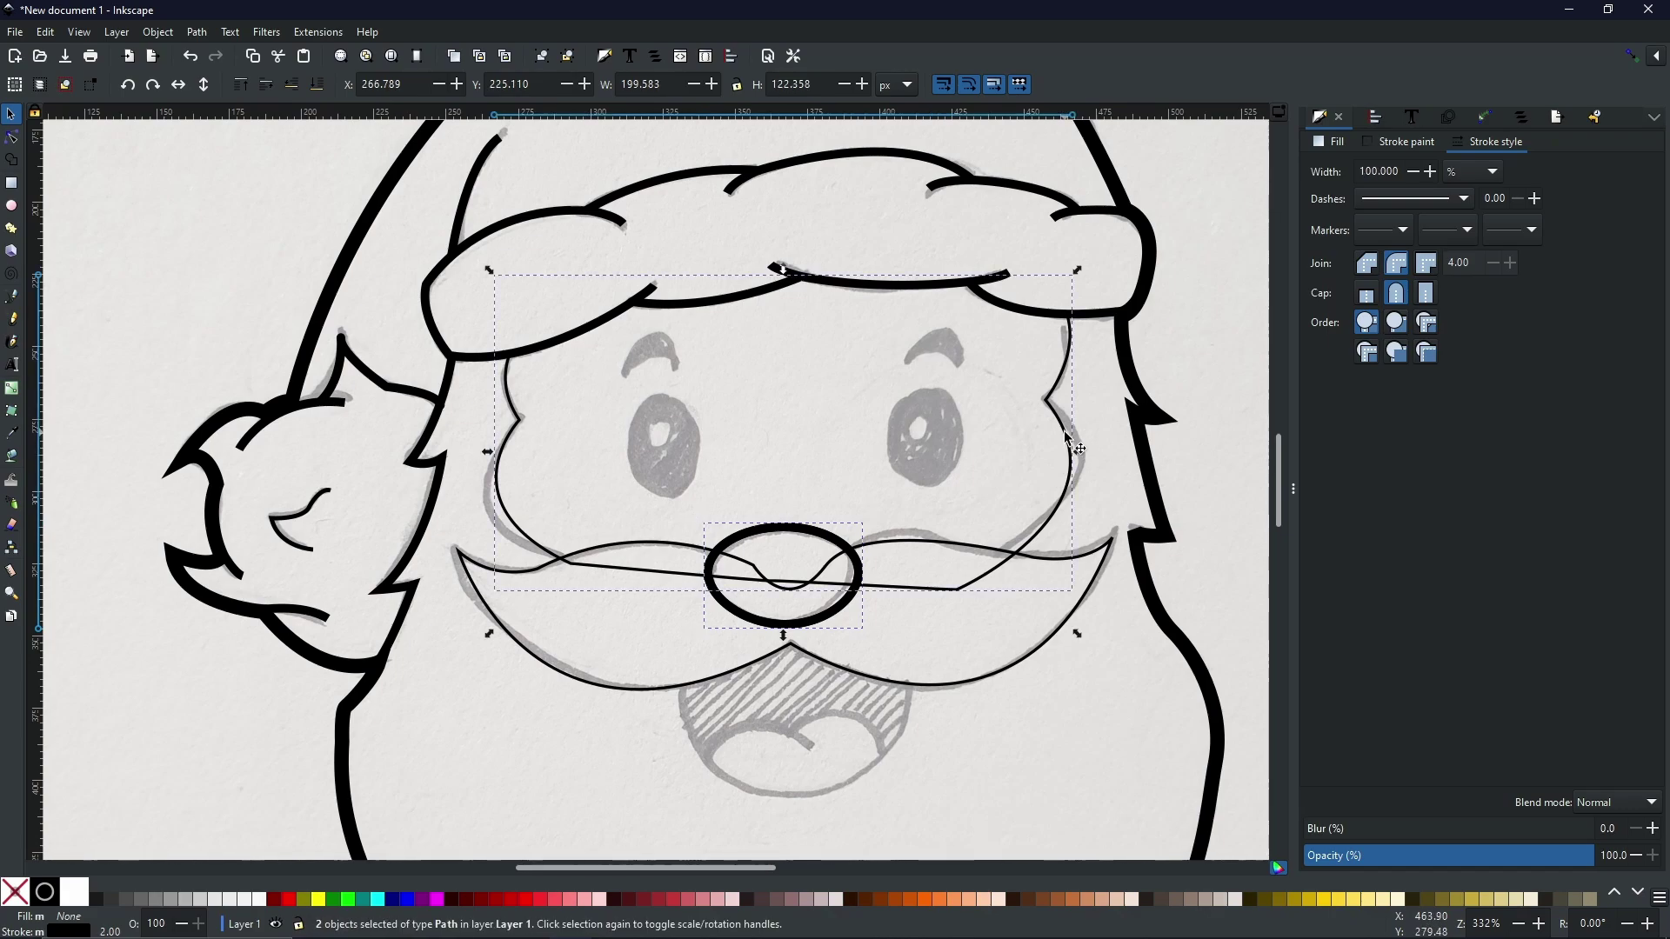
left_click(195, 33)
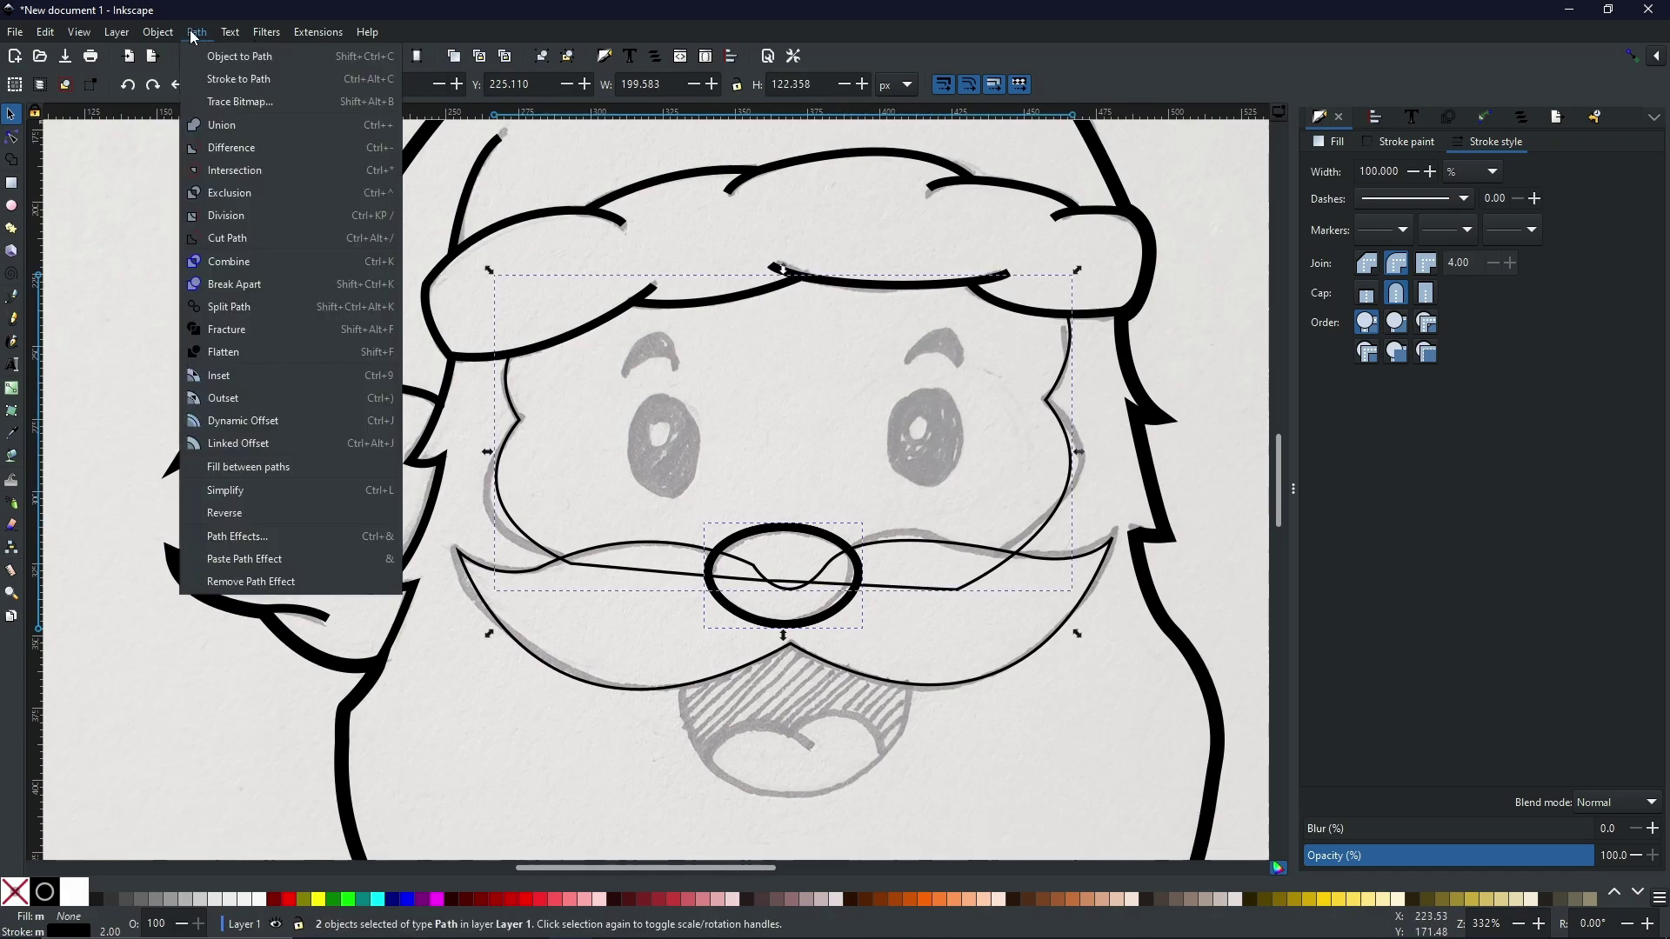
left_click(206, 150)
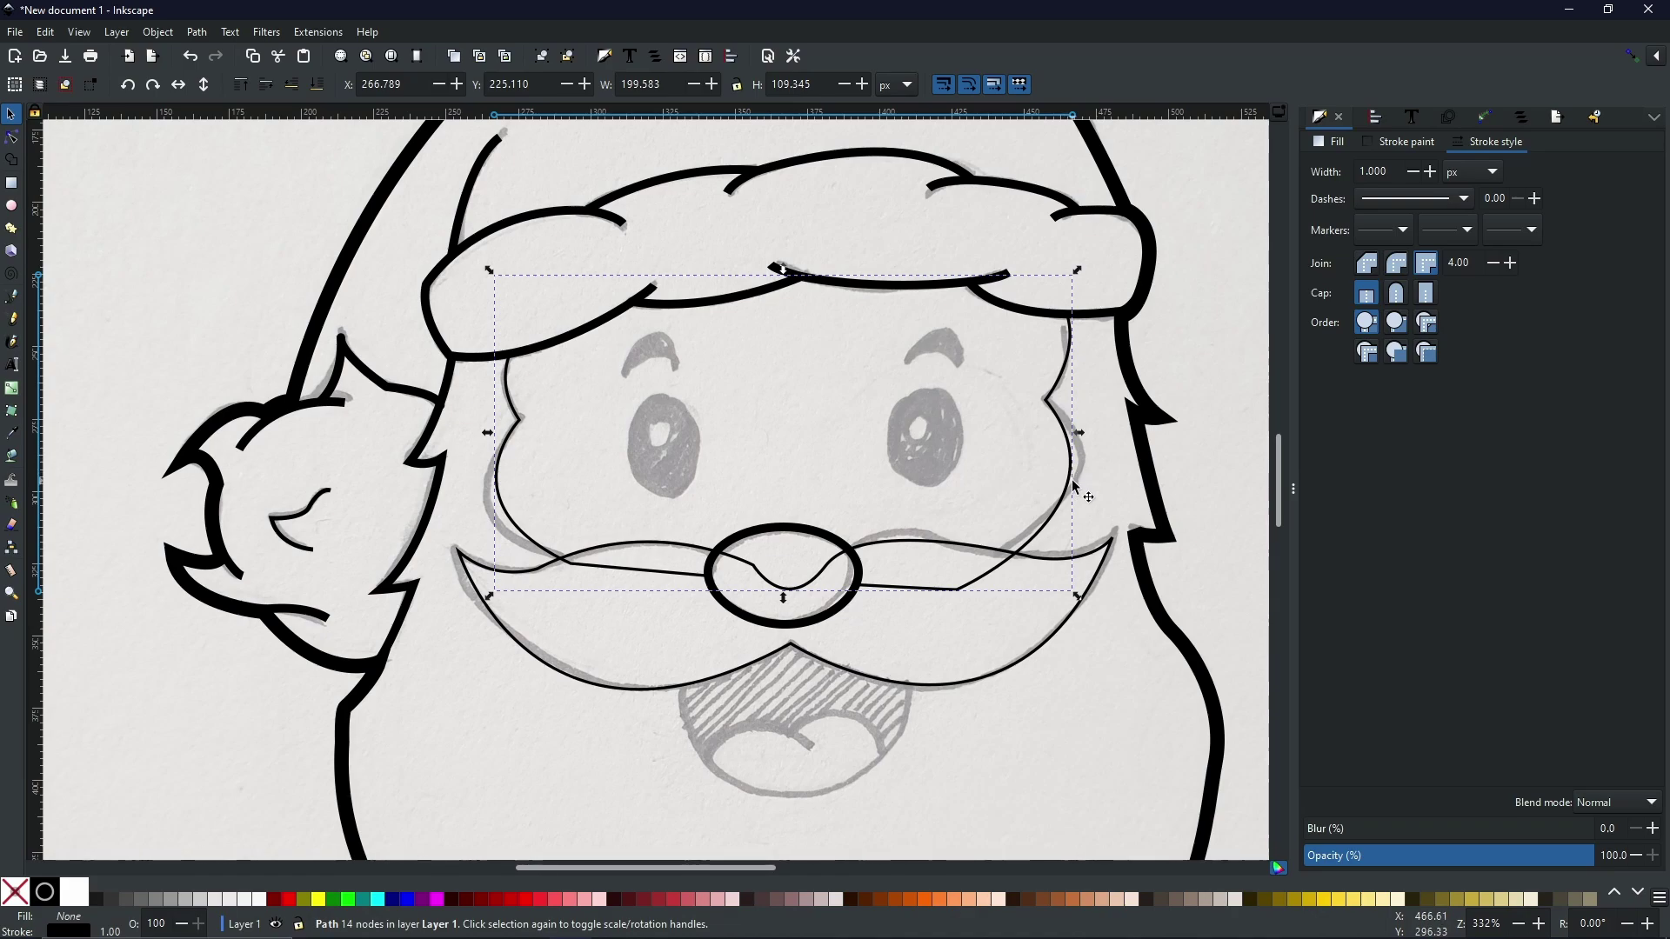
left_click_drag(1064, 482, 1113, 389)
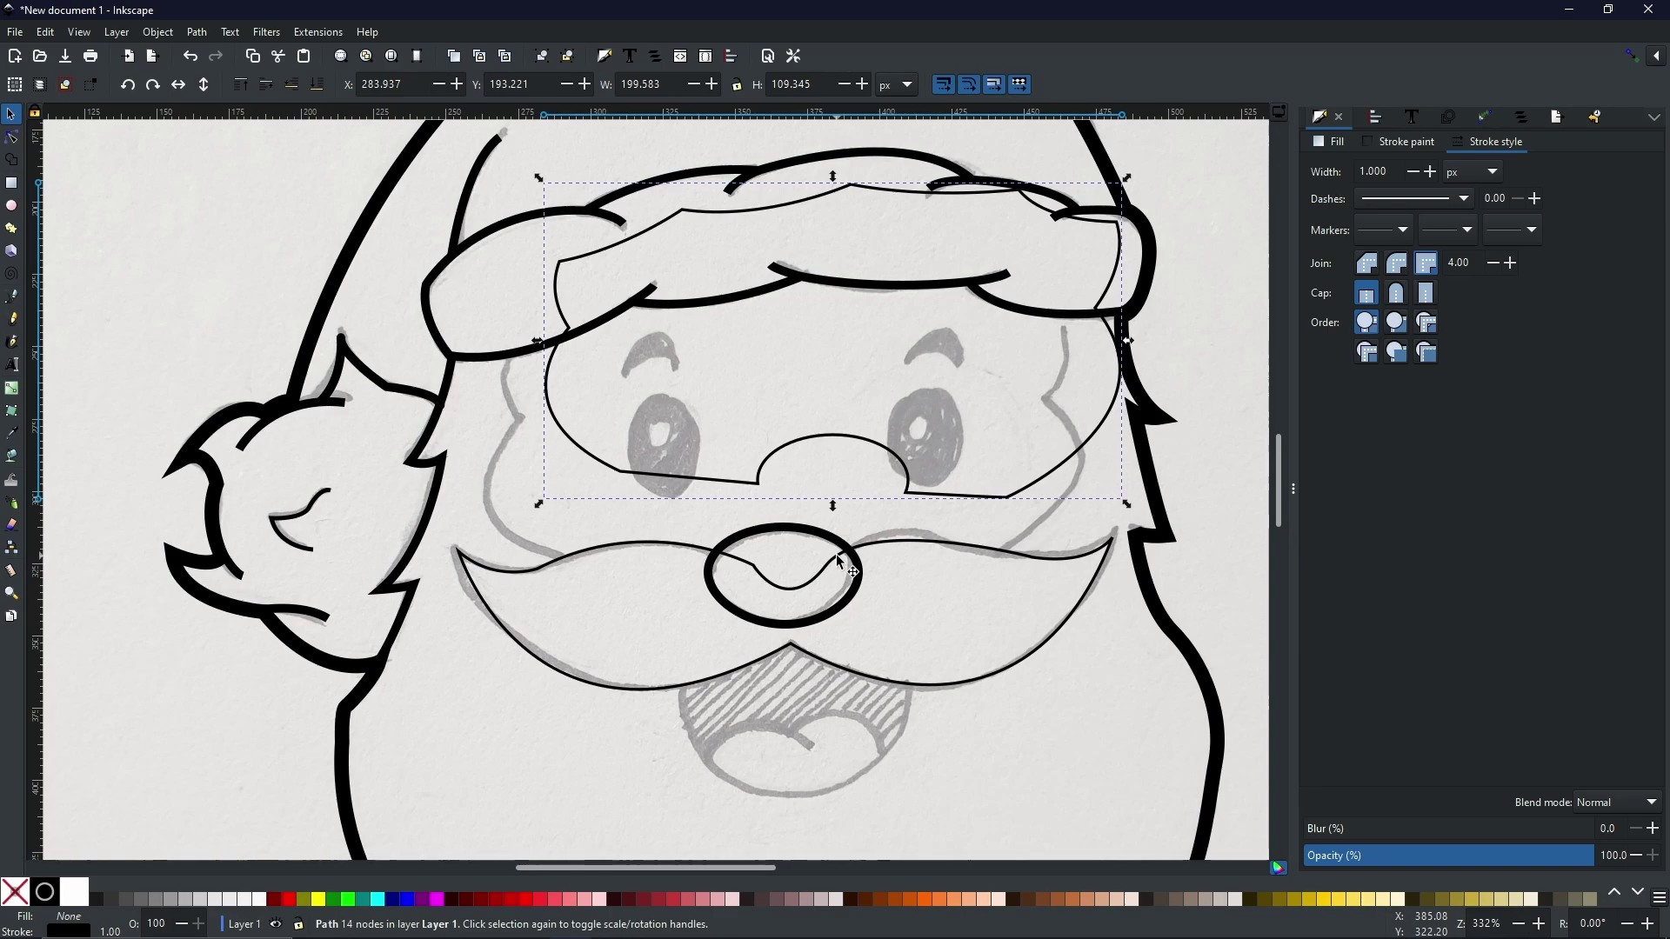
left_click_drag(836, 555, 787, 649)
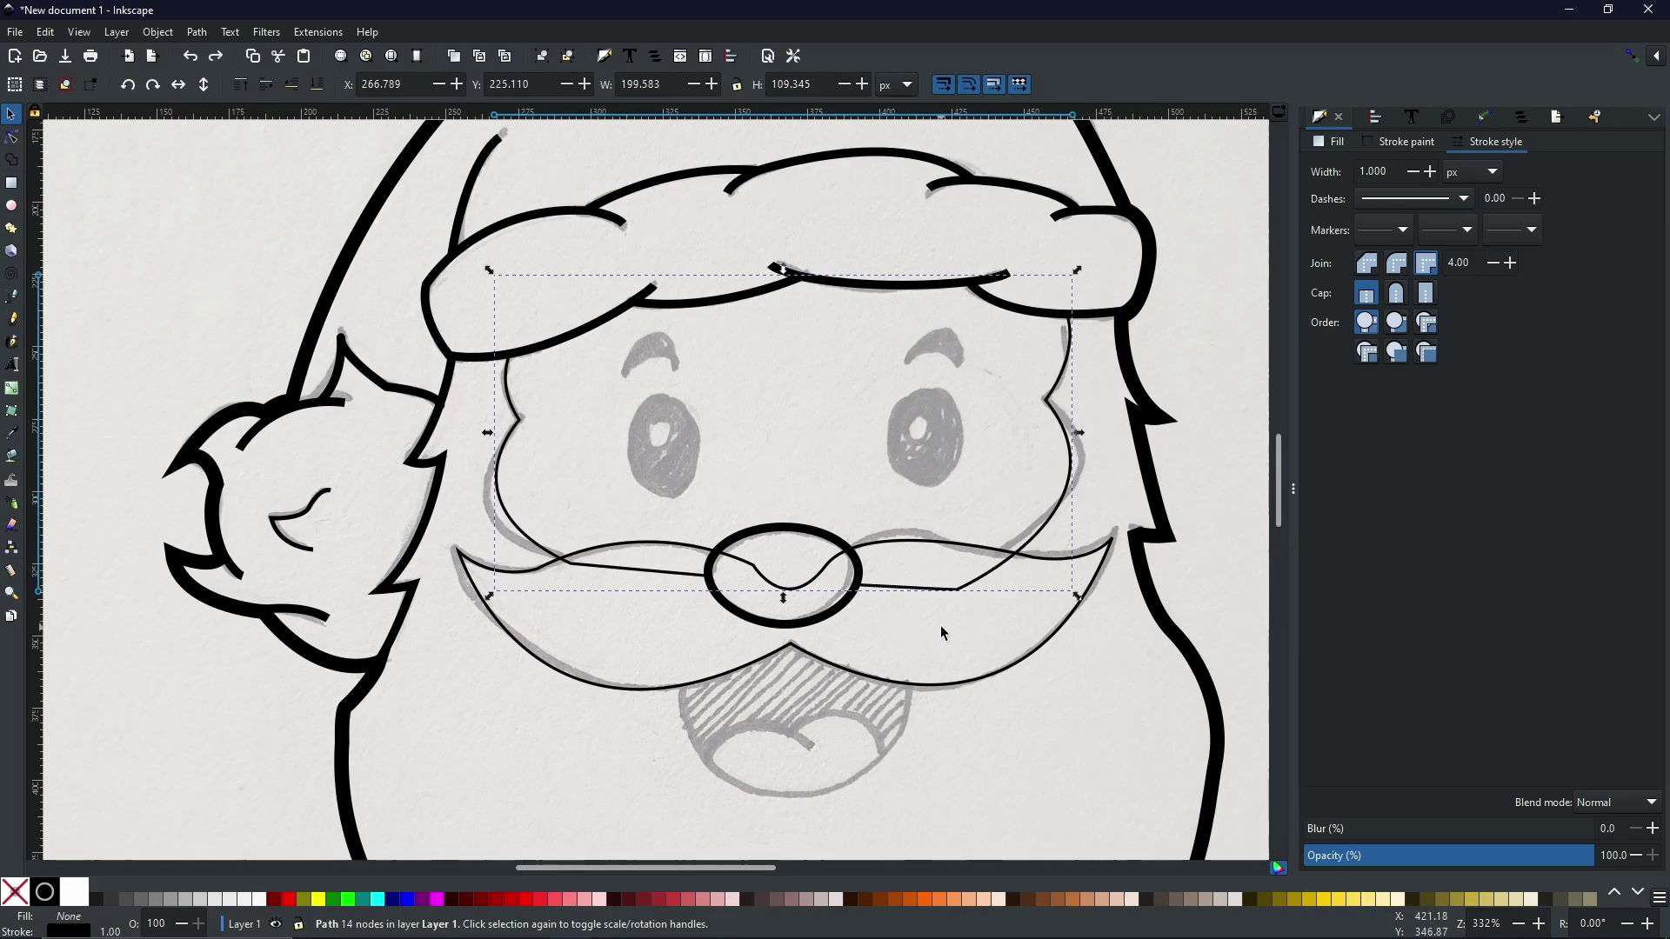
- Duplicate the moustache and subtract the copy from the face outline so the face ends at the moustache's upper edge
left_click(1091, 554)
right_click(1079, 561)
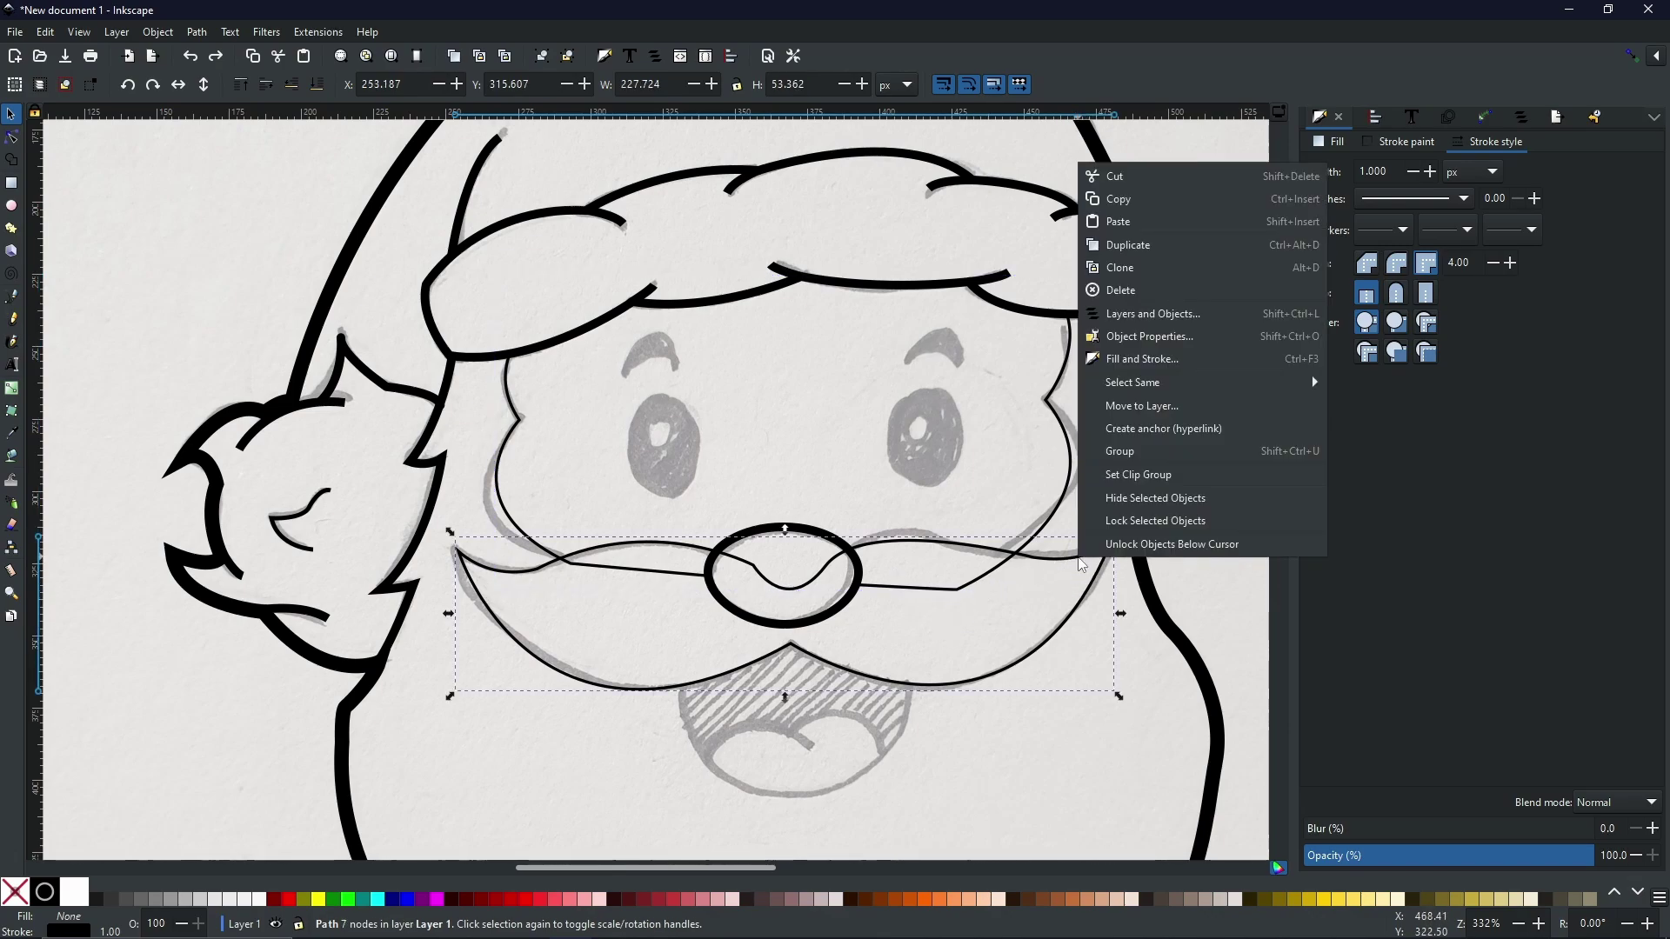
left_click(1116, 248)
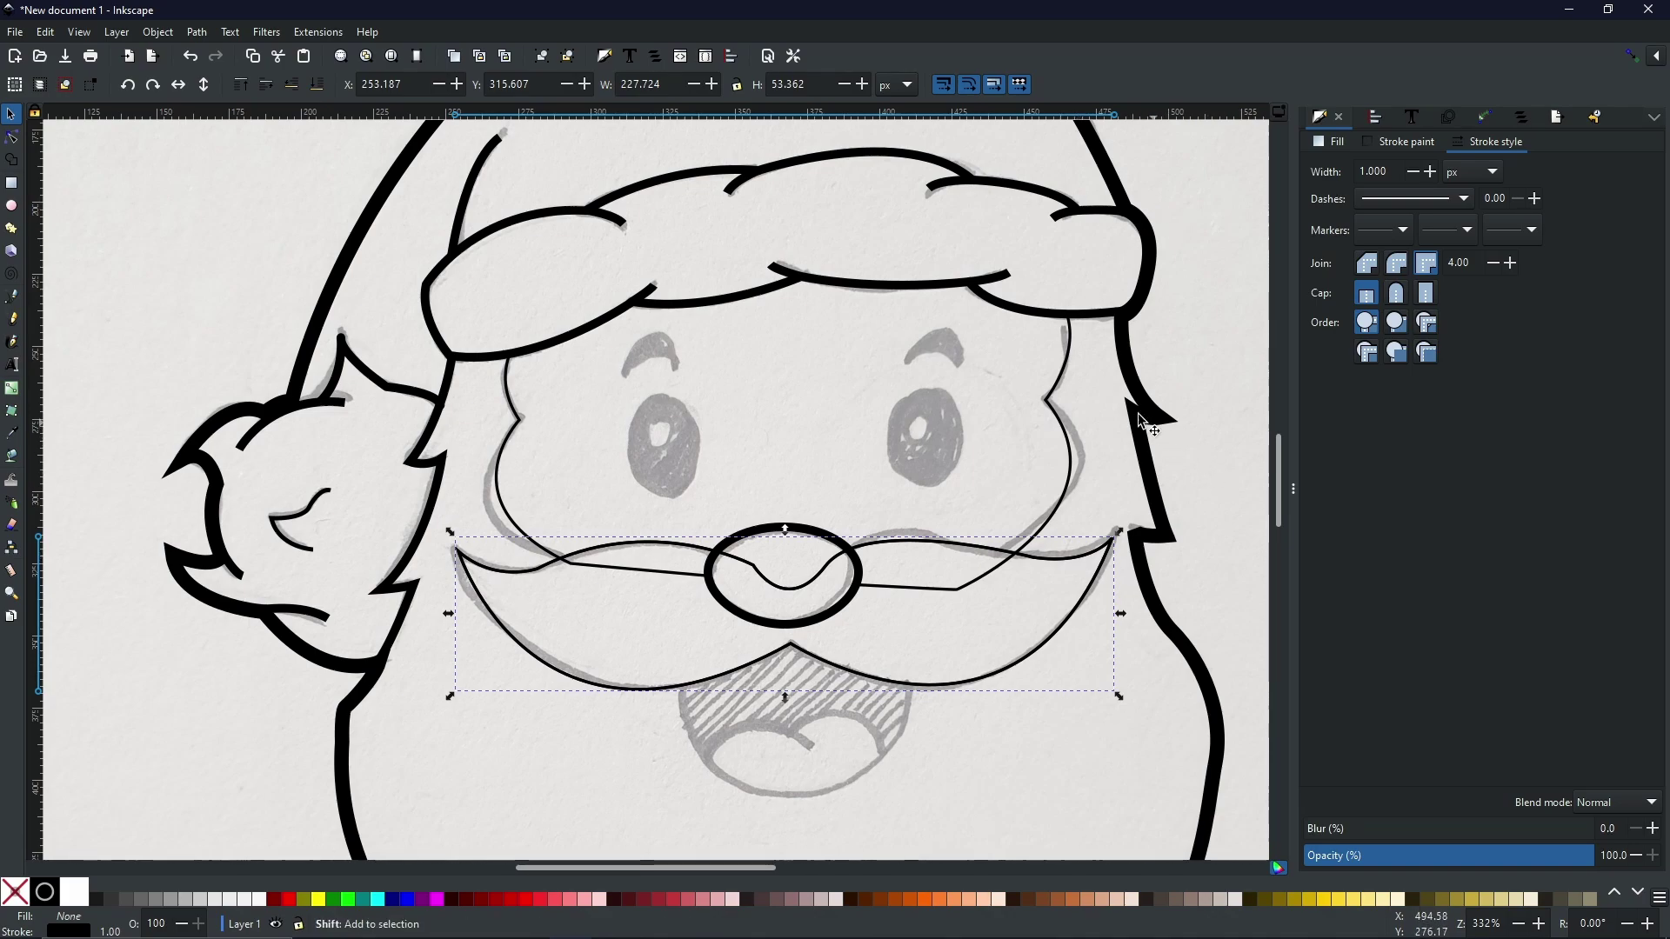
left_click(1063, 385, "shift")
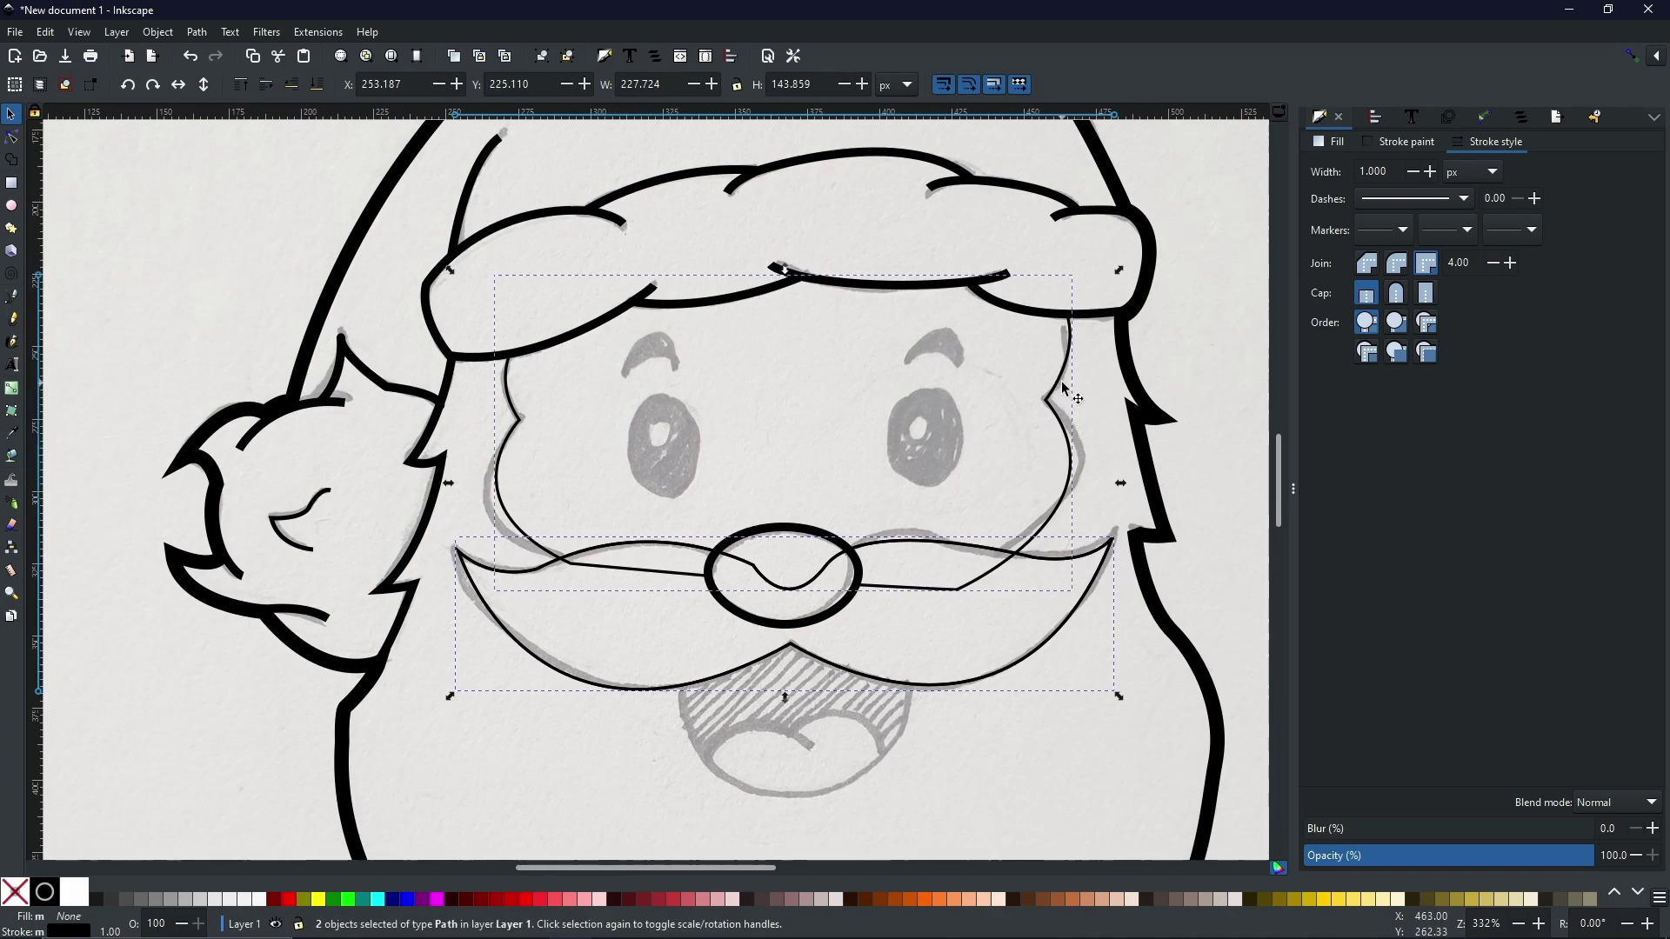
left_click(200, 34)
left_click(231, 148)
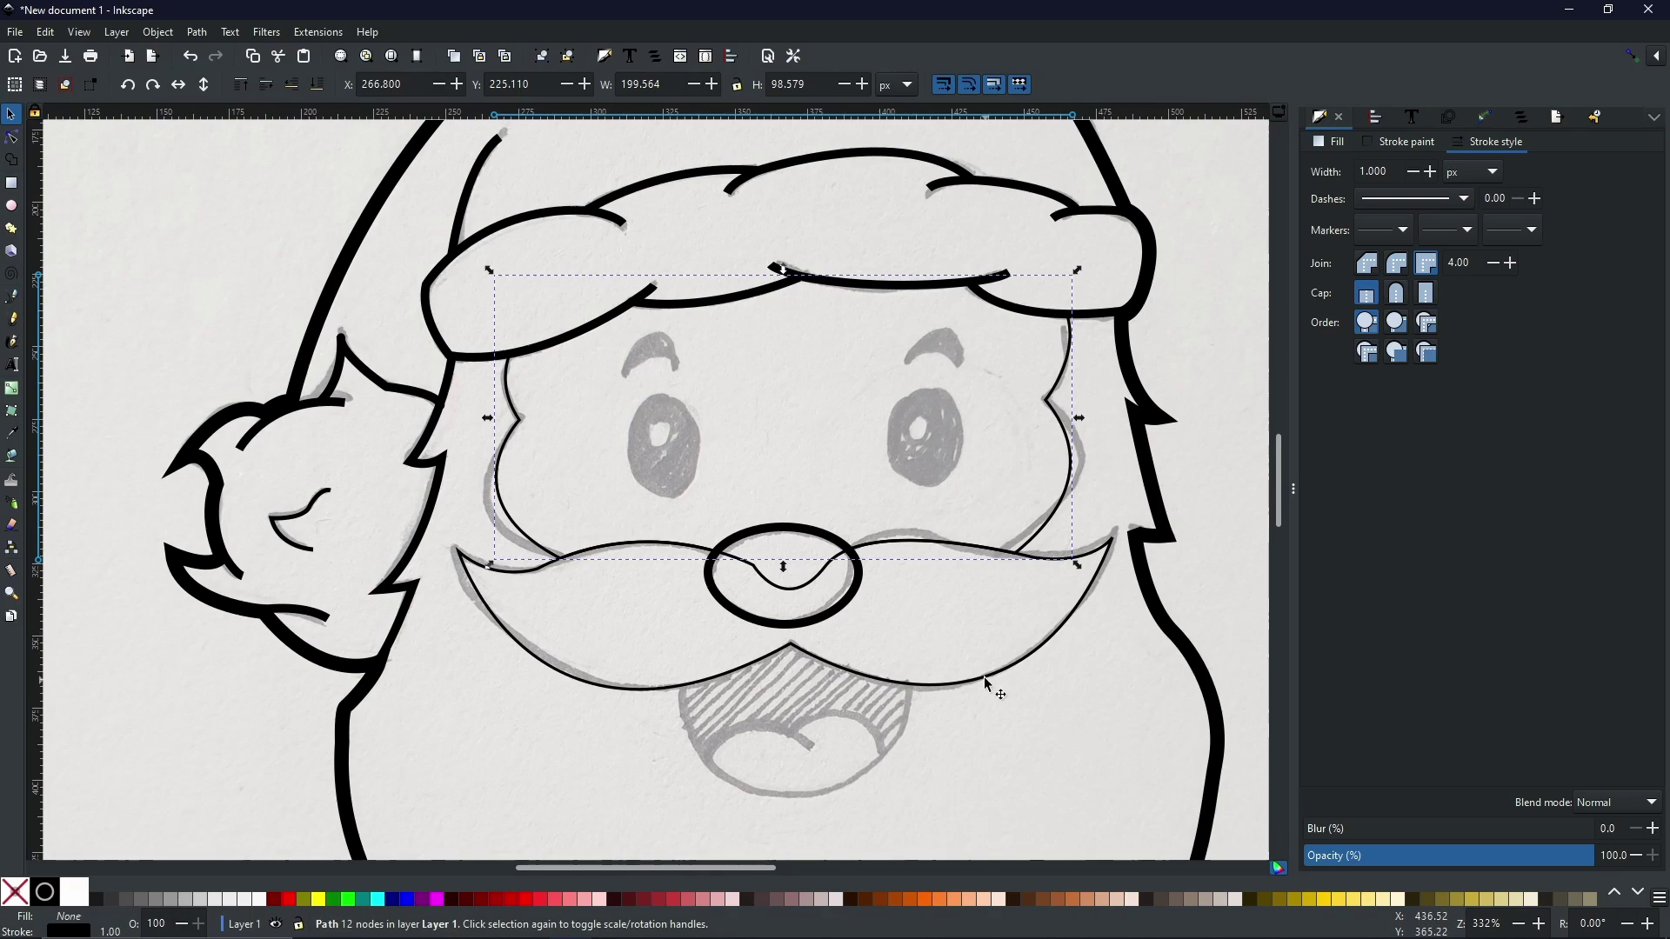
left_click_drag(986, 689, 1055, 772)
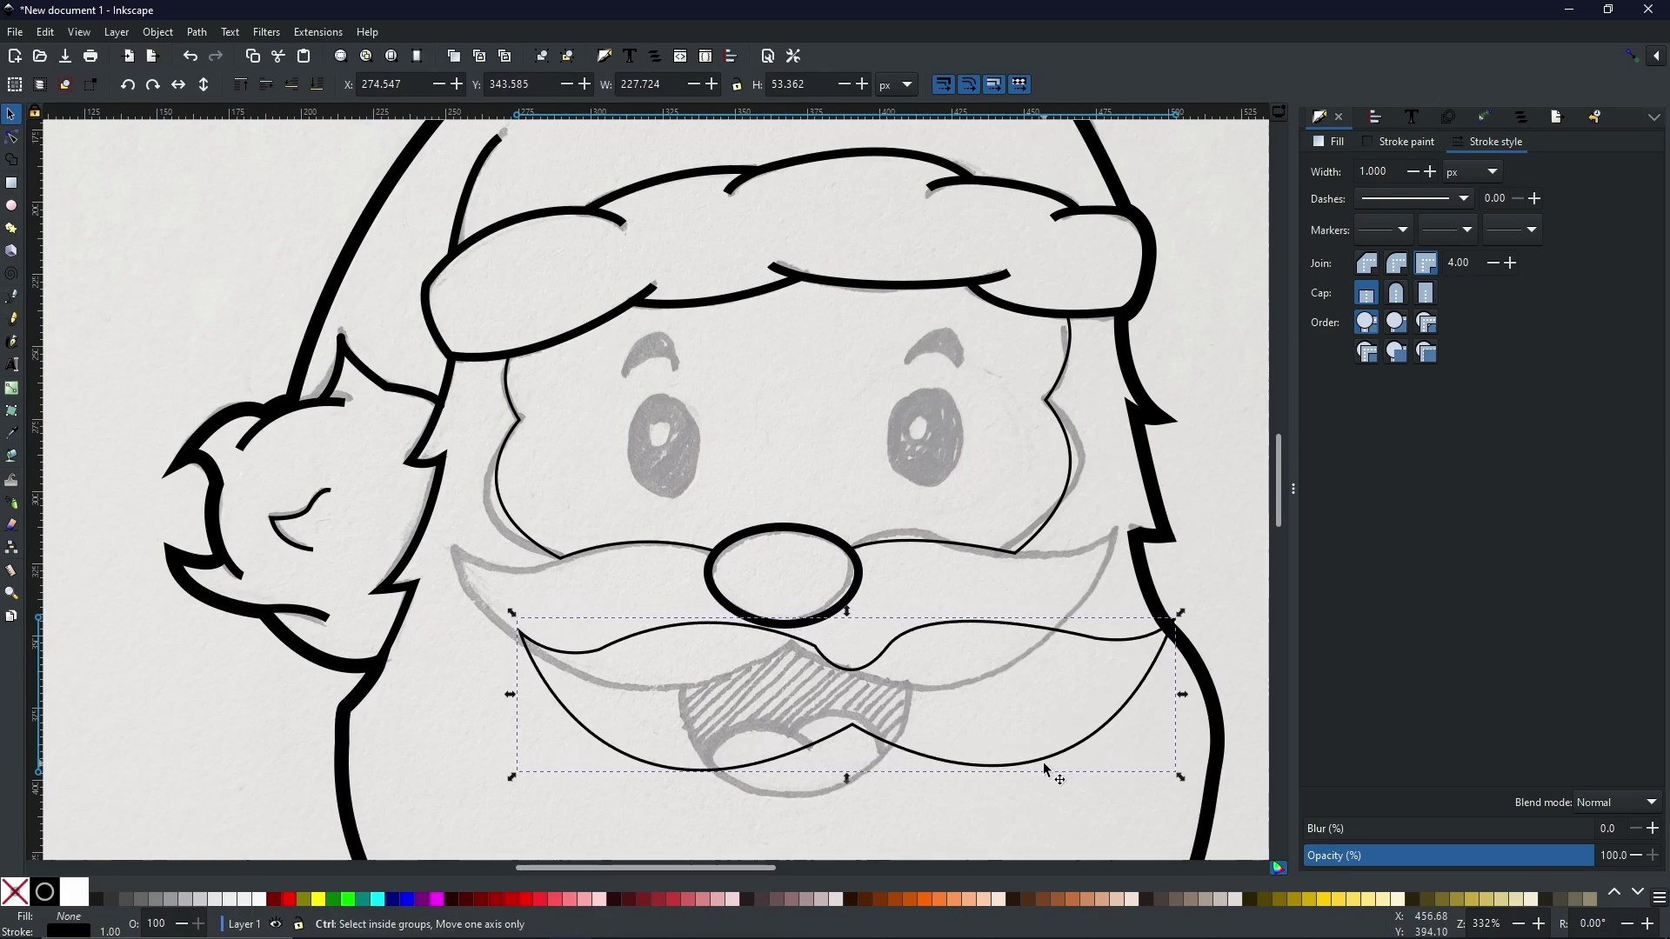
key("ctrl+z")
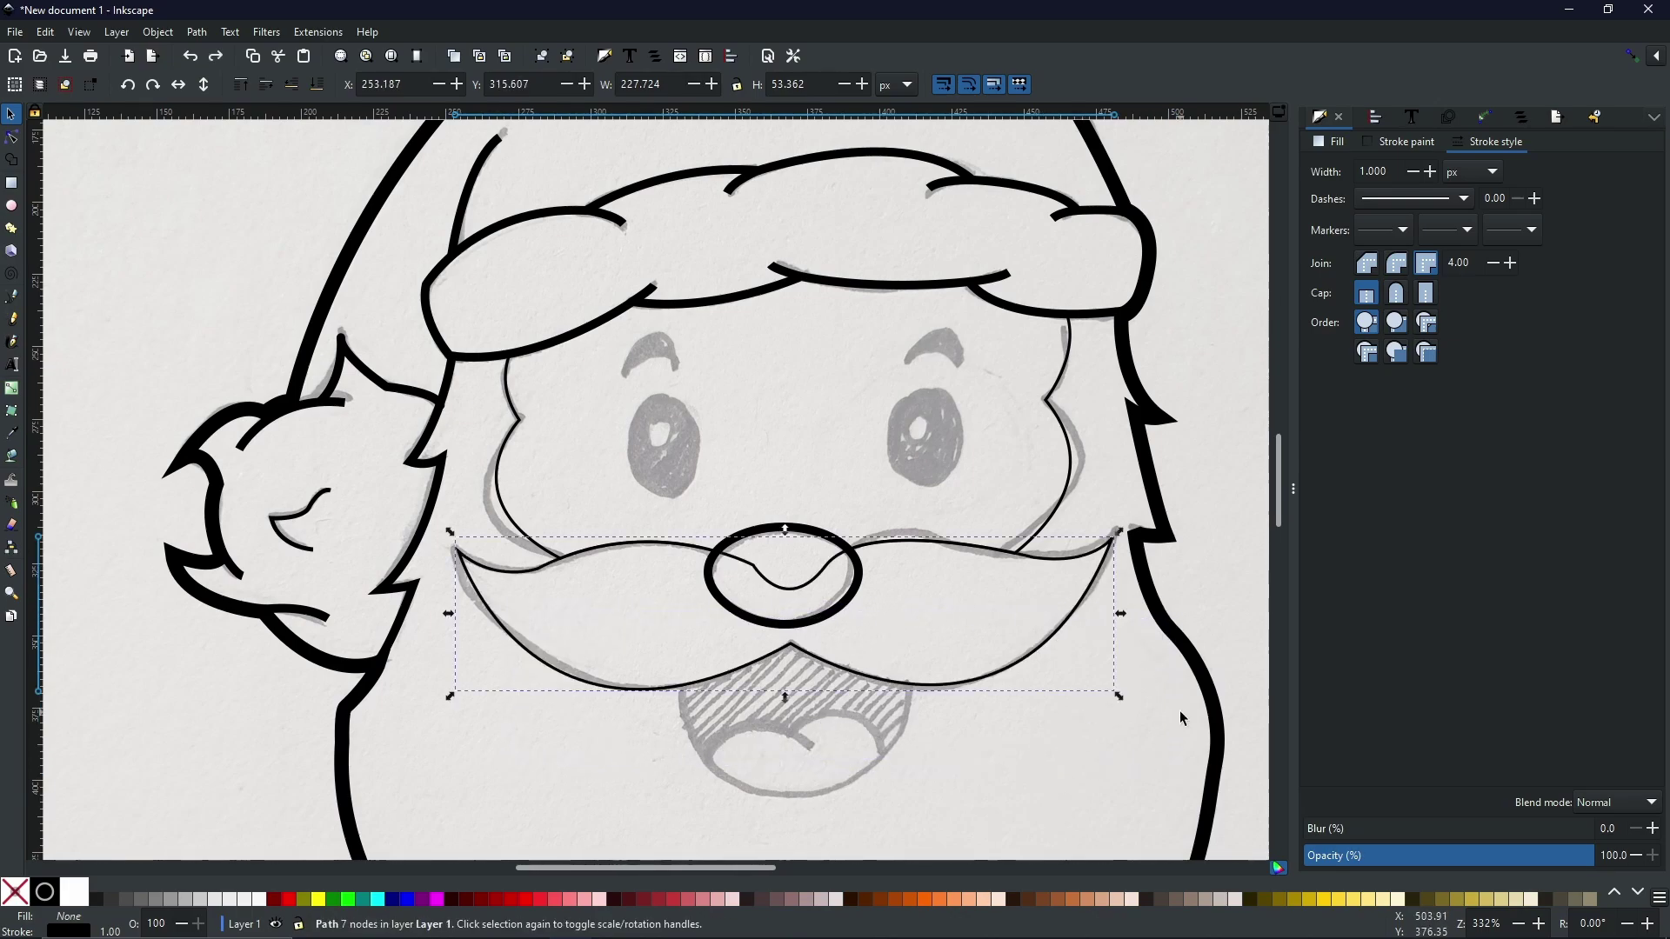
- Duplicate the nose and cut the copy out of the moustache with the Difference operation
left_click(807, 531)
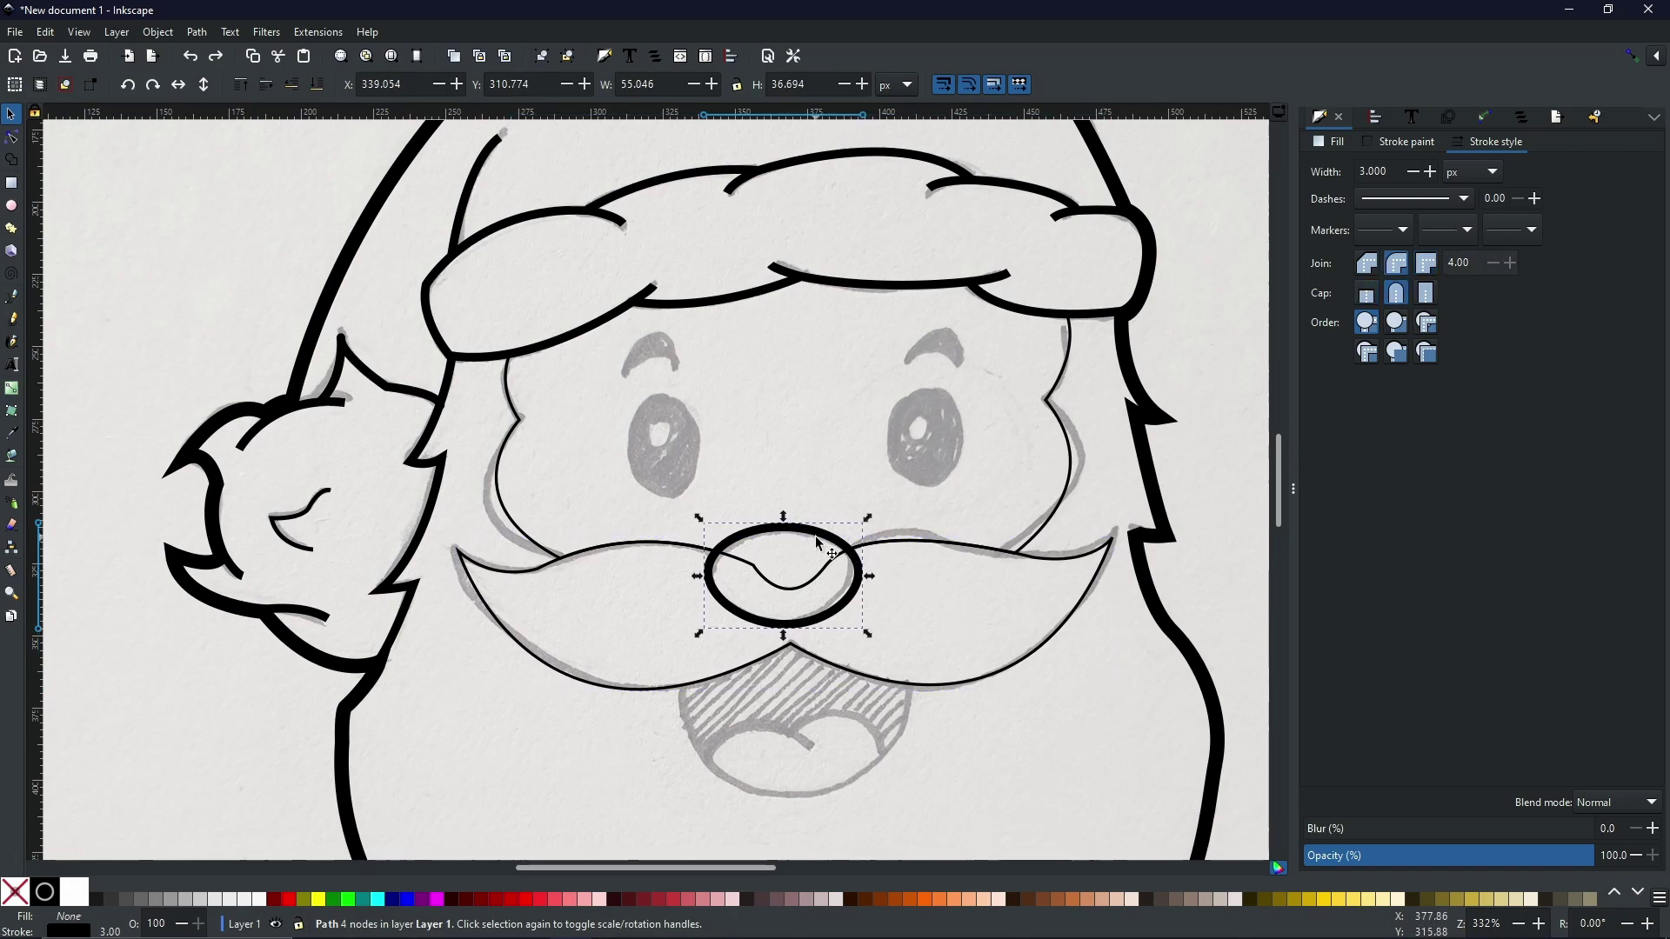
left_click(905, 549)
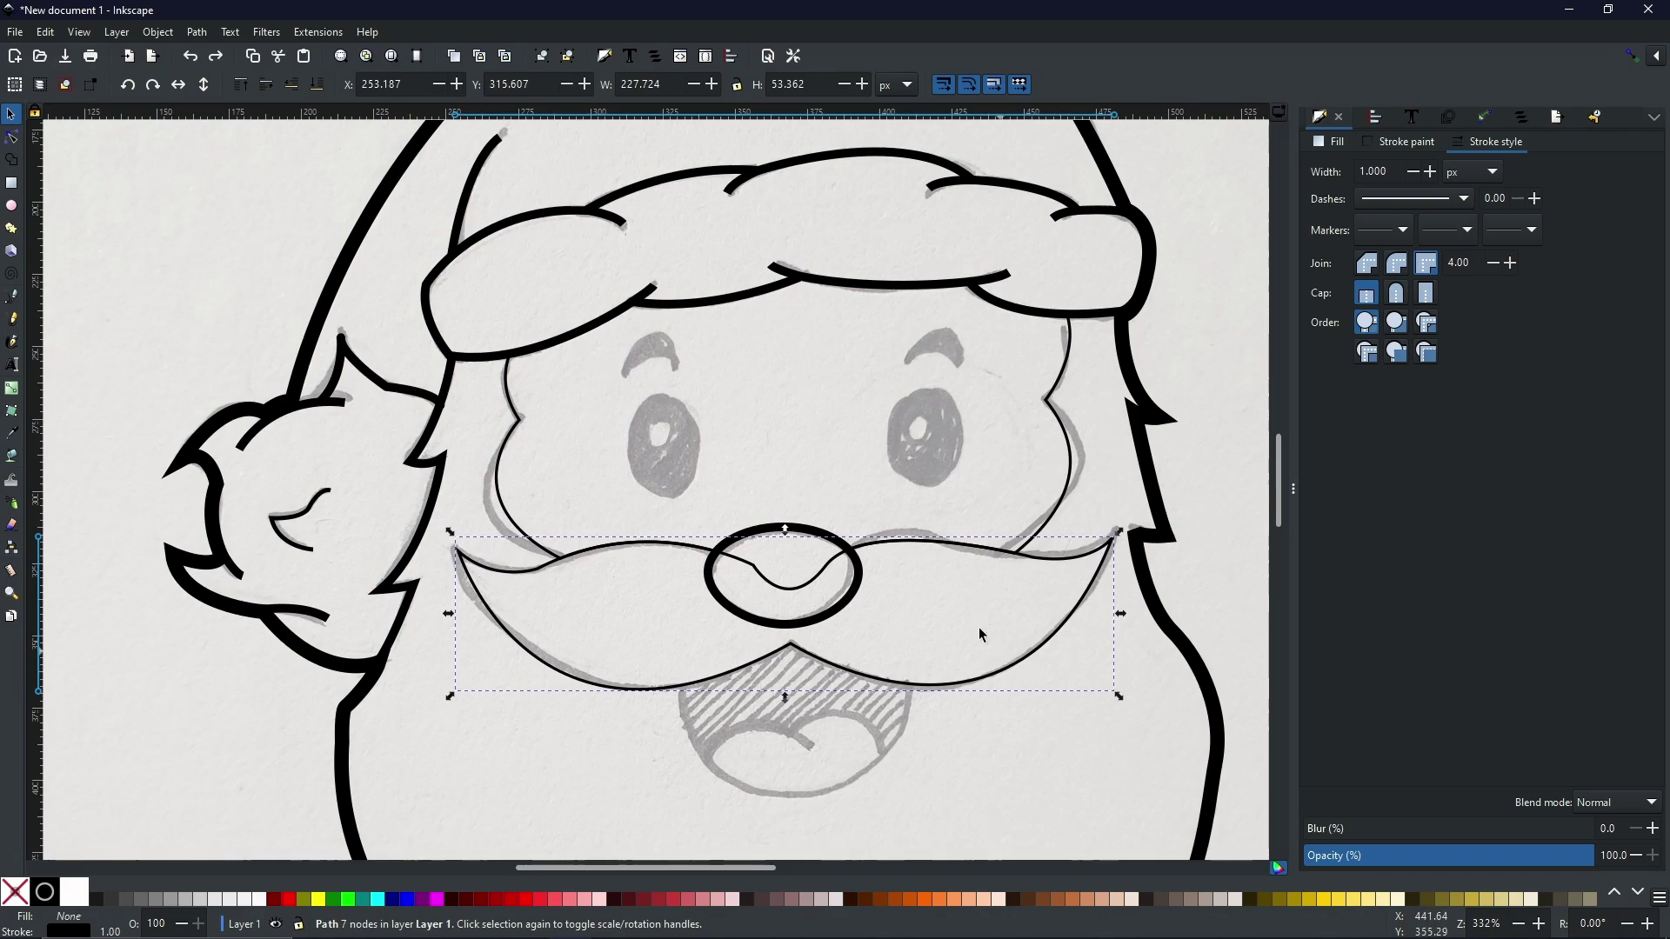
left_click(818, 539)
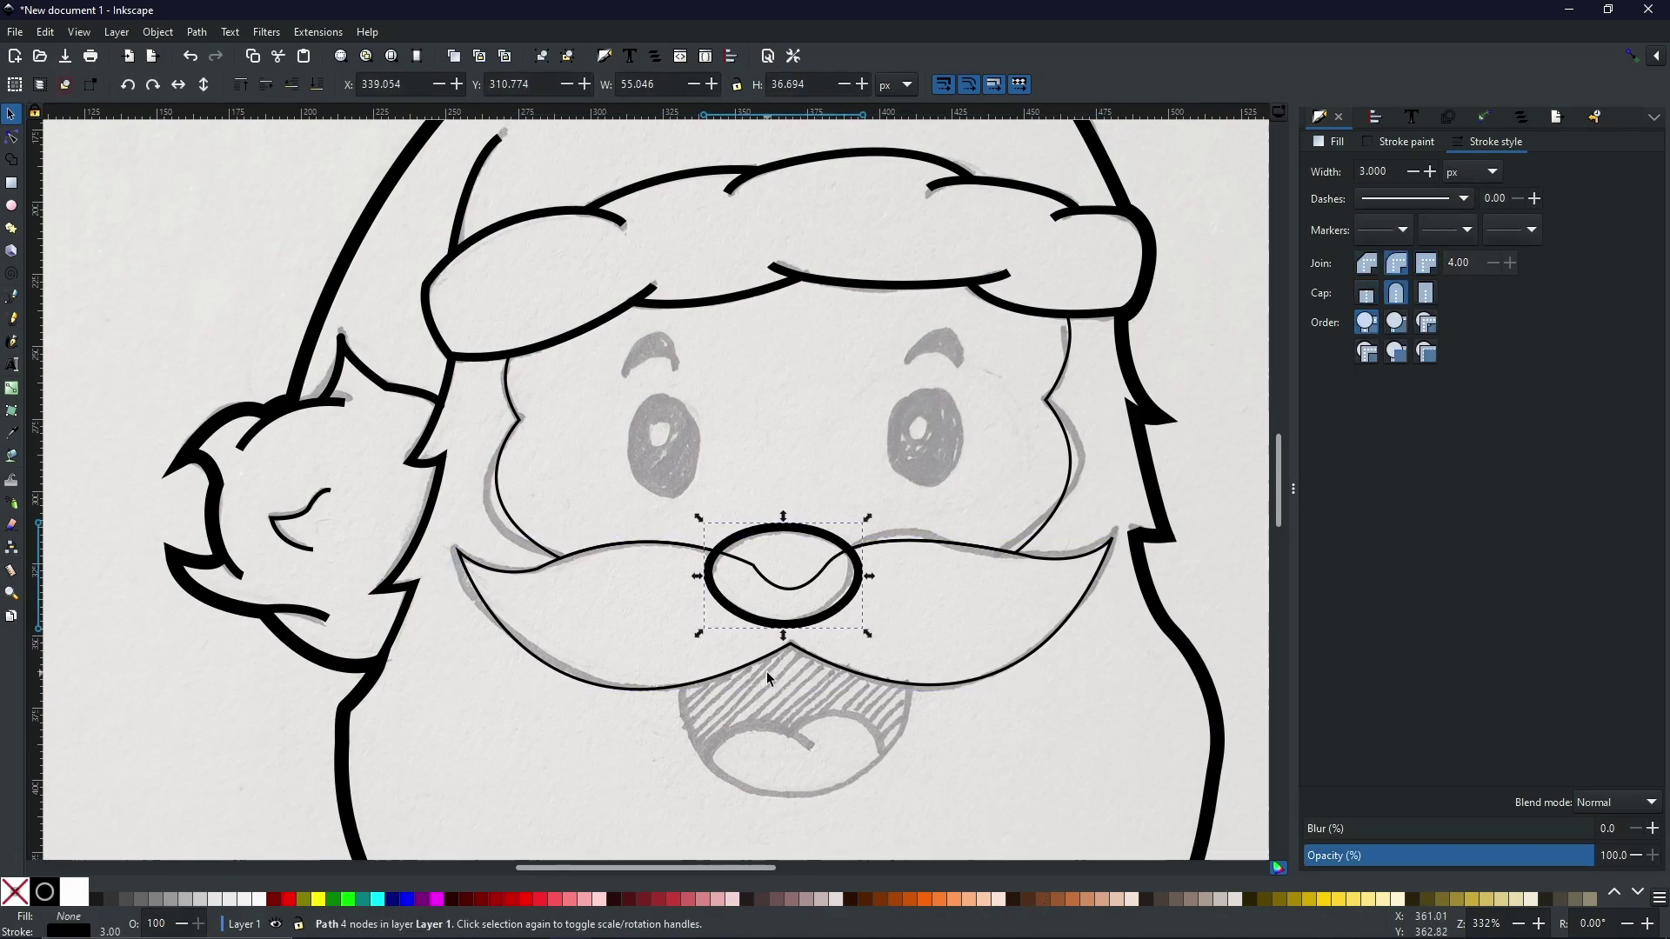
right_click(752, 535)
left_click(802, 616)
key("shift")
left_click(1049, 565, "shift")
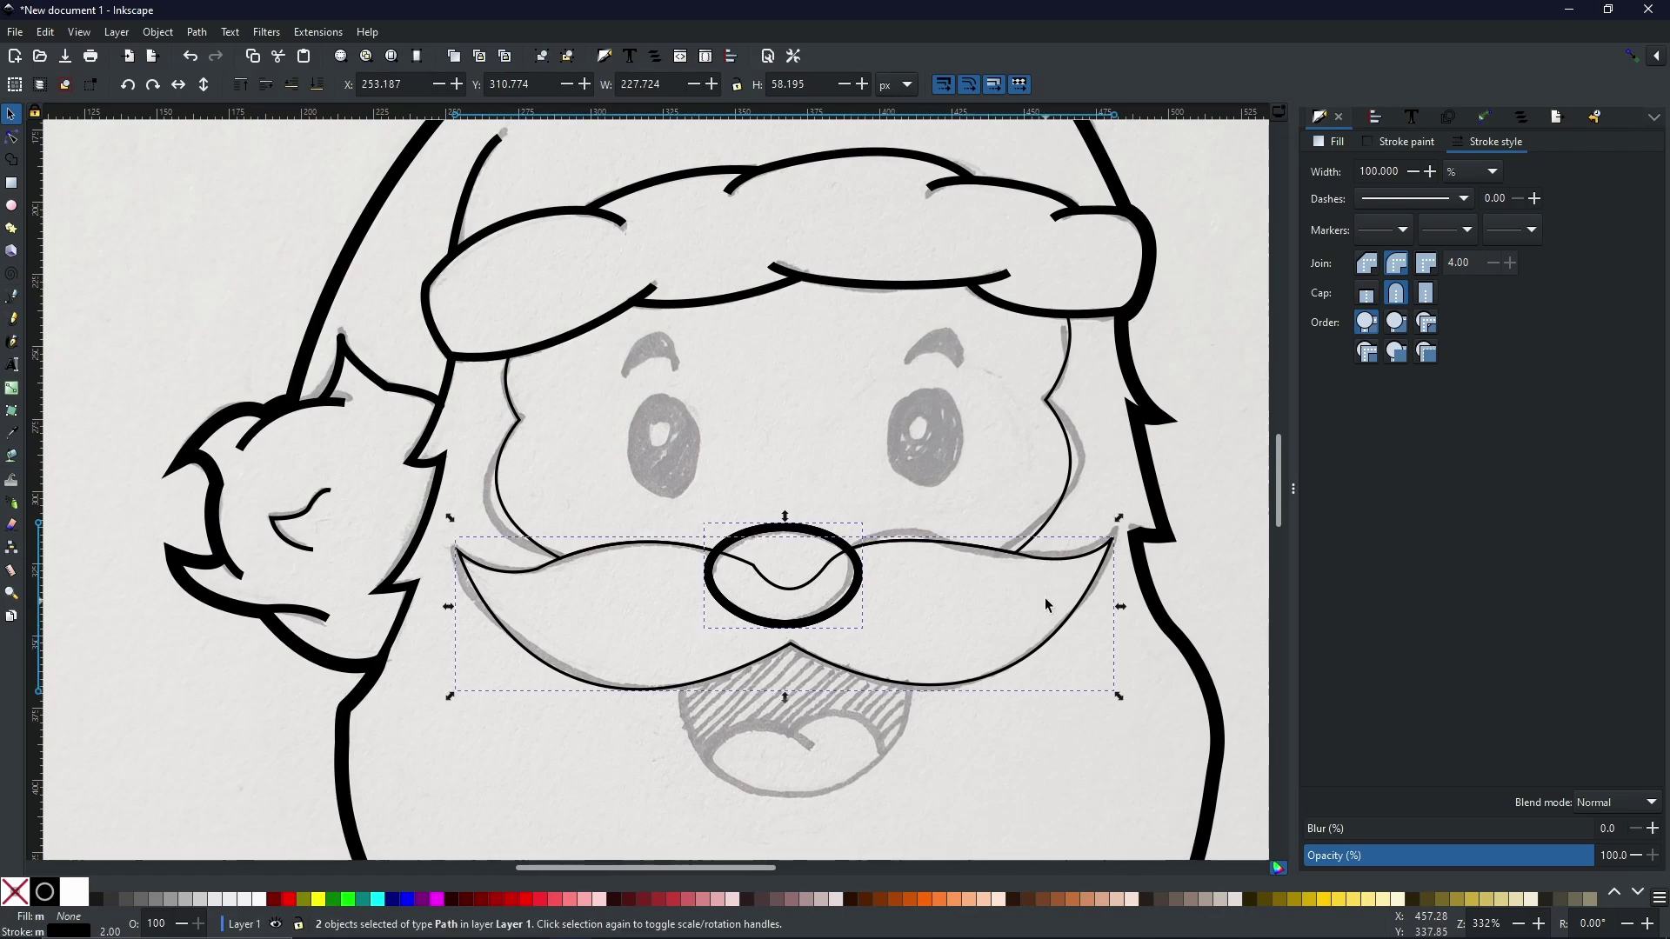
left_click(196, 32)
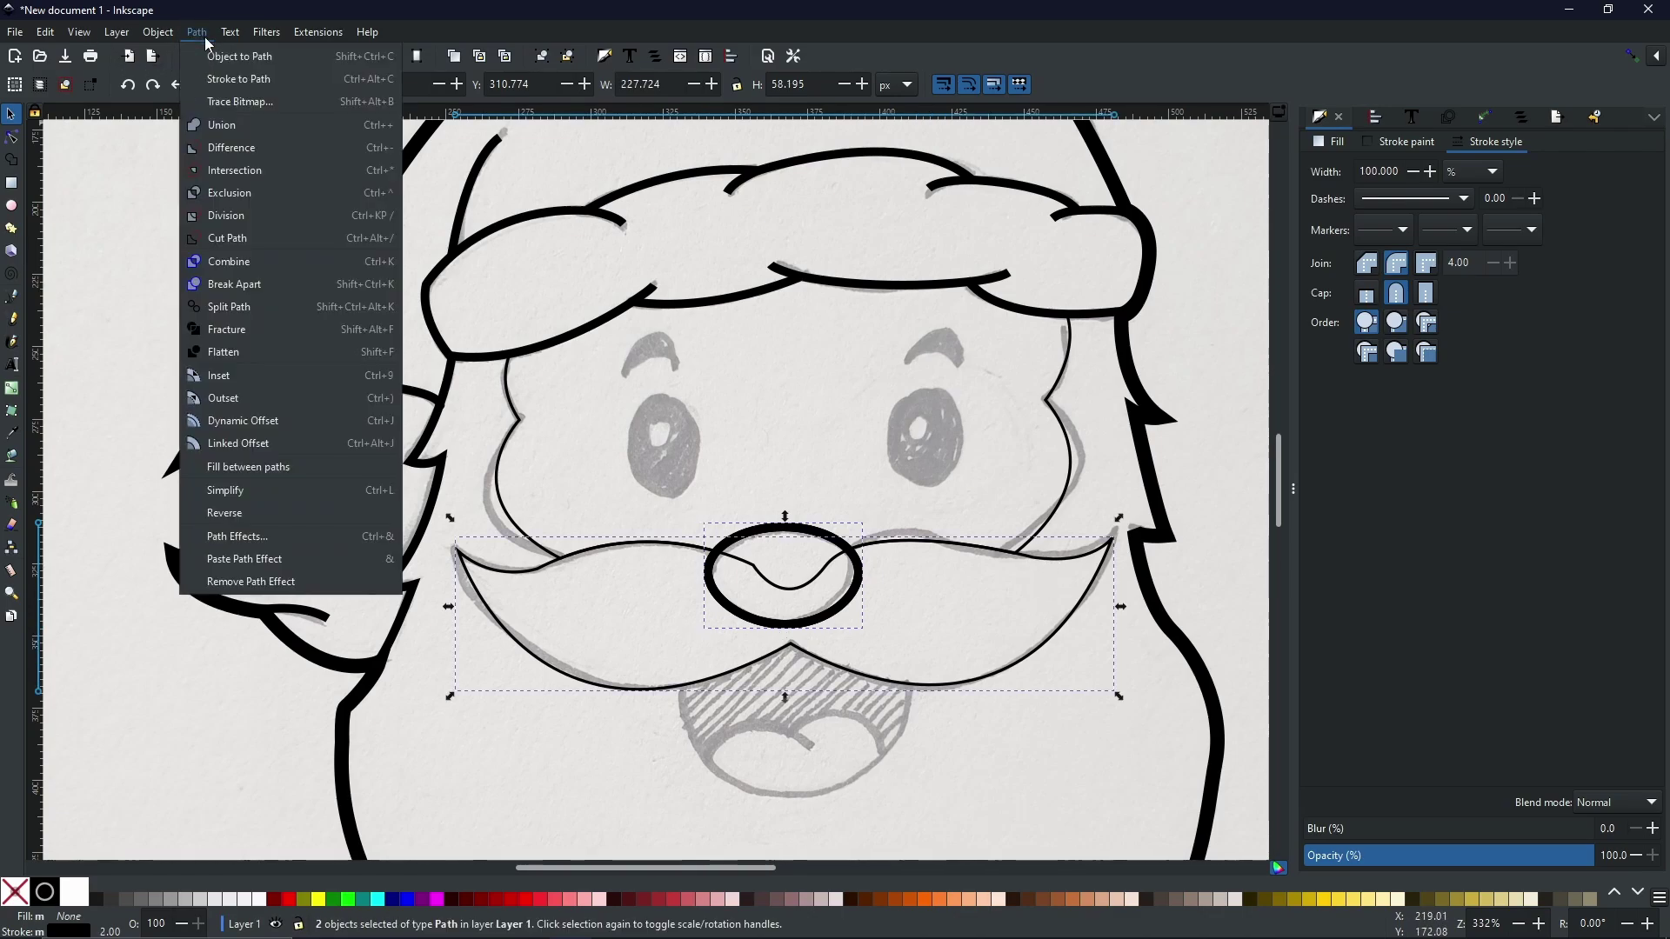
left_click(266, 147)
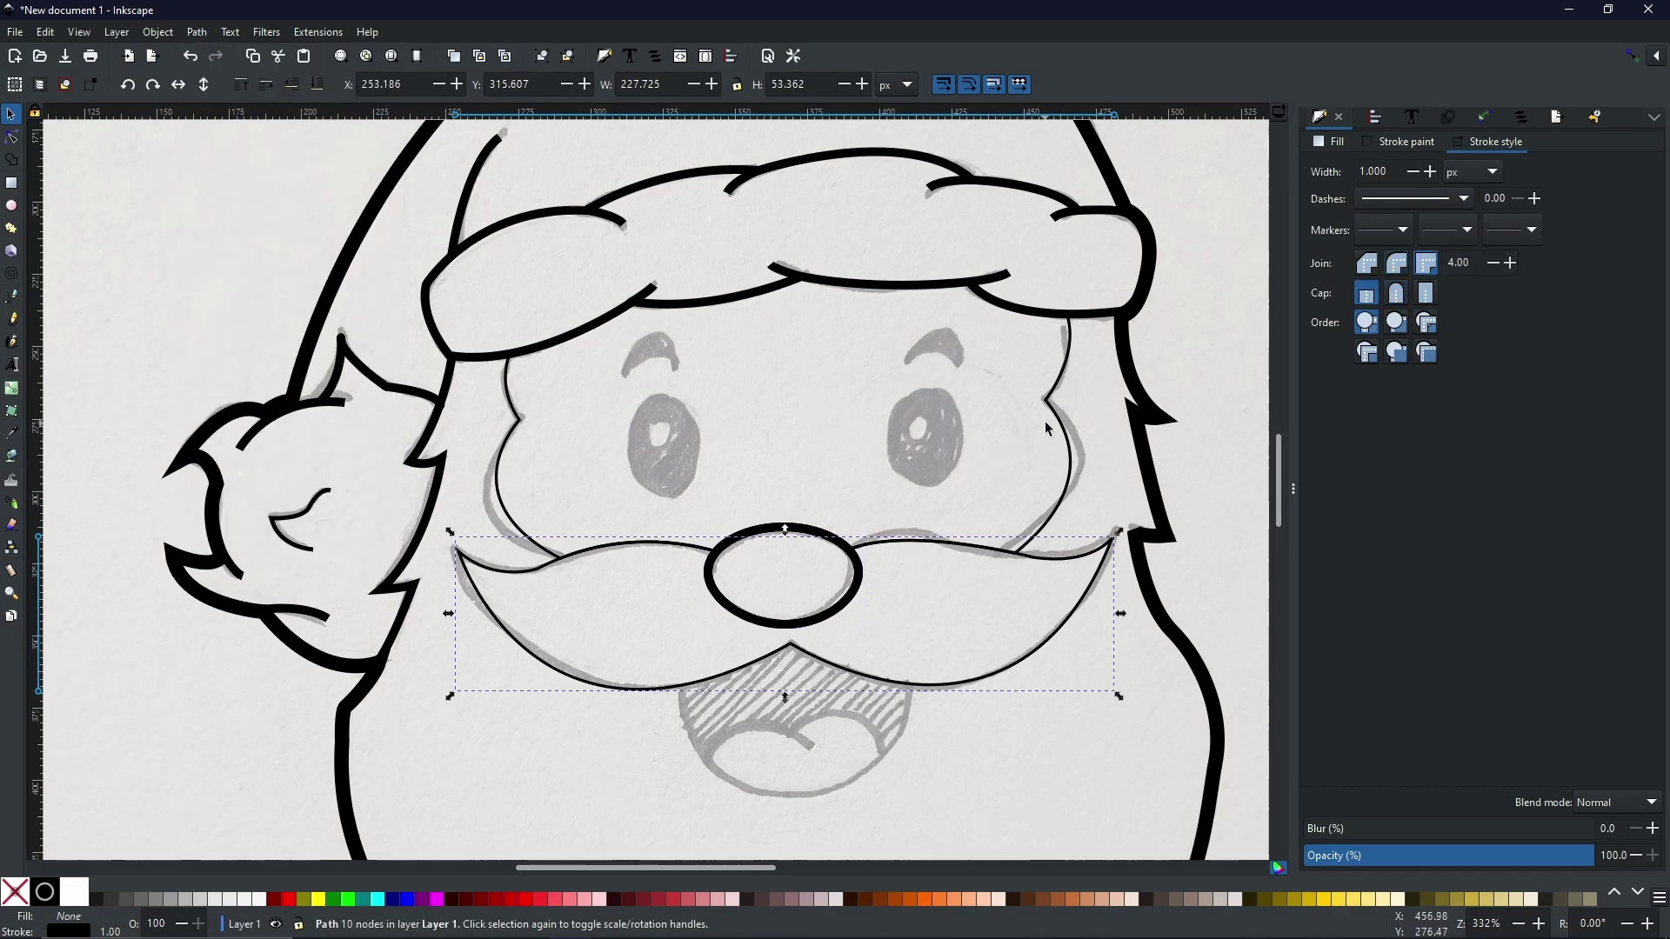
- Shift the face outline aside to inspect its cut edges, and undo the move
left_click_drag(1044, 409, 973, 337)
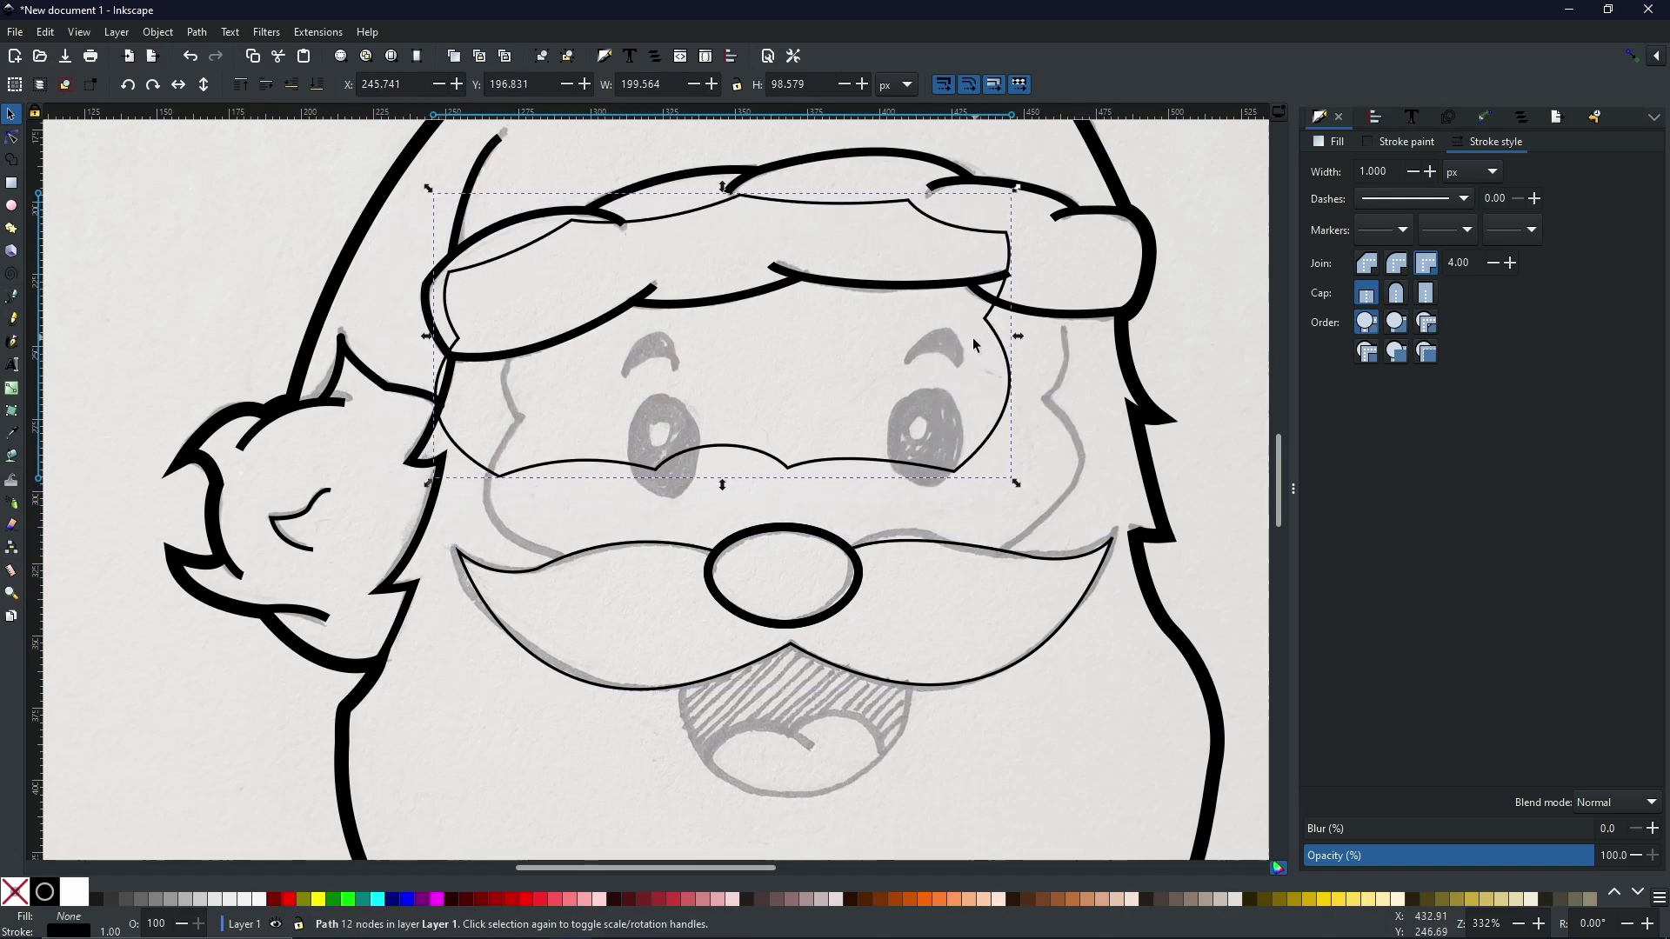
key("ctrl+z")
mouse_move(775, 529)
left_mouse_down()
mouse_move(789, 405)
mouse_move(817, 493)
mouse_move(776, 530)
left_mouse_up()
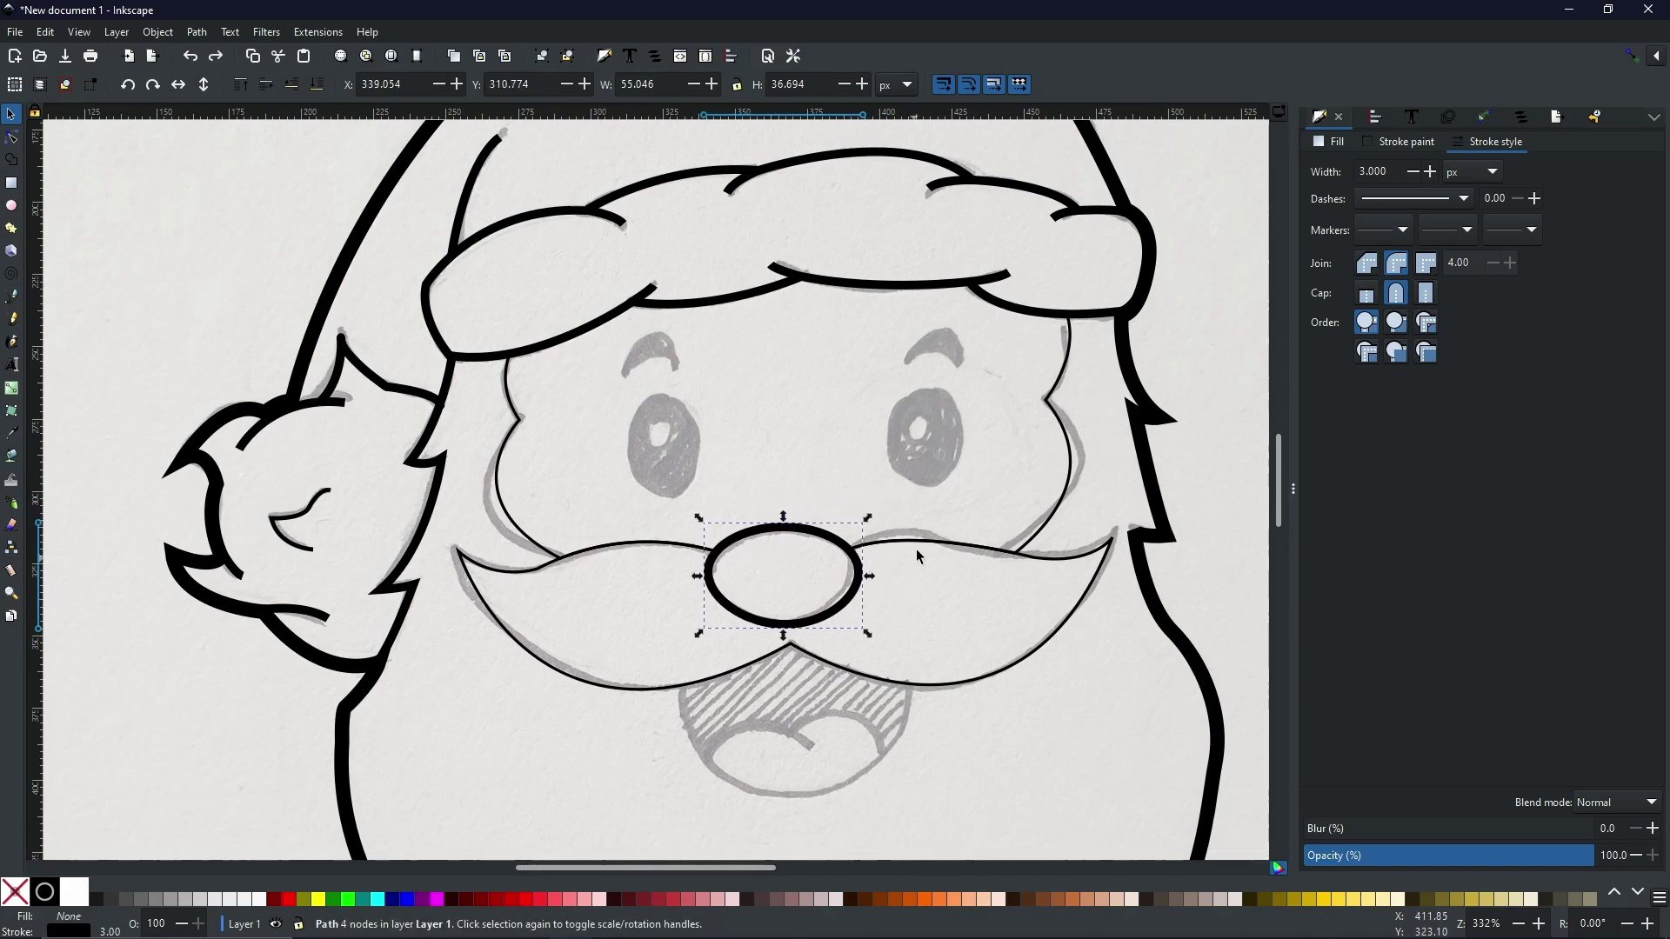
left_click_drag(916, 543, 982, 611)
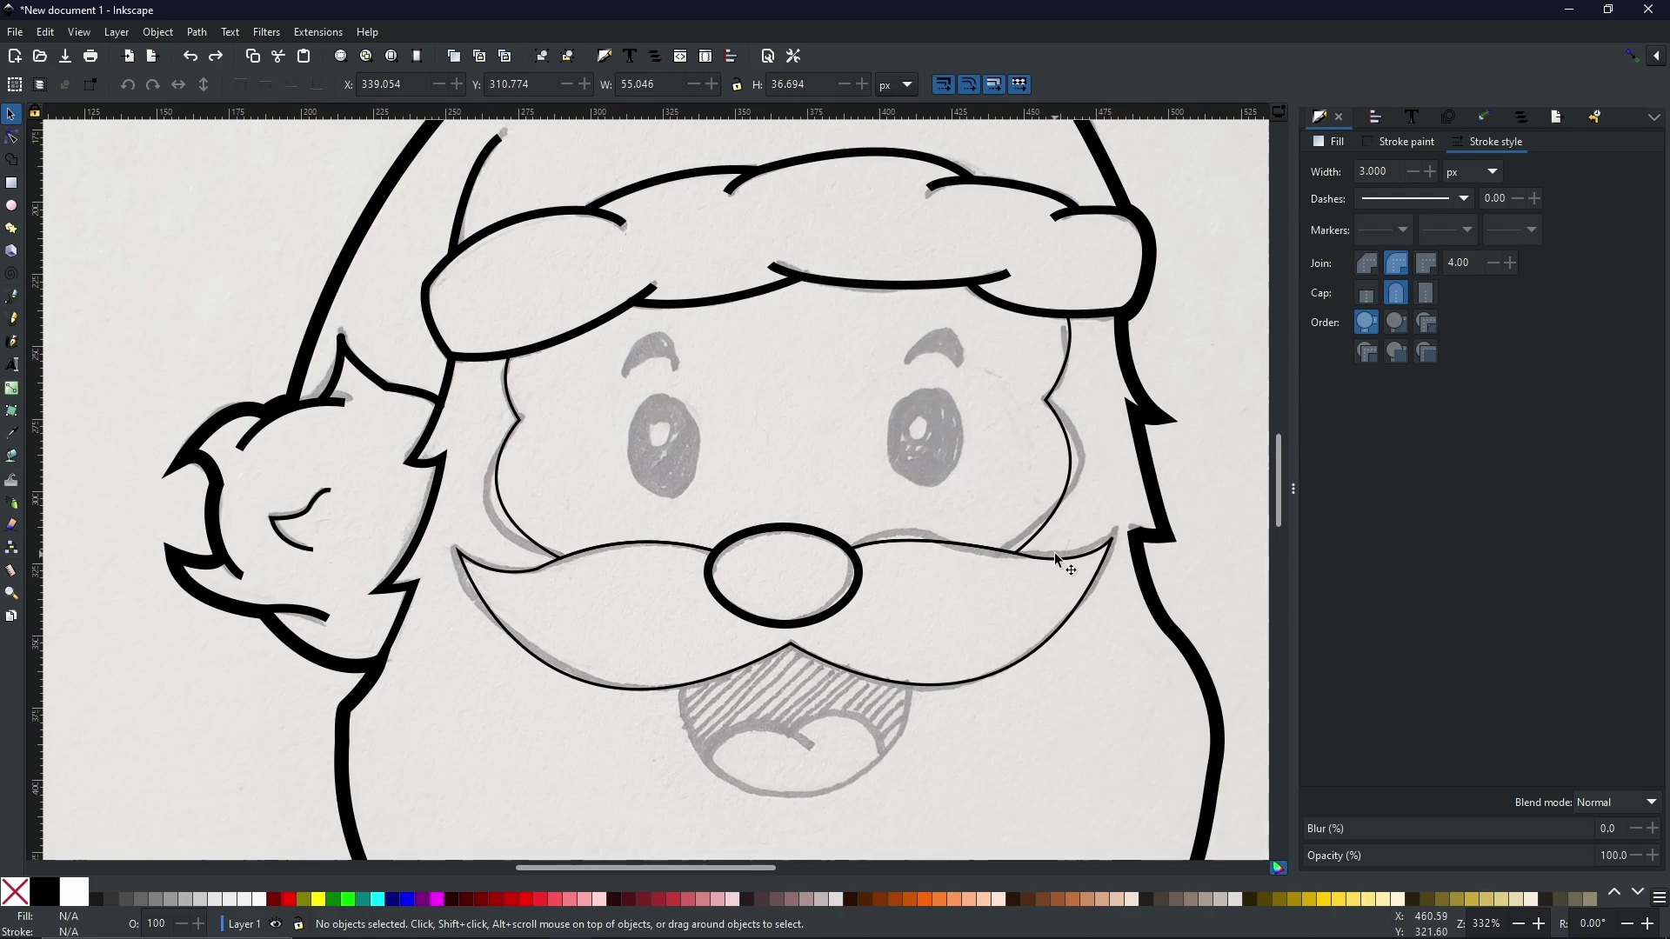
- Set the stroke width of both the face outline and the moustache to 3 px
left_click(1048, 531)
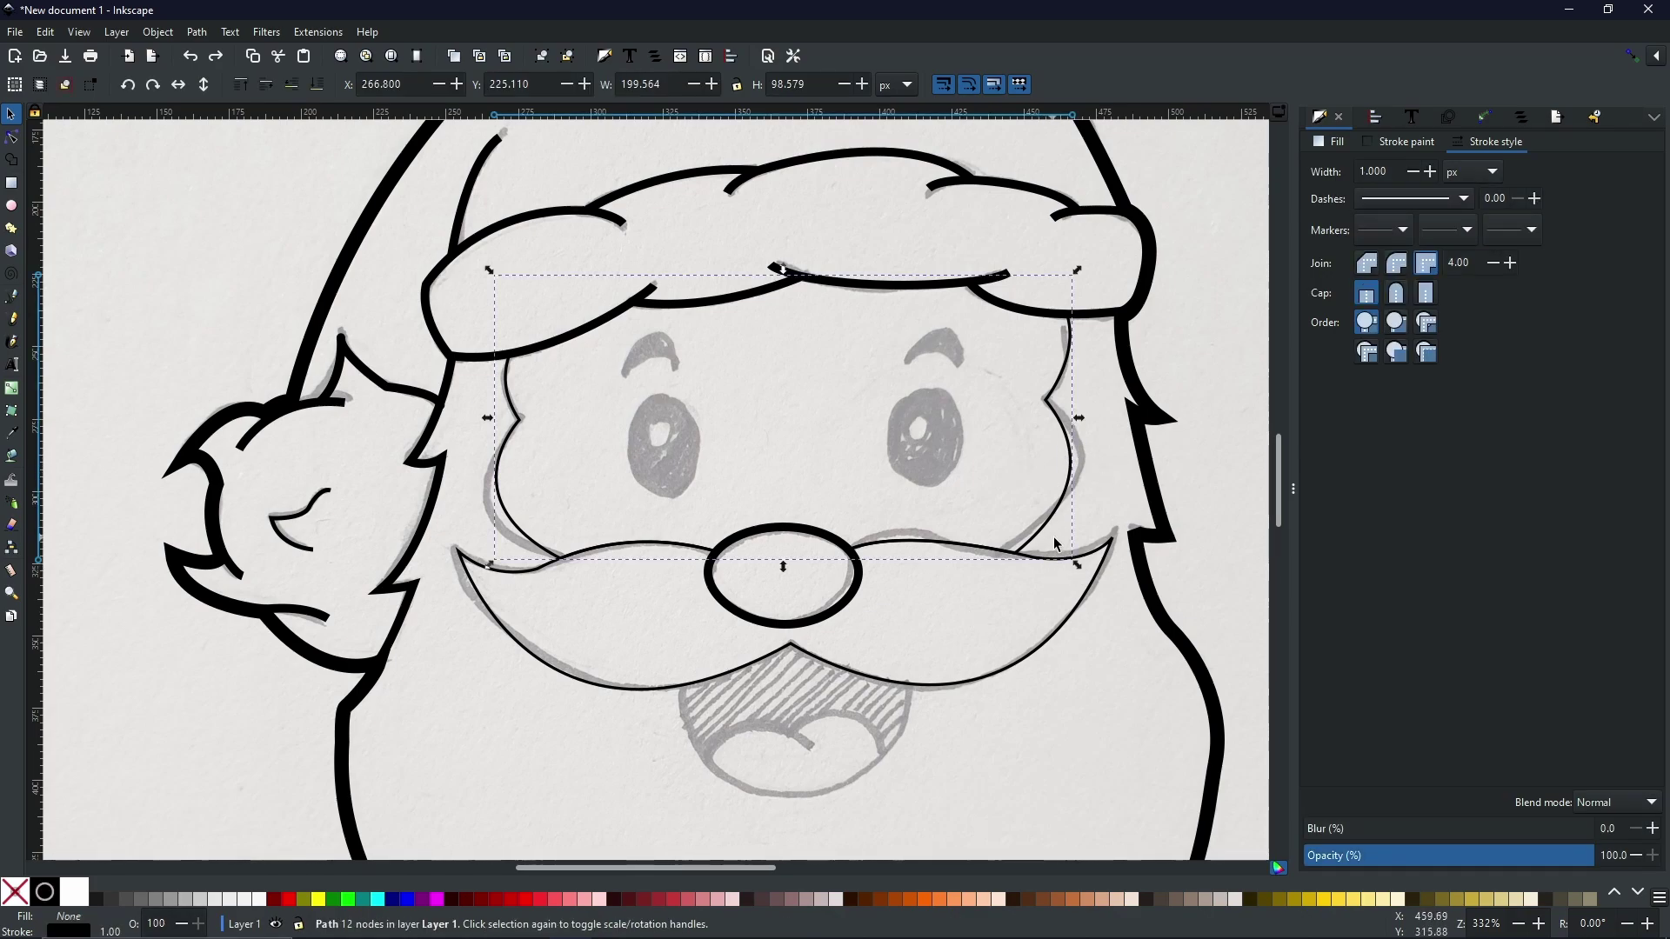
left_click(1105, 553, "shift")
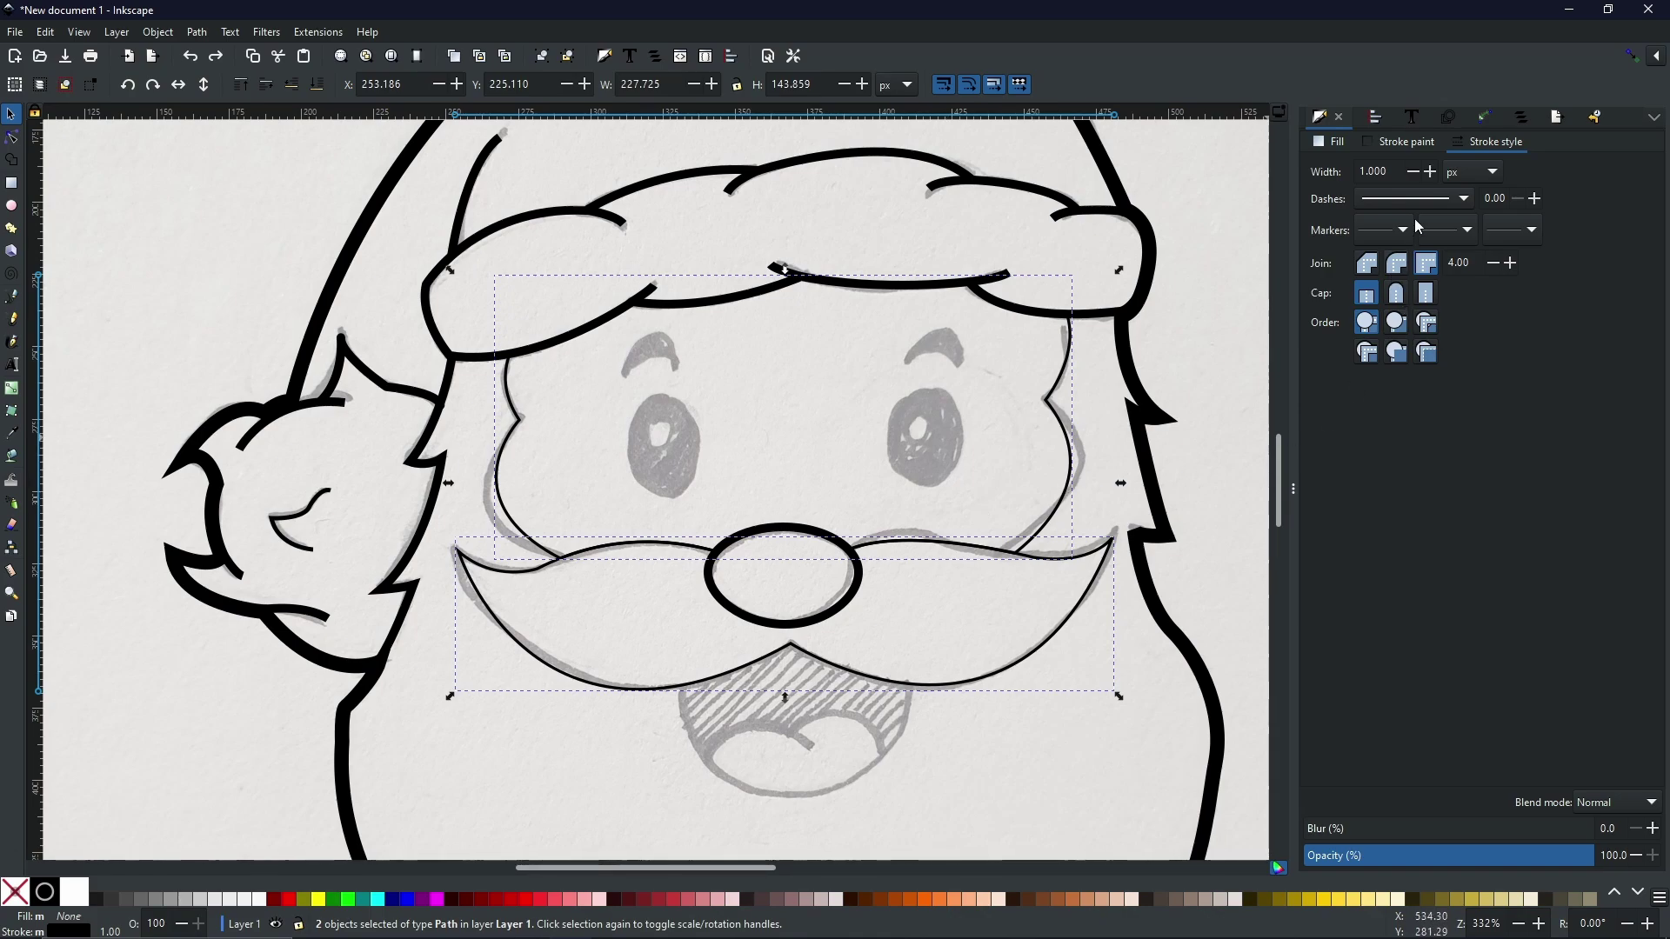
double_click(1390, 163)
type("3")
key("Return")
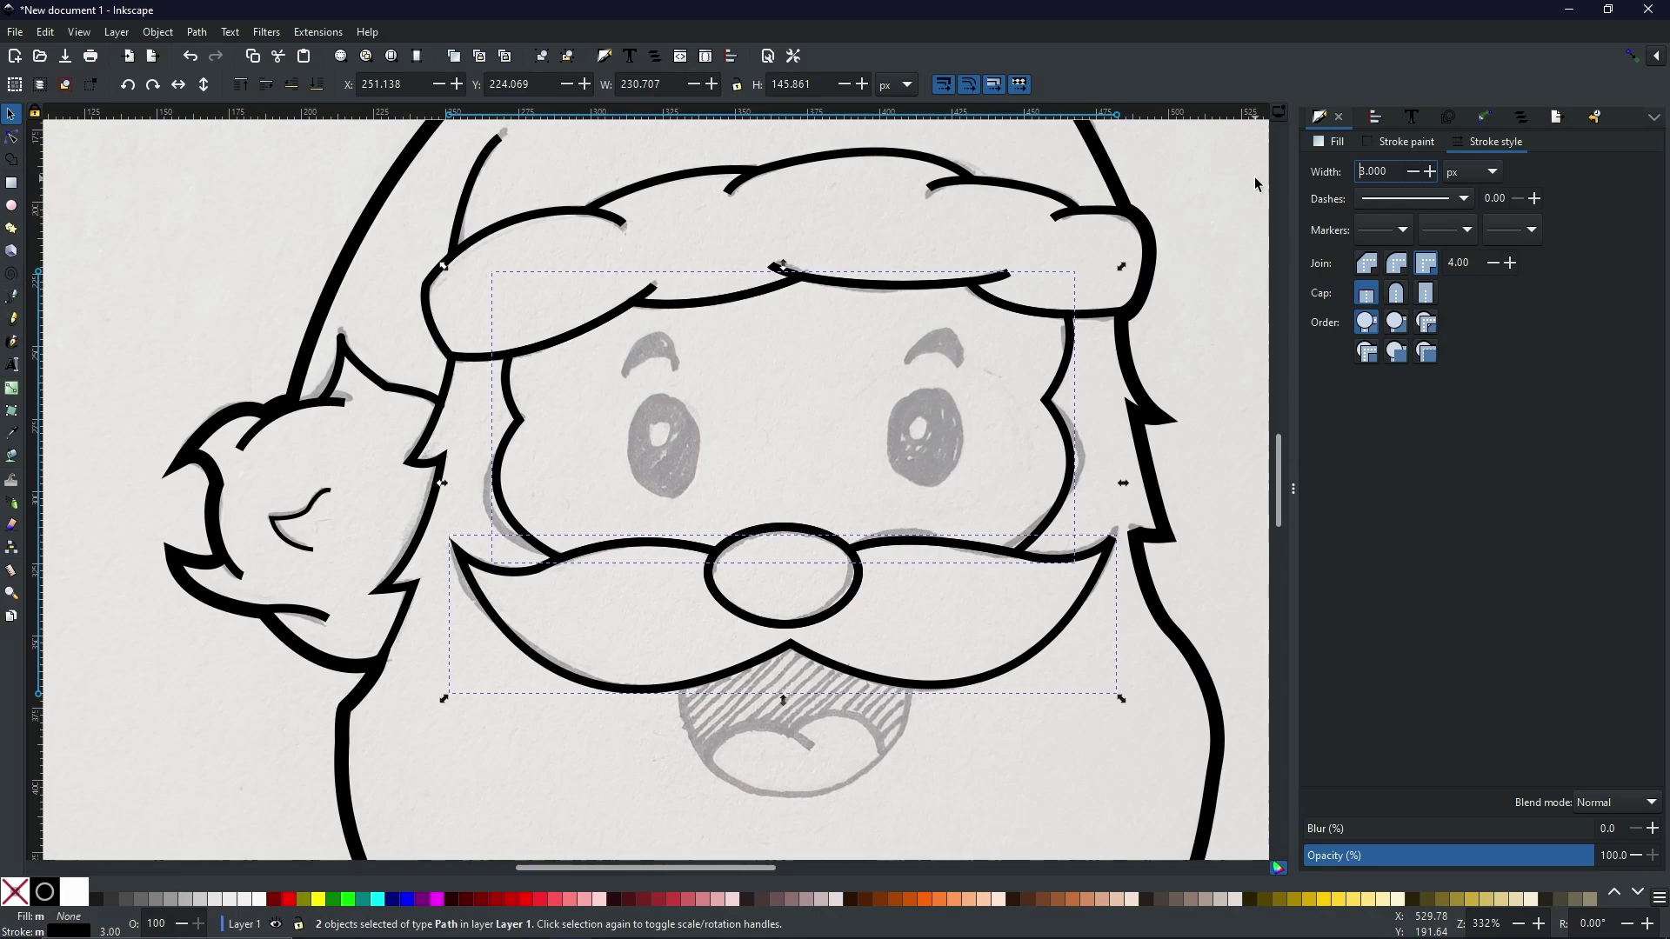
- Draw an ellipse with radii of about 40 by 45 px over the sketched mouth, reaching up into the nose
scroll(835, 574, "down", 5)
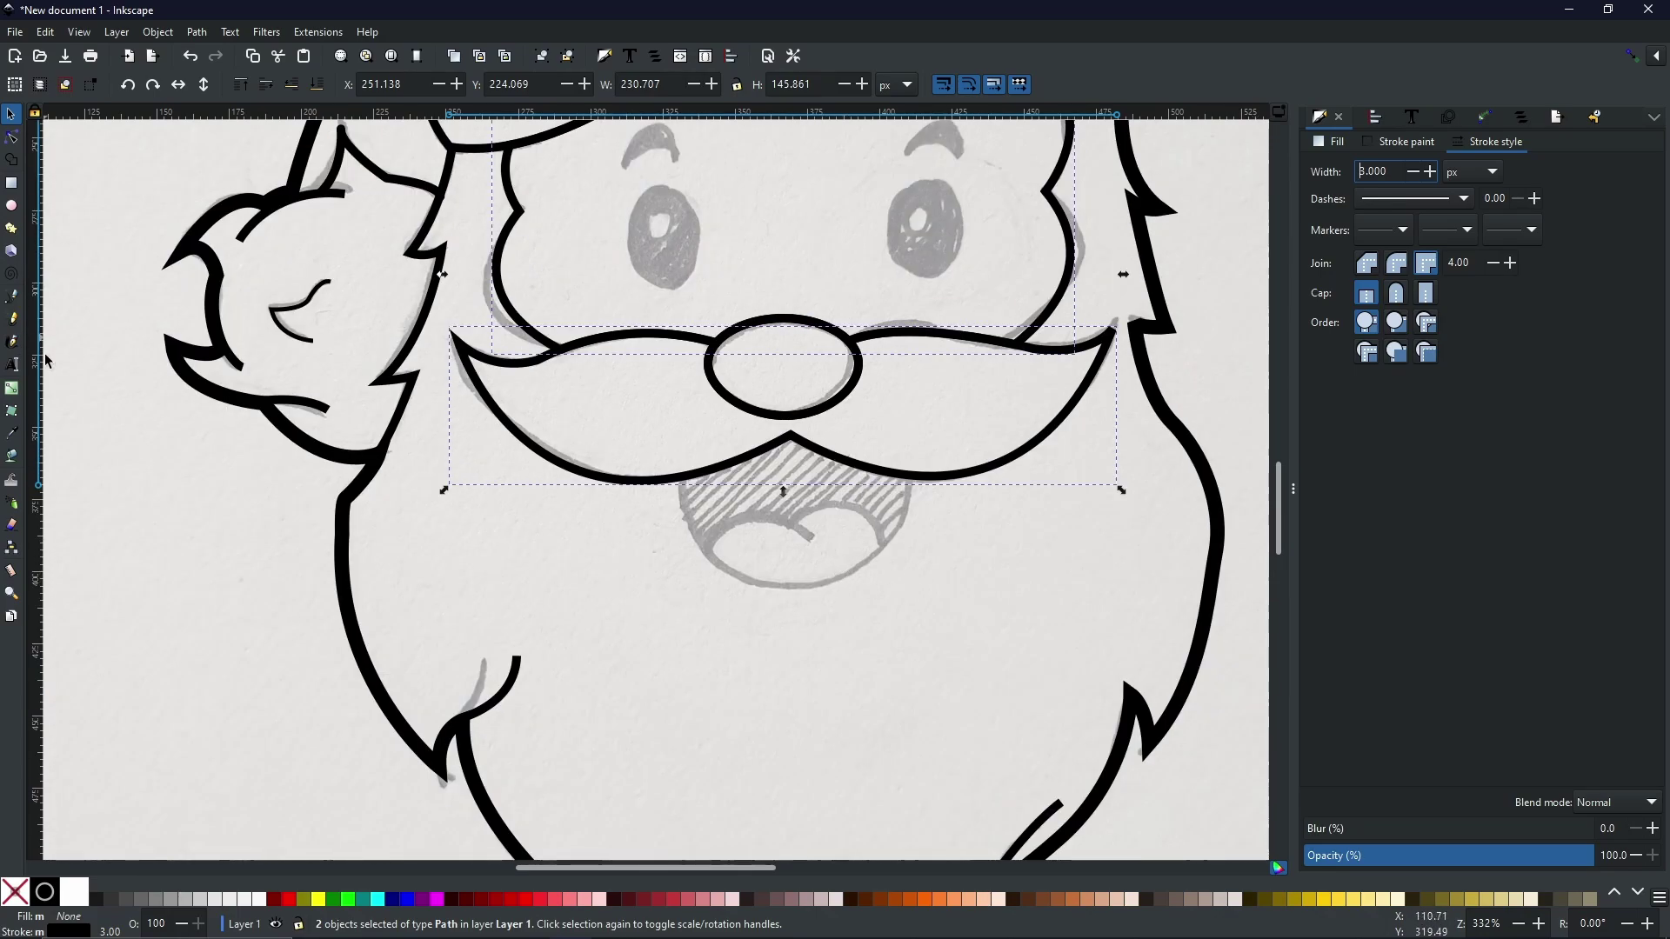
left_click(11, 205)
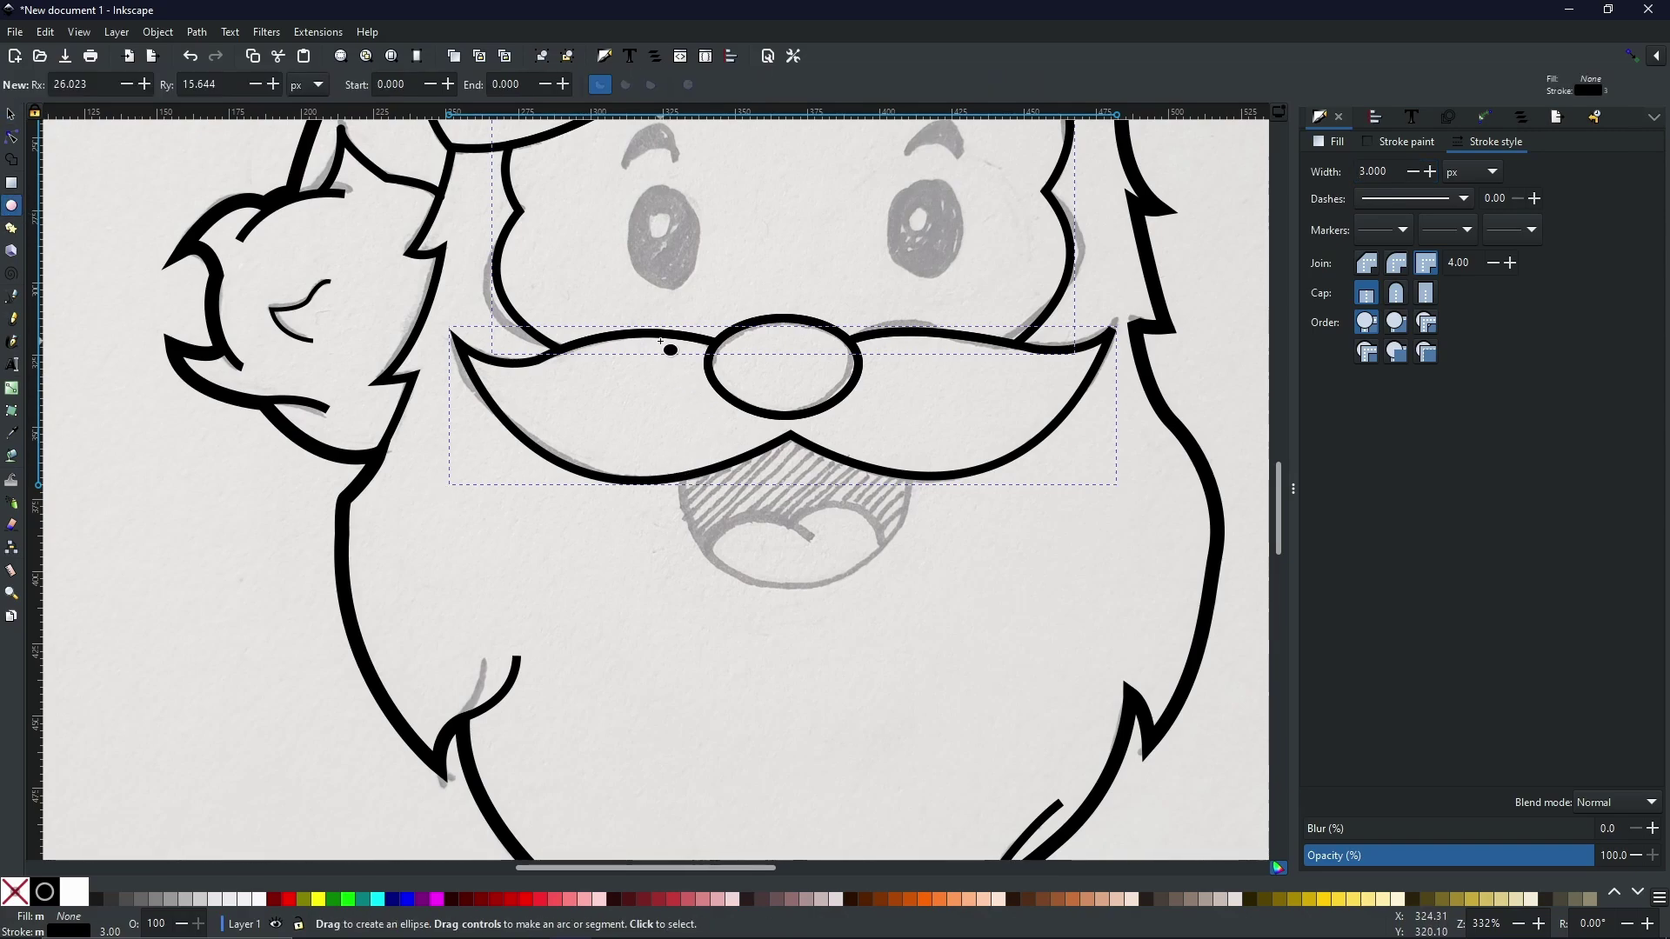
left_click_drag(670, 330, 905, 598)
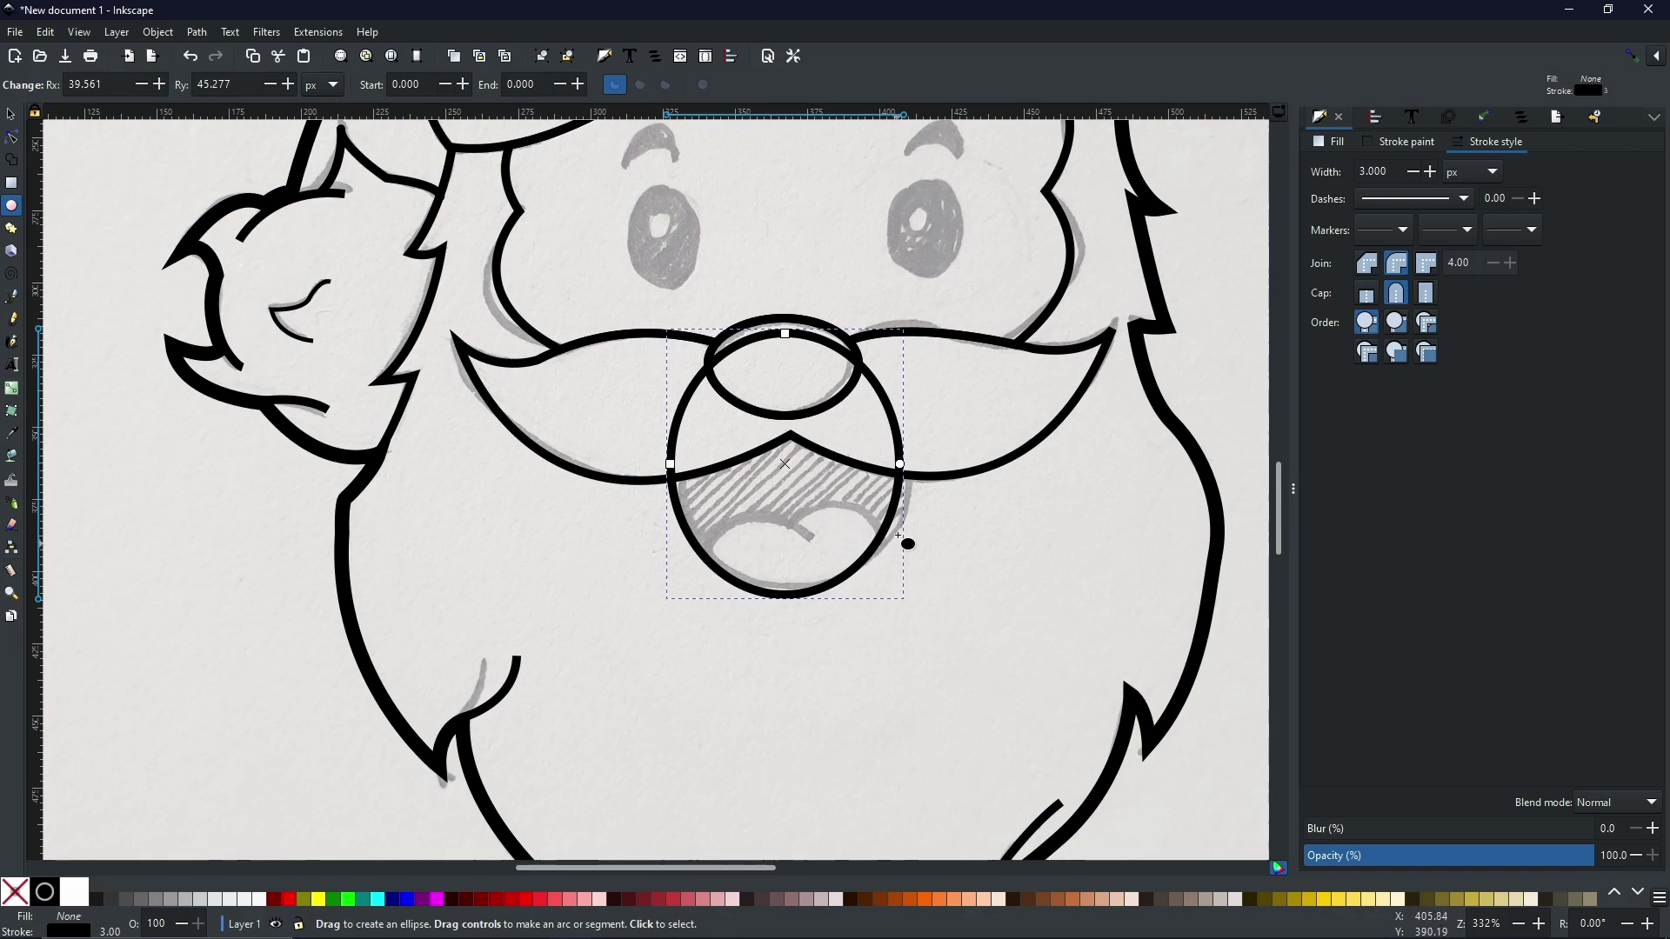
key("s")
key("Escape")
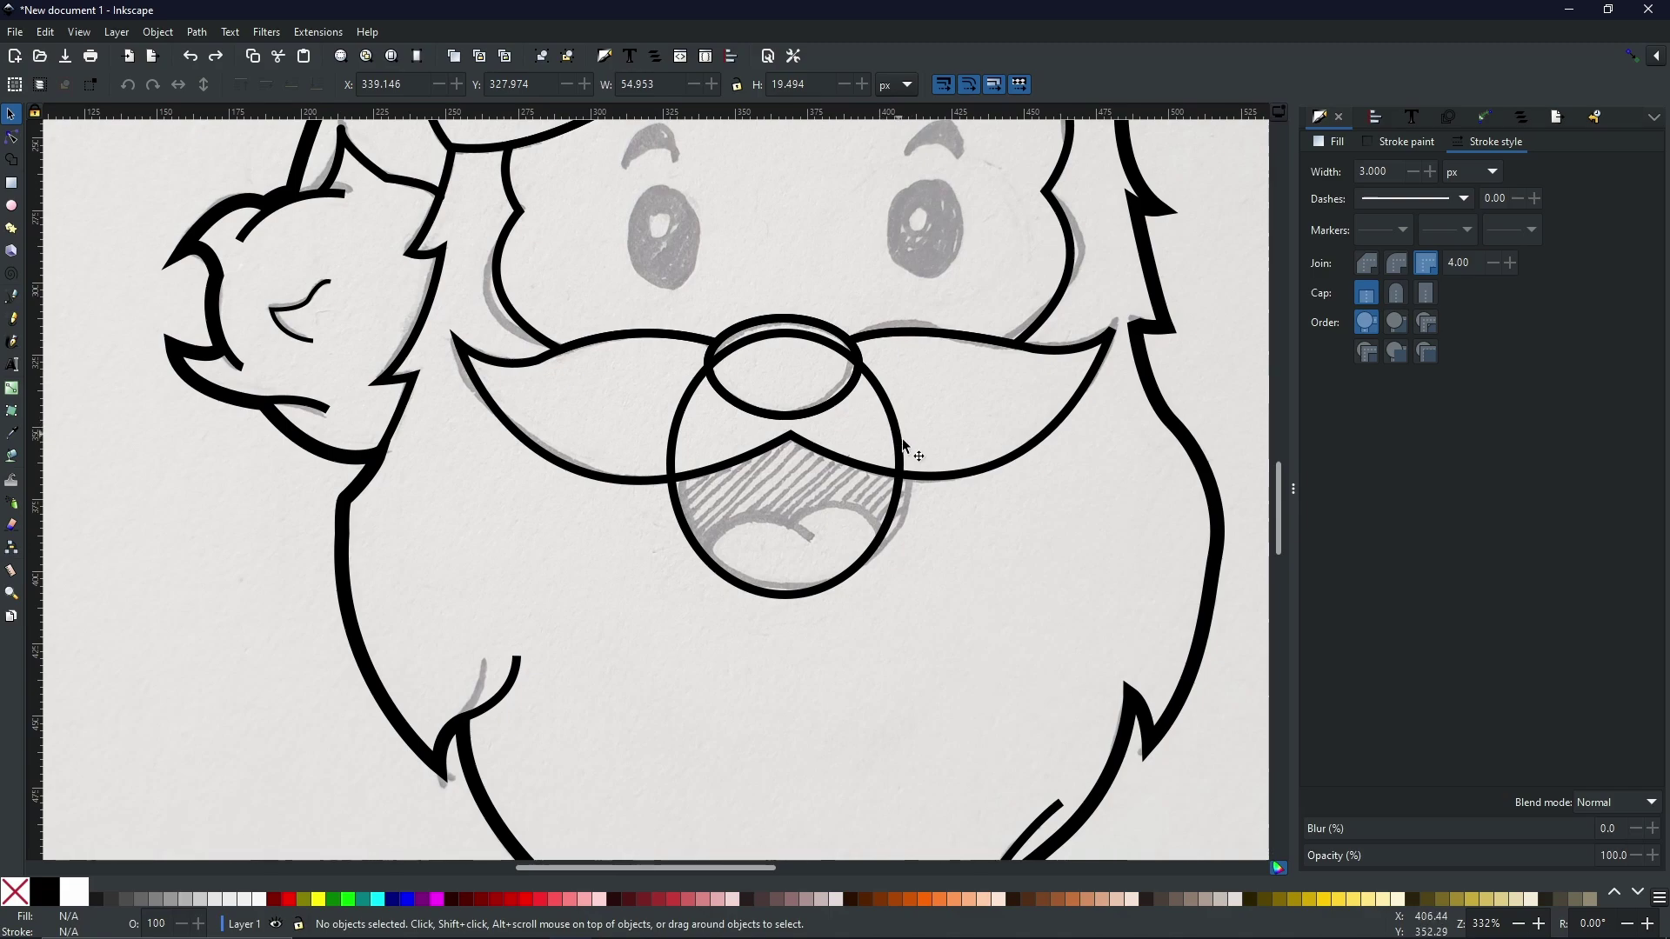
- With Shape Builder on the moustache and mouth ellipse, keep the lower mouth as one piece and unite the moustache fragments into another
left_click(900, 333)
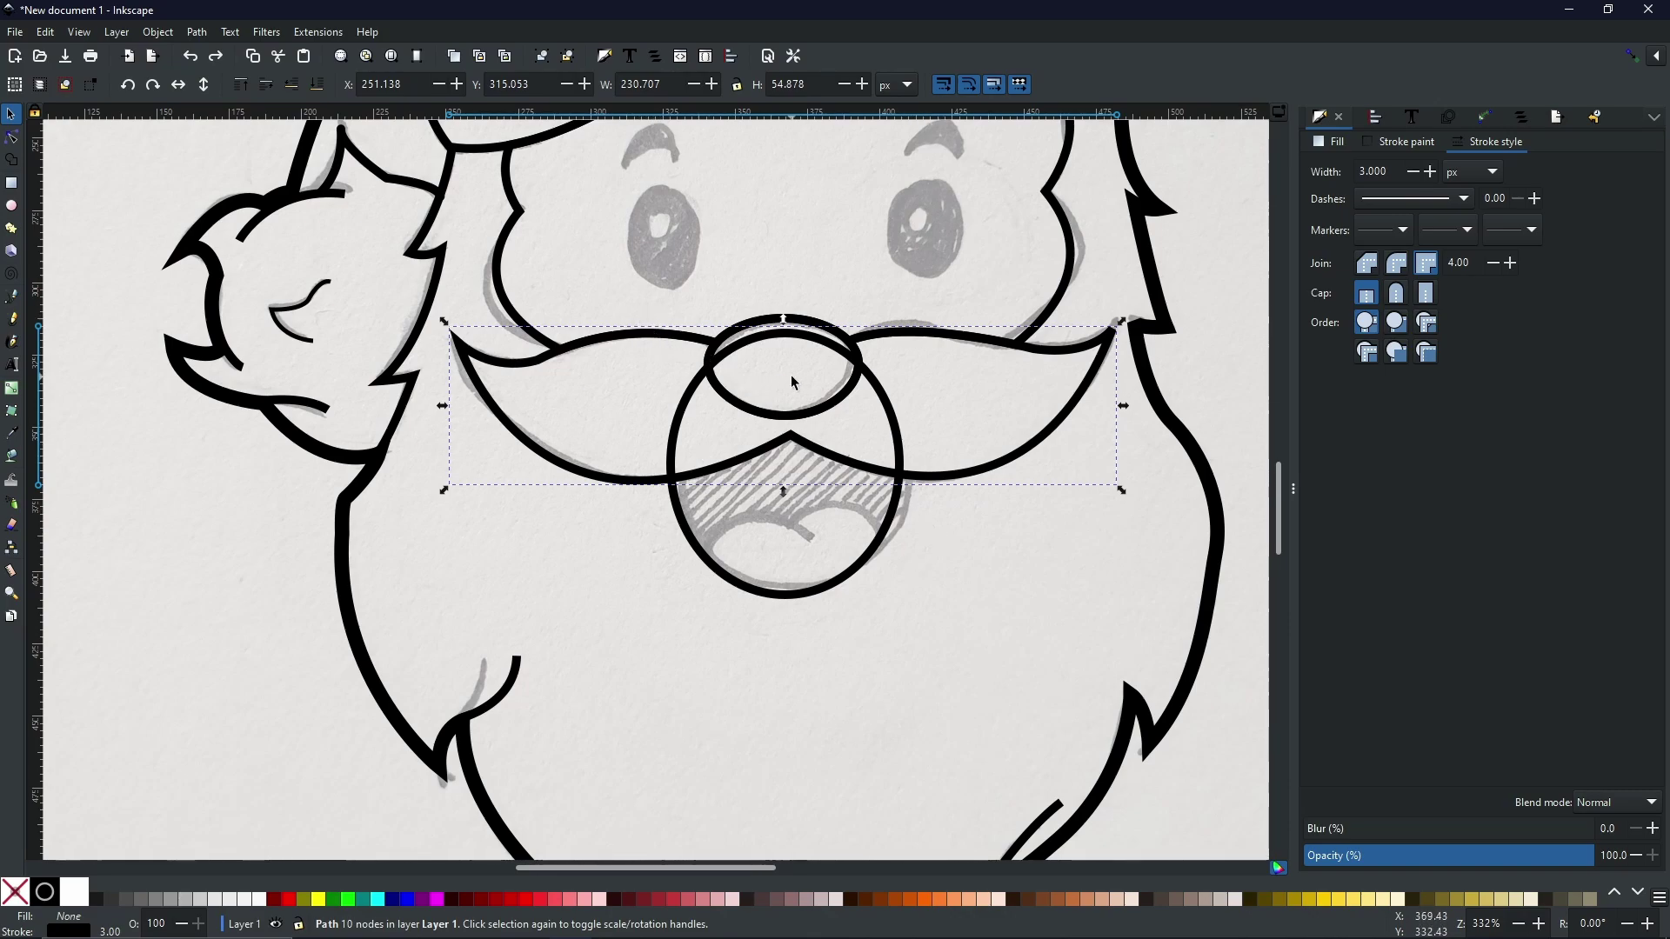
left_click(891, 548, "shift")
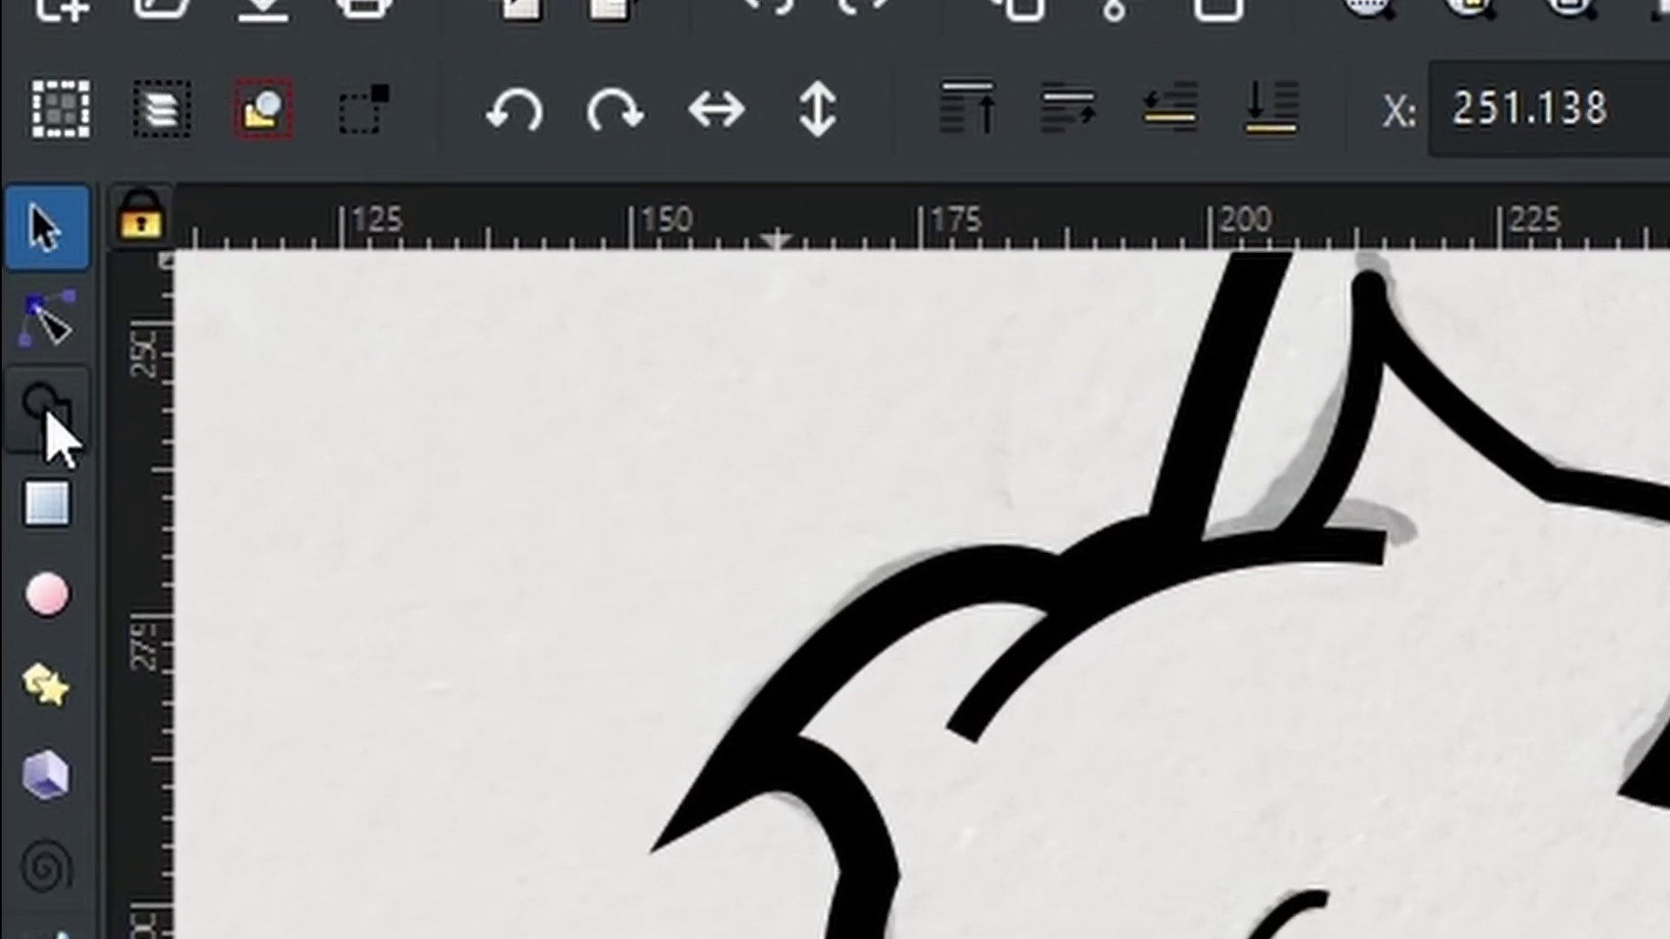
left_click(48, 416)
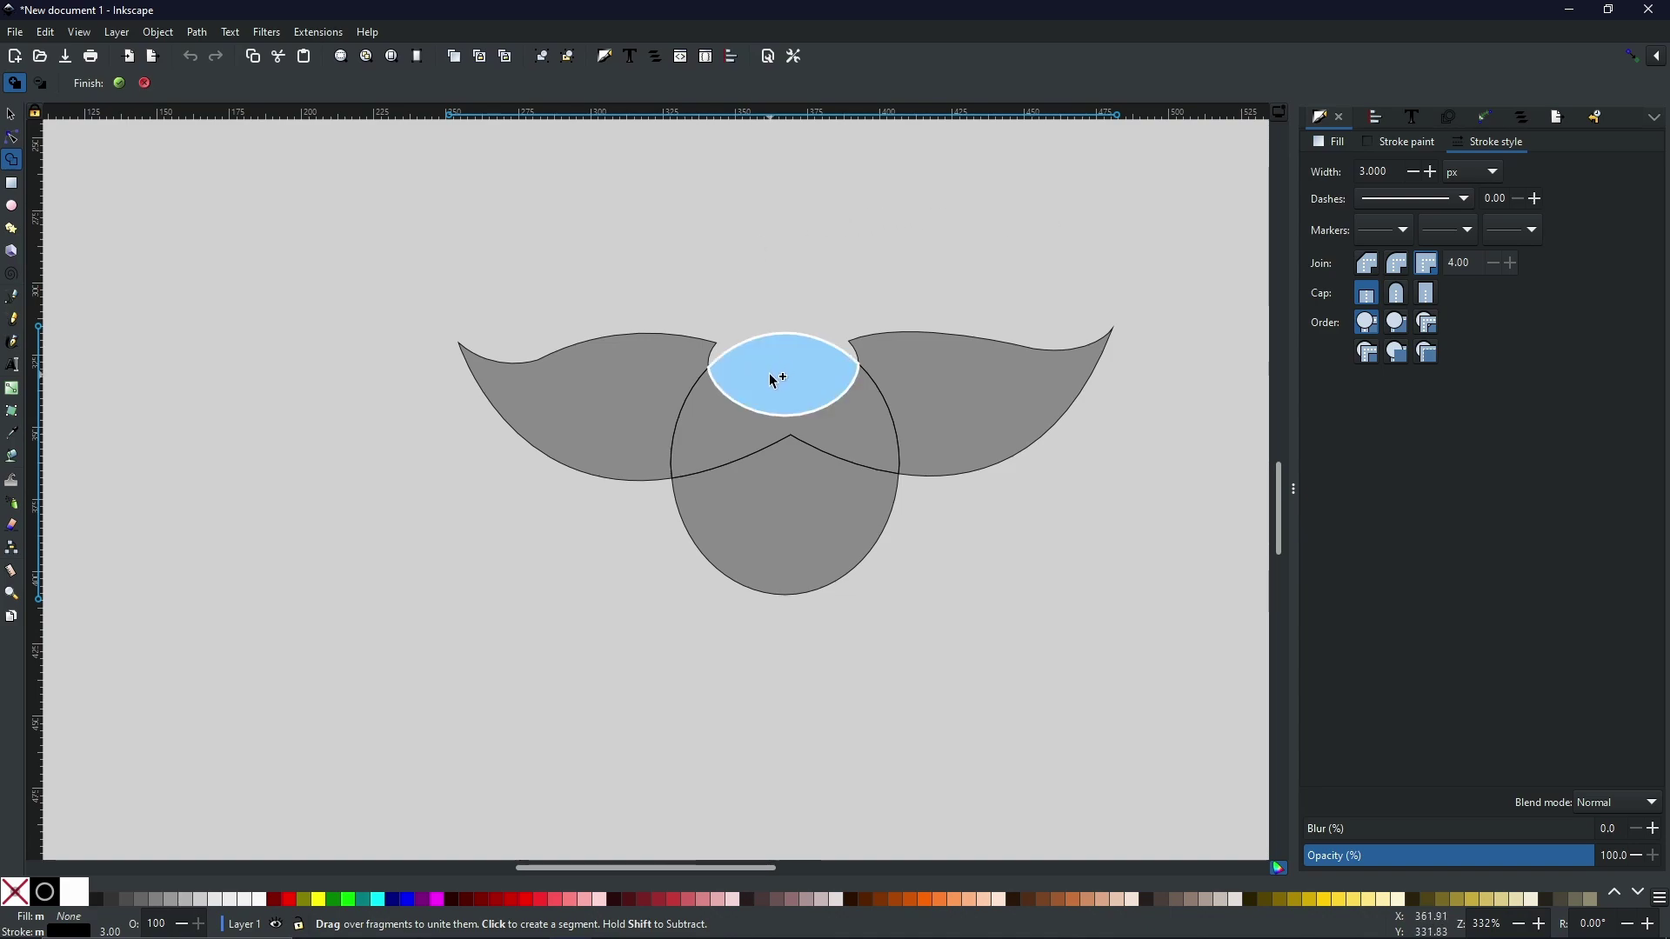
left_click(802, 500)
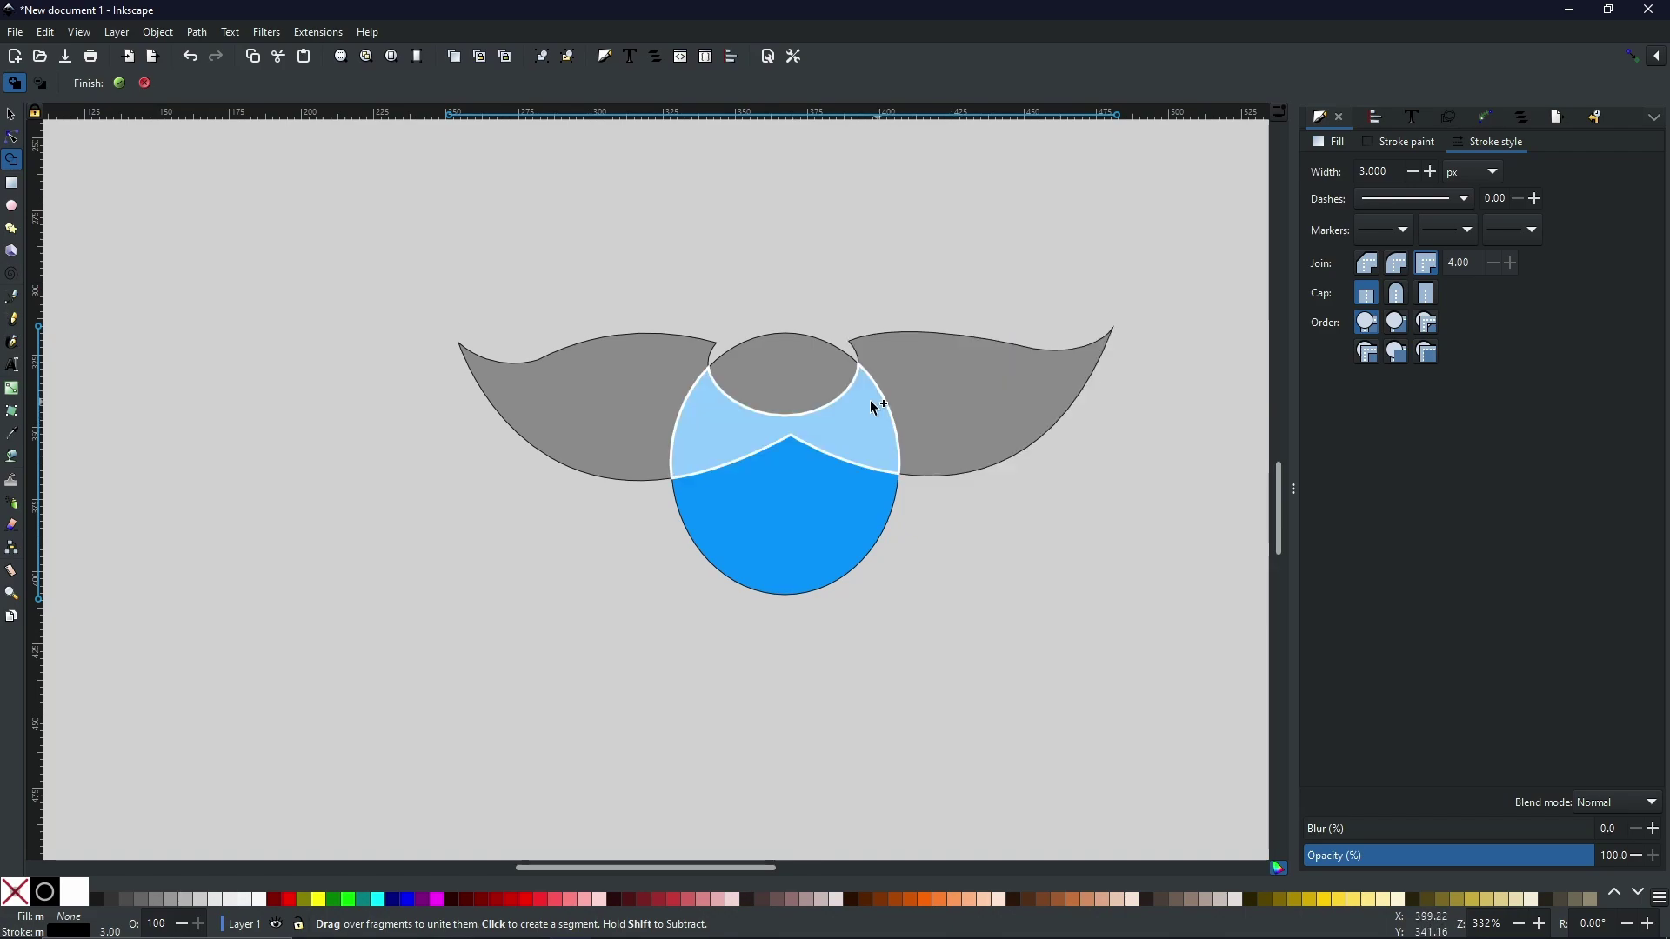
left_click(623, 393)
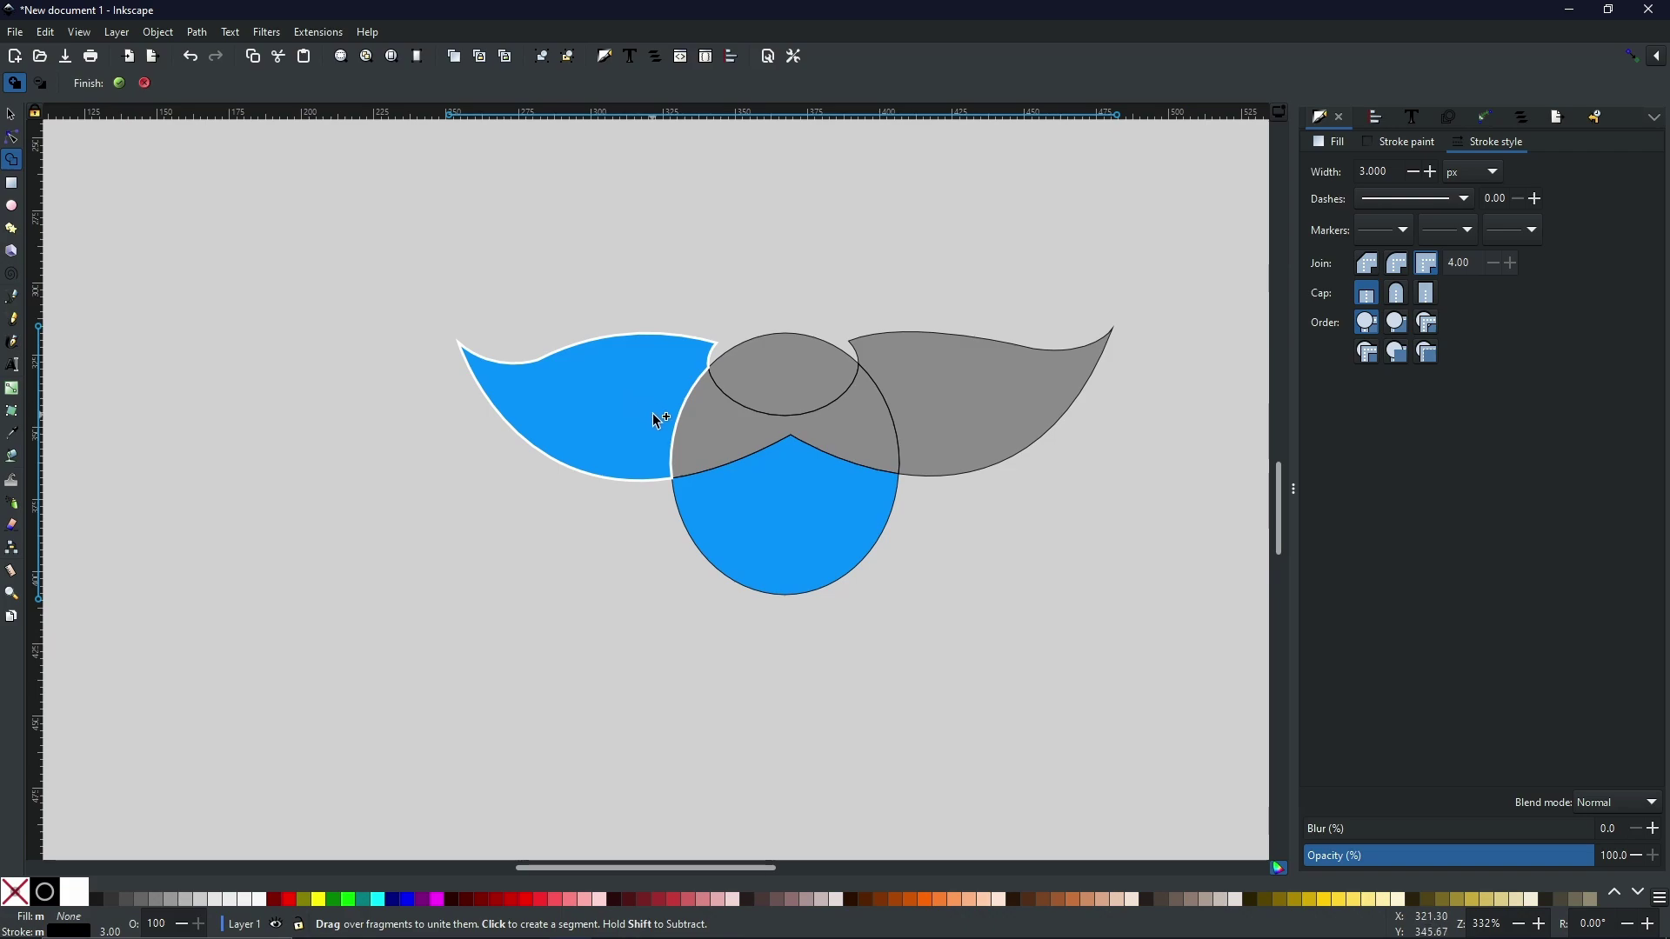
mouse_move(658, 422)
left_mouse_down()
mouse_move(794, 441)
mouse_move(928, 418)
left_mouse_up()
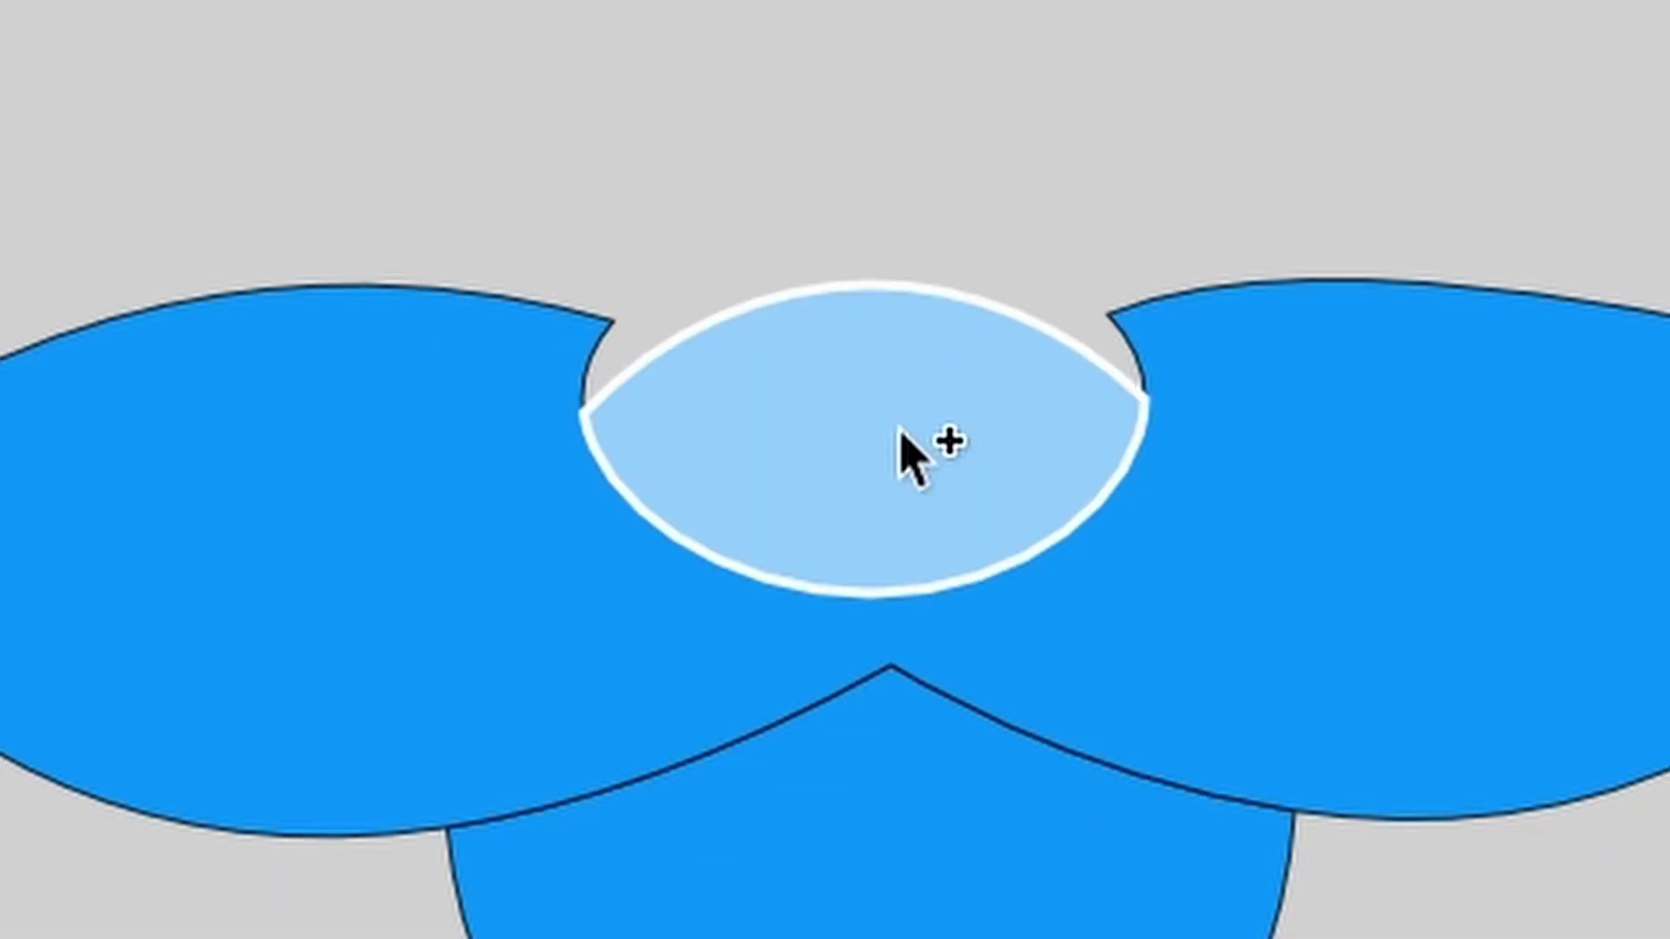
- Subtract the ellipse fragment overlapping the nose and apply the Shape Builder result
key("alt")
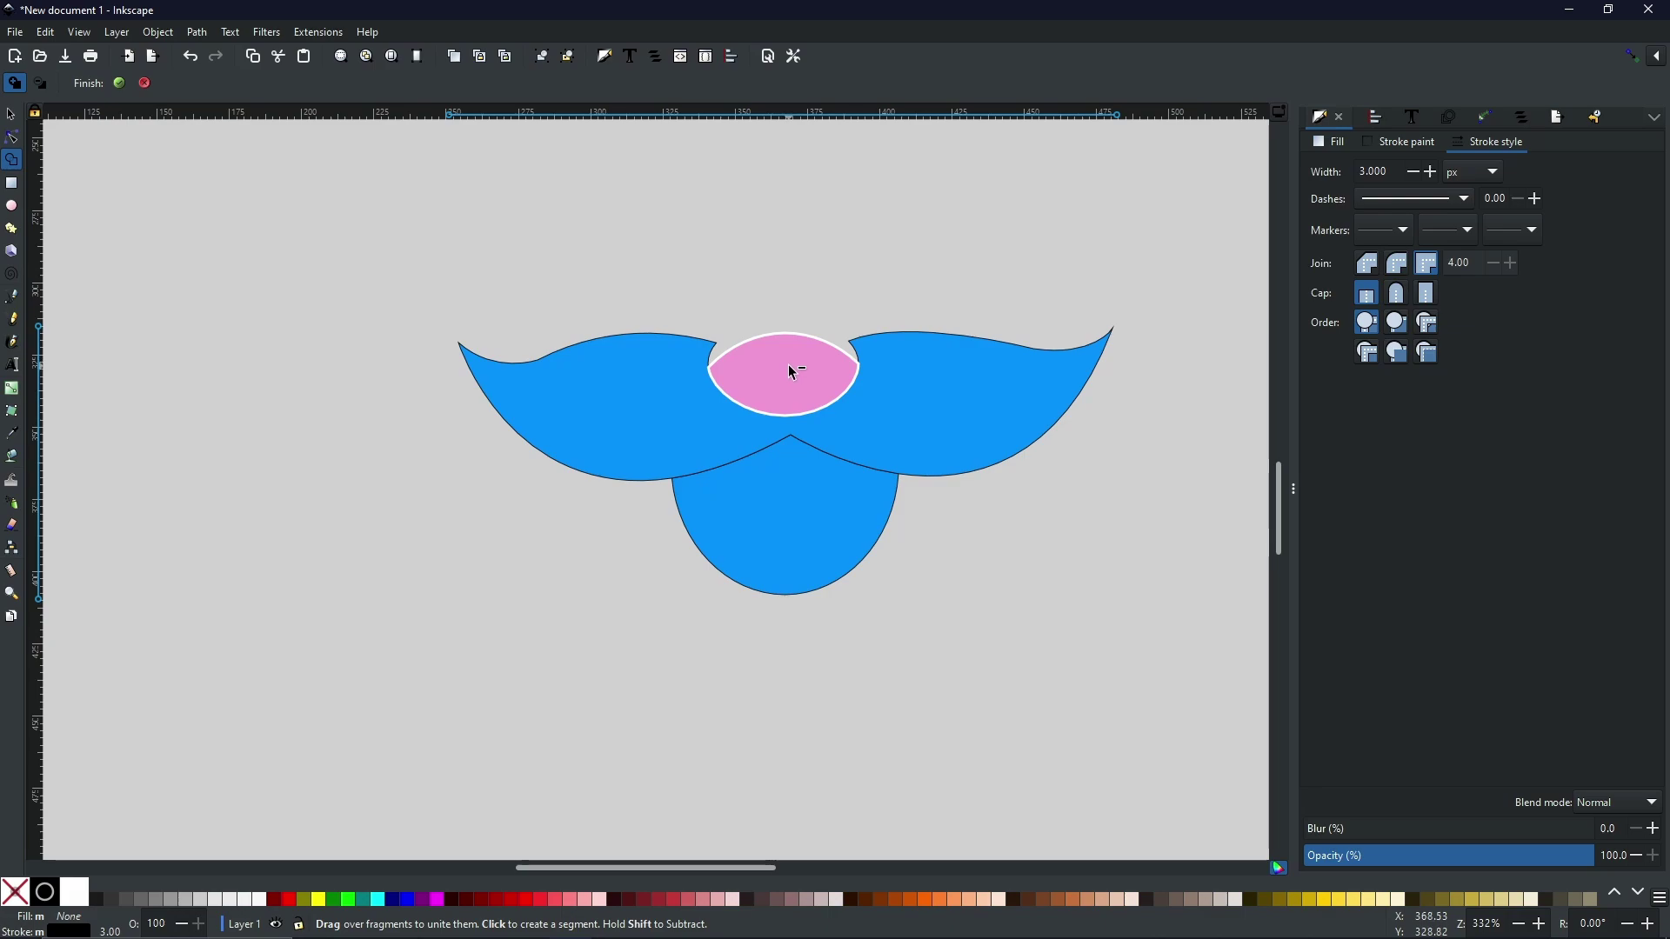
left_click(789, 368, "shift")
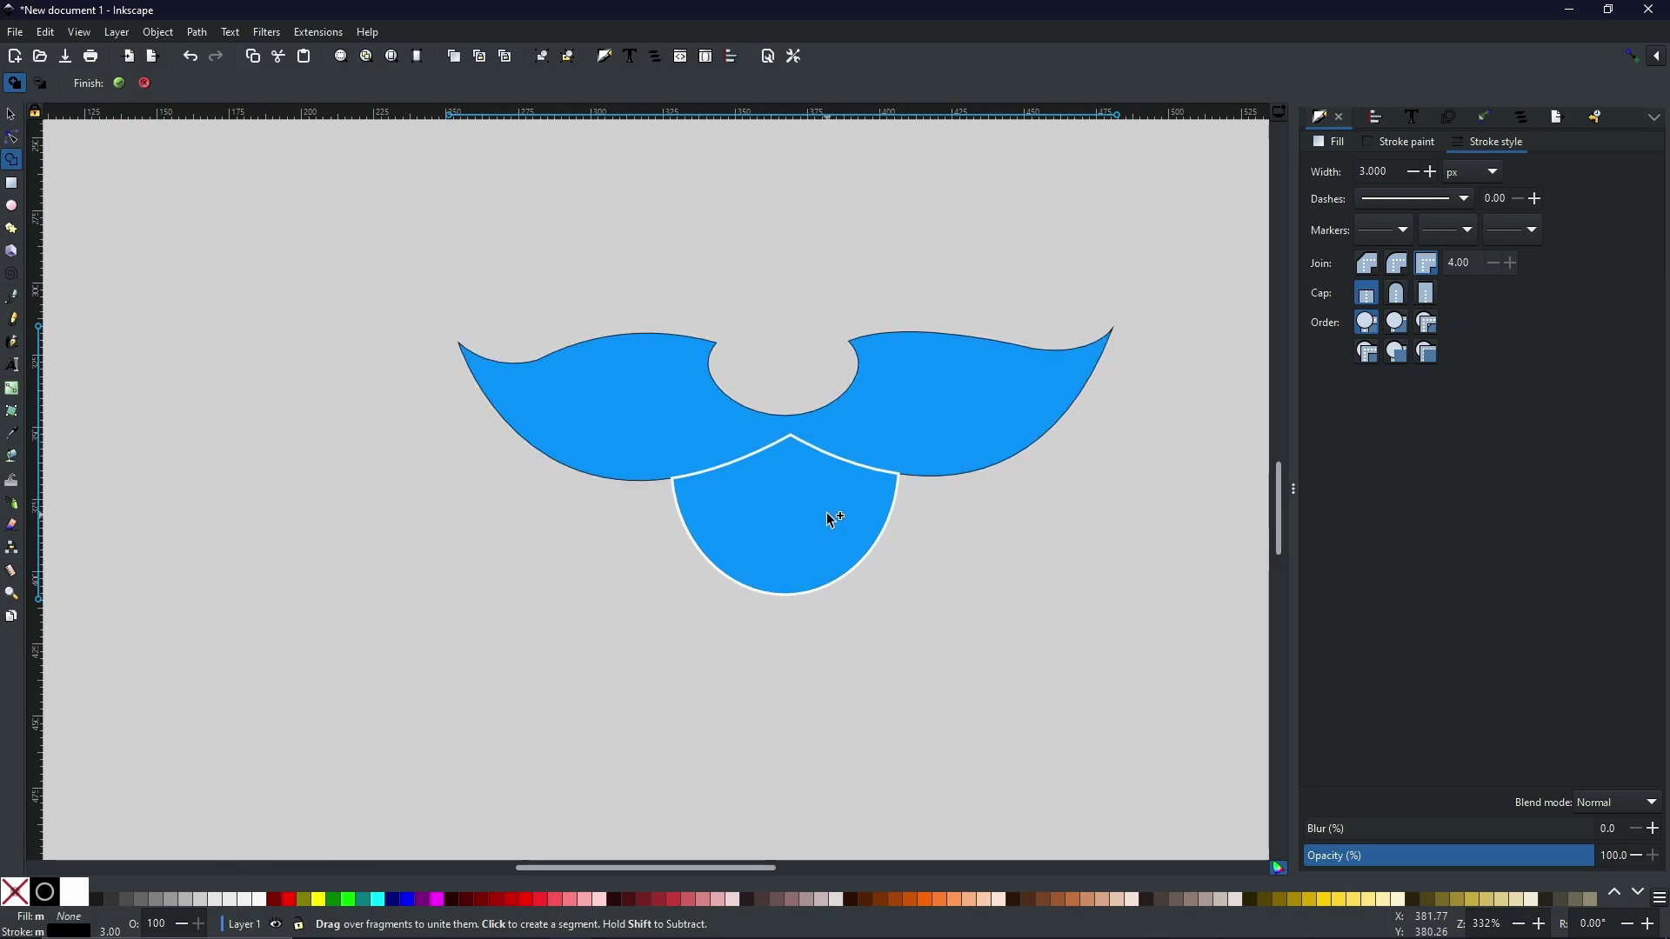
left_click(120, 84)
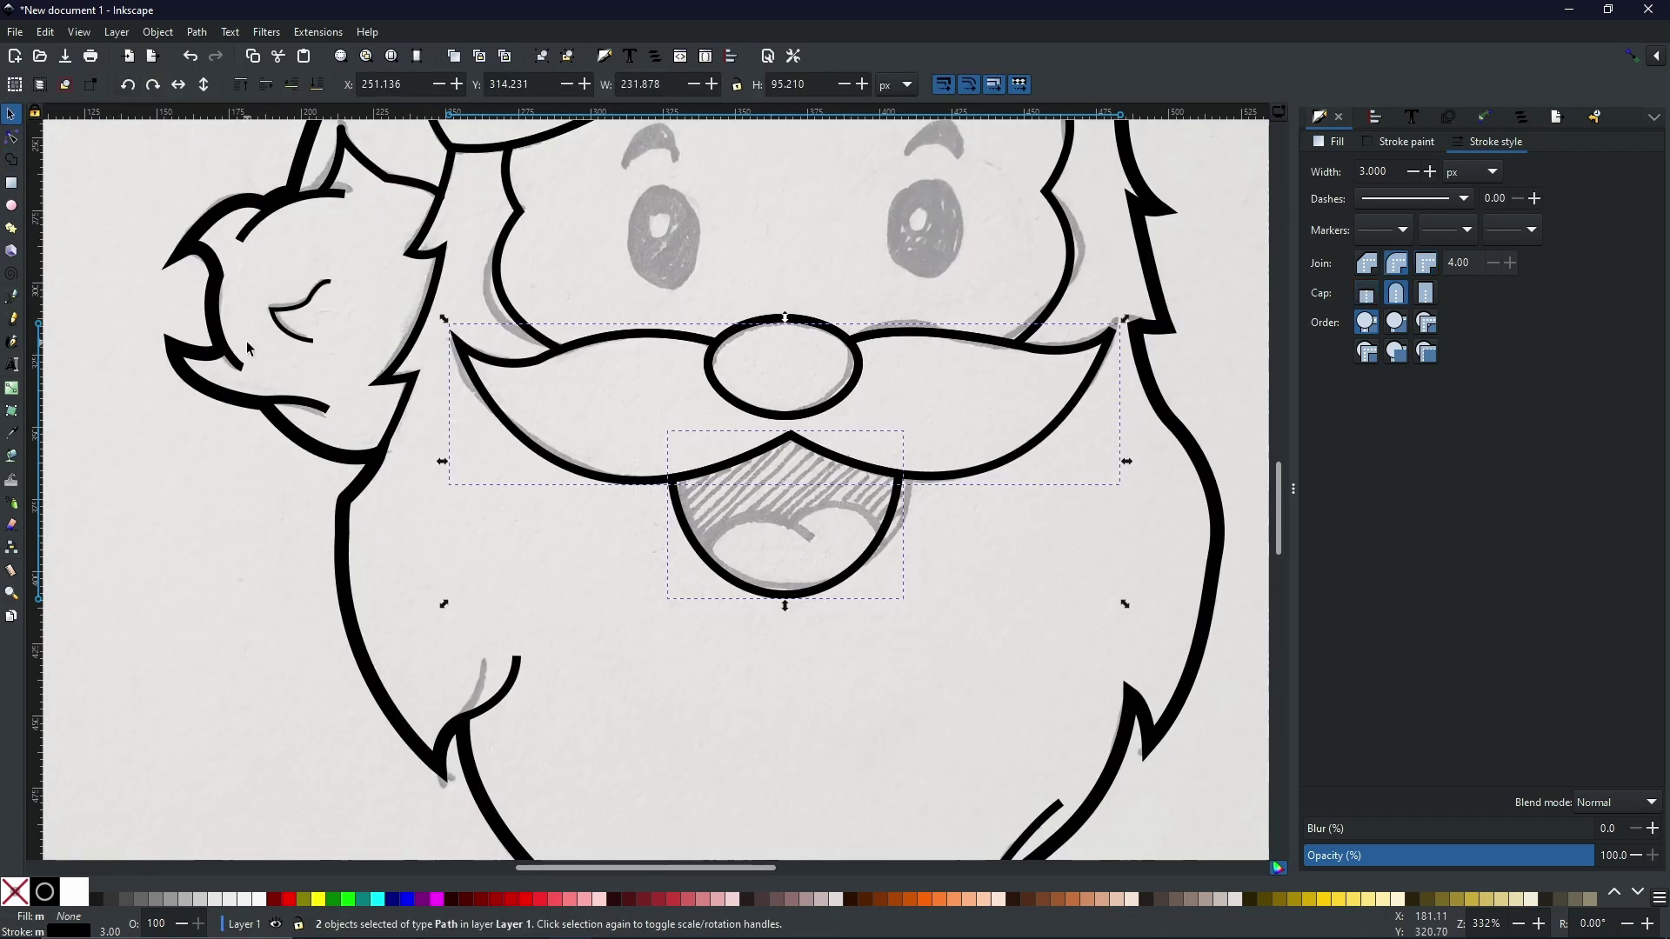
left_click(948, 561)
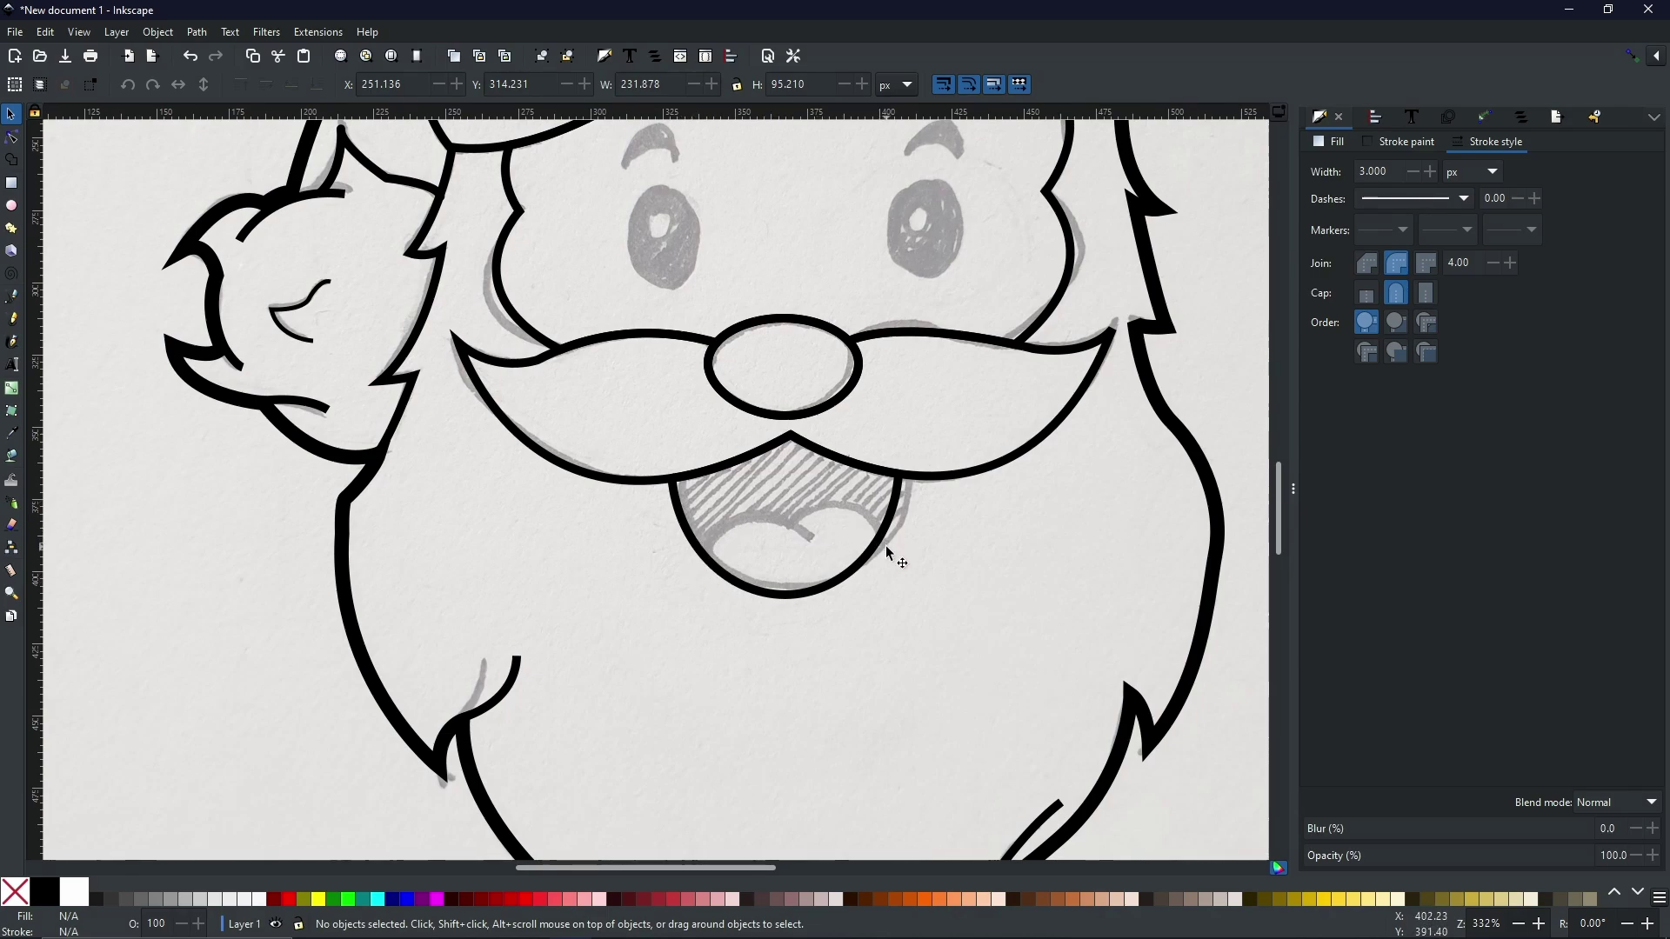
- Trace the tongue's two humps with the Pen tool and close the path below the mouth, about 78 by 50 px overall
left_click(13, 297)
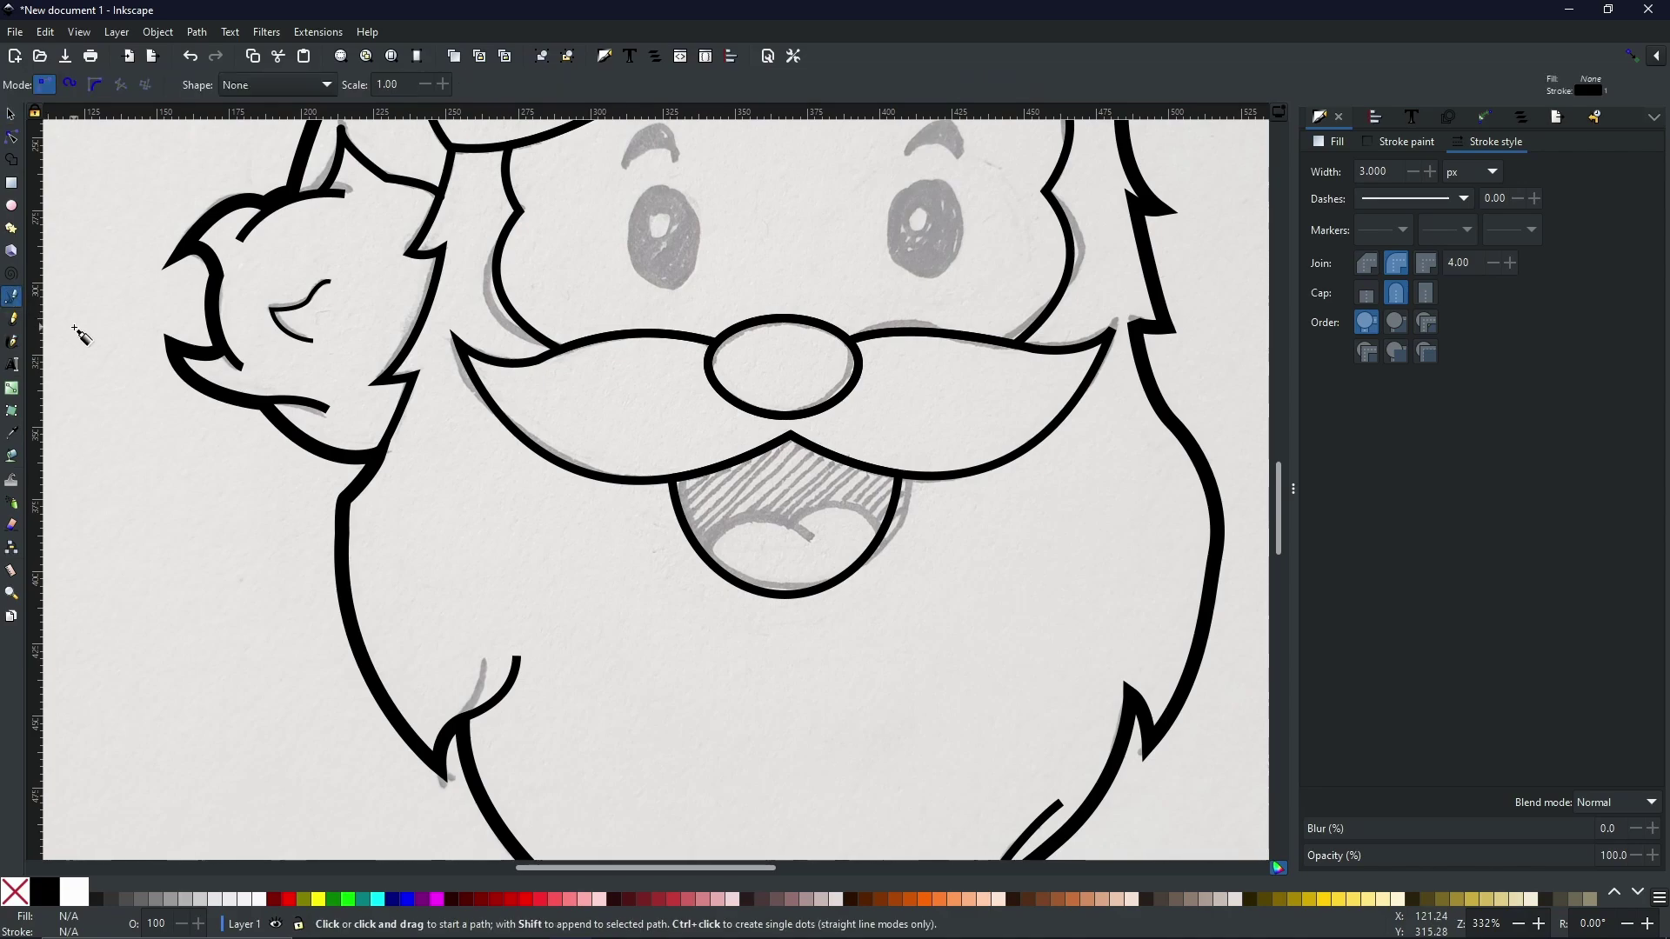
left_click(681, 565)
mouse_move(787, 523)
left_mouse_down()
mouse_move(820, 555)
mouse_move(840, 548)
mouse_move(835, 567)
left_mouse_up()
left_click(786, 519)
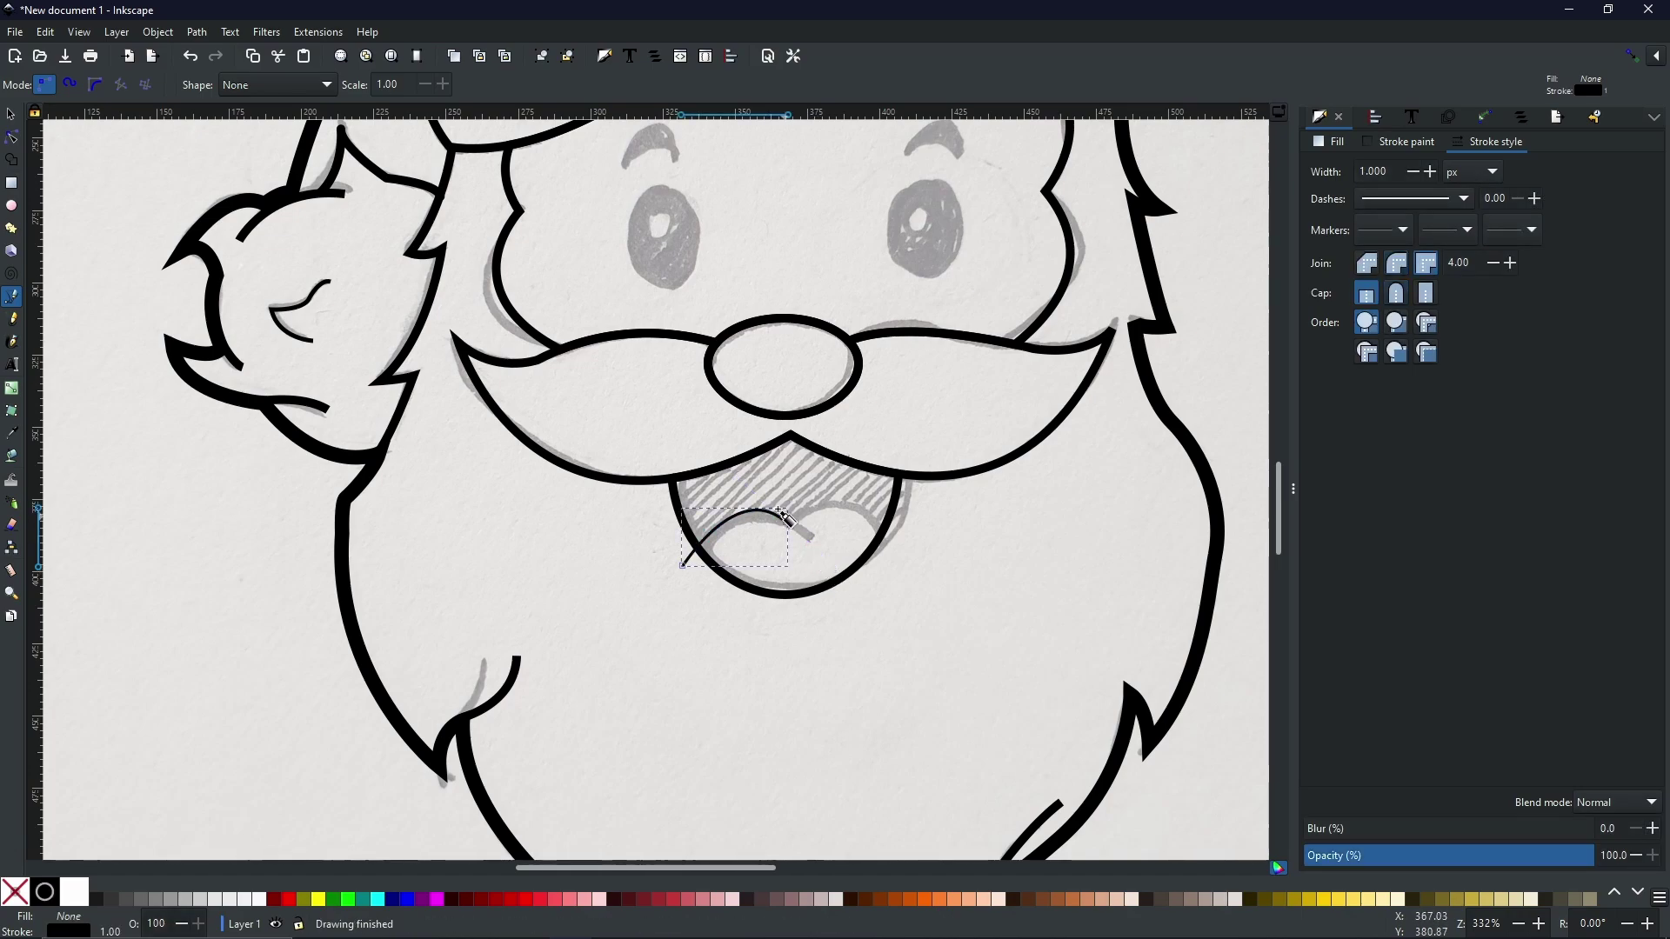
left_click(787, 522)
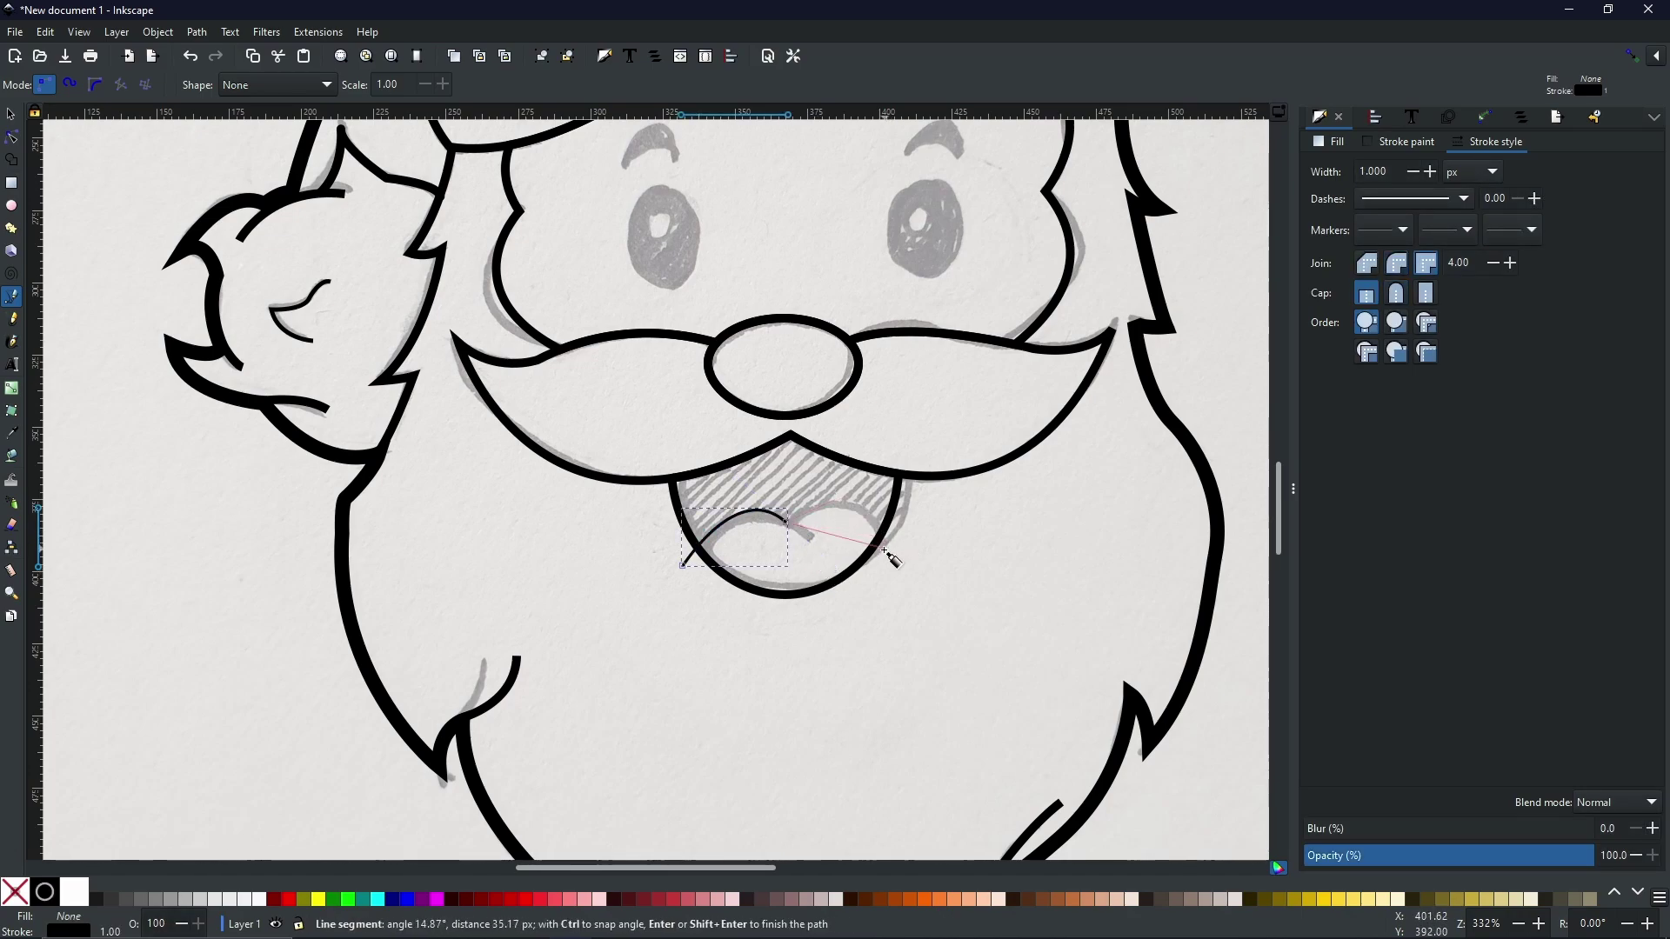
left_click_drag(891, 563, 942, 664)
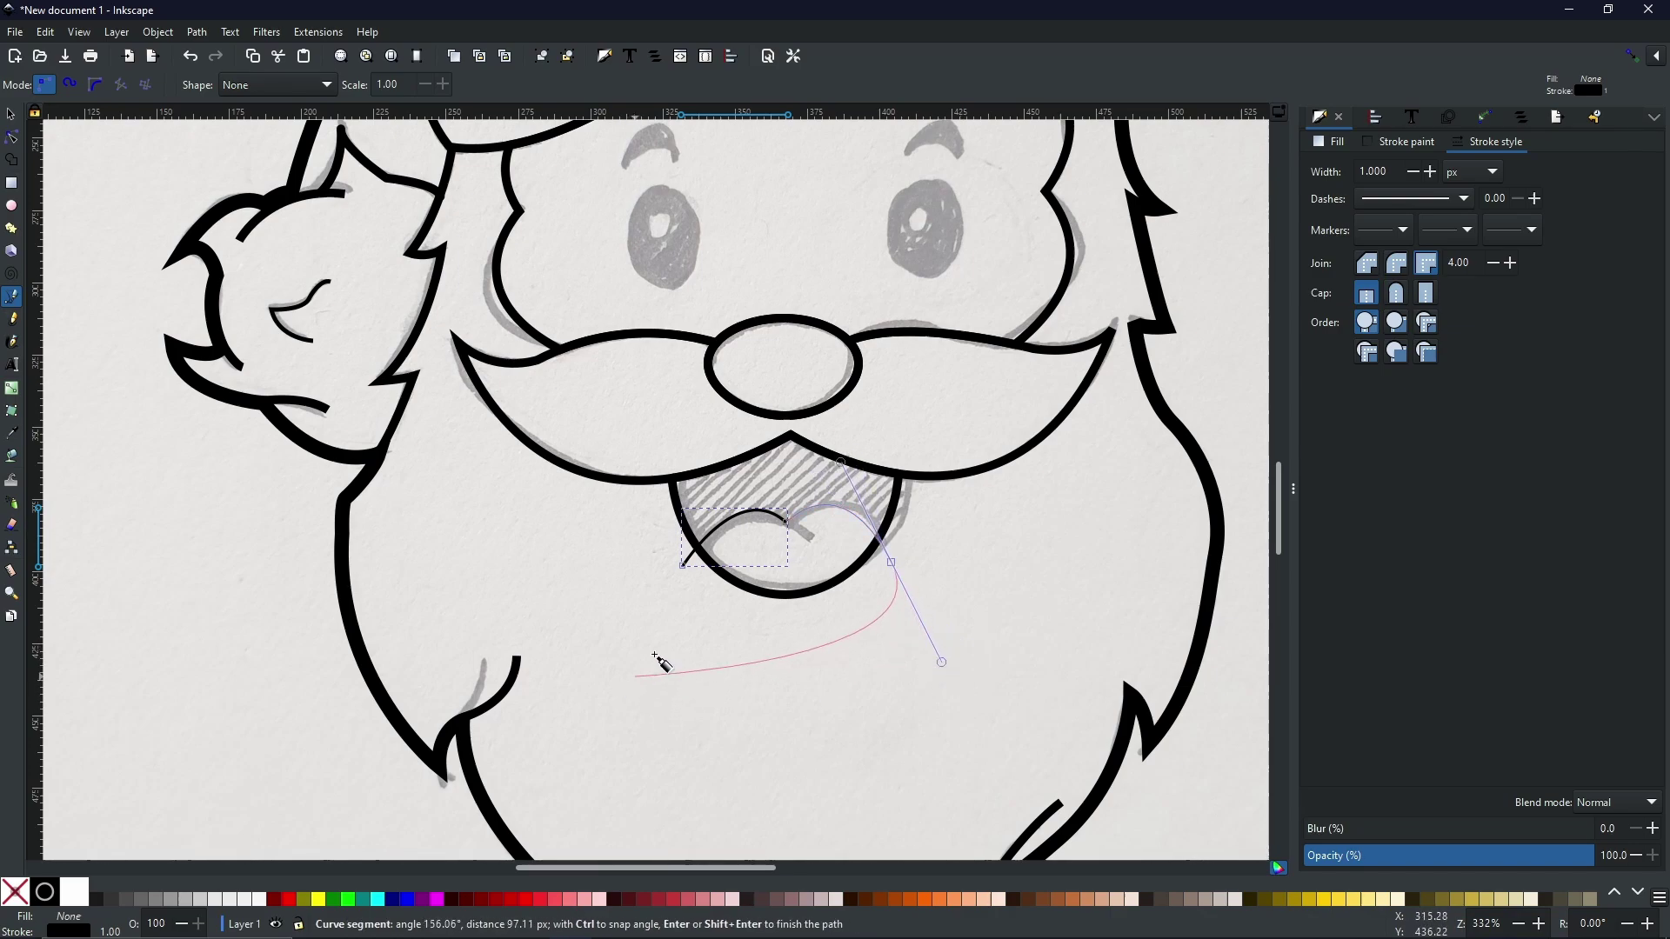
left_click(720, 644)
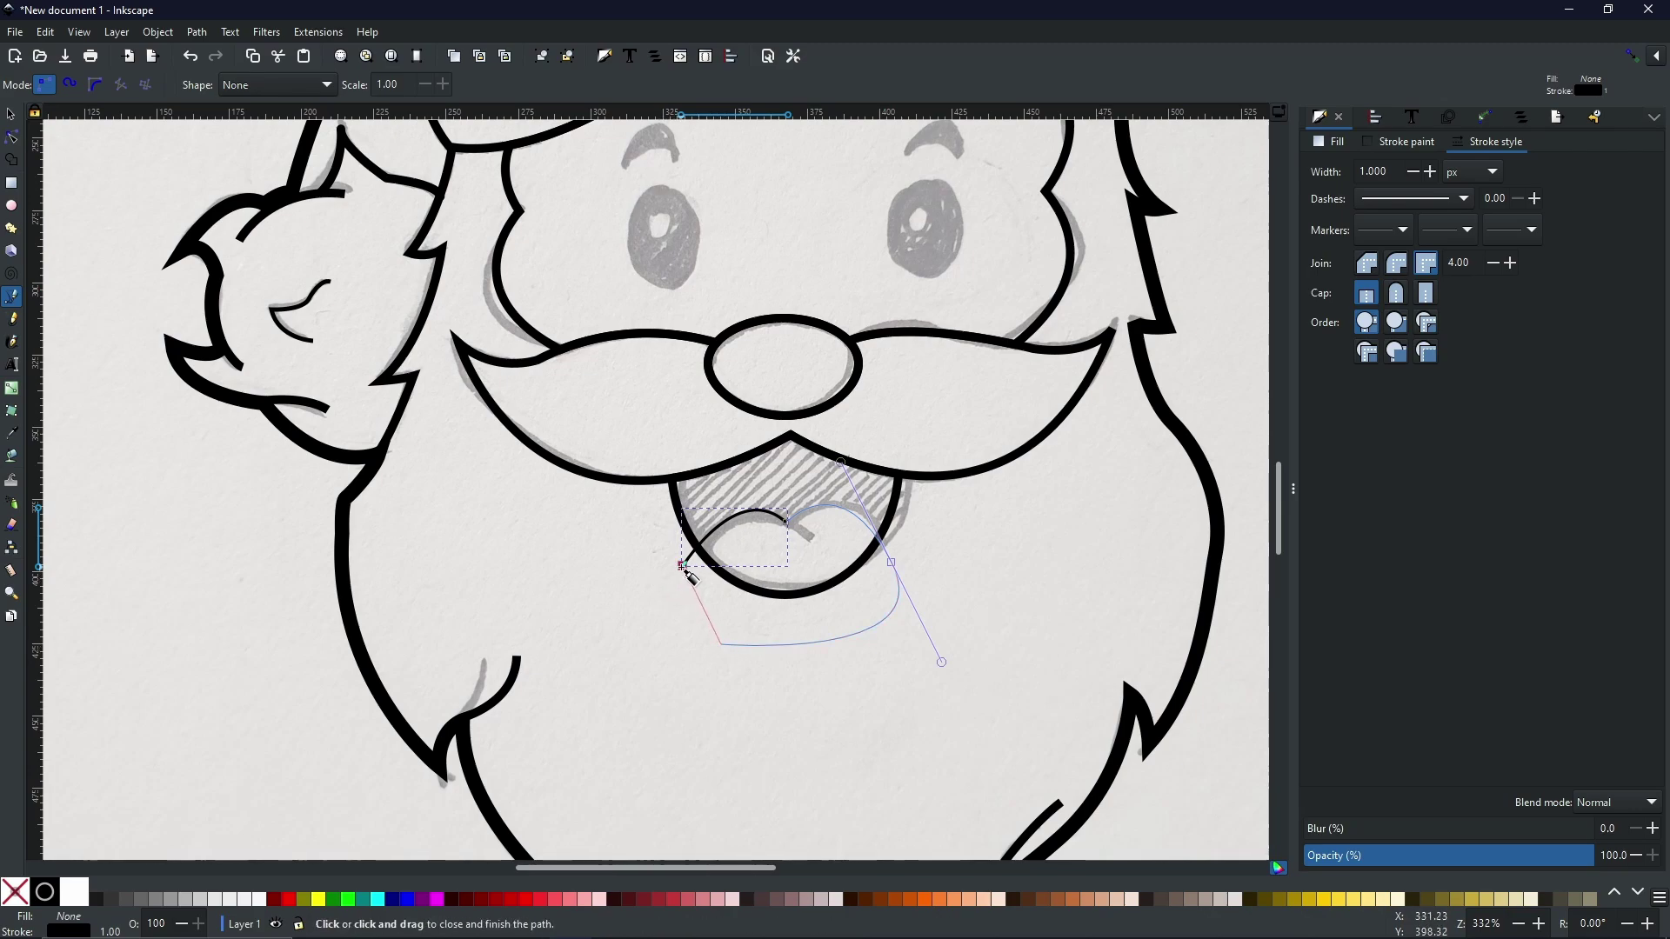
left_click(679, 564)
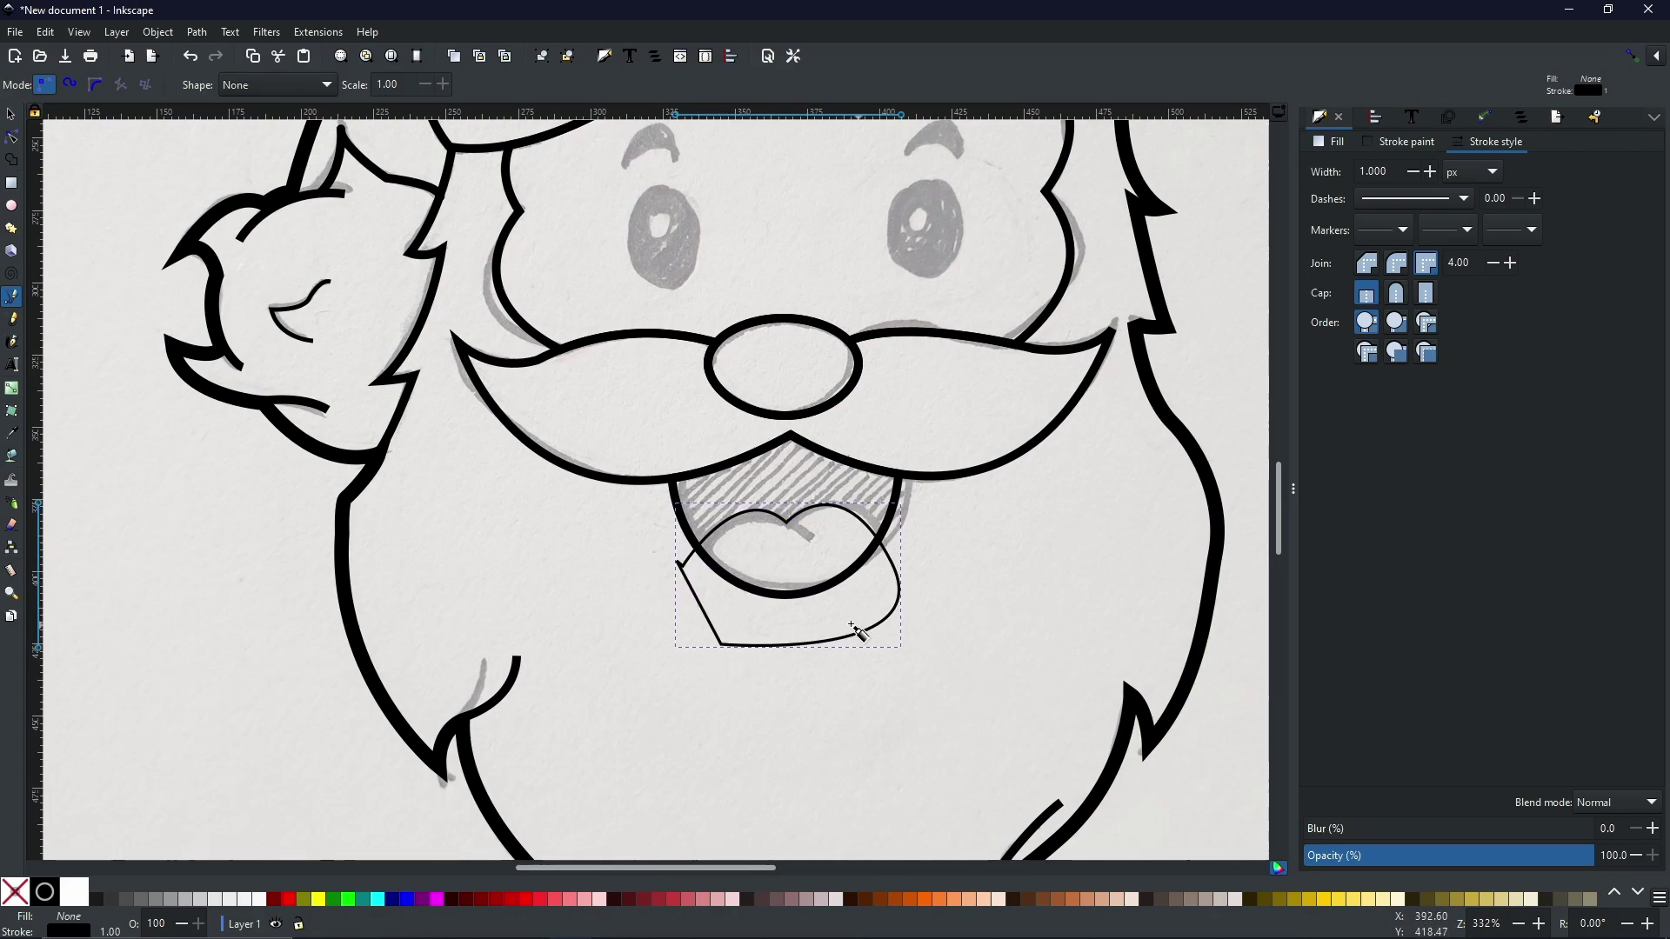
- Use Shape Builder to split the mouth along the tongue's upper curve and discard the part of the tongue outside the mouth
left_click(11, 114)
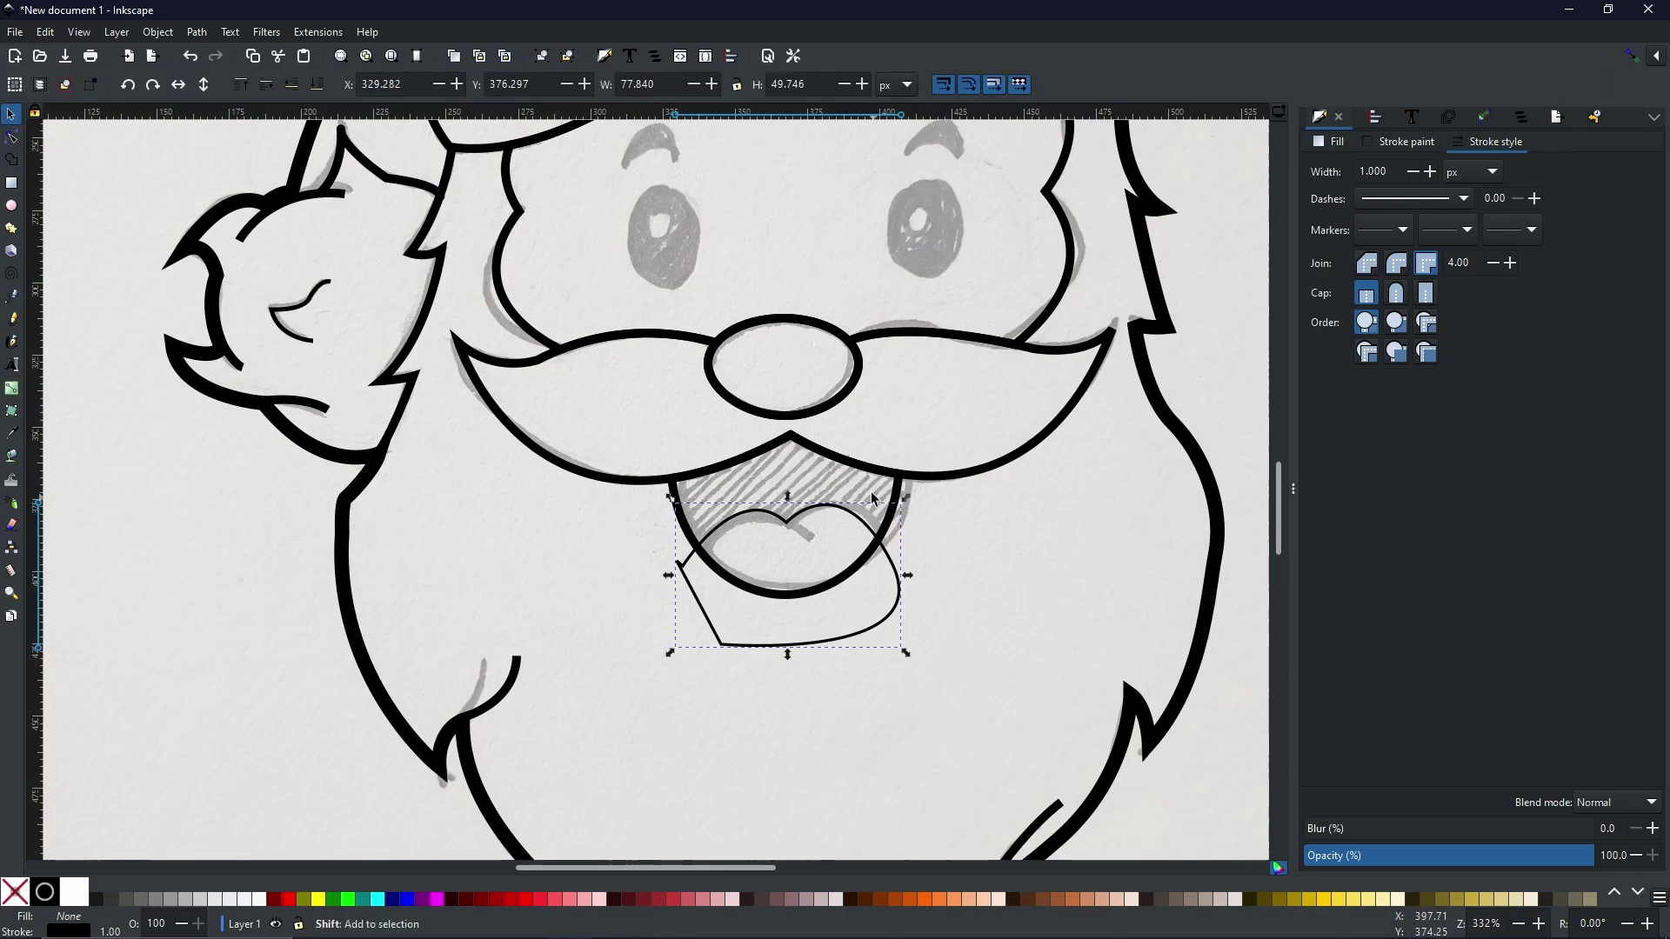
left_click(900, 496, "shift")
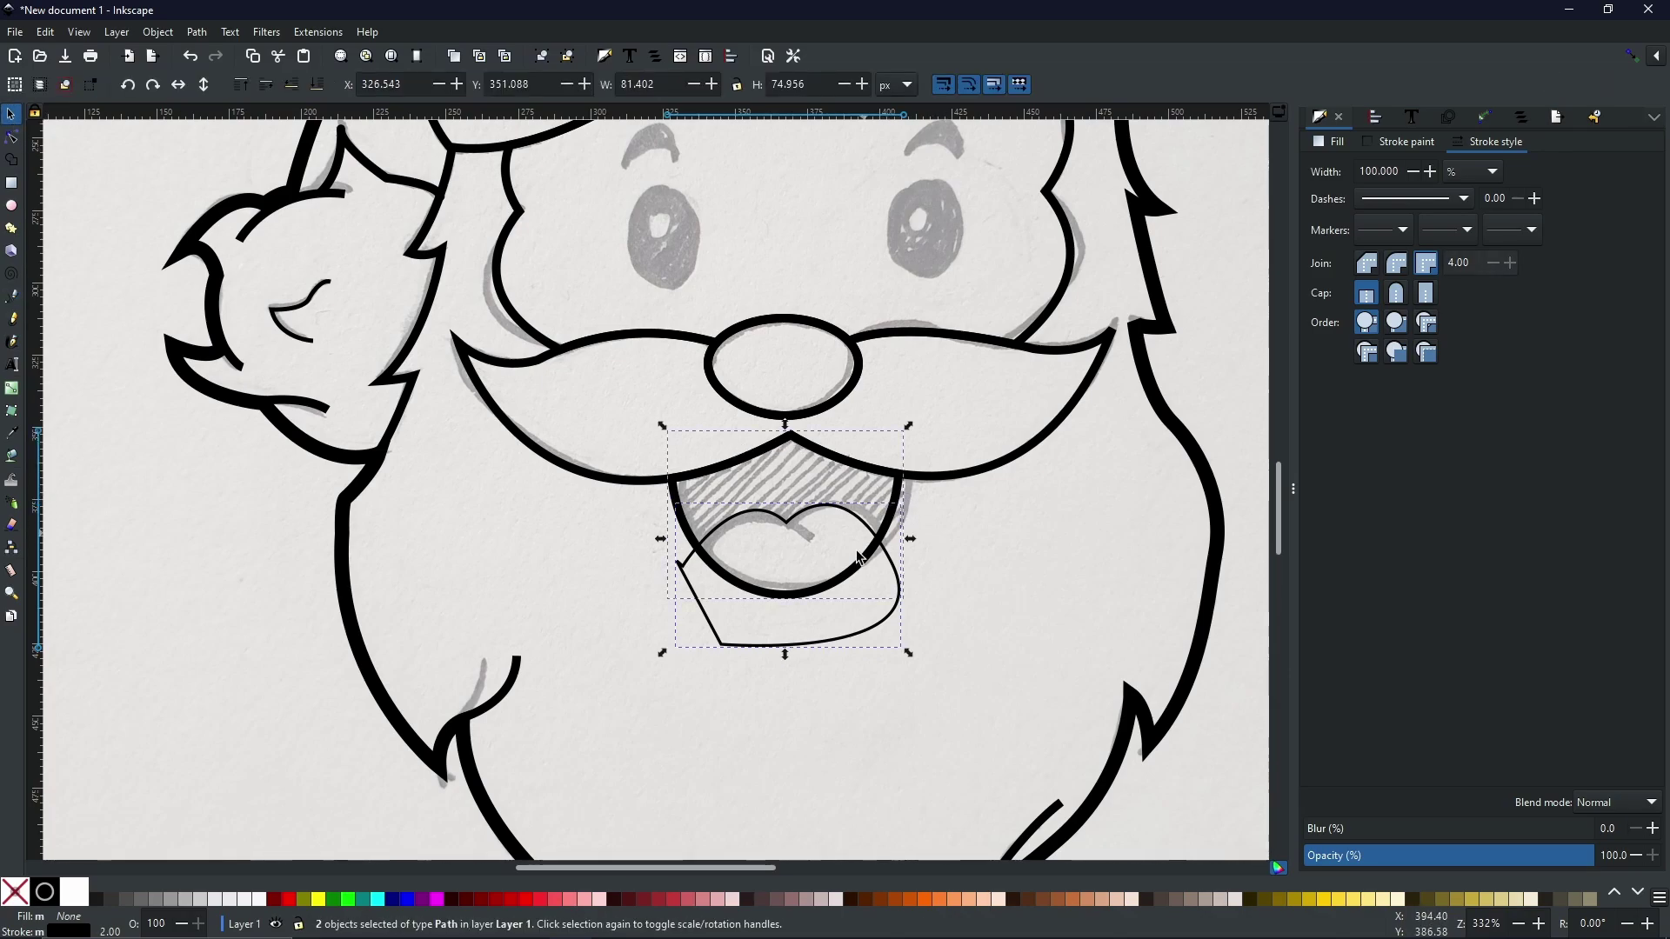
left_click(13, 162)
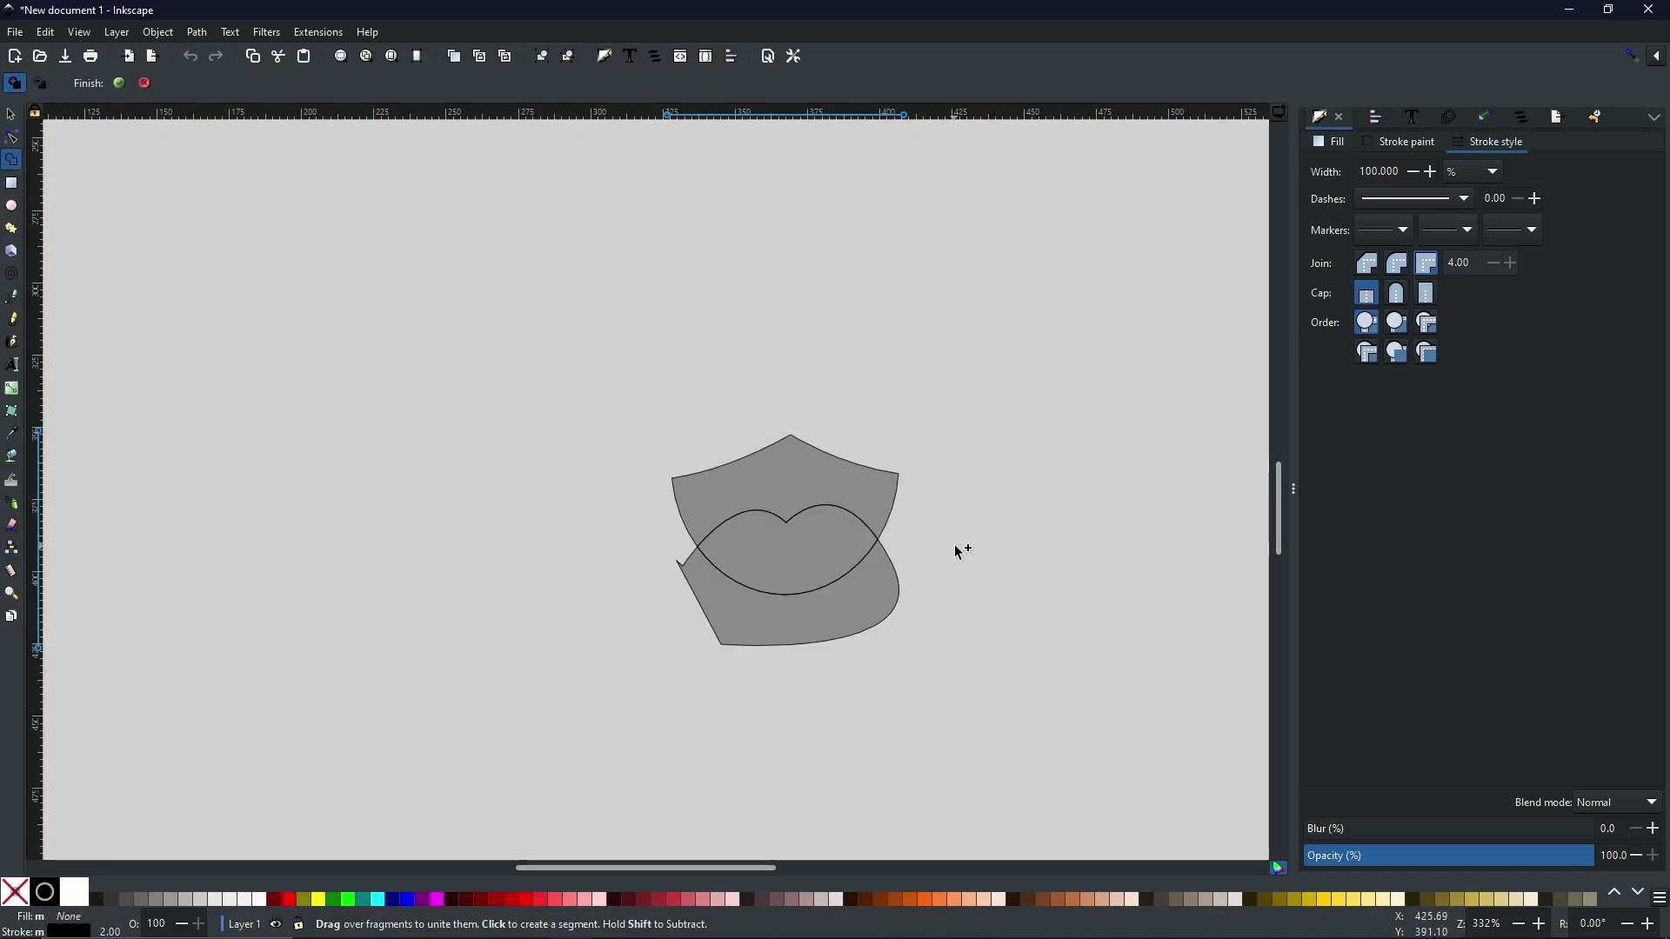
left_click(850, 481)
left_click(779, 488)
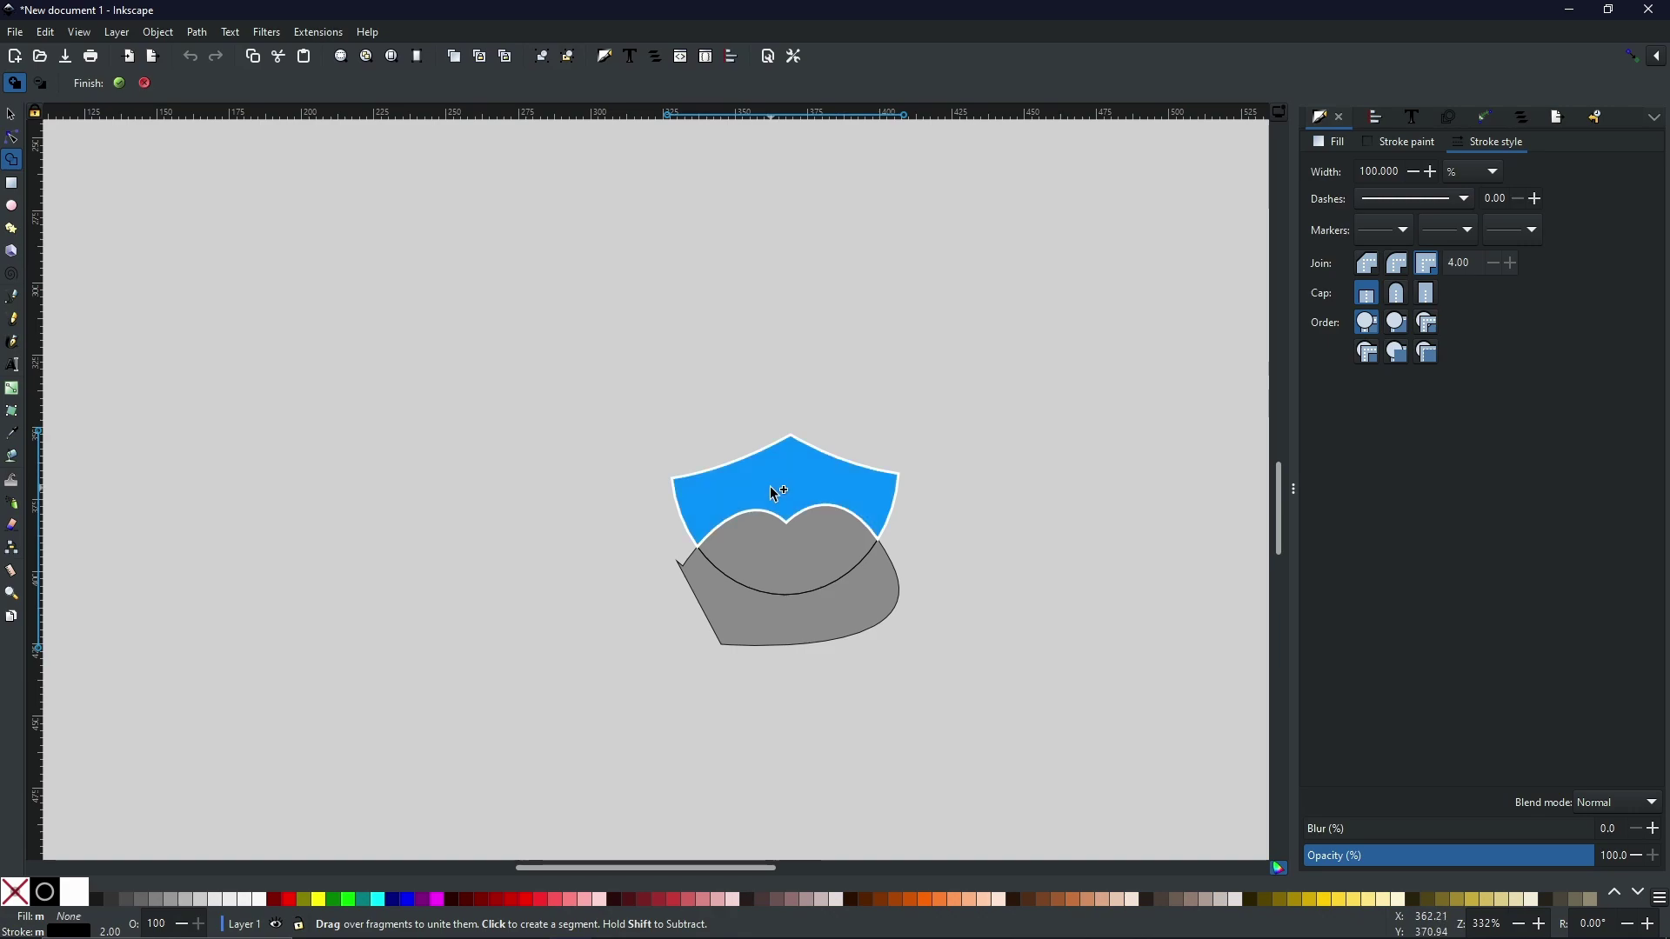
left_click(824, 547)
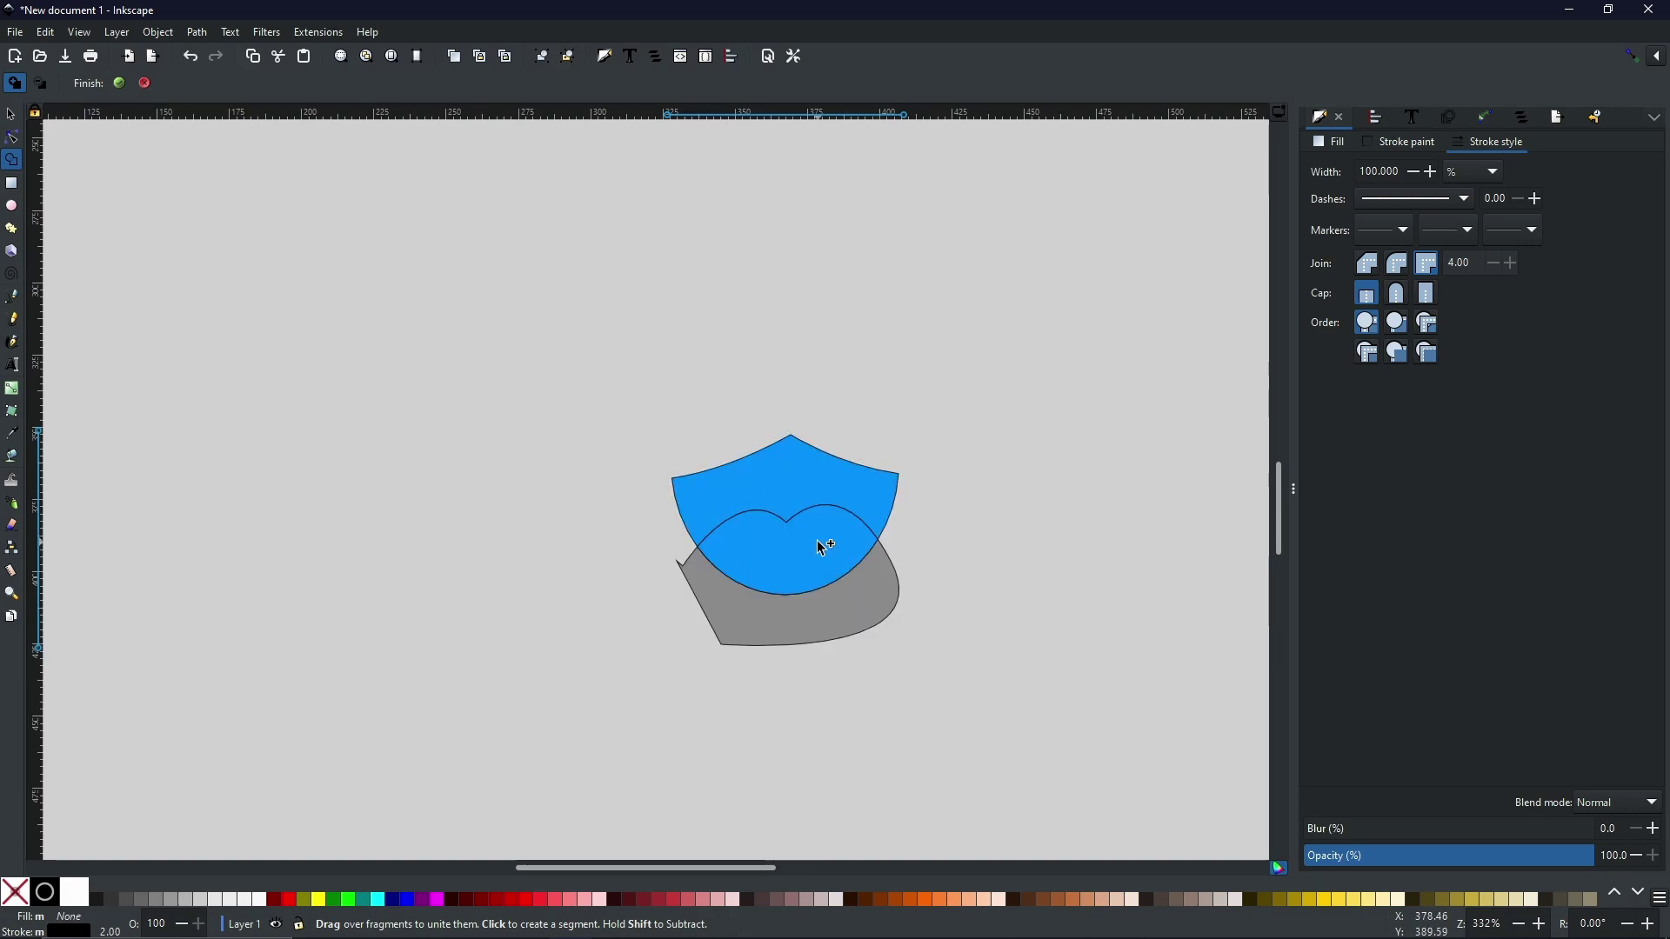
left_click(844, 617, "shift")
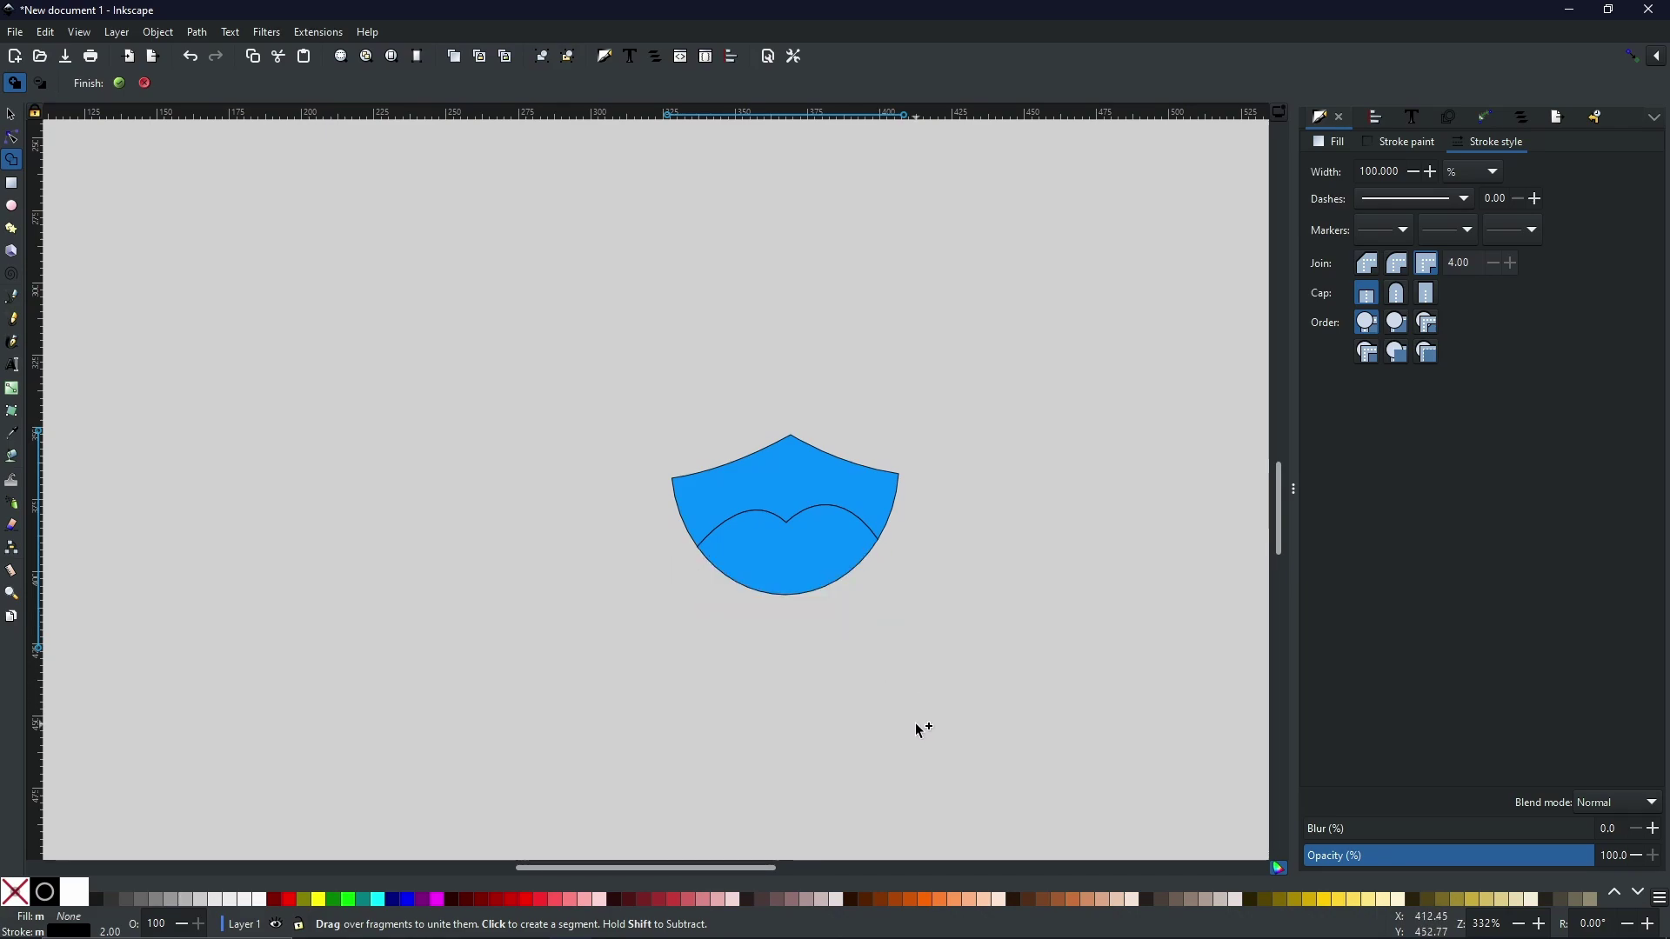
left_click(118, 83)
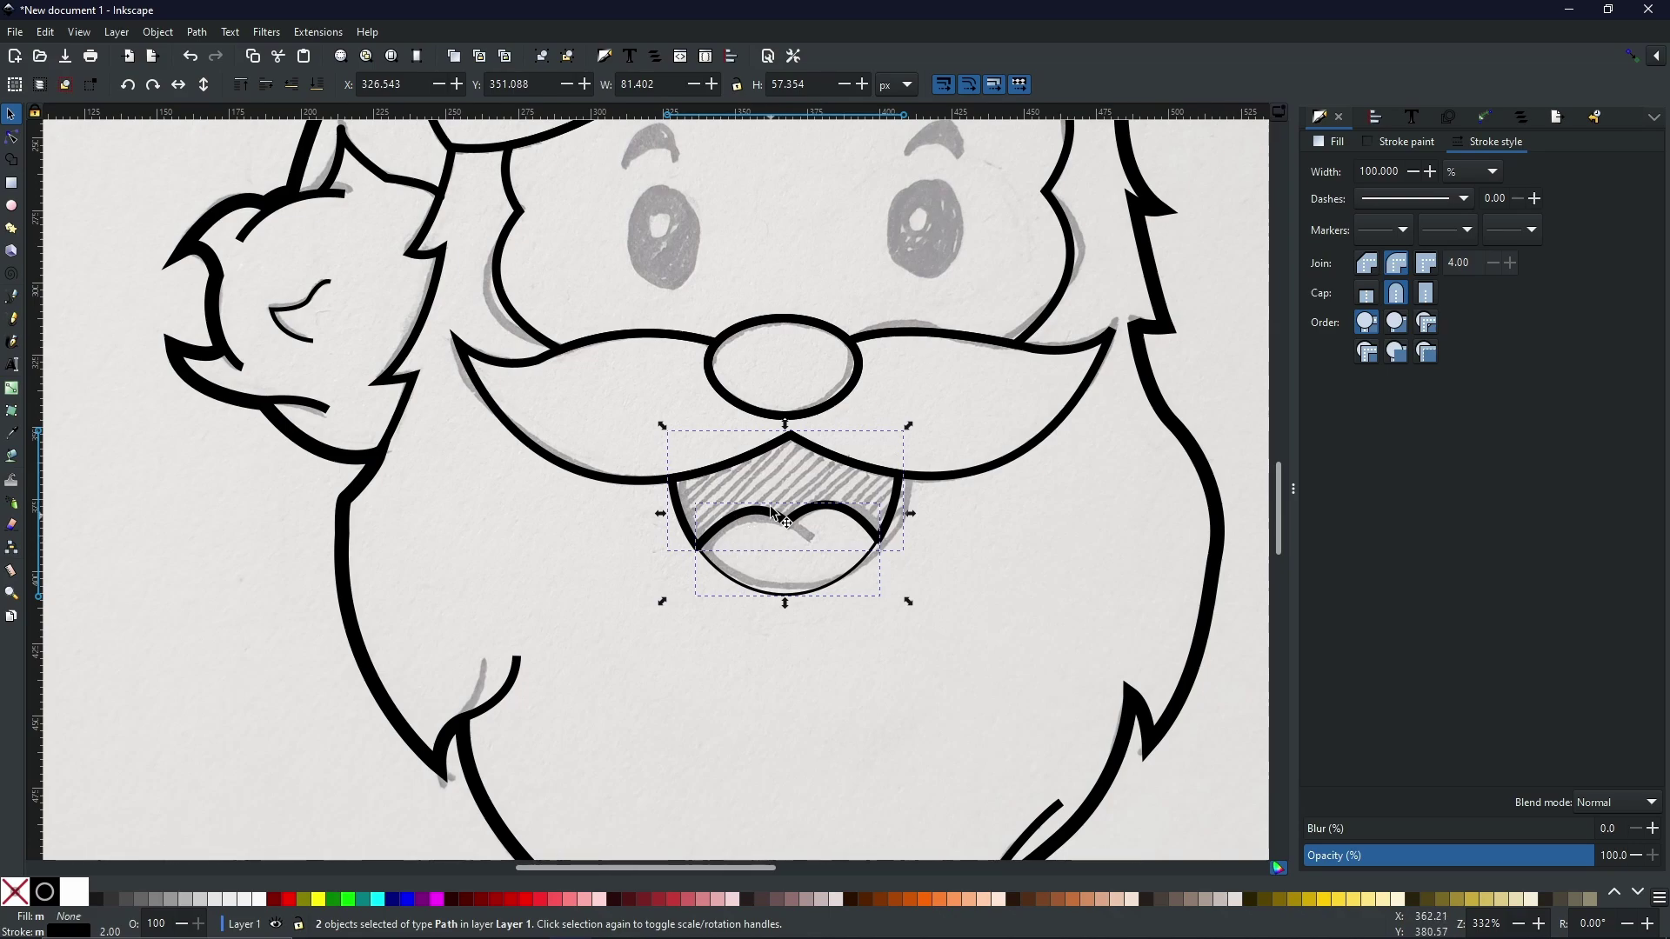
left_click(1053, 592)
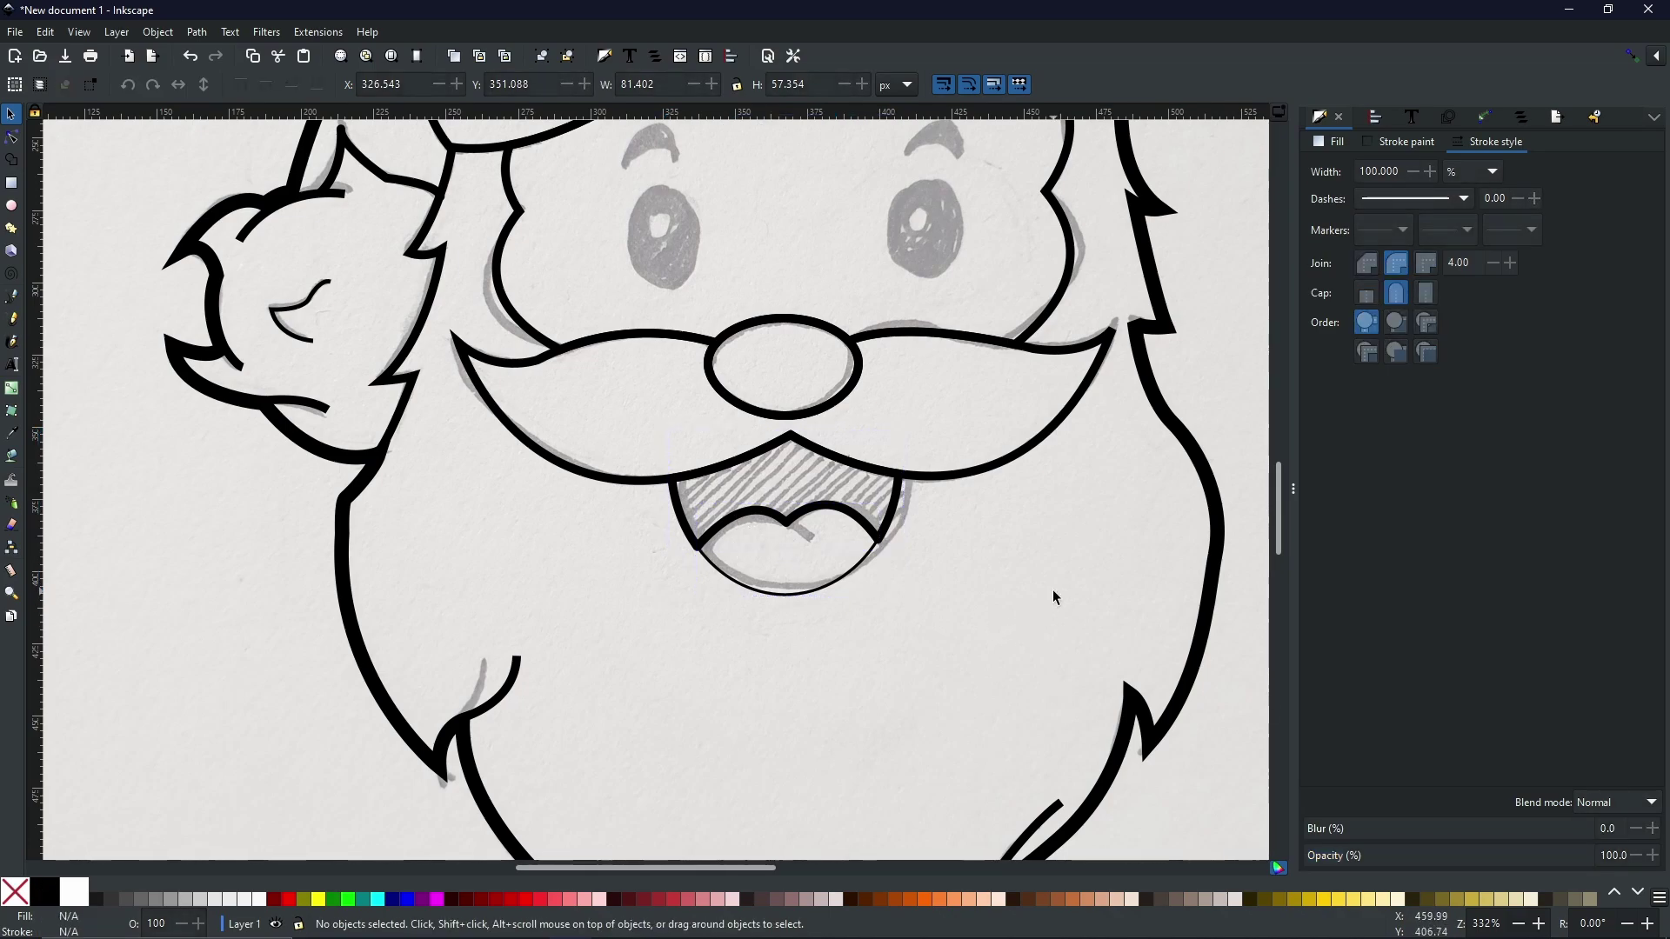
- Set the trimmed tongue's stroke width to 3 px
left_click(806, 590)
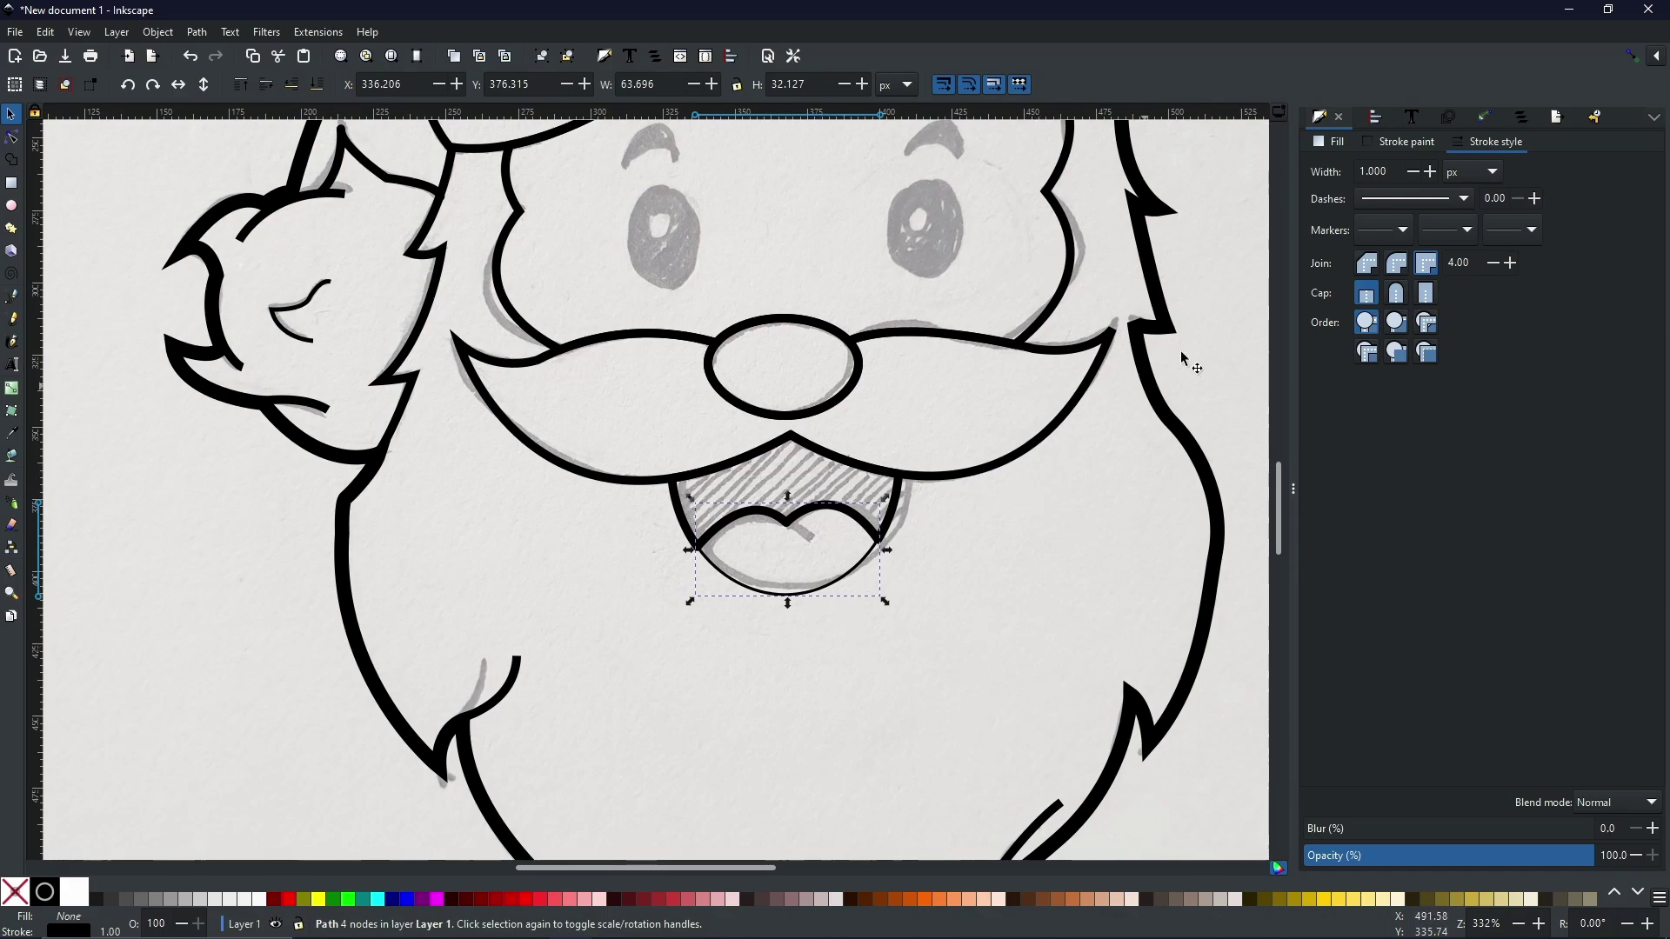
left_click_drag(1398, 170, 1319, 173)
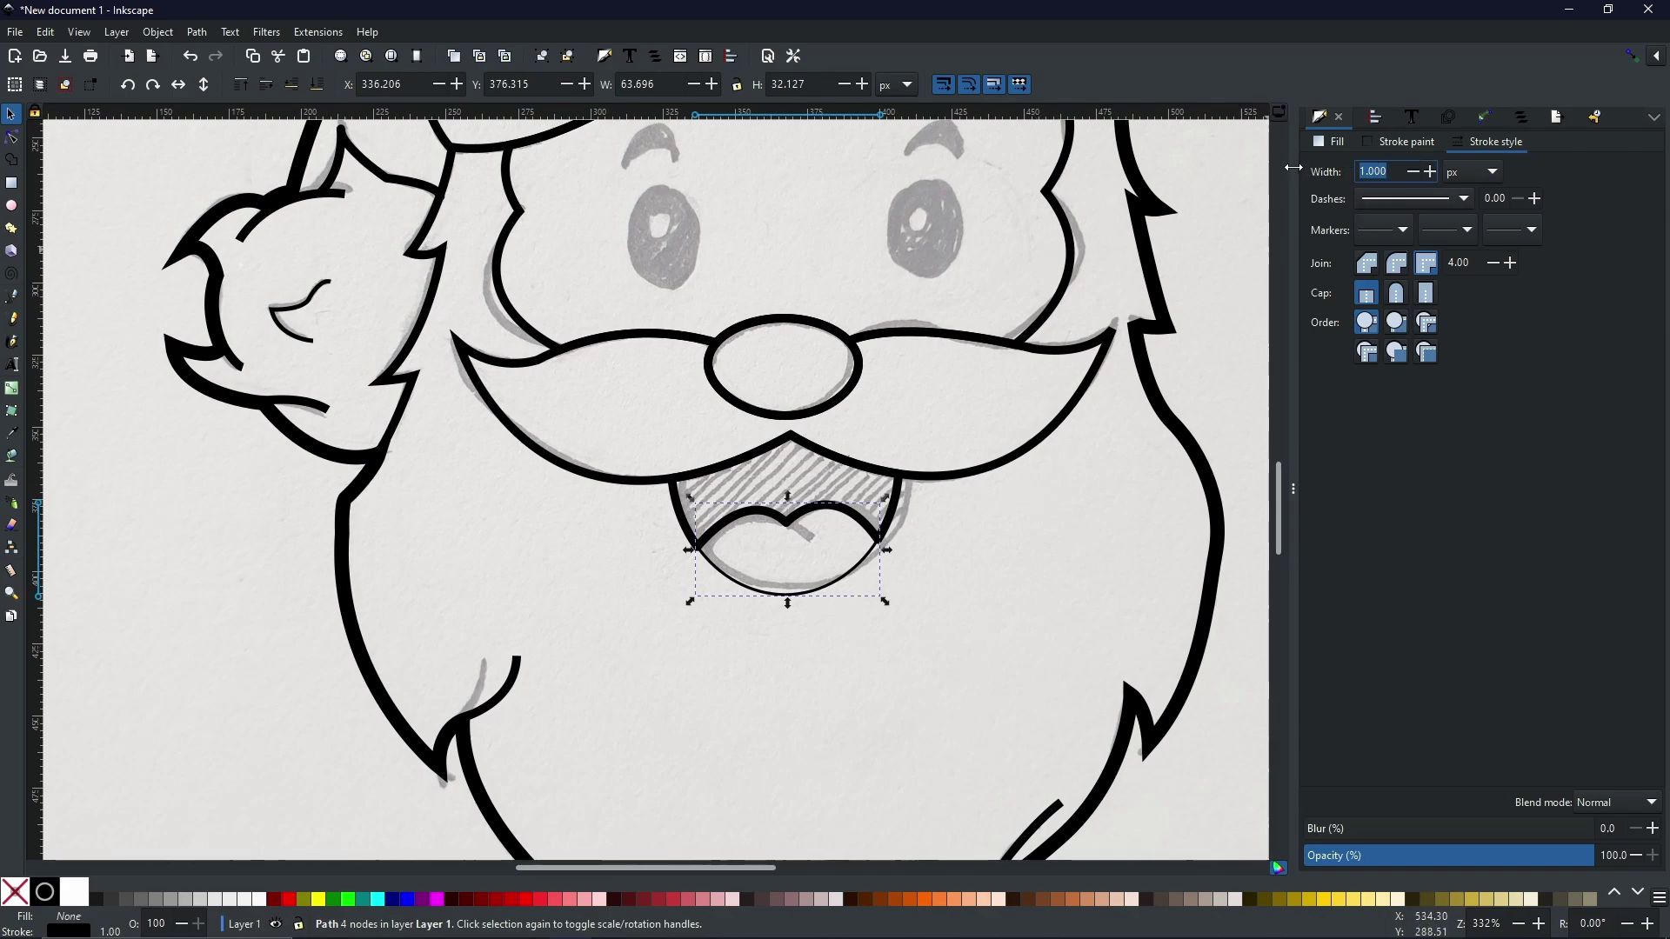
type("3")
key("Return")
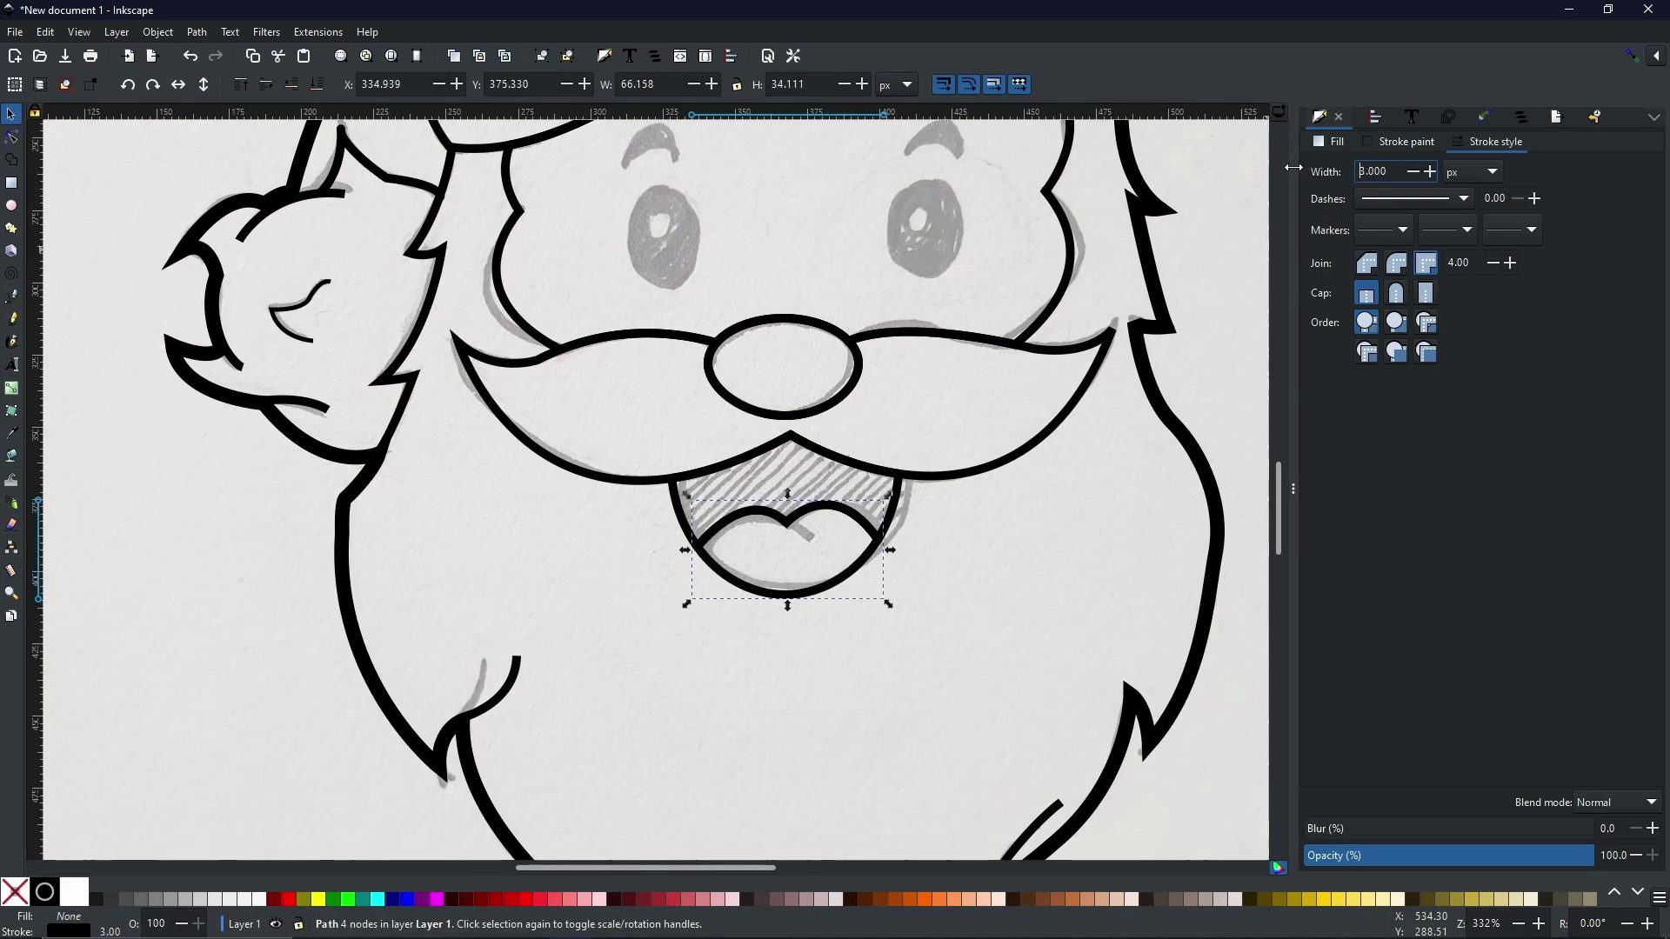
left_click(1010, 550)
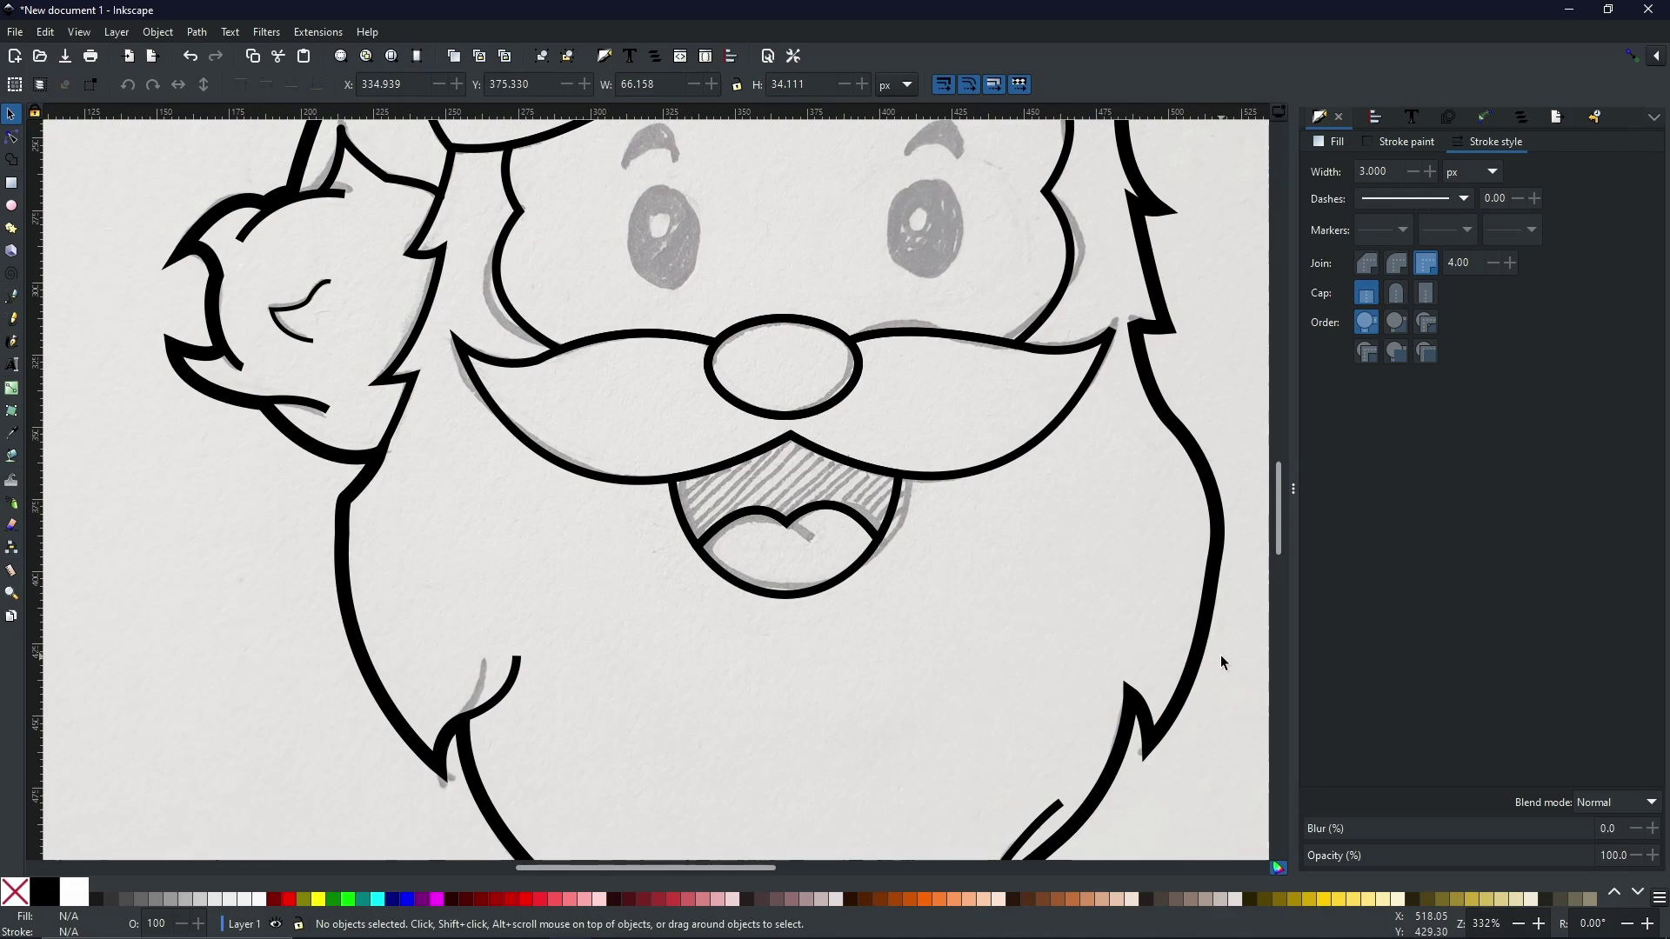
- Undo the tongue's stroke width change and the Shape Builder split of the mouth and tongue
key("ctrl+z")
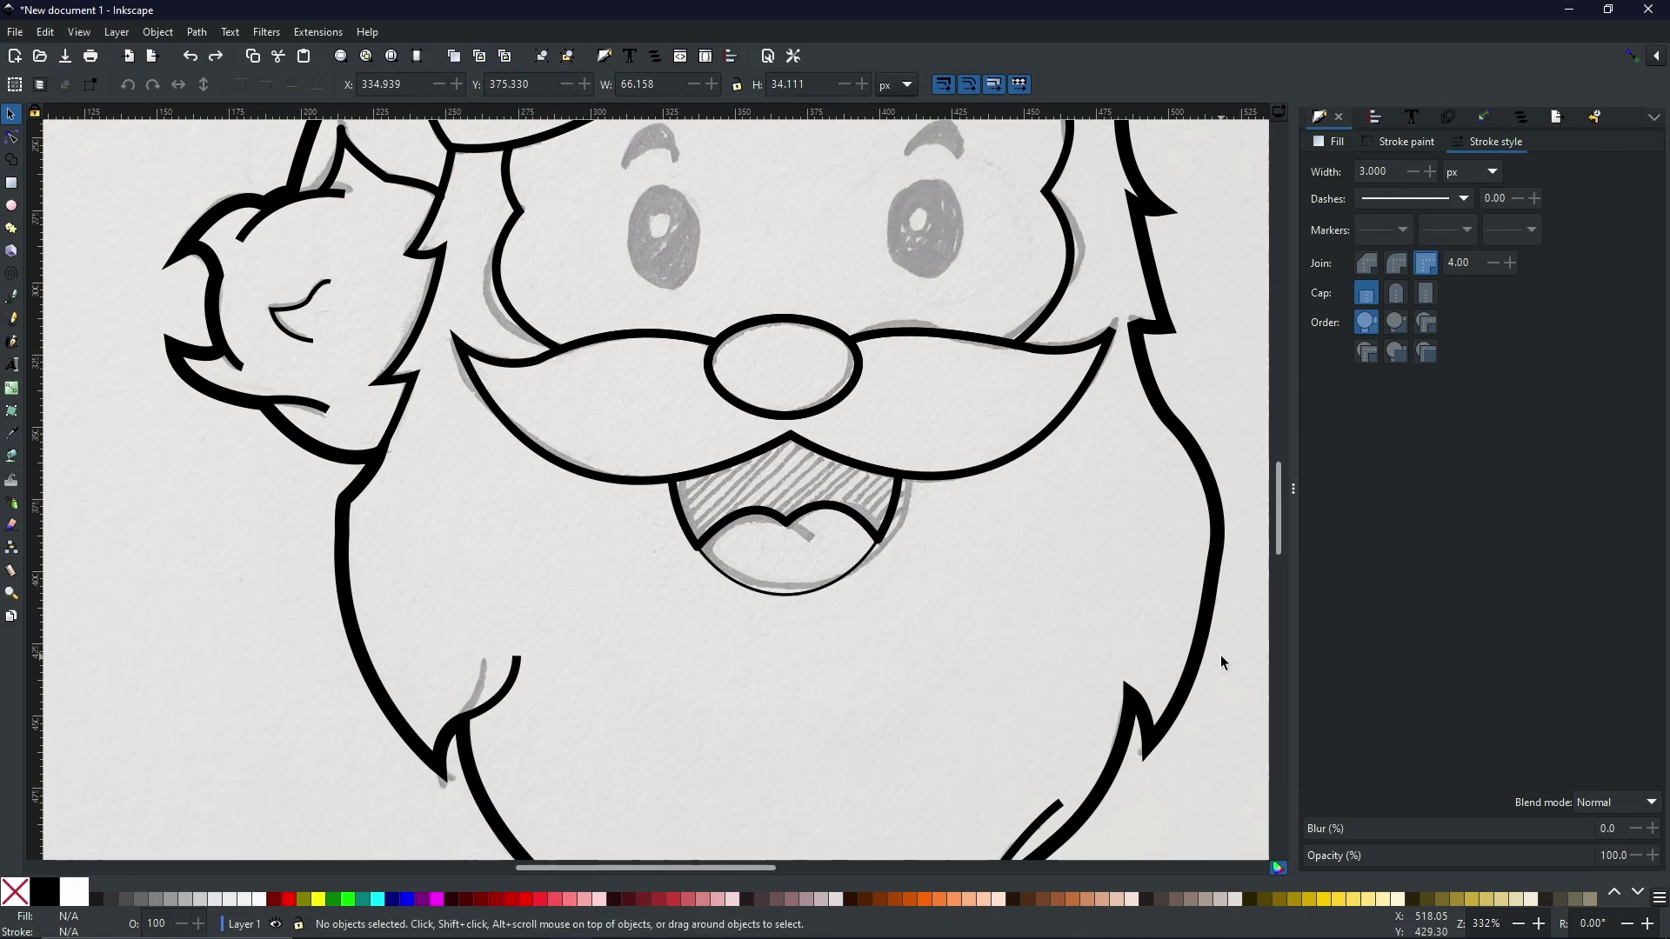
key("ctrl+z")
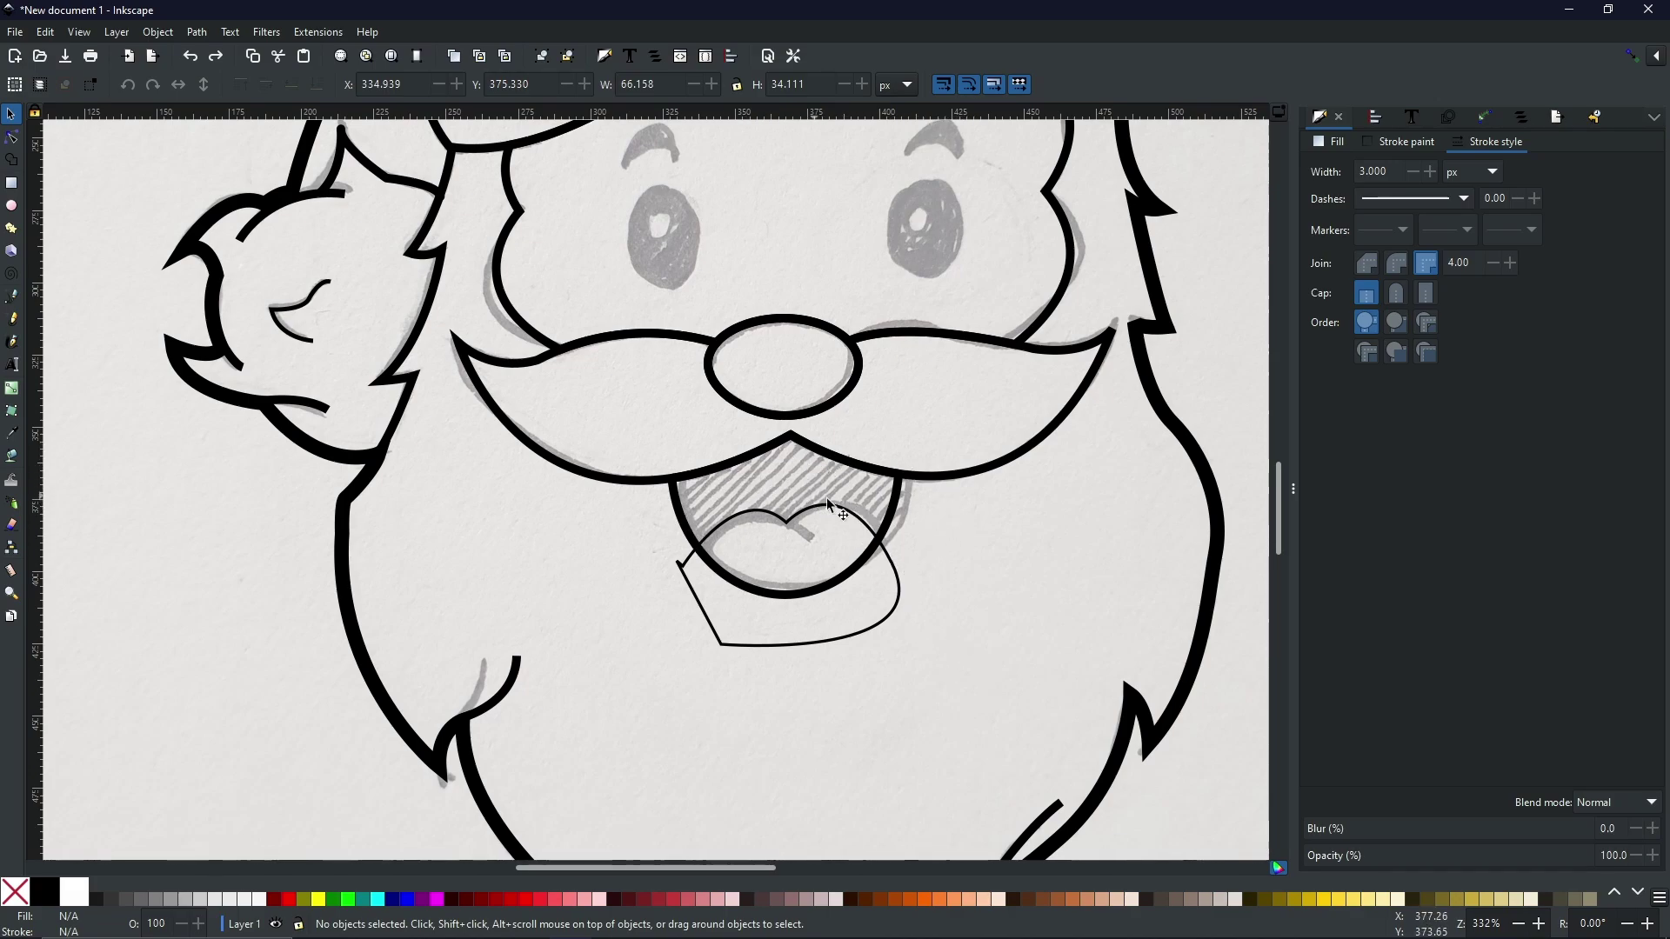
- Duplicate the mouth outline and trim the tongue path to its copy with the Intersection operation
left_click(896, 511)
right_click(896, 509)
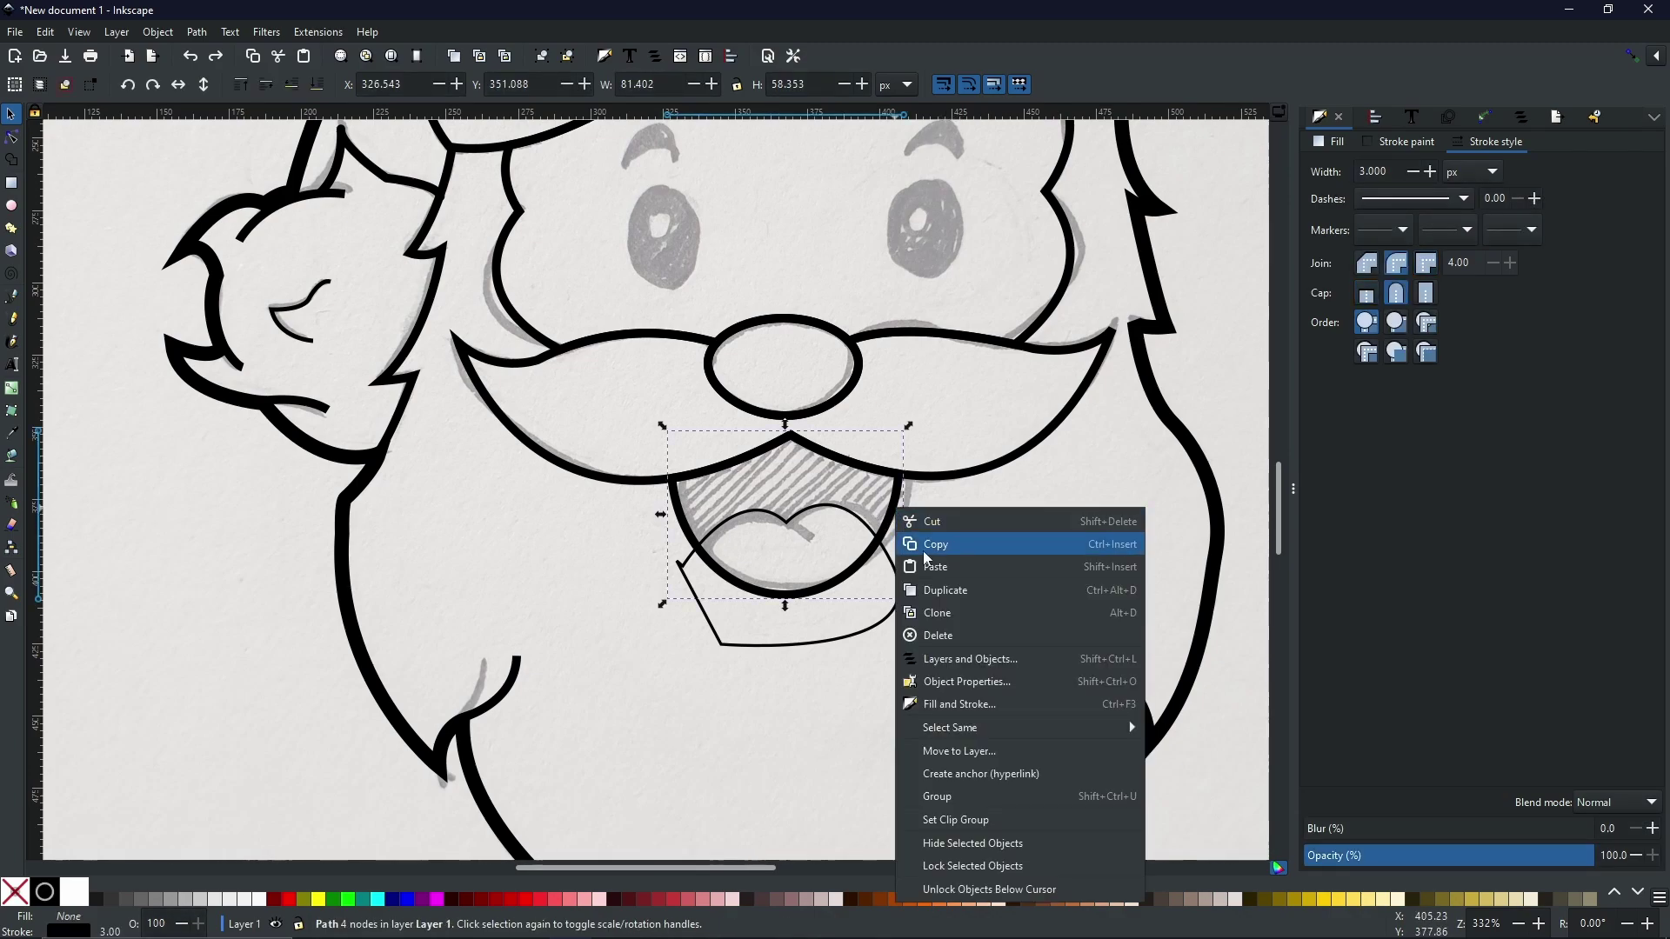
left_click(941, 589)
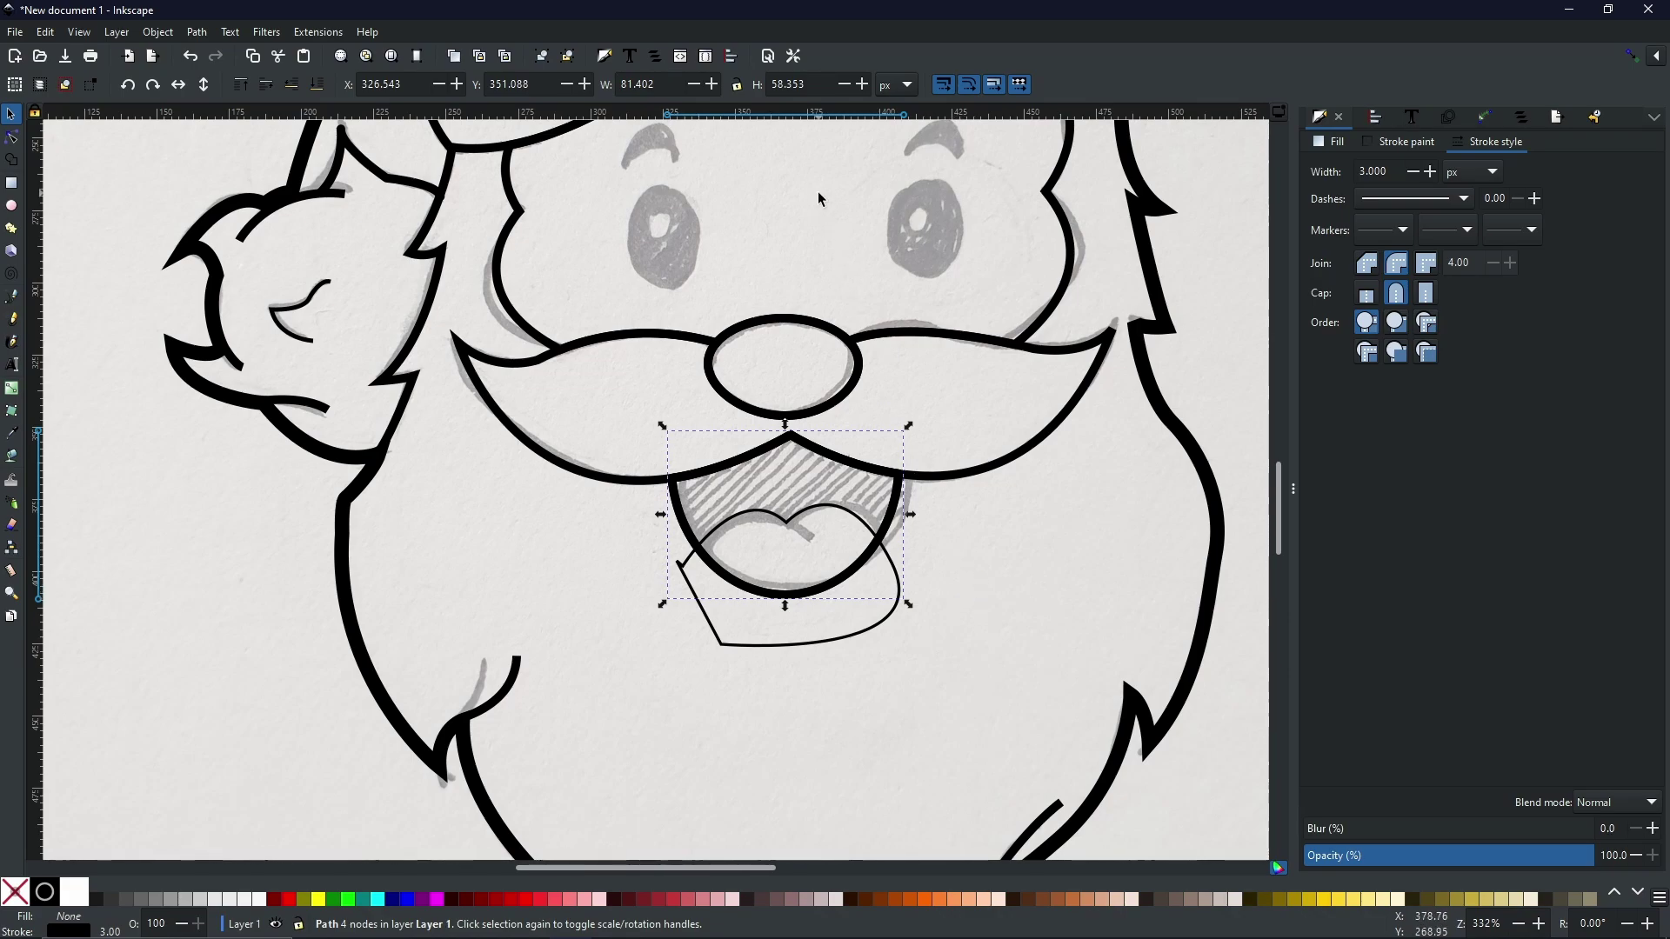
left_click(882, 626, "shift")
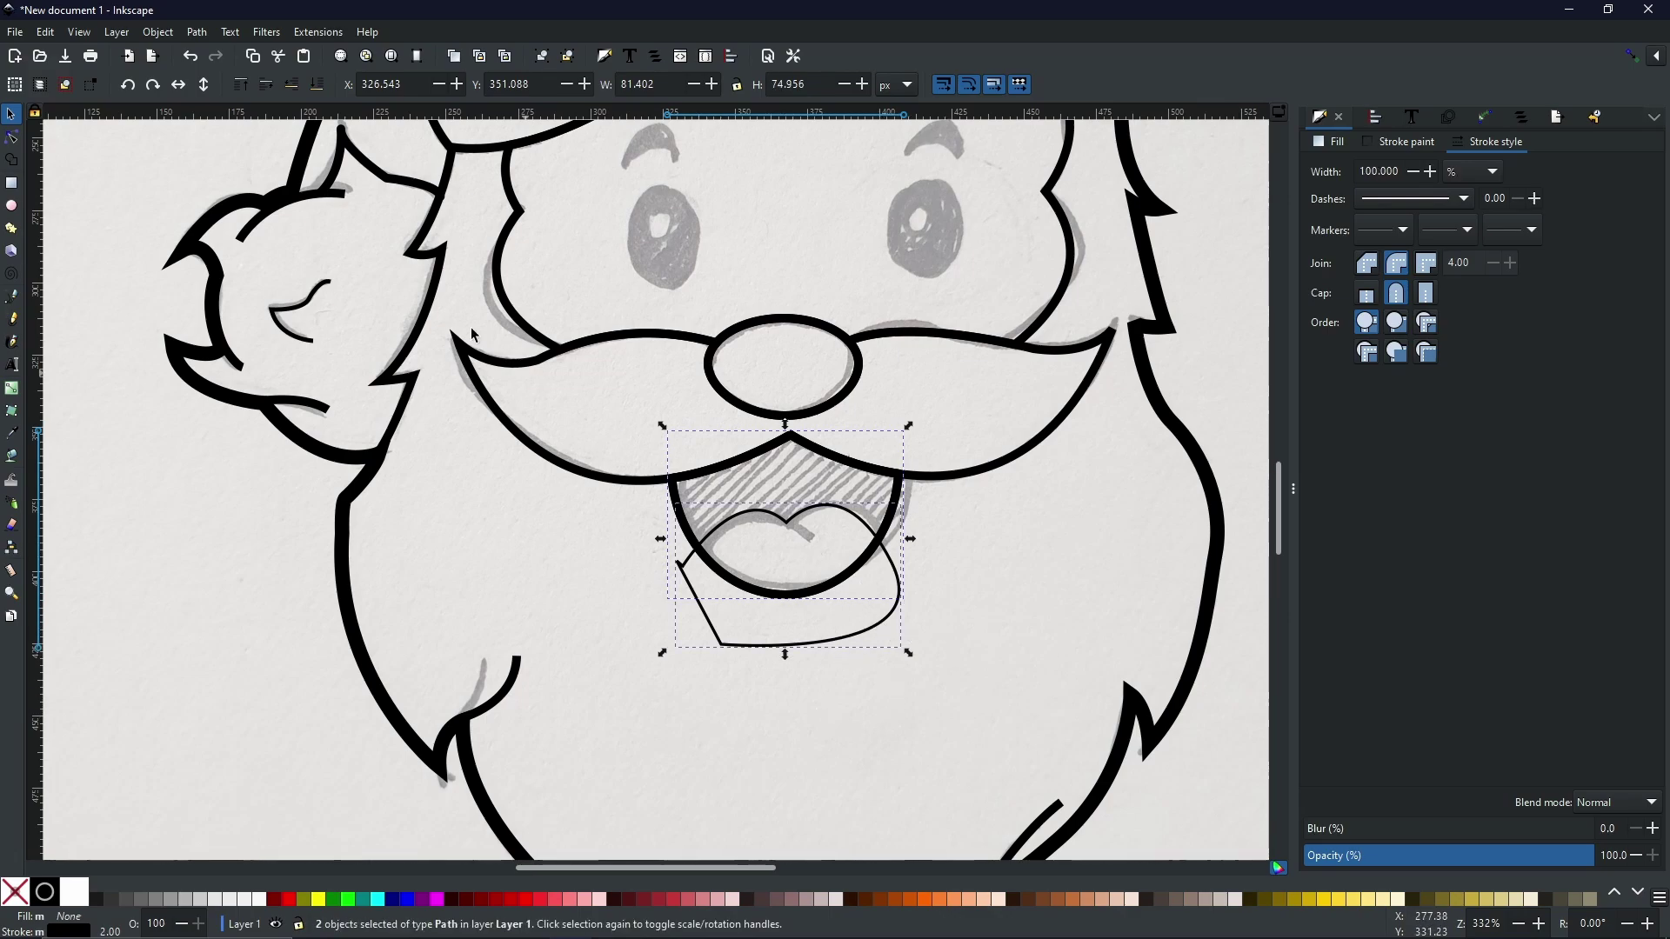
left_click(197, 32)
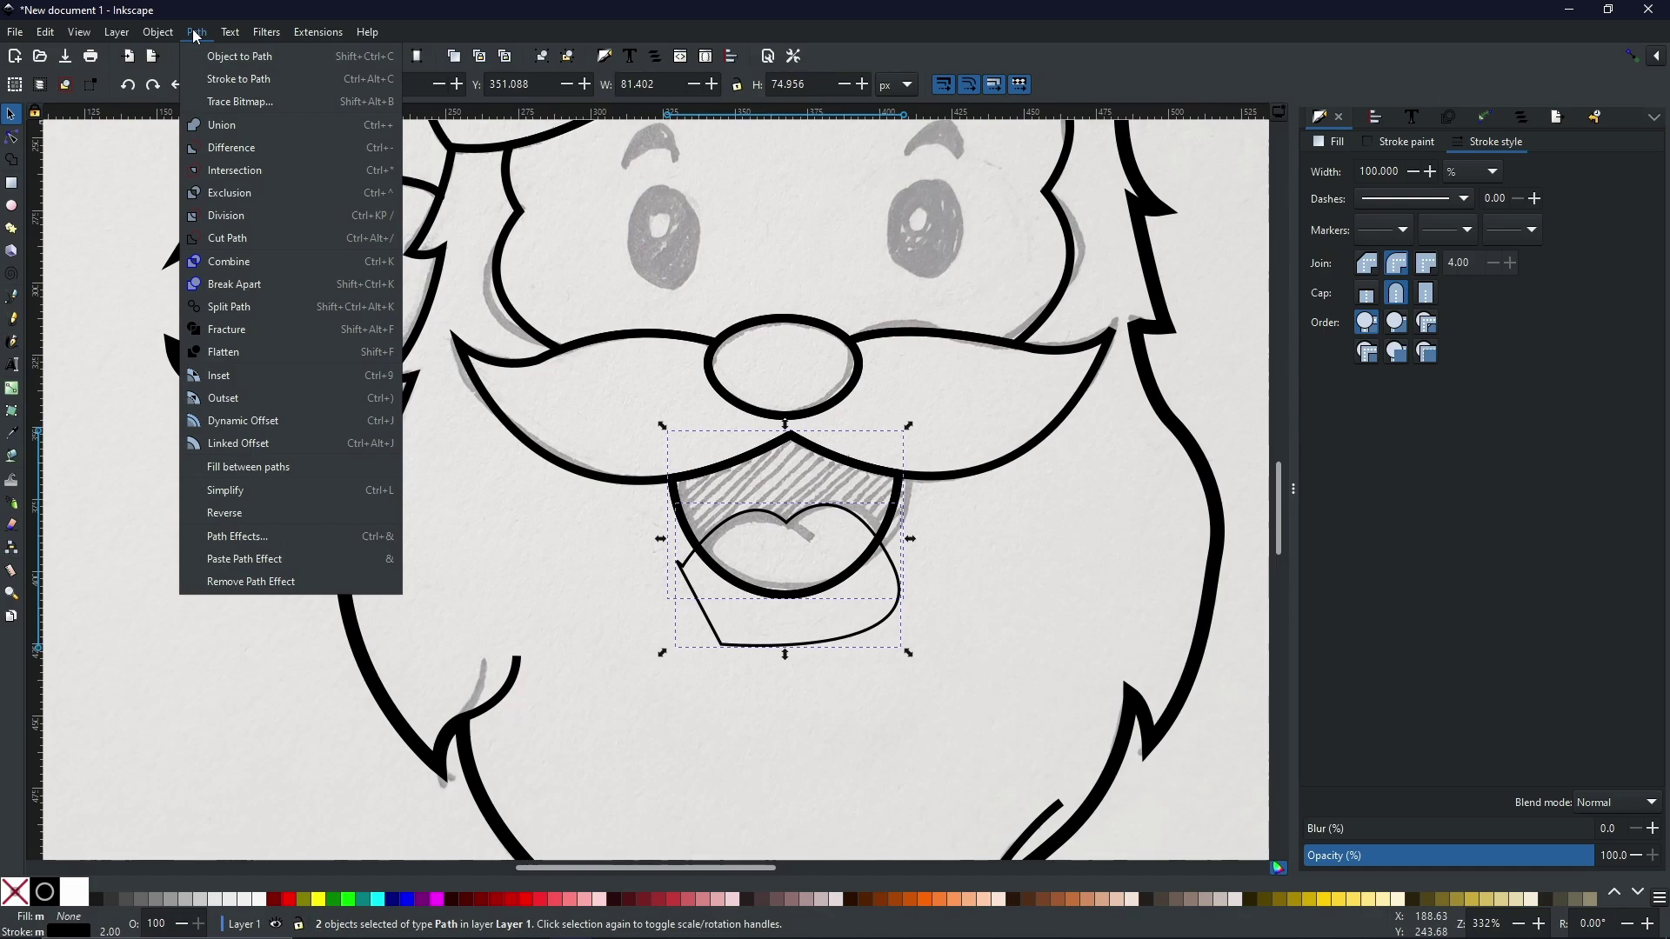
left_click(219, 165)
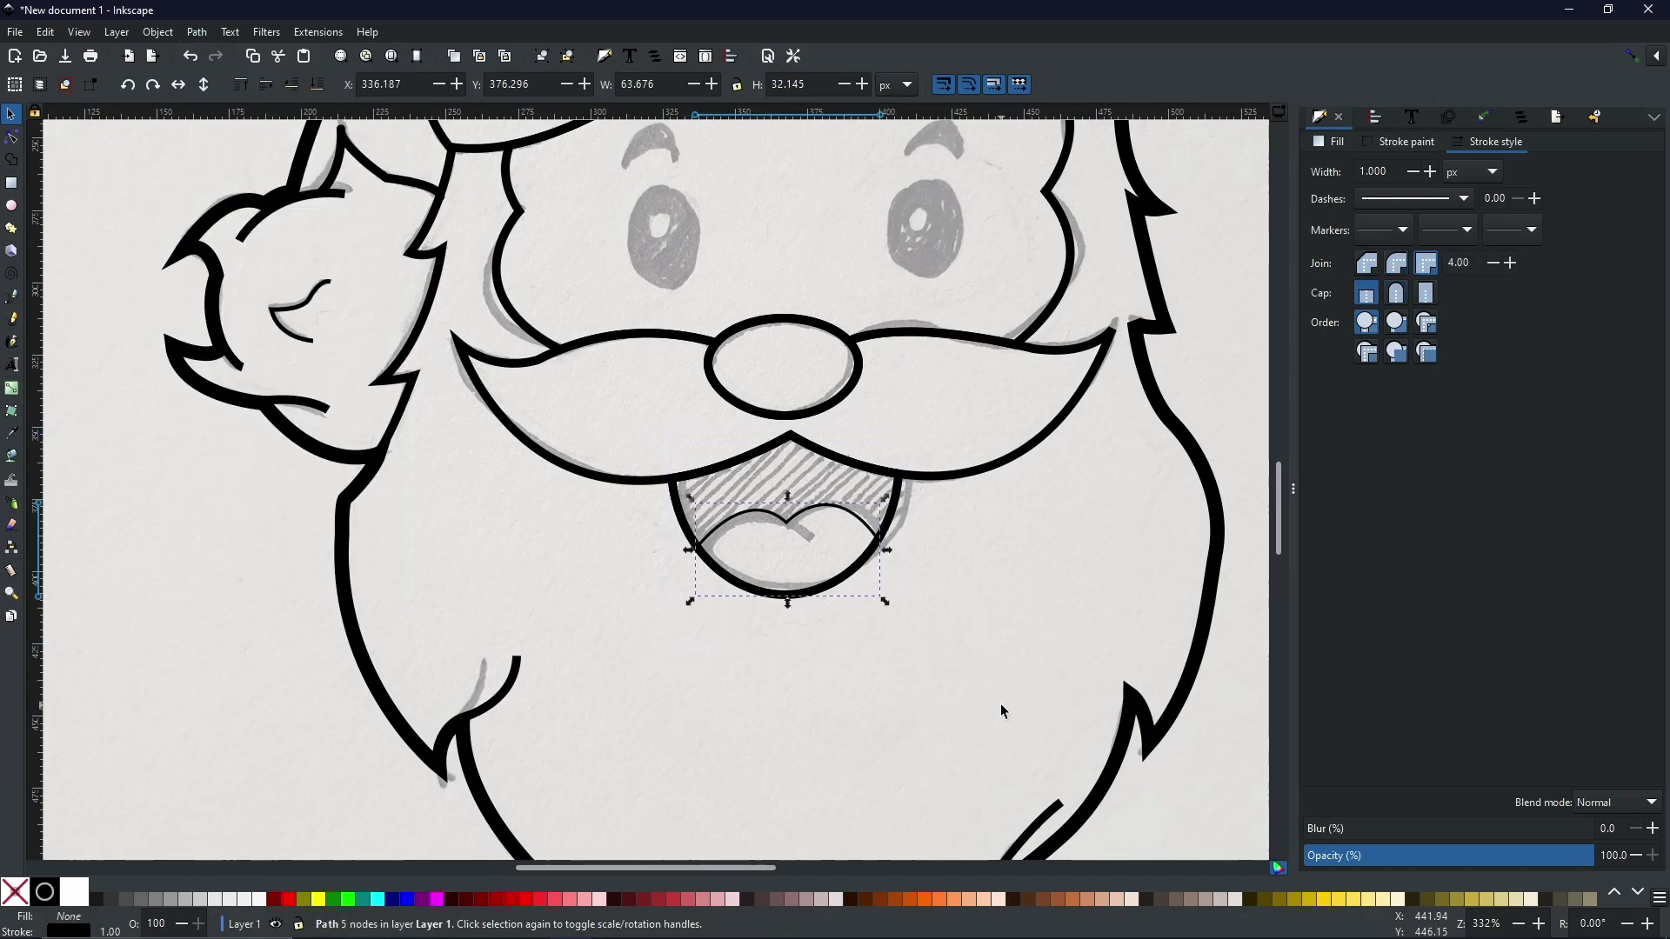
- Move the trimmed tongue out of the mouth and fill the mouth shape with black
left_click_drag(817, 524, 559, 544)
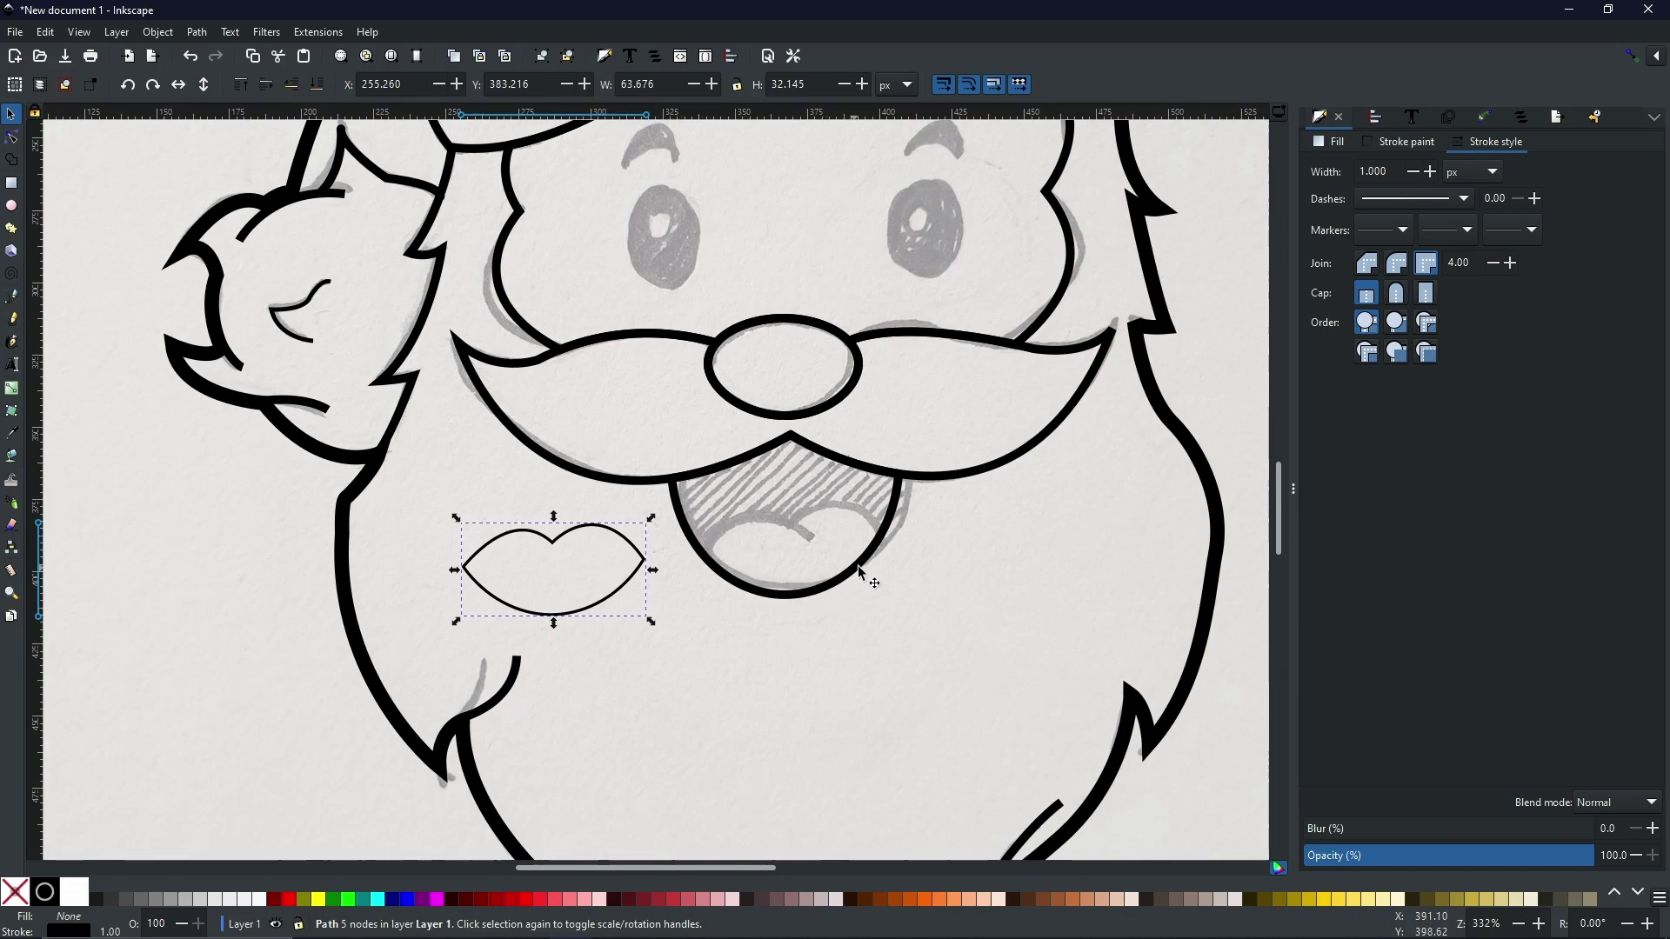
left_click(889, 527)
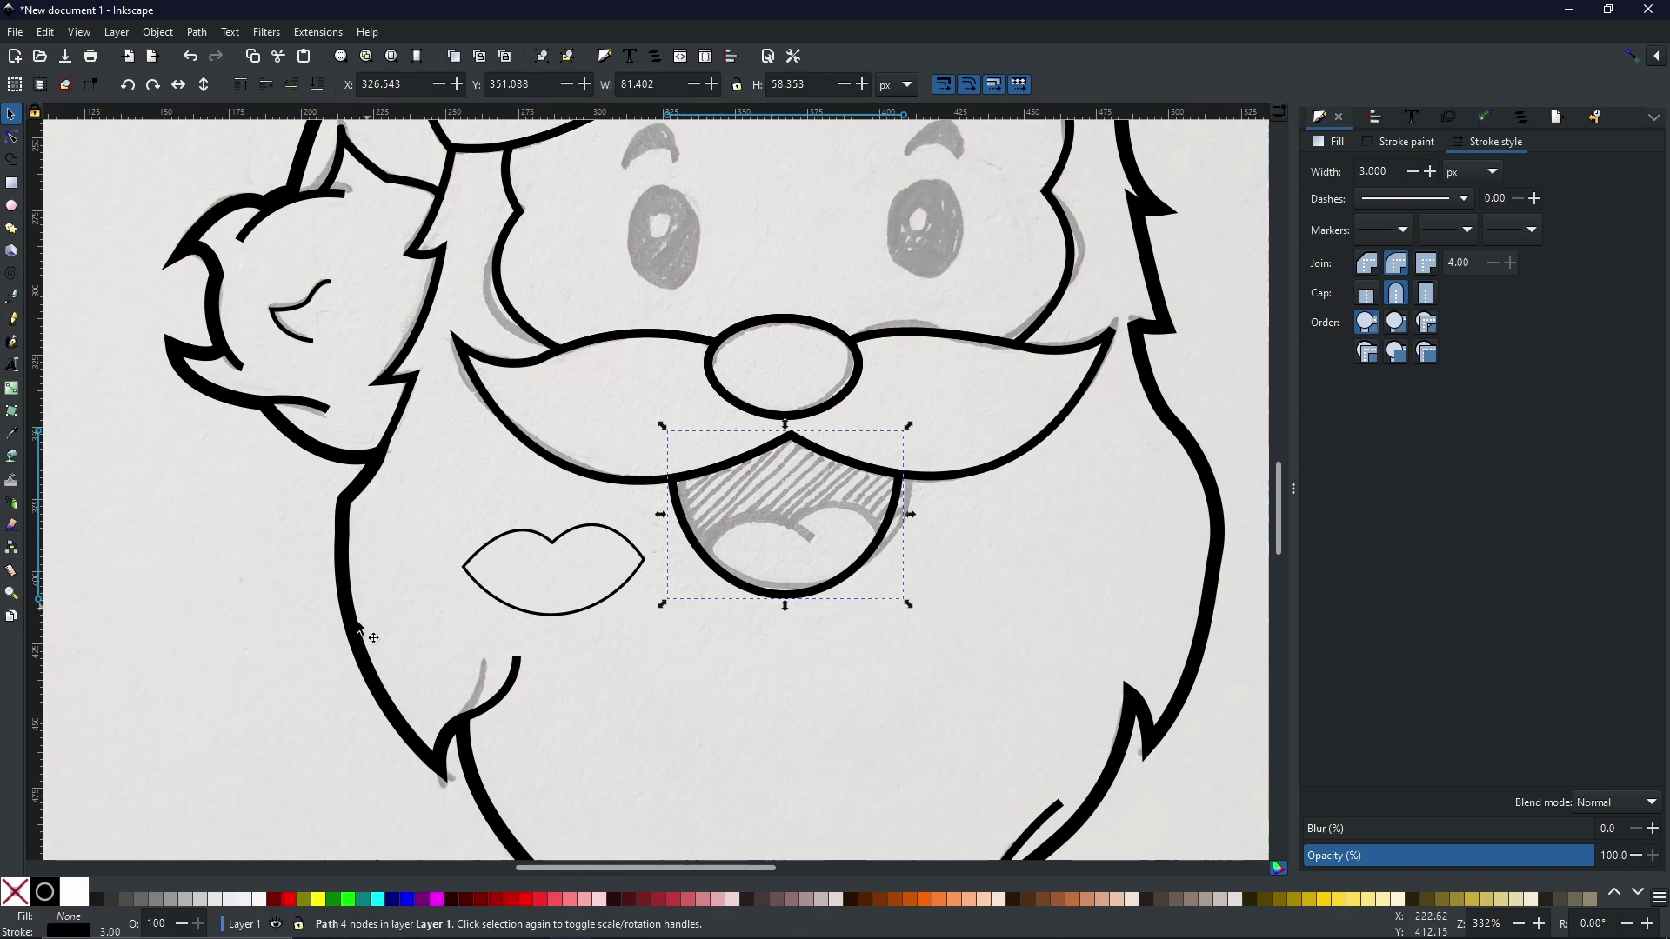
left_click(45, 894)
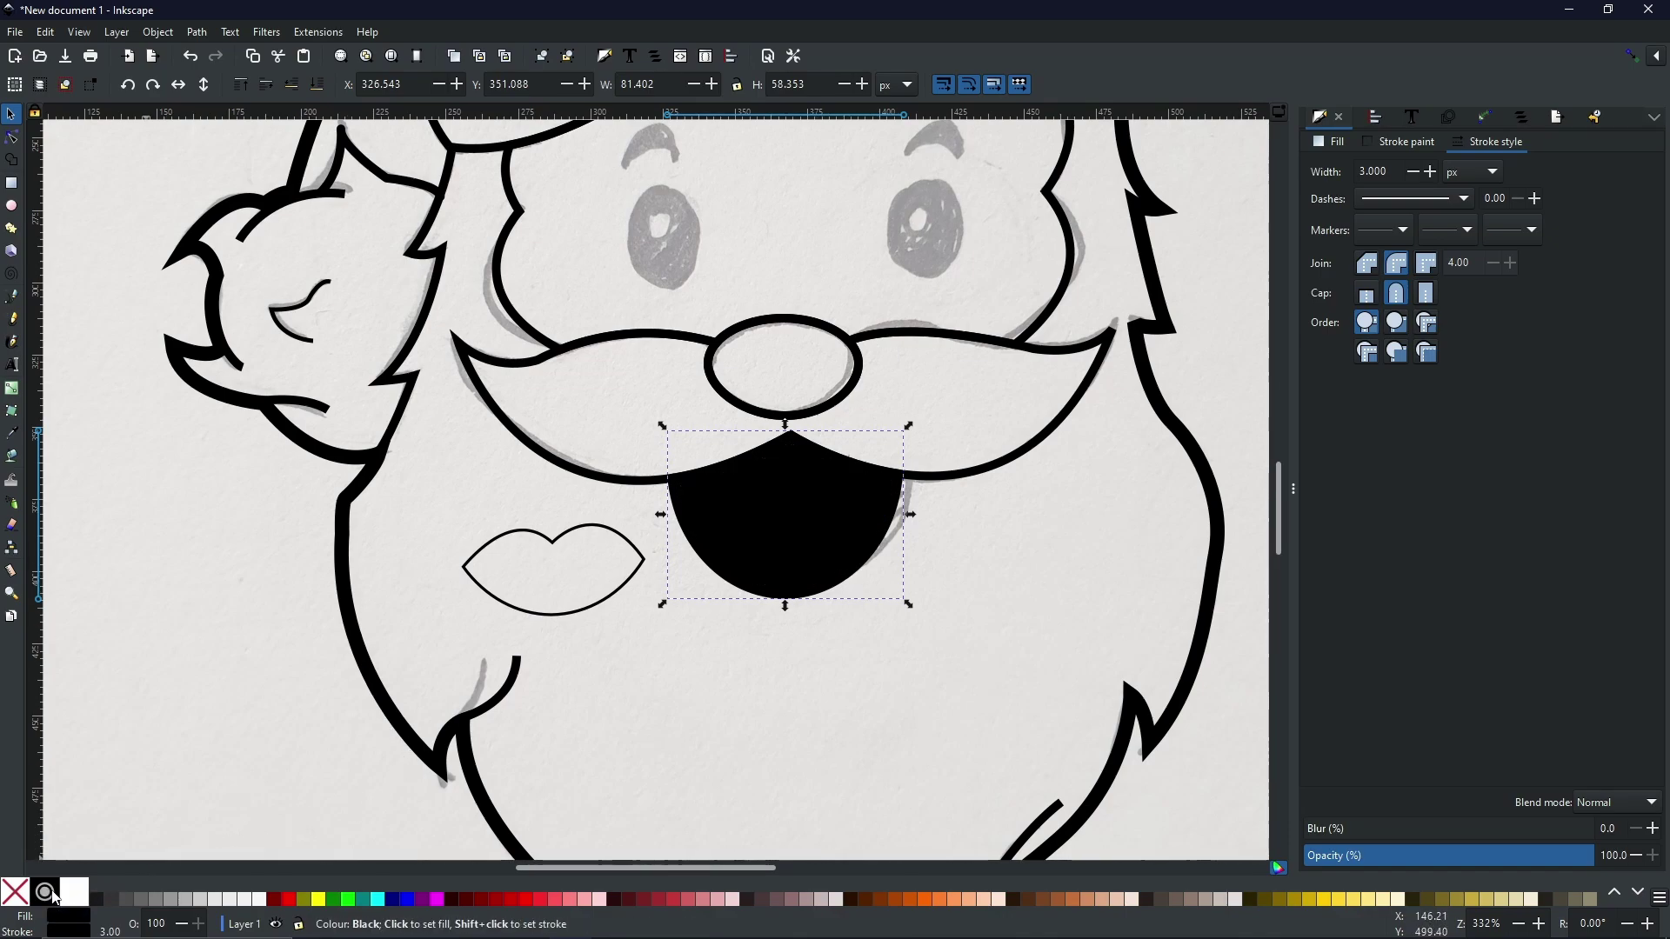
- Fill the tongue with red and place it back over the lower part of the black mouth
left_click(550, 544)
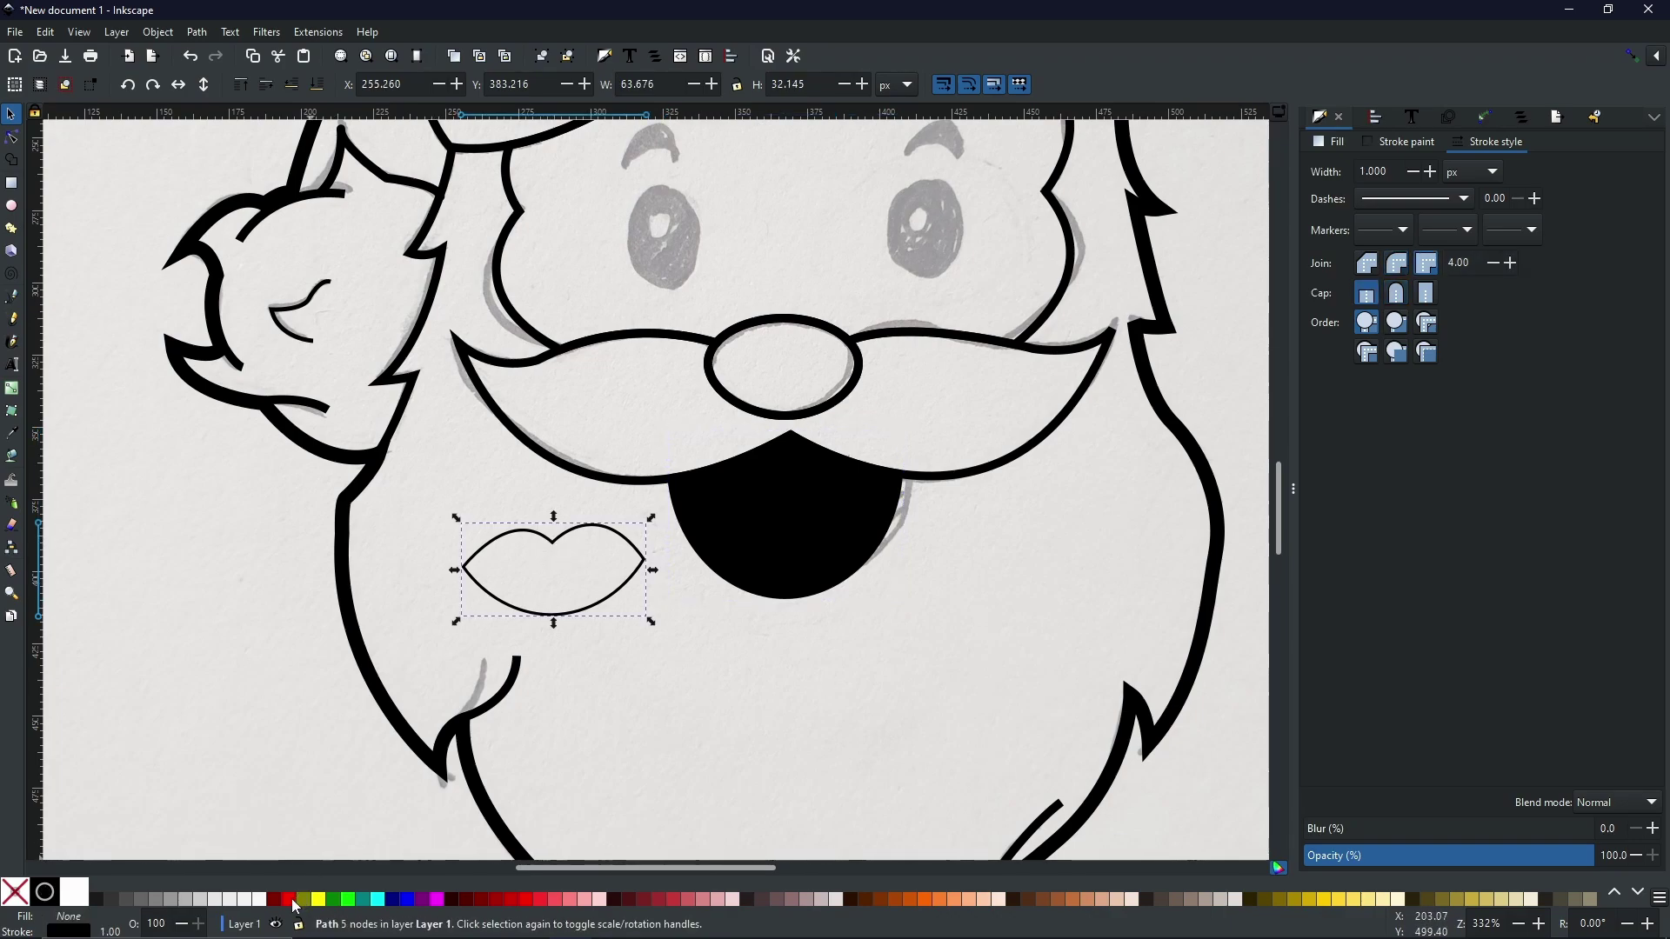
left_click(291, 901)
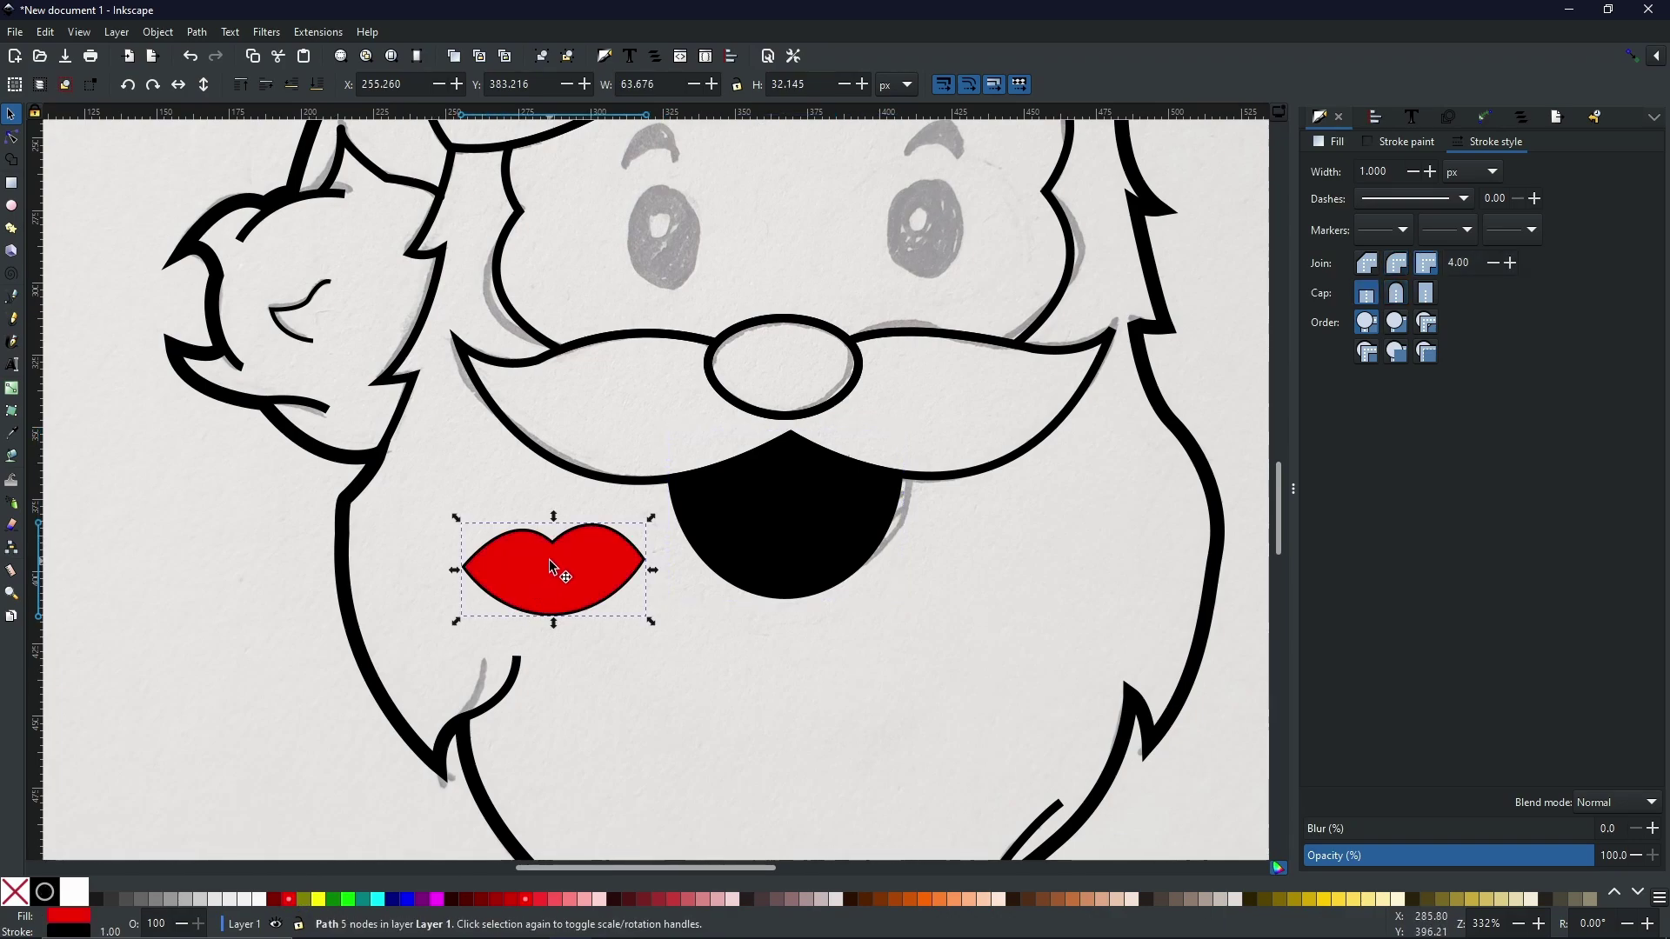
left_click_drag(548, 567, 782, 550)
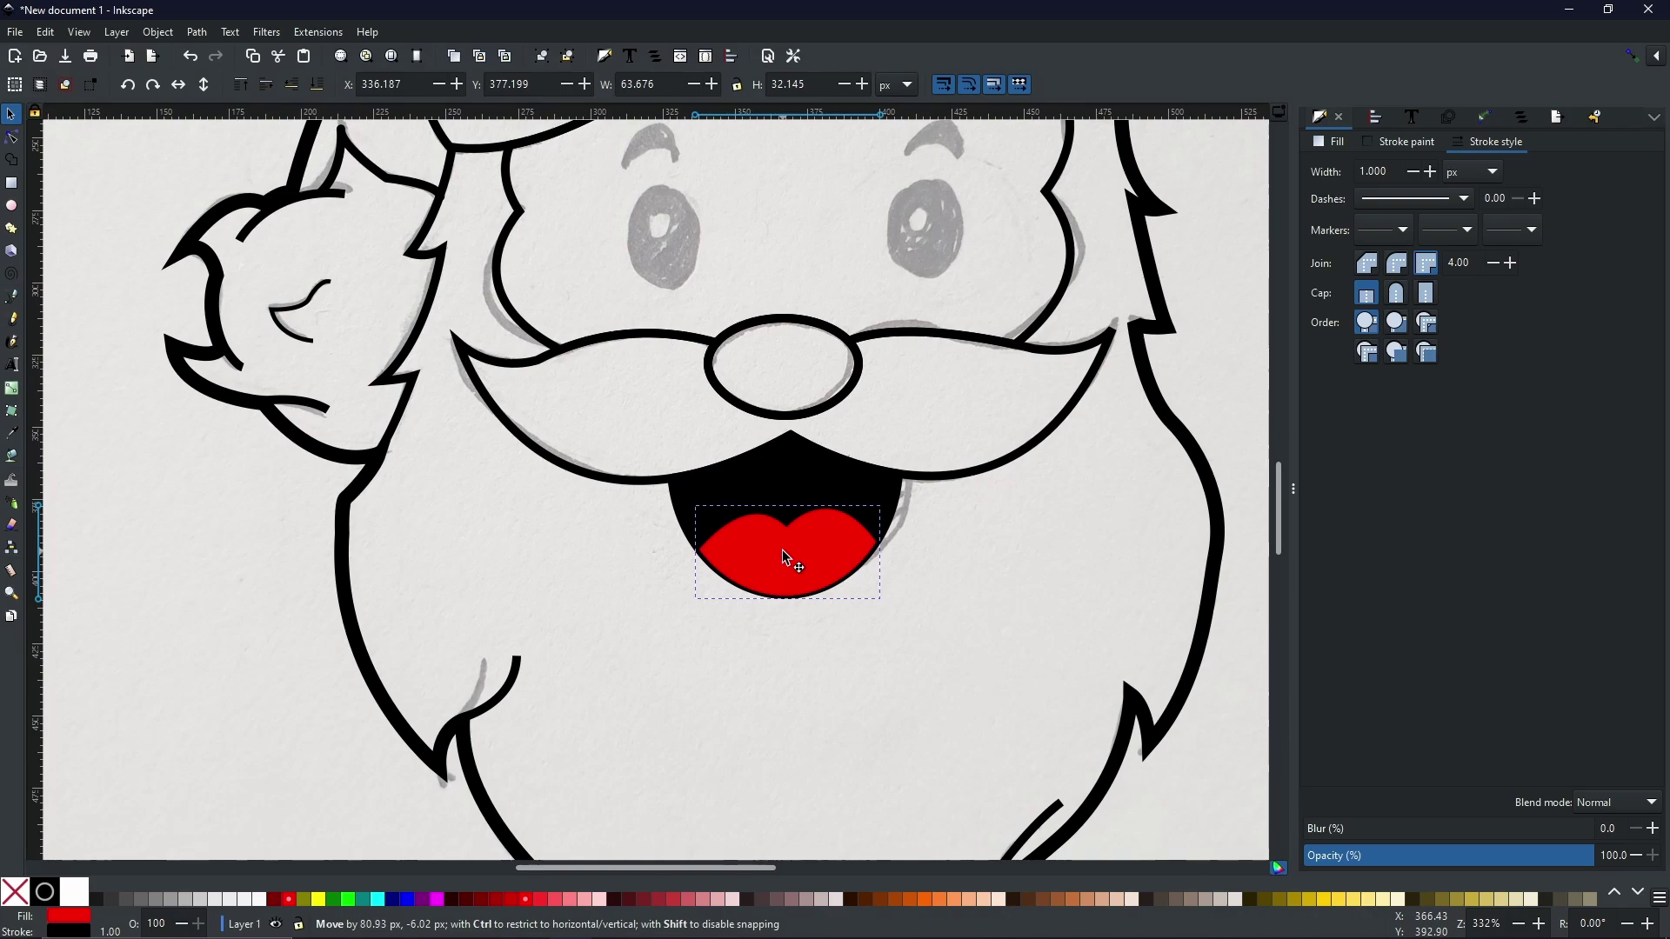
- Move the red tongue to the empty area below the mouth and remove its stroke
left_click_drag(782, 551, 712, 665)
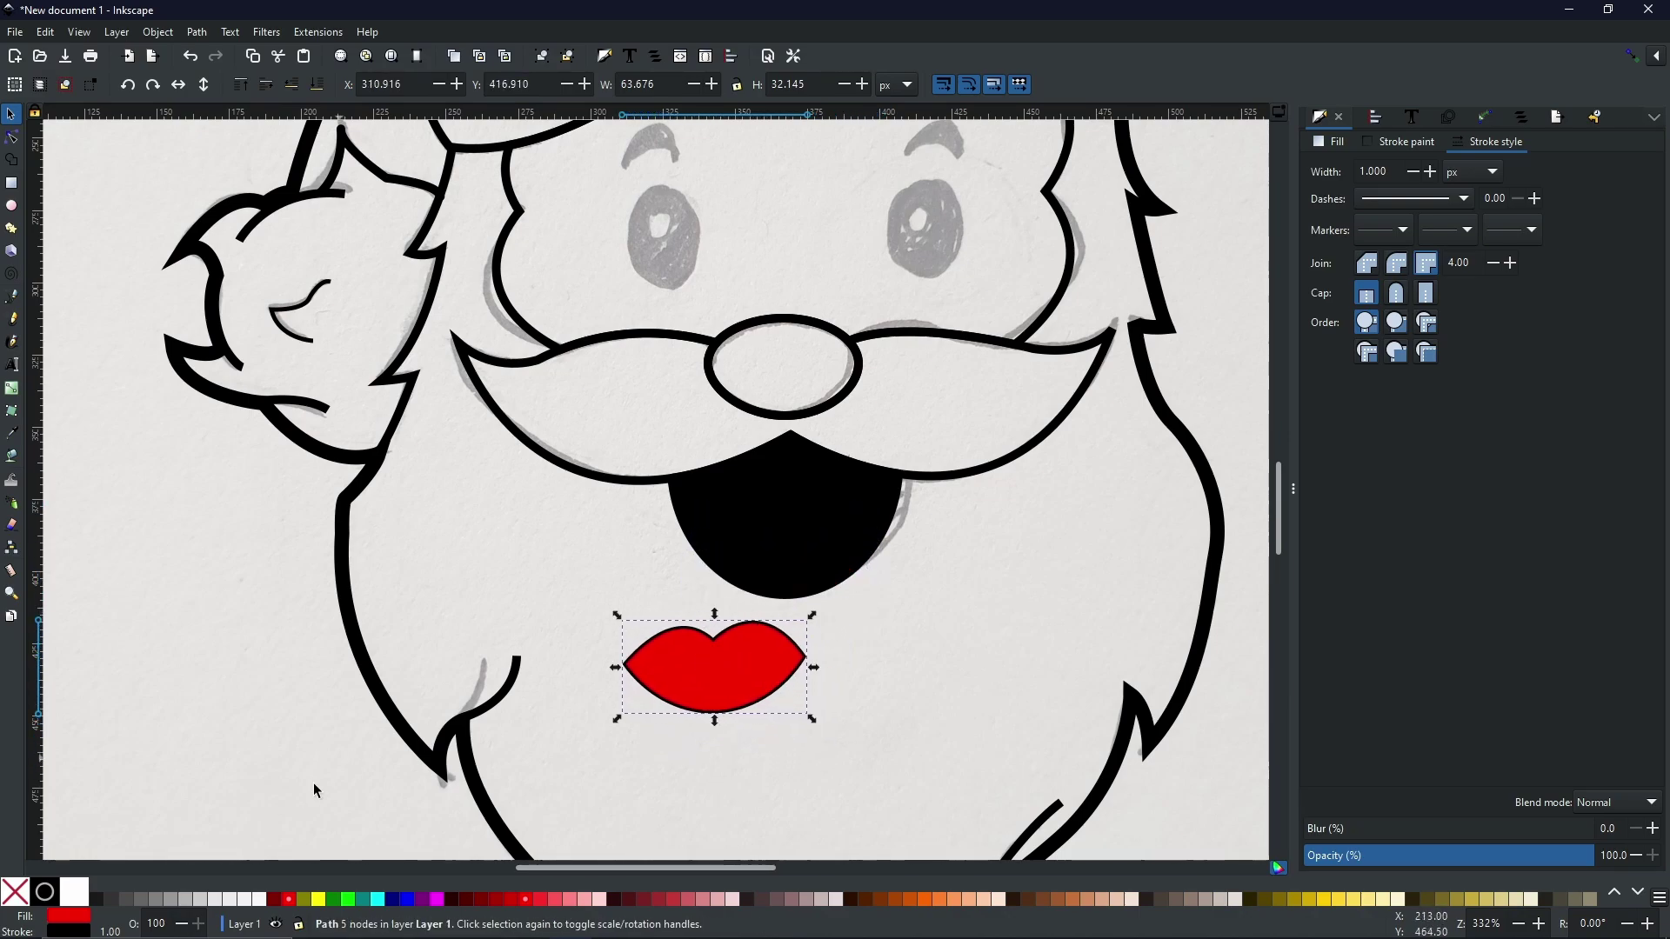
left_click(14, 904, "shift")
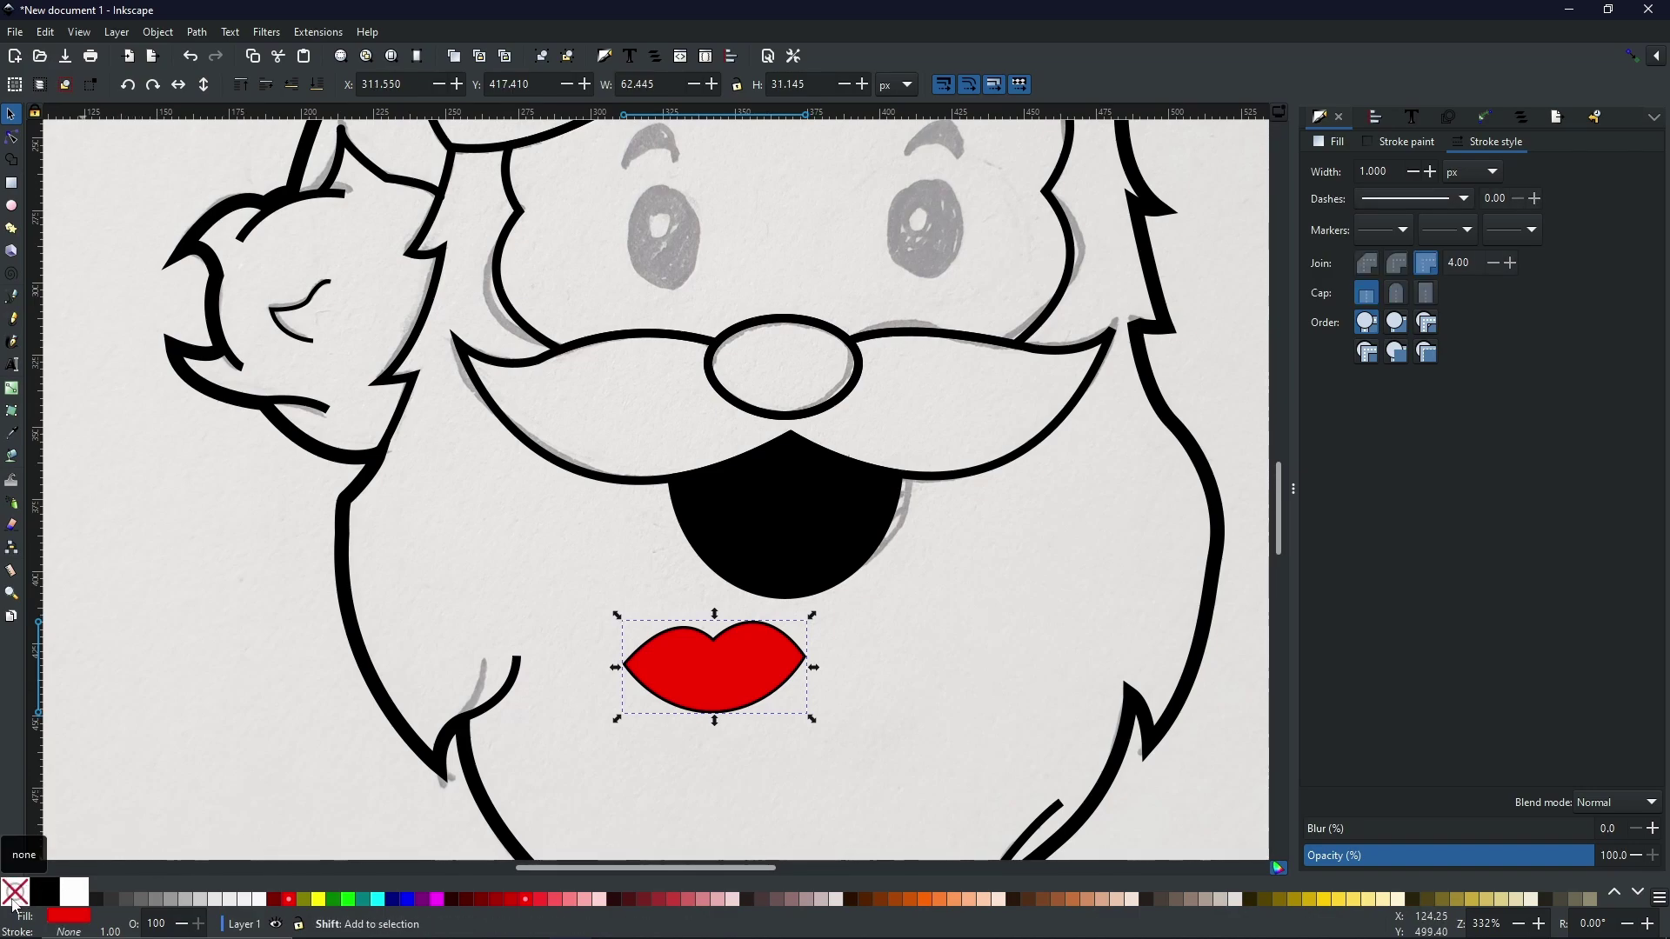
left_click(699, 700)
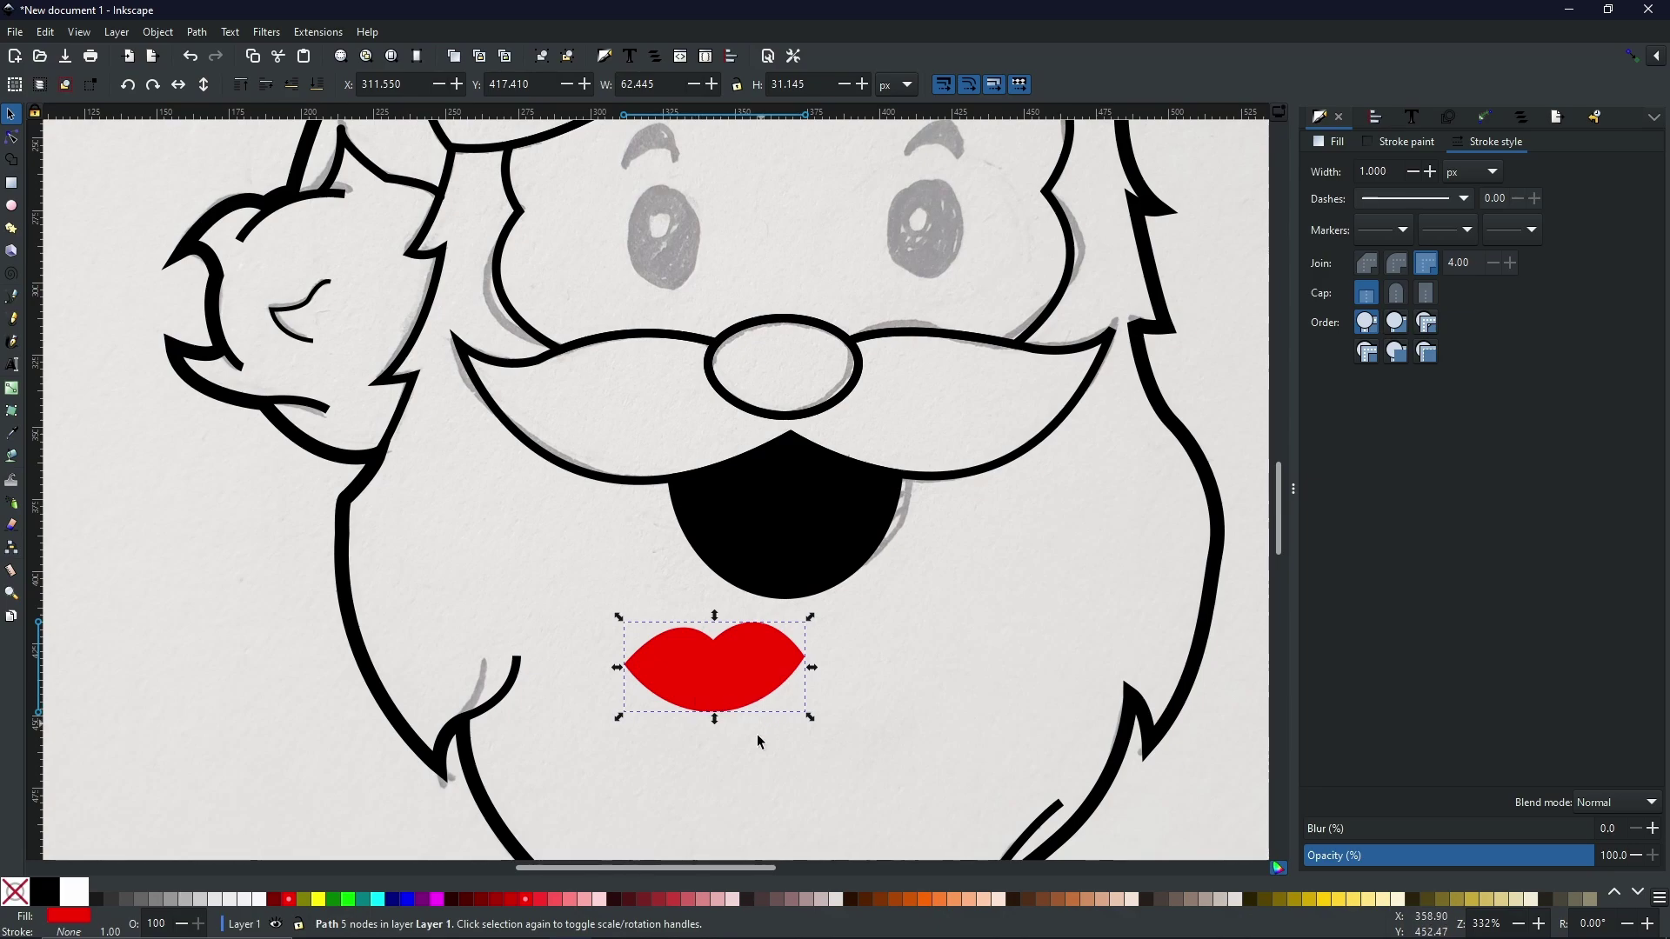
left_click_drag(727, 689, 694, 434)
scroll(792, 685, "up", 4)
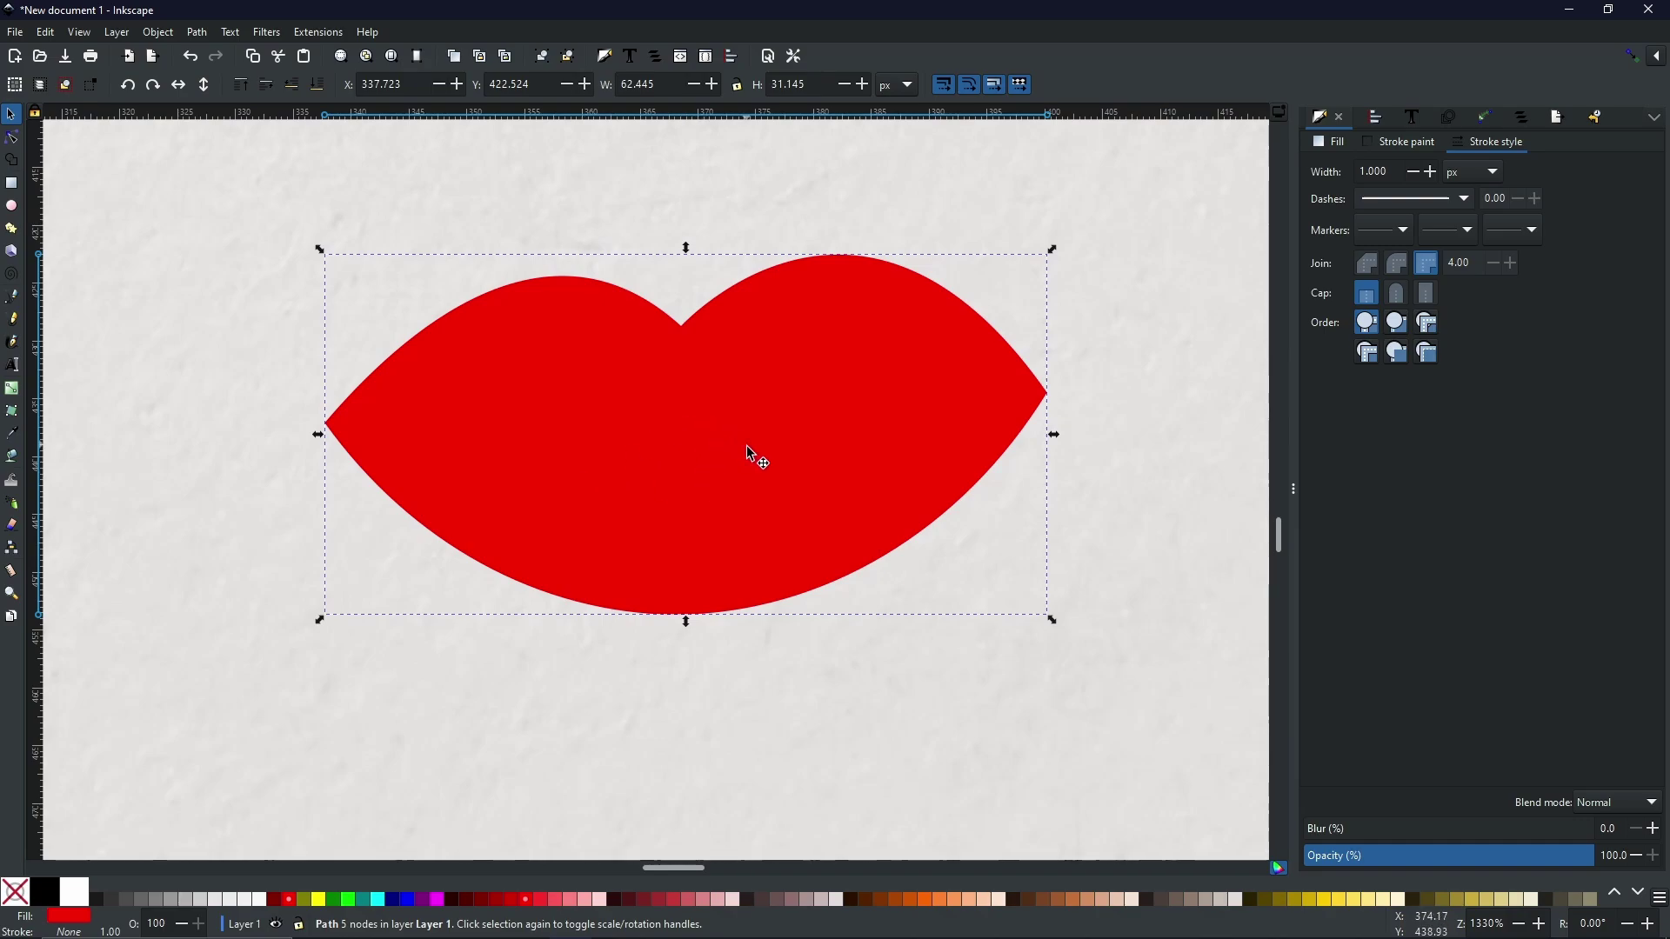
- Enable snapping and draw a small closed wedge with the Pen tool from the tongue's upper cleft into the tongue
left_click(10, 298)
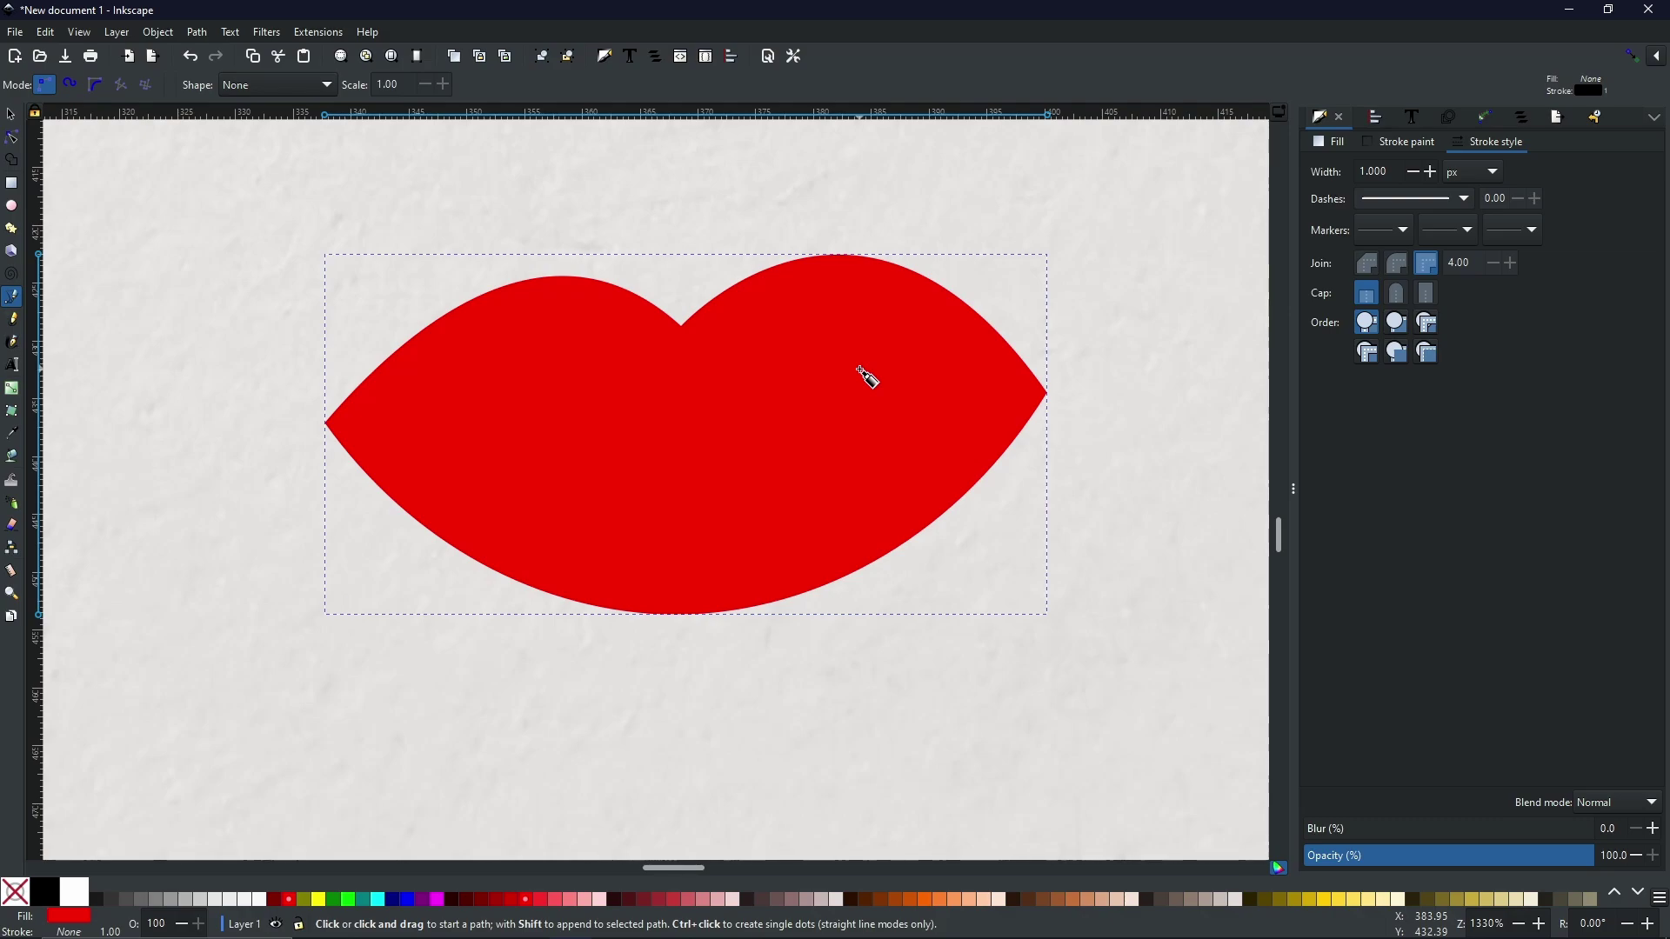
left_click(1633, 58)
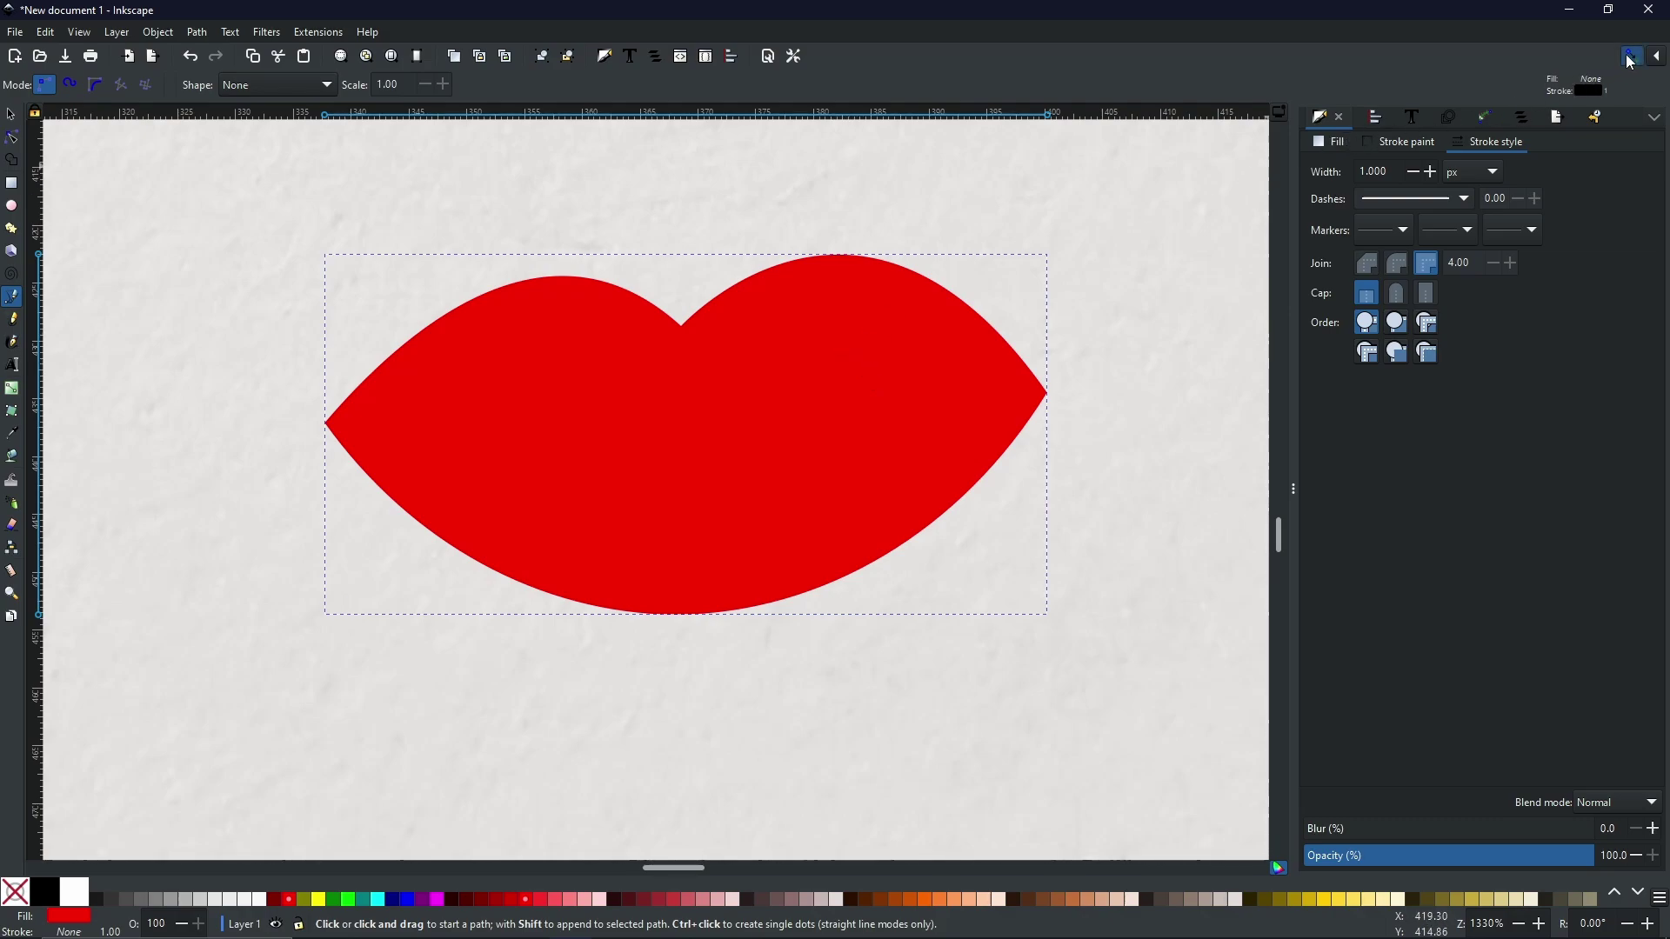
left_click(684, 329)
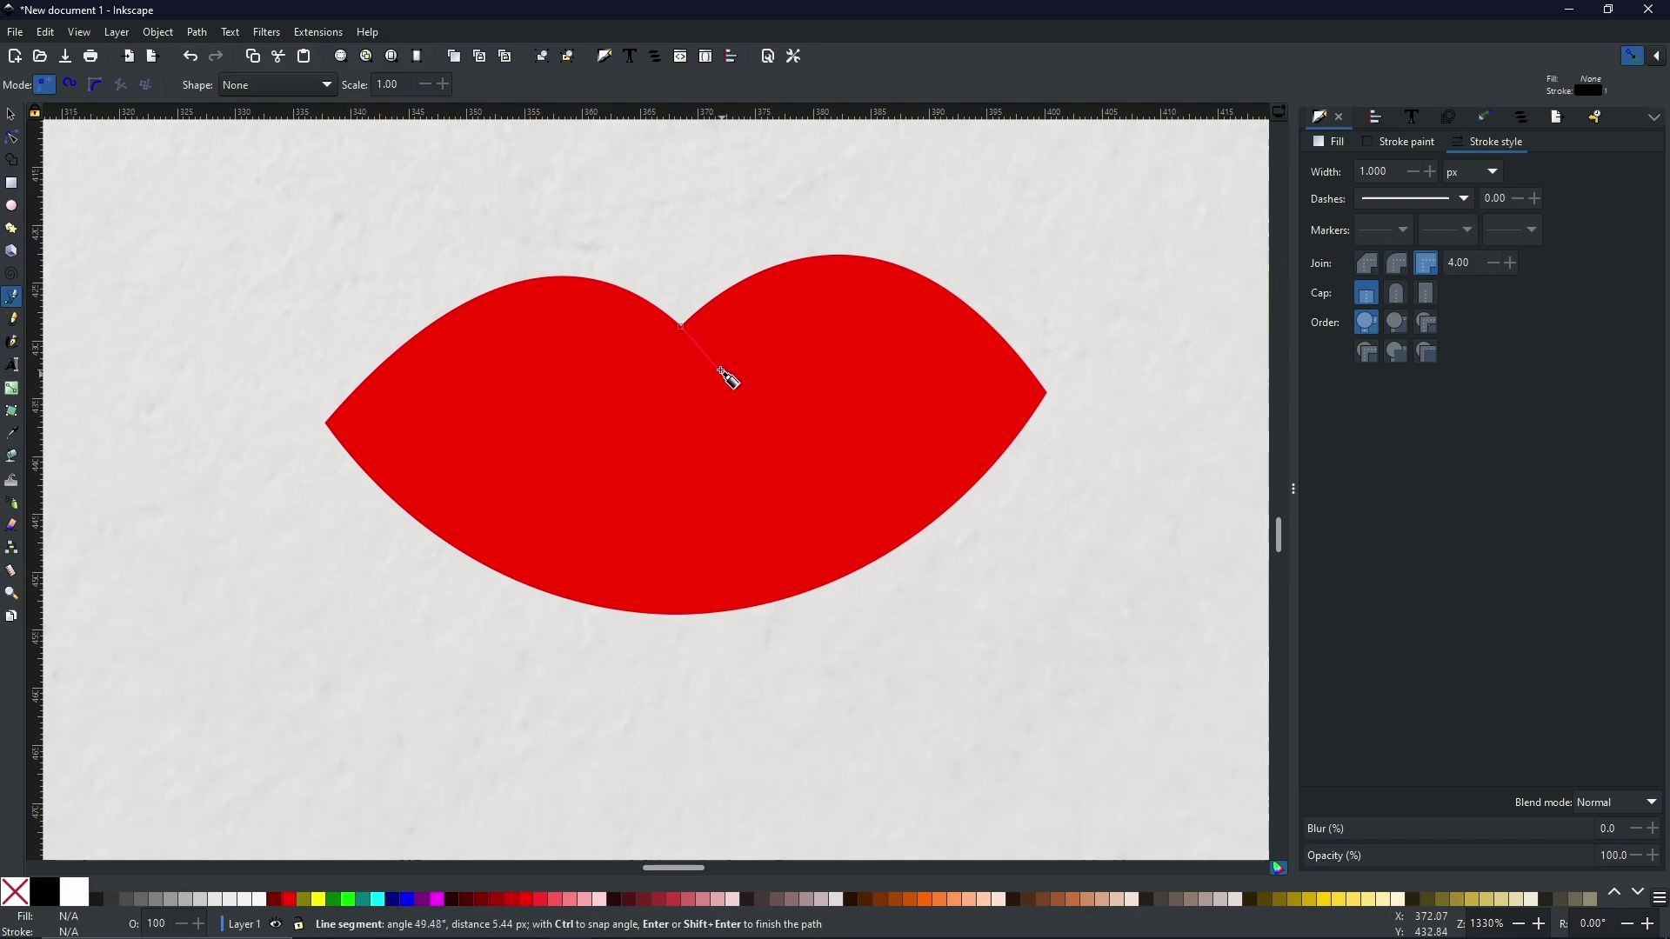
left_click_drag(715, 356, 725, 373)
key("Return")
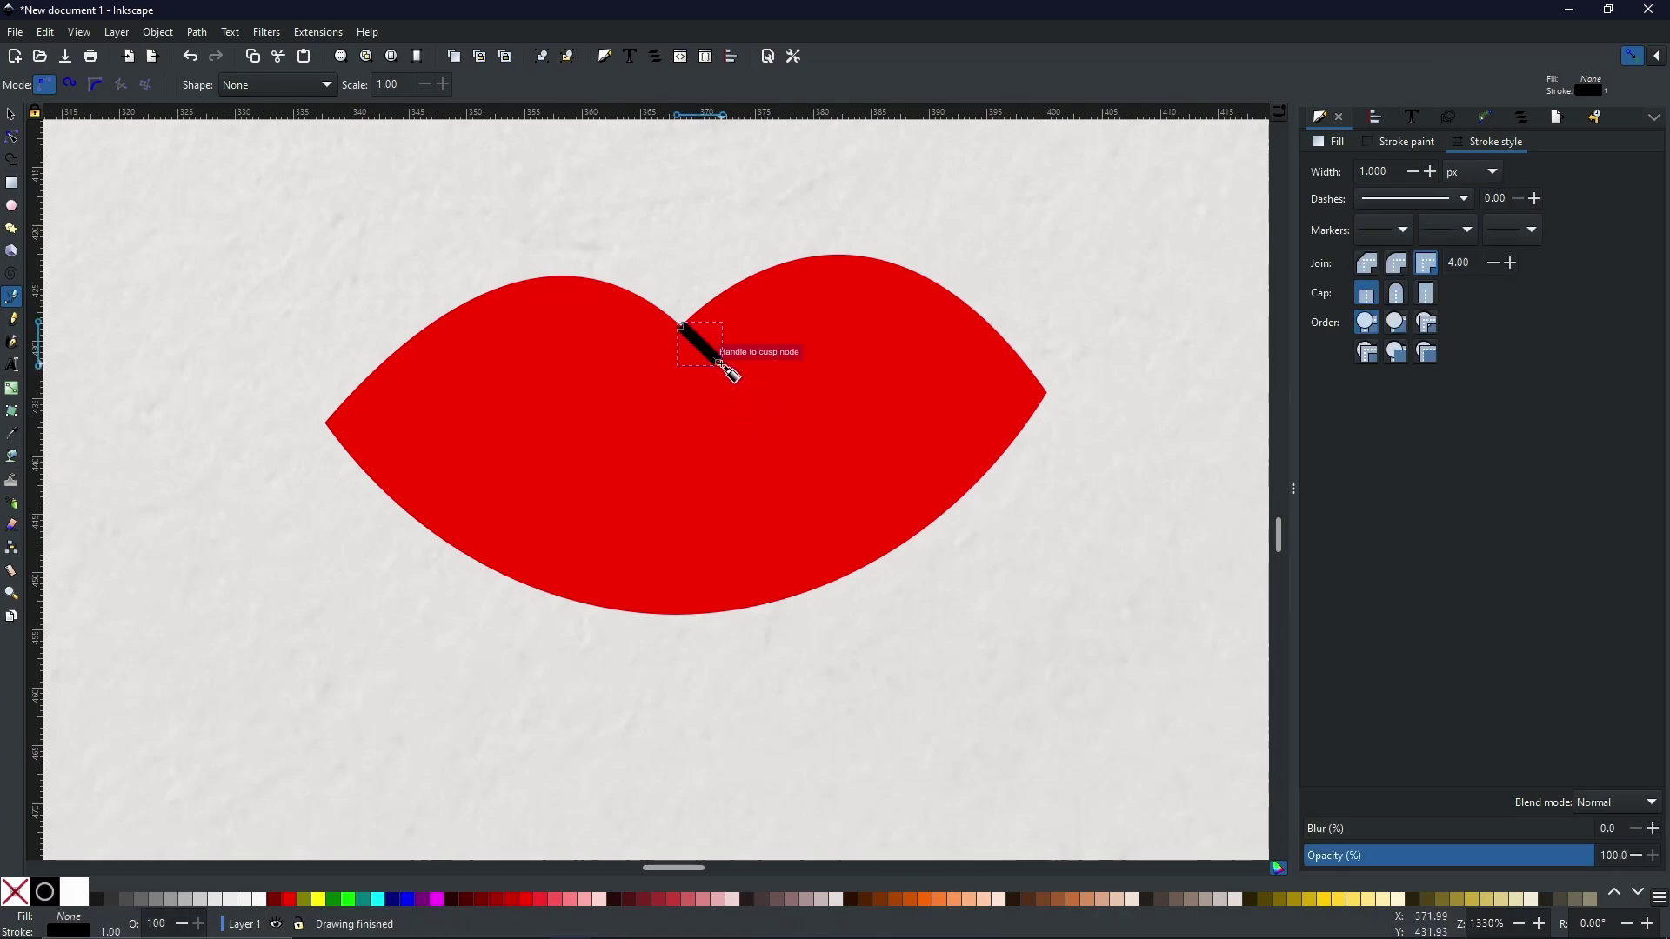
left_click(723, 363)
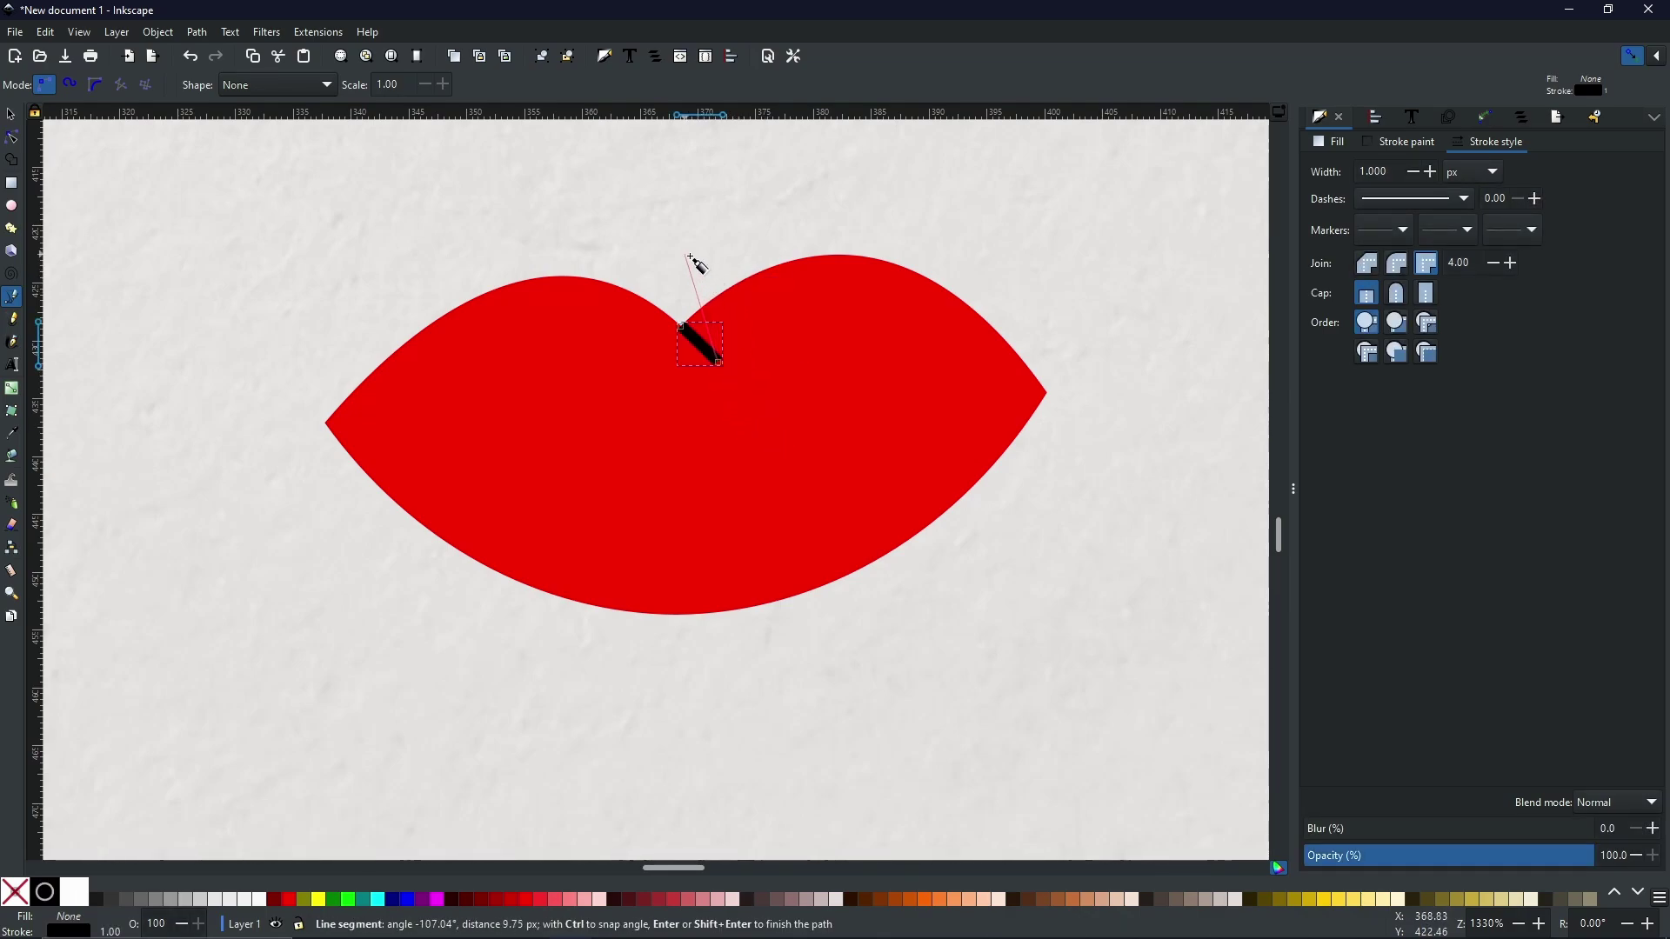
left_click_drag(691, 271, 675, 253)
left_click(682, 327)
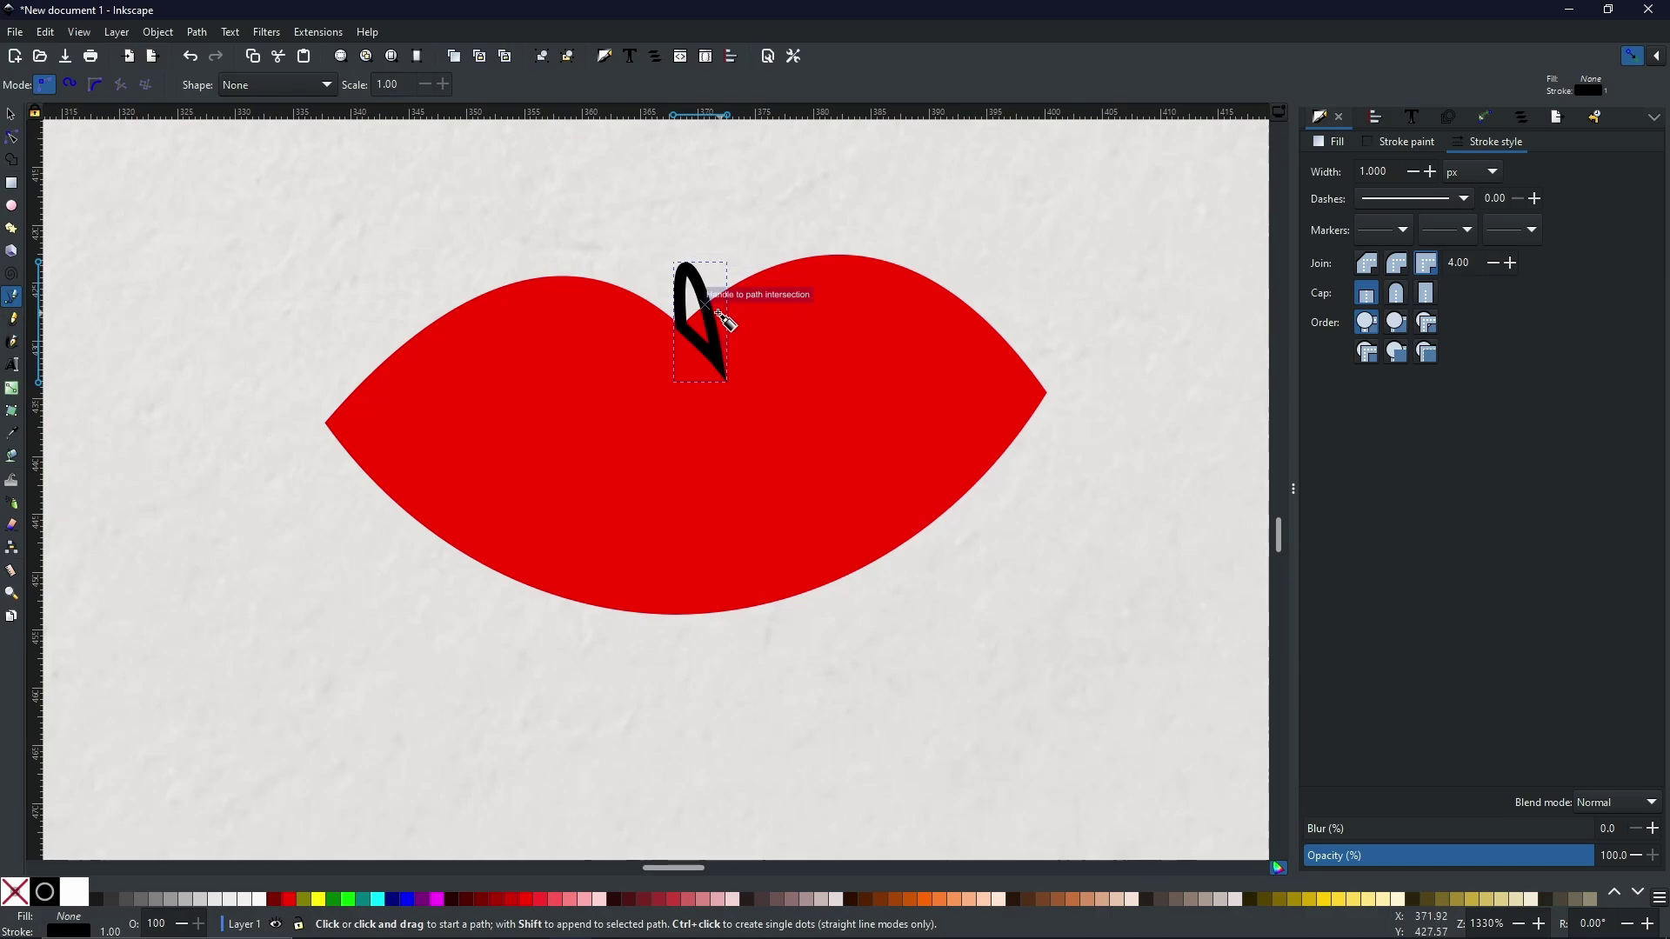
- Cut the wedge out of the red tongue with the Difference operation to form the centre notch
left_click(11, 114)
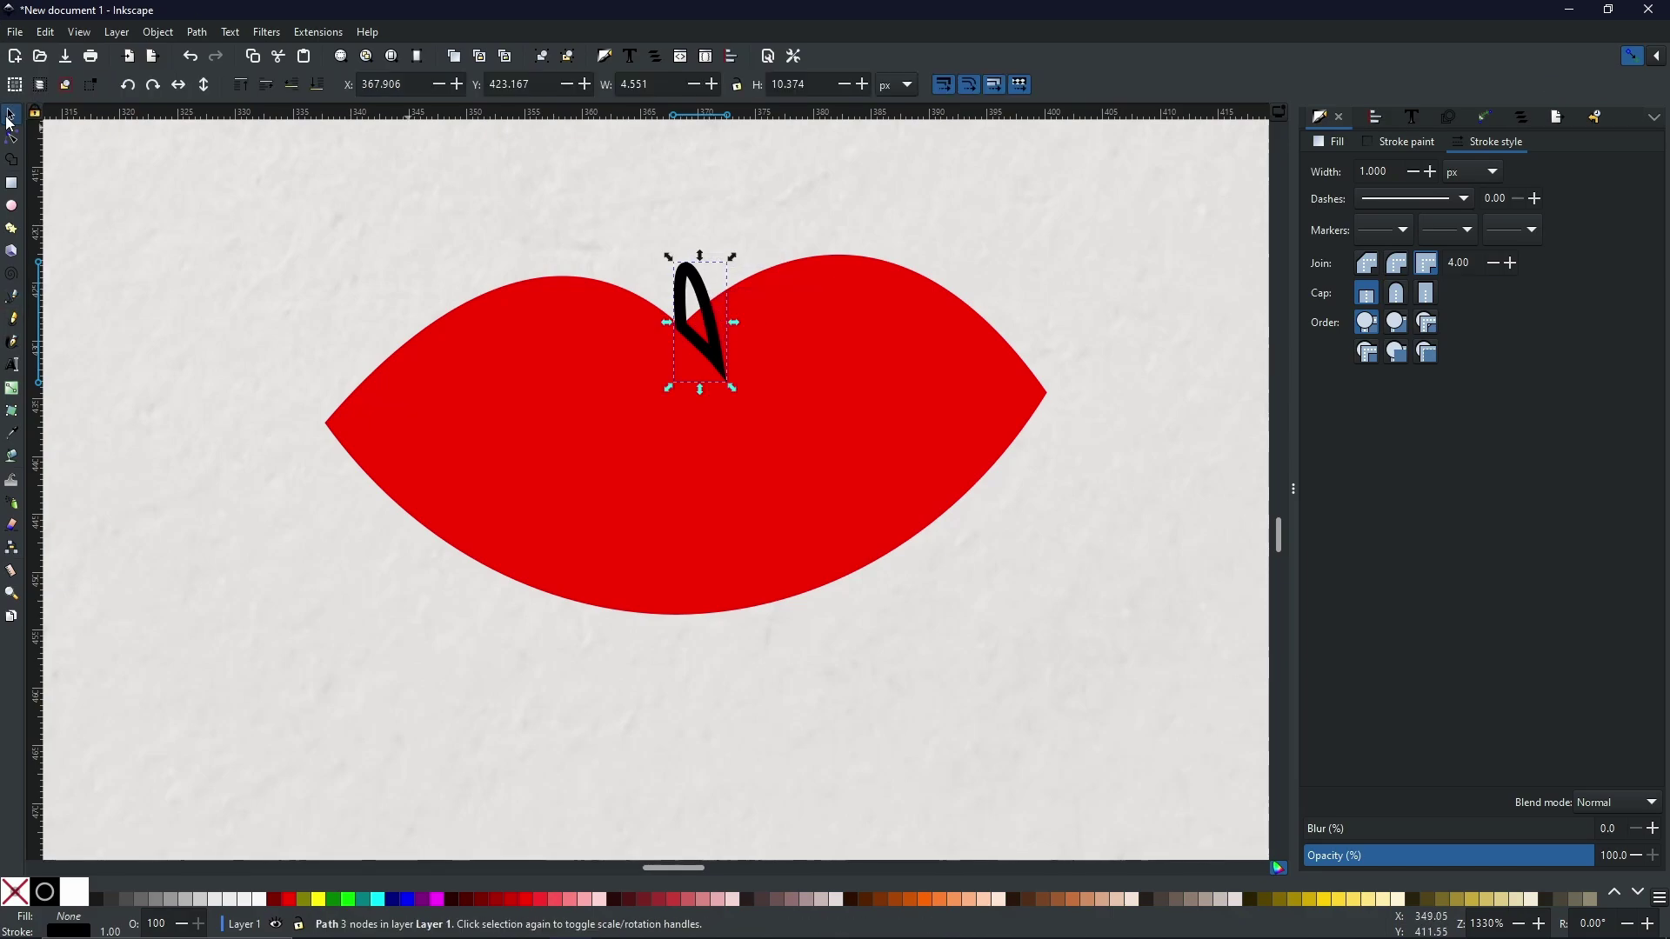
left_click(876, 338, "shift")
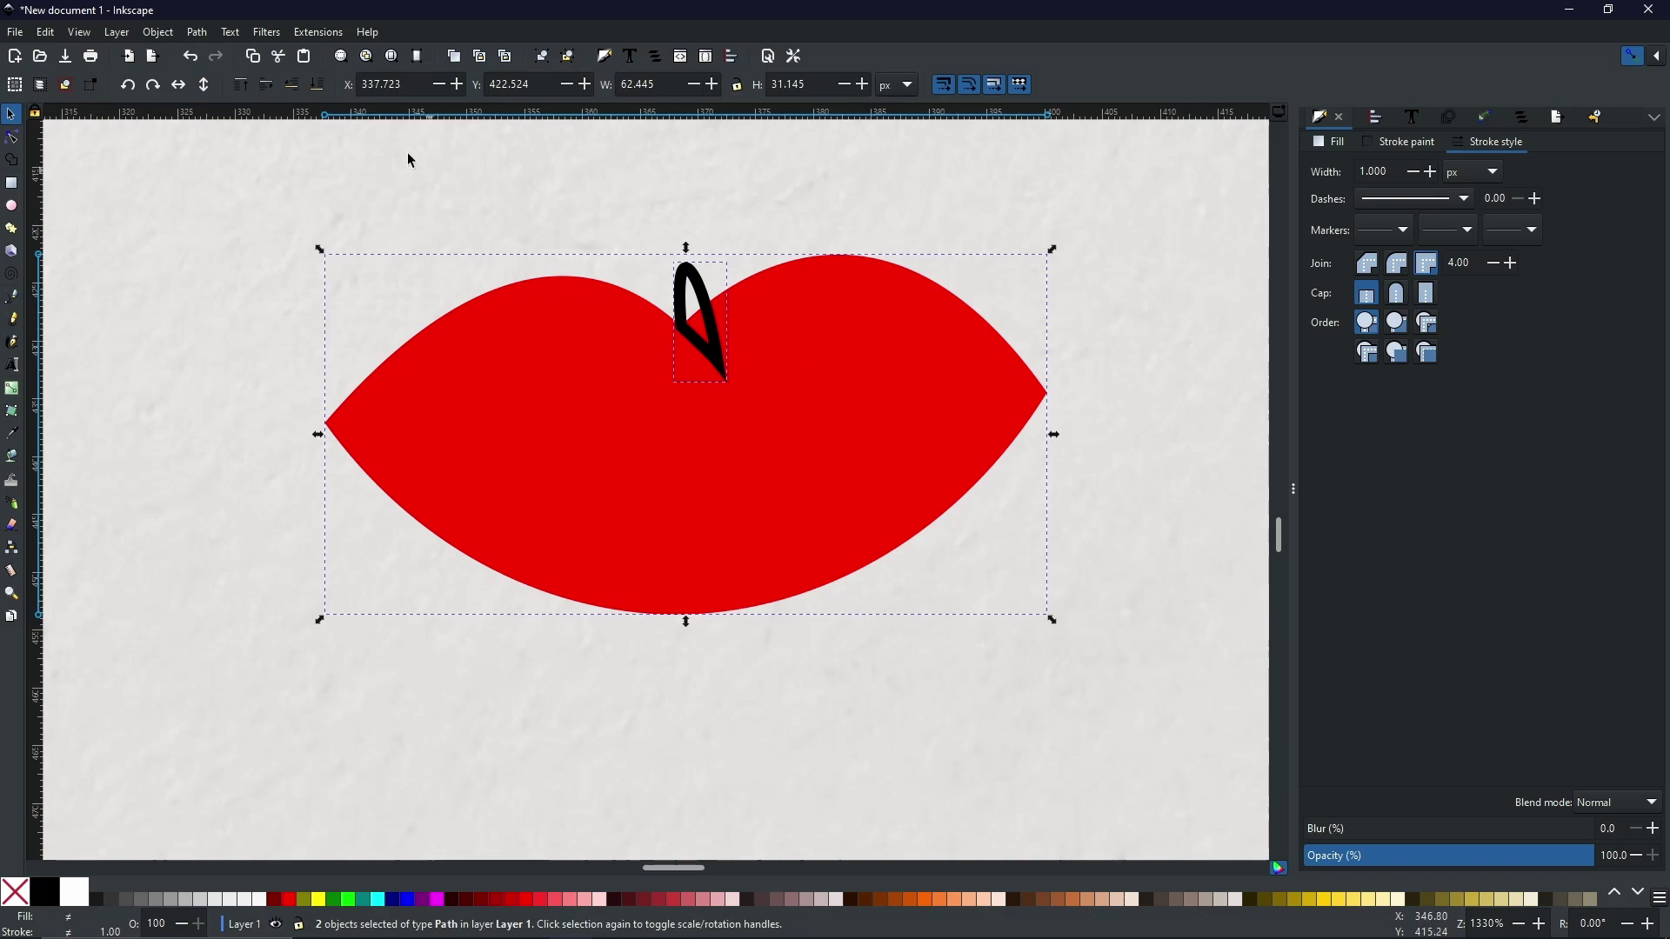
left_click(197, 32)
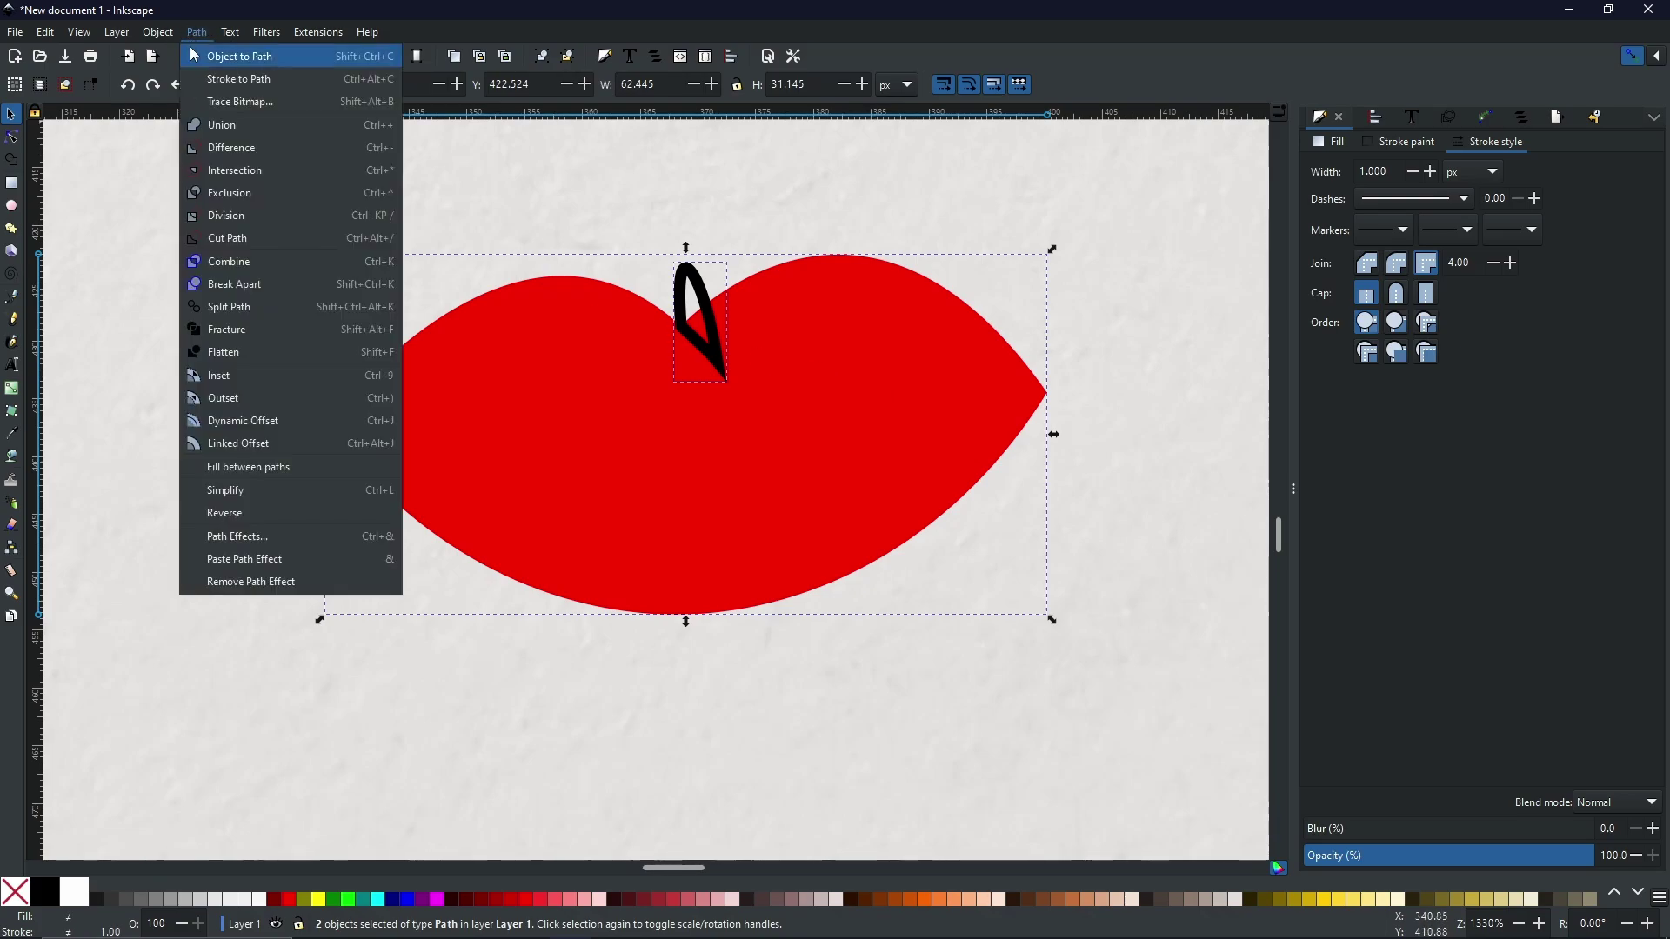
left_click(228, 151)
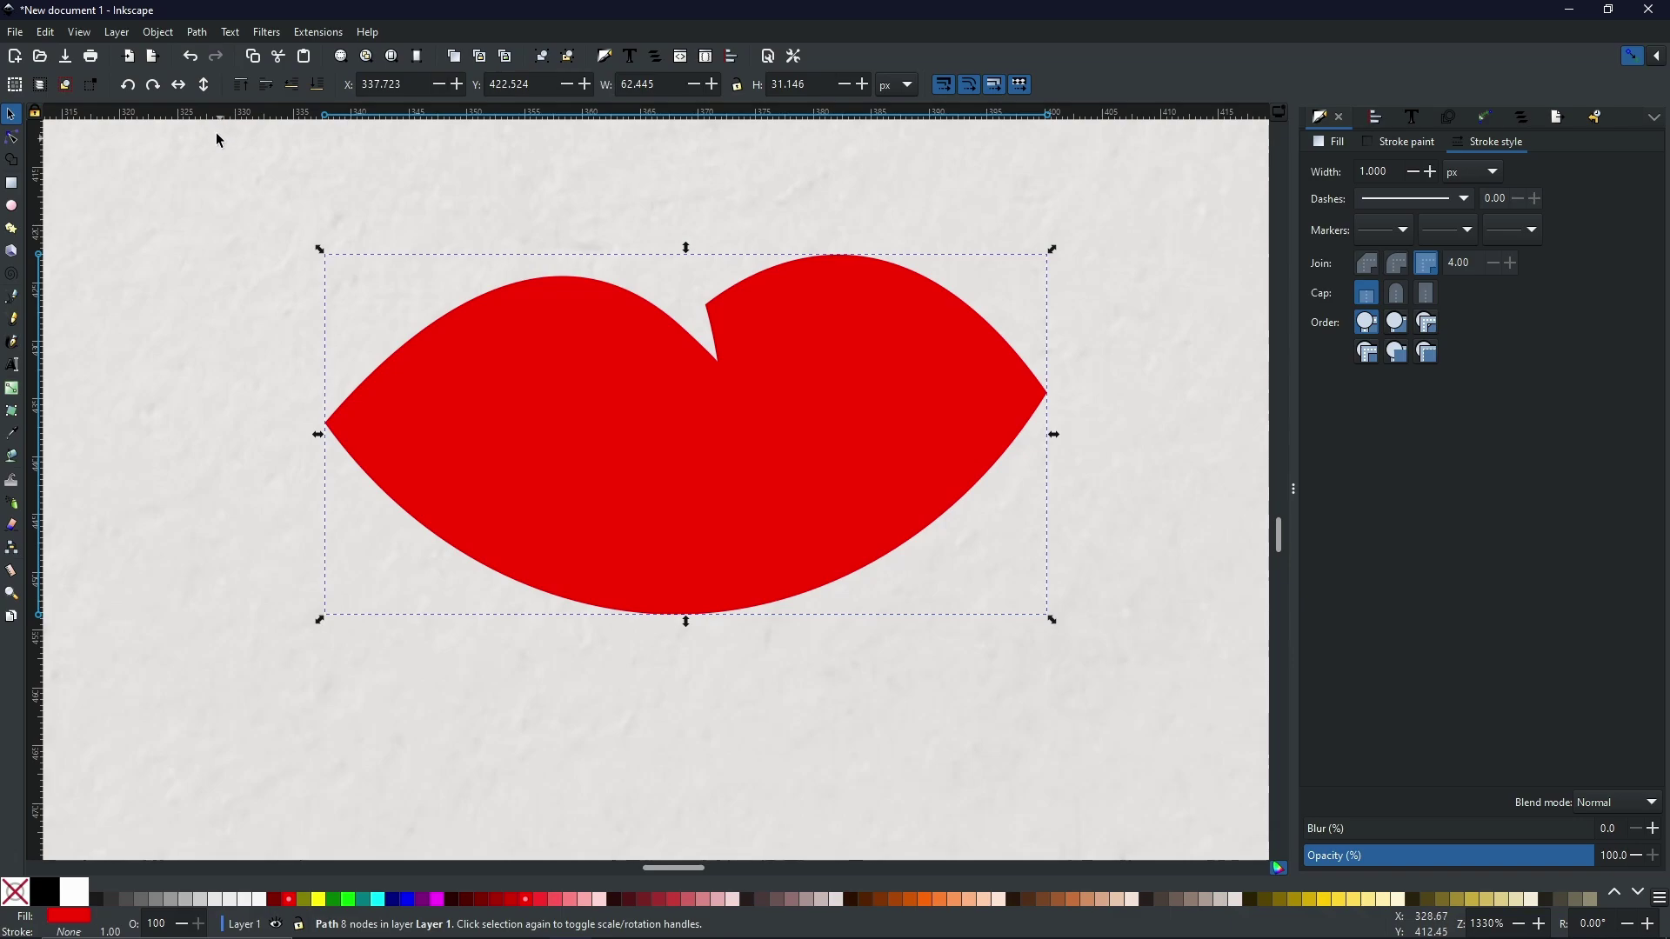
- Position the notched tongue inside the lower part of the black mouth
scroll(805, 387, "down", 3)
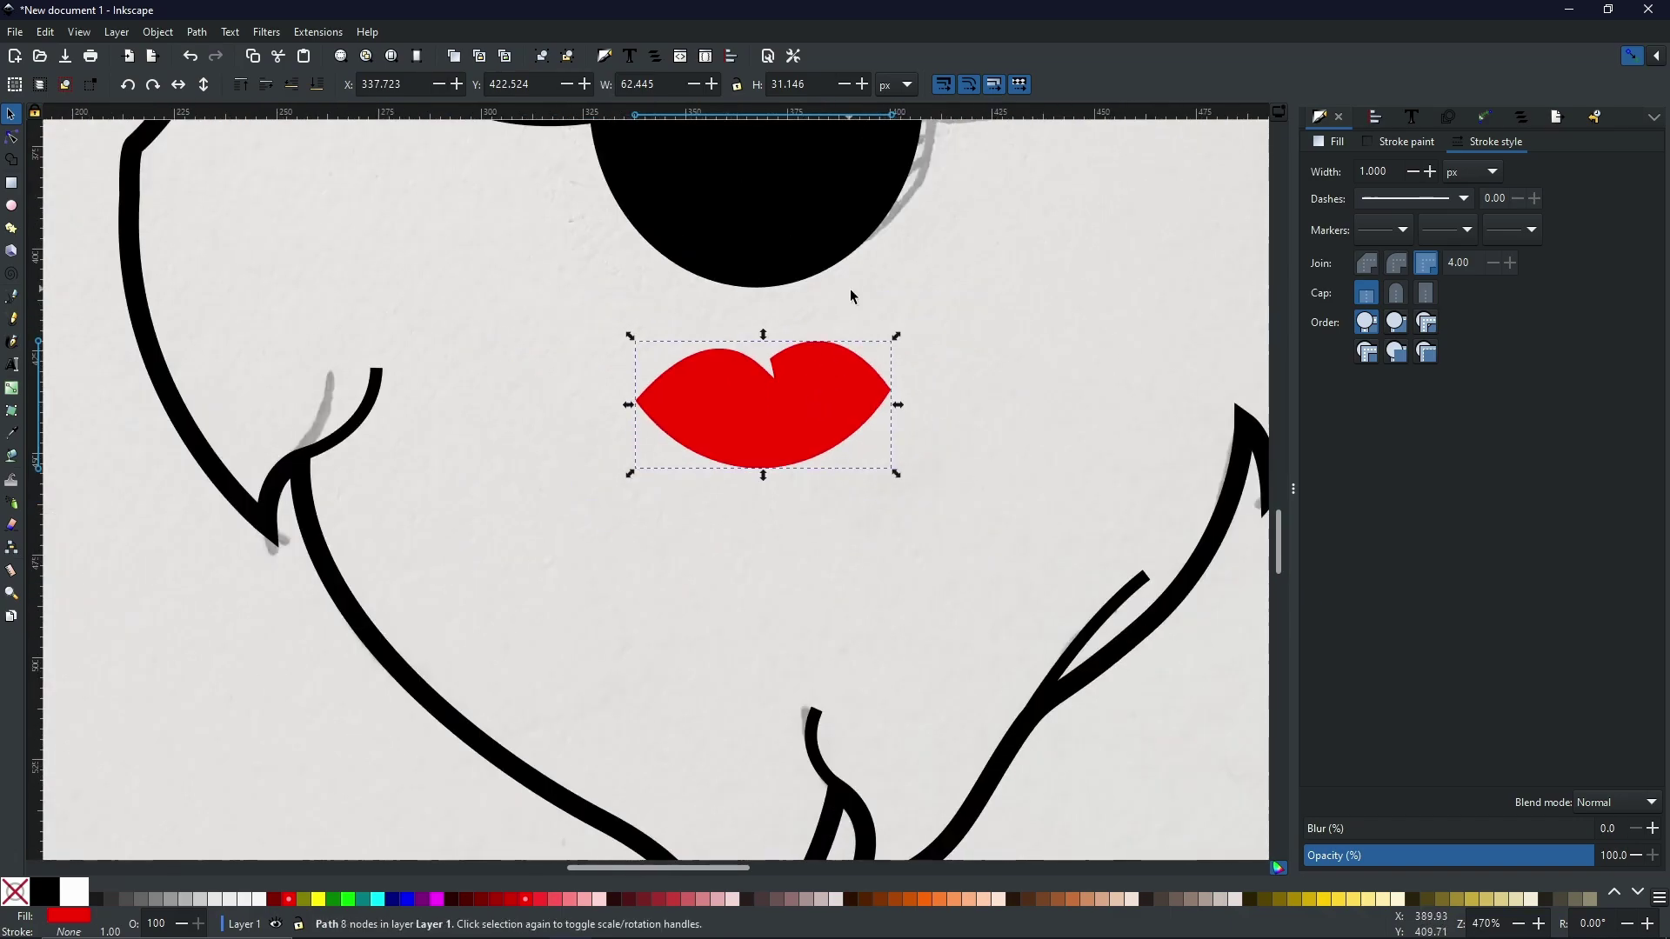
mouse_move(846, 310)
left_mouse_down()
mouse_move(843, 418)
mouse_move(784, 527)
left_mouse_up()
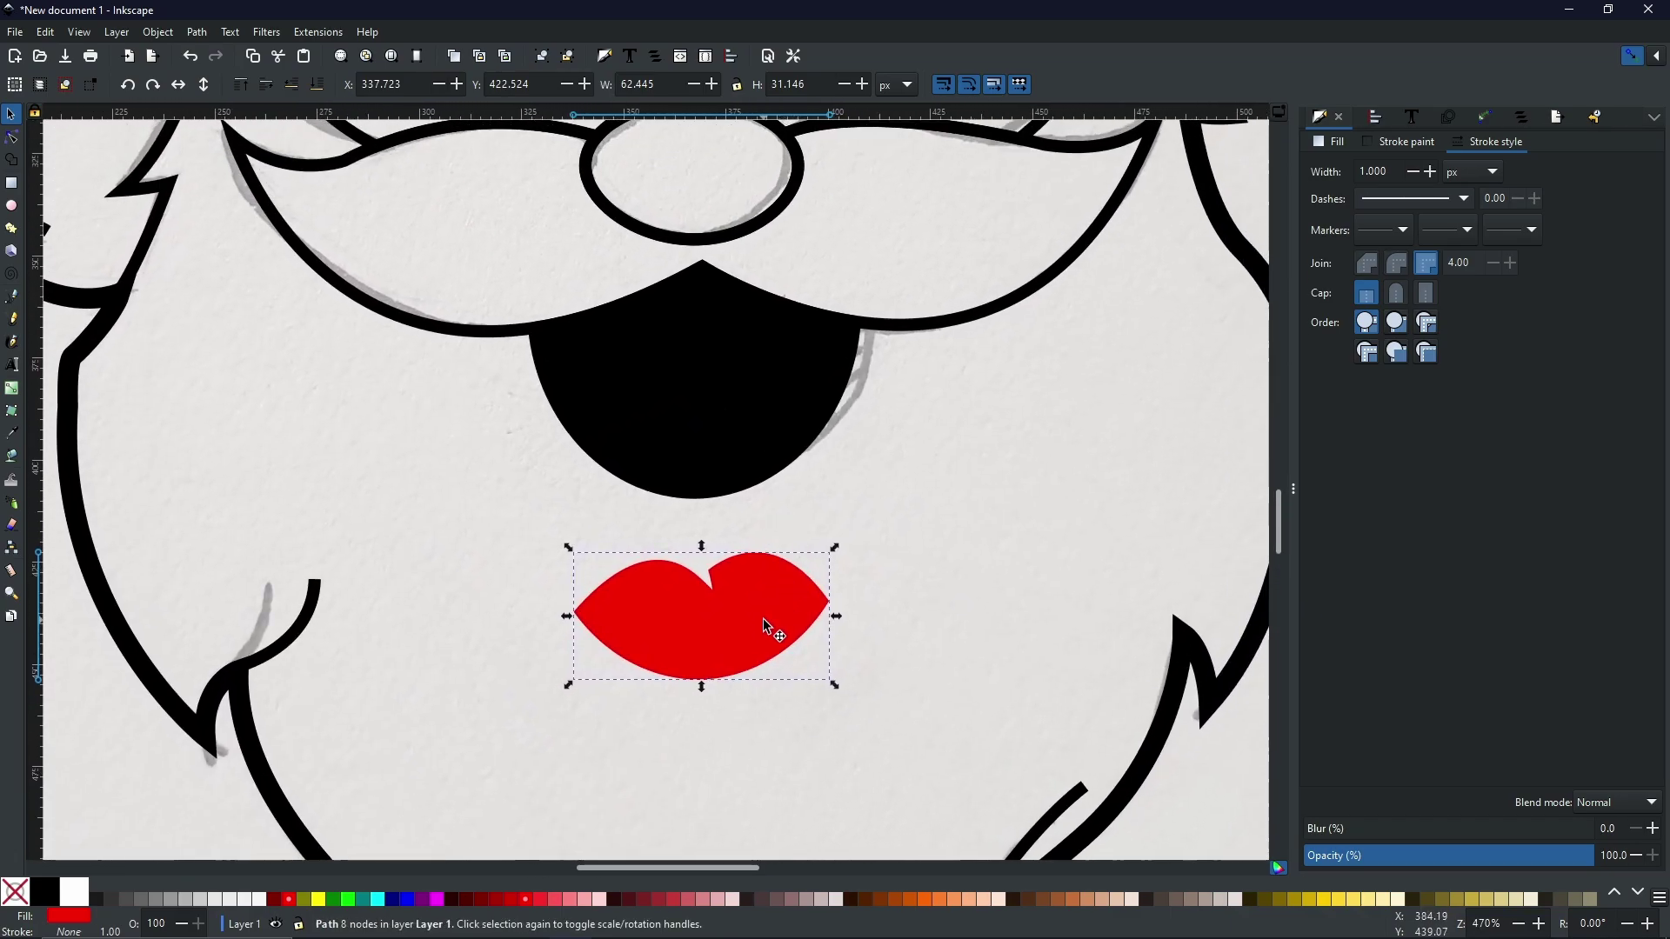
left_click_drag(764, 619, 764, 449)
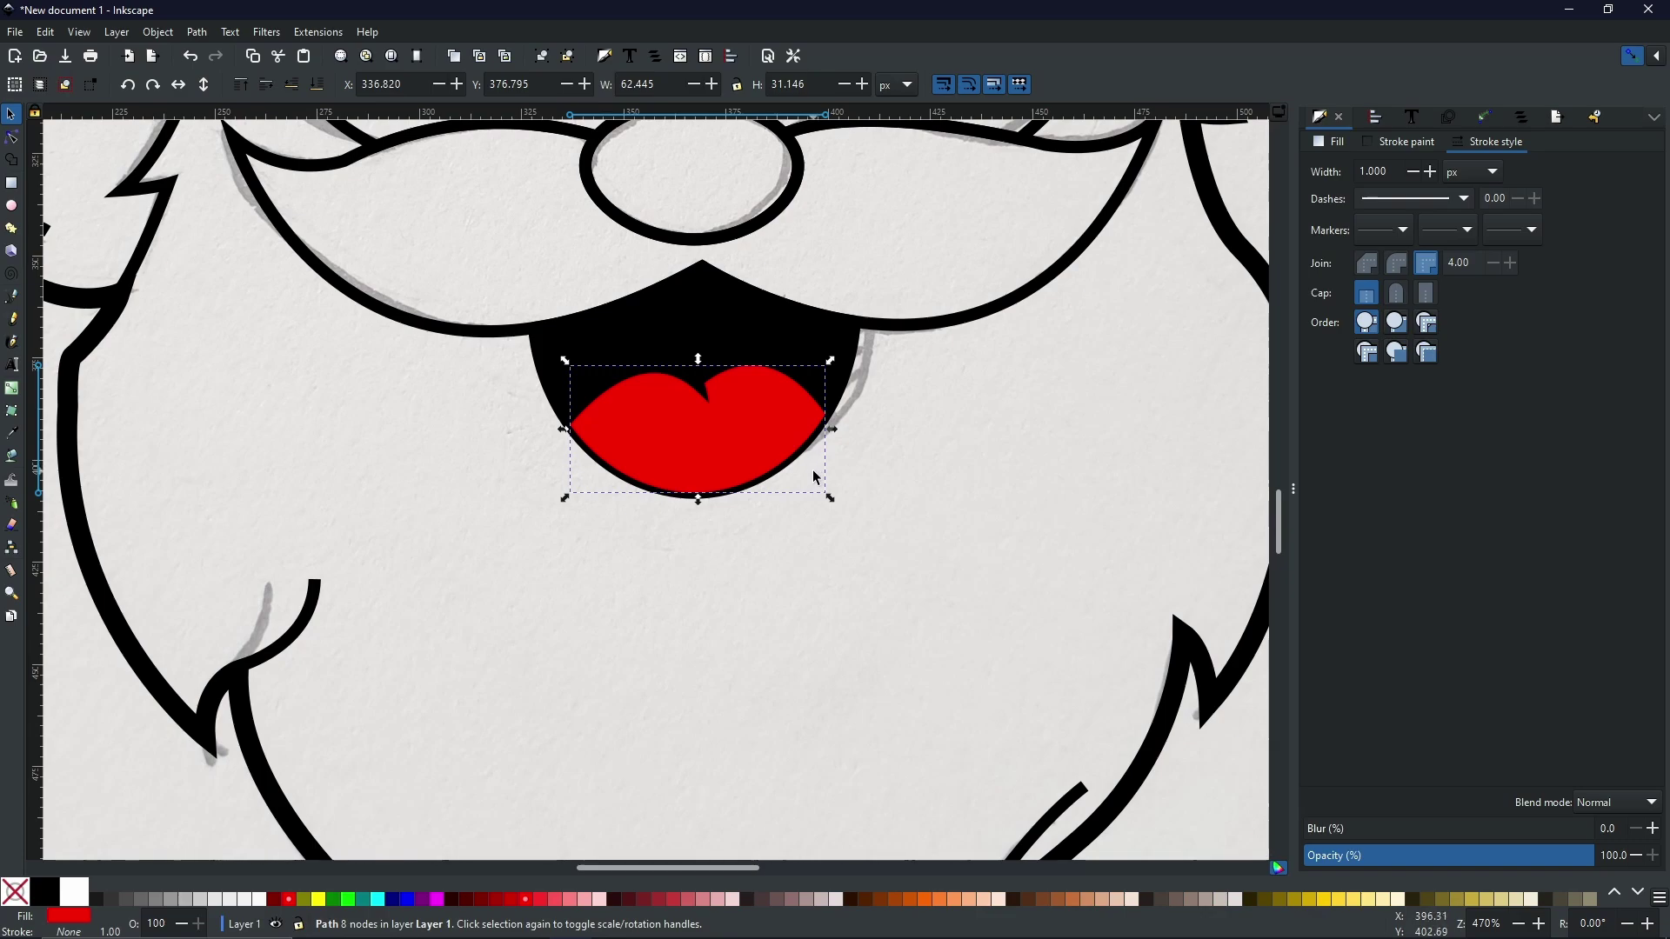
- Draw an ellipse about 25 by 37 px over the sketched left eye and fill it with black
scroll(581, 527, "down", 3)
scroll(562, 539, "up", 4)
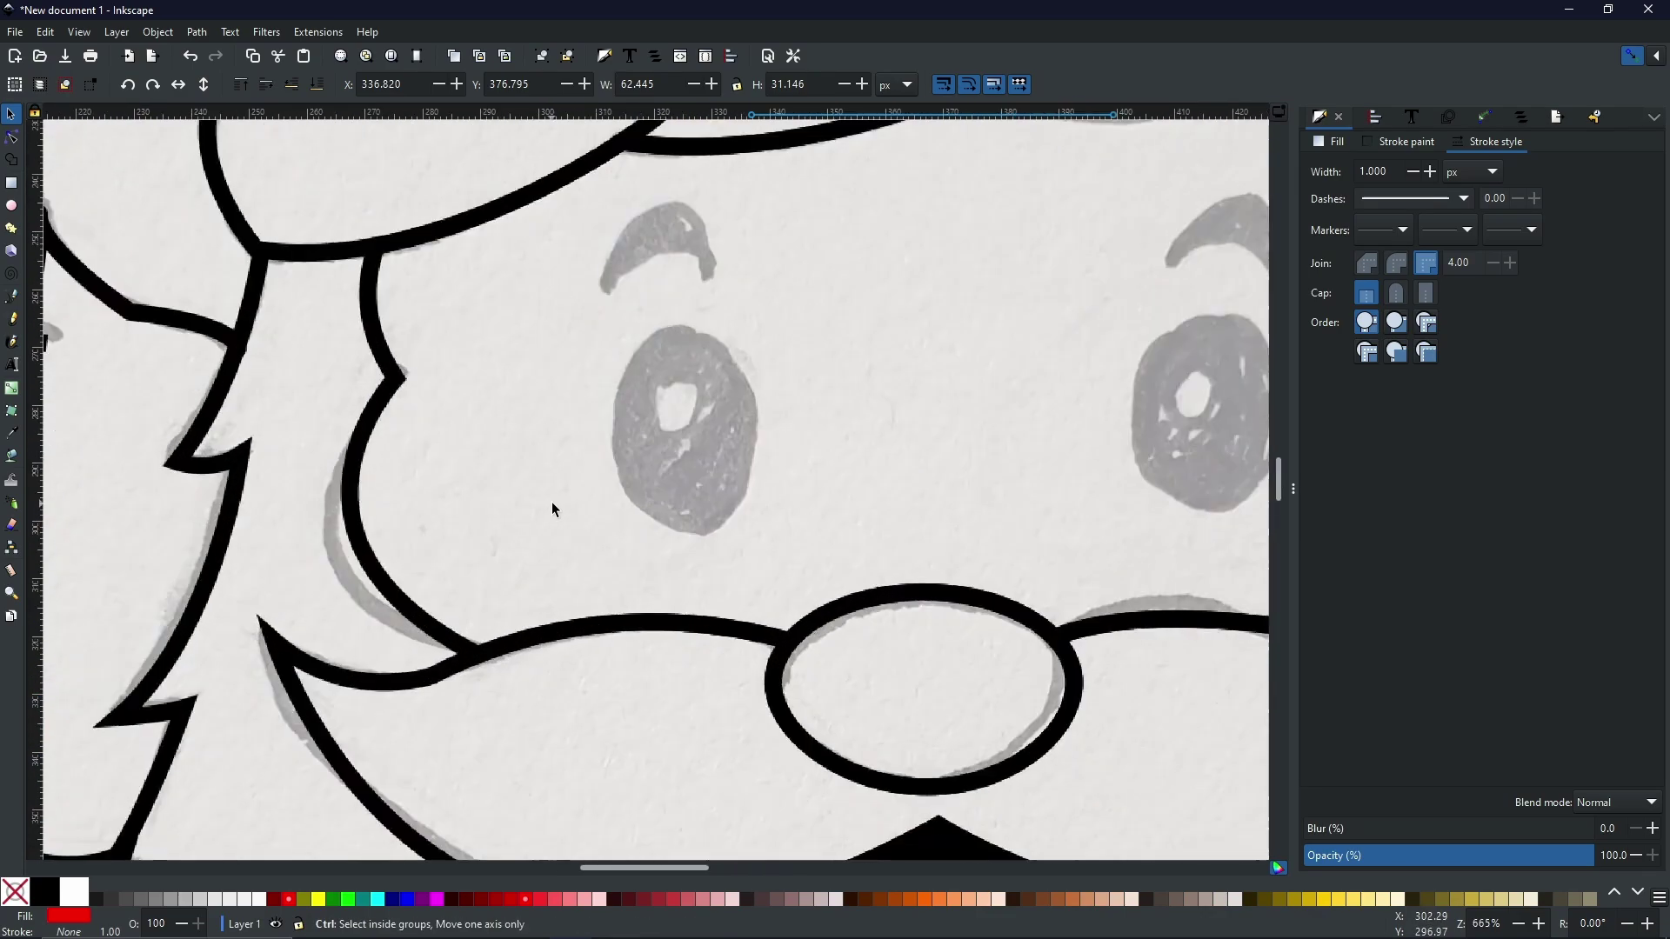
mouse_move(689, 473)
left_mouse_down()
mouse_move(466, 530)
mouse_move(440, 554)
left_mouse_up()
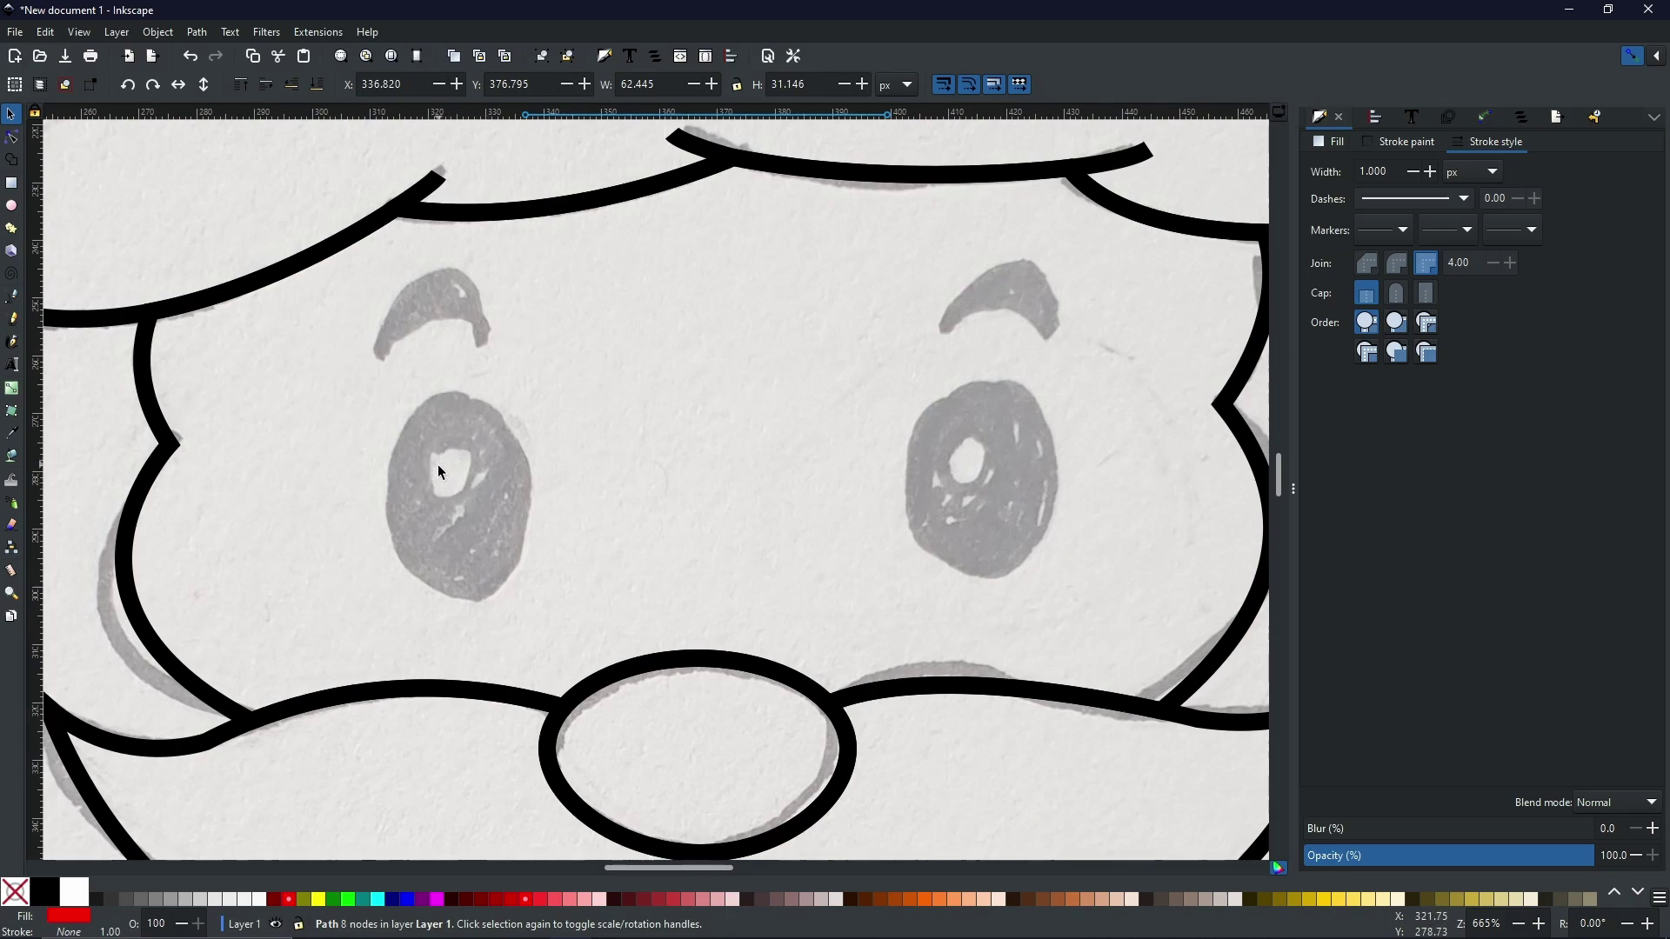
key("e")
left_click_drag(386, 391, 533, 604)
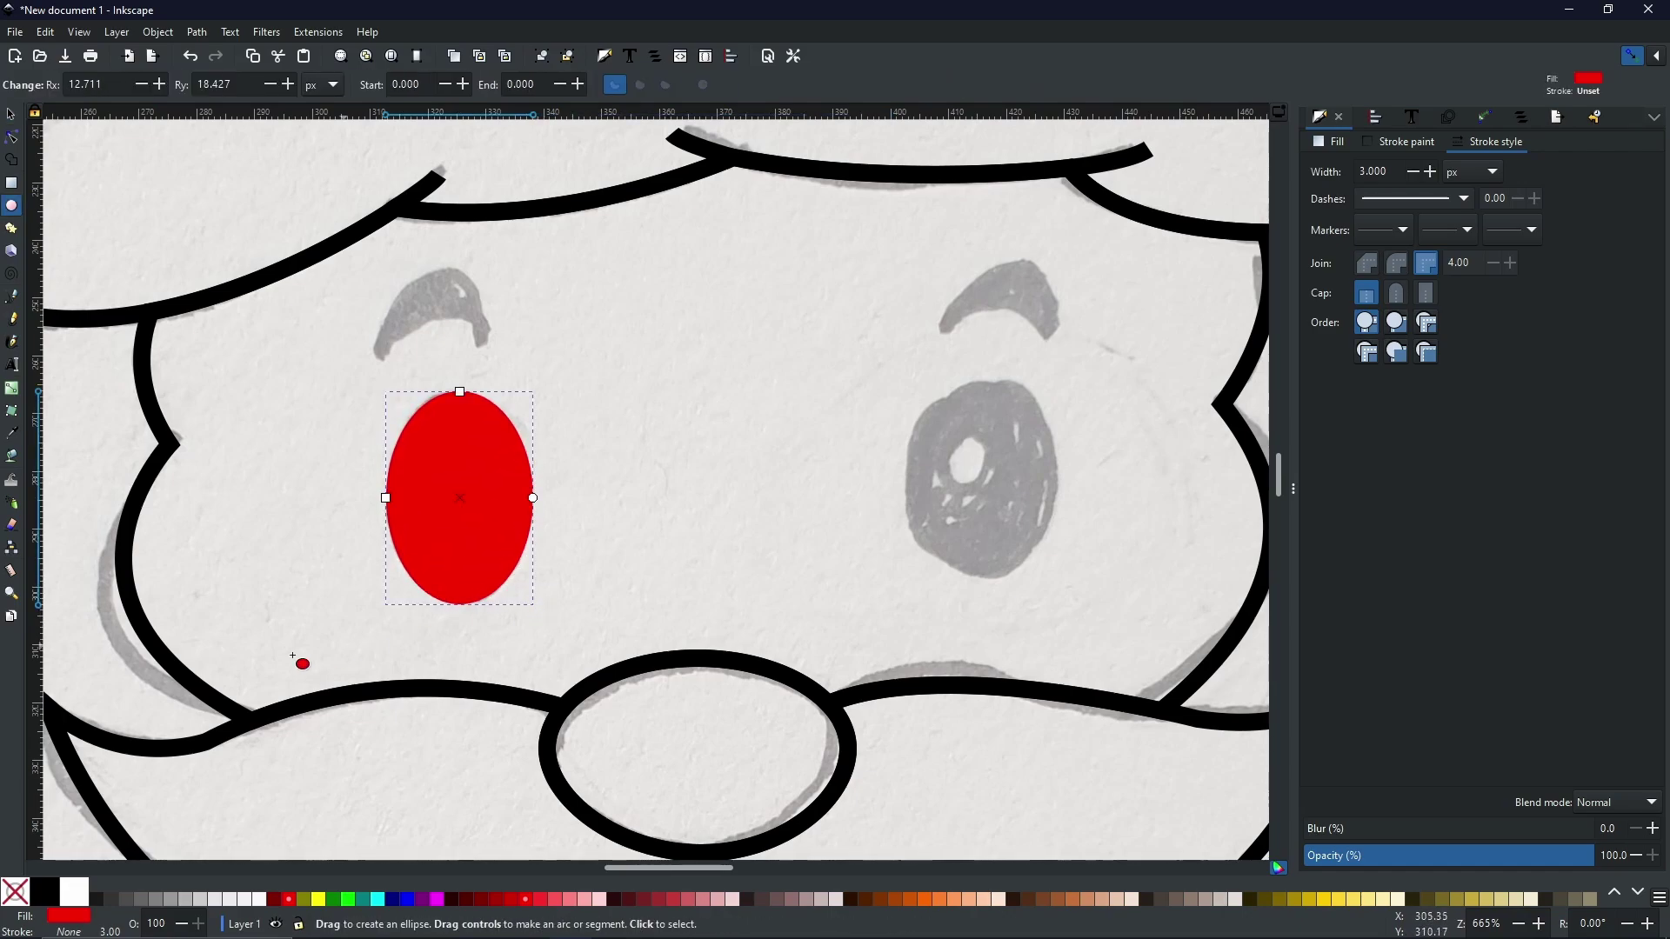
left_click(45, 894)
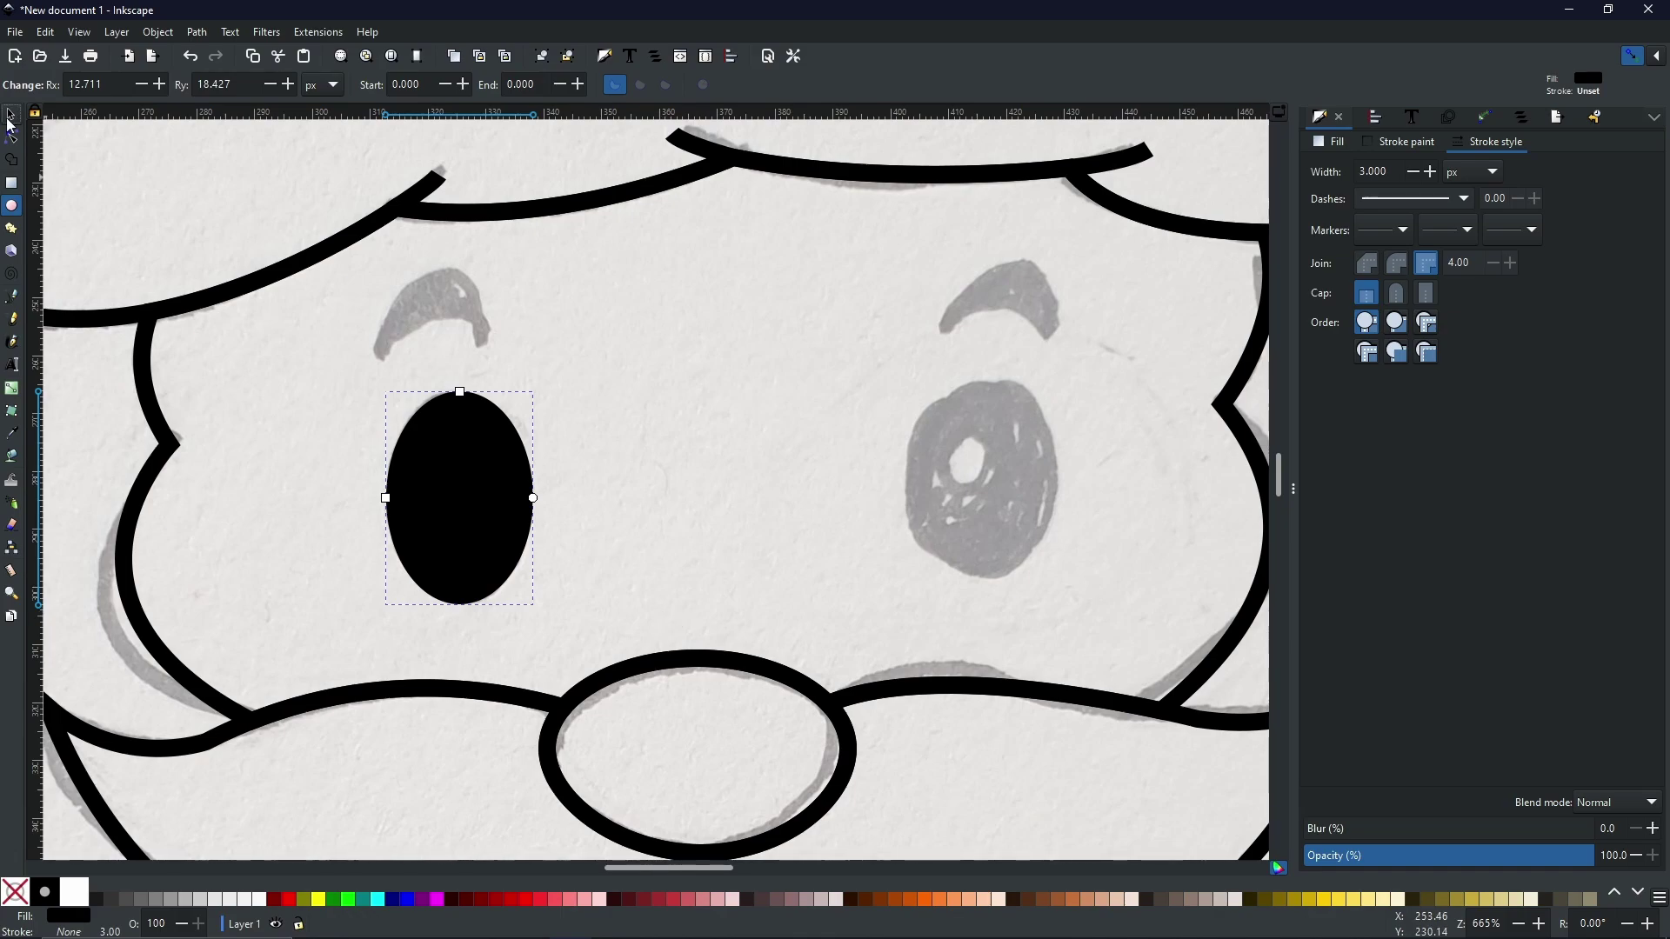
- Duplicate the black eye ellipse and move the copy horizontally onto the sketched right eye
key("s")
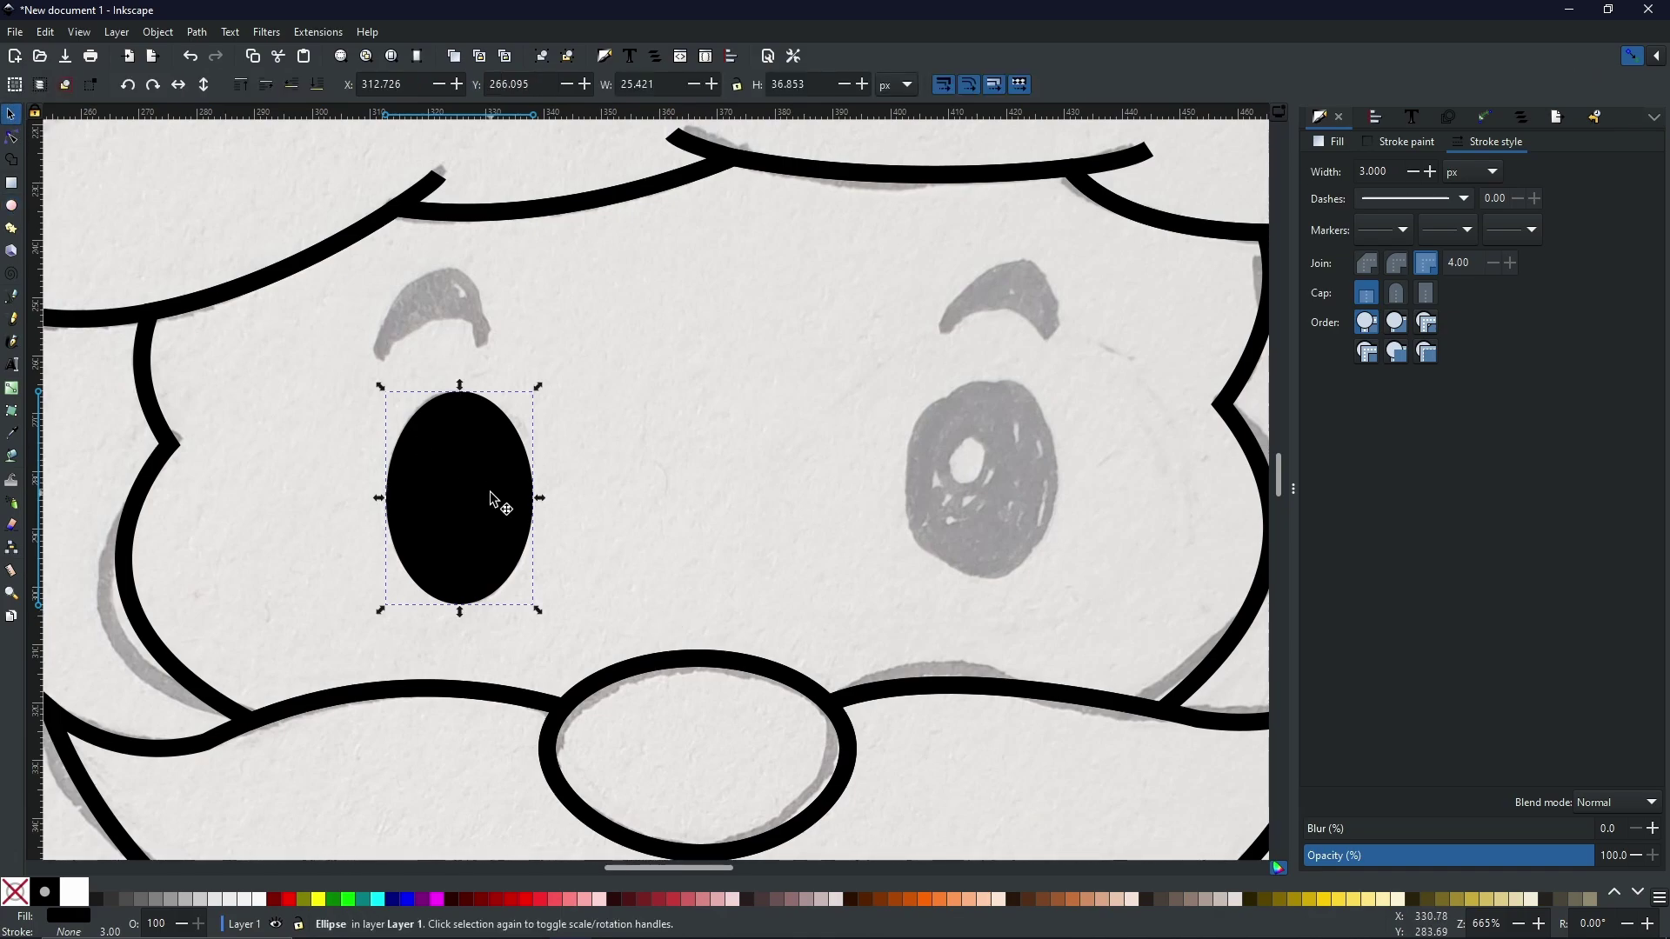
right_click(439, 481)
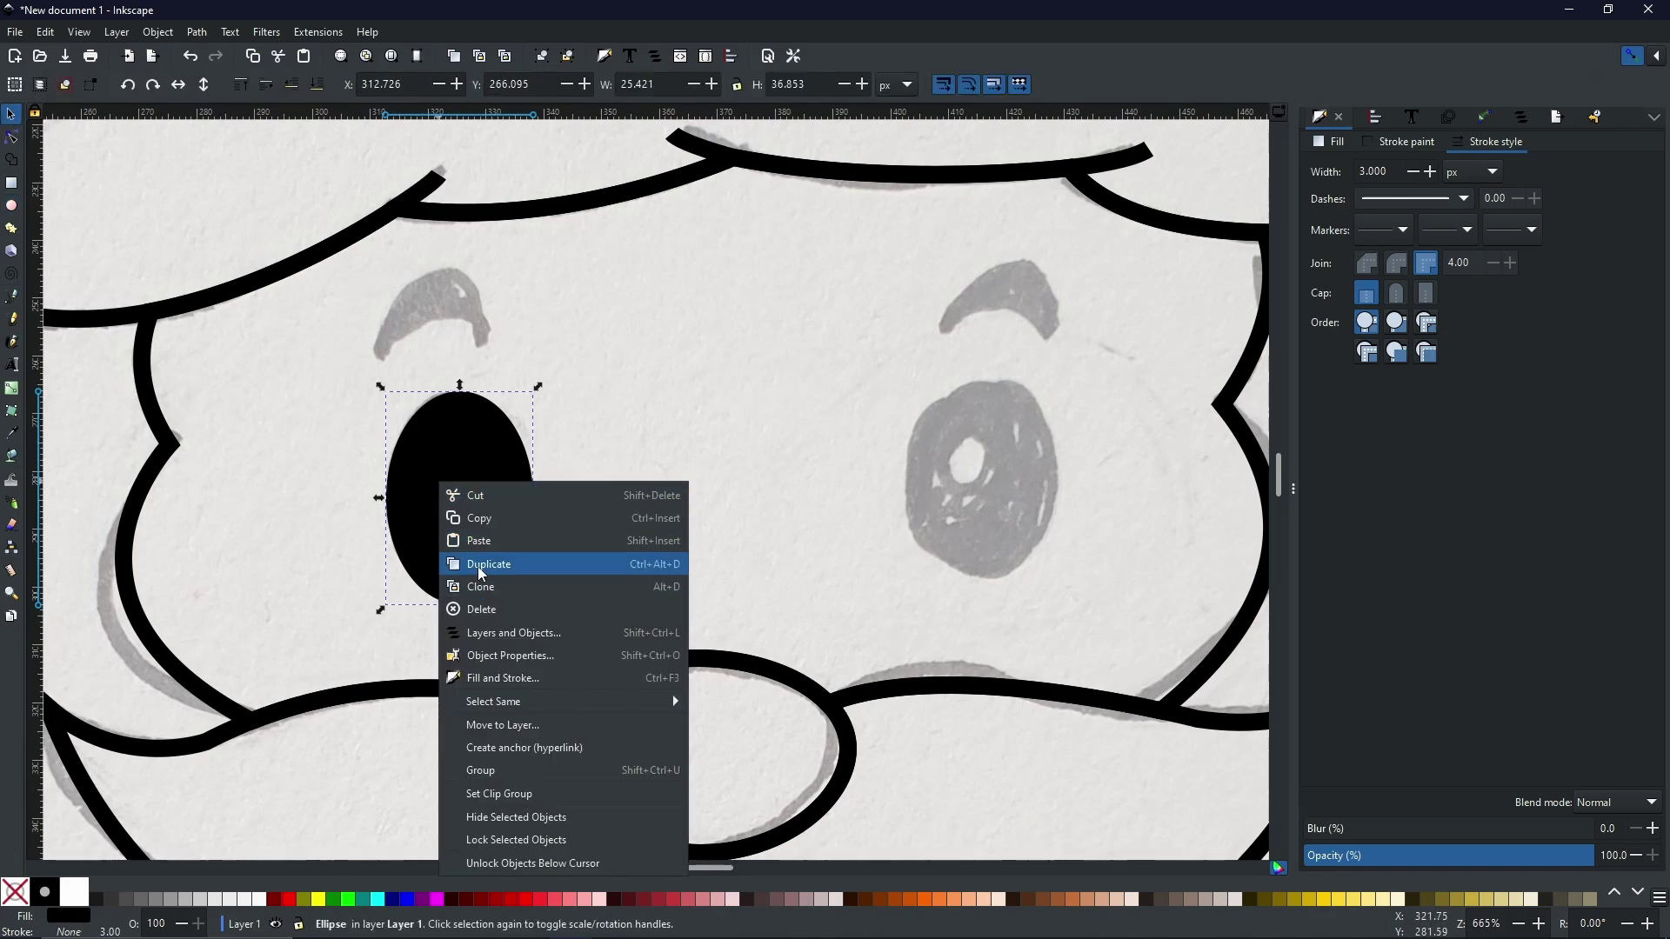
left_click(479, 573)
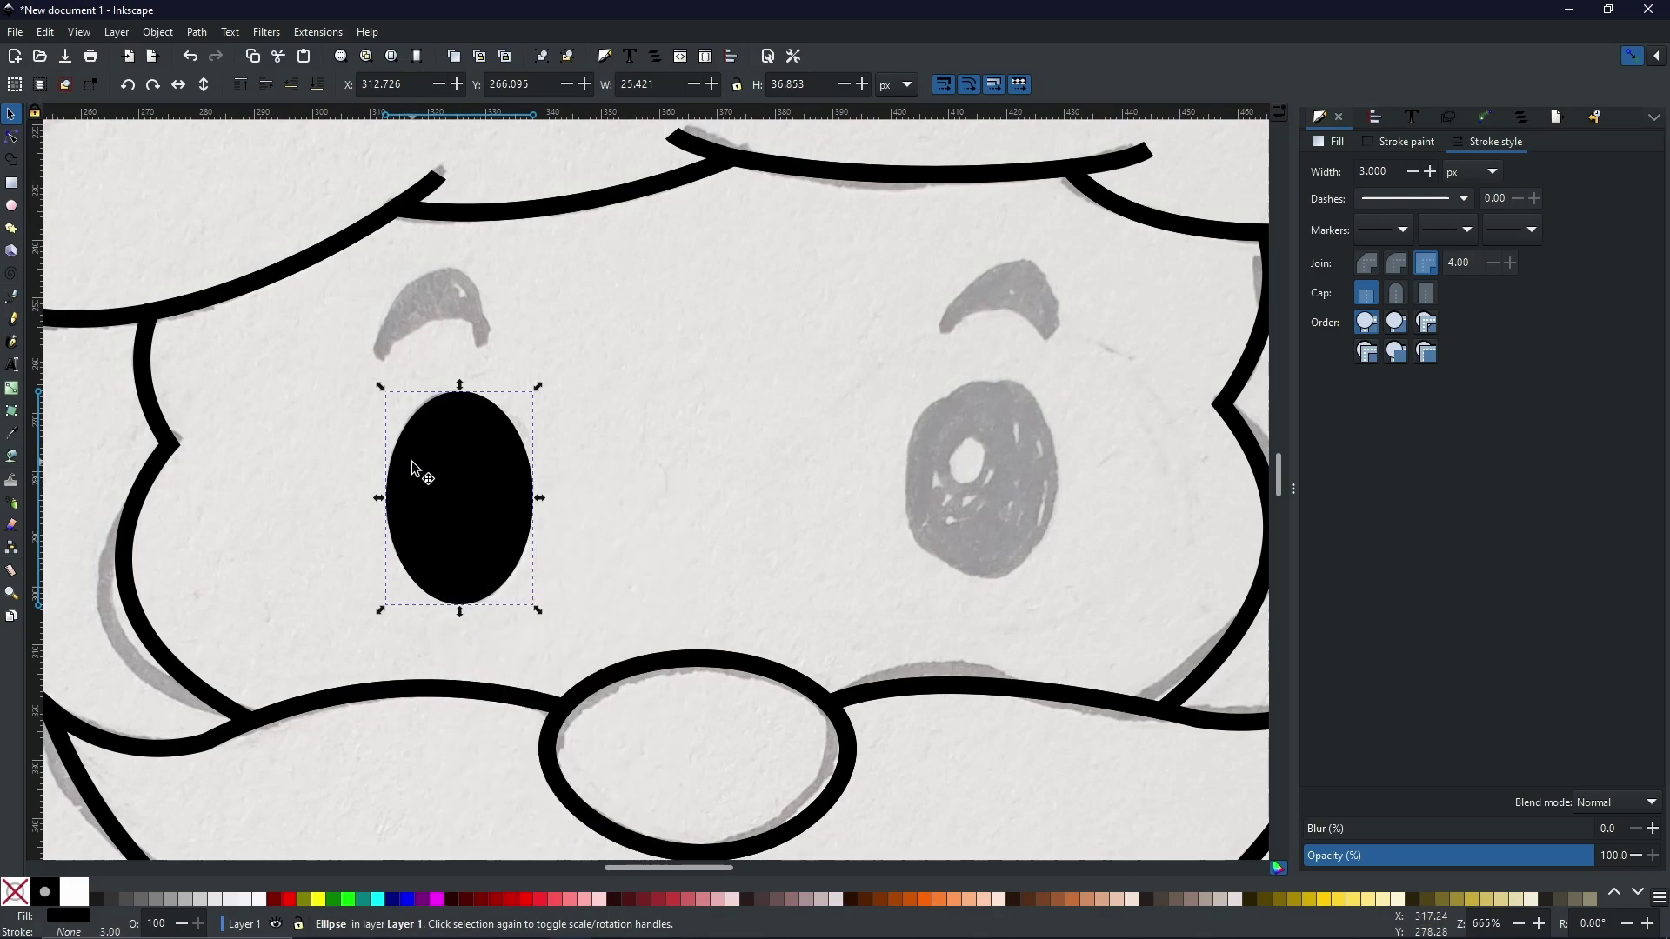
left_click_drag(462, 526, 972, 575)
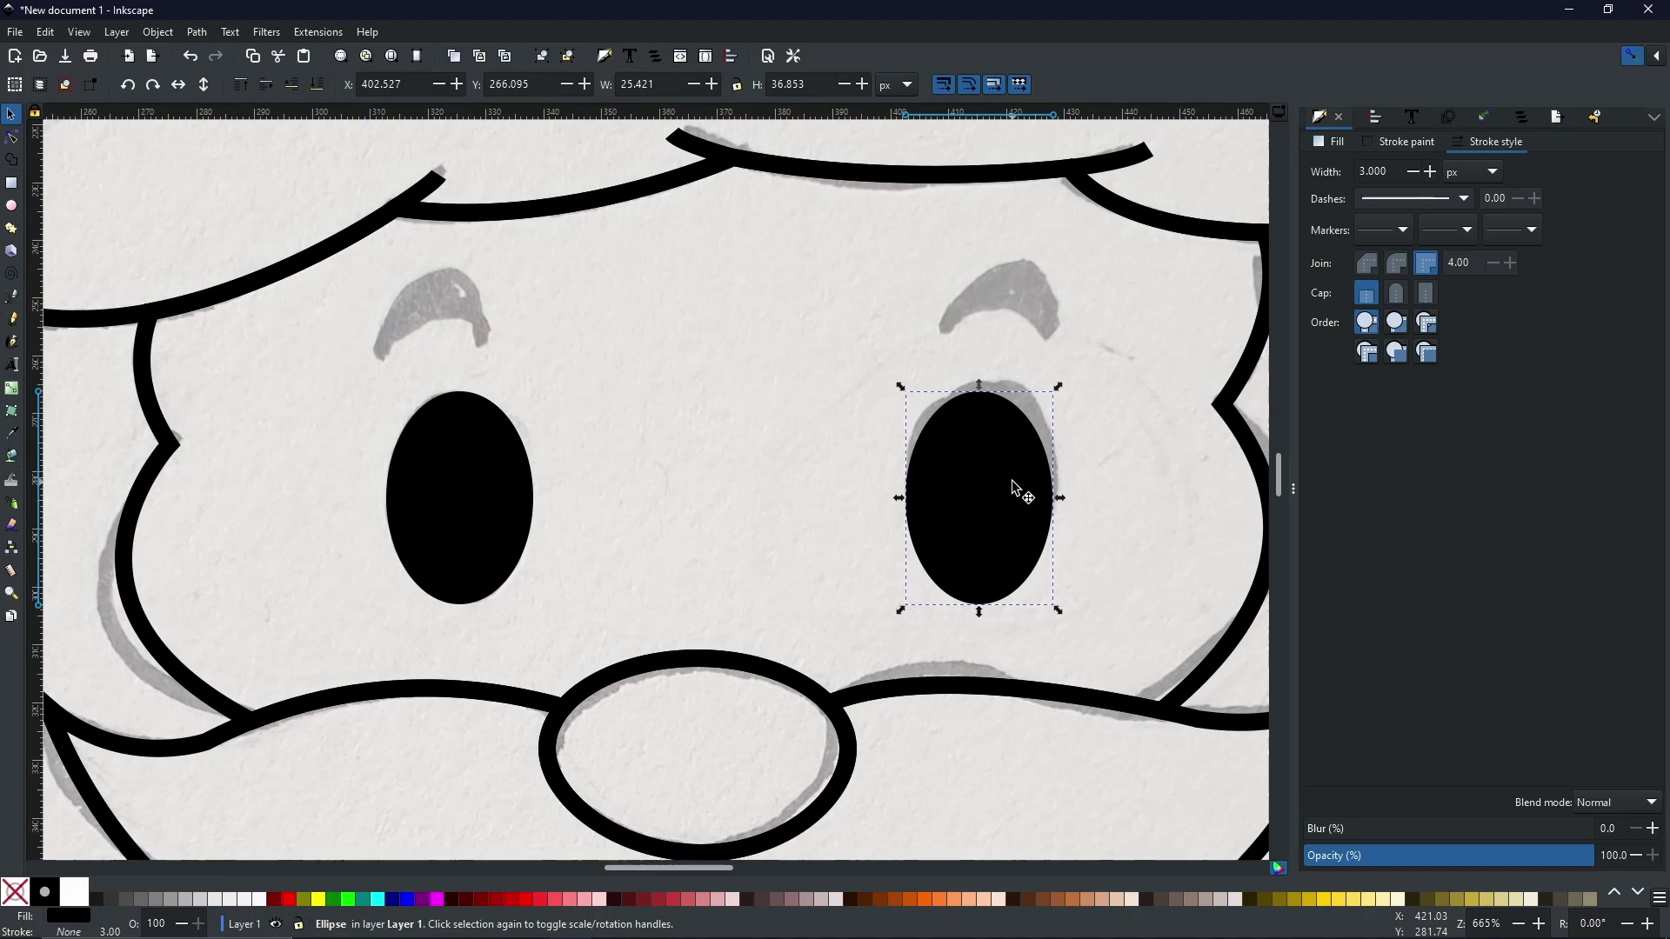
- Group both eyes and centre the group on the nose's vertical axis, aligned relative to the last selected object
left_click(490, 480, "shift")
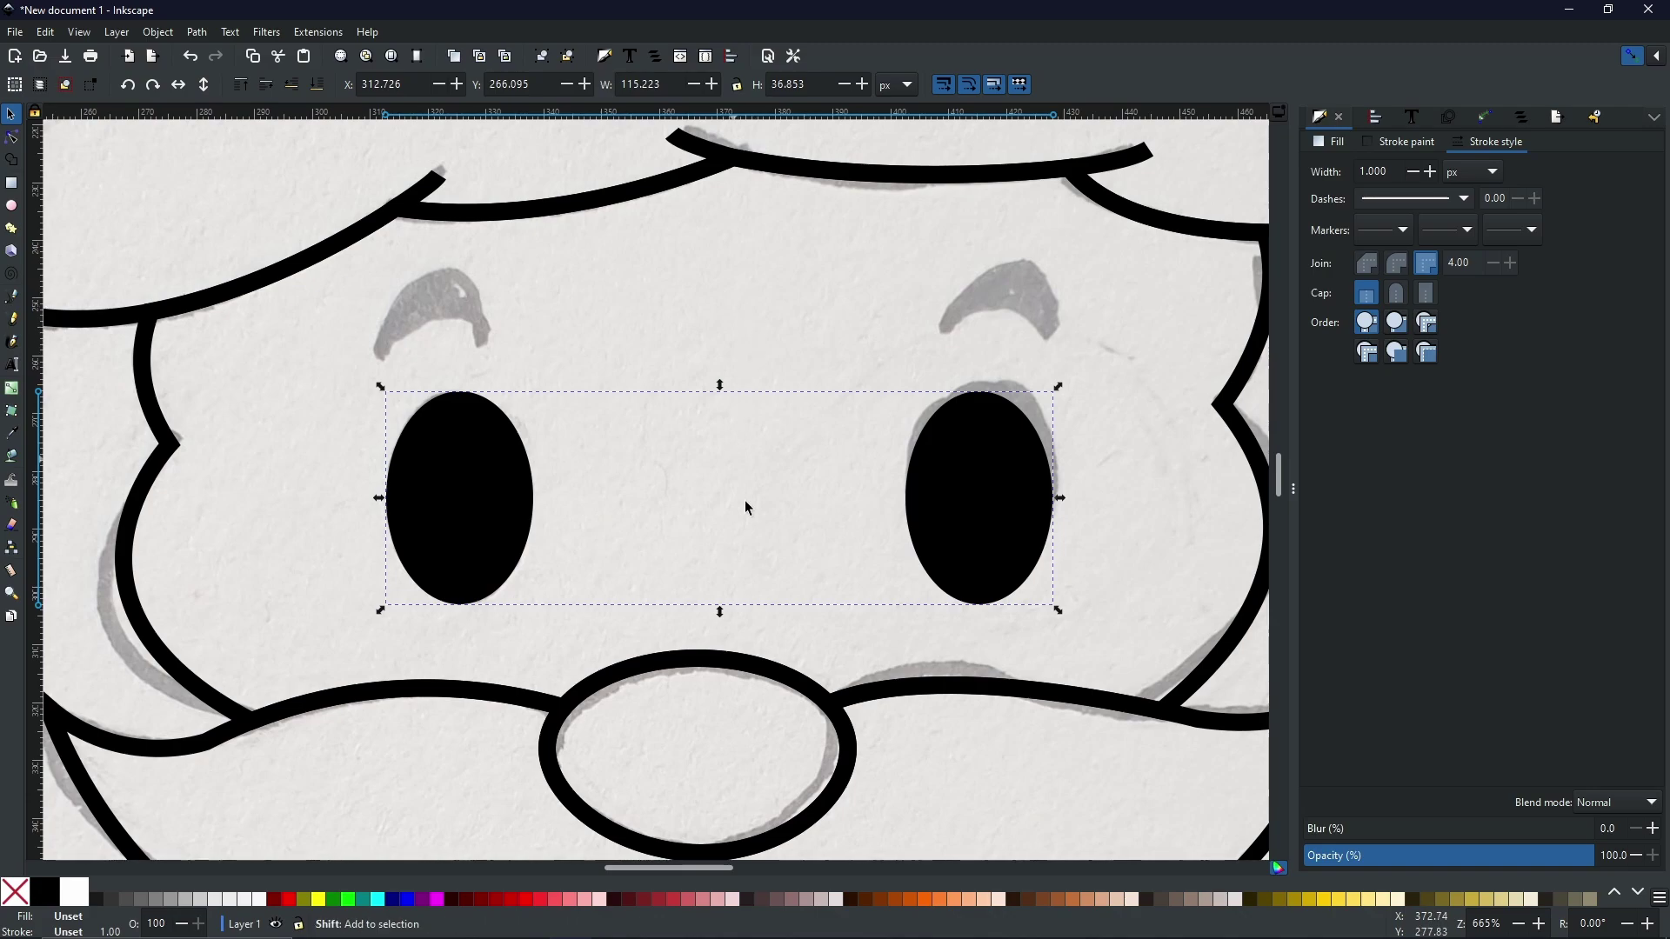
left_click(694, 652, "shift")
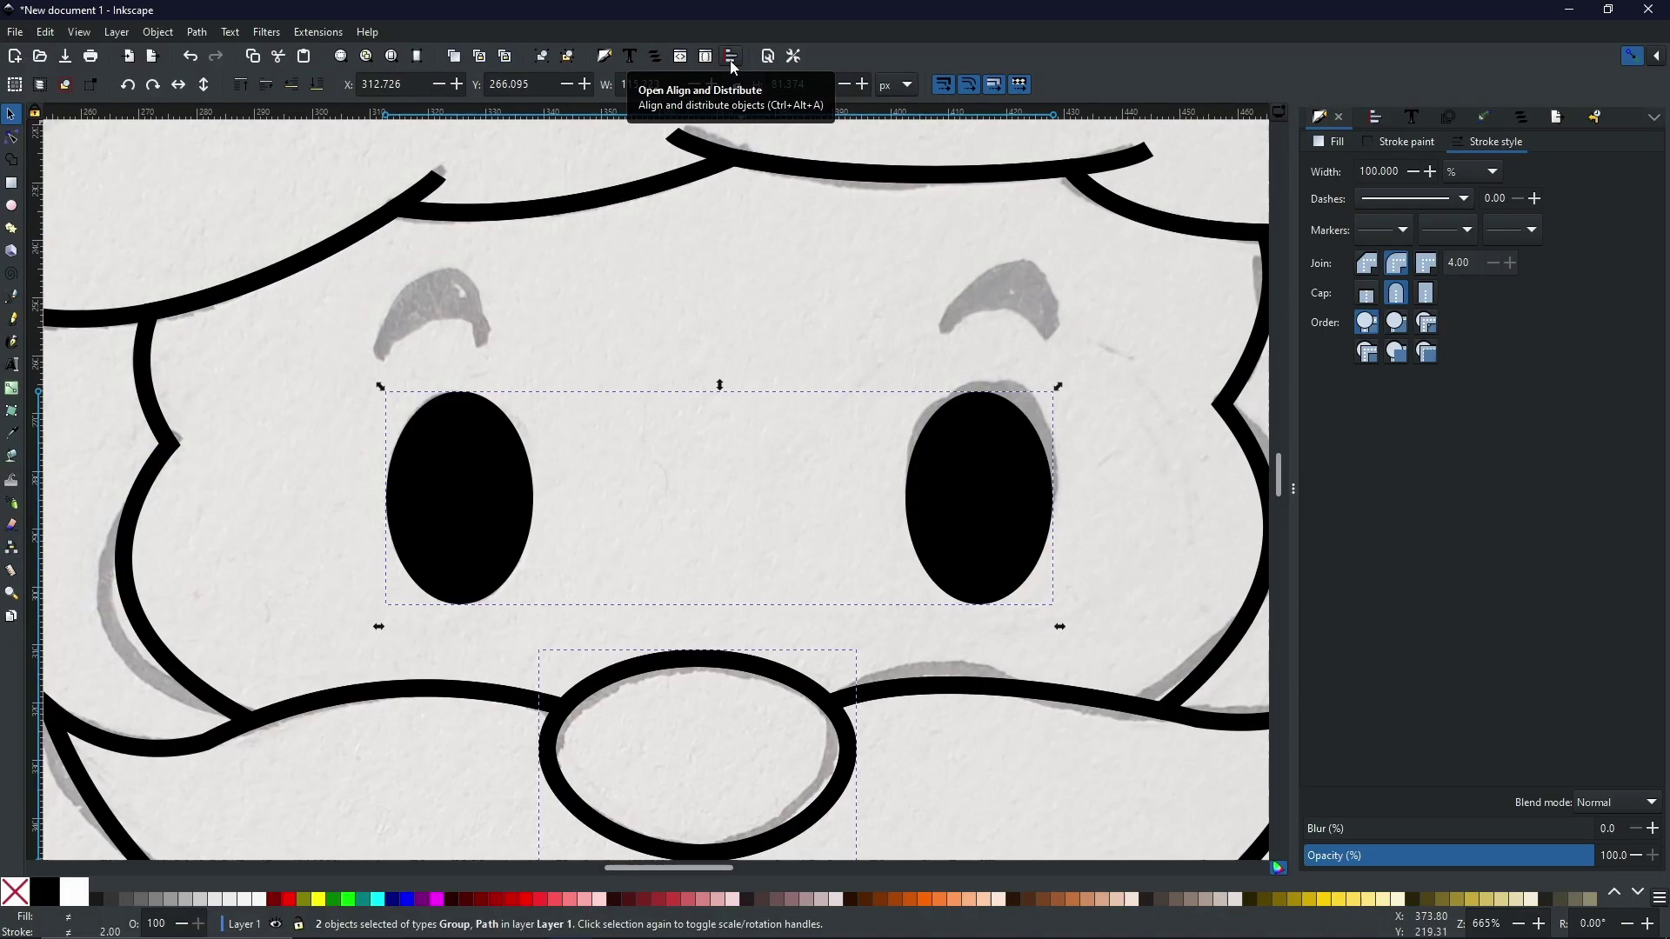
left_click(804, 161)
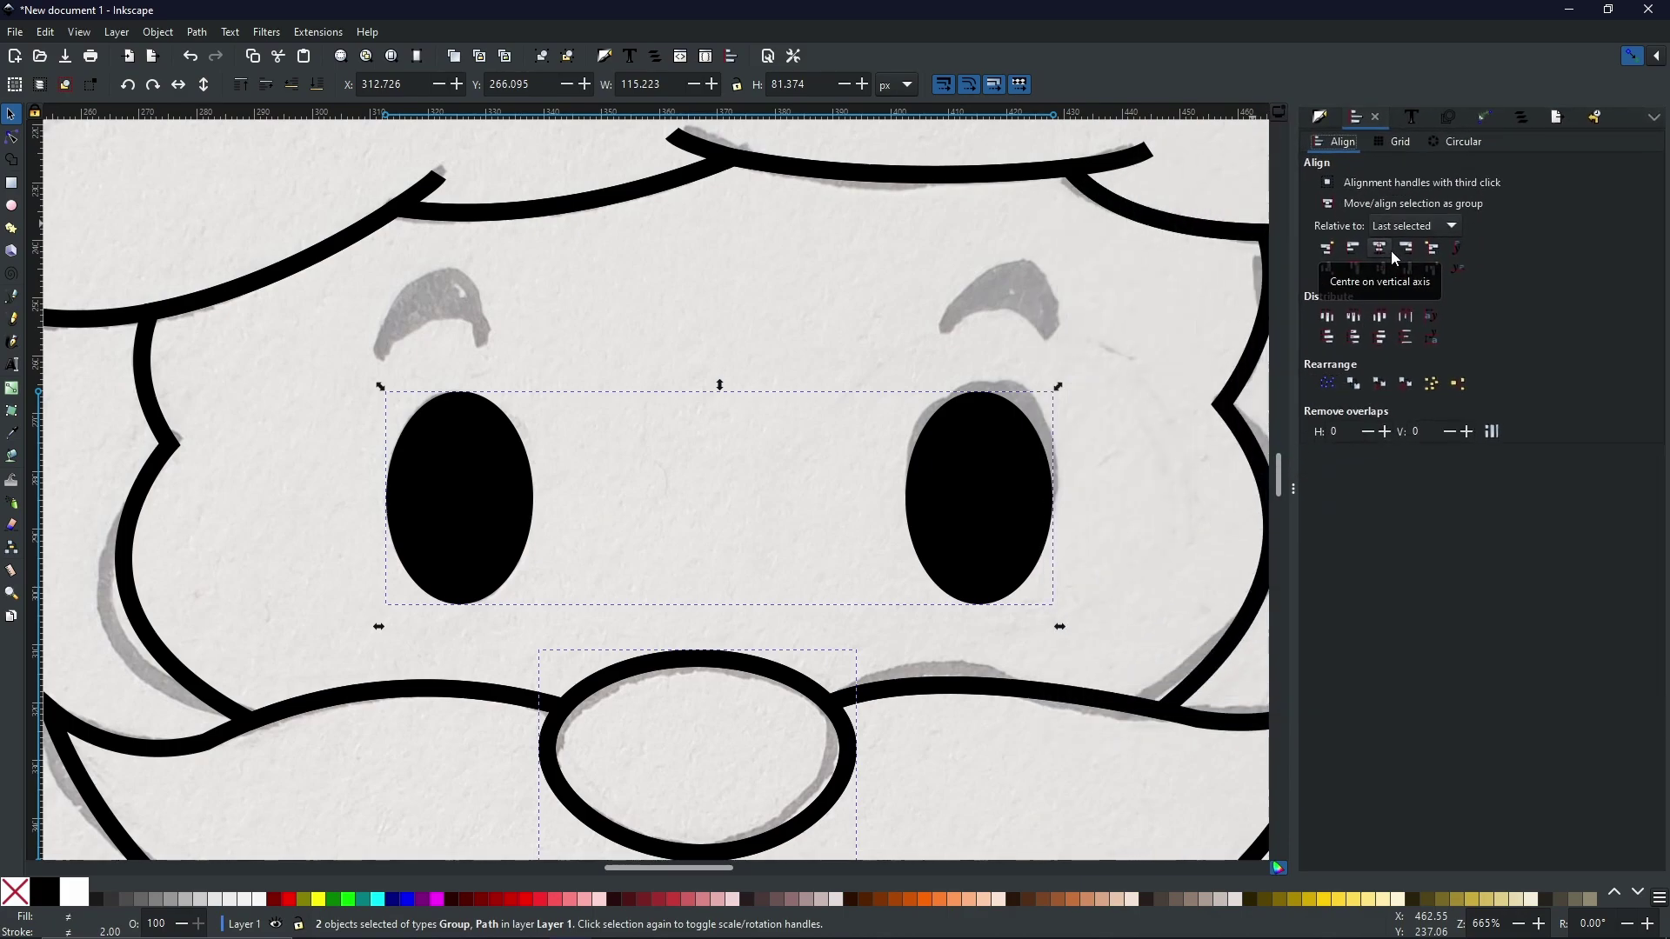
left_click(1391, 251)
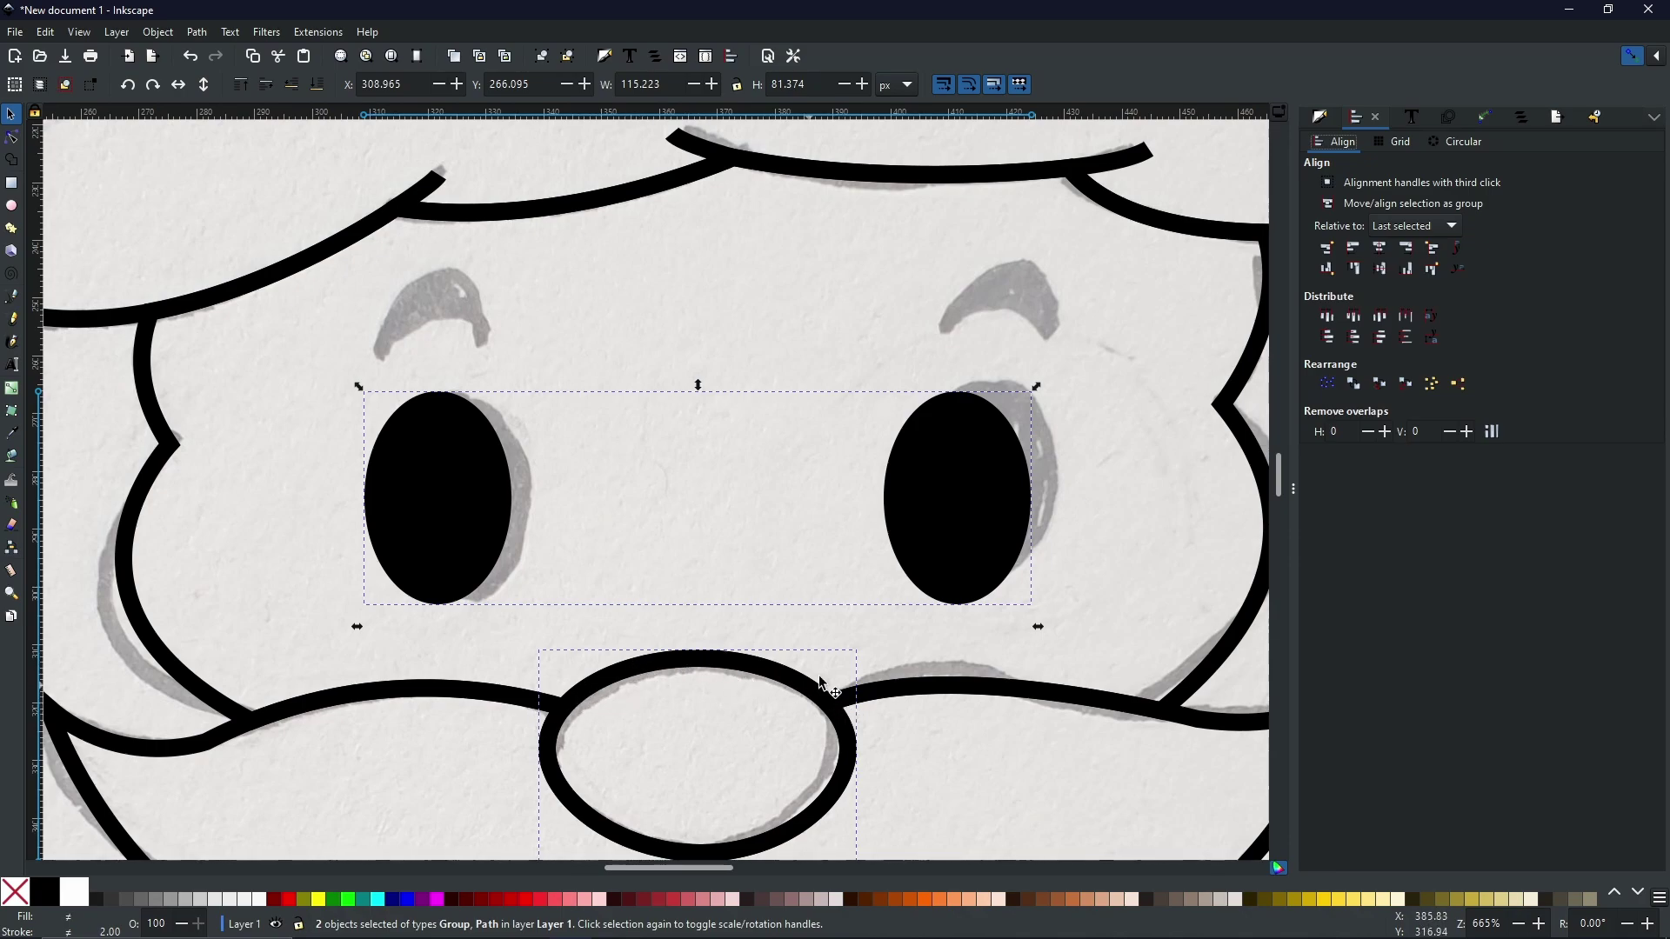
- Ungroup the pair of black eyes so each ellipse can be edited separately
left_click(801, 355)
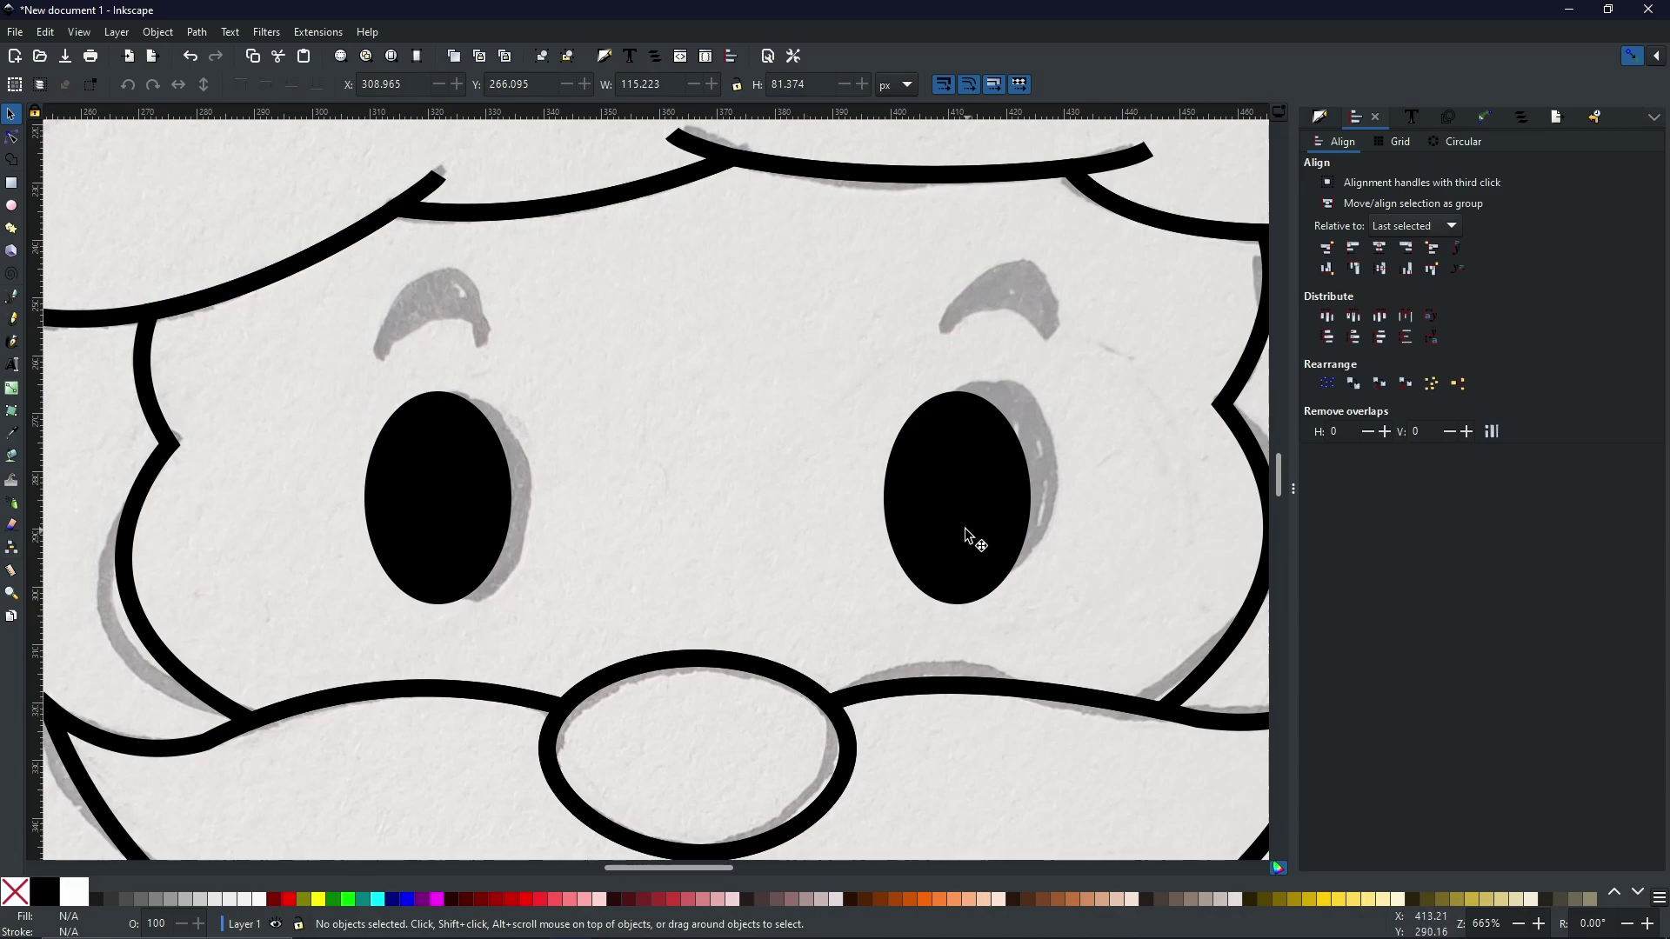
scroll(1054, 459, "down", 4)
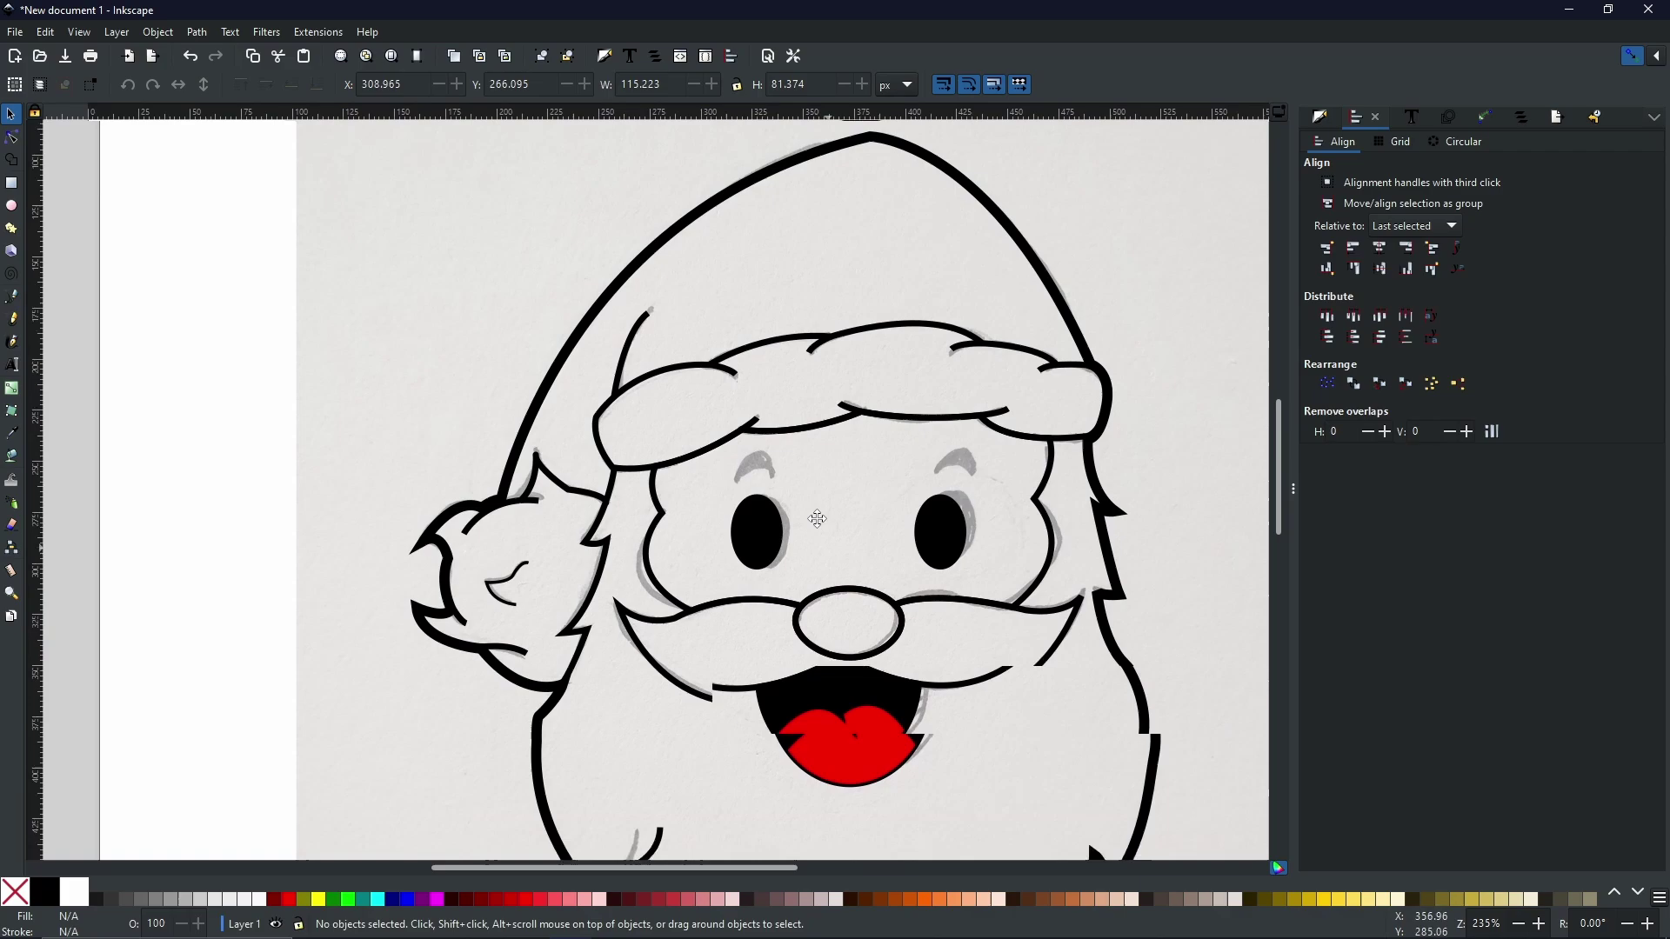
left_click_drag(816, 518, 695, 337)
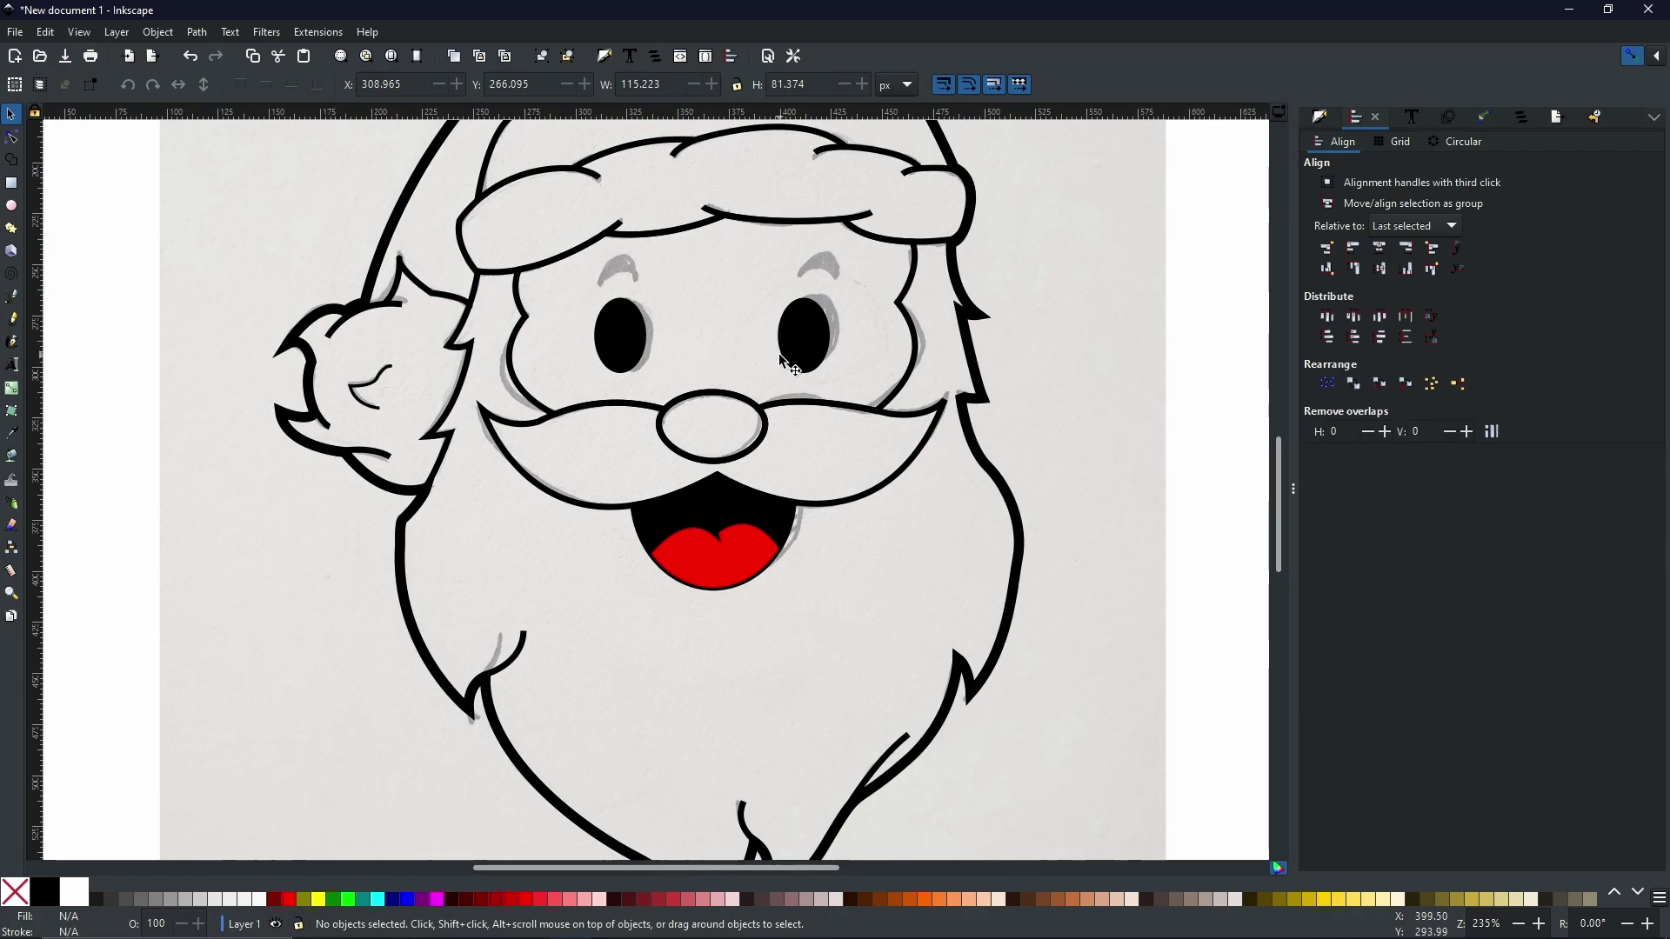
scroll(780, 353, "up", 3)
left_click(526, 450)
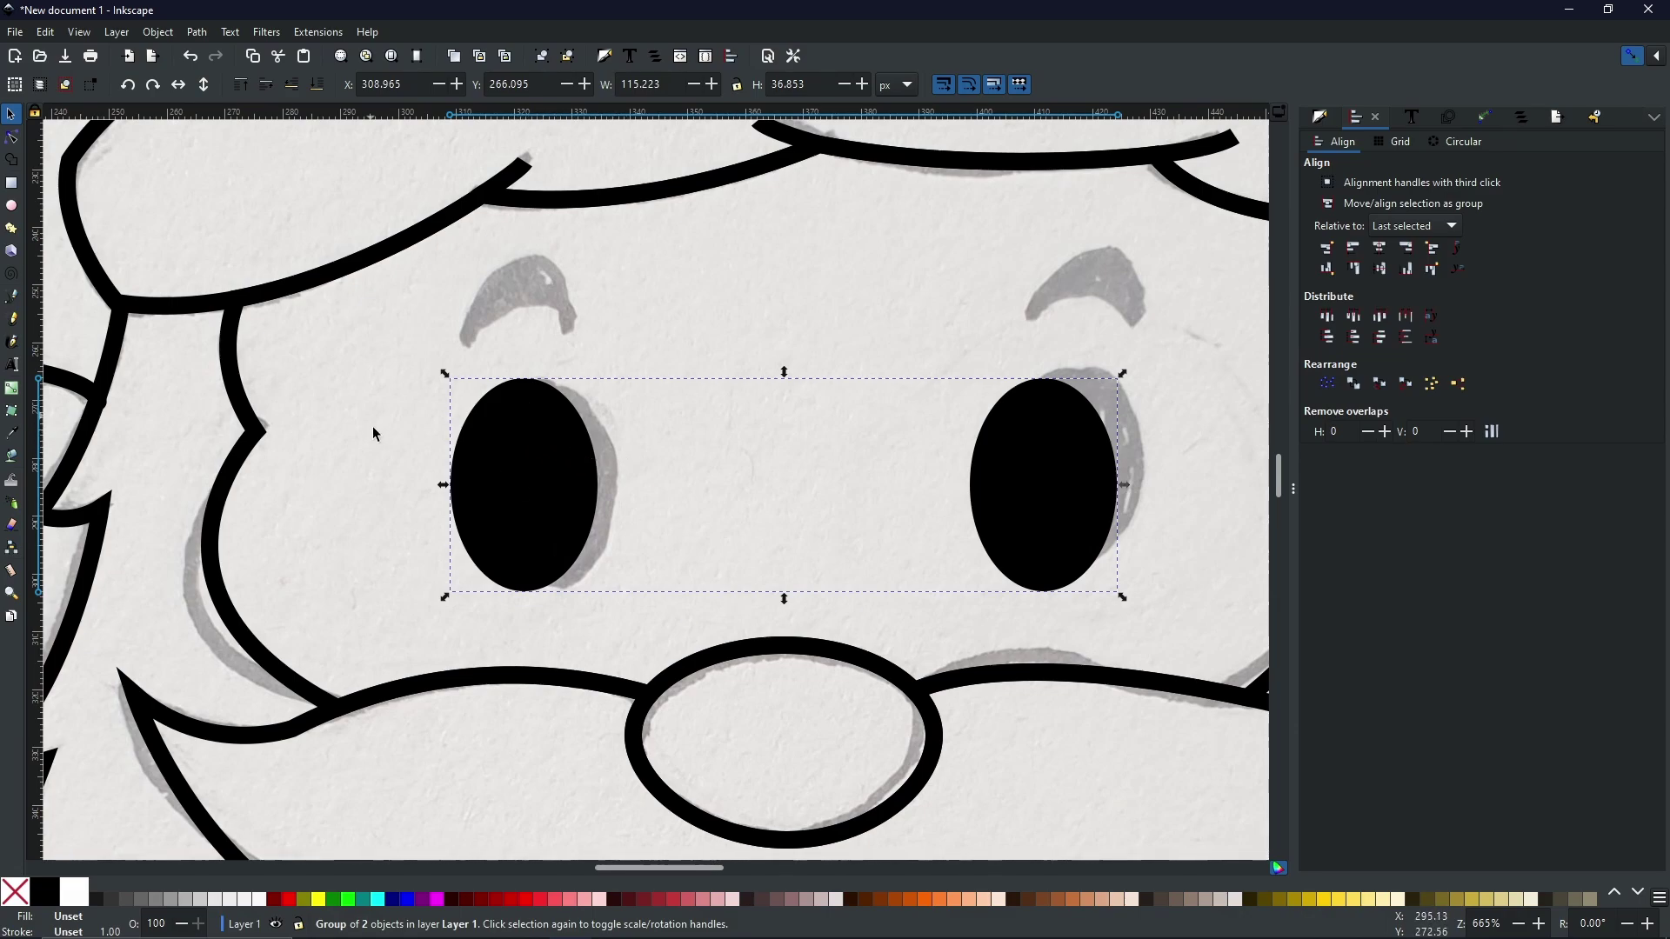
left_click(567, 55)
- Duplicate the left eye, fill the copy white and shrink it to a highlight about 6 by 8.5 px in the eye's upper part
left_click(522, 466)
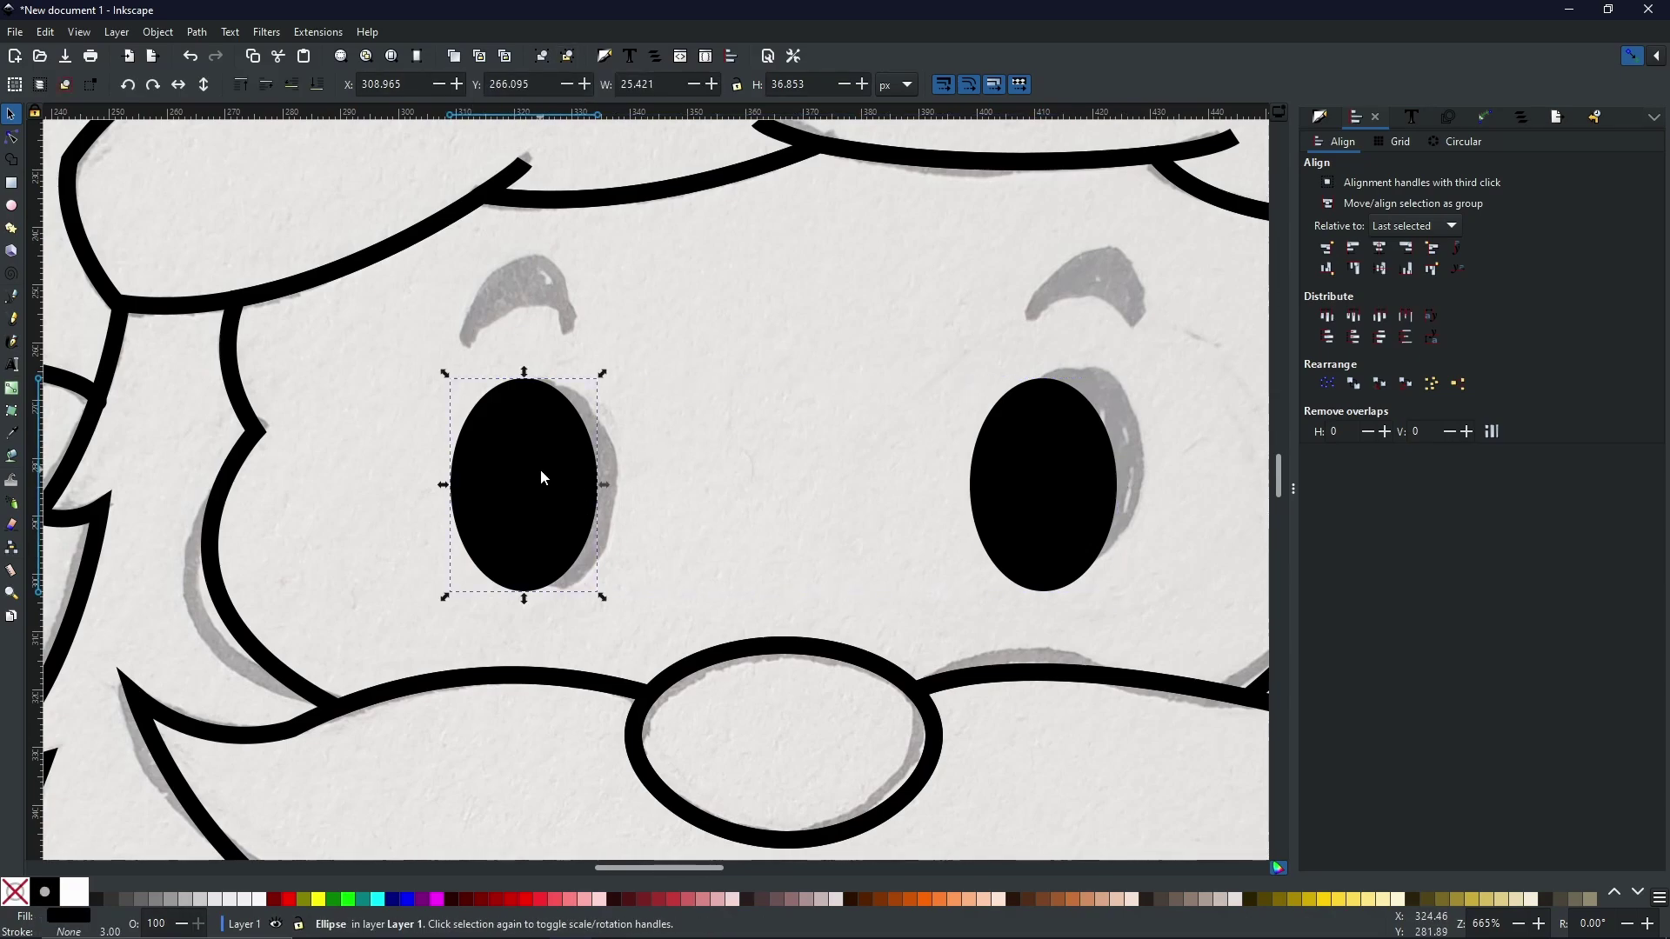
key("ctrl+d")
left_click(77, 894)
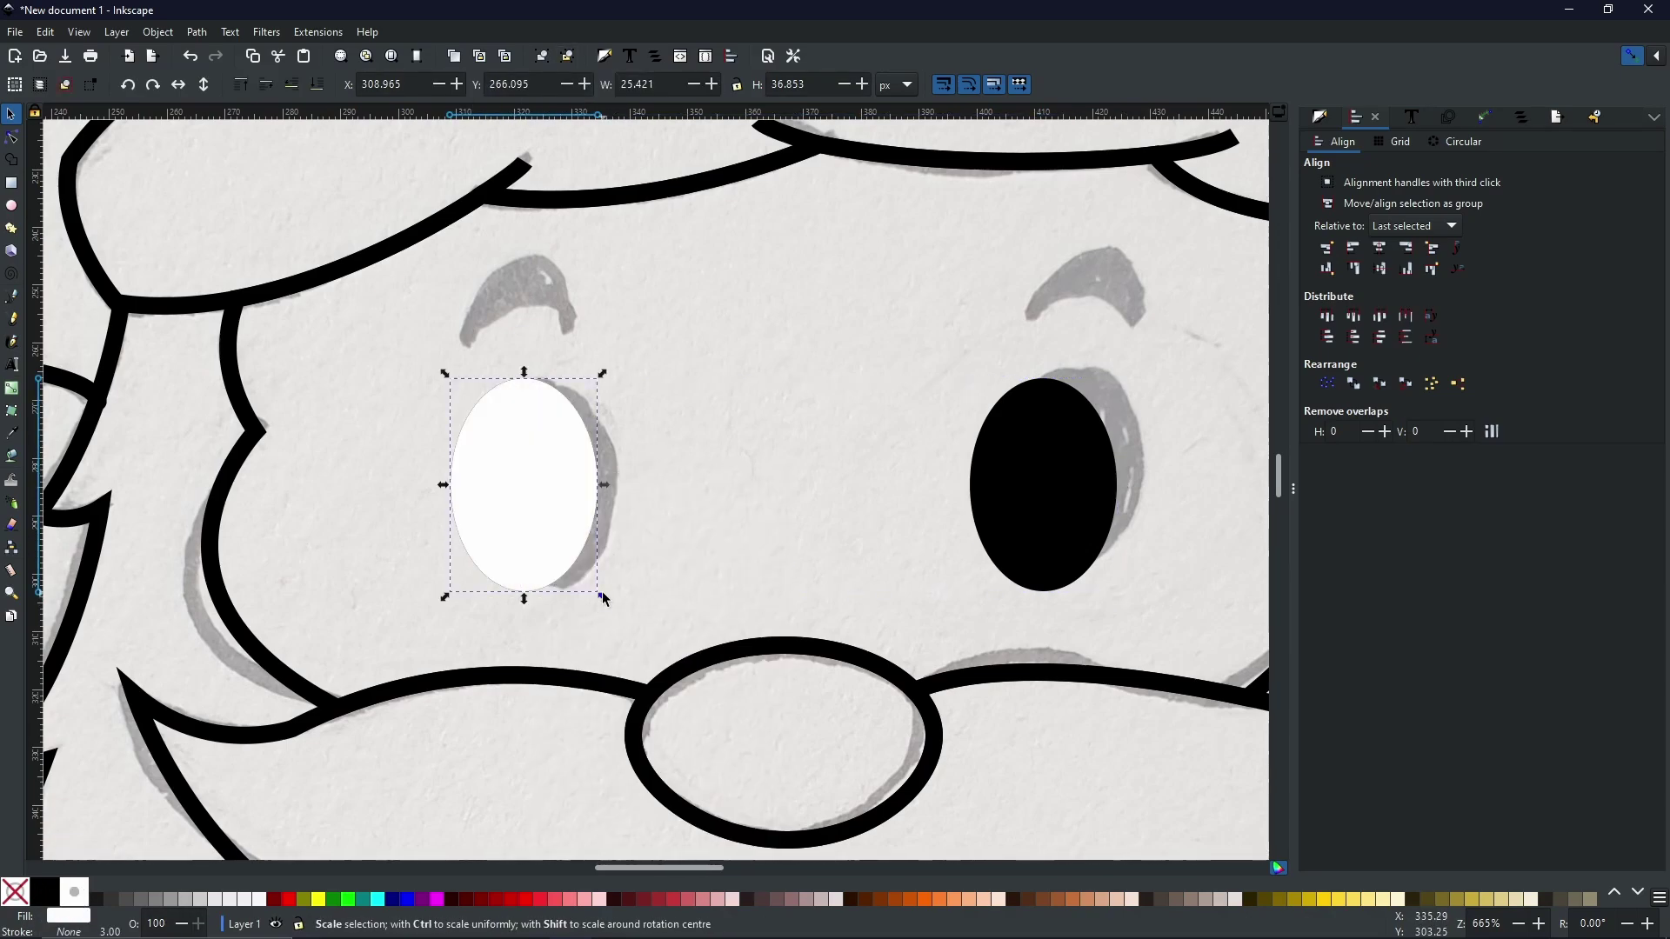
left_click_drag(602, 596, 1021, 439)
- Duplicate the white highlight so both black eyes have one in the same upper-left spot
right_click(501, 453)
left_click(562, 544)
left_click(727, 327)
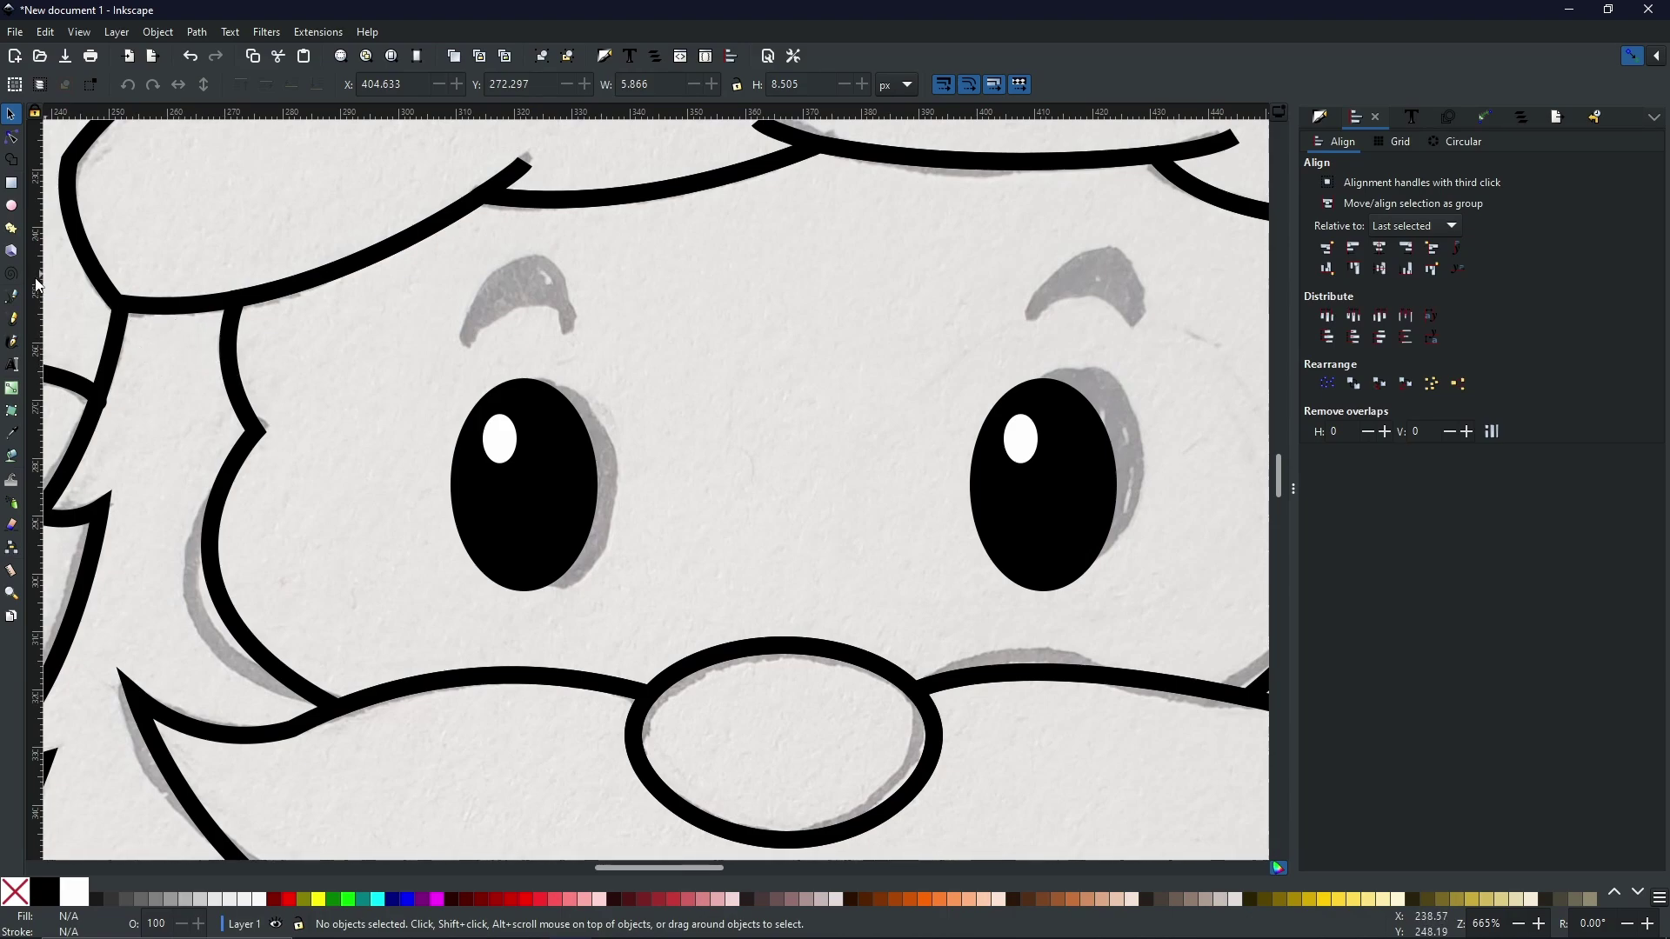
- Trace the sketched left eyebrow with the Pen tool as a closed crescent about 19 by 15 px and fill it black
left_click(11, 298)
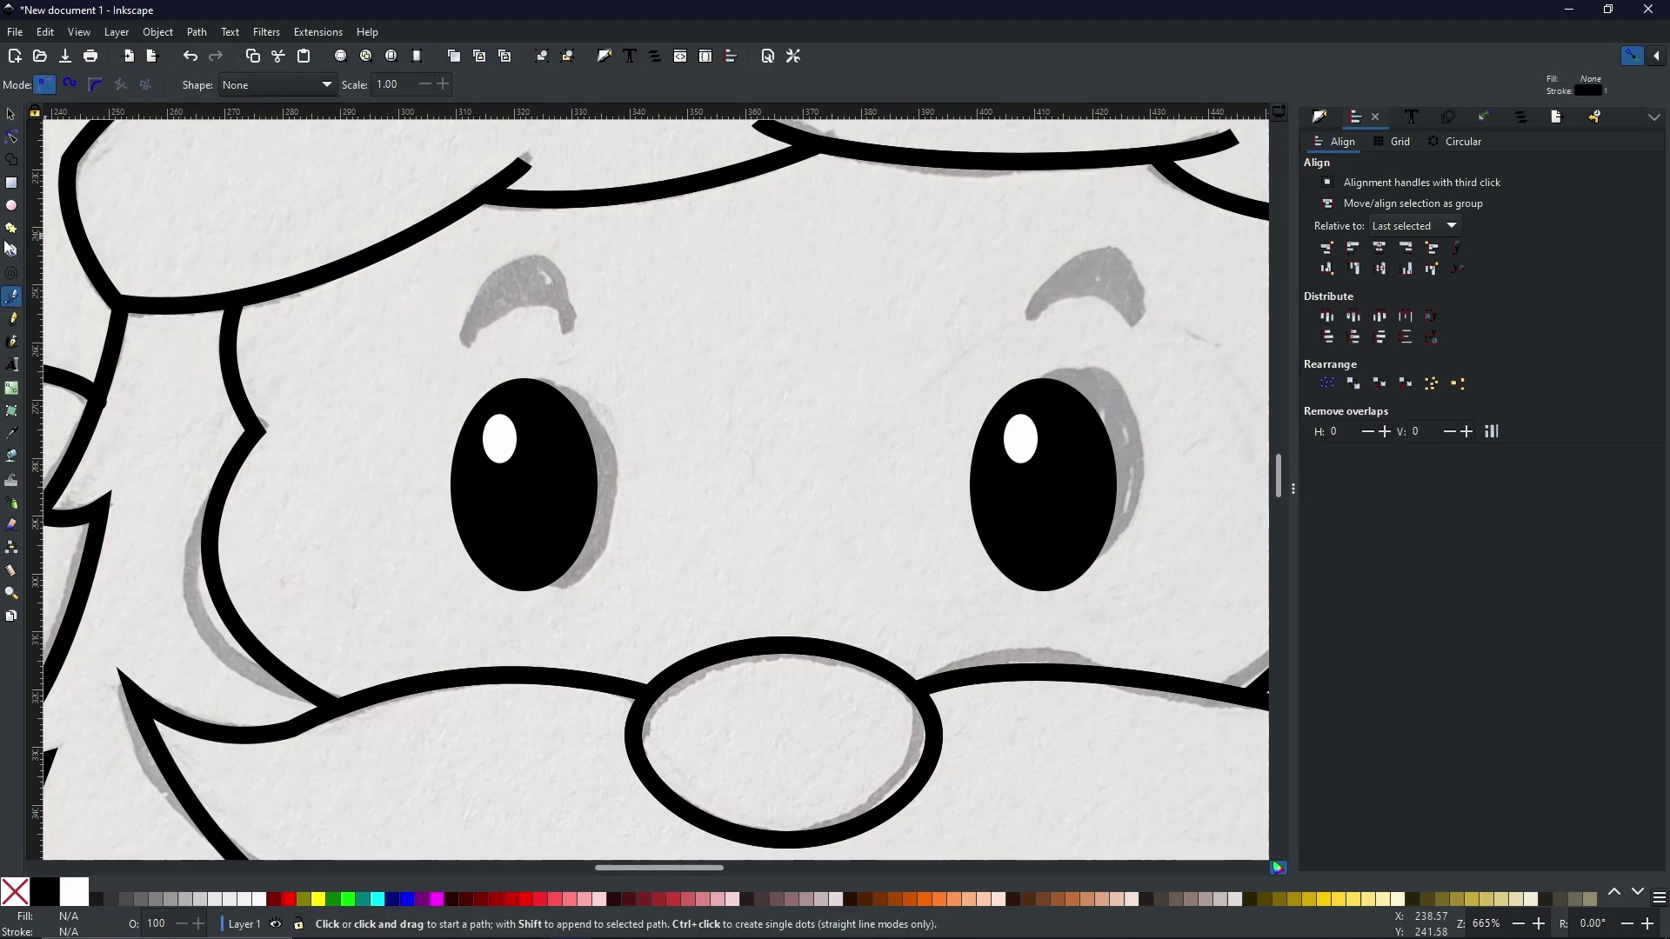
left_click(467, 328)
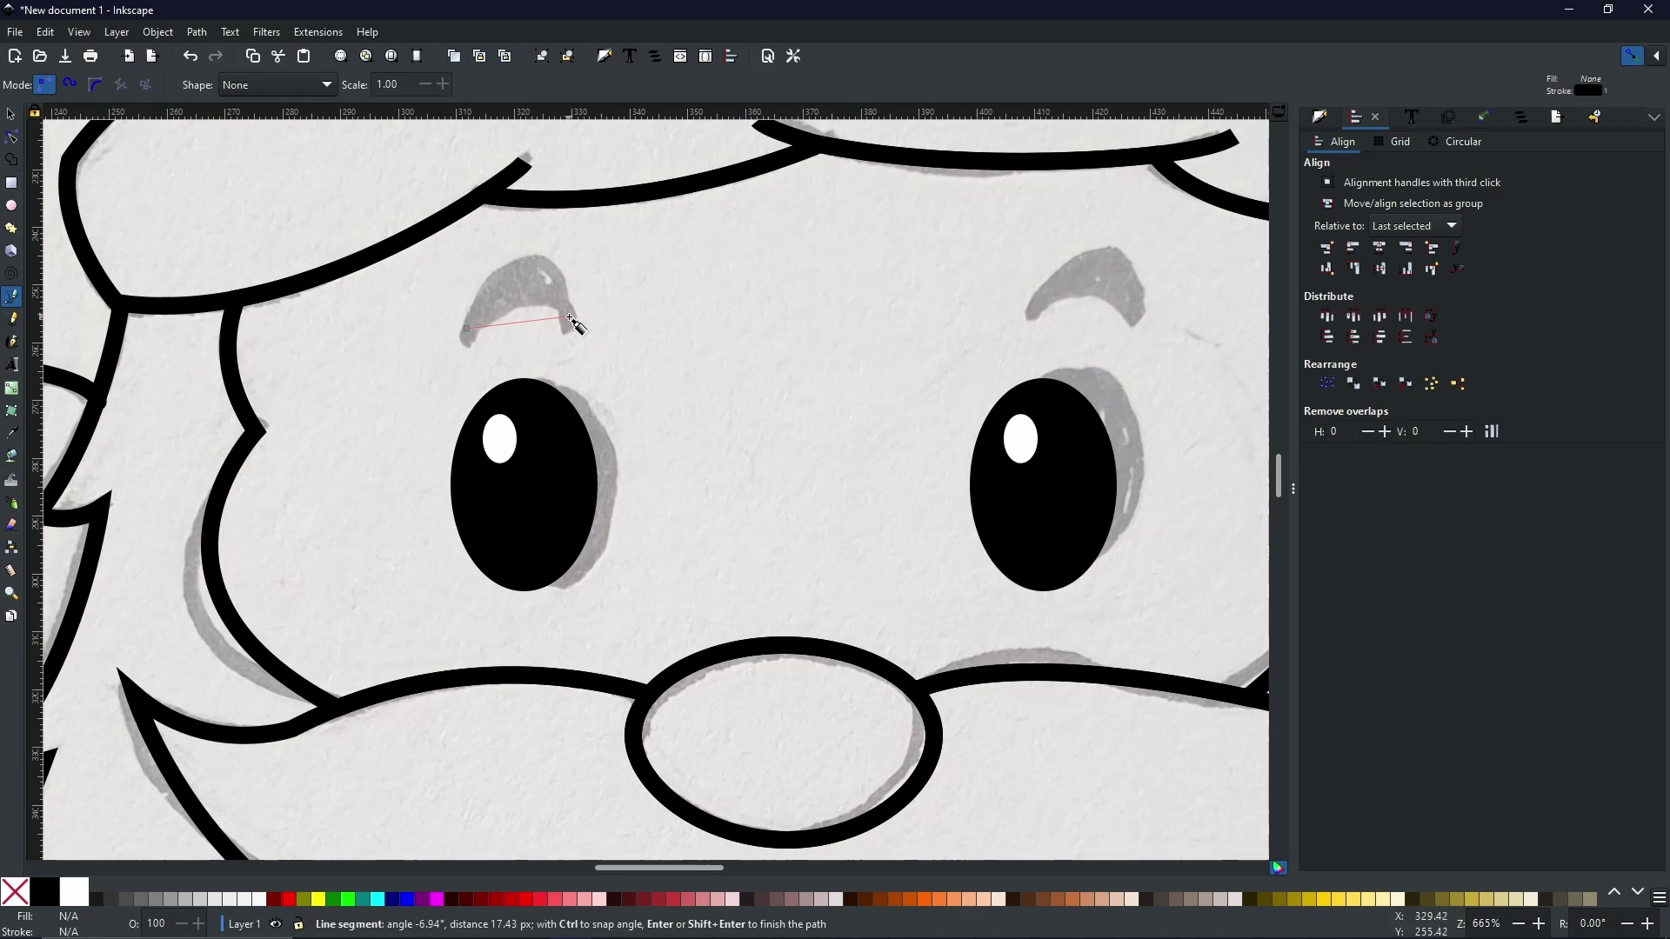
left_click_drag(569, 318, 628, 472)
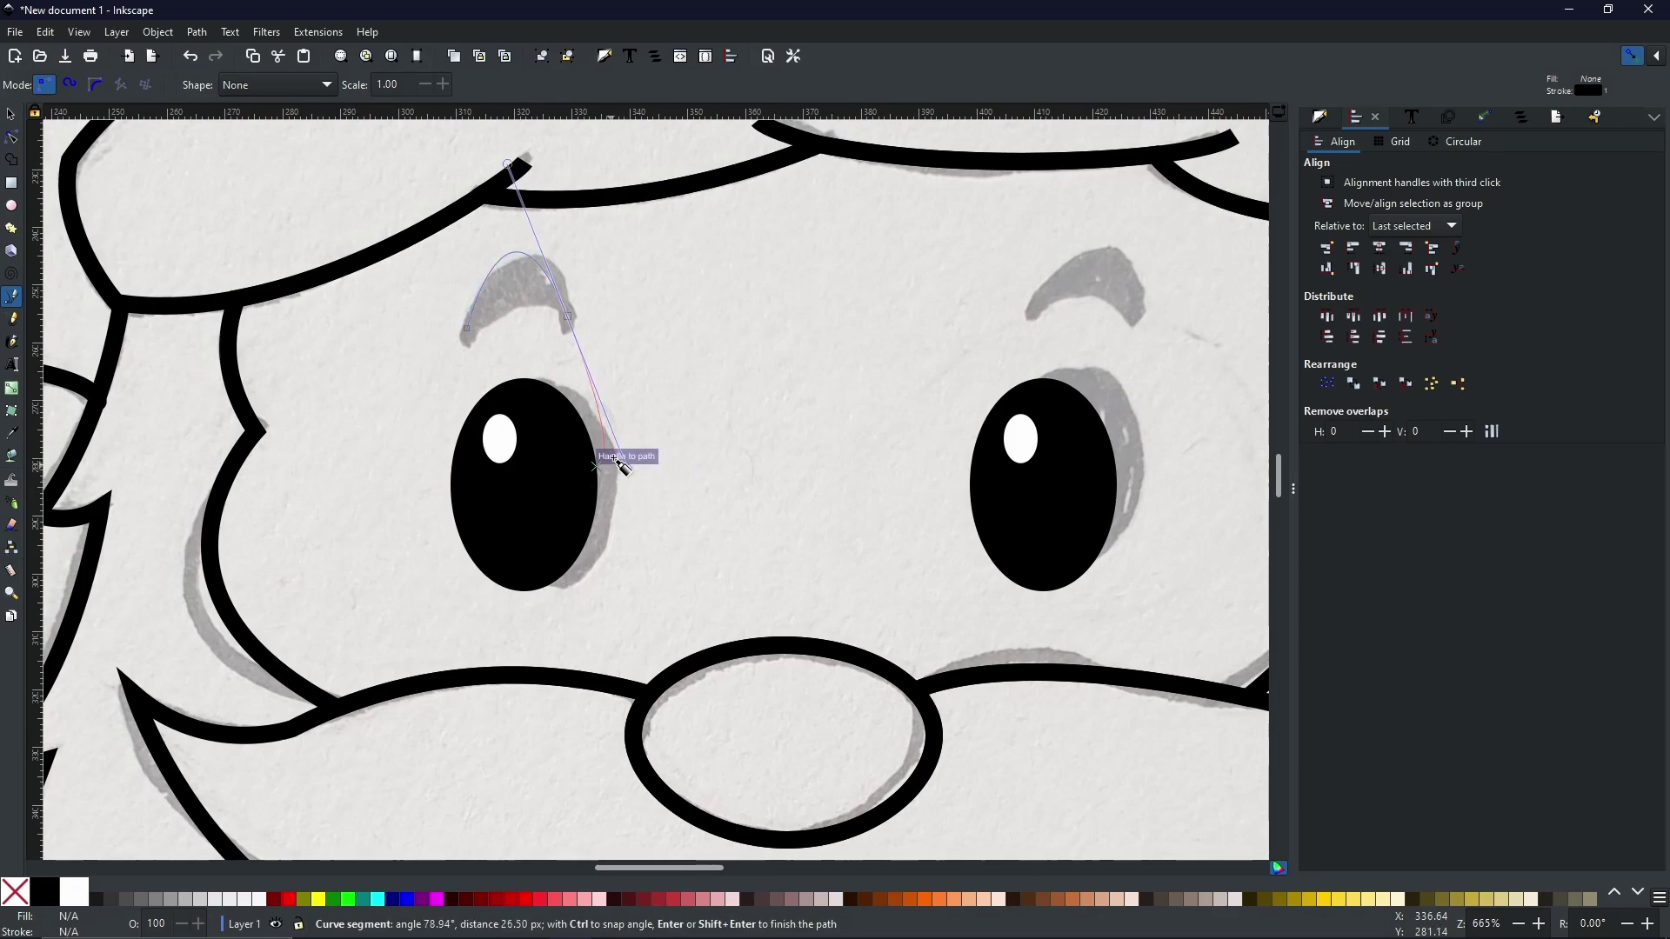
left_click(580, 319)
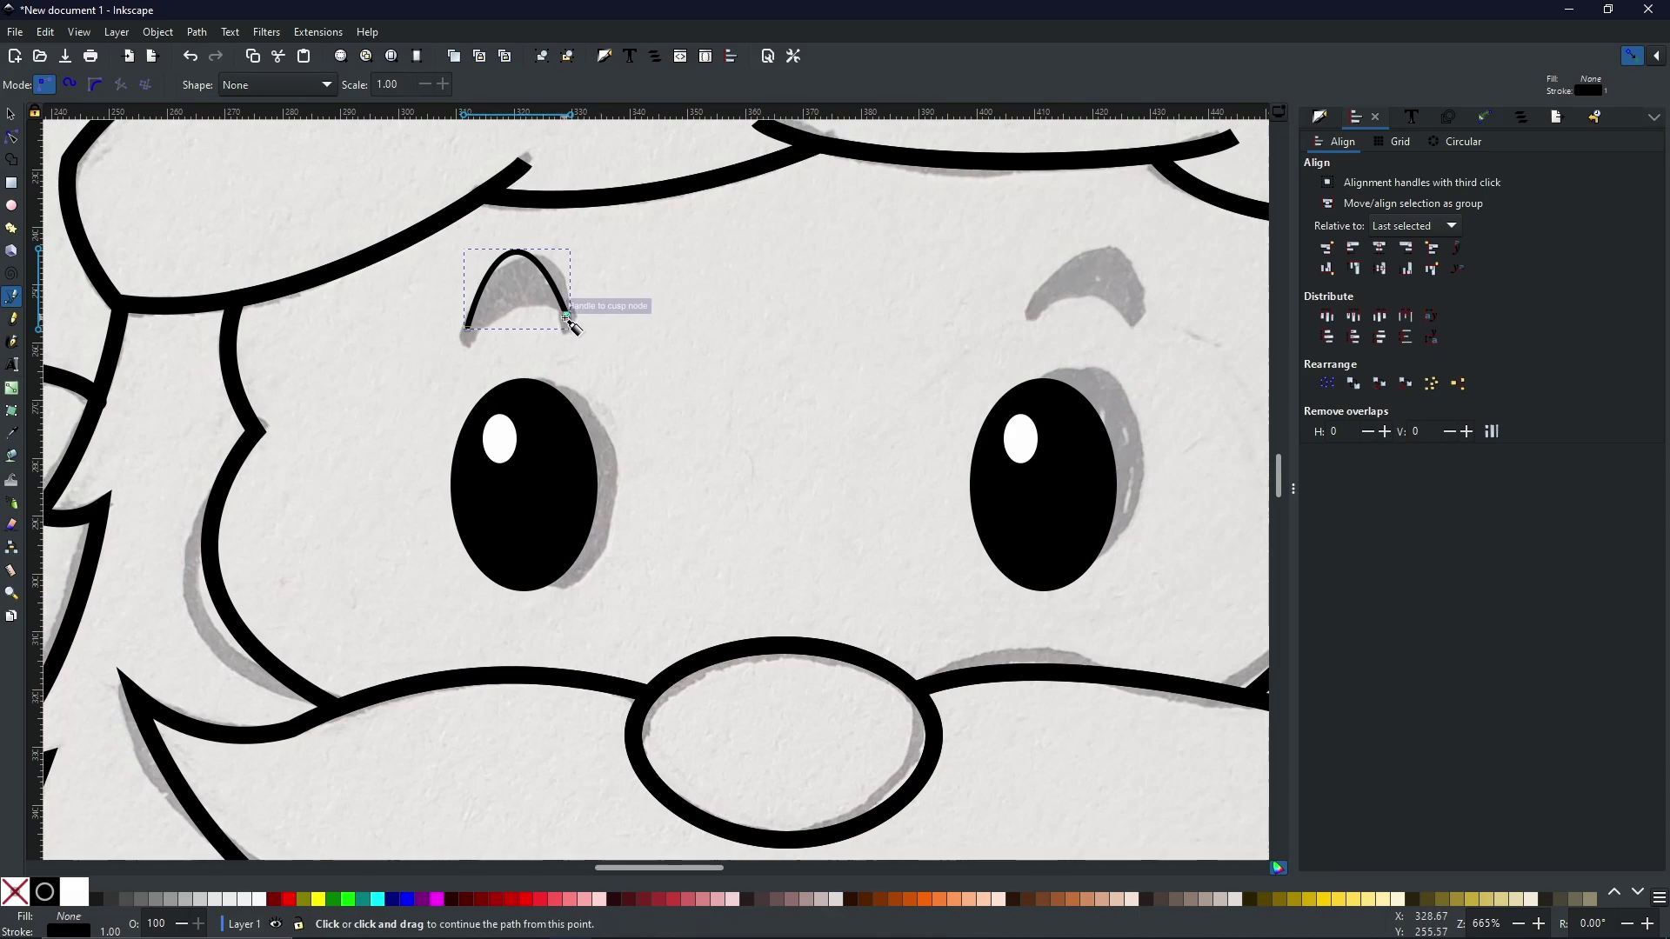
left_click(567, 317)
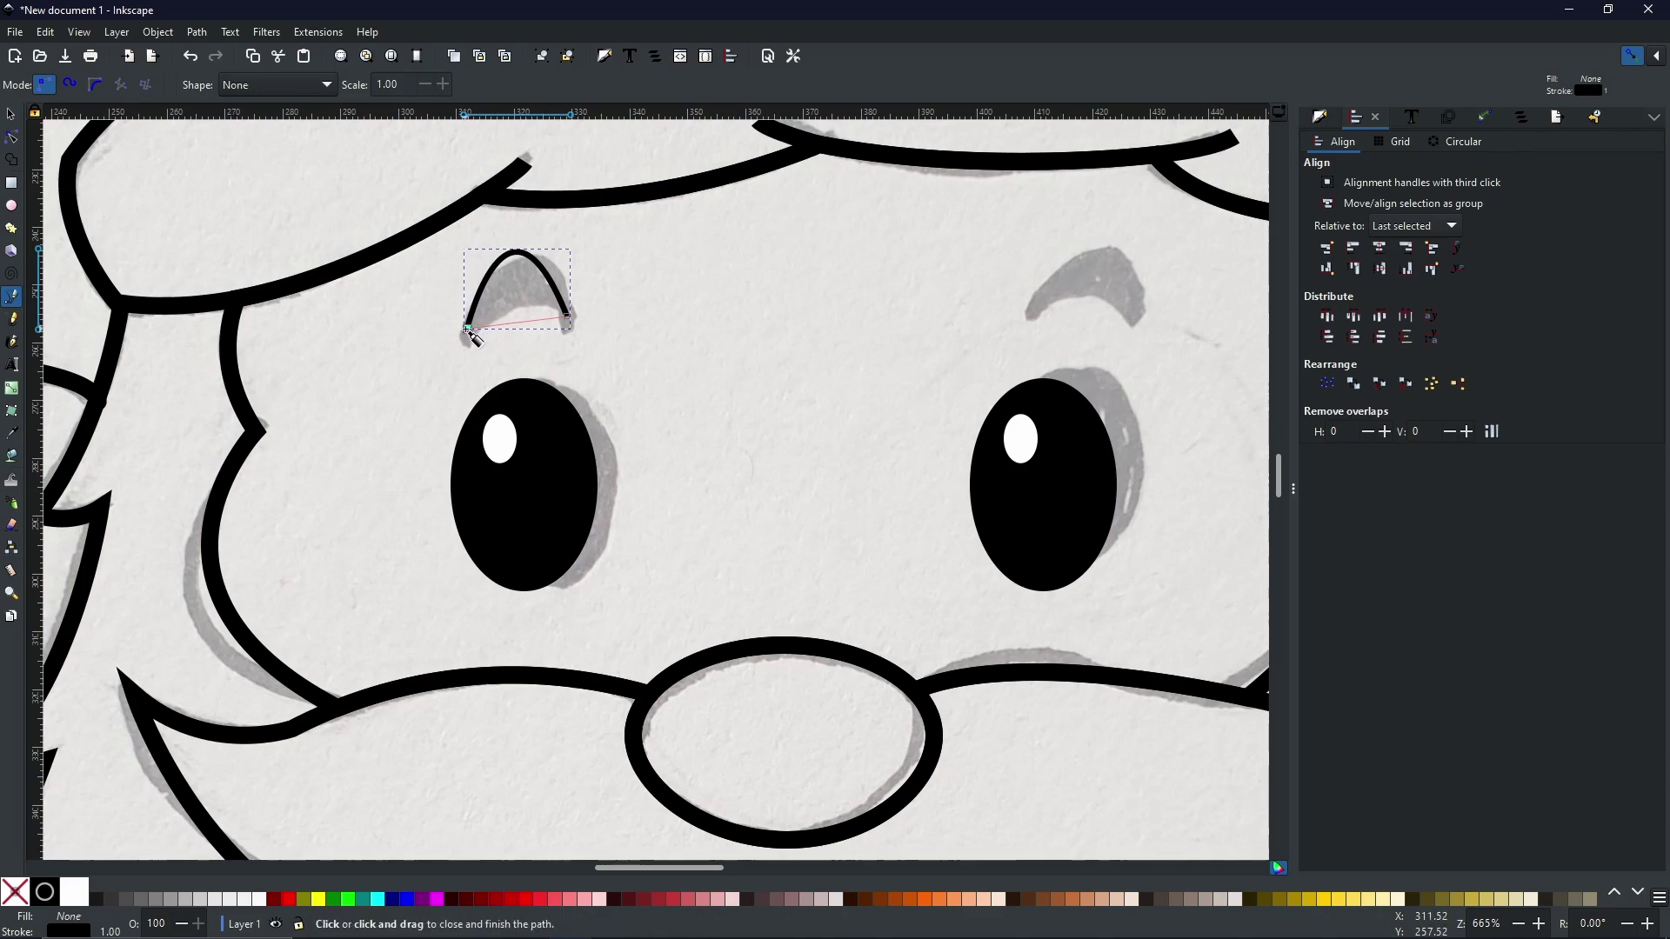
left_click_drag(467, 329, 422, 368)
mouse_move(420, 401)
left_mouse_down()
mouse_move(426, 372)
mouse_move(410, 375)
left_mouse_up()
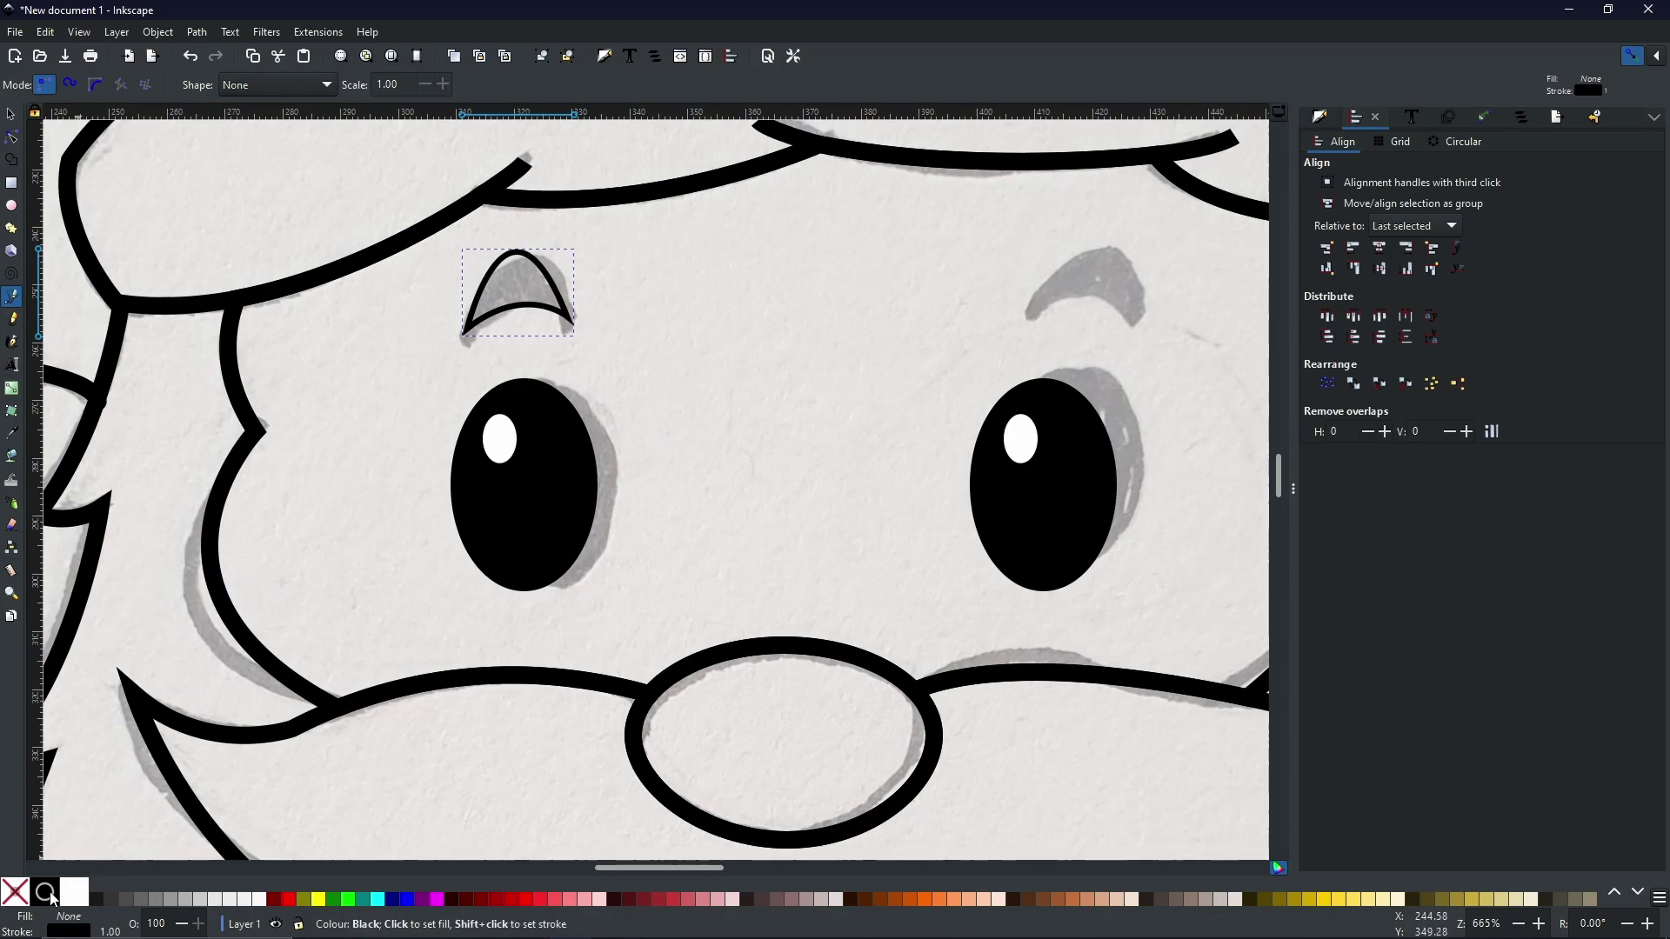
left_click(45, 893)
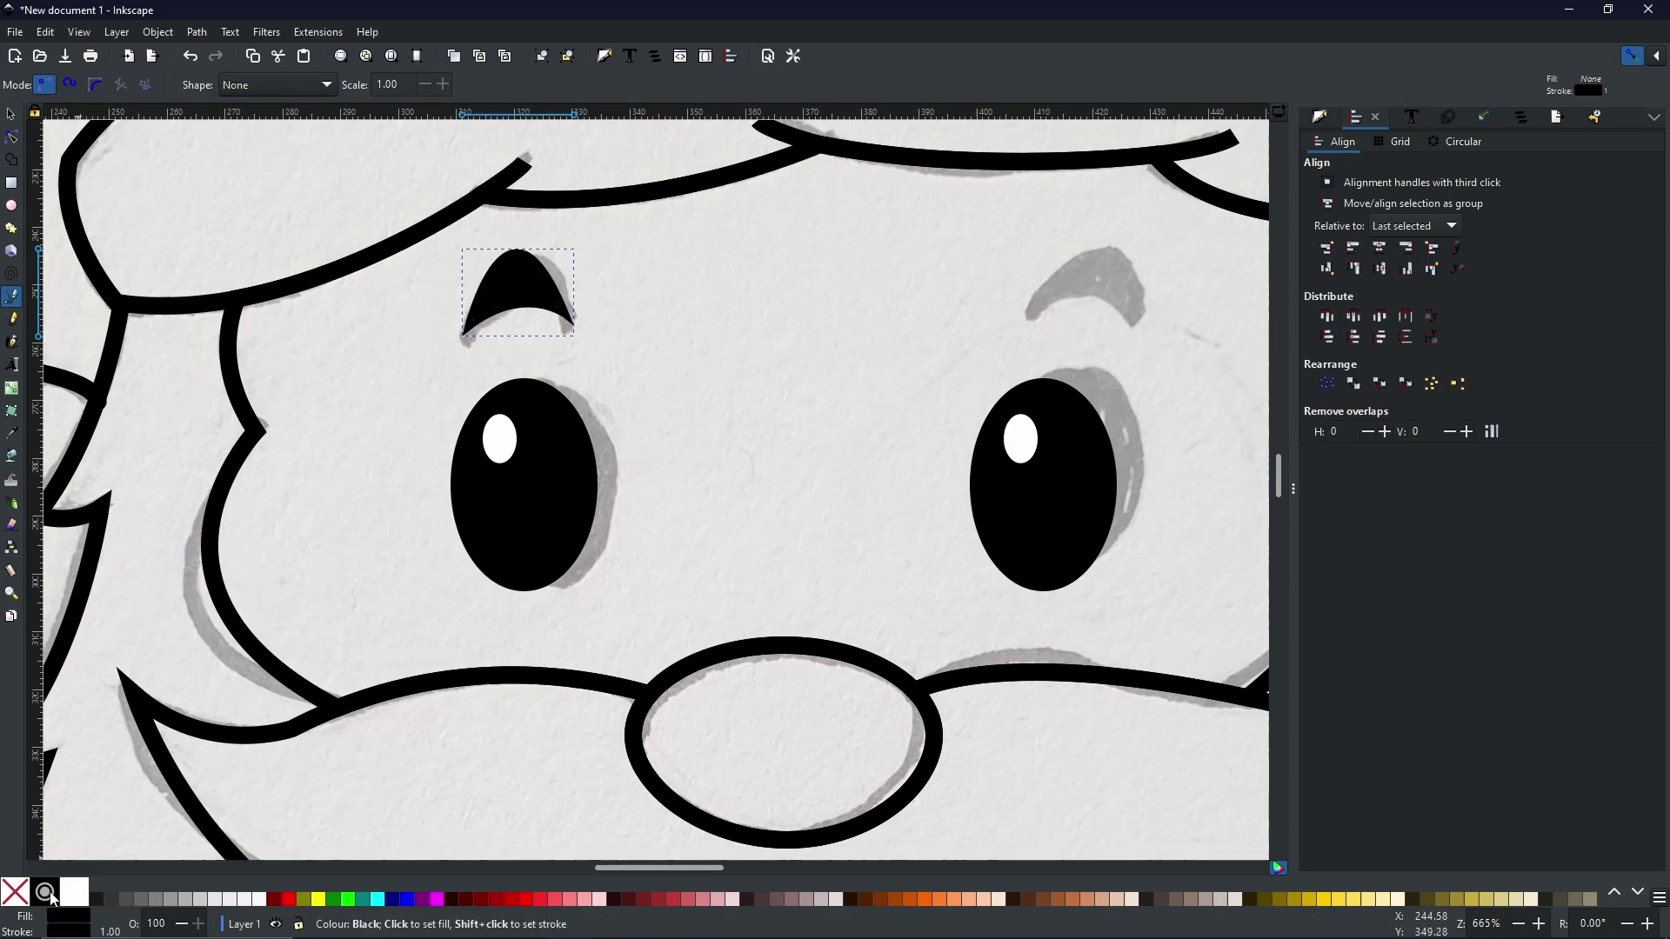
- Duplicate the left eyebrow, move the copy above the right eye and flip it horizontally
right_click(531, 285)
left_click(581, 384)
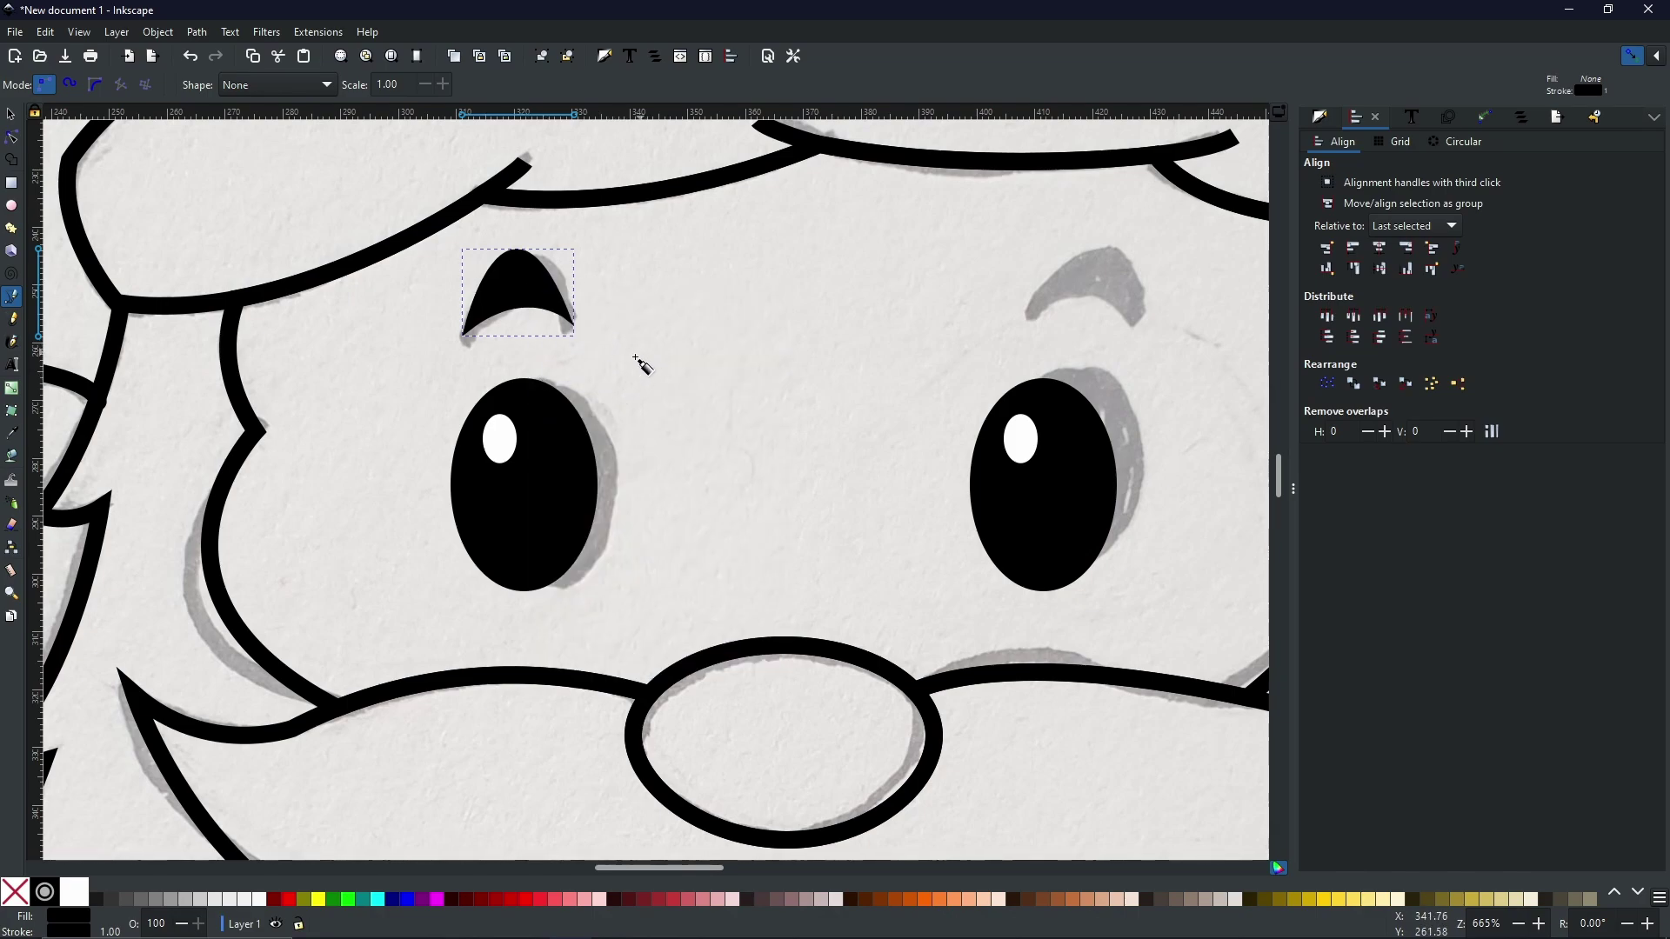
left_click(11, 114)
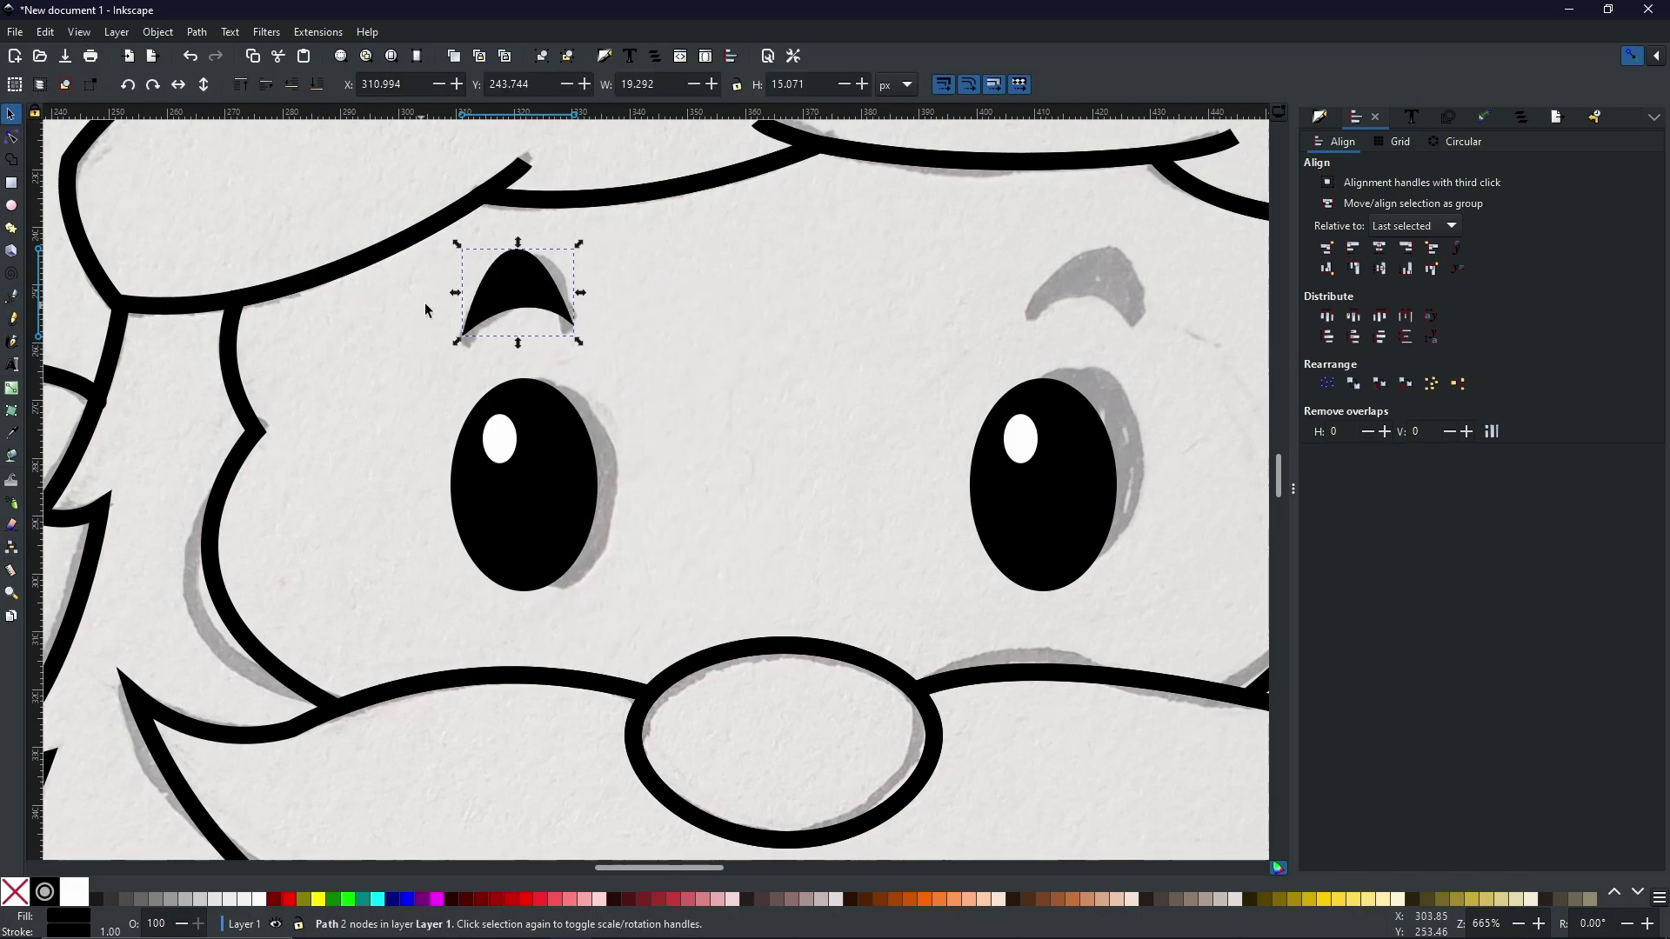
mouse_move(503, 315)
left_mouse_down()
mouse_move(1000, 348)
mouse_move(1040, 334)
left_mouse_up()
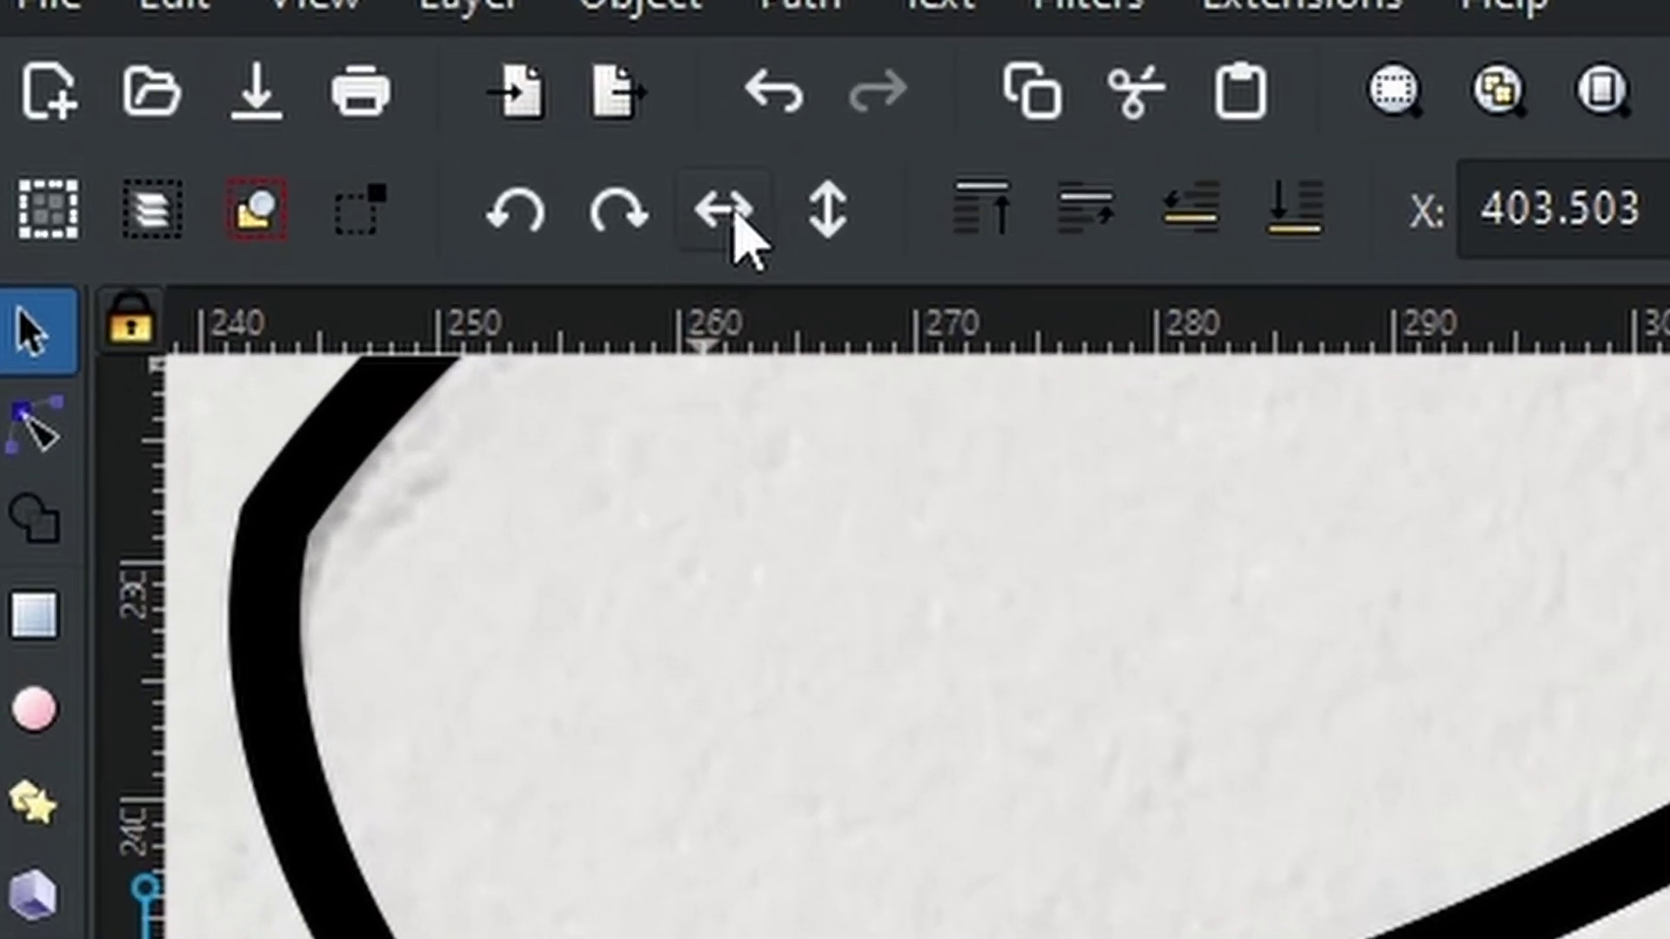
left_click(708, 213)
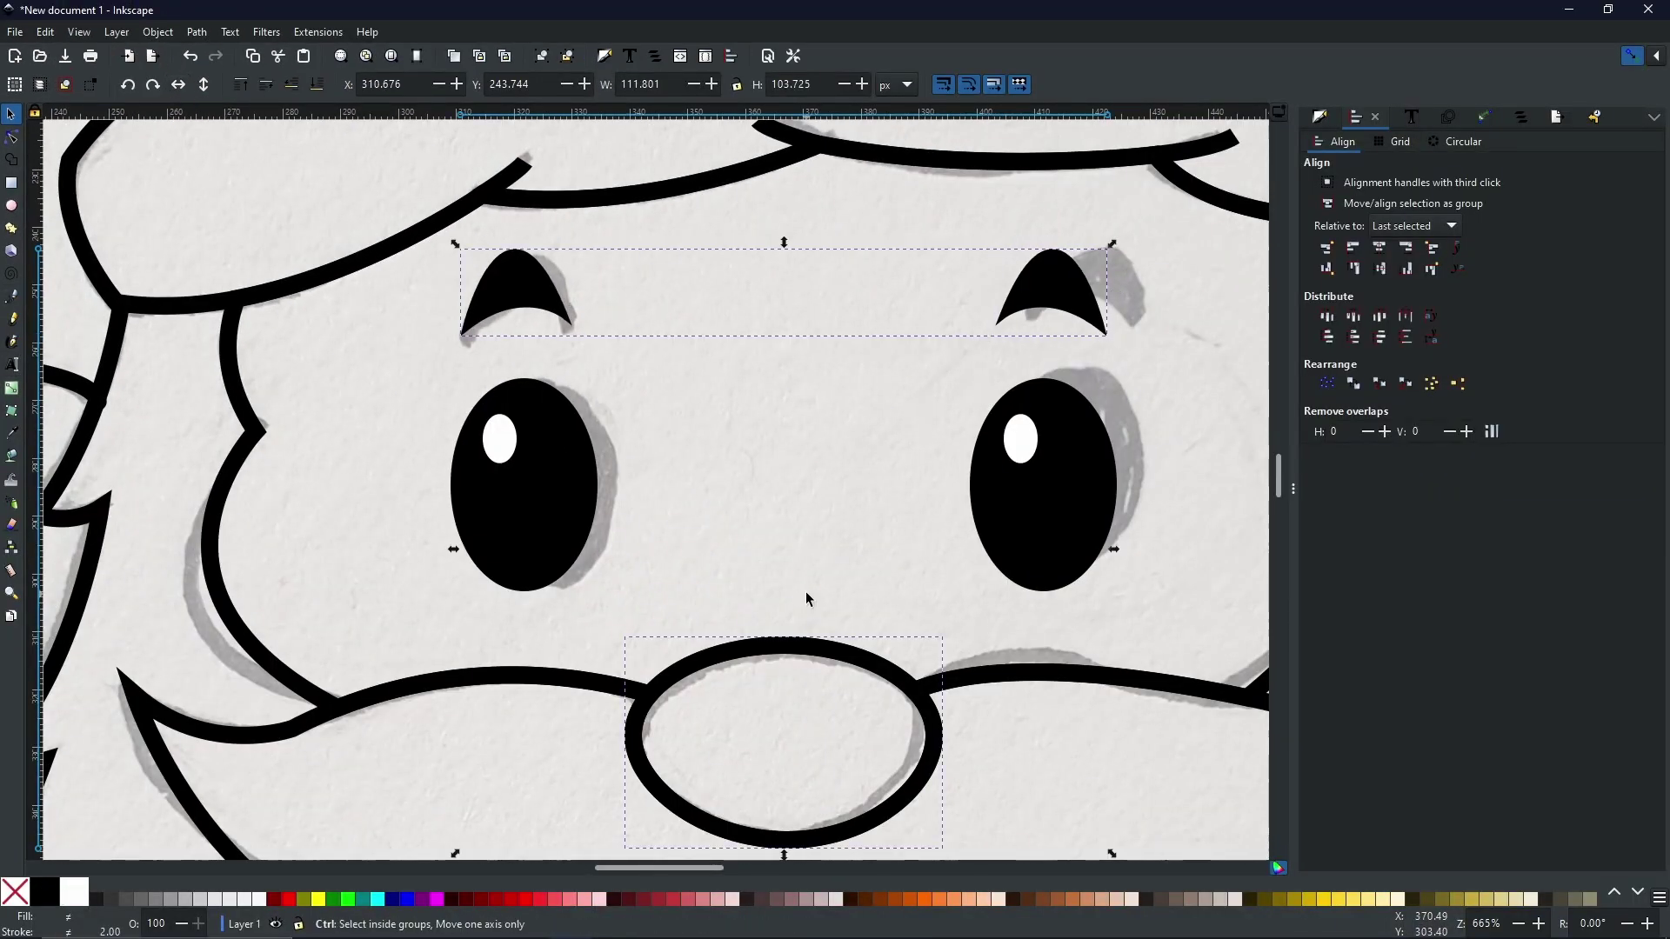
- Clear the selection and examine the whole Santa drawing, especially the placement of eyebrows and eyes around the nose
scroll(806, 598, "down", 5)
left_click_drag(769, 627, 763, 531)
scroll(763, 532, "down", 3)
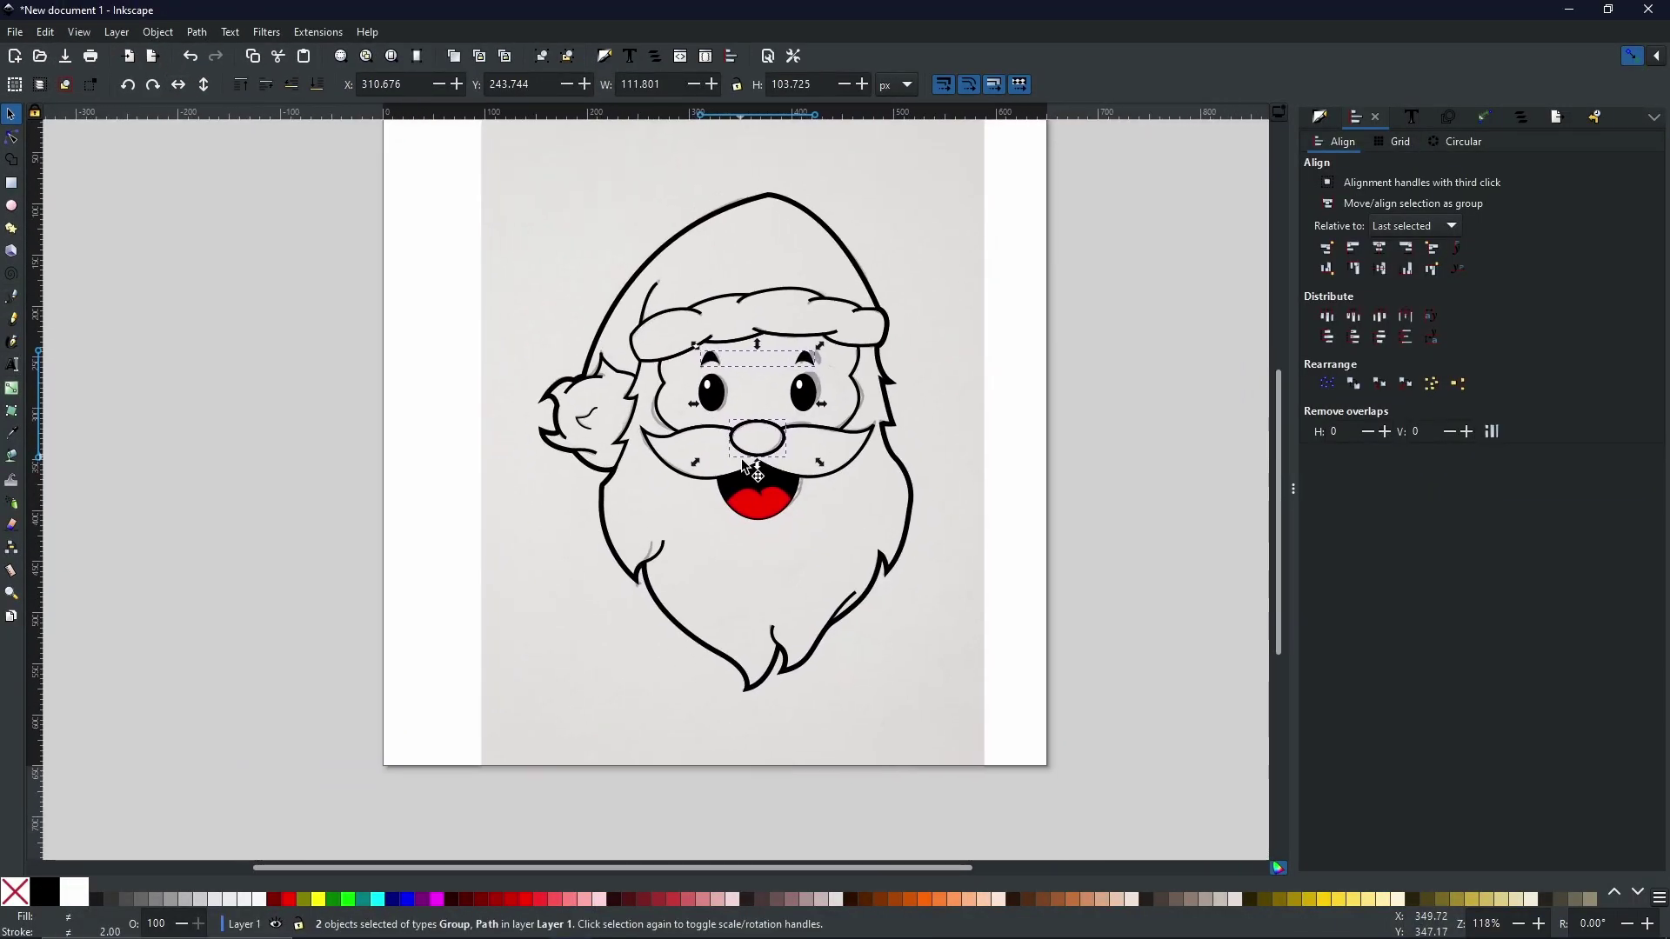
scroll(753, 504, "up", 1, "ctrl")
scroll(749, 495, "up", 1)
scroll(749, 494, "up", 1)
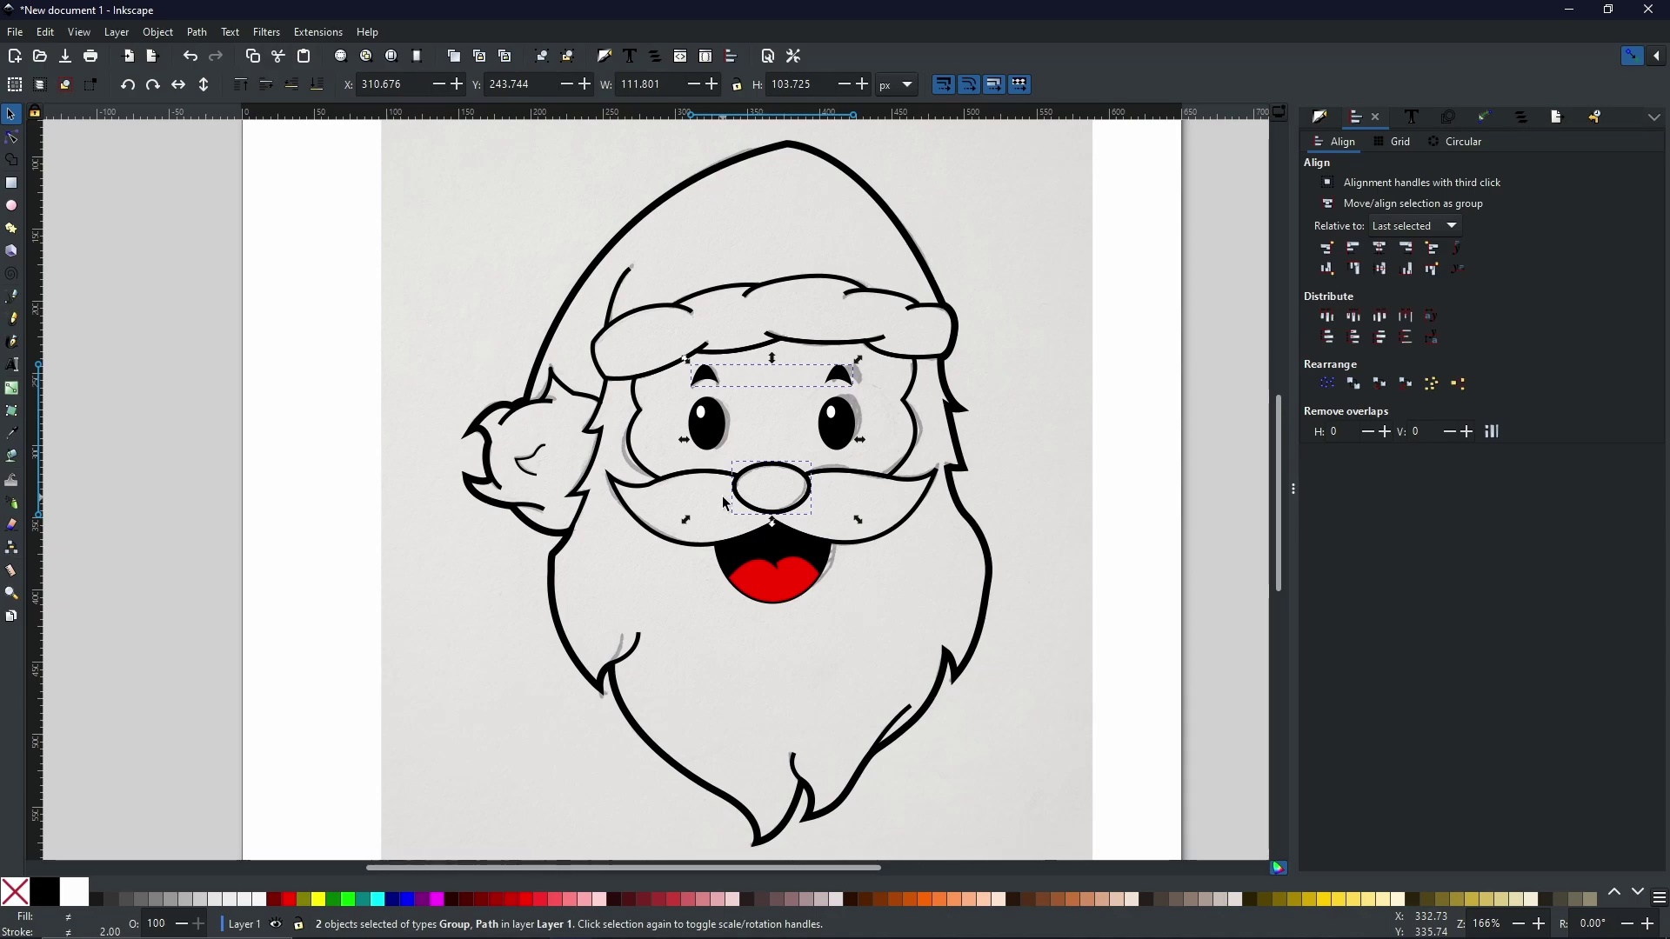
left_click(1089, 353)
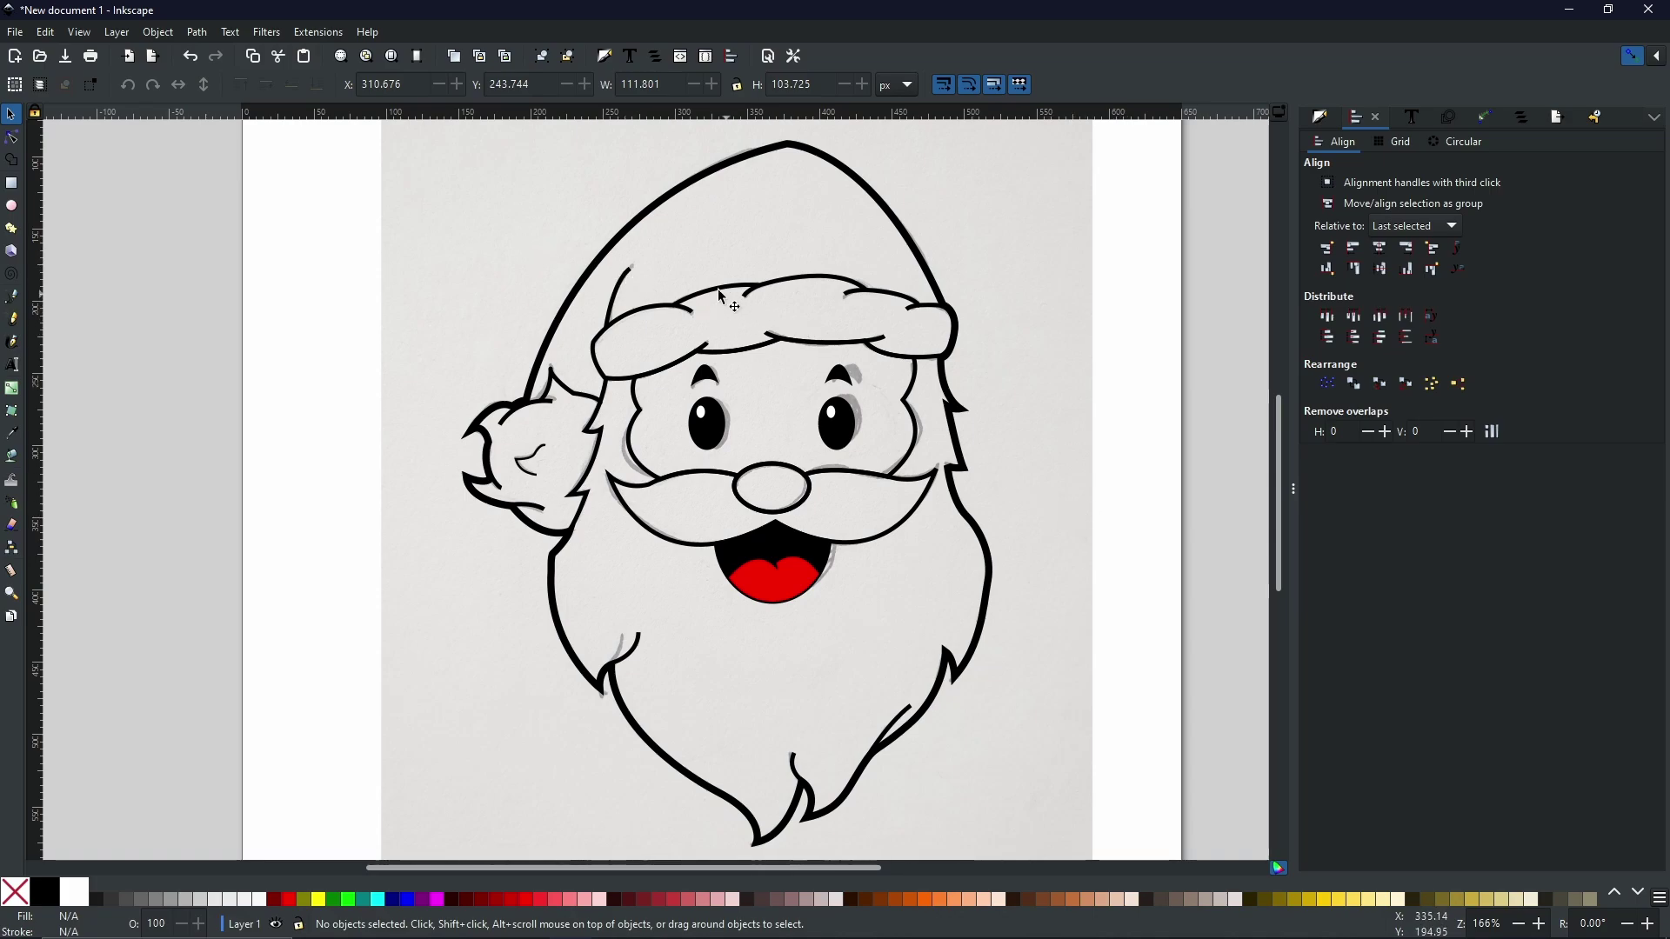
- Apply the Taper stroke path effect to the short curved fold line inside the hat, just above the fur band's left end
left_click(625, 280)
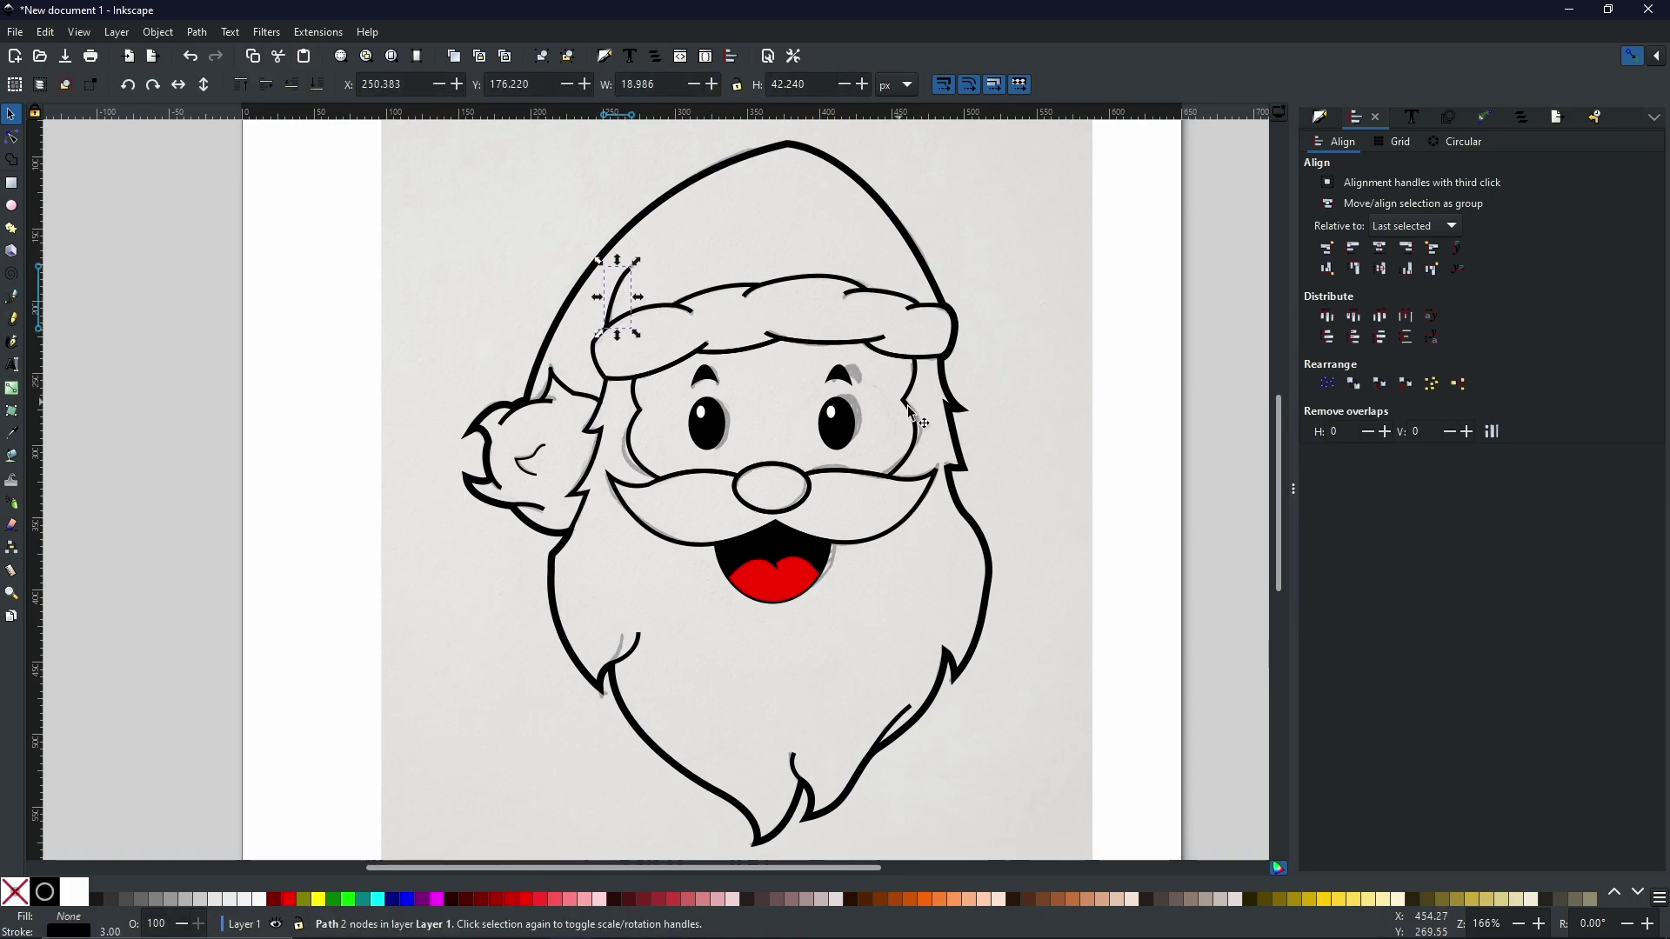
scroll(666, 294, "up", 5)
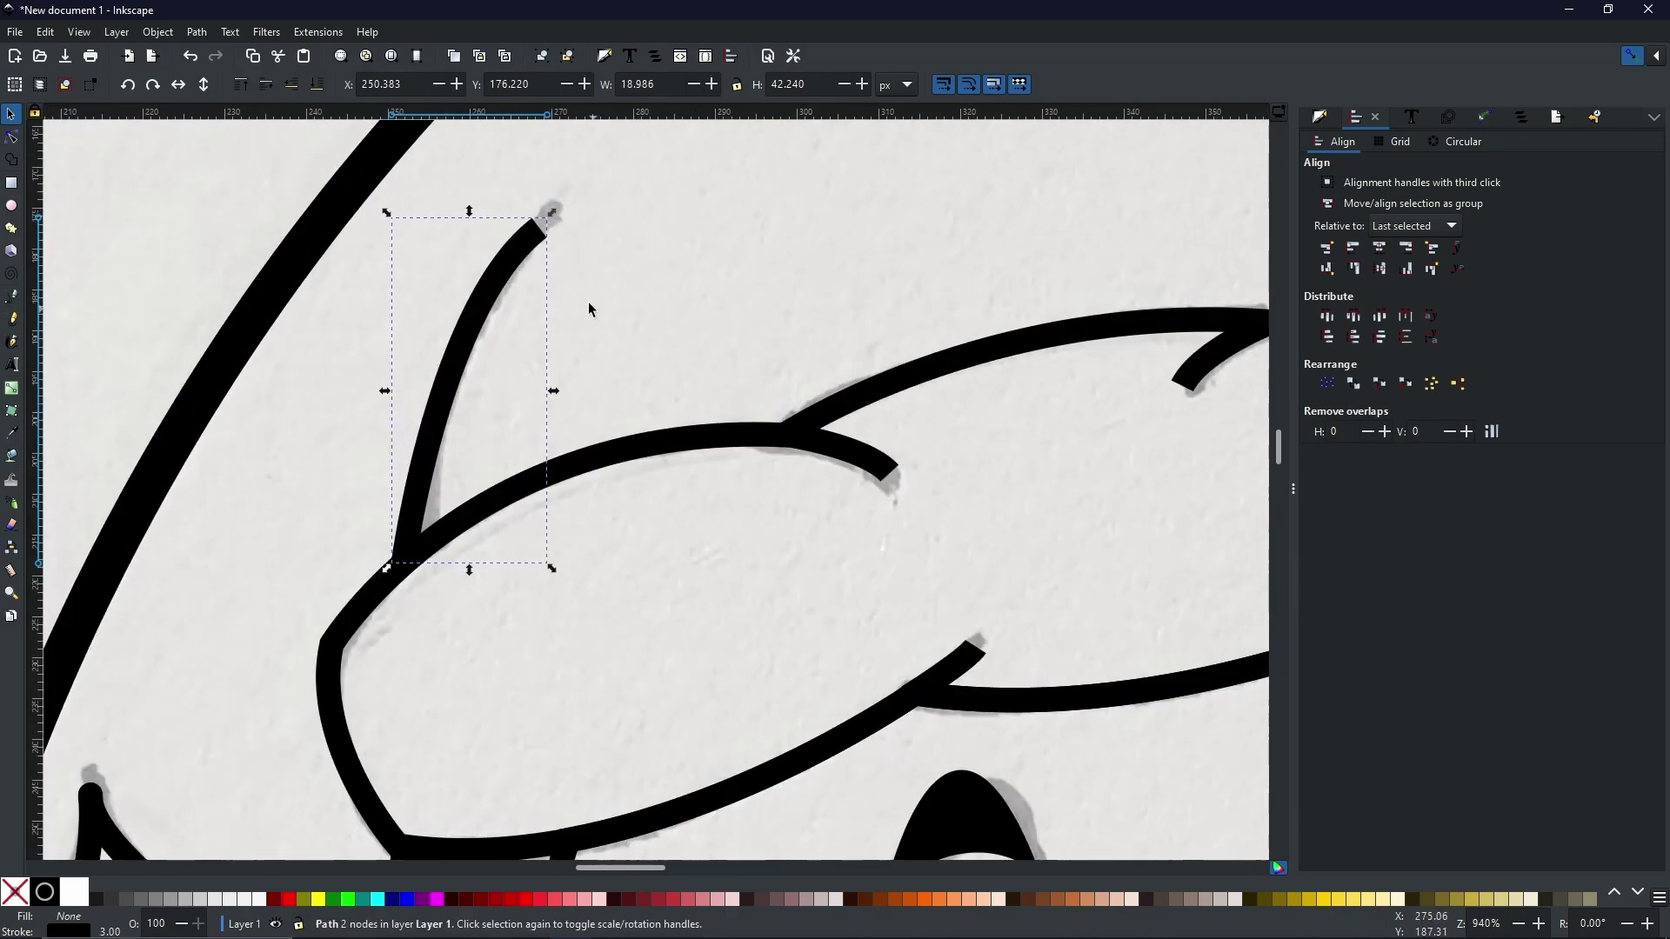
left_click_drag(588, 301, 833, 401)
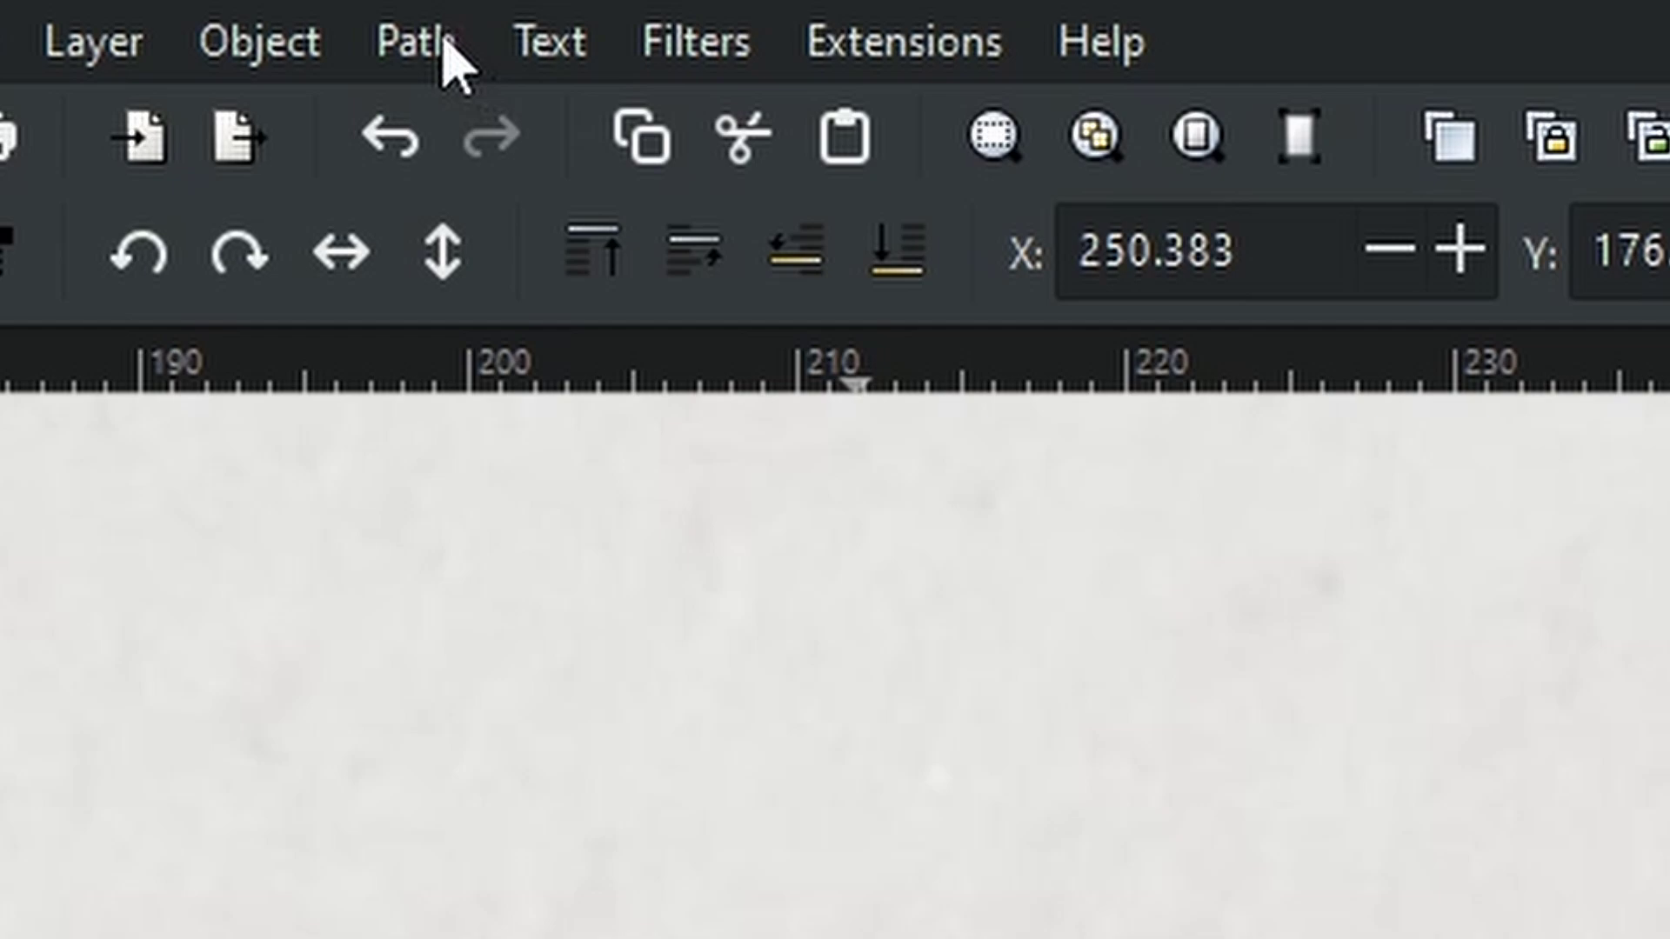
left_click(448, 57)
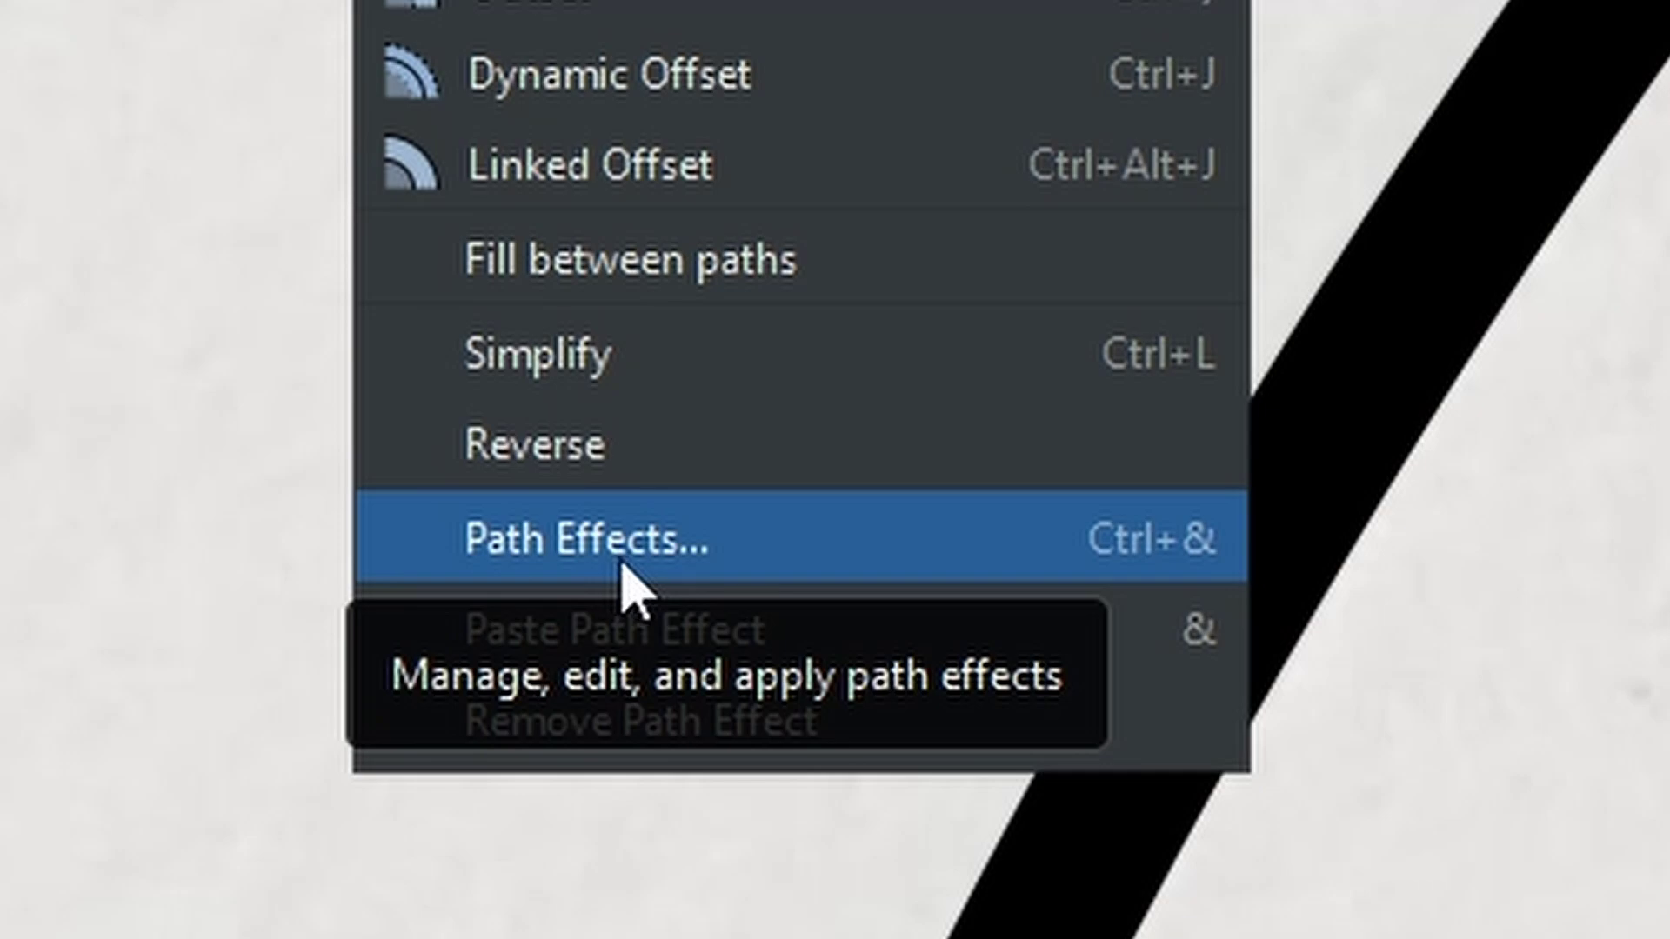
left_click(620, 583)
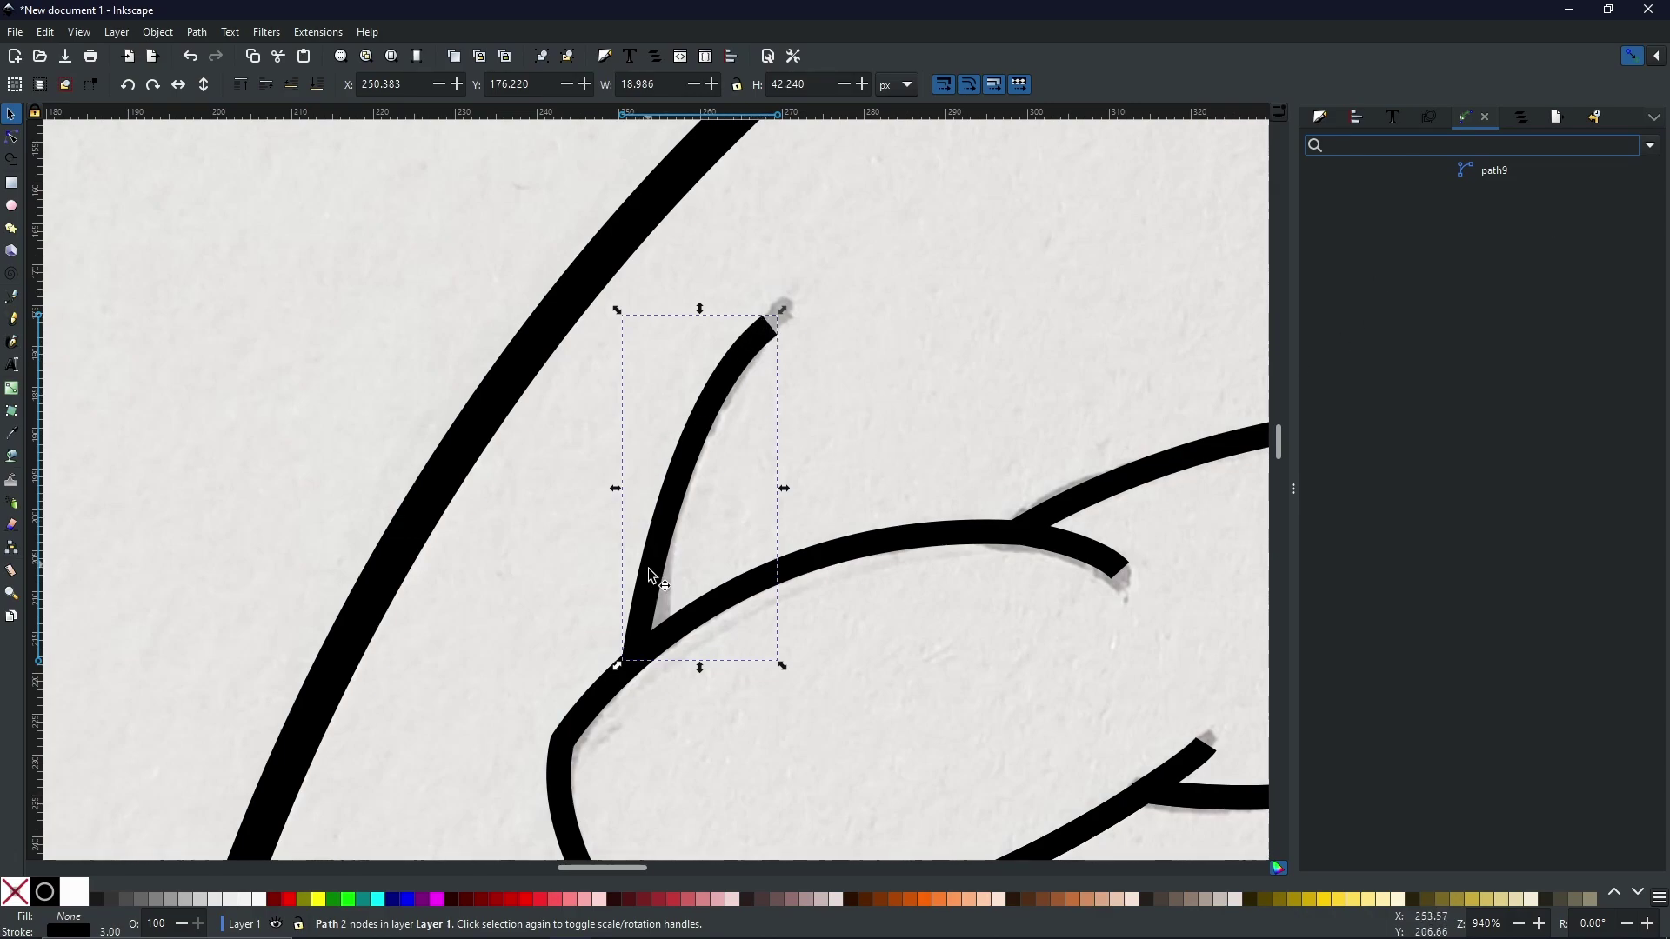
left_click(1650, 146)
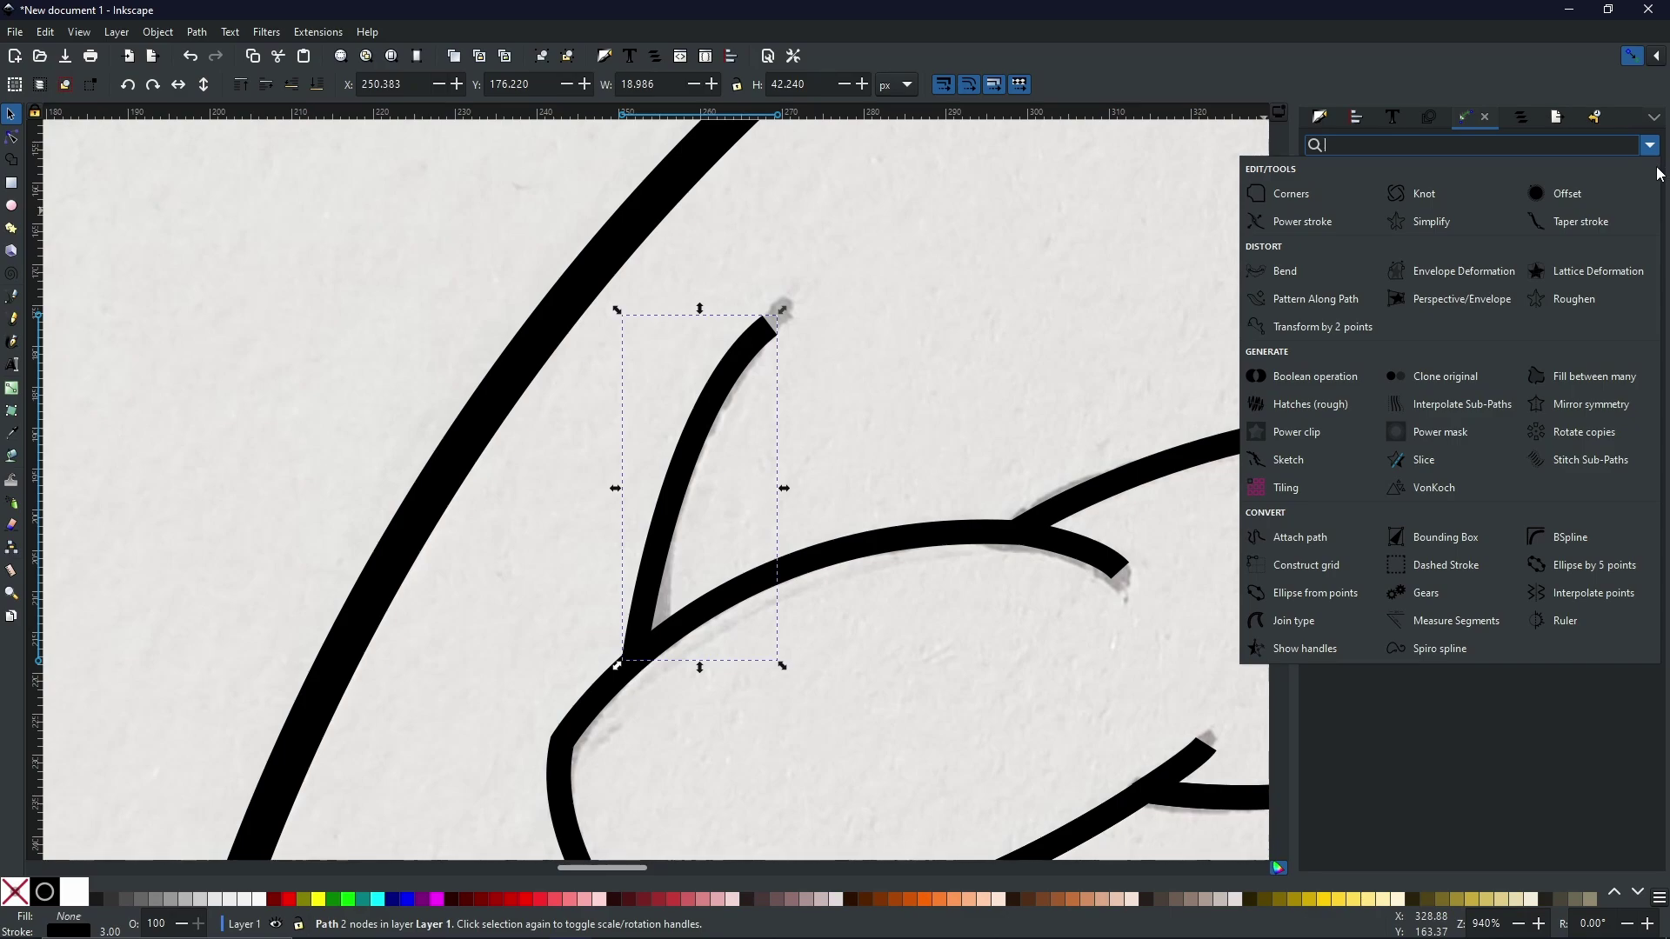
left_click(1600, 228)
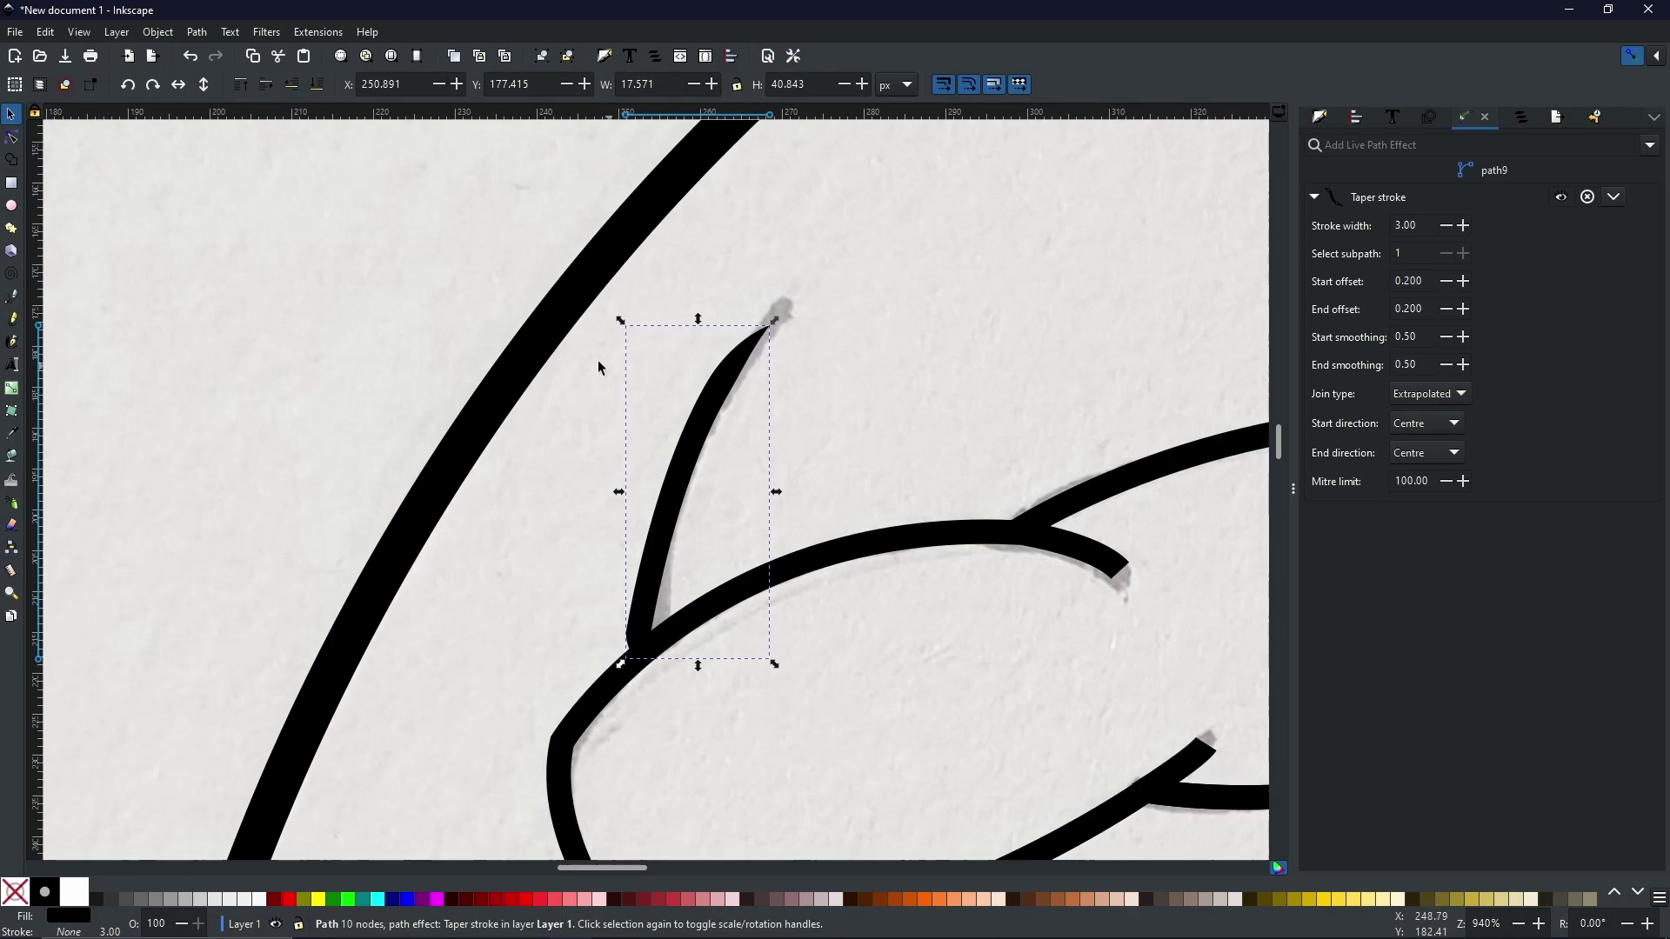
- Set the fold line's start taper offset to 0 at the fur band and extend the end taper down over most of the line
left_click(12, 138)
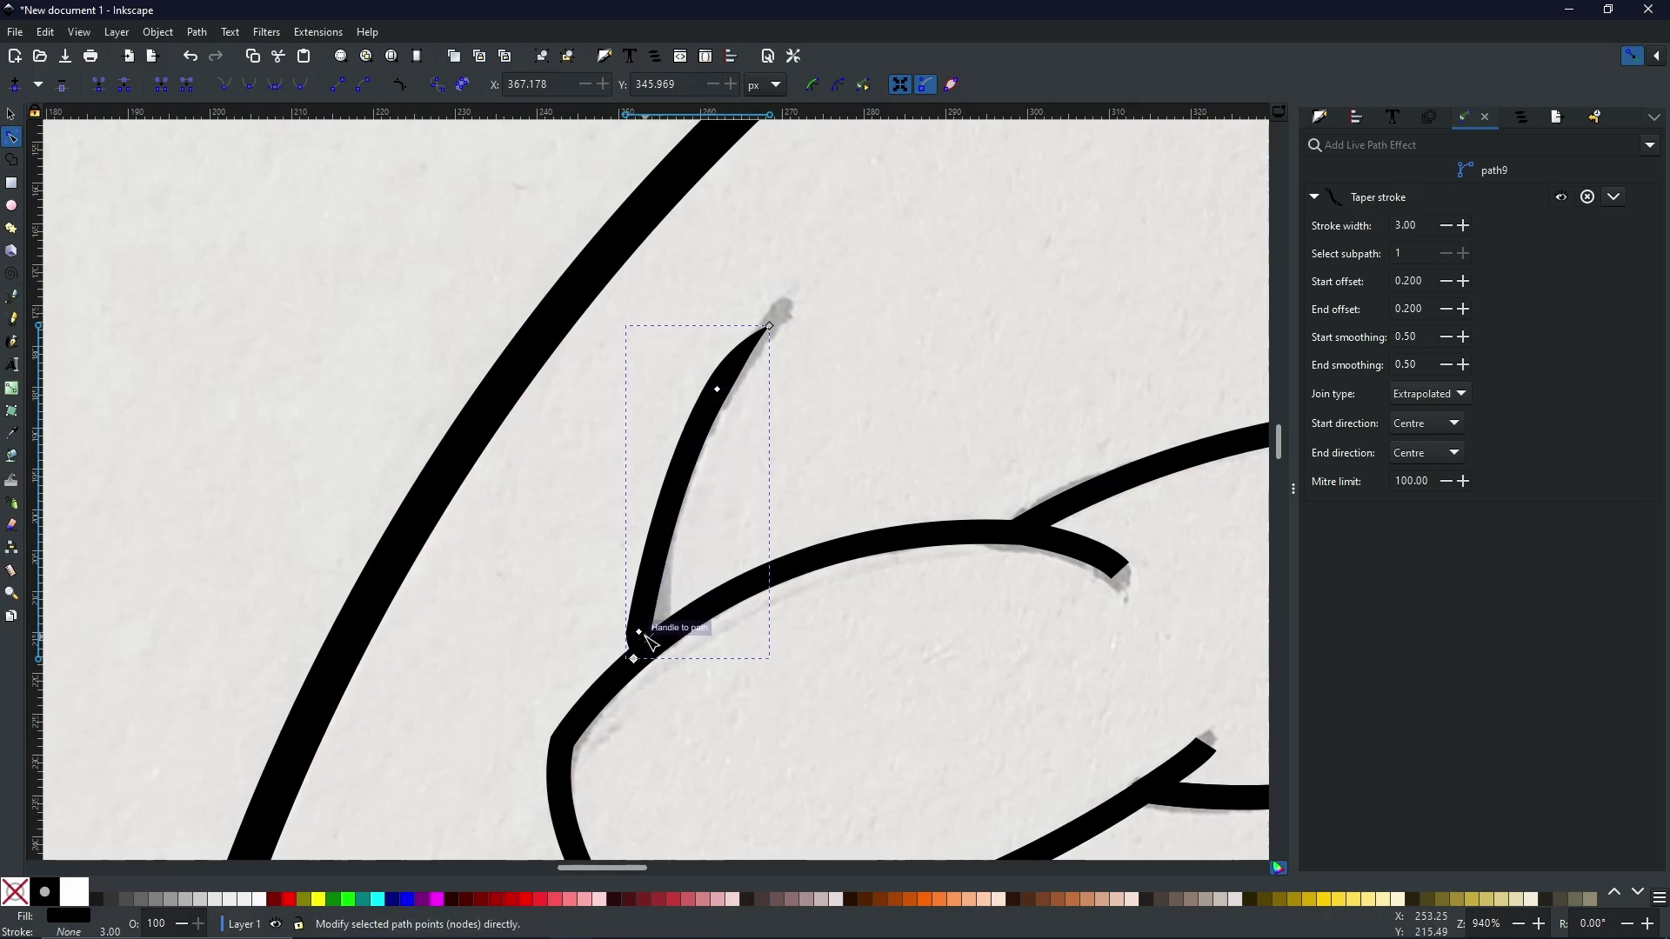
mouse_move(645, 638)
left_mouse_down()
mouse_move(653, 599)
mouse_move(643, 640)
left_mouse_up()
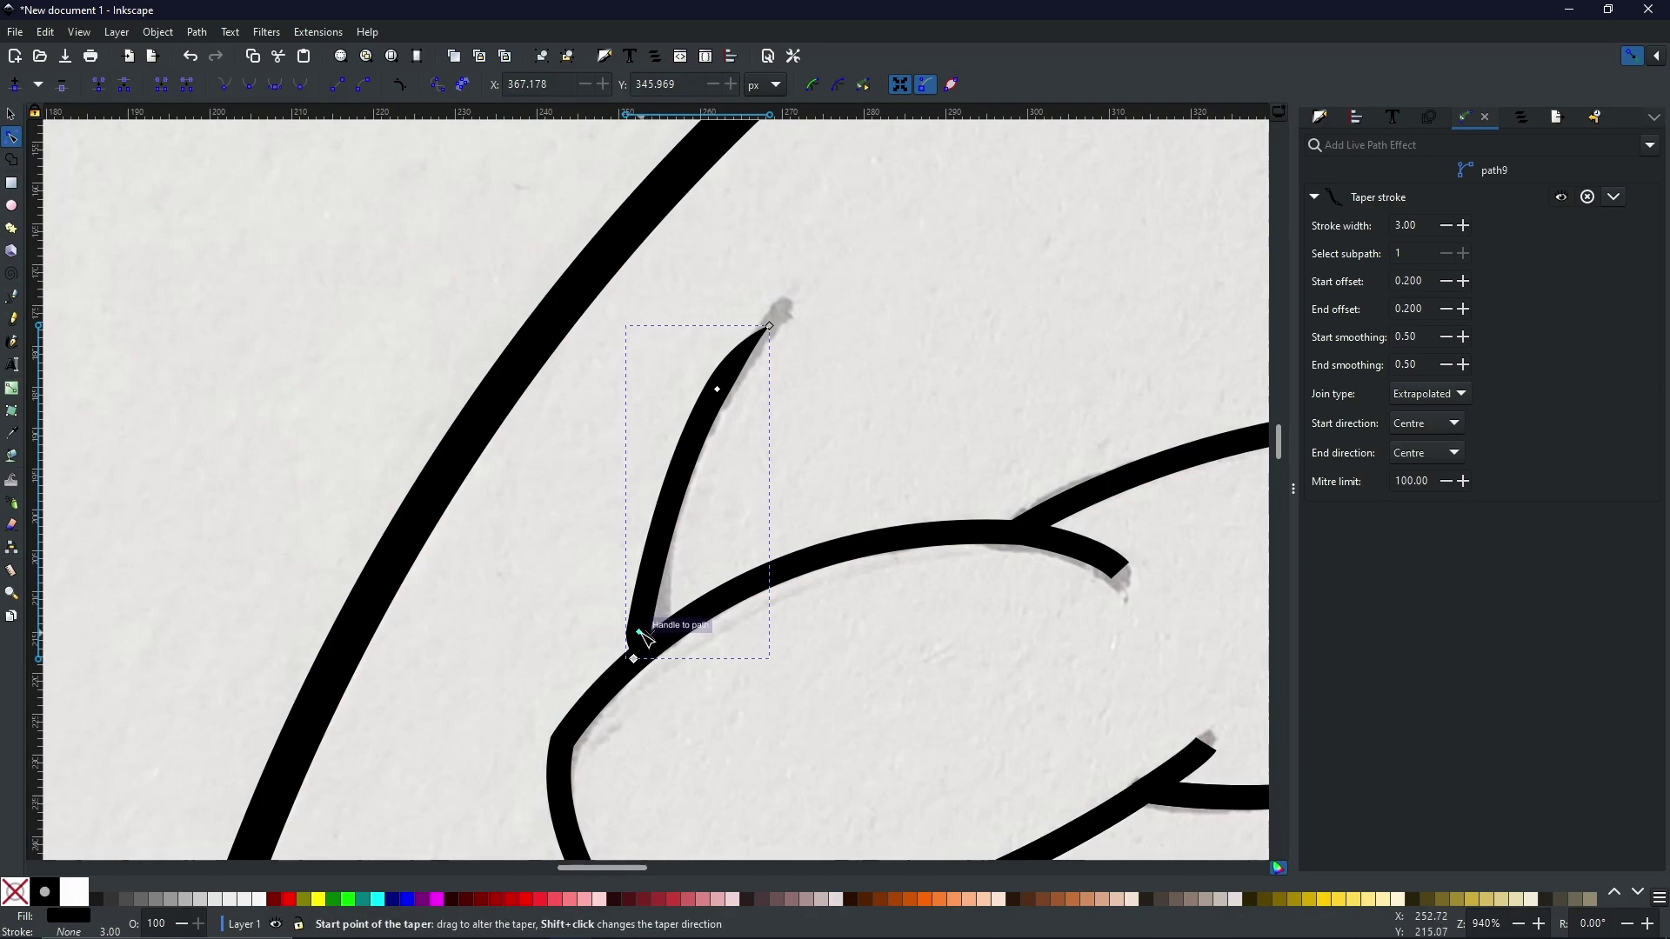
mouse_move(645, 639)
left_mouse_down()
mouse_move(679, 487)
mouse_move(722, 412)
mouse_move(709, 407)
mouse_move(626, 674)
left_mouse_up()
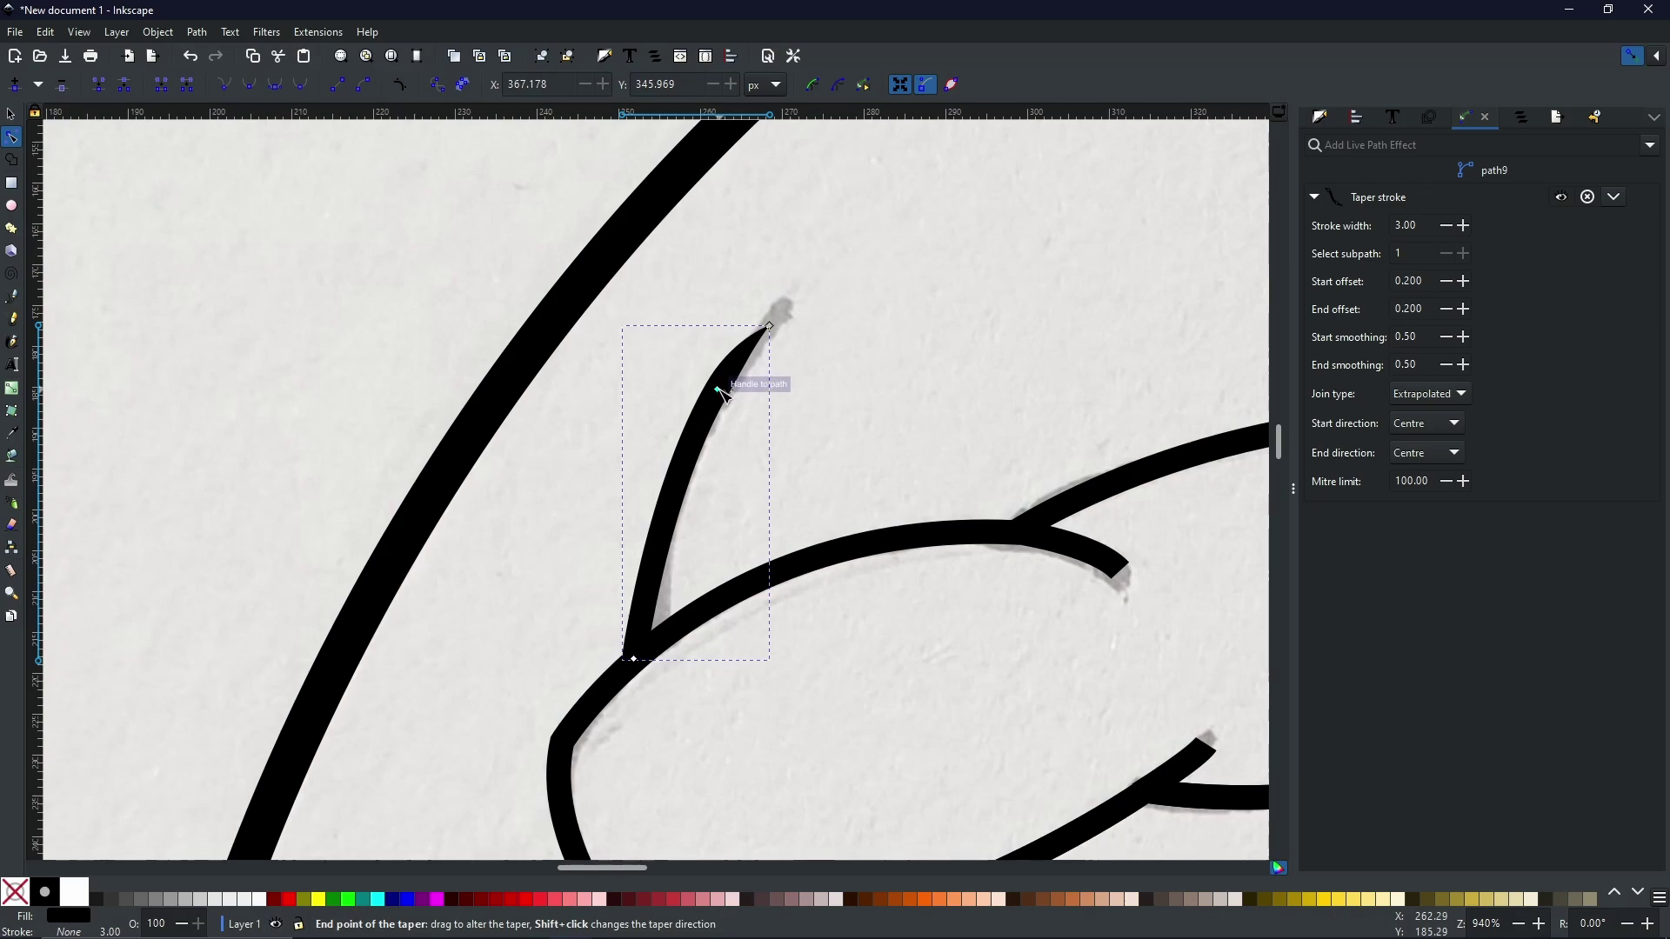
mouse_move(719, 392)
left_mouse_down()
mouse_move(670, 500)
mouse_move(672, 550)
left_mouse_up()
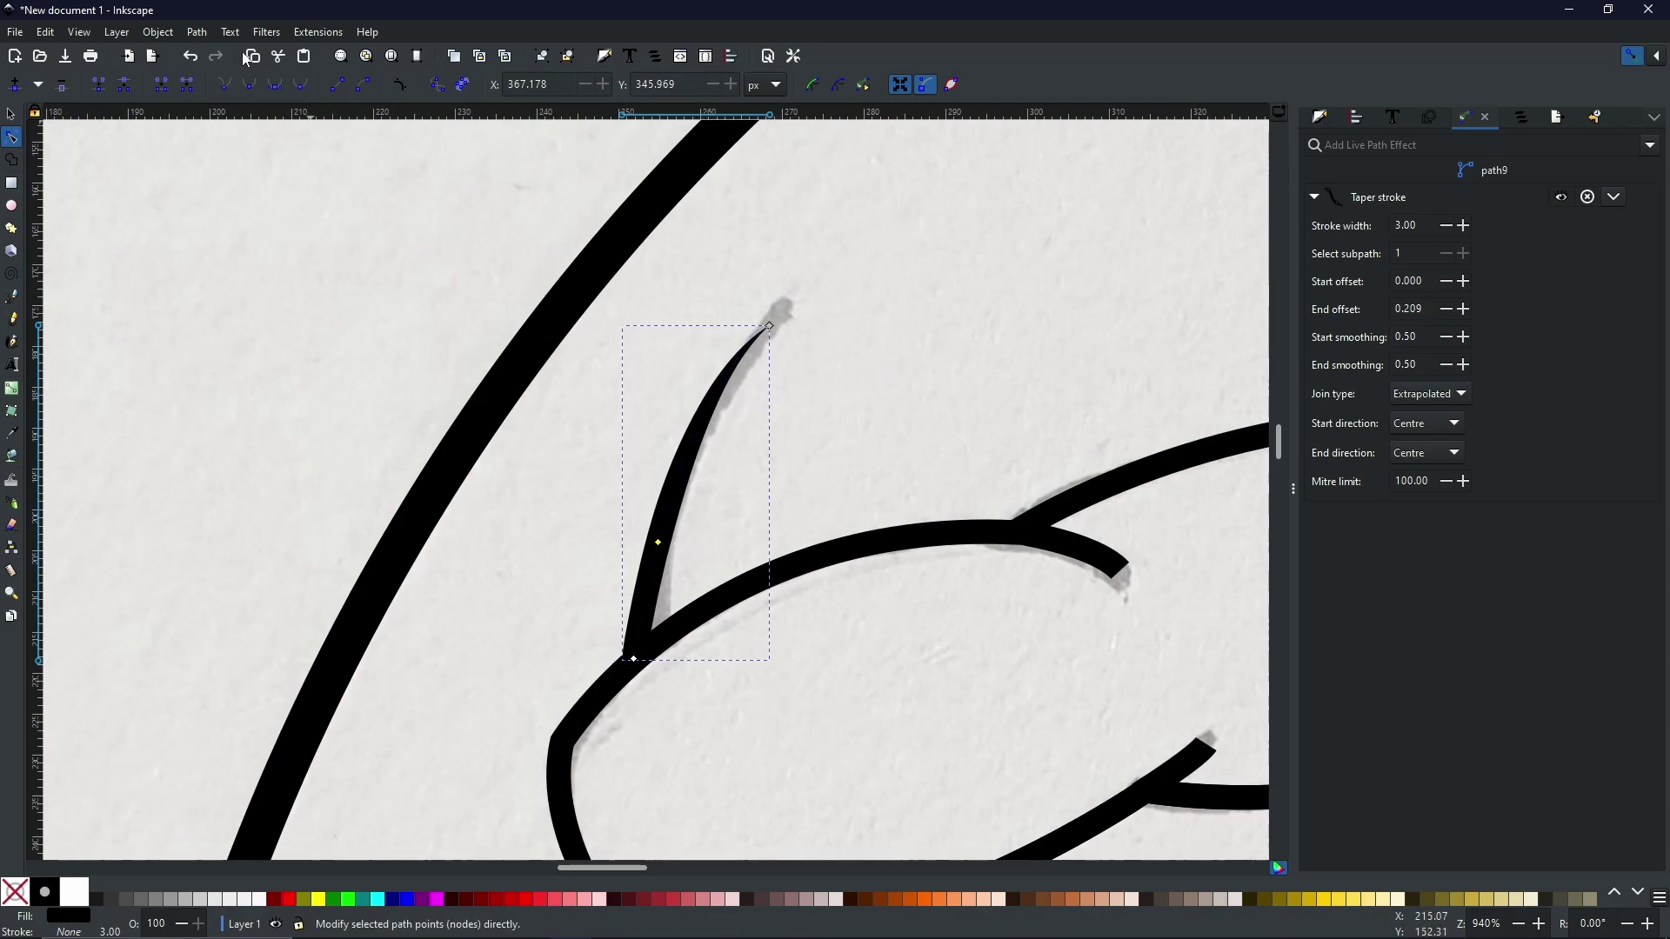
- Convert the tapered hat fold line to a path, remove its stroke and fill it with black
left_click(196, 32)
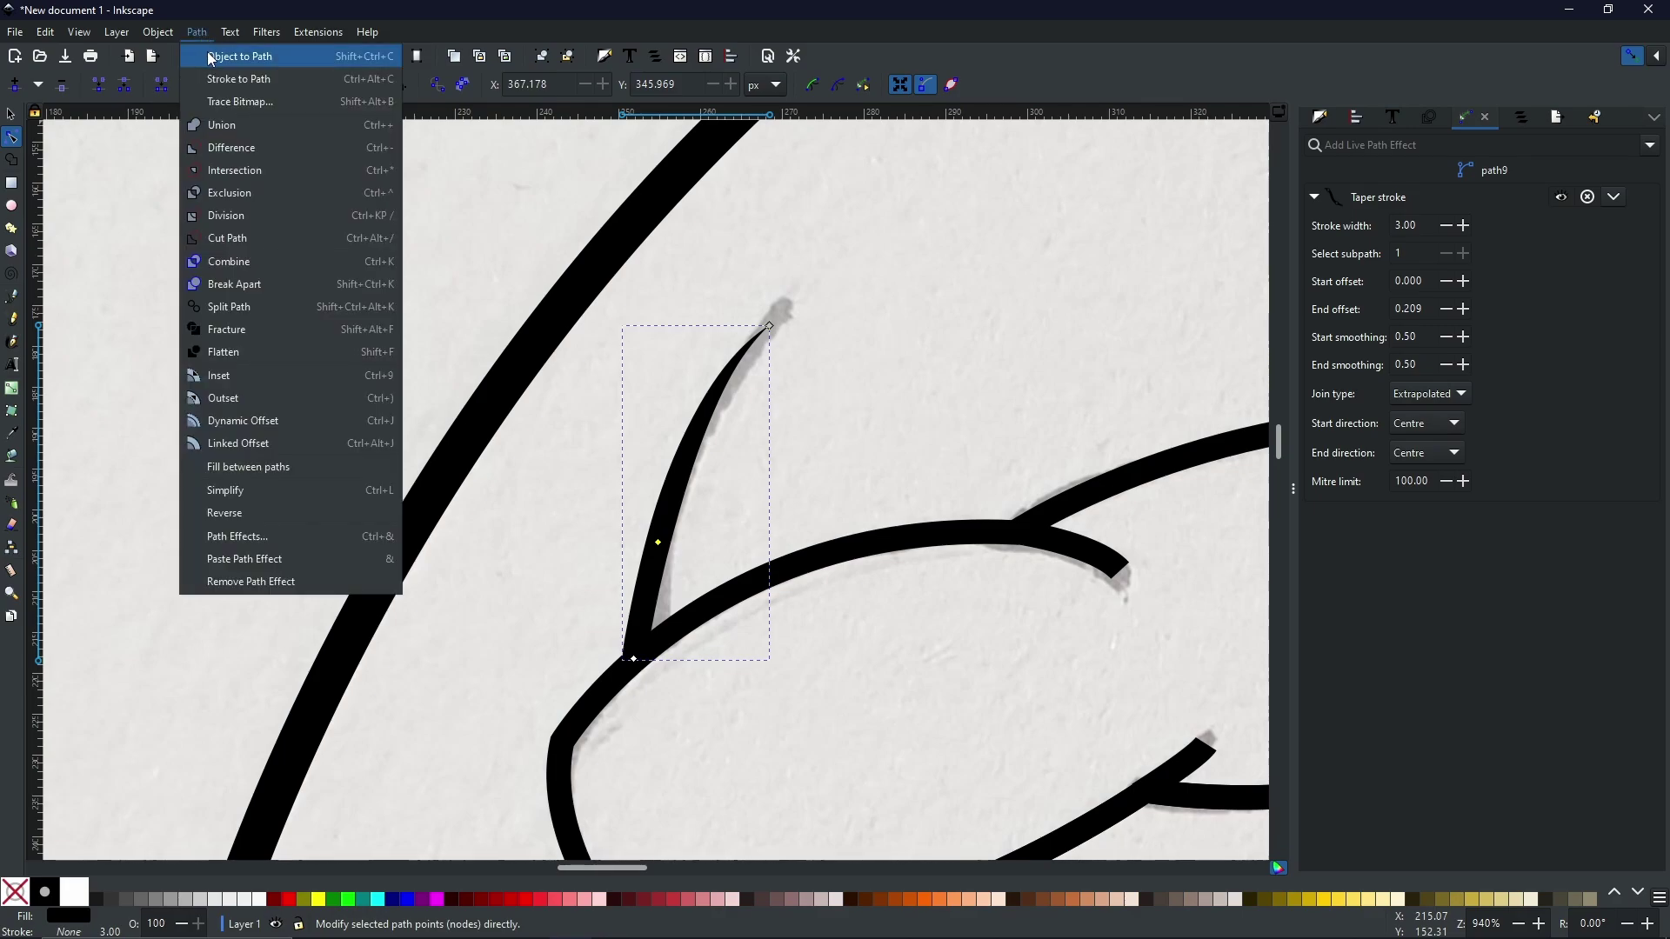
left_click(210, 58)
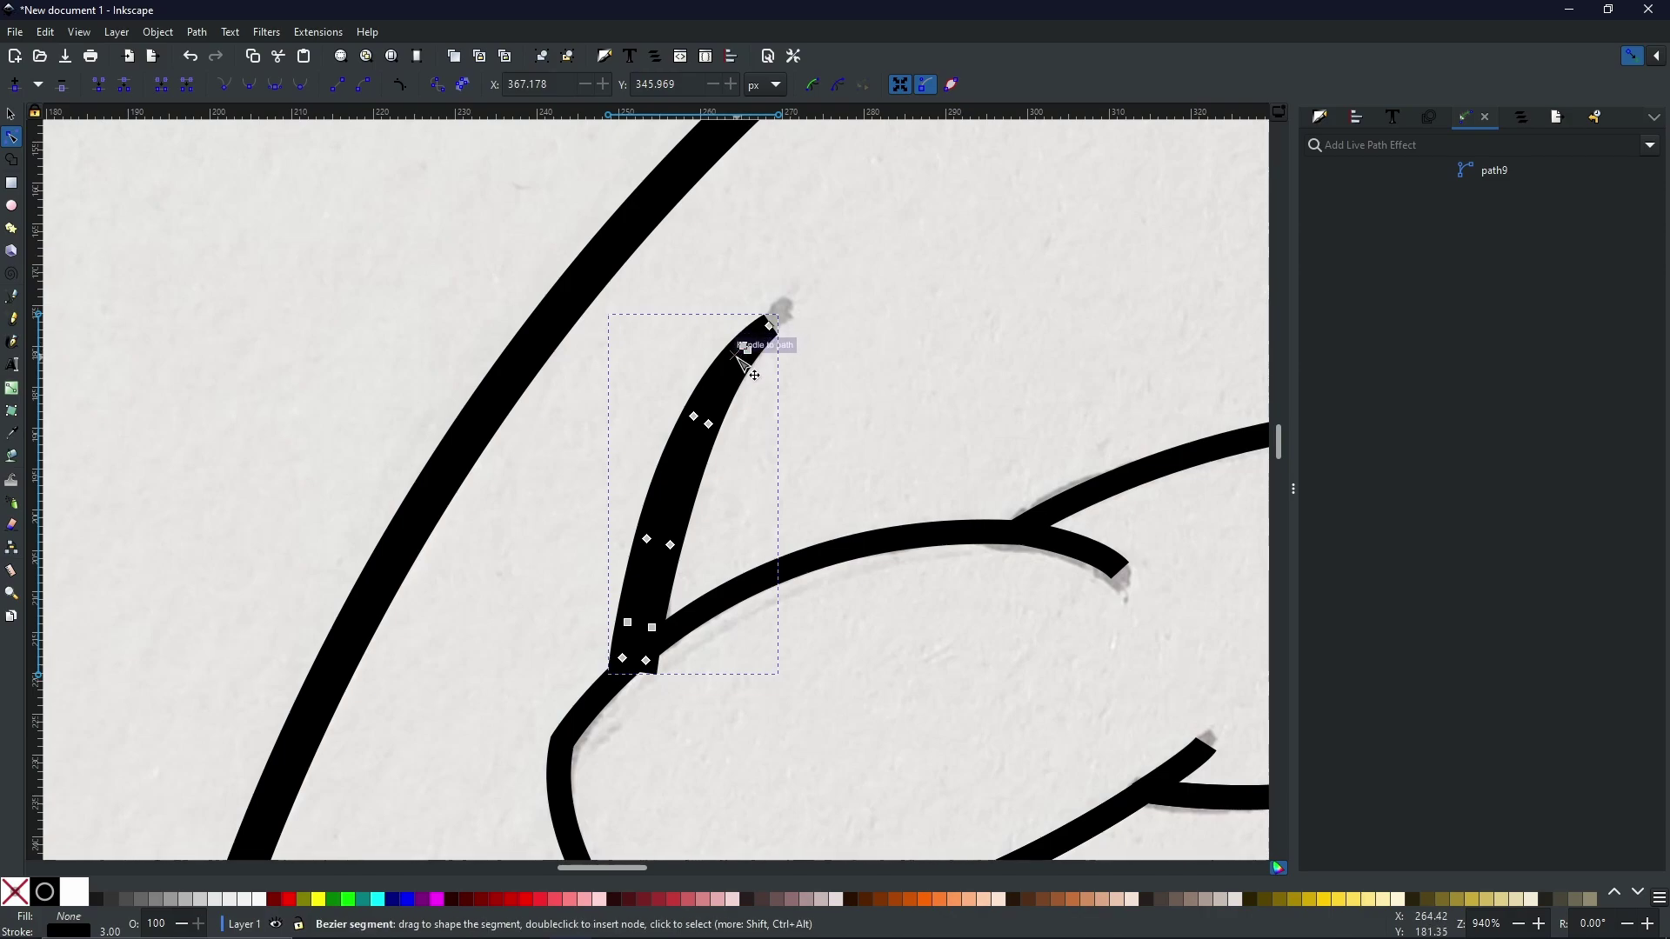
left_click(19, 893, "shift")
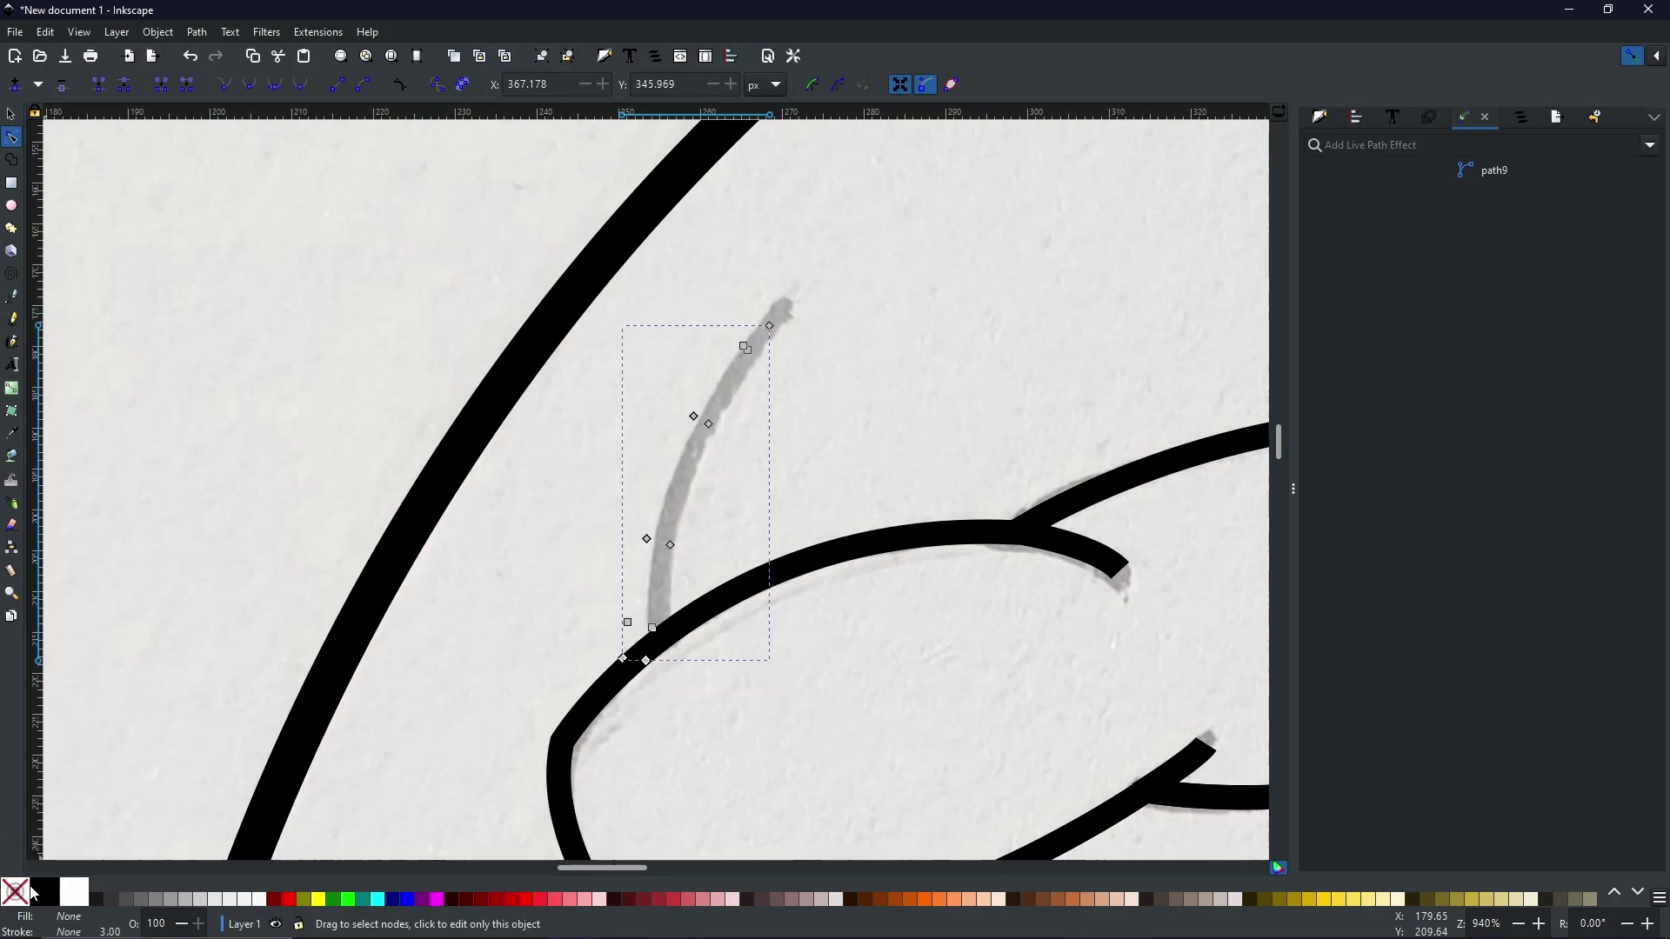
left_click(48, 902)
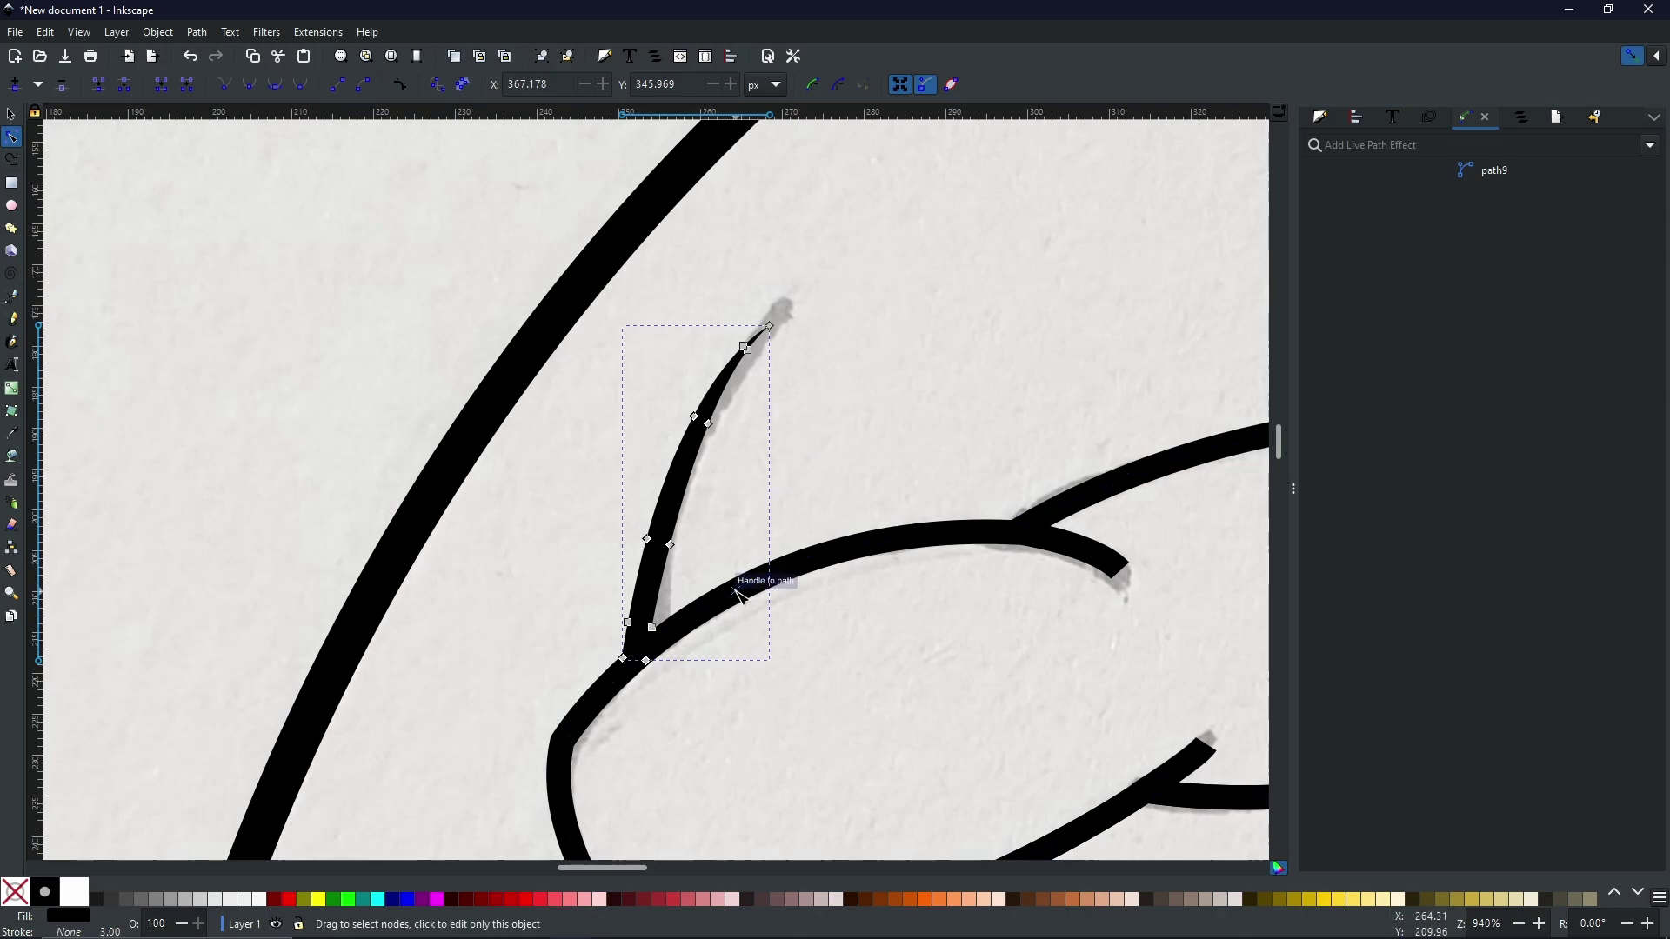
key("Escape")
key("s")
key("5")
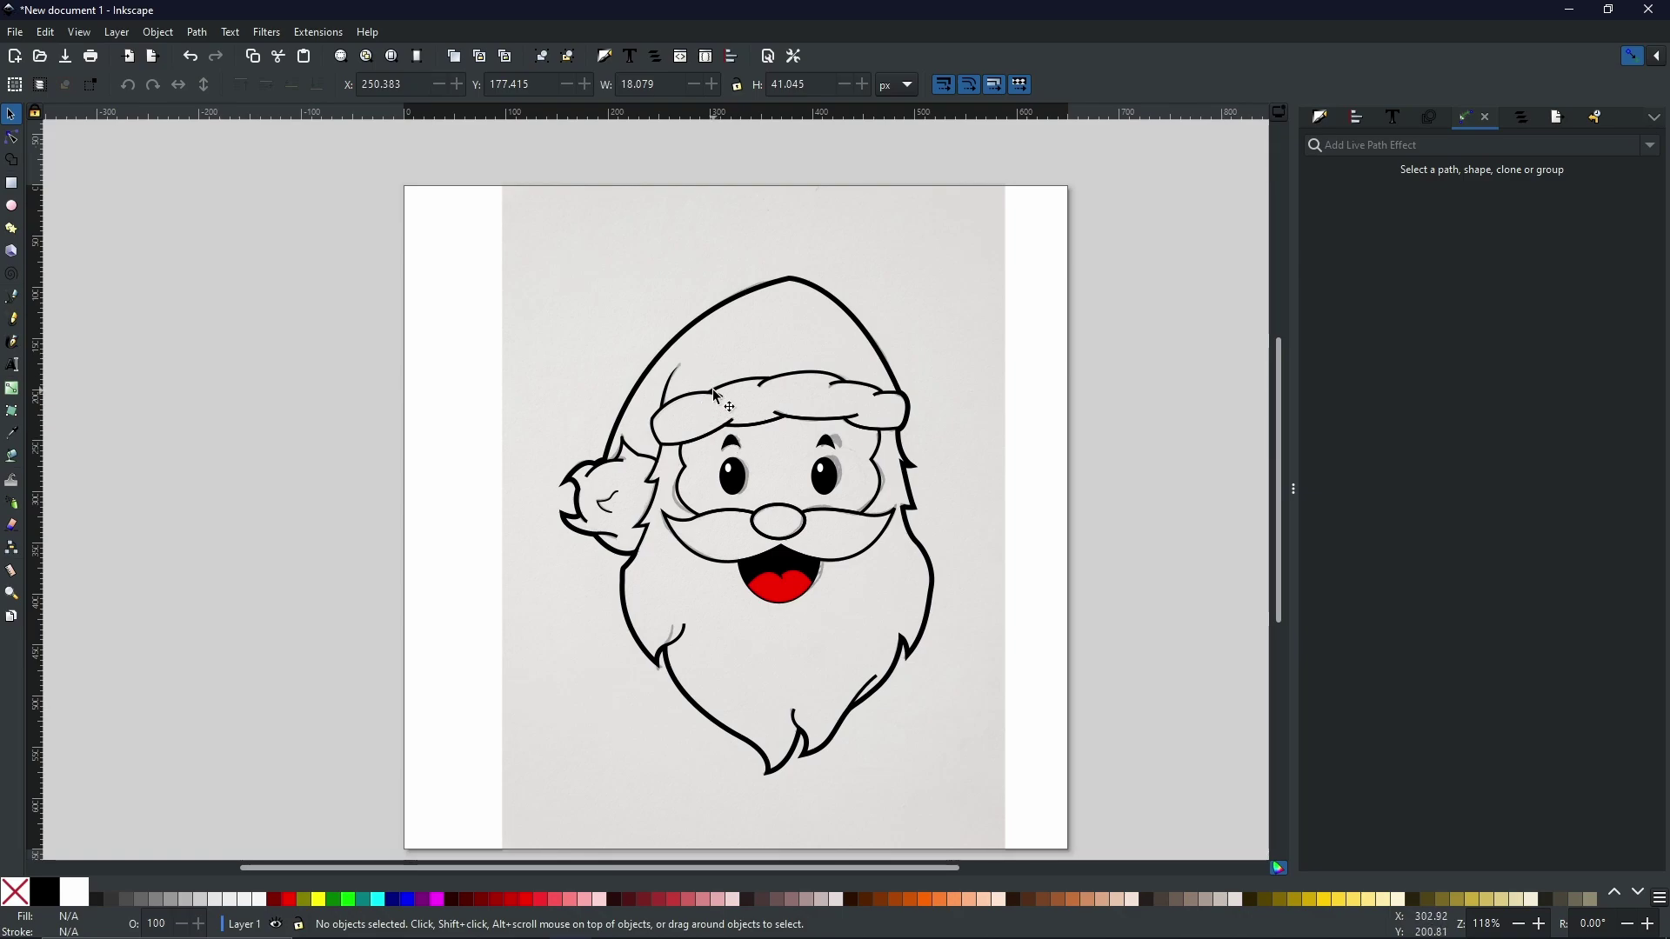
- Taper the loose ends of the fur band's contour and crease lines with a live path effect
left_click(763, 383)
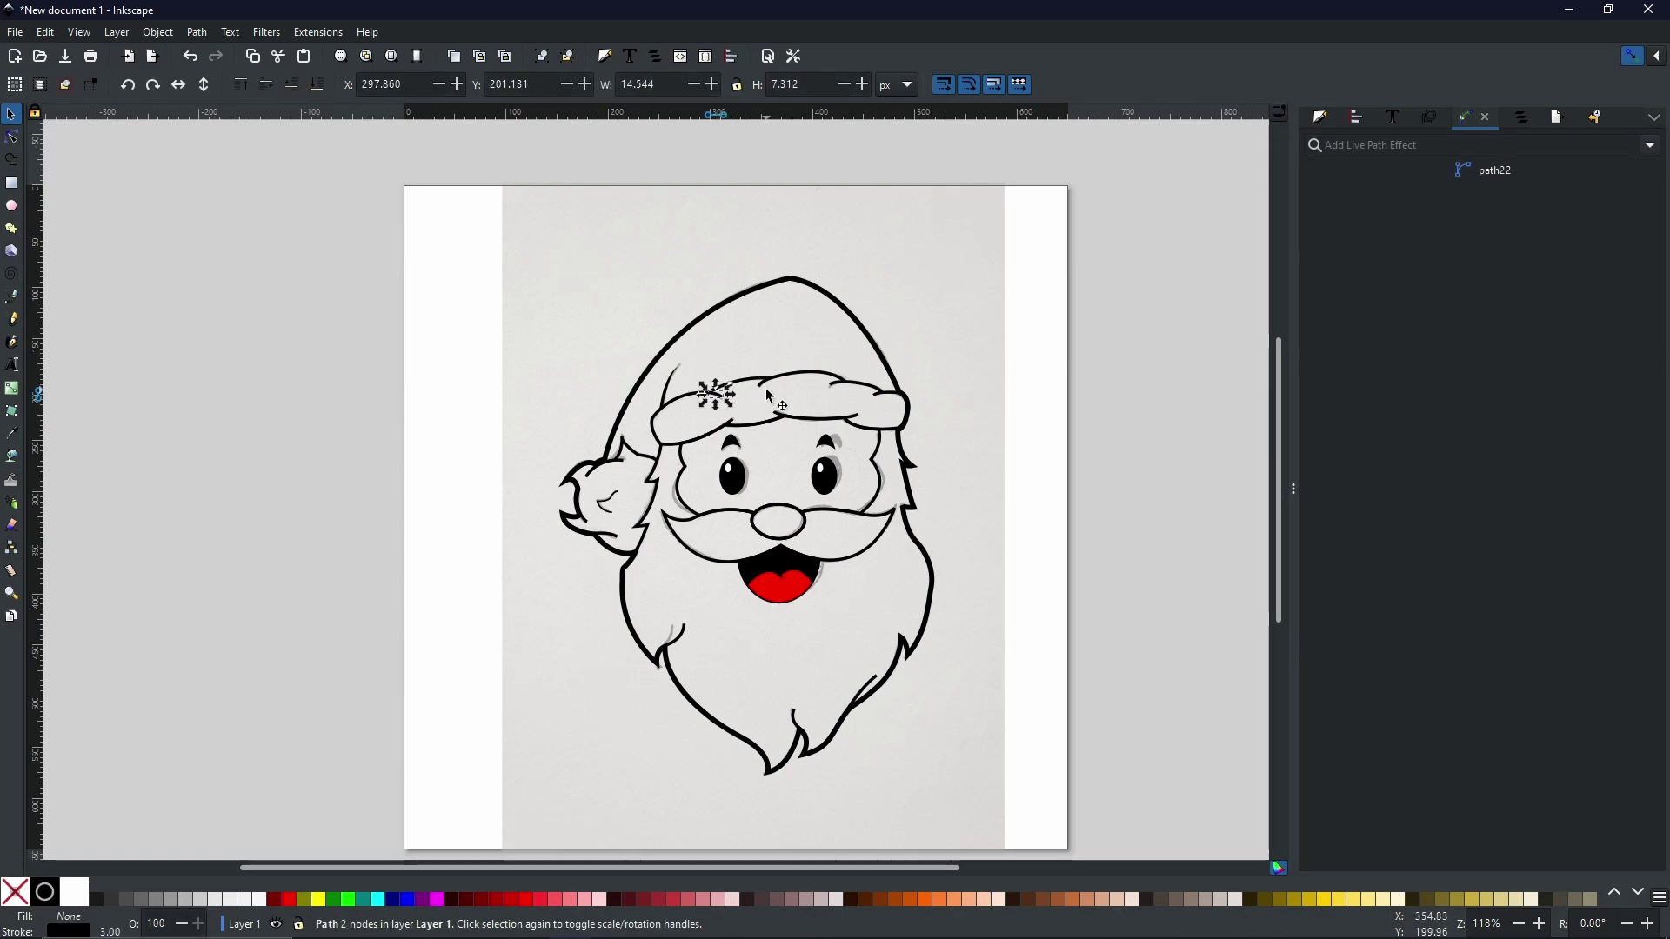
left_click(834, 382)
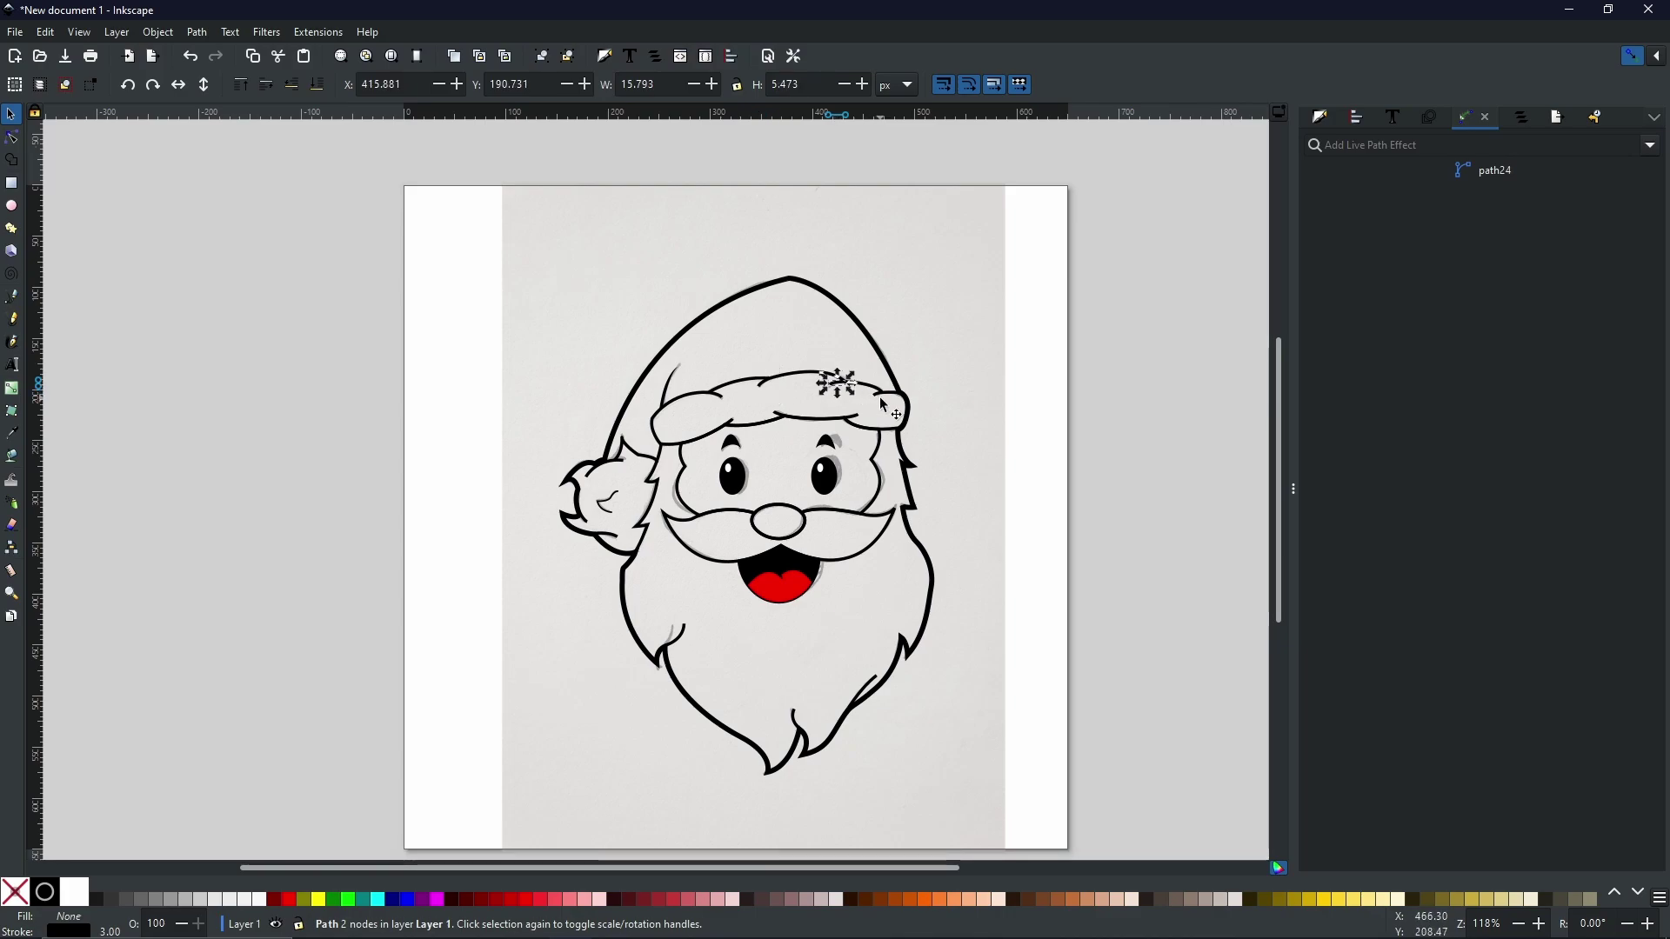
left_click(873, 394)
left_click(866, 428)
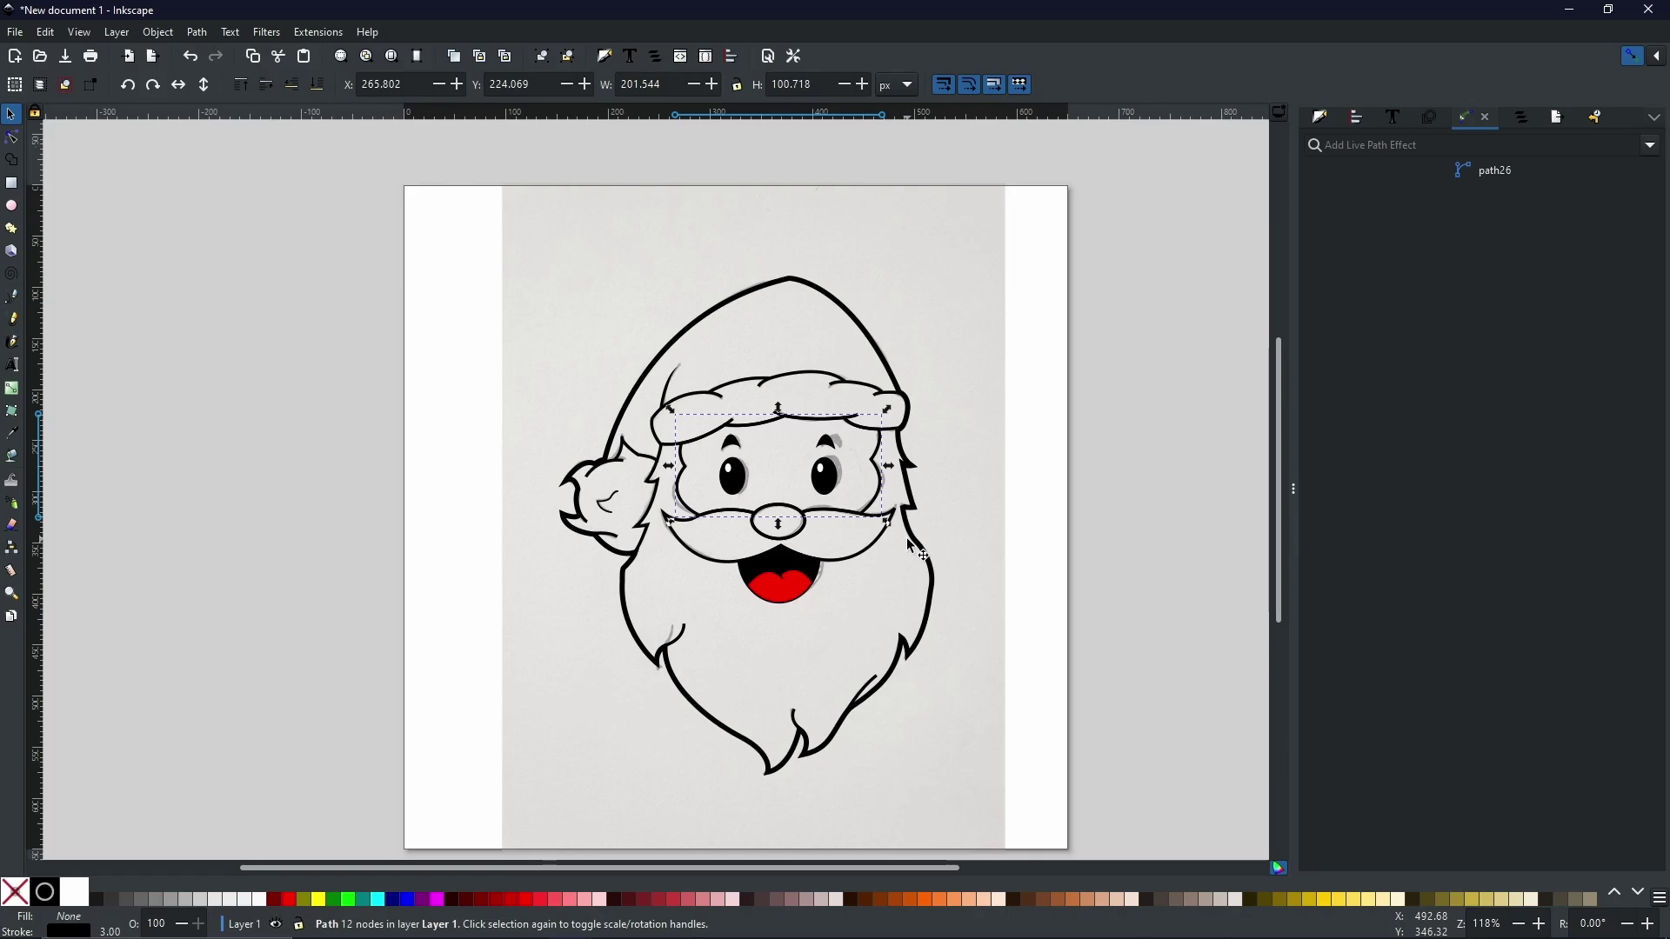
scroll(780, 393, "up", 3)
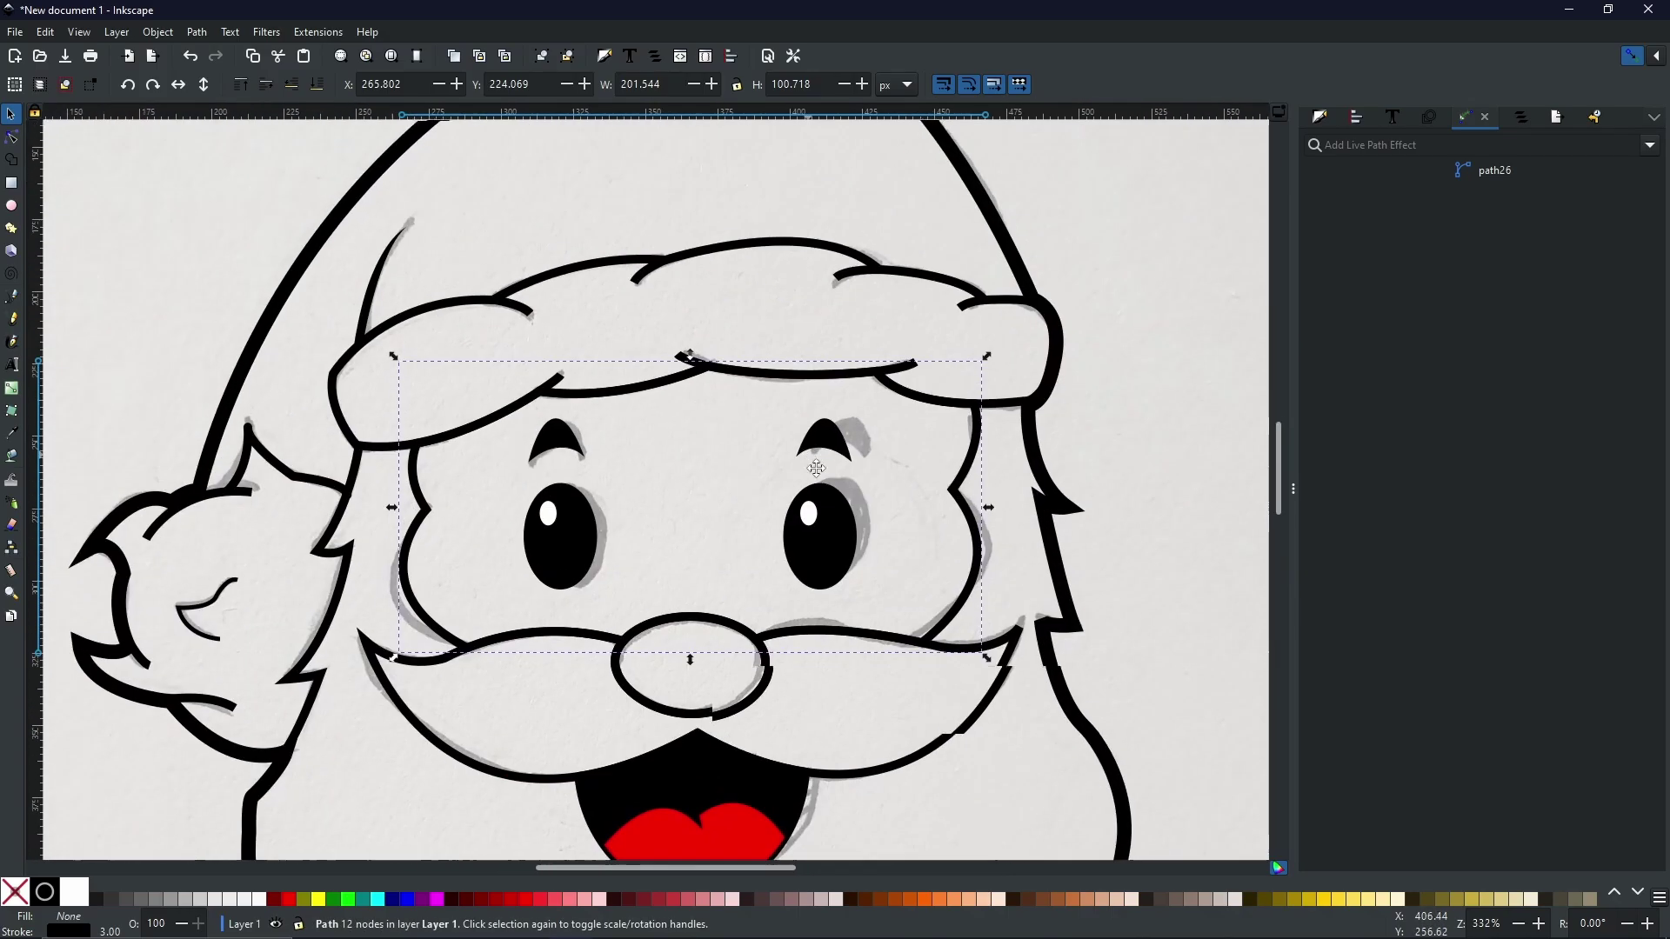
left_click(599, 392)
left_click(1650, 146)
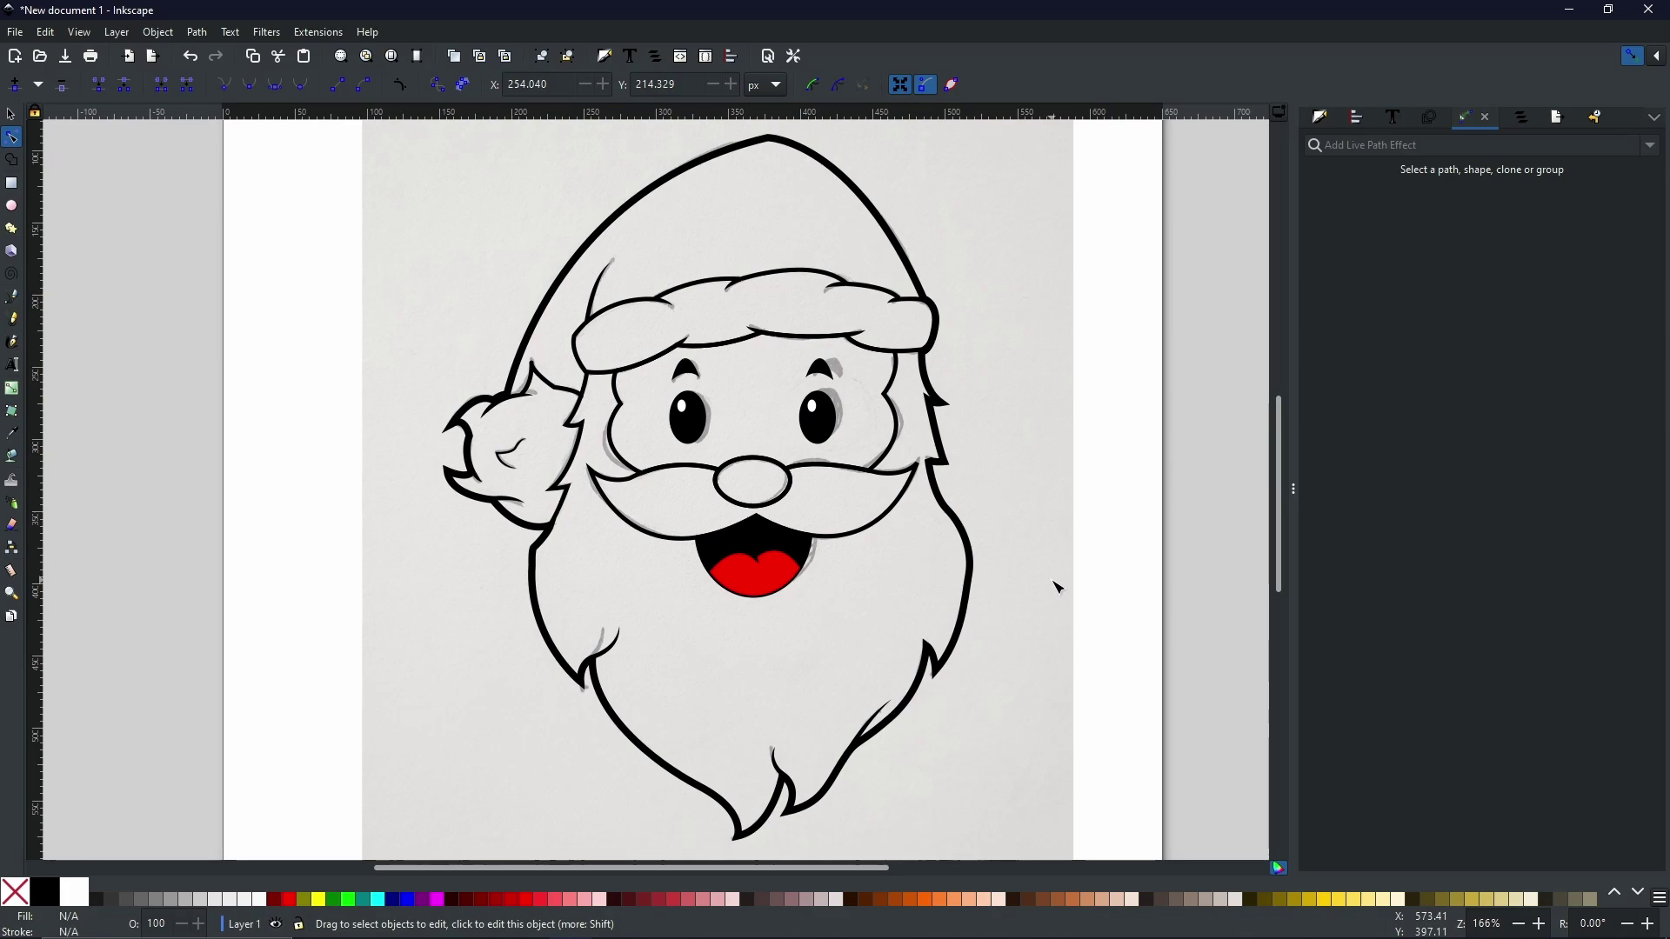
- Give the thick outer outline around the hat, pompom and beard round caps and round joins
key("ctrl+shift+f")
scroll(1092, 374, "down", 1)
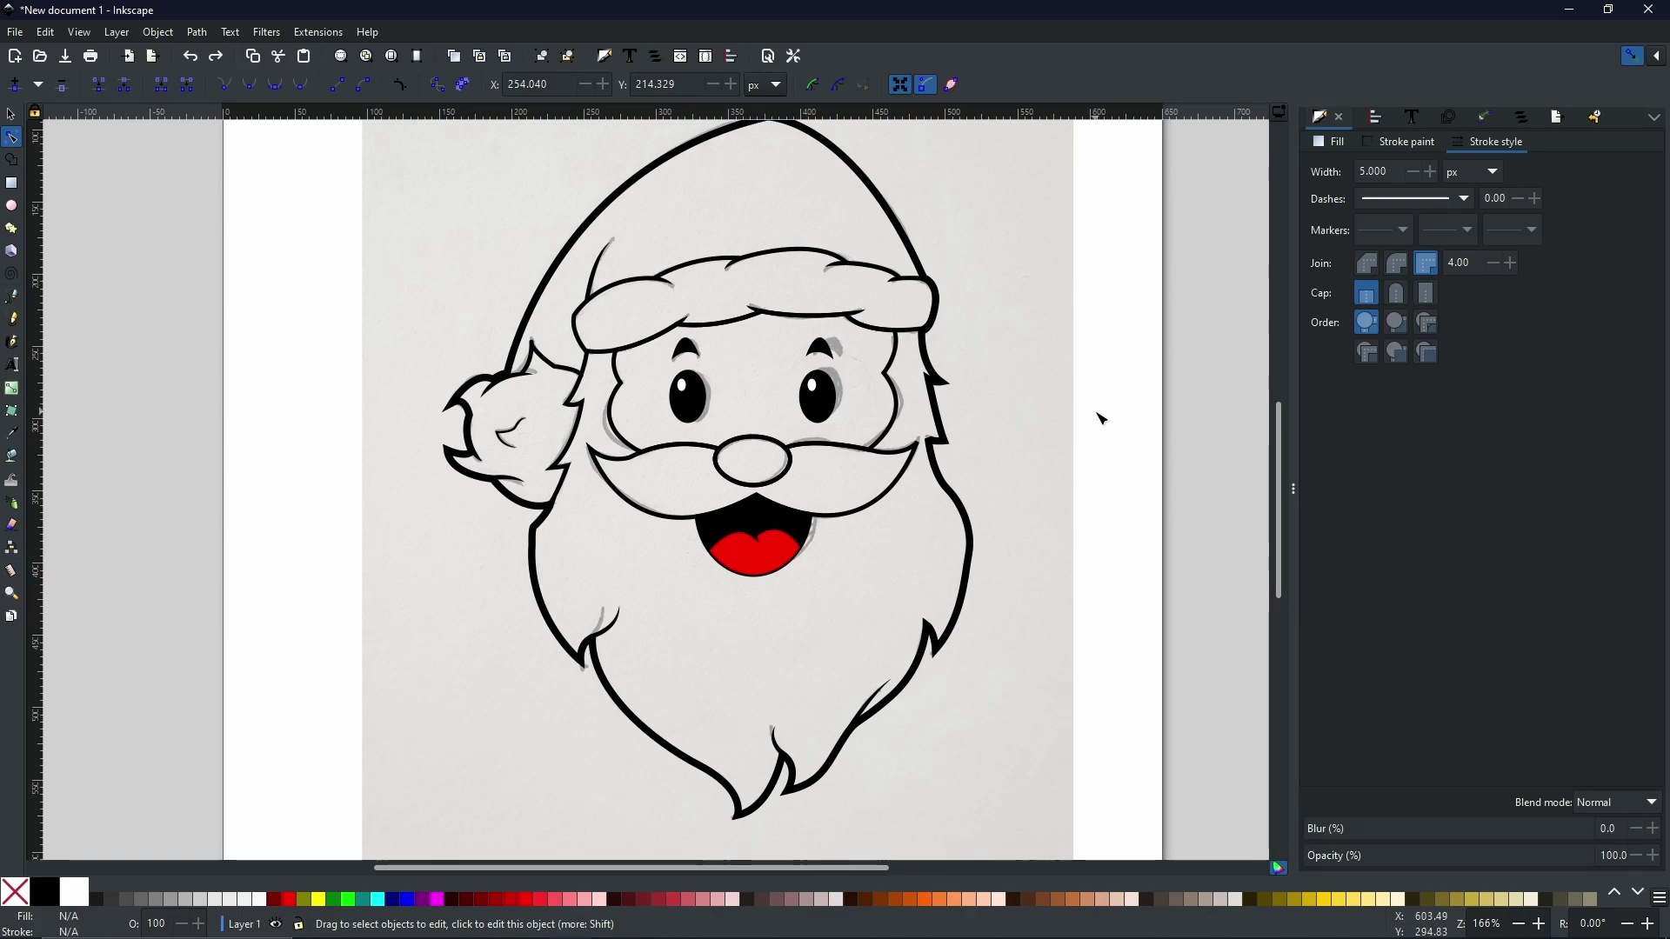
left_click(12, 116)
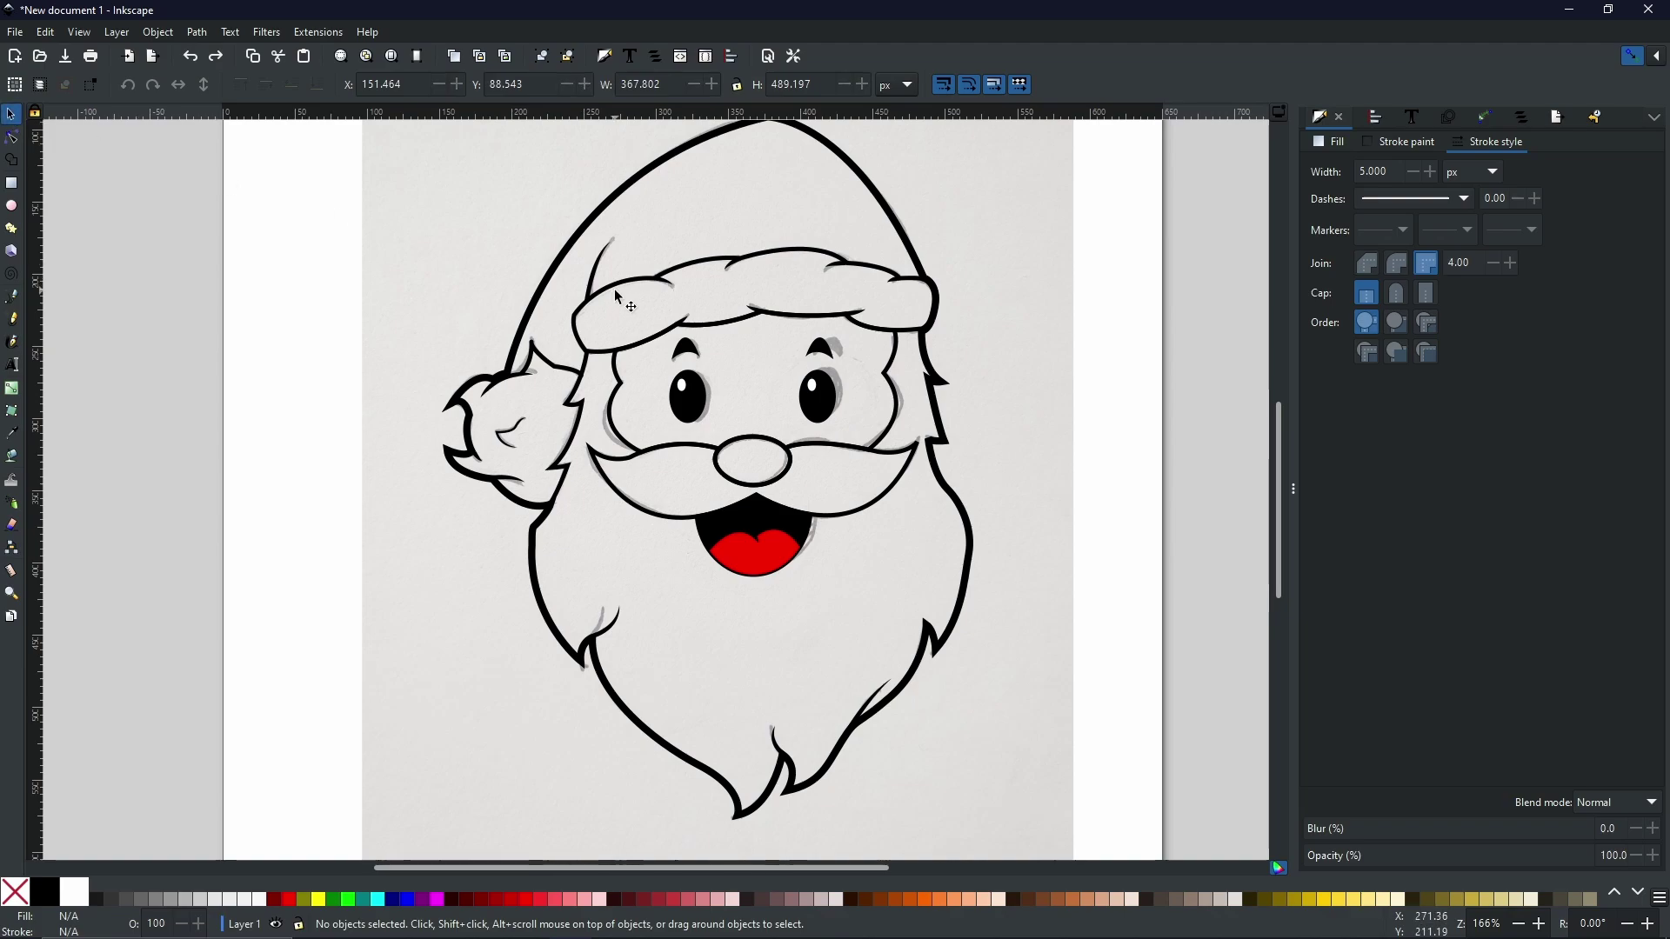
left_click(623, 182)
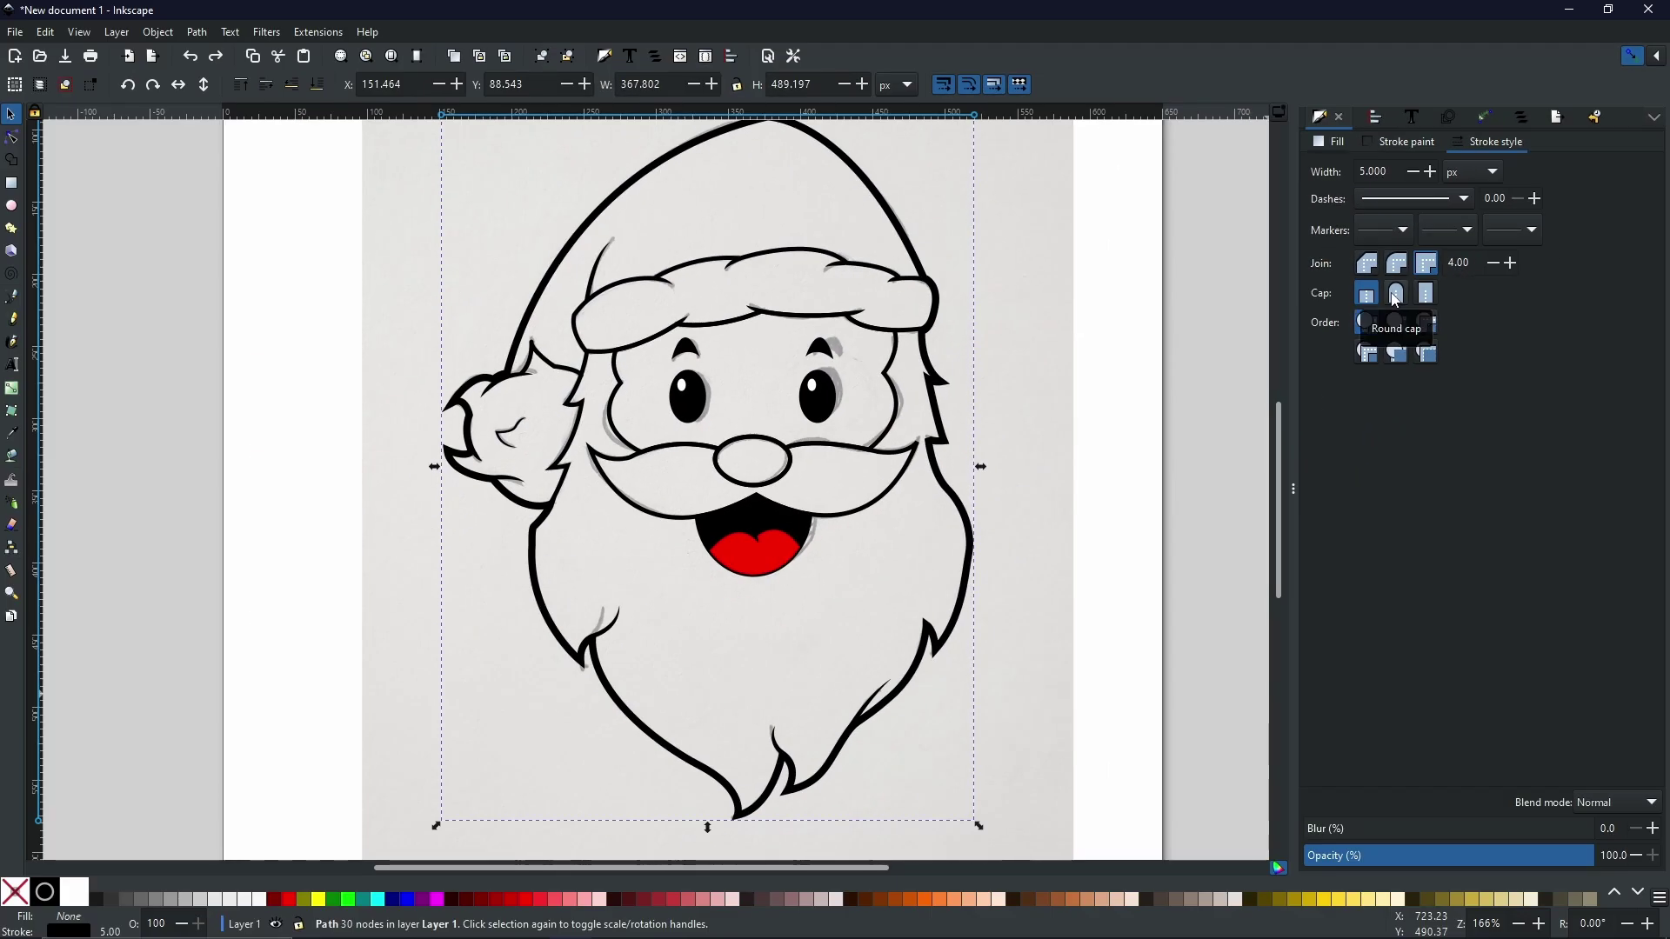
left_click(1395, 296)
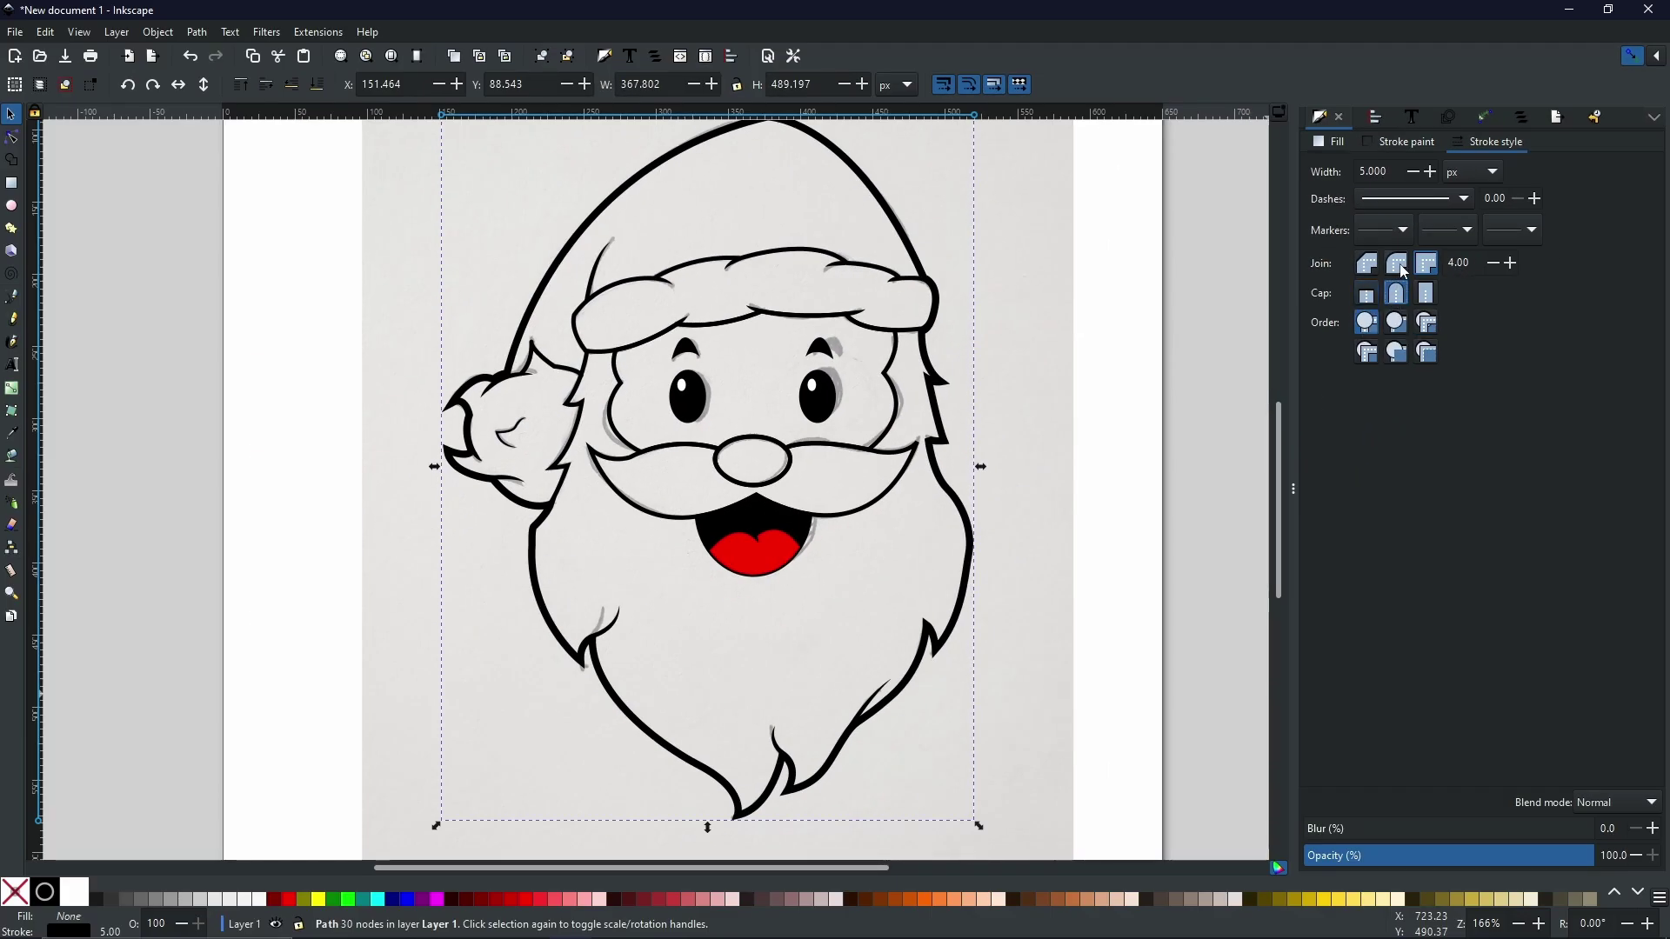
left_click(1397, 262)
scroll(617, 587, "right", 2)
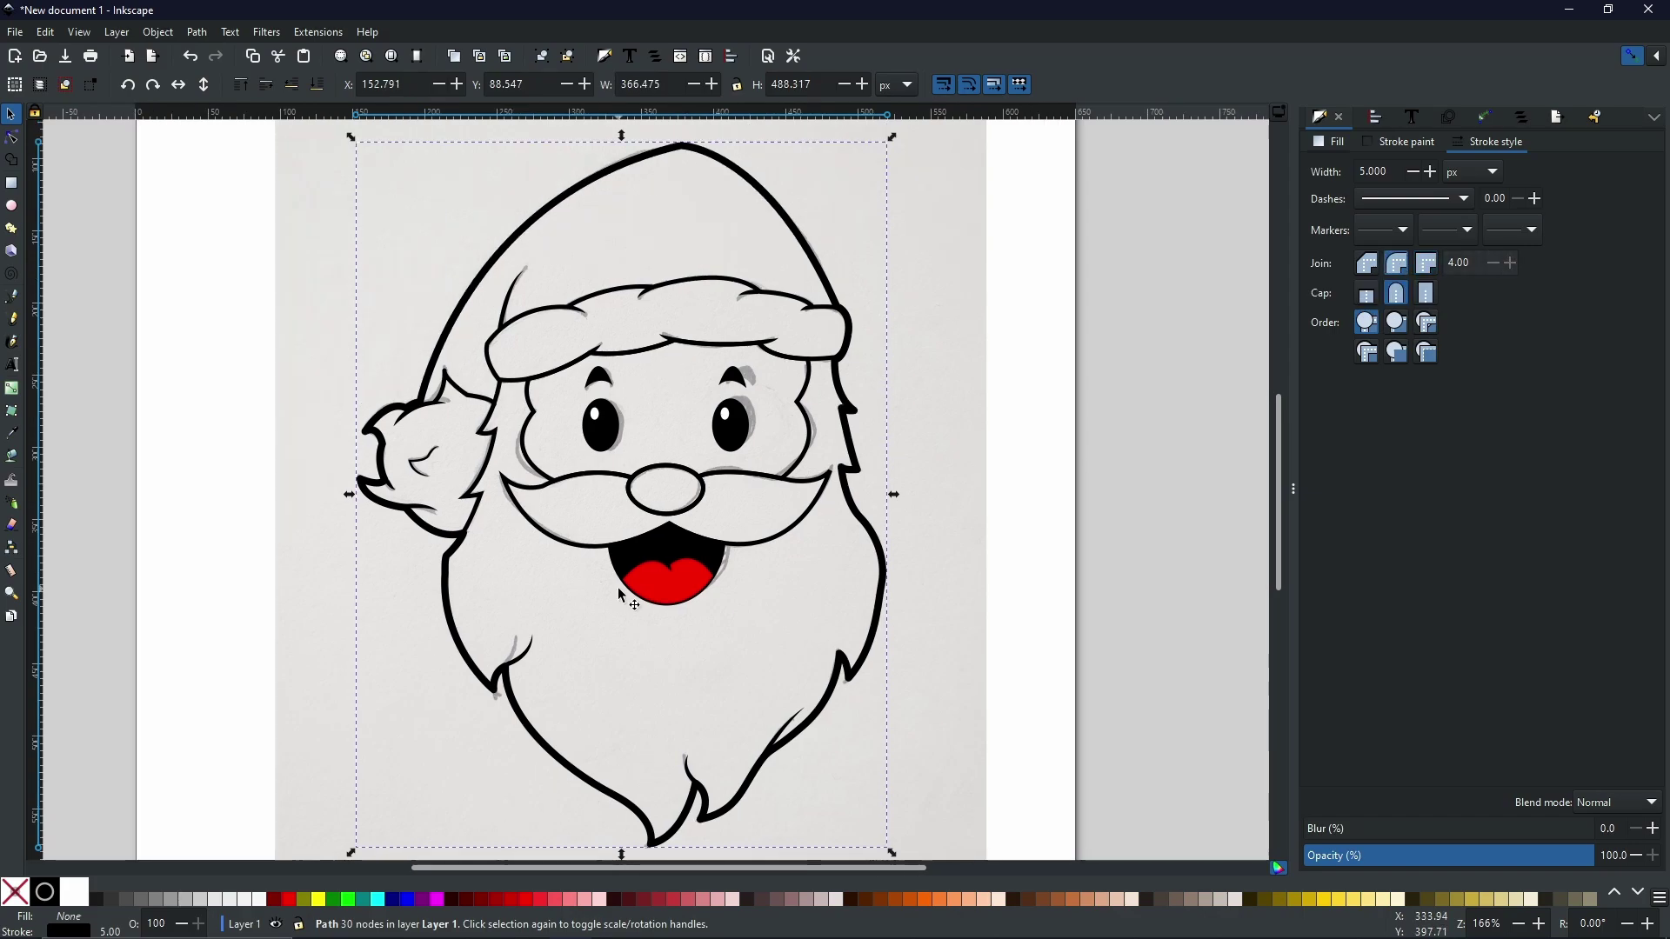
left_click(967, 510)
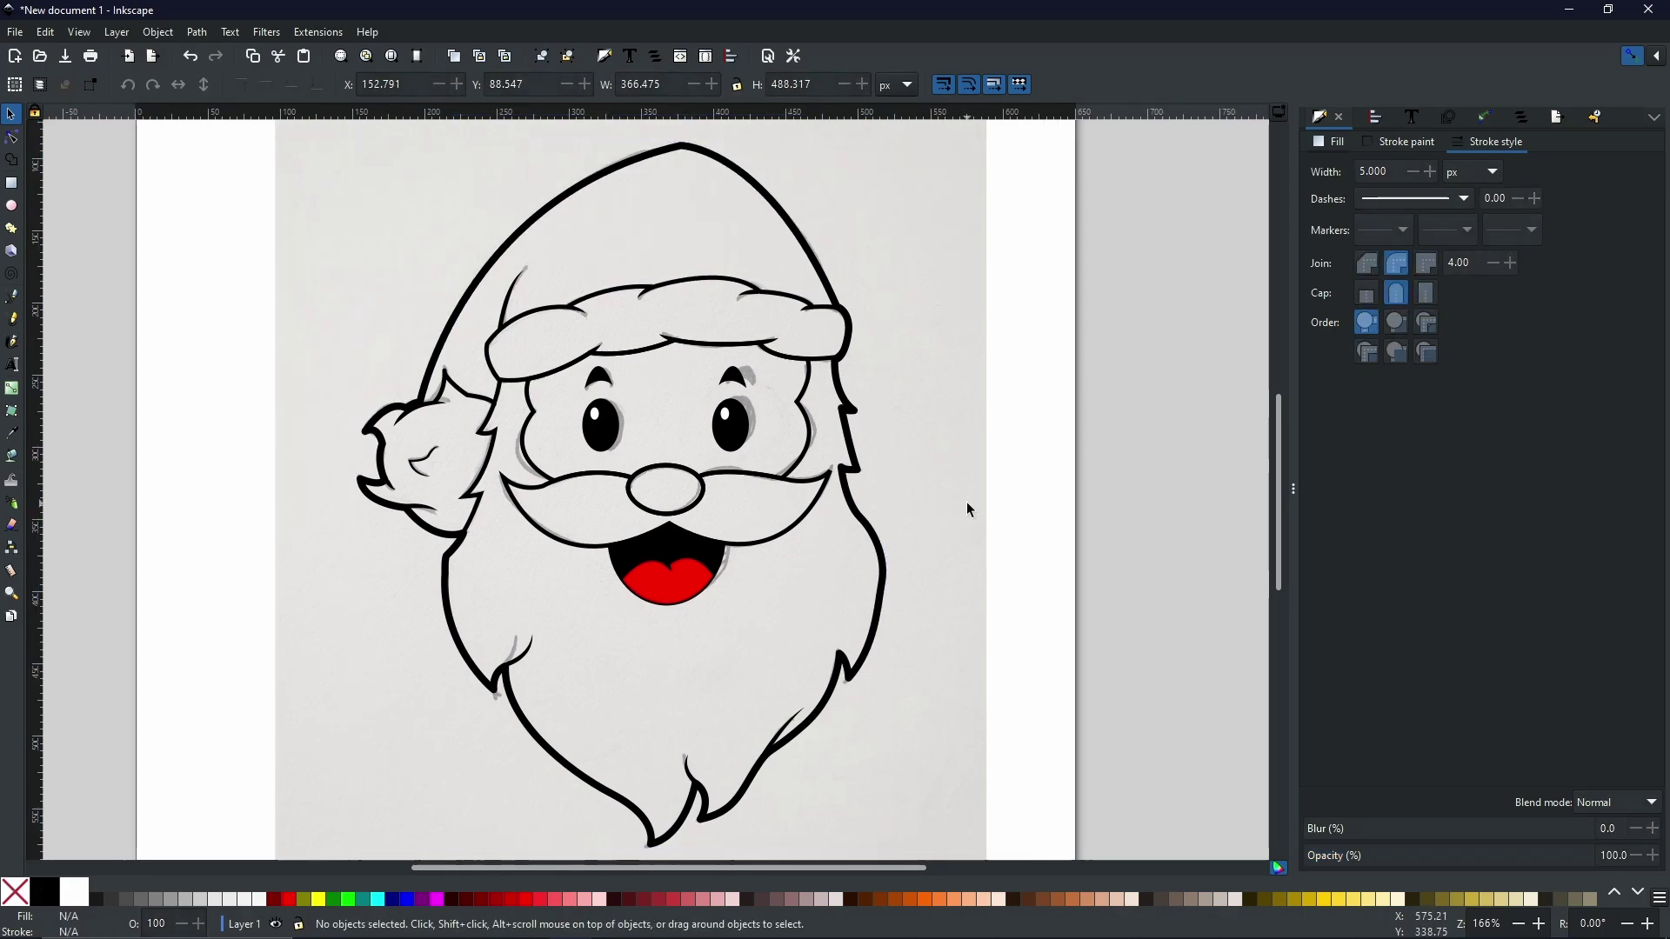